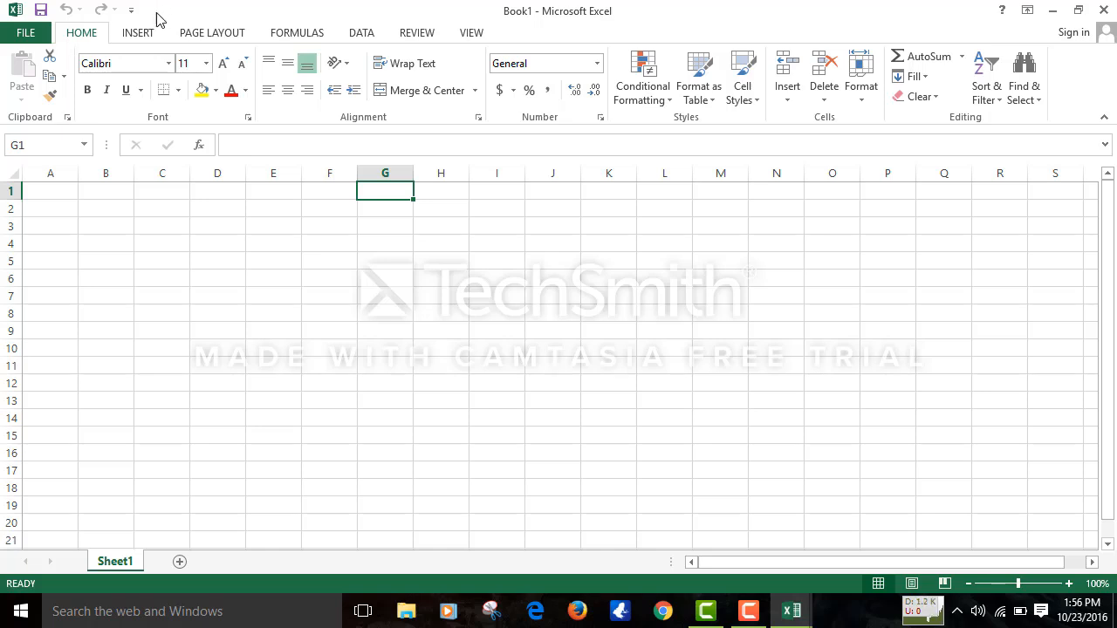
- Browse the Insert, Page Layout, Formulas and Data ribbon tabs in turn
click(143, 35)
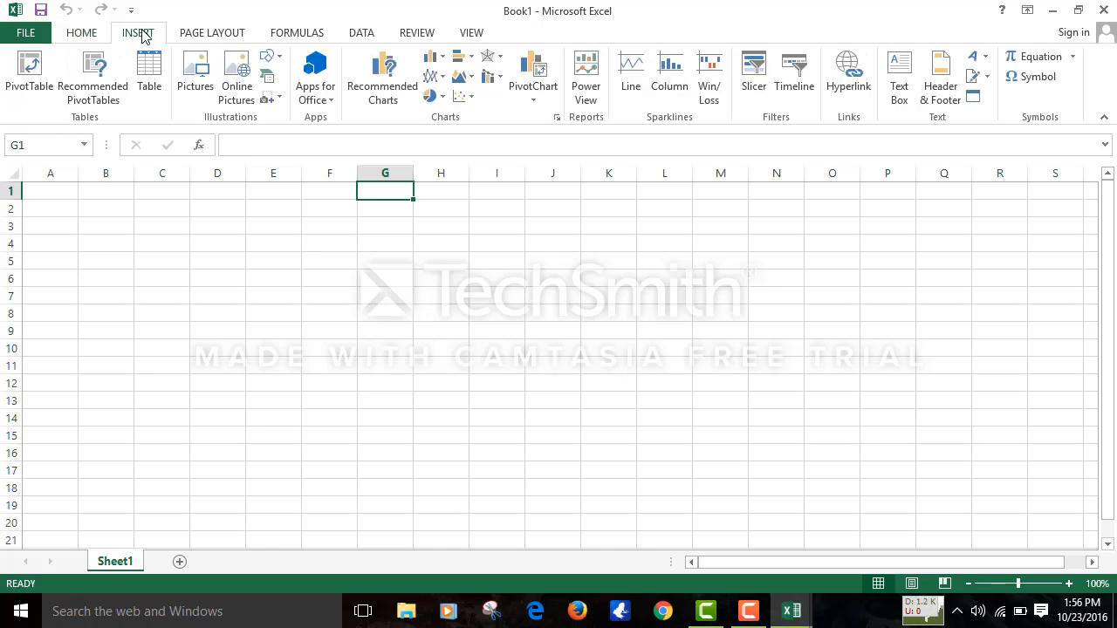
click(212, 33)
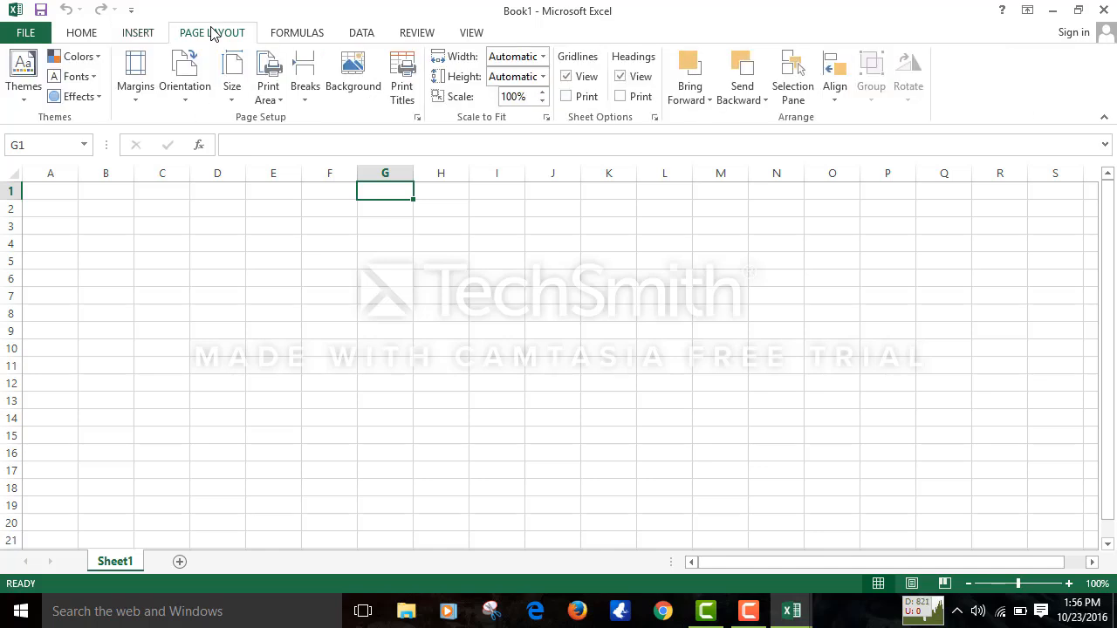
click(305, 32)
click(381, 32)
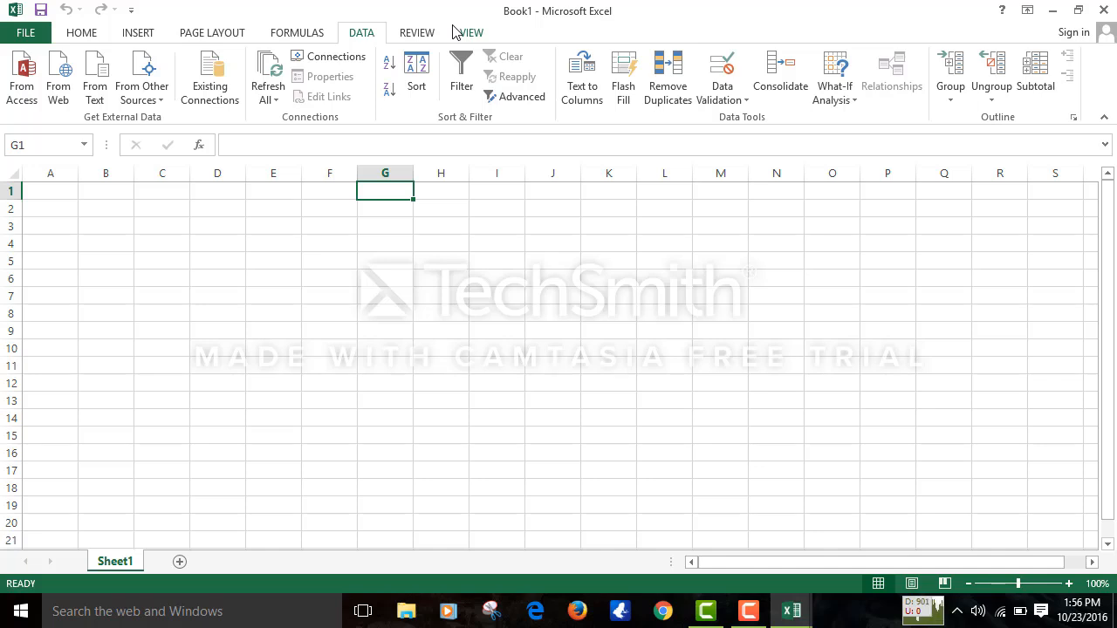
- Switch back to the Home ribbon tab above the empty Sheet1
click(91, 35)
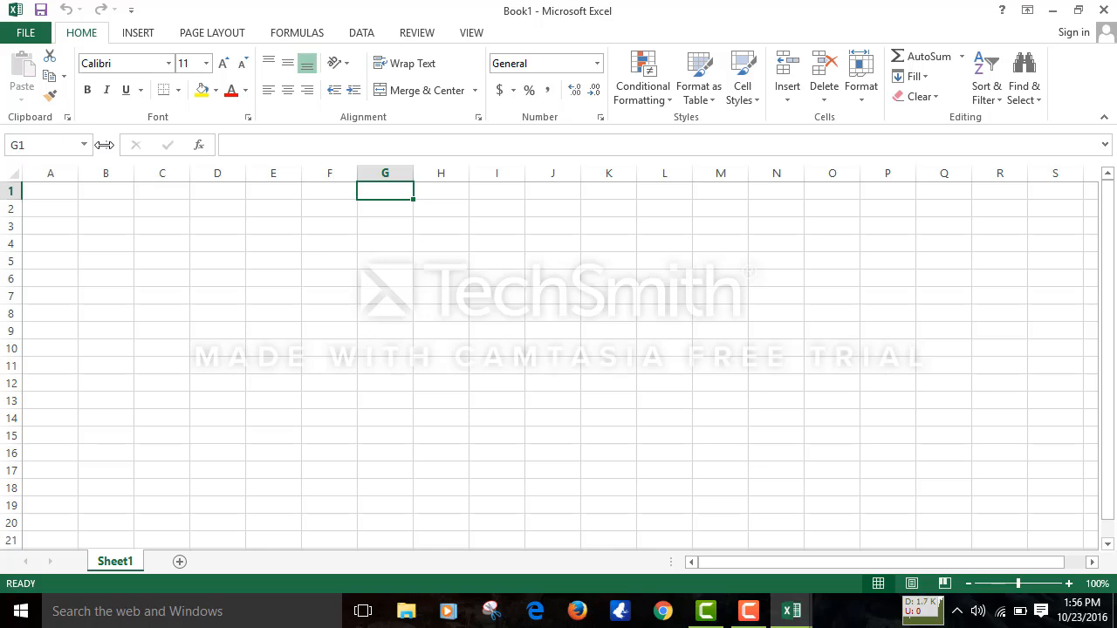
- Bring up the Sheet1 tab's context menu and dismiss it without choosing anything
right_click(114, 566)
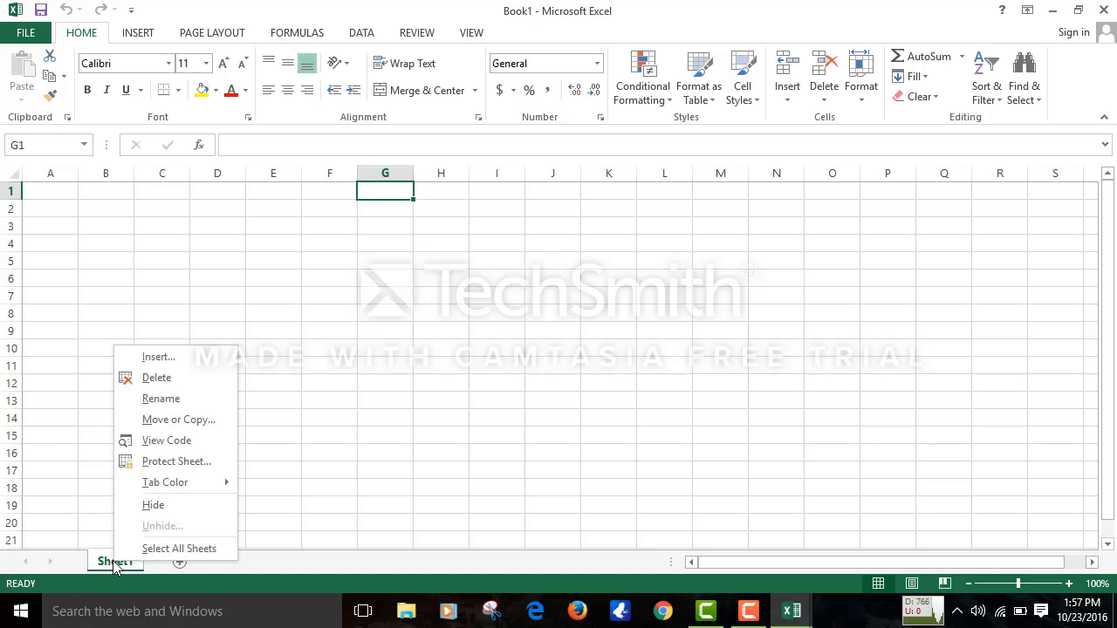
click(492, 291)
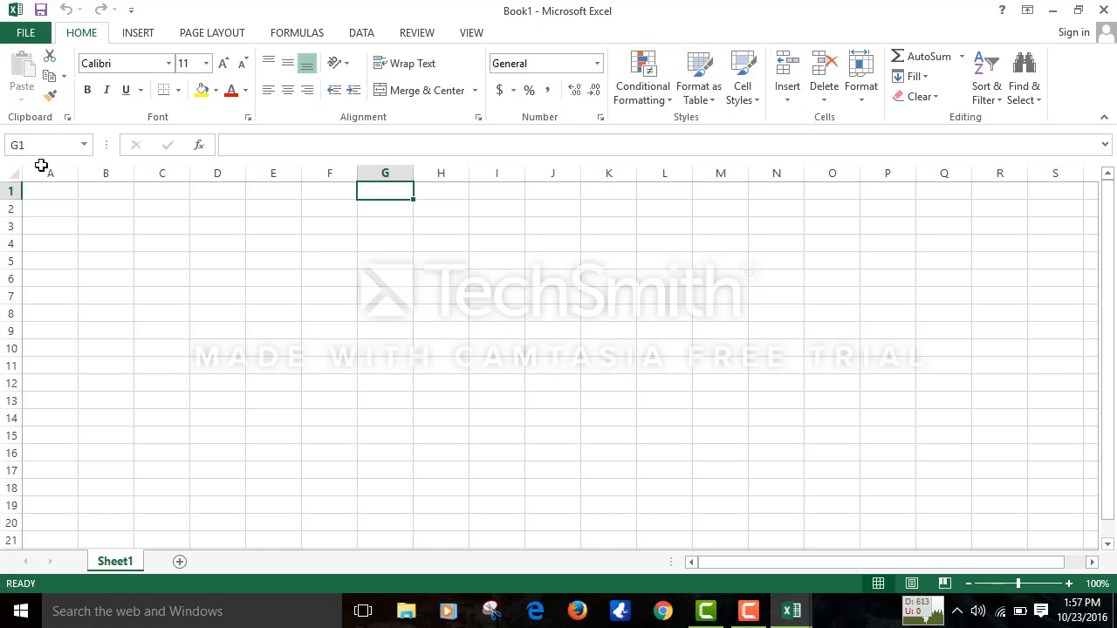
- Save the workbook to the Desktop as 'MIS 101 LabClass1'
click(26, 32)
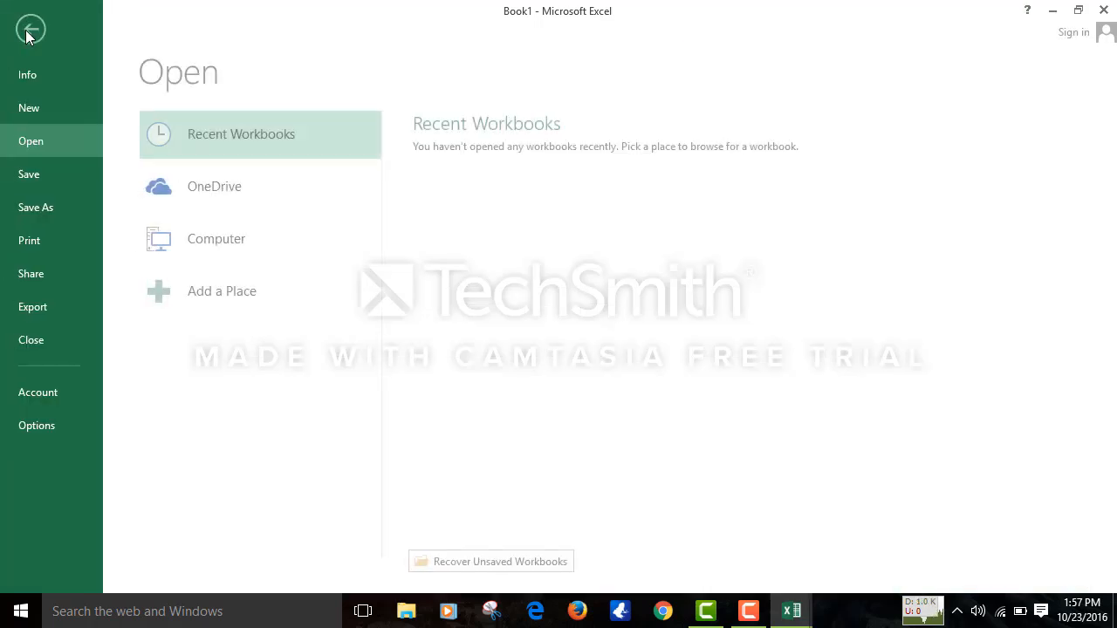
click(57, 216)
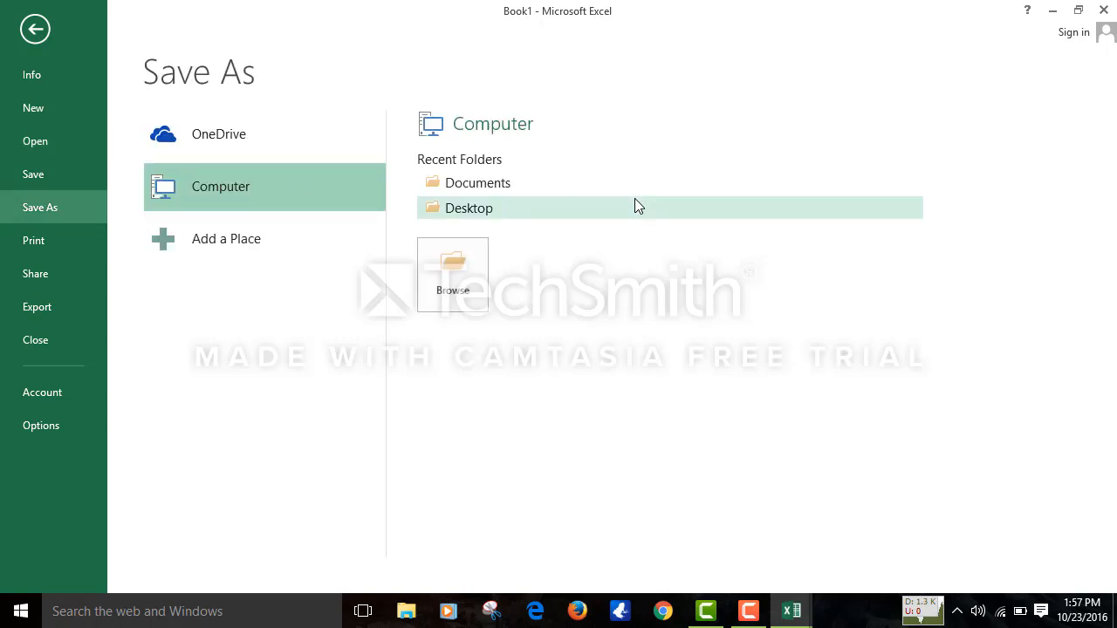
click(529, 209)
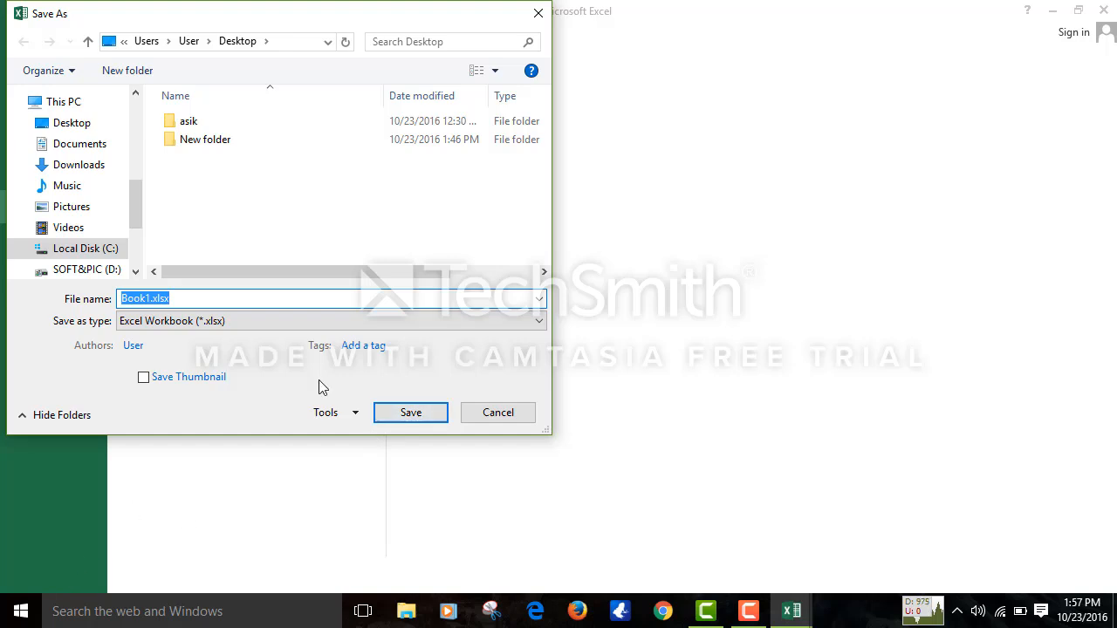
key(BackSpace)
text(MIS )
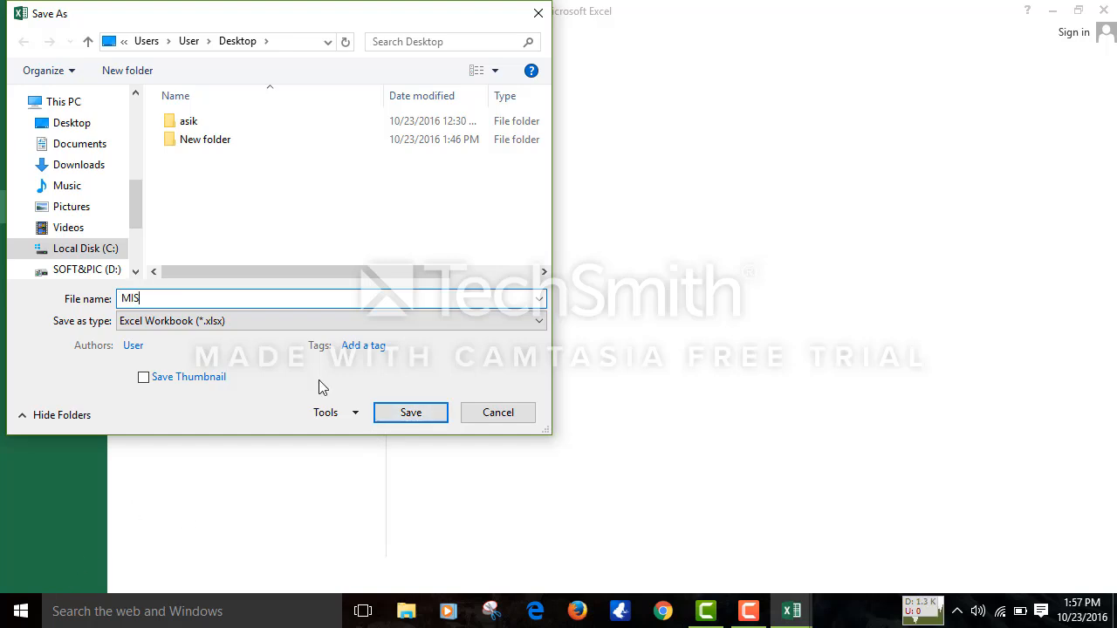
text(1010)
key(BackSpace)
text(LabClas)
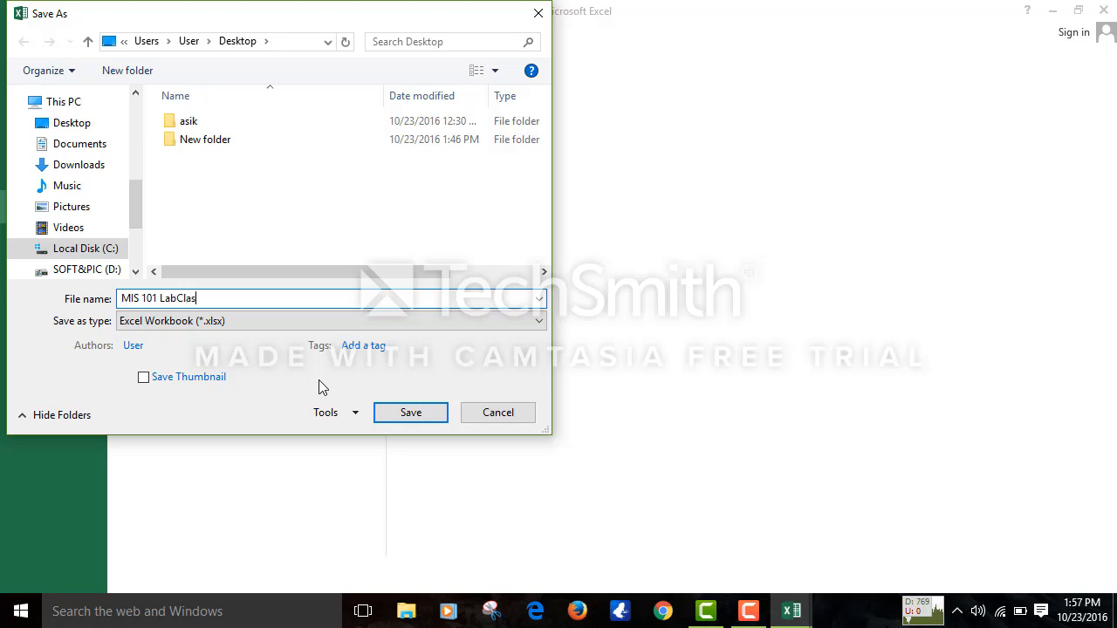
text(s1)
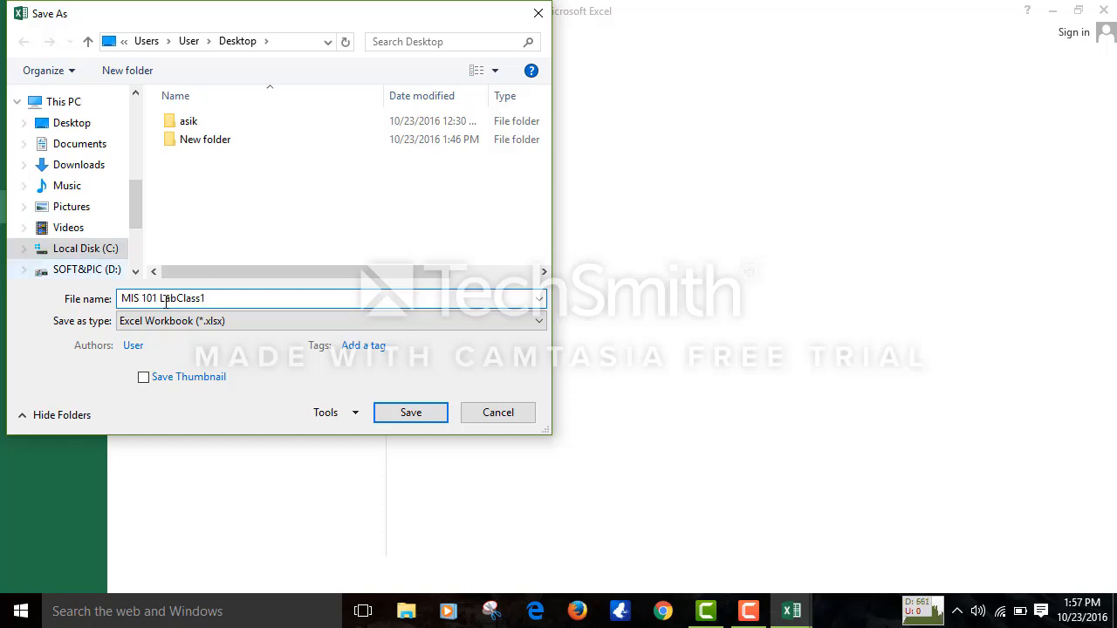
click(423, 417)
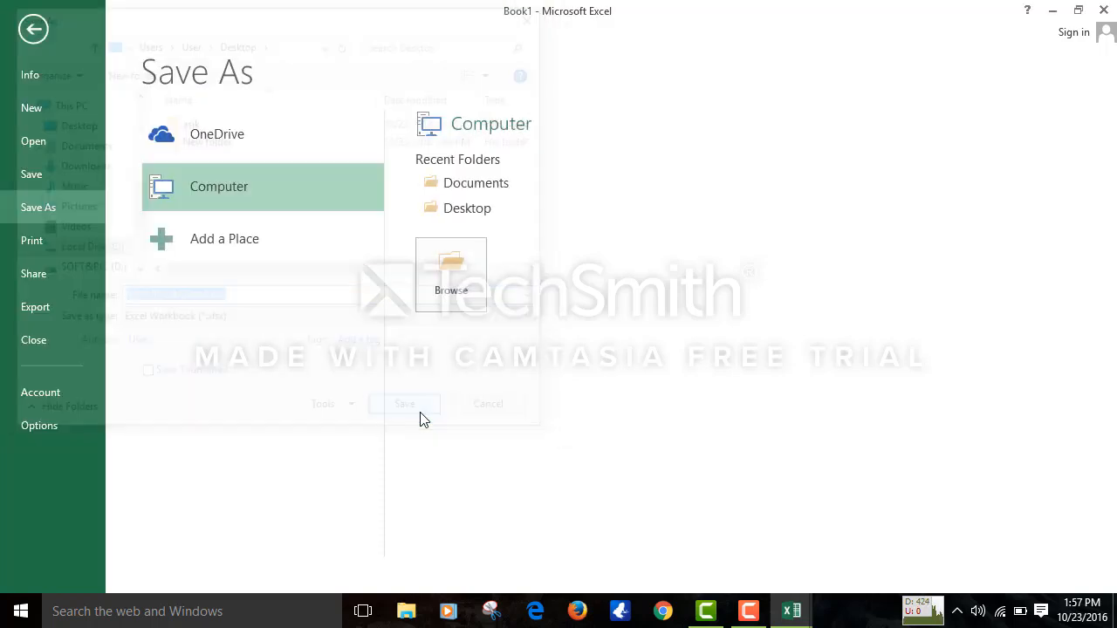
- Add a new worksheet, Sheet2, then dismiss its tab menu unused
click(253, 282)
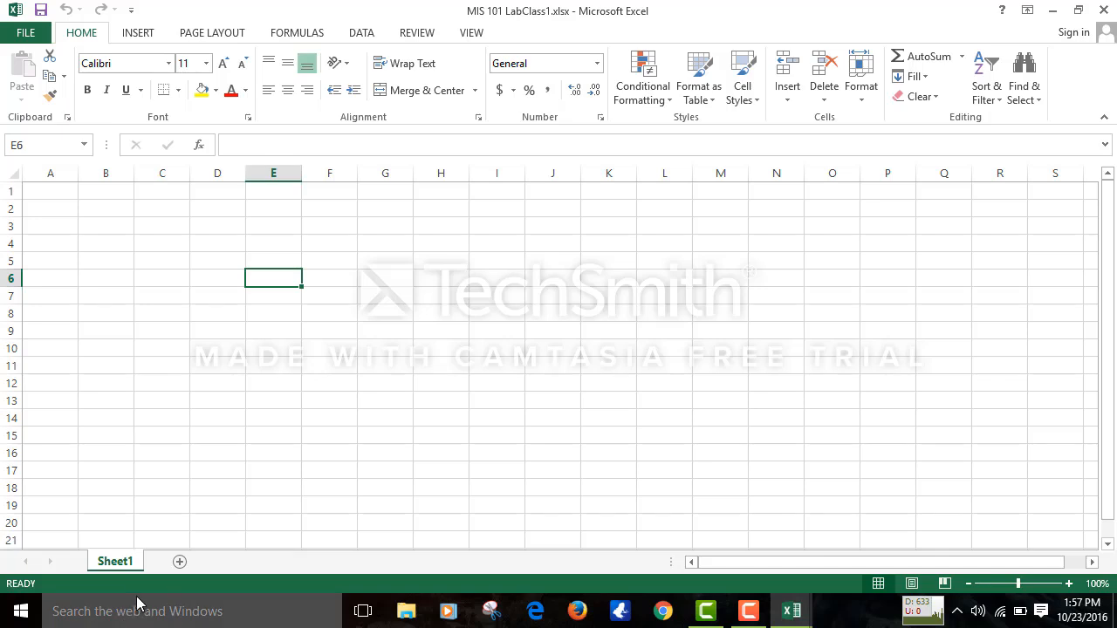
click(180, 561)
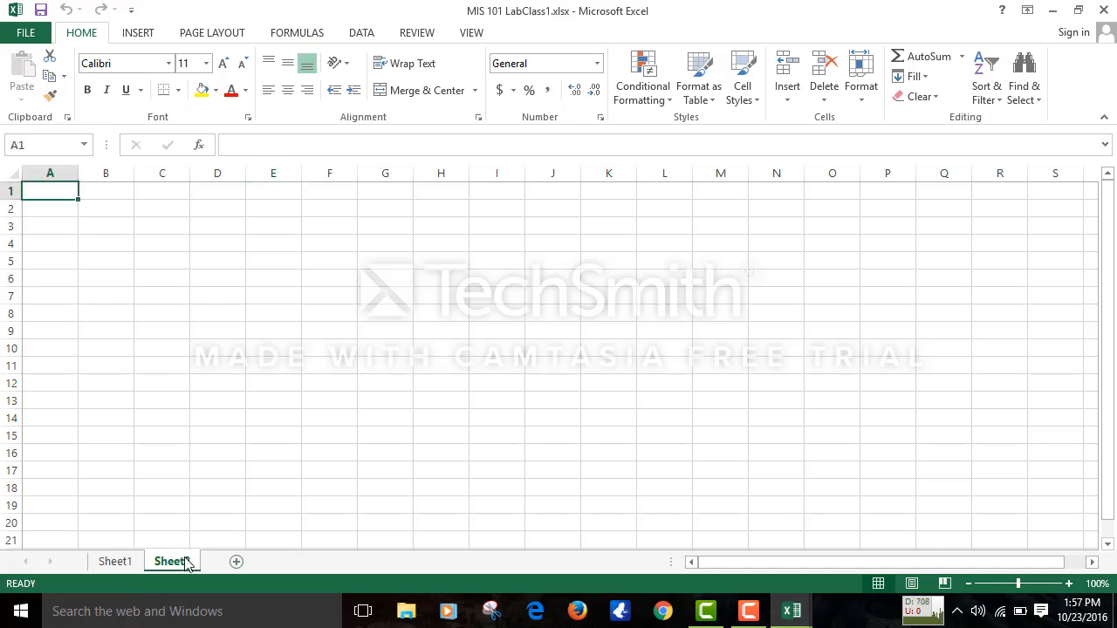
right_click(186, 564)
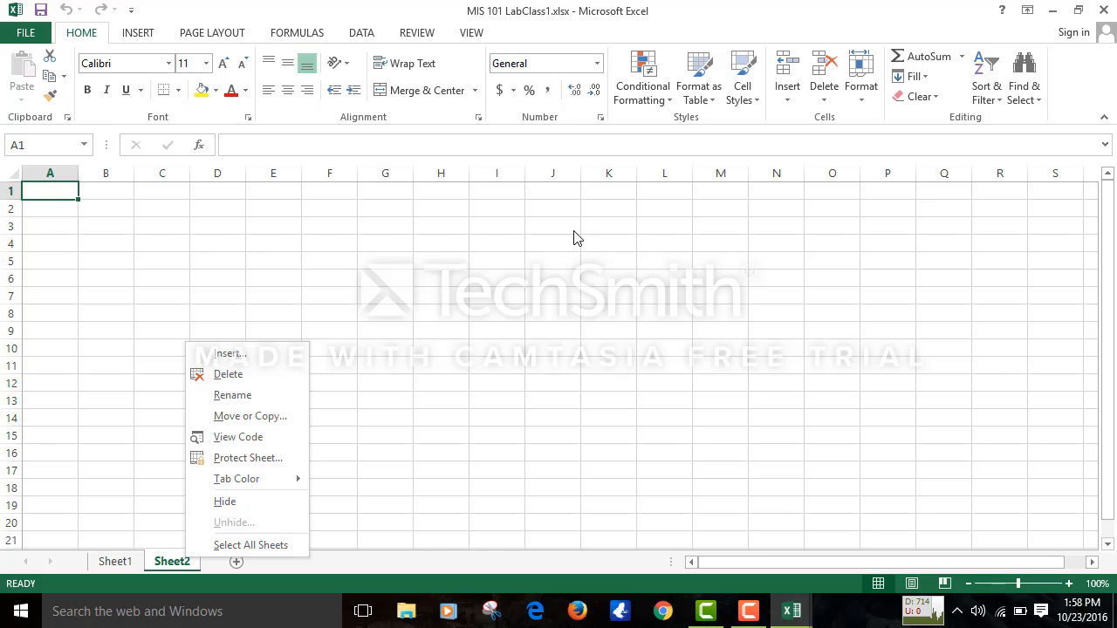
click(474, 389)
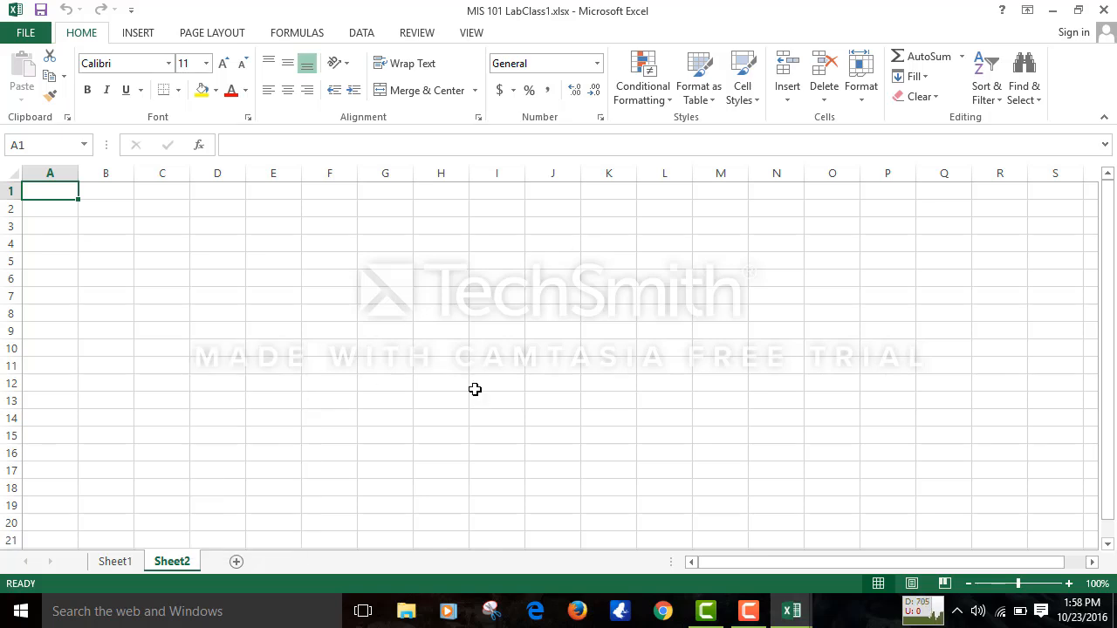
- Rename the Sheet2 tab to 'Salary'
right_click(182, 563)
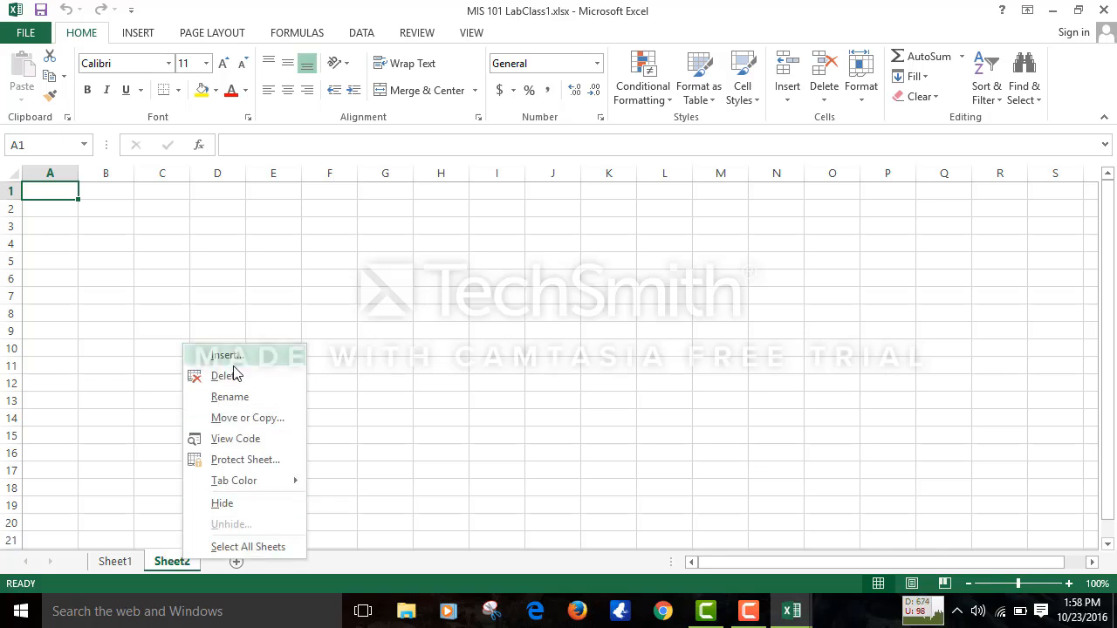
click(226, 398)
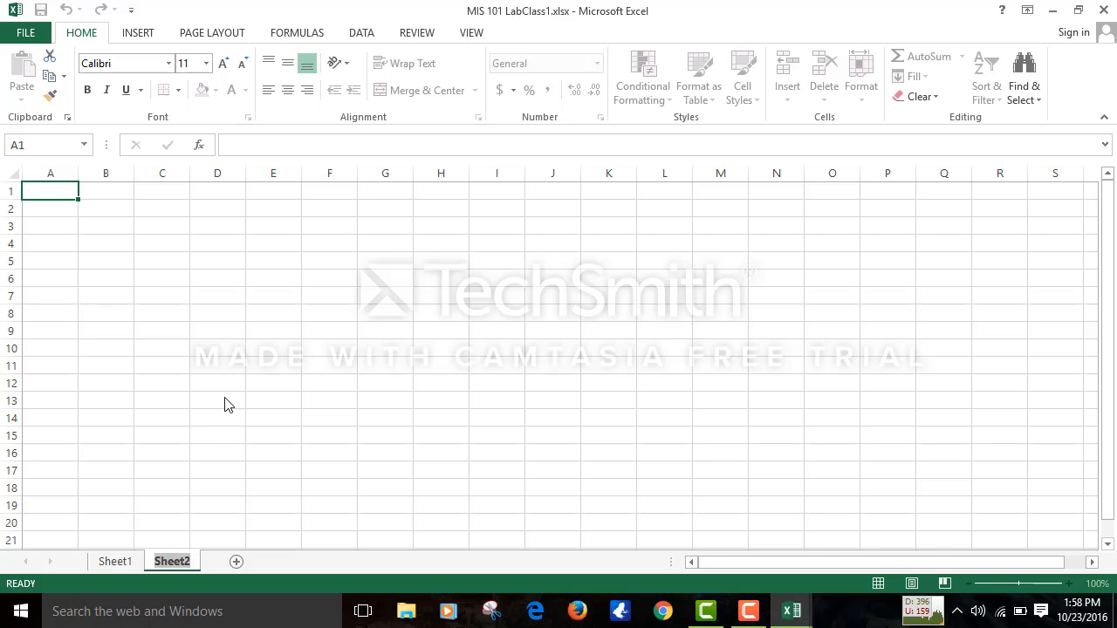
text(Sa)
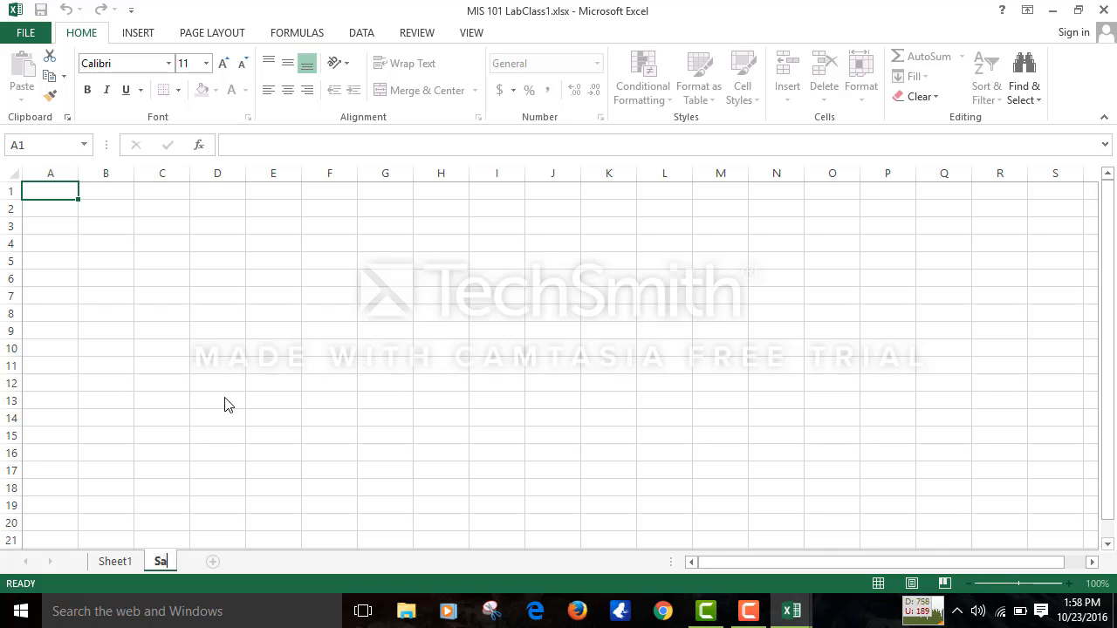
text(lary)
key(Return)
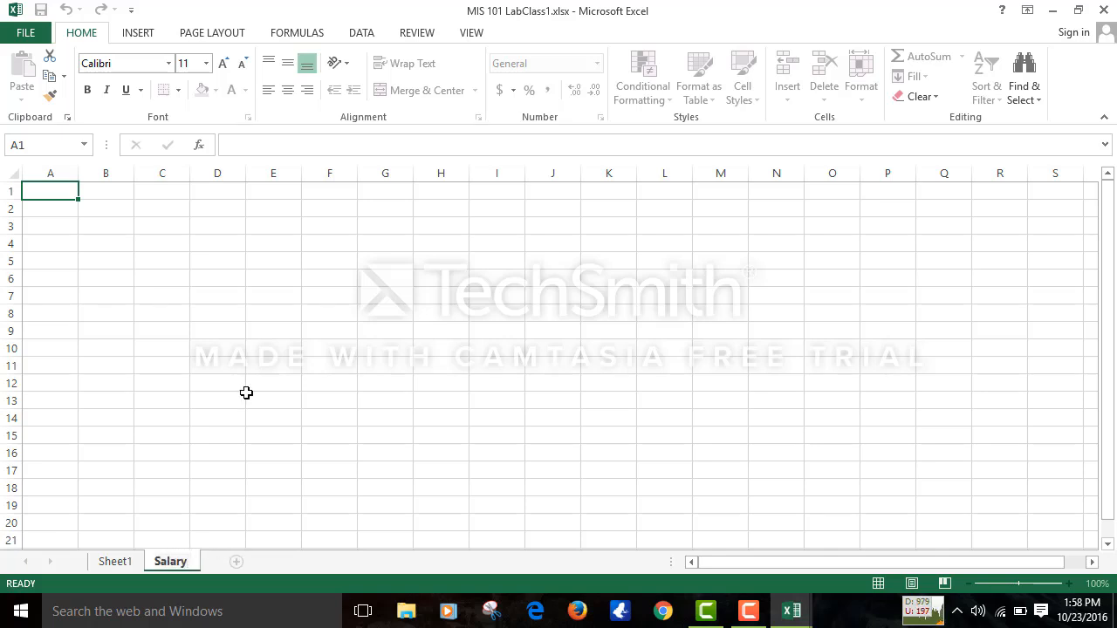
click(247, 394)
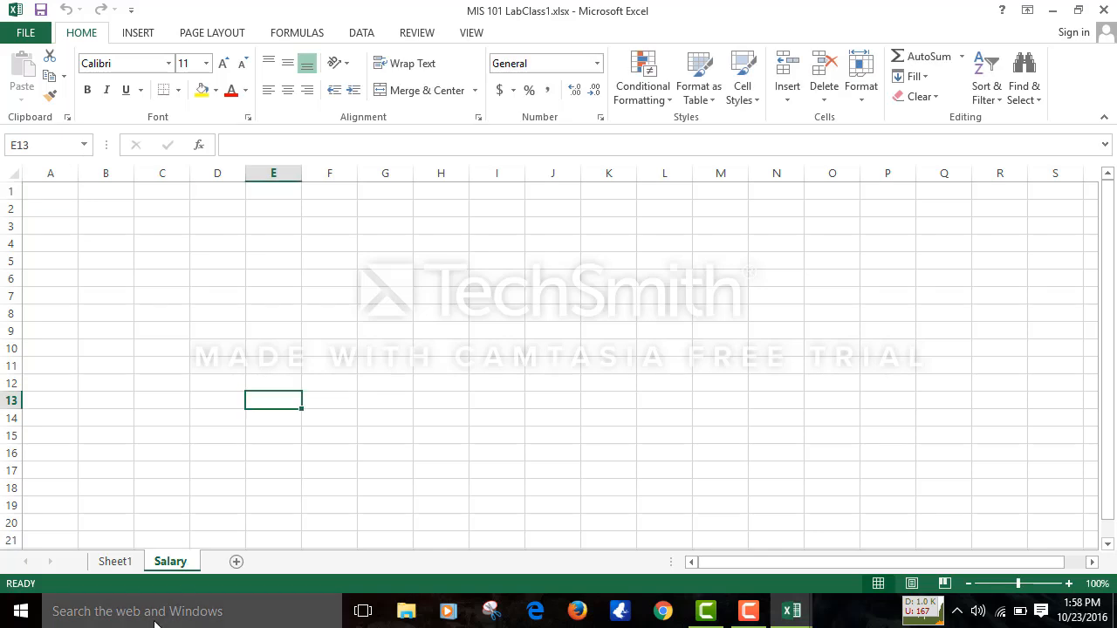
- Use the Salary tab's menu, then view all open Excel windows from the taskbar
right_click(174, 568)
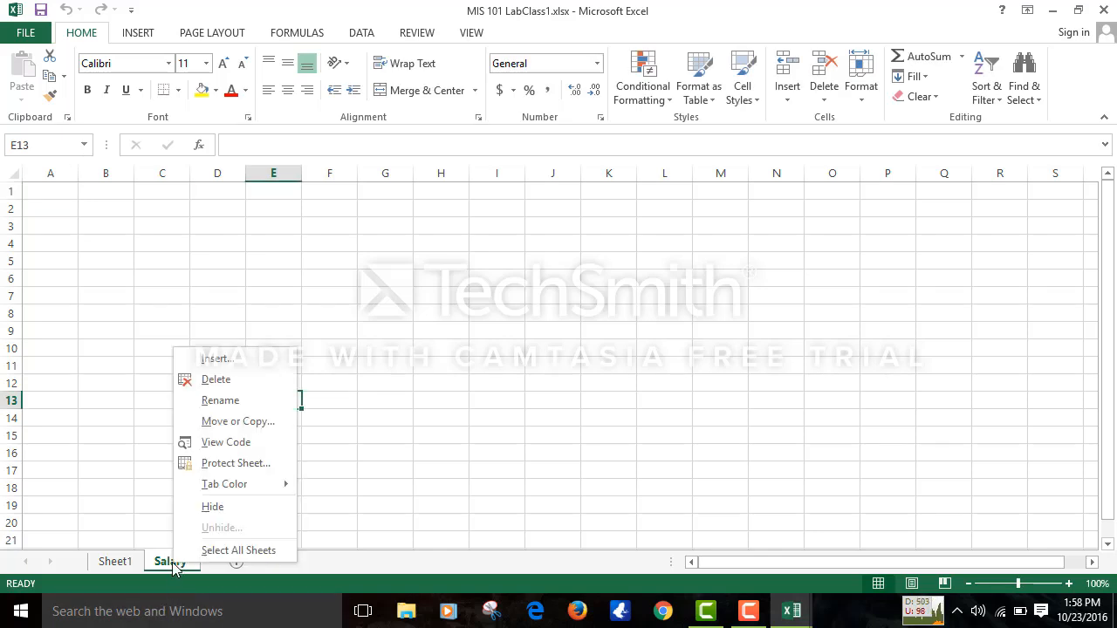
click(243, 382)
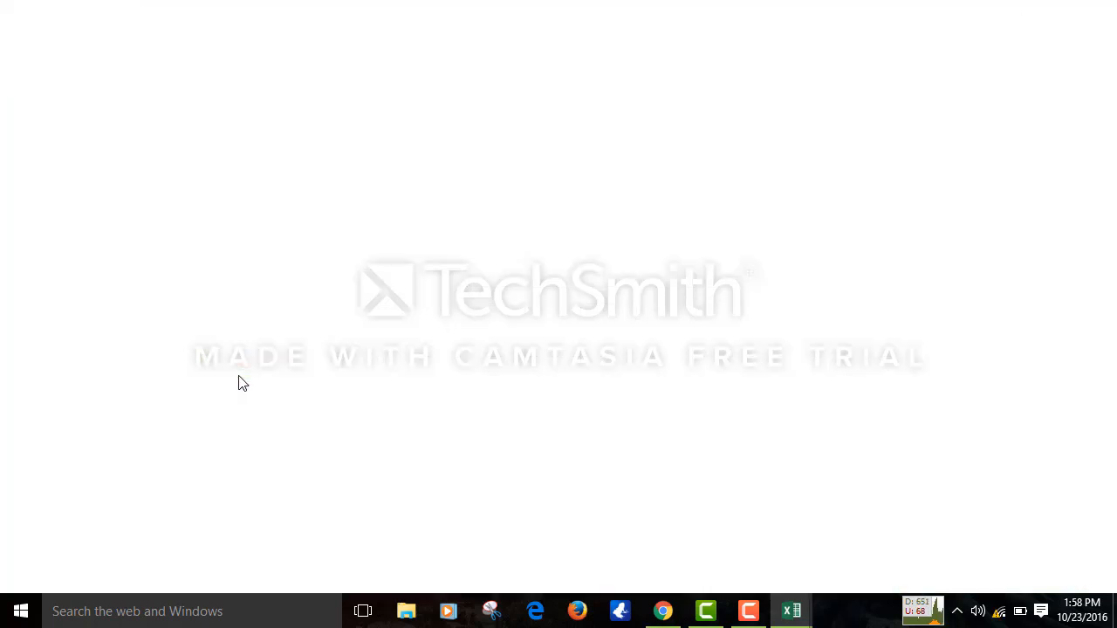
click(794, 614)
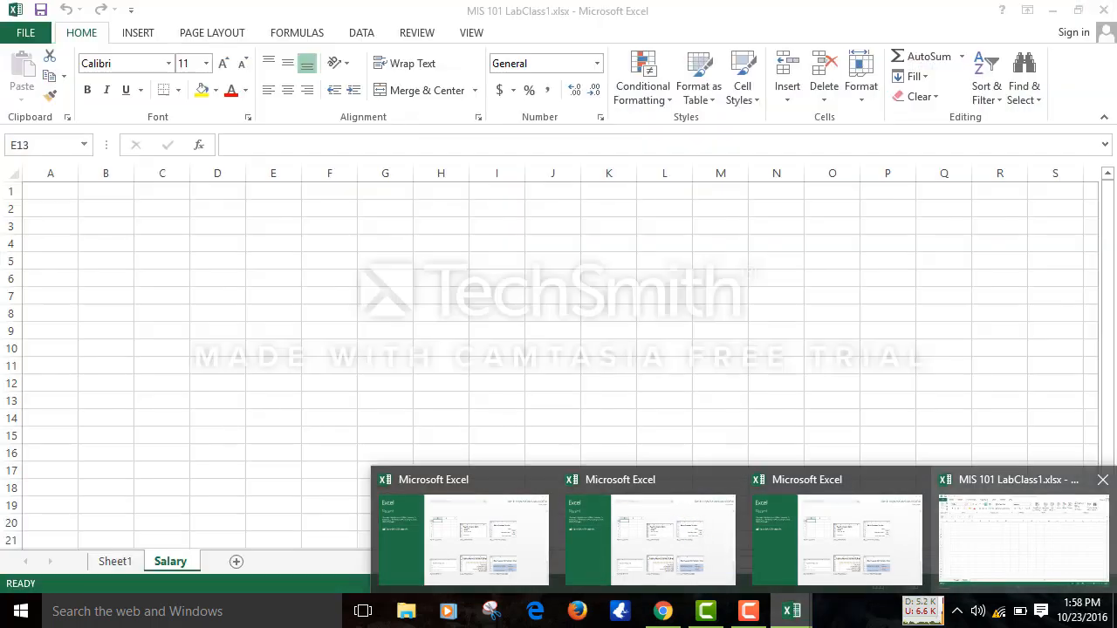
- Return to MIS 101 LabClass1 and colour the Salary sheet's tab blue
click(1053, 528)
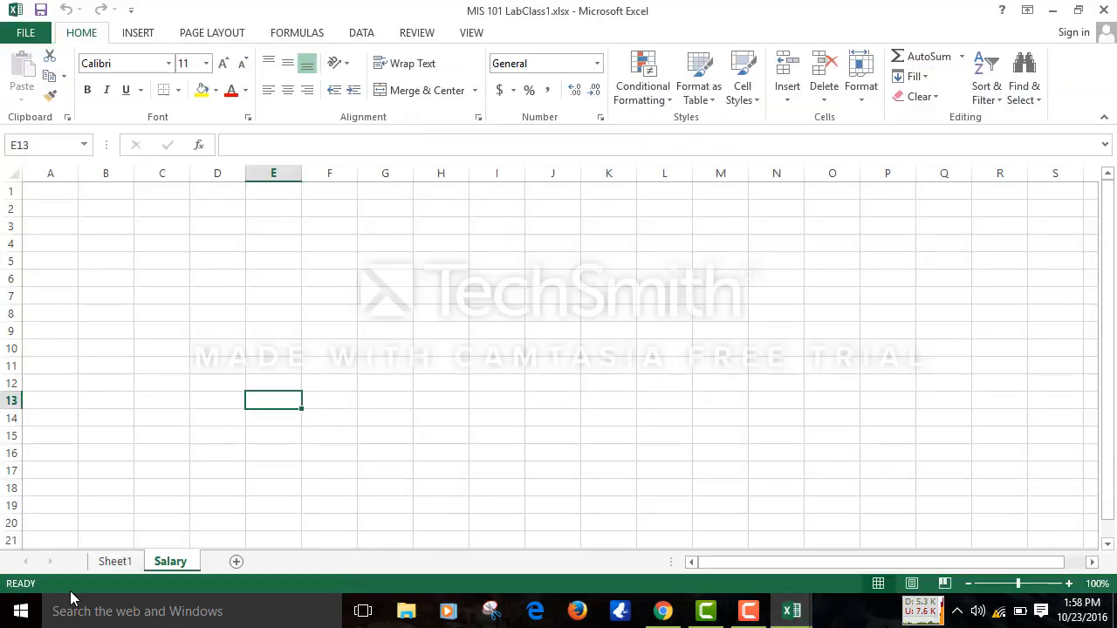
right_click(180, 557)
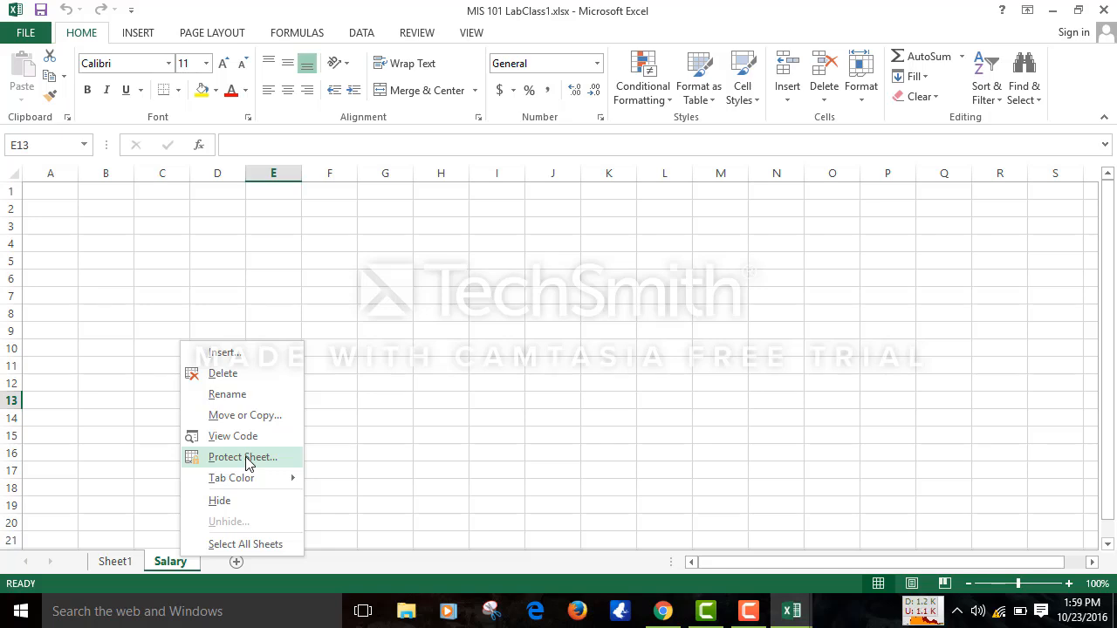
mouse_move(278, 486)
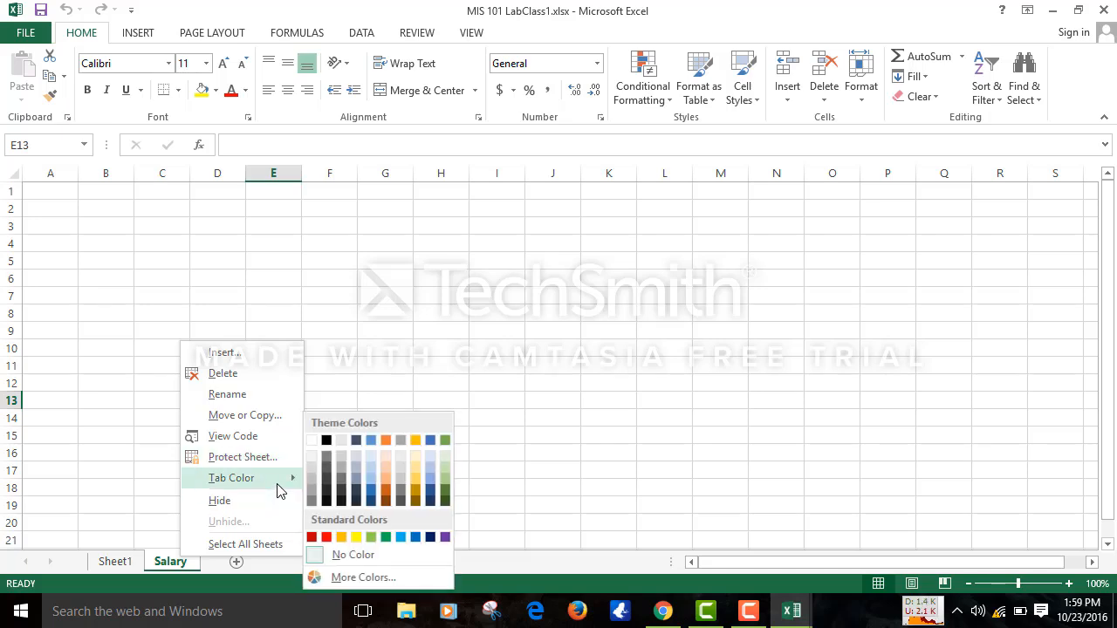
click(373, 445)
click(335, 442)
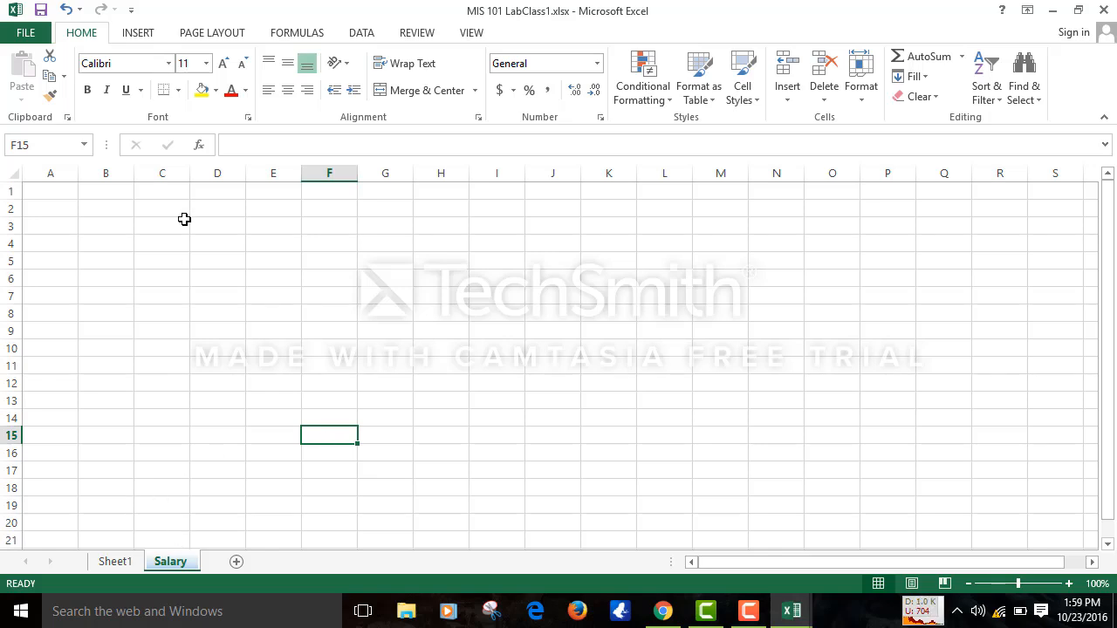
click(256, 290)
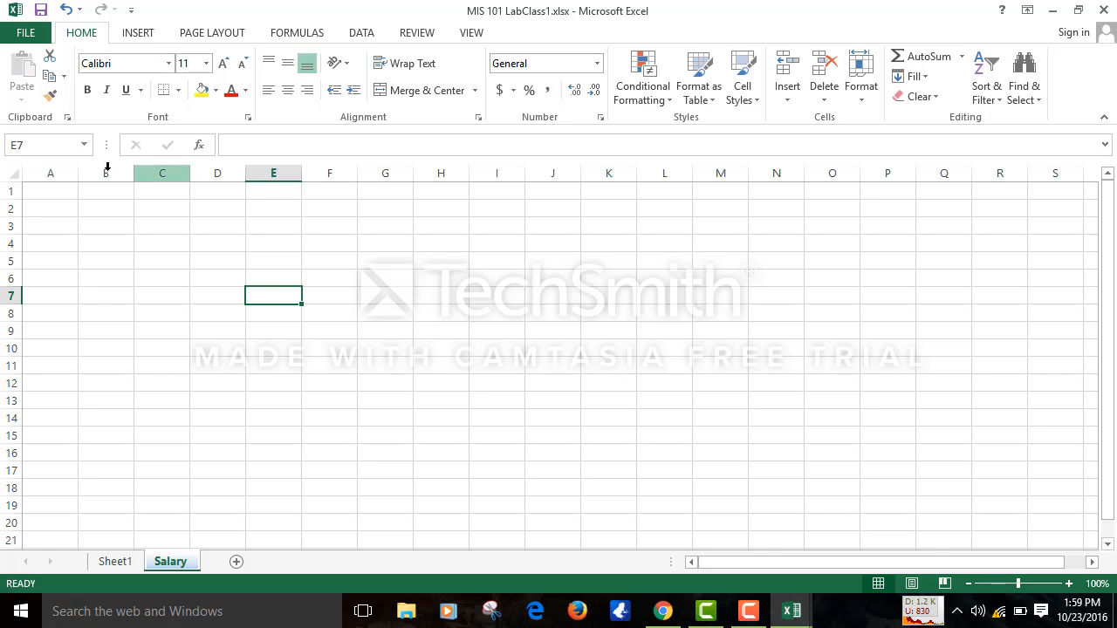
click(54, 172)
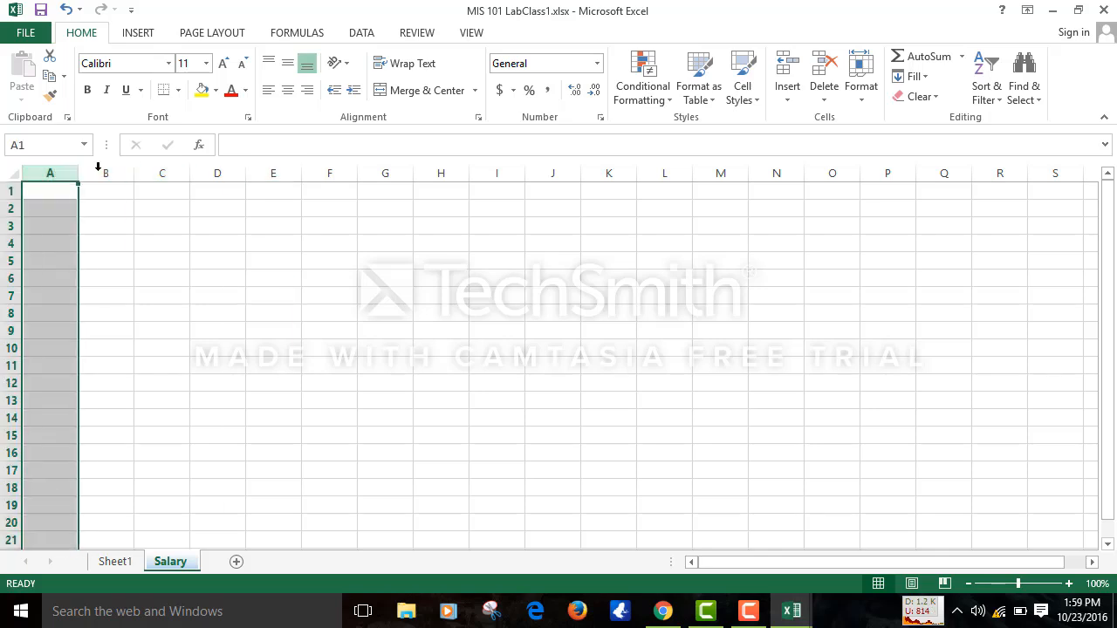
click(105, 171)
click(162, 172)
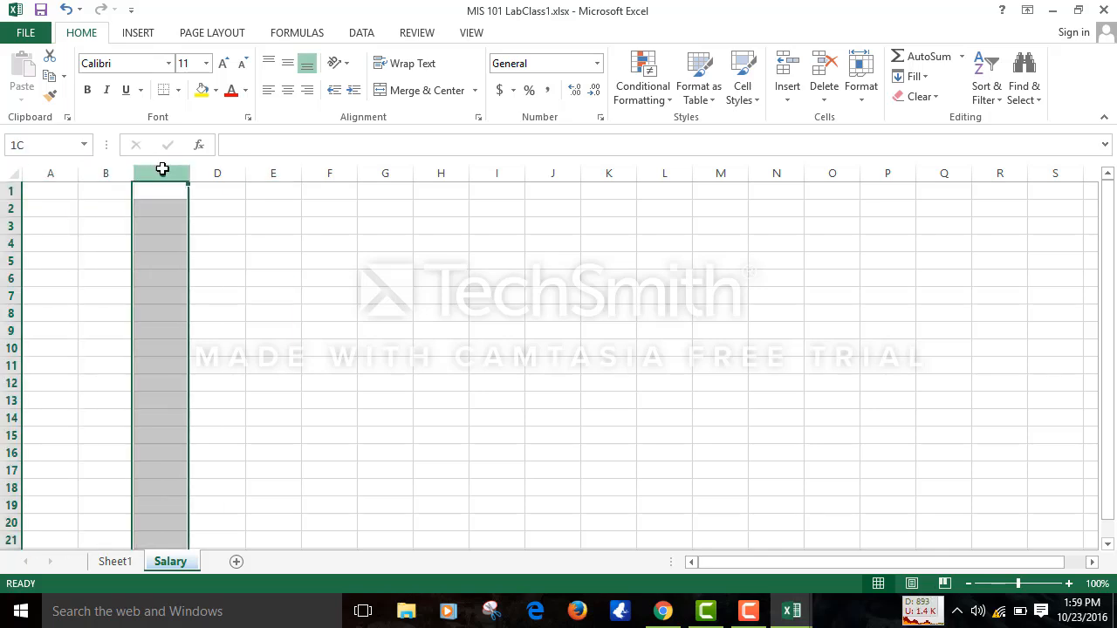
click(218, 174)
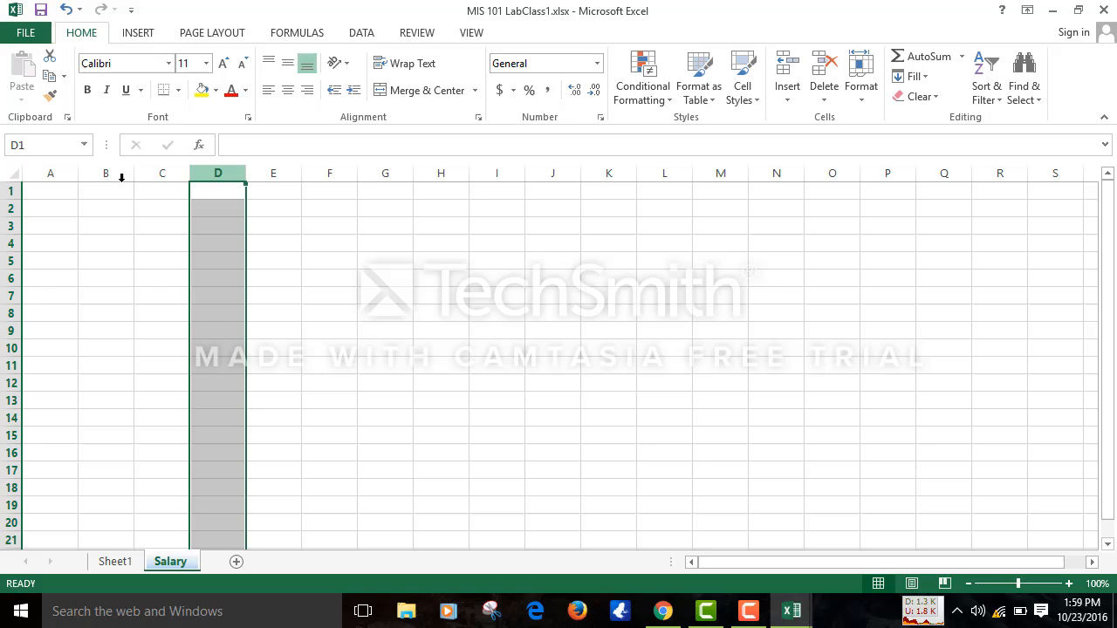
click(7, 226)
drag(15, 268, 14, 266)
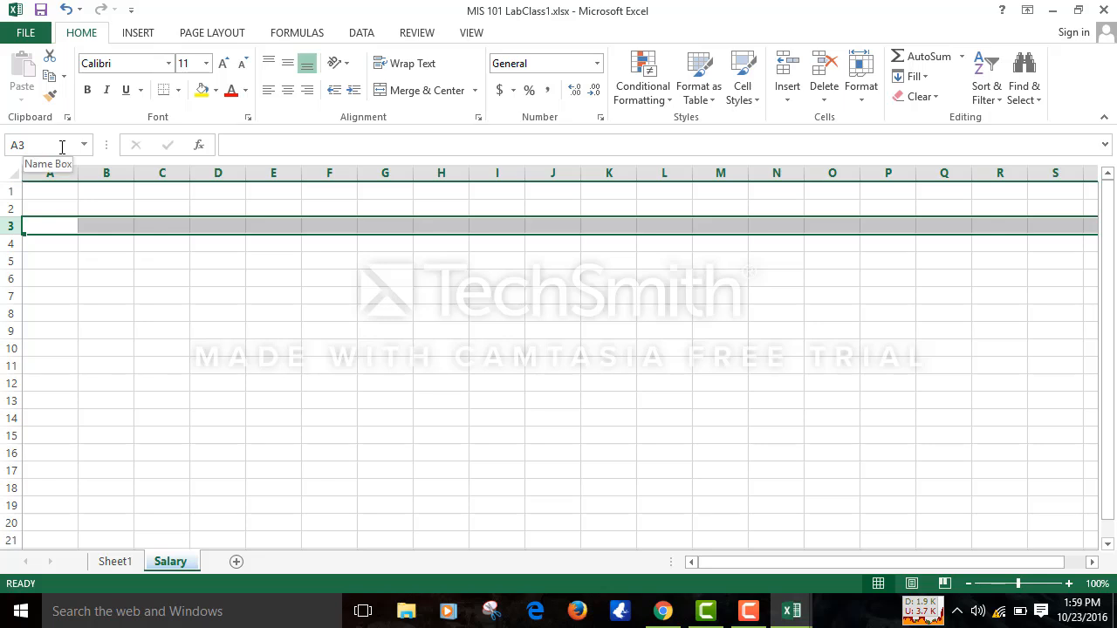
click(88, 251)
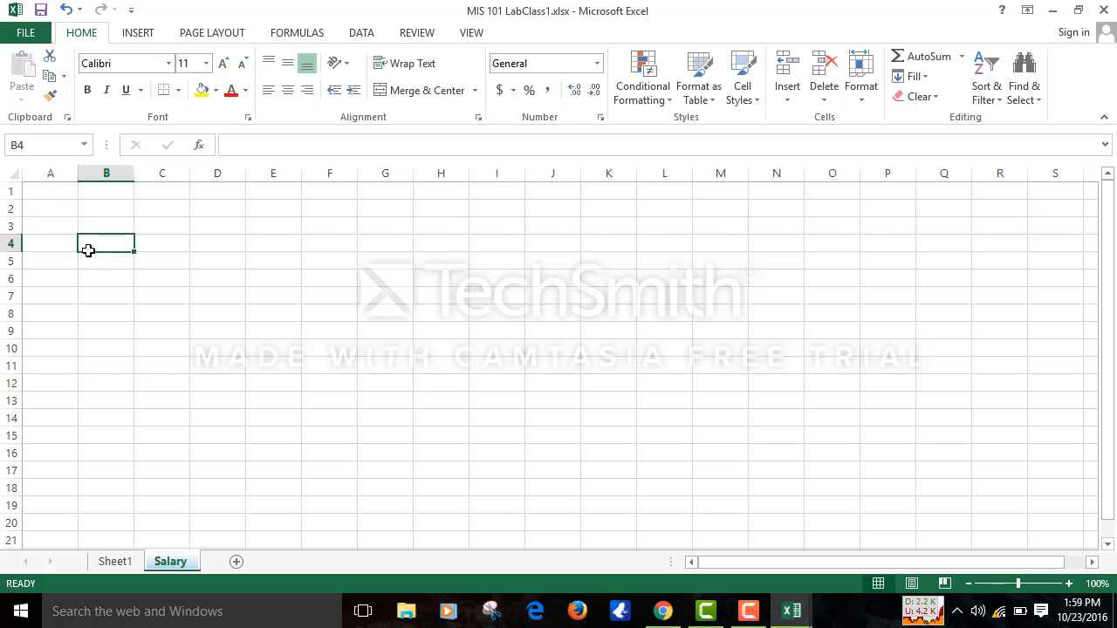
click(197, 302)
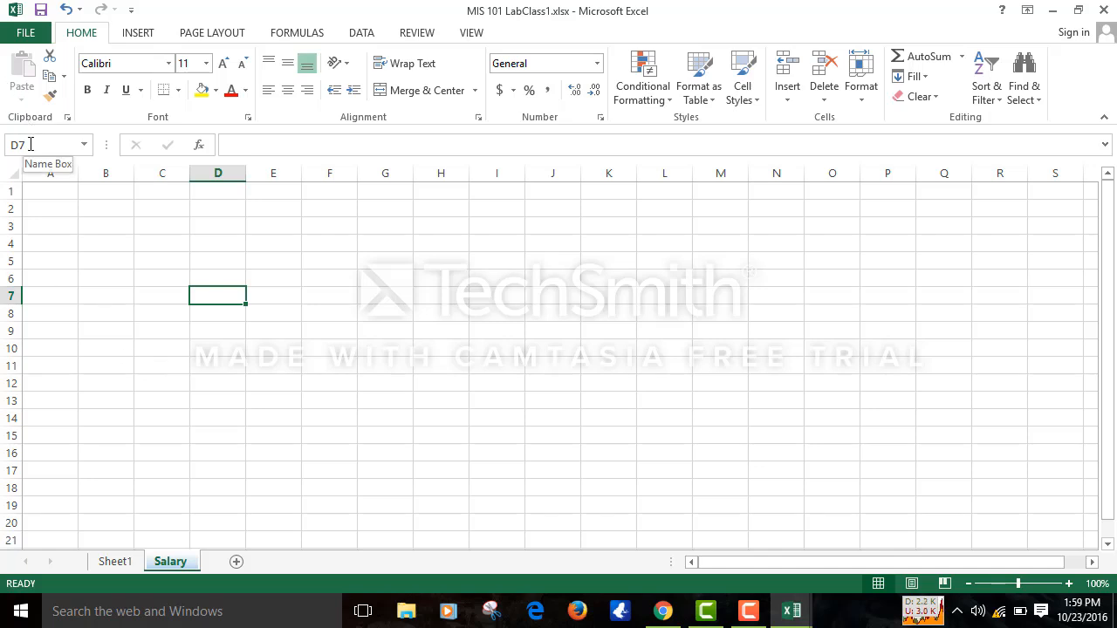
click(232, 146)
click(361, 314)
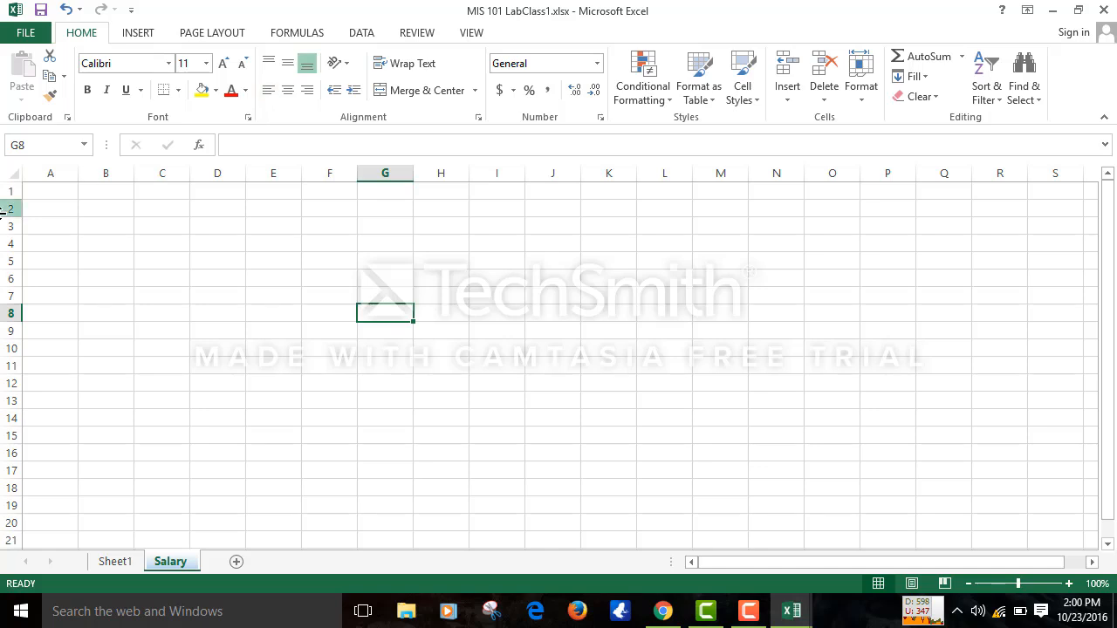
click(48, 175)
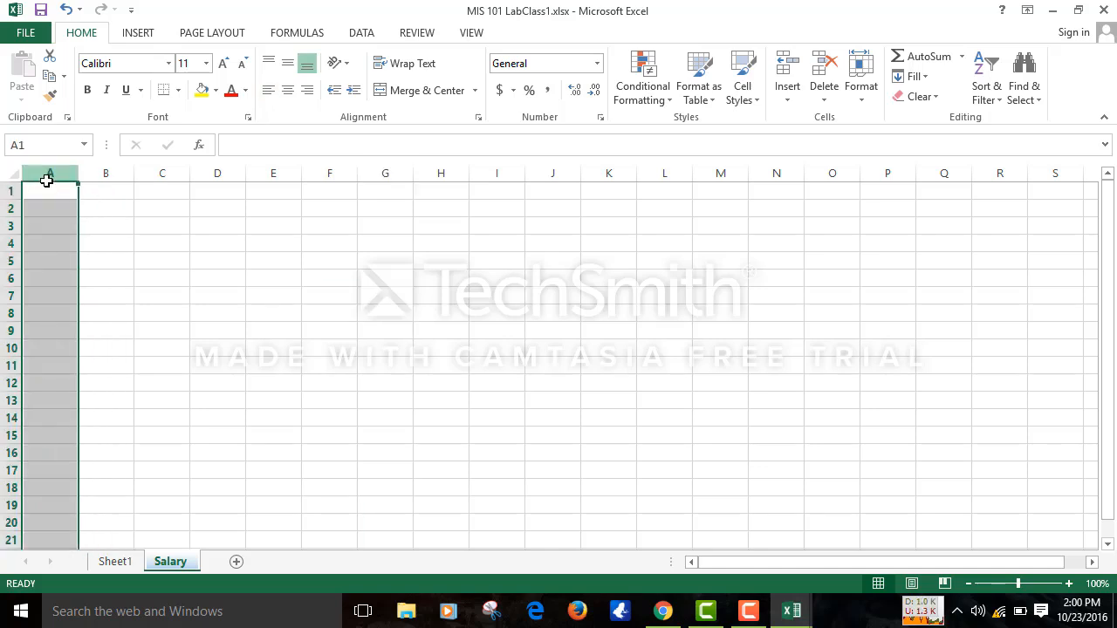
click(115, 170)
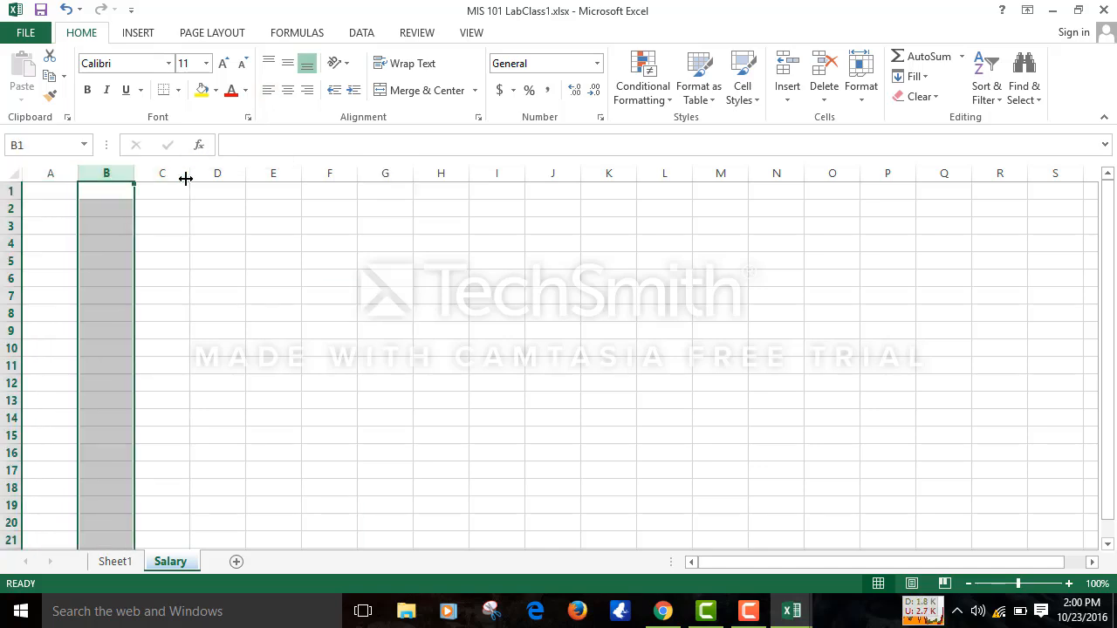
click(232, 188)
click(322, 206)
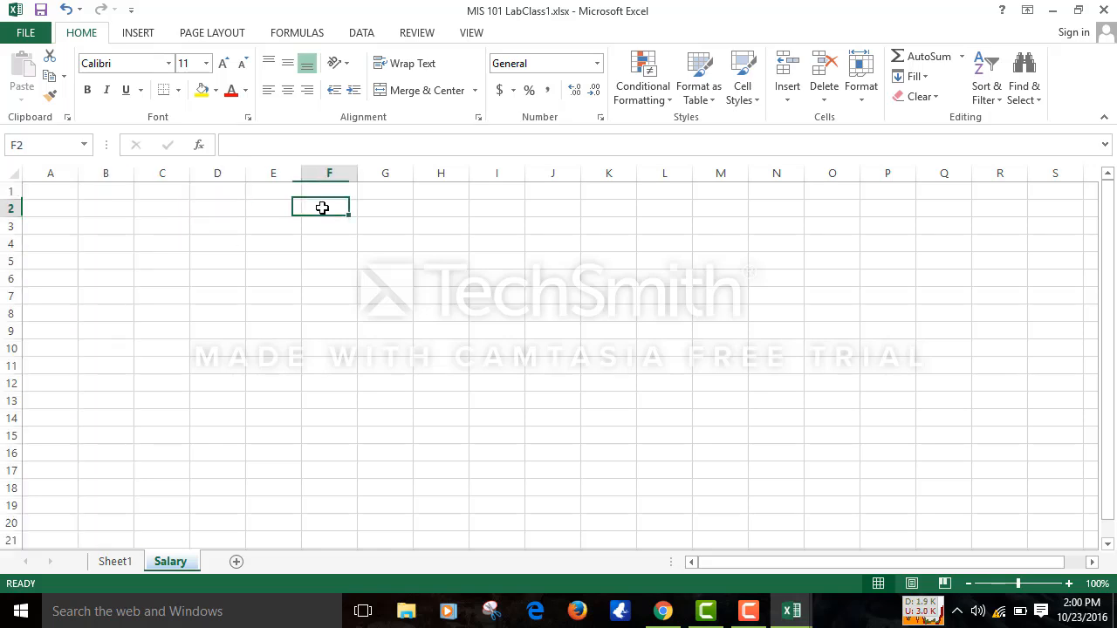
click(215, 259)
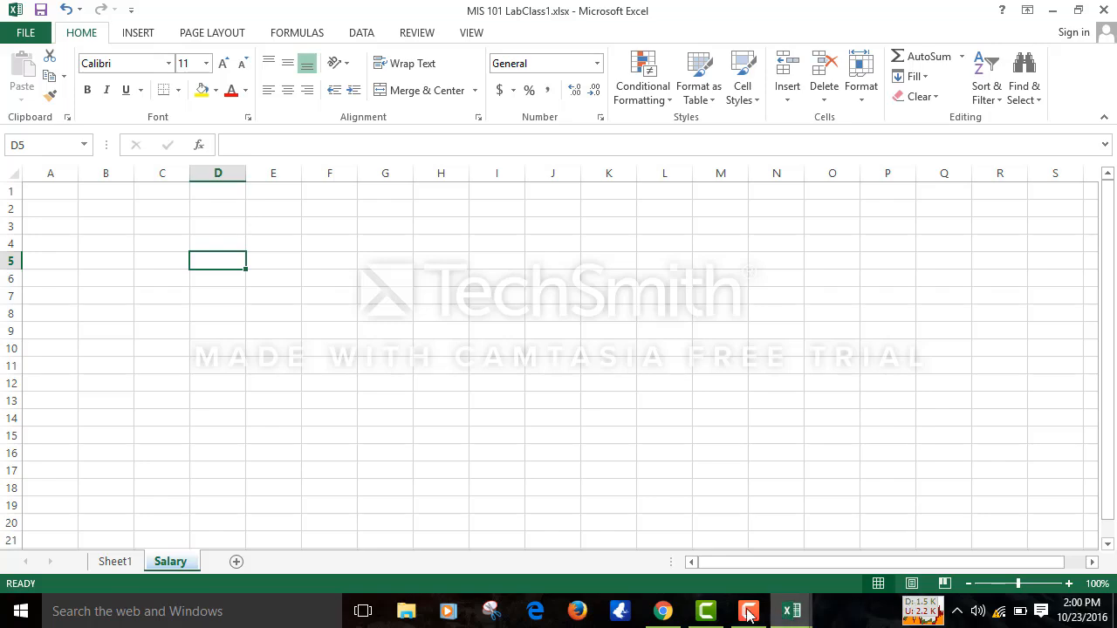
click(706, 613)
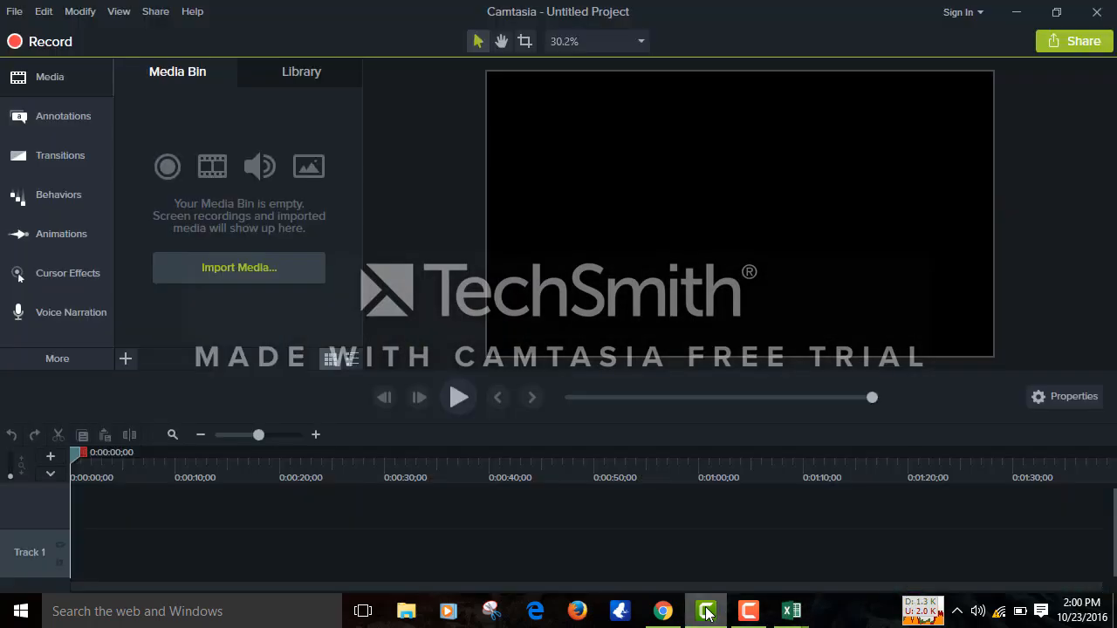
click(706, 613)
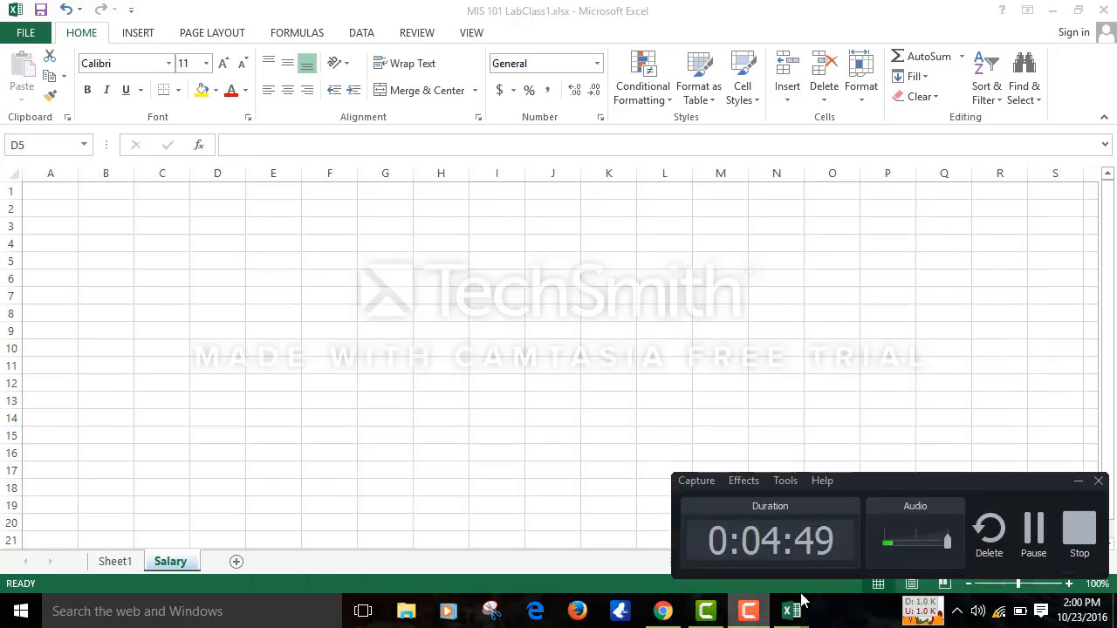
click(1029, 546)
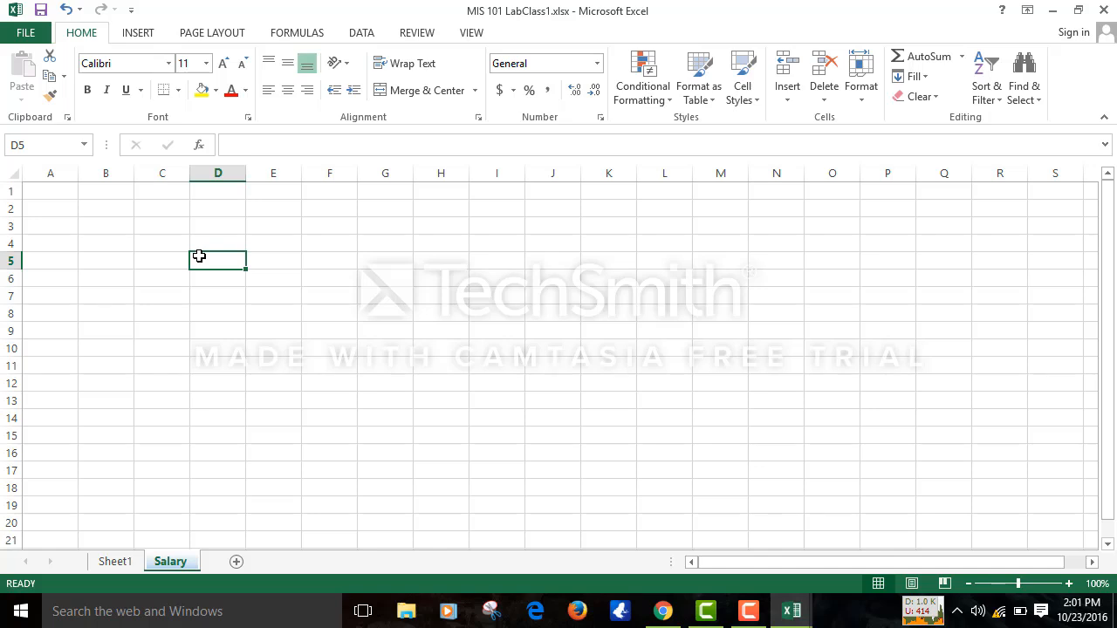
- Enter the headers 'Emp Id' in D5 and 'Emp Name' in E5
text(Em[)
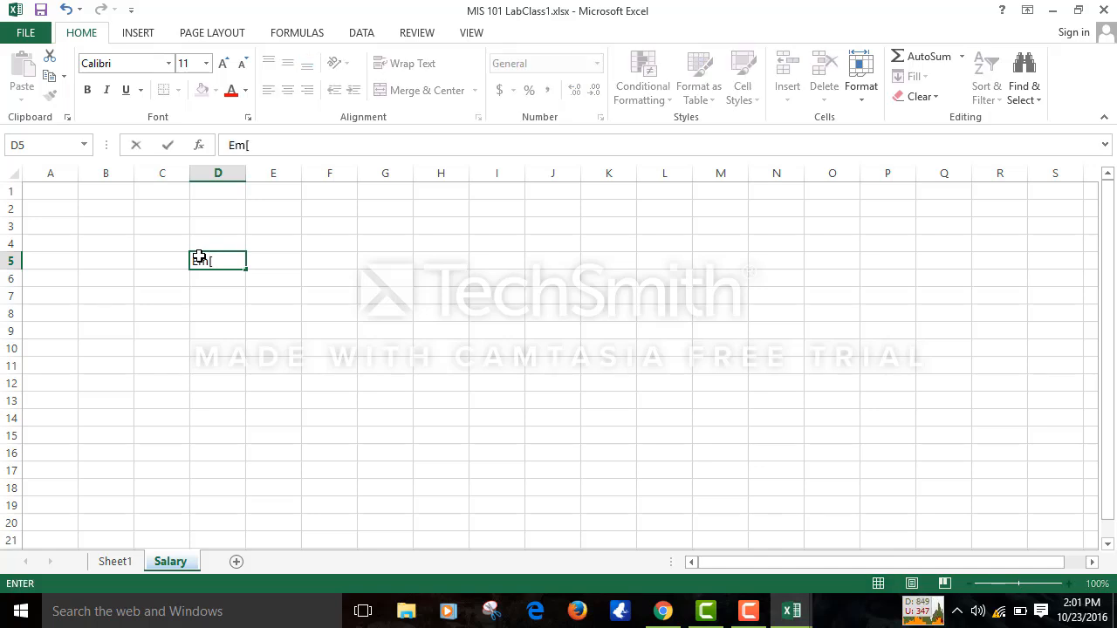
key(BackSpace)
text(p Id)
key(Tab)
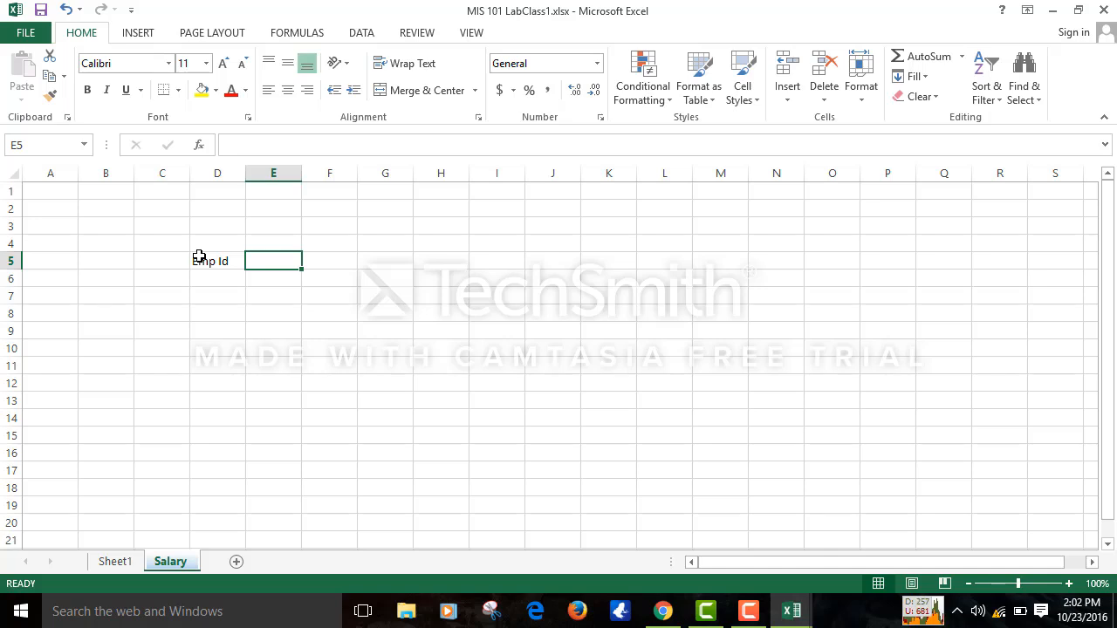
text(Emp Name)
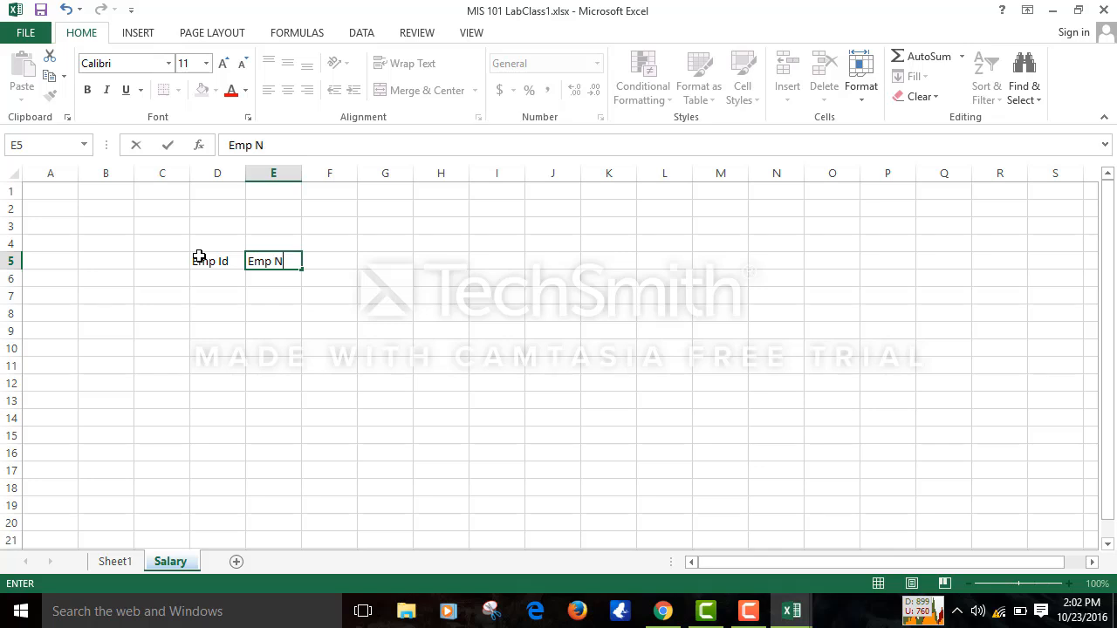
click(506, 367)
- Type 'Basic Salary' into F5, fixing the typos
click(319, 255)
text(Ba)
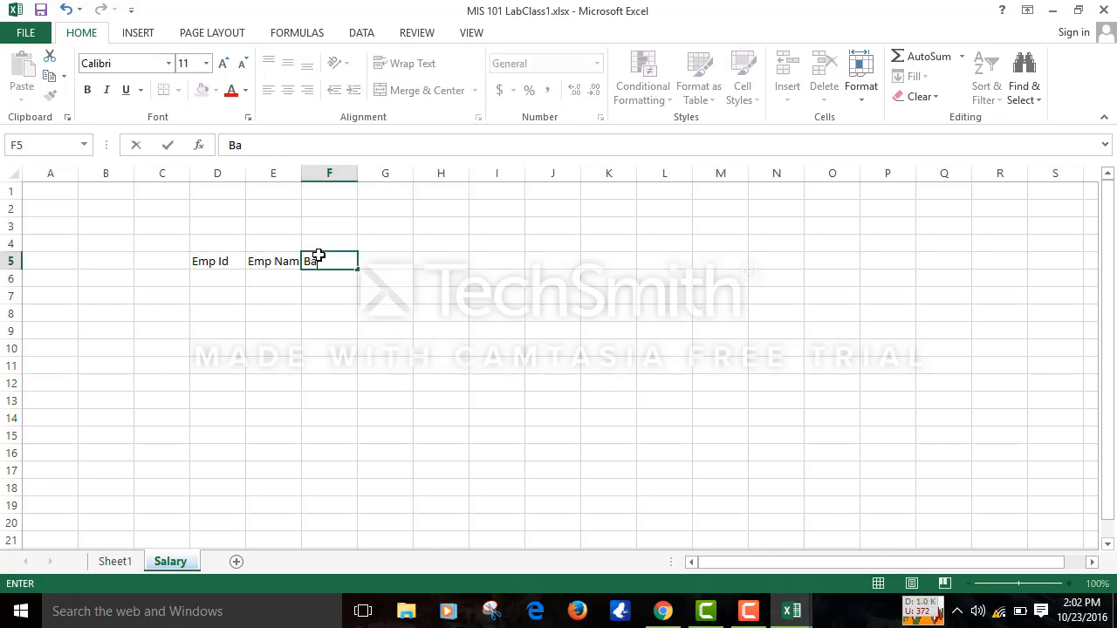
text(sic A)
key(BackSpace)
text(s)
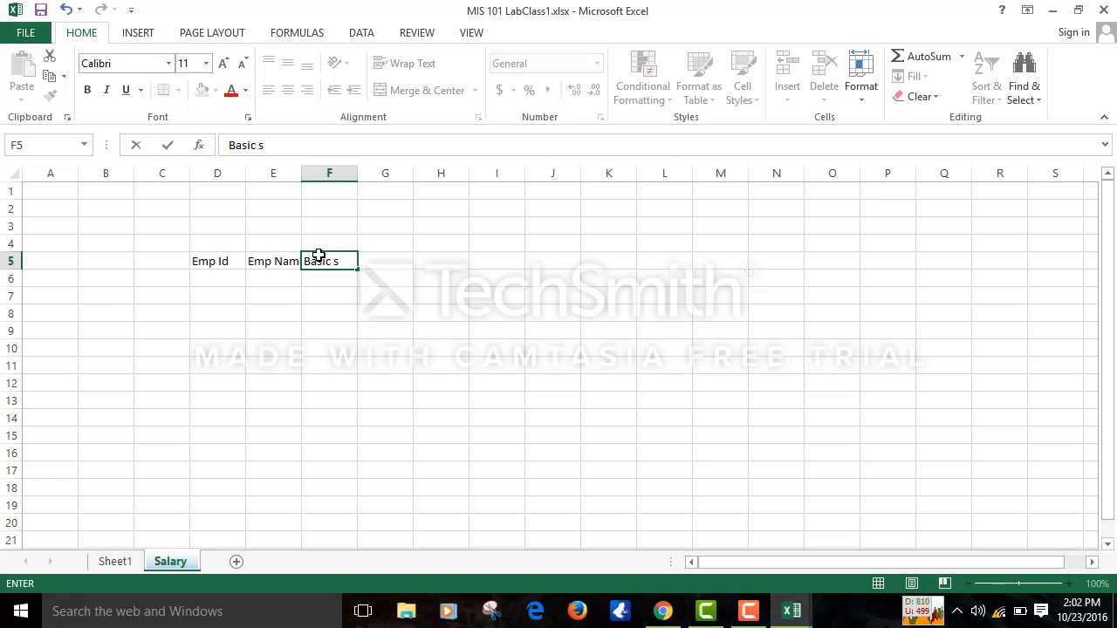
text(Salar)
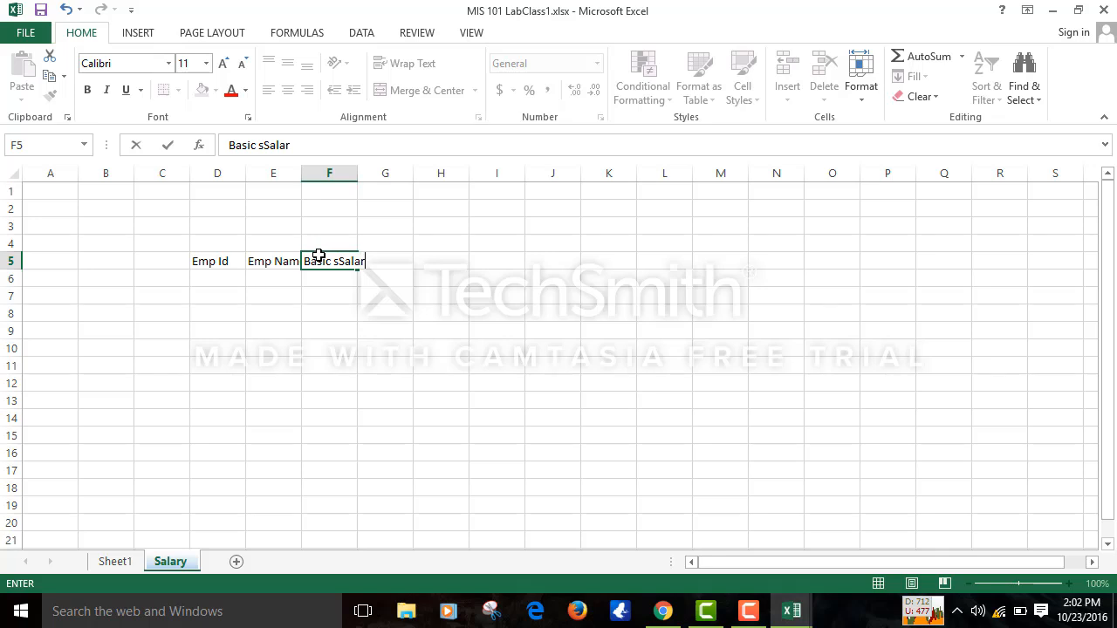
text(y)
click(341, 261)
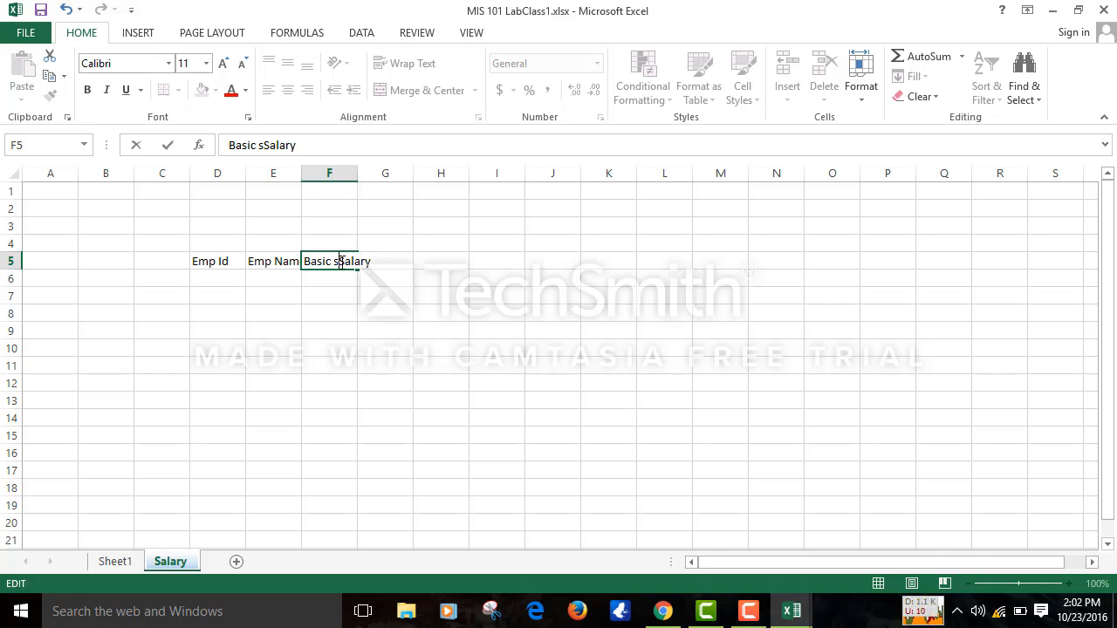
key(BackSpace)
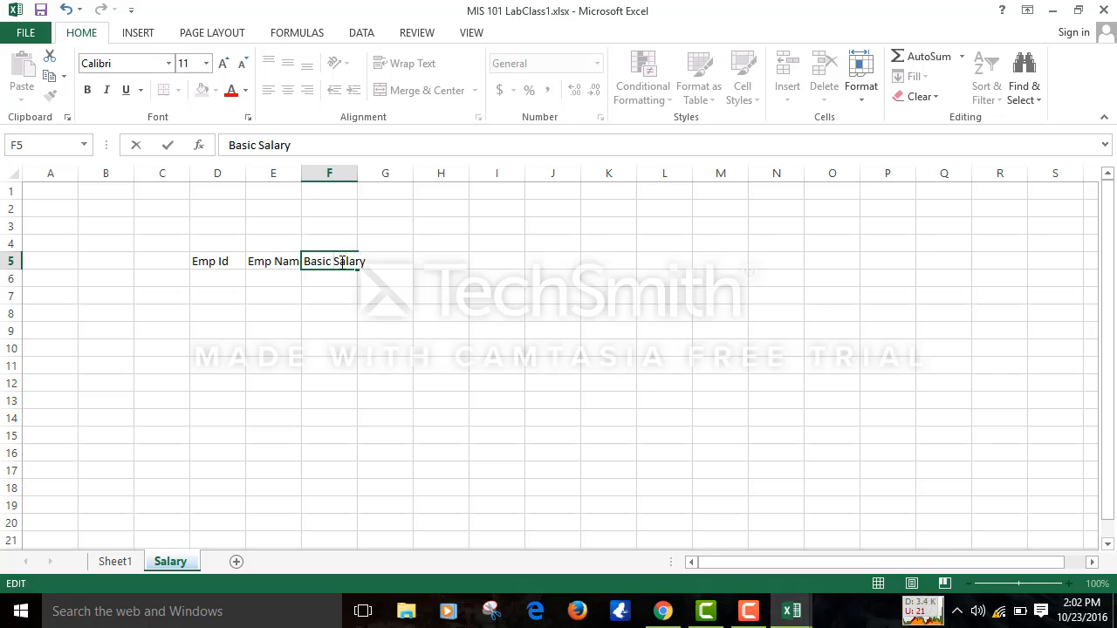
- Add the headers 'House Rent' in G5 and 'Medical Allowance' in H5
click(565, 282)
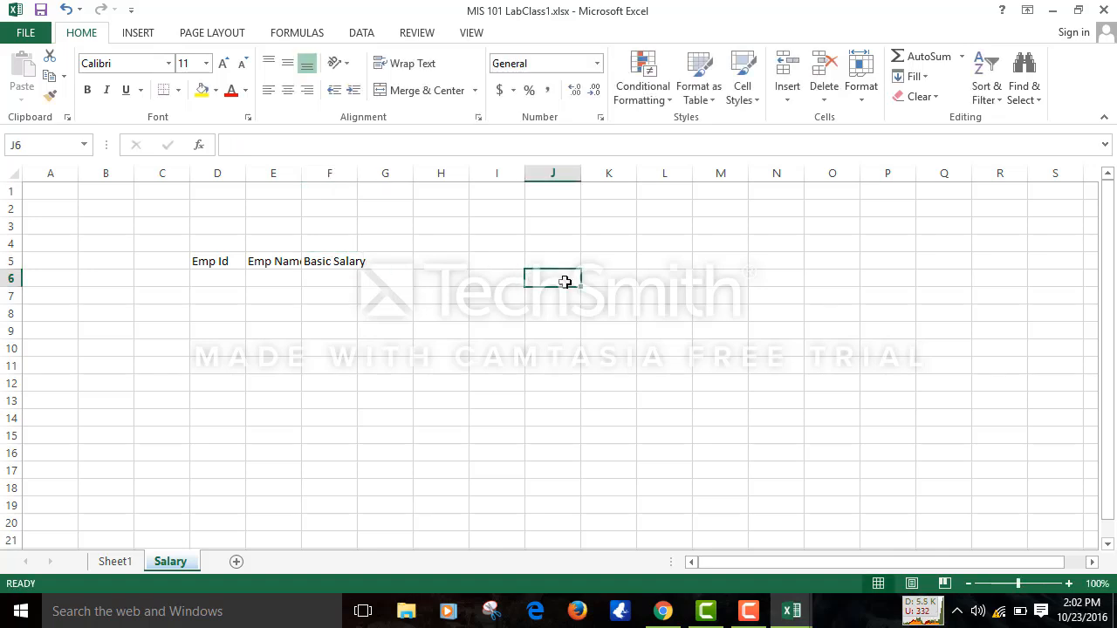
click(392, 261)
text(Ho)
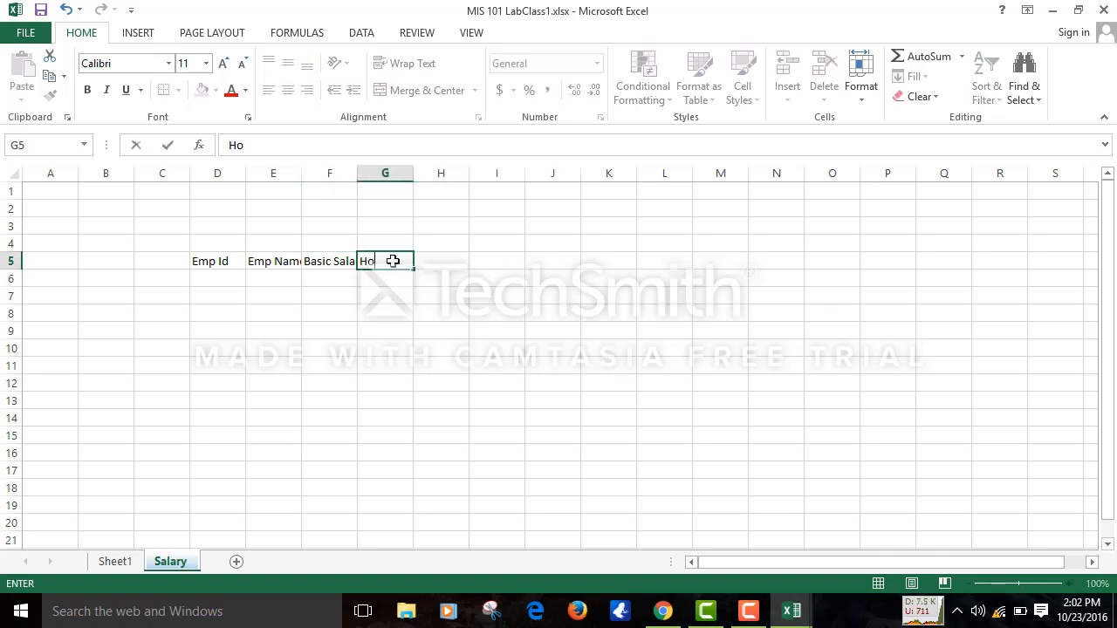
text(use Rent)
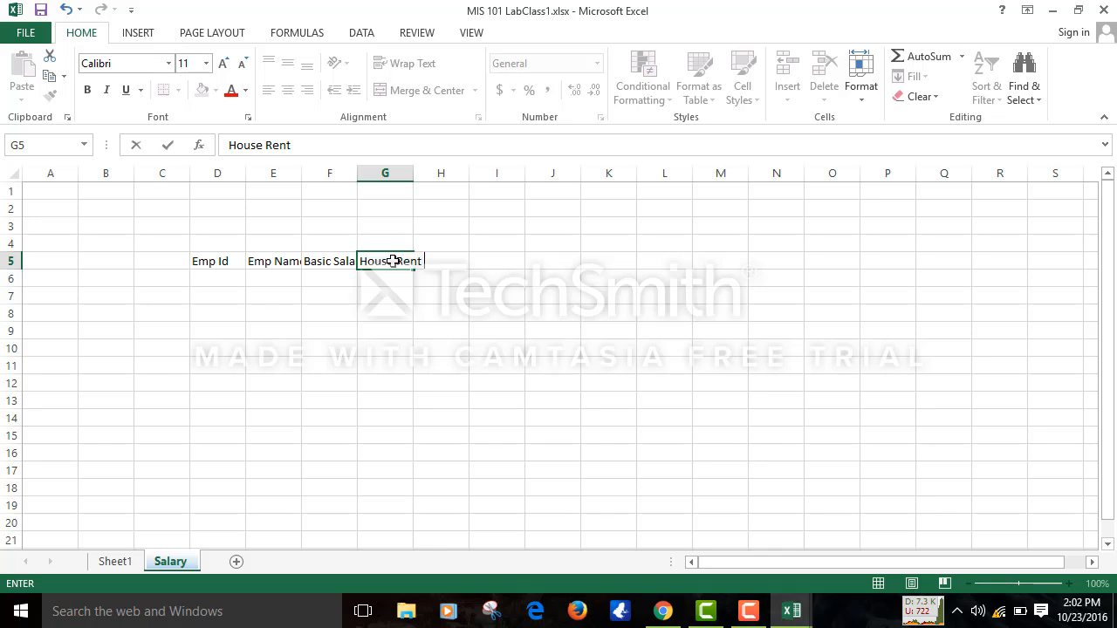
click(616, 332)
click(433, 258)
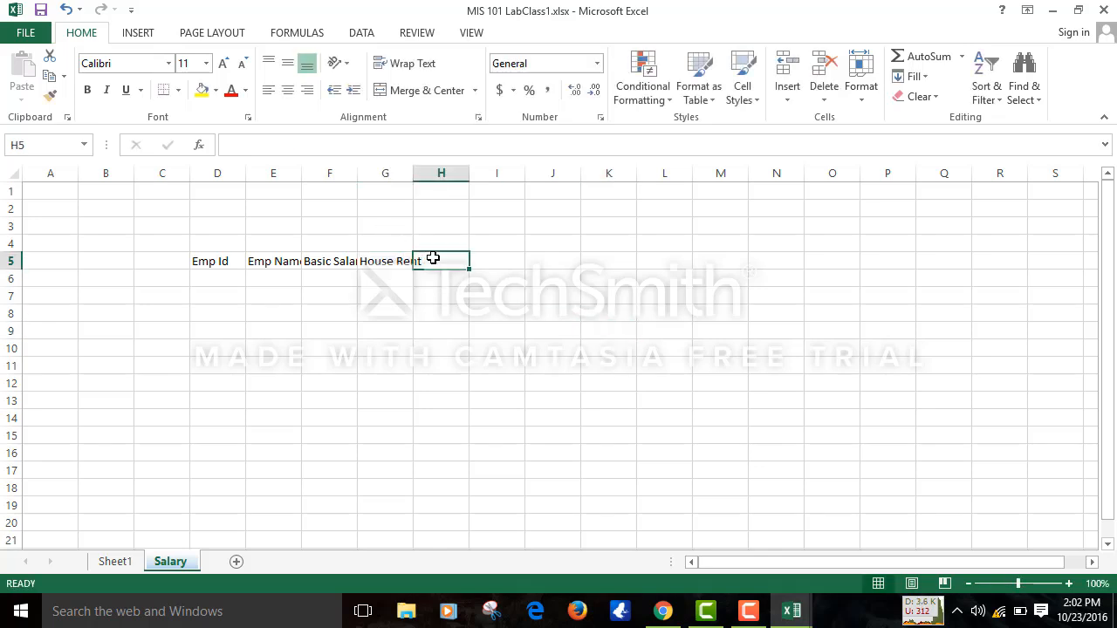
text(Mi)
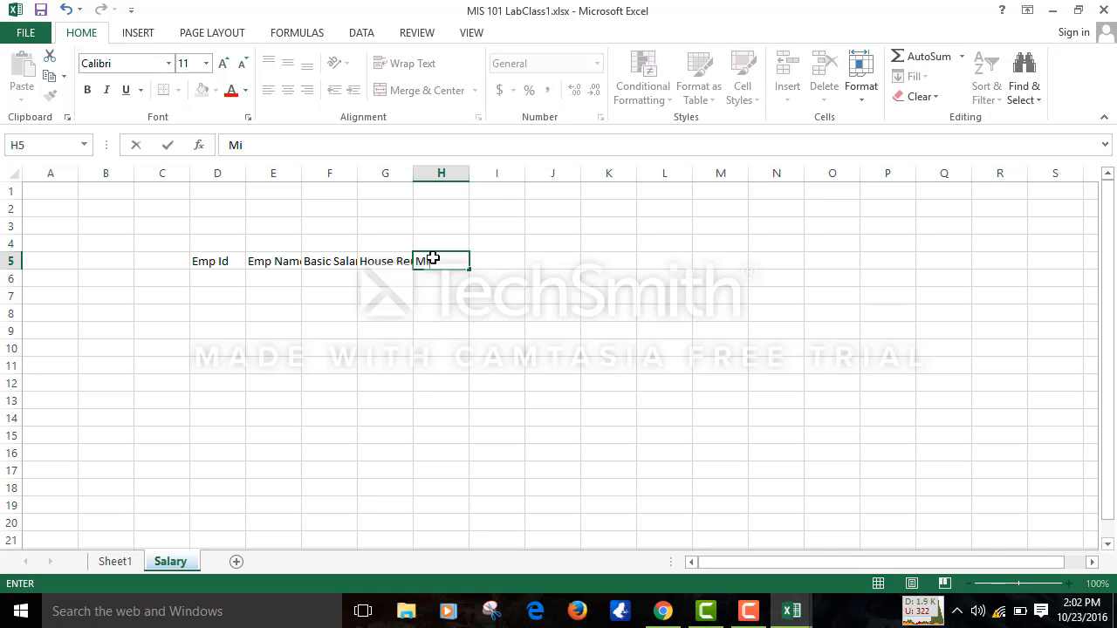
text(edi)
key(BackSpace)
key(BackSpace)
key(BackSpace)
key(BackSpace)
text(edical )
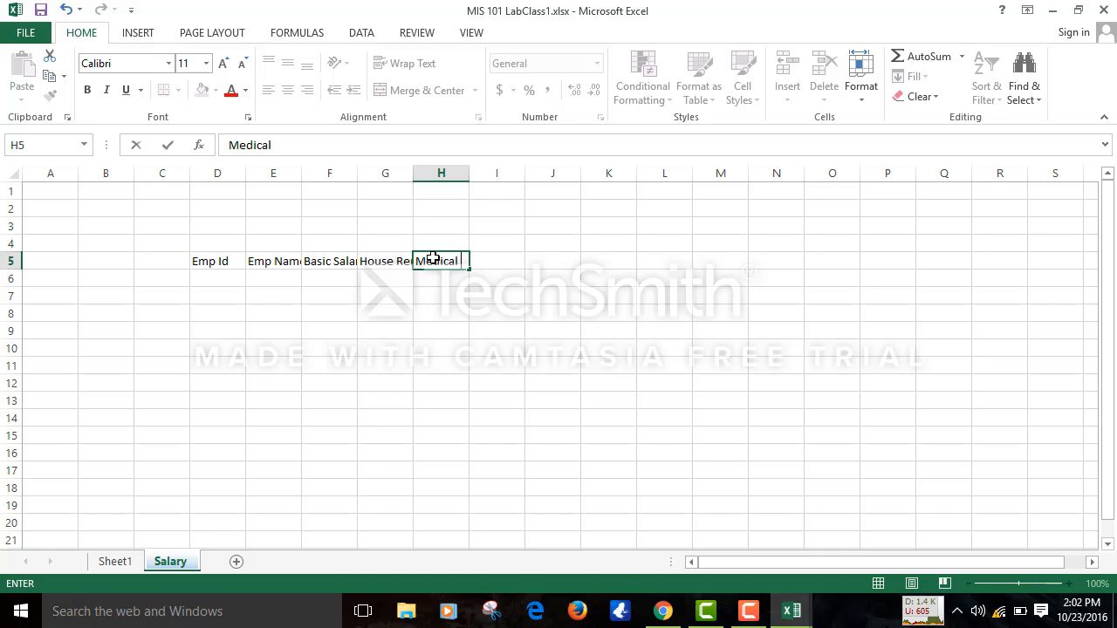
text(Allowancw)
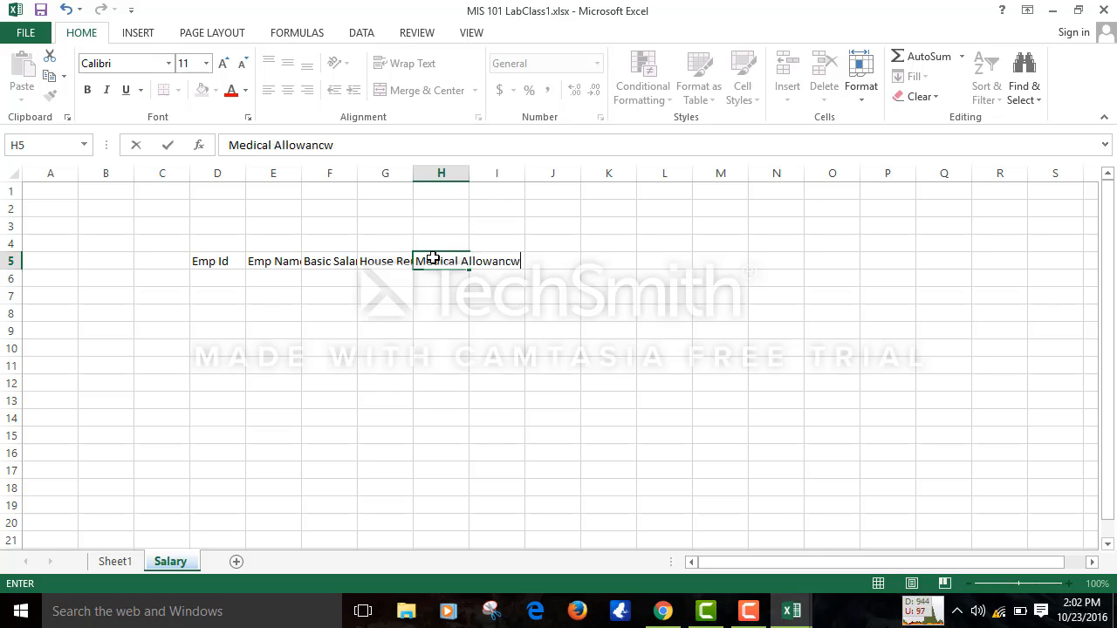
key(BackSpace)
key(BackSpace)
text(ce)
click(553, 298)
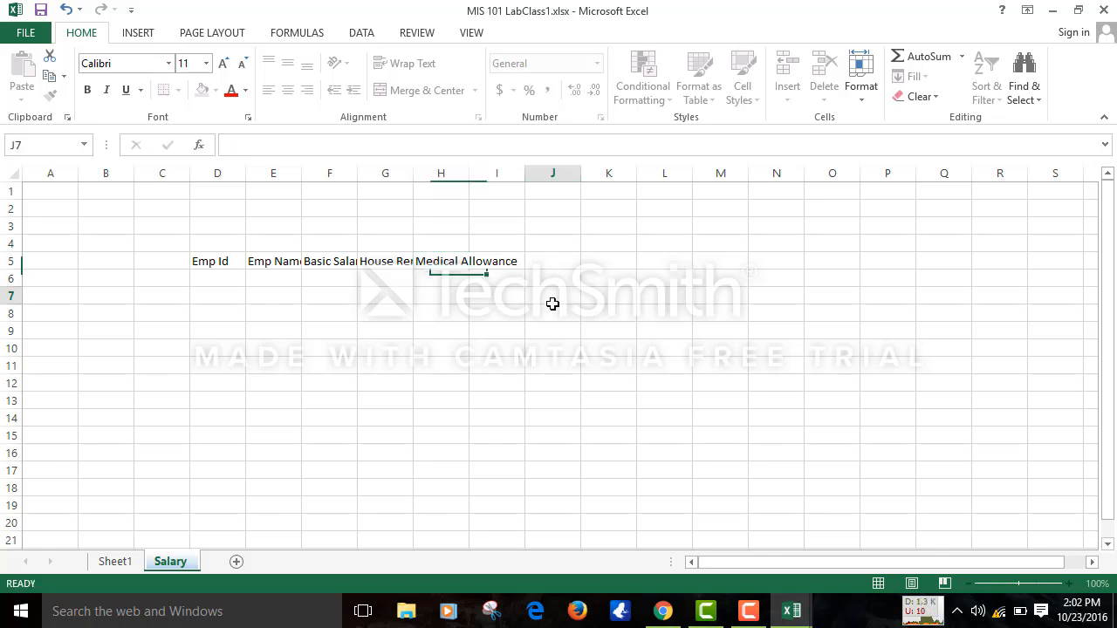
- Add the headers 'Transport Allowance' in I5 and 'Food Allowance' in J5
click(509, 263)
text(Tra)
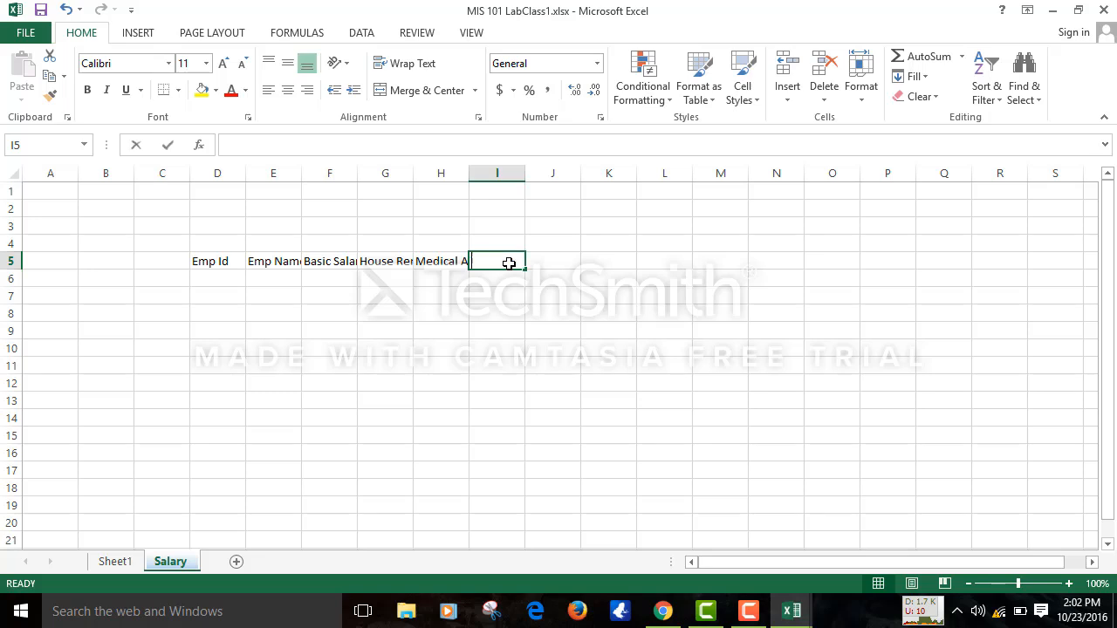
text(nsp)
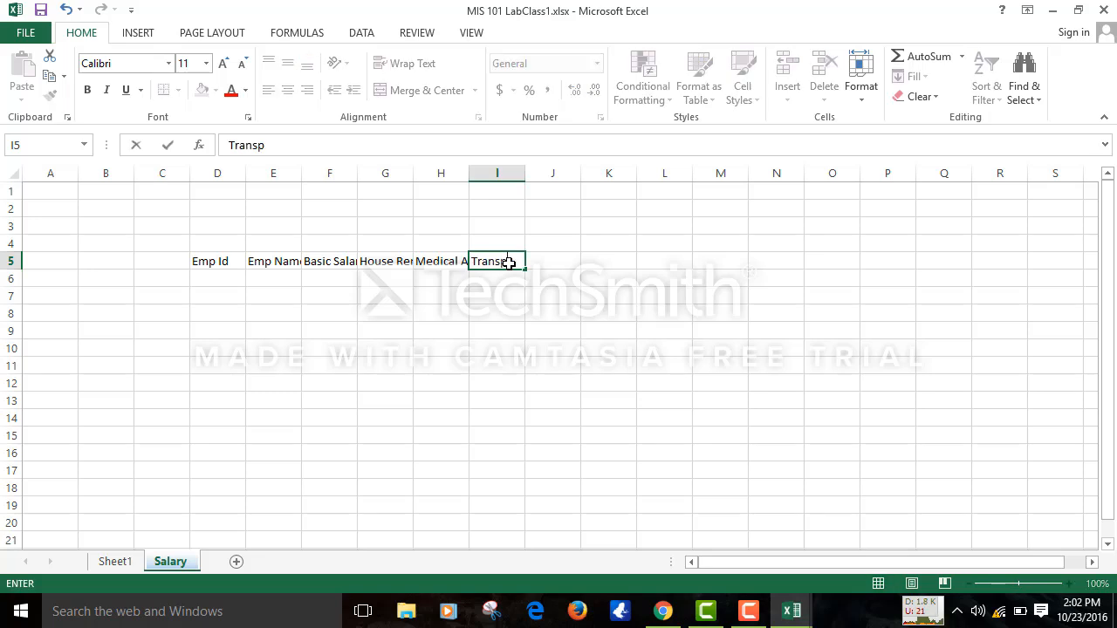
text(ort Allowance)
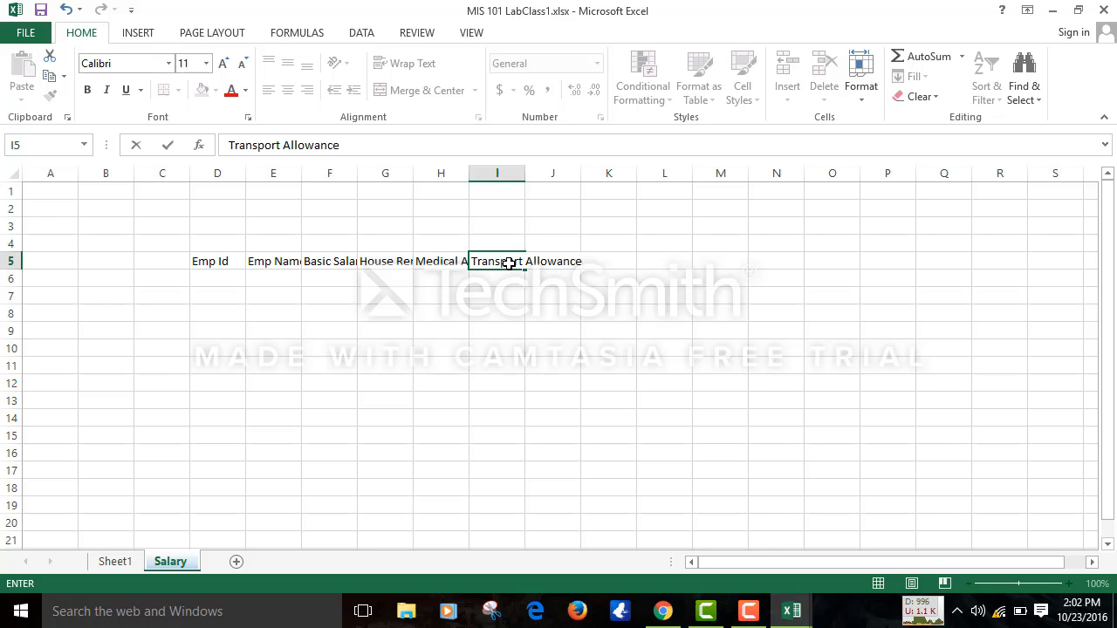
click(623, 293)
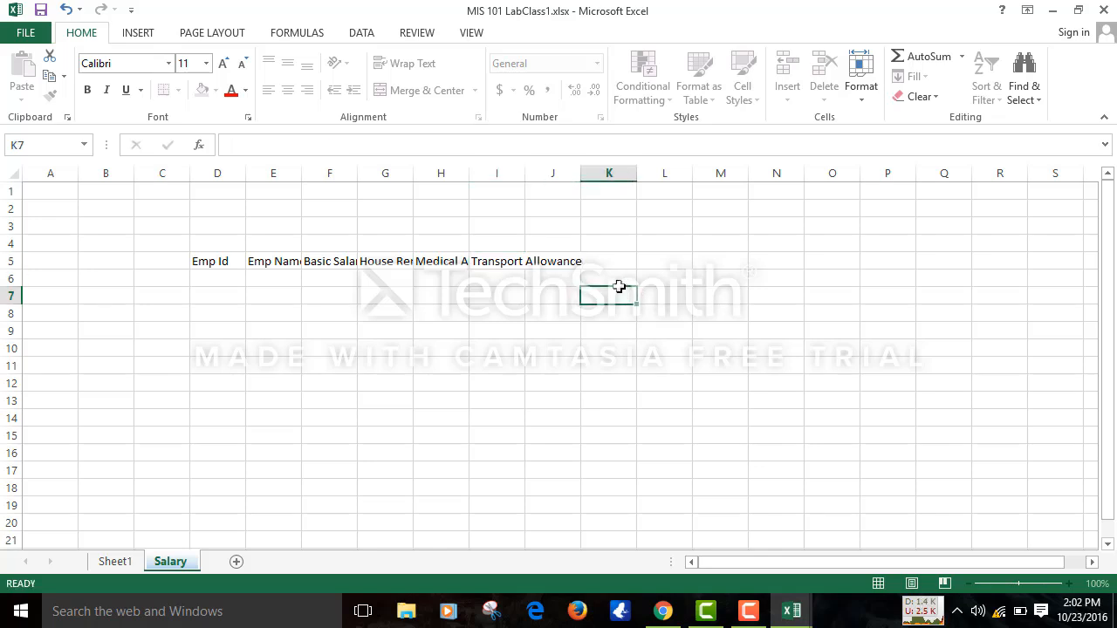
click(554, 257)
text(Foo)
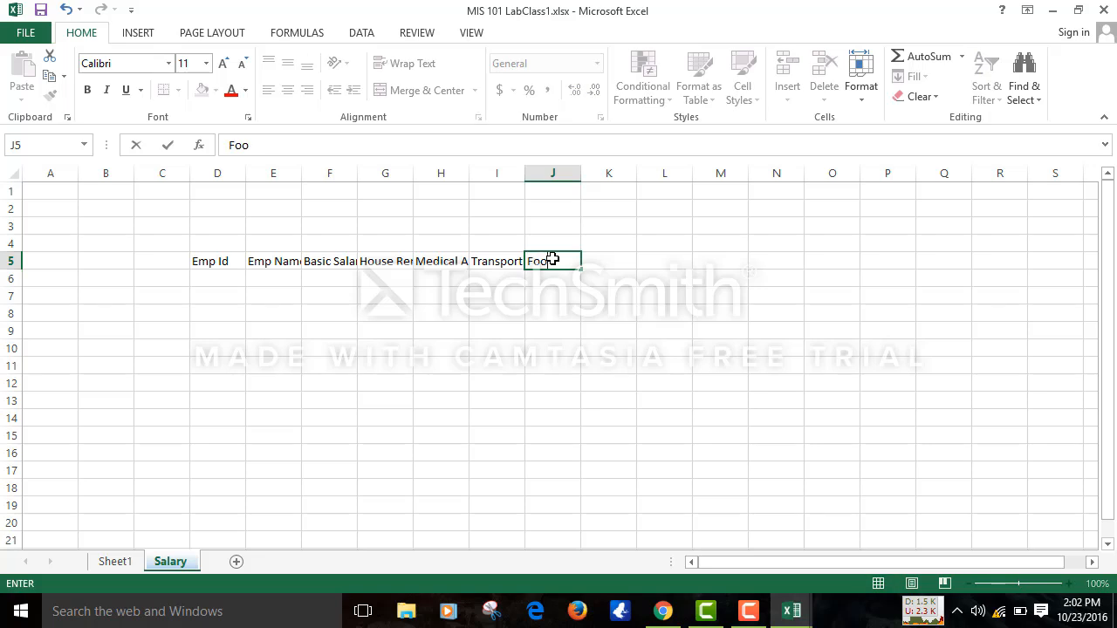
text(d Allowancw)
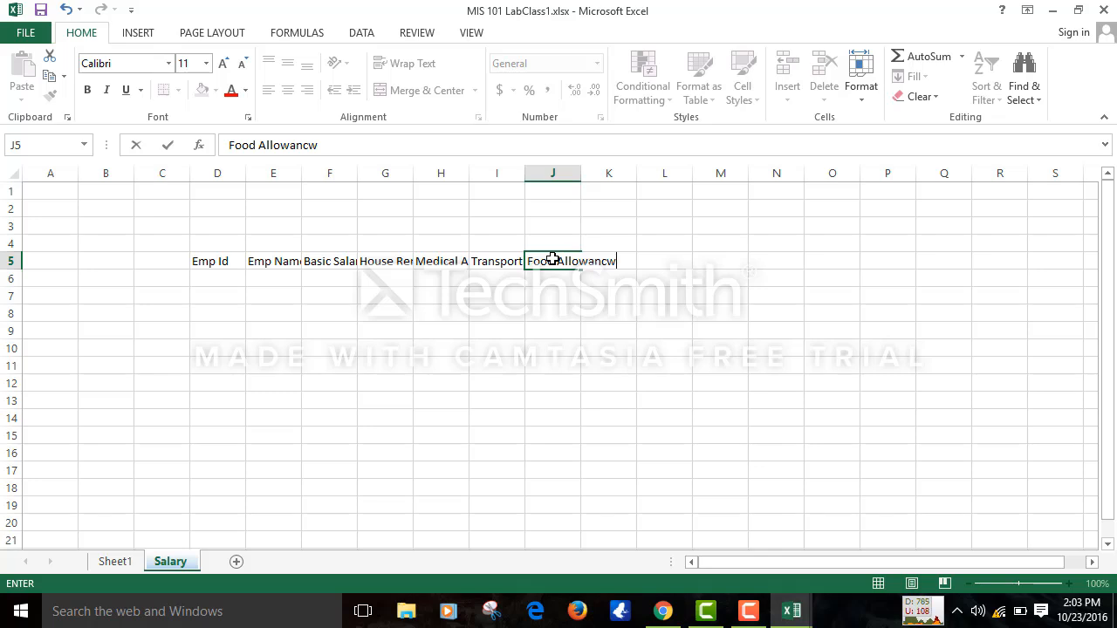
key(BackSpace)
text(e)
click(732, 297)
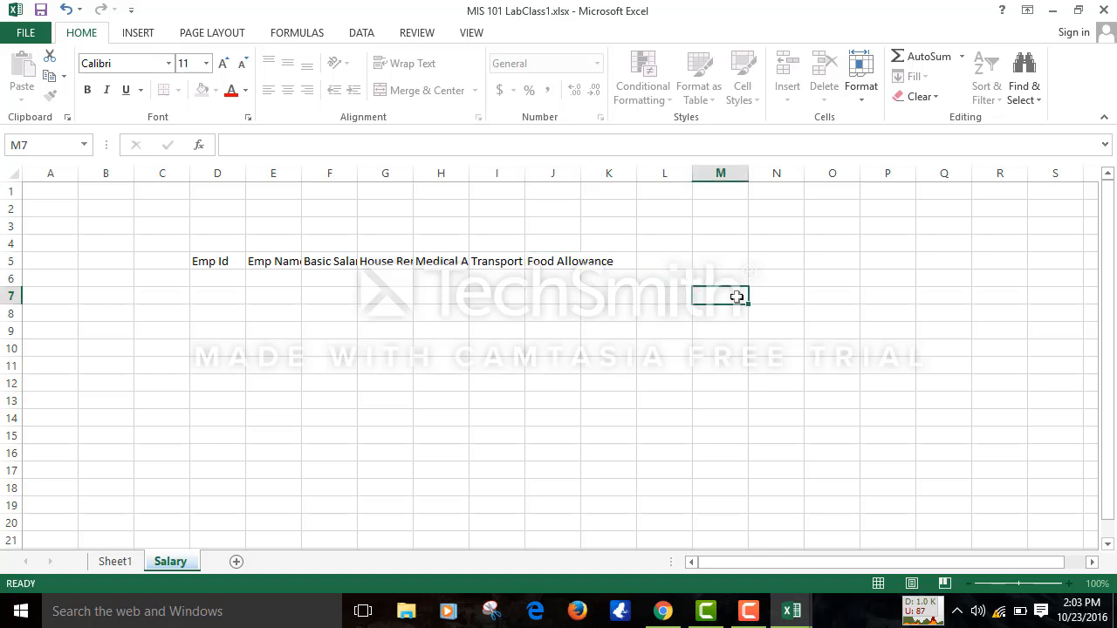
- Add the headers 'Mobile Allowance', 'Provident Fund' and 'Total Salary' in K5 to M5
click(616, 261)
text(M)
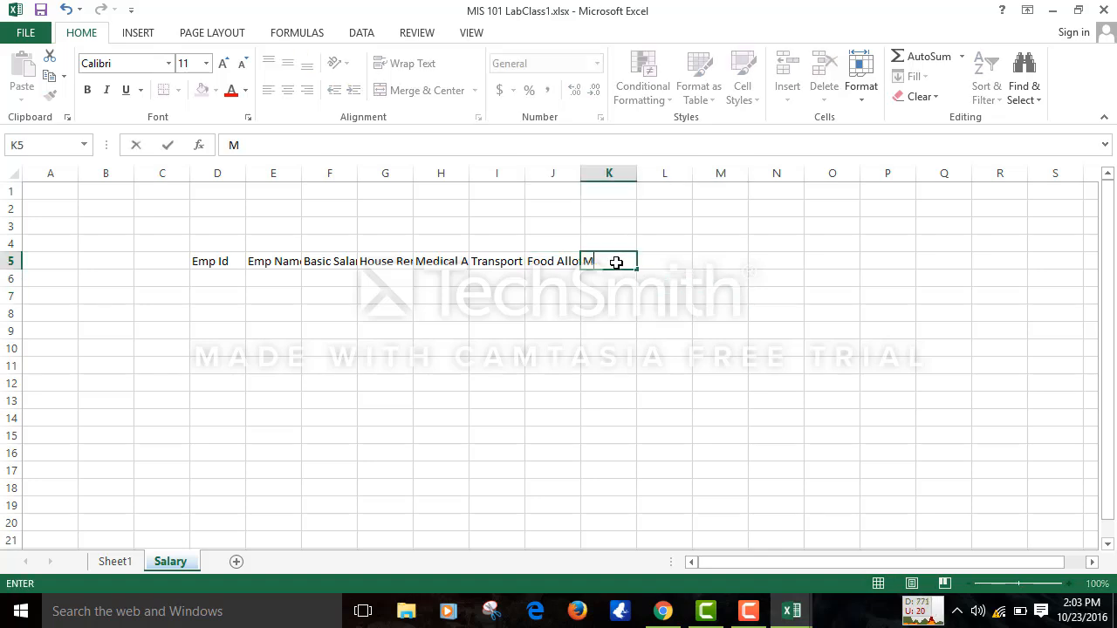
text(obile Allowance)
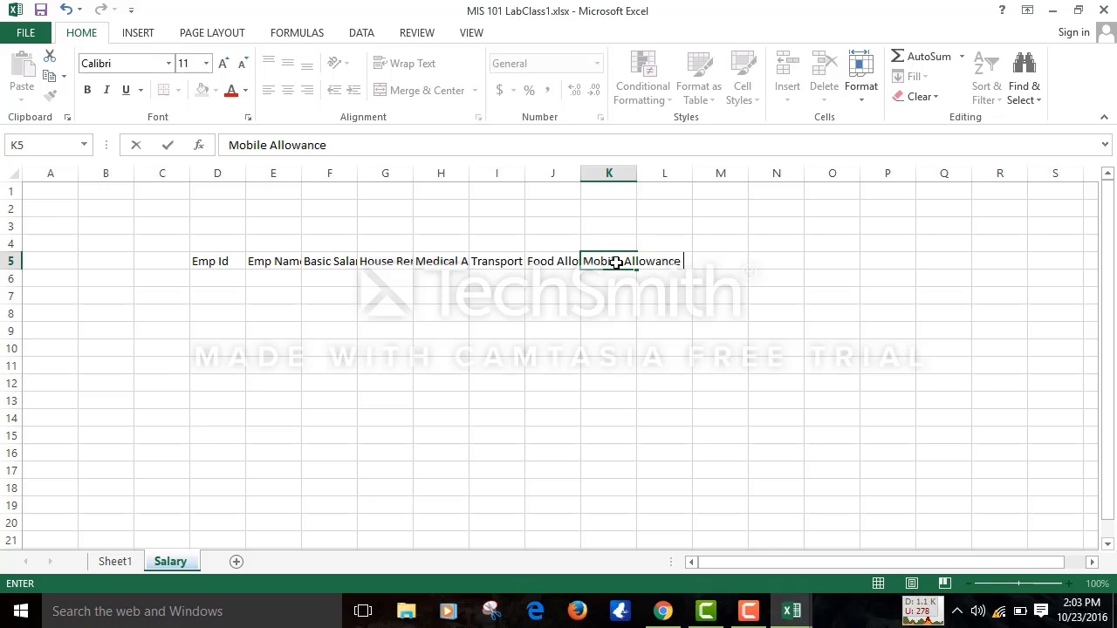
click(715, 294)
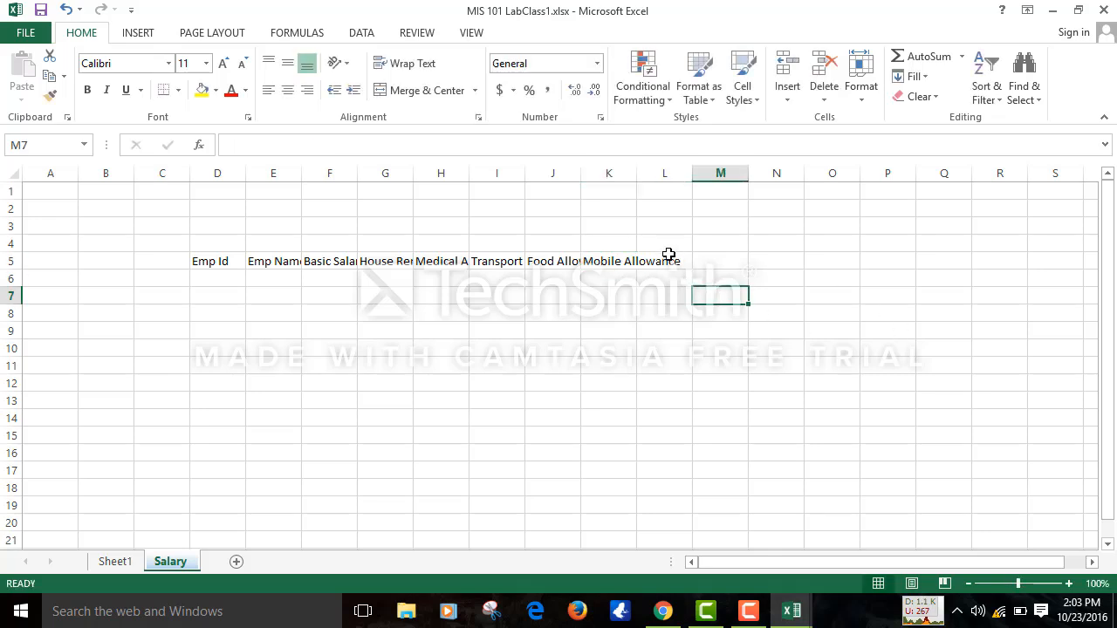
click(663, 255)
text(Pr)
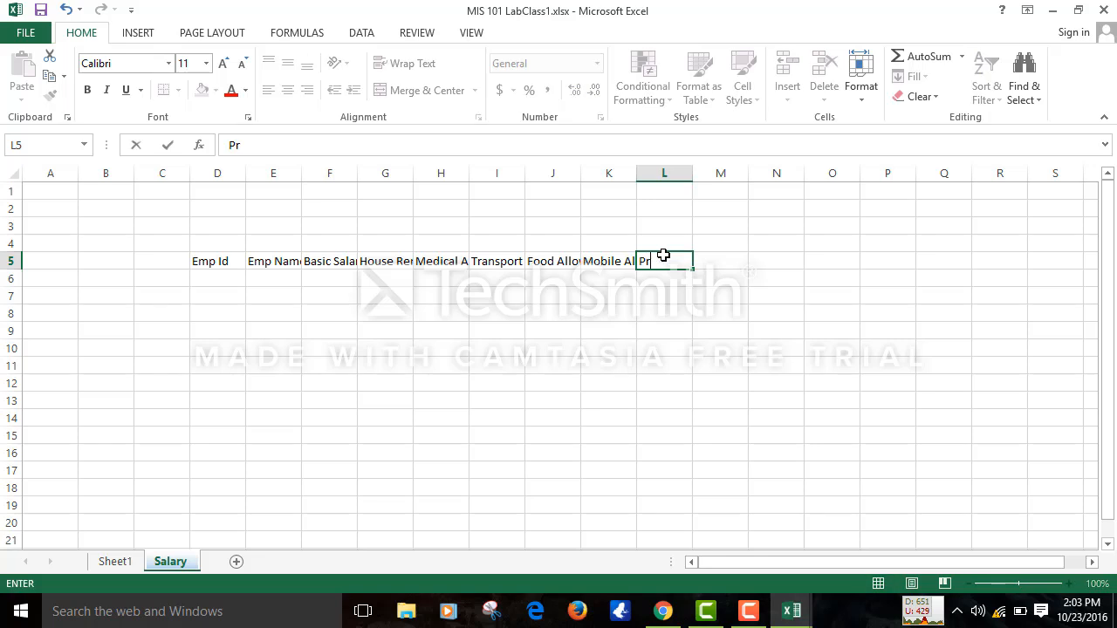
text(ovident)
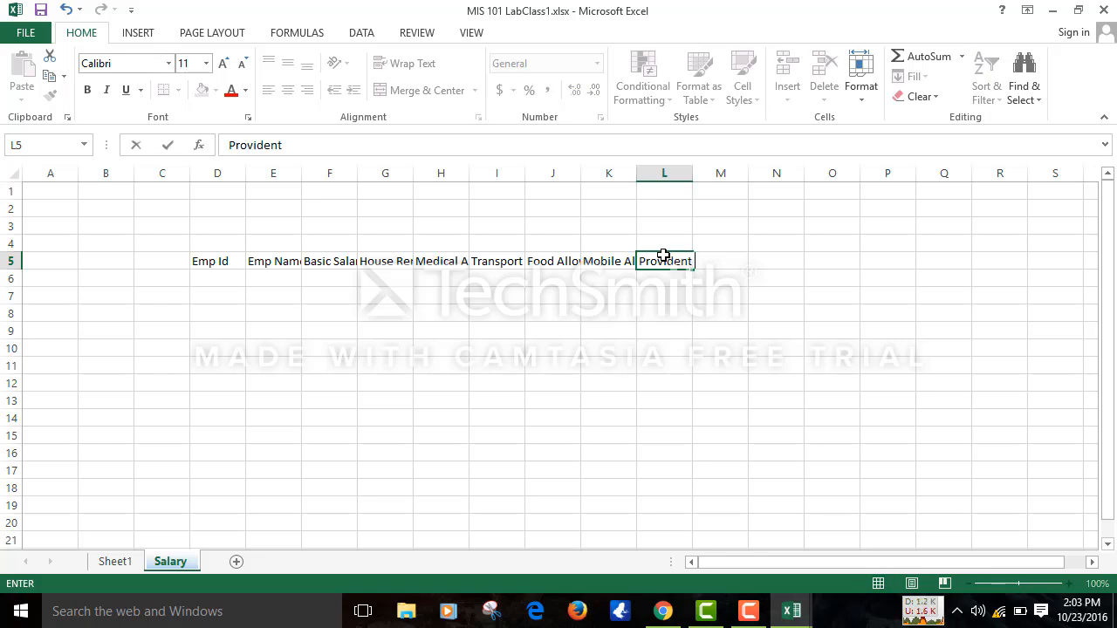
text( Fund)
click(832, 293)
click(726, 260)
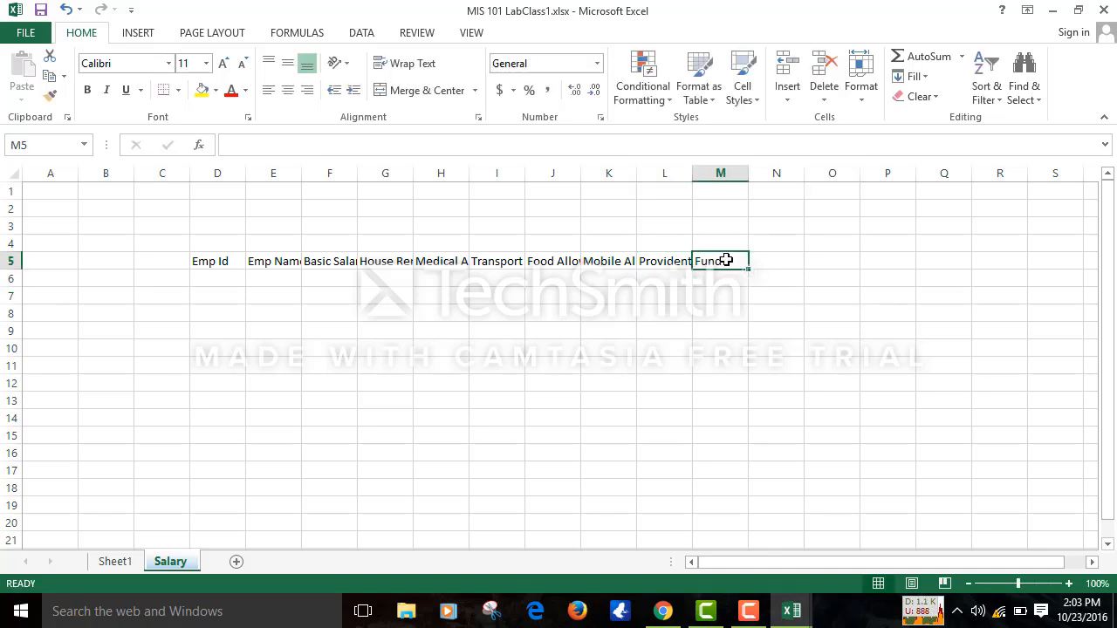
text(To)
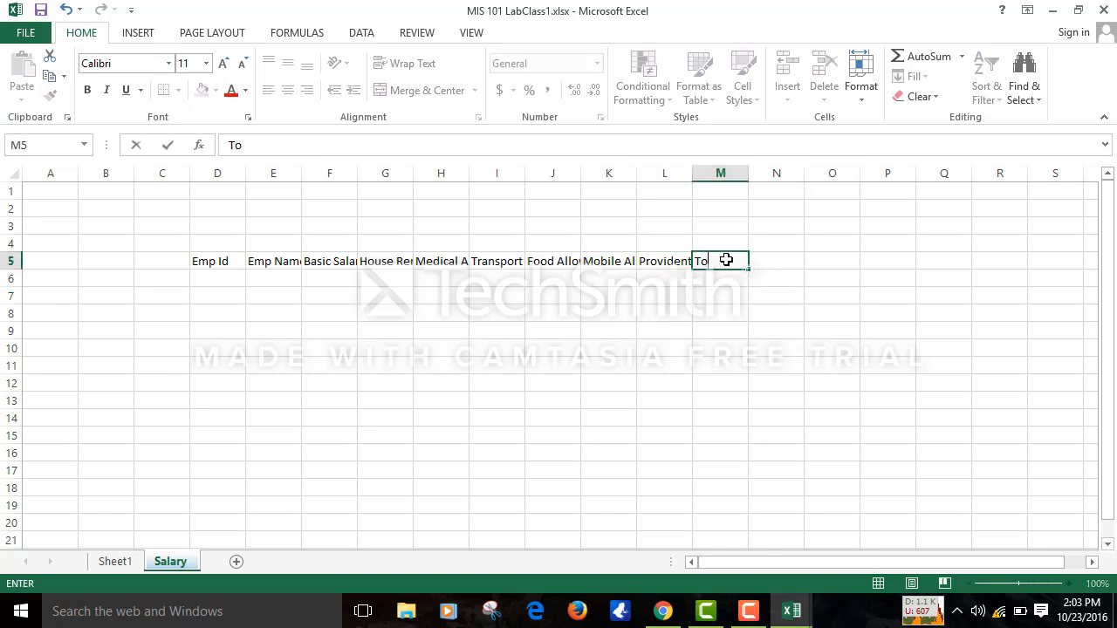
text(tal Salary)
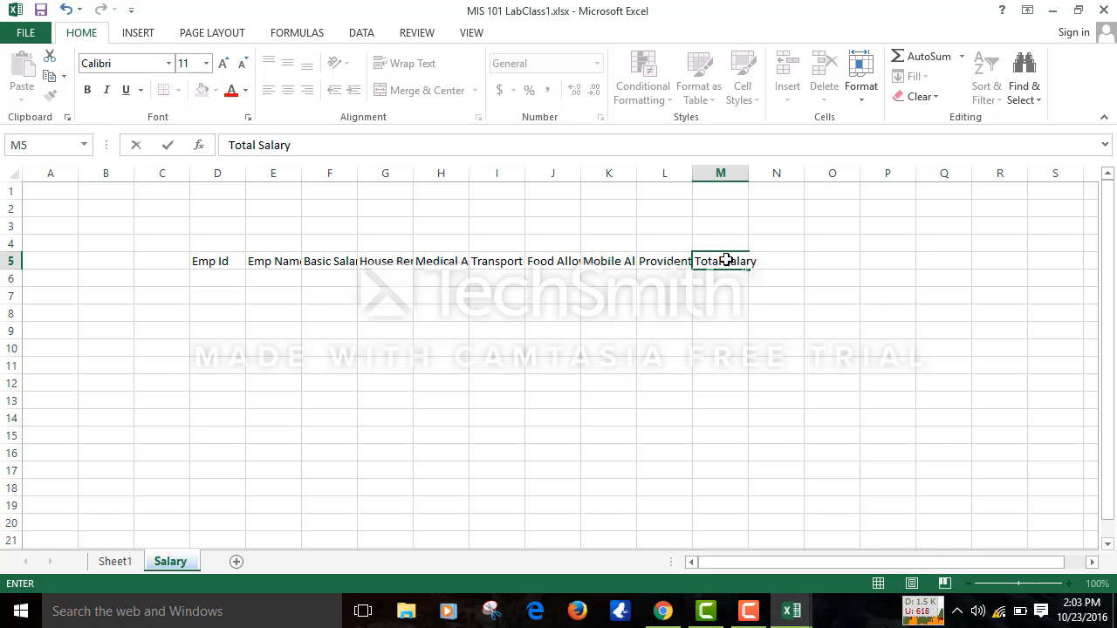
click(1079, 314)
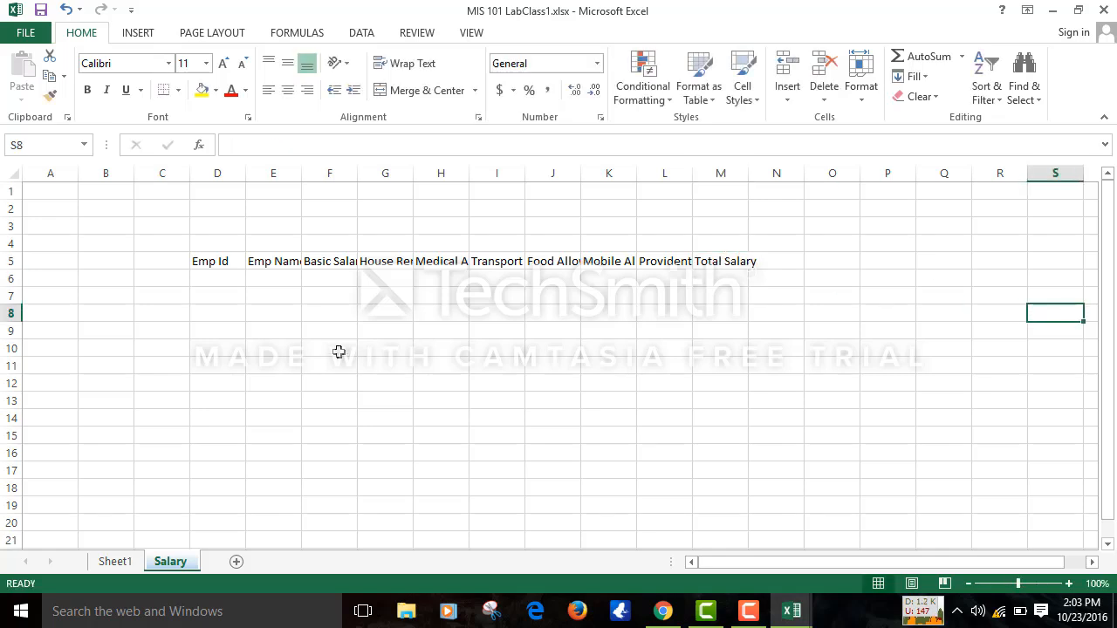
- Preview the Salary sheet for printing, cancel Page Setup, then close the workbook window
click(27, 33)
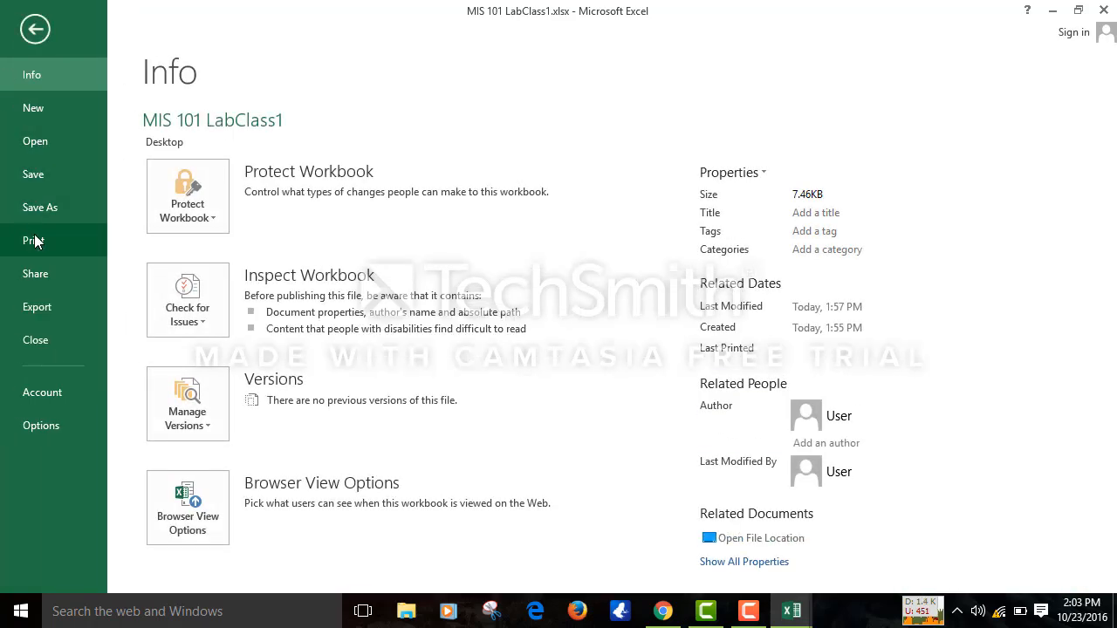
click(35, 242)
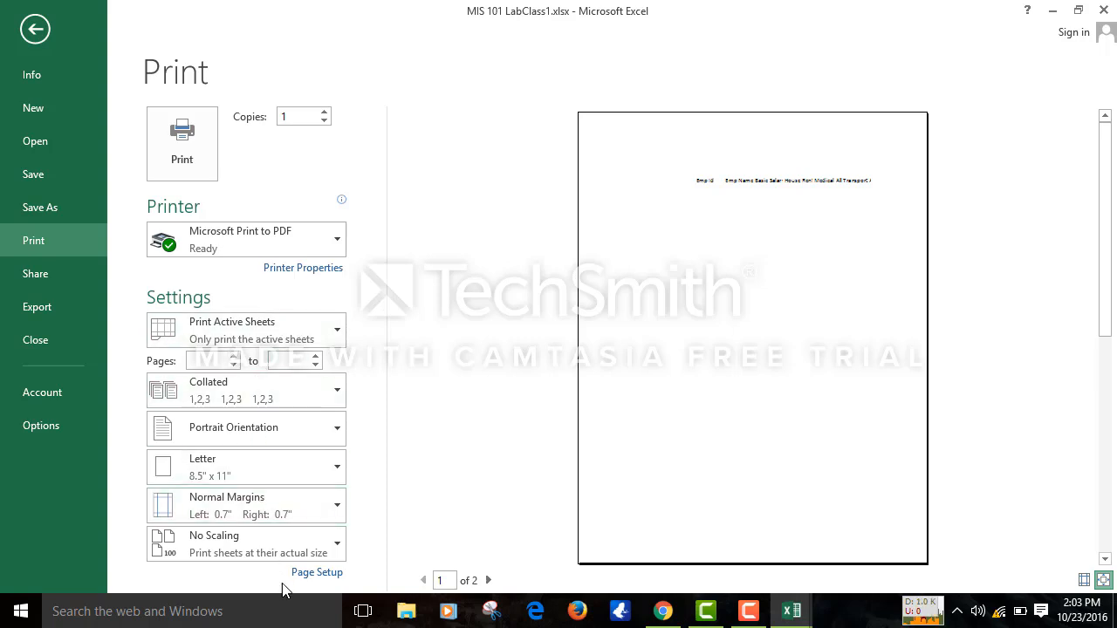
click(318, 573)
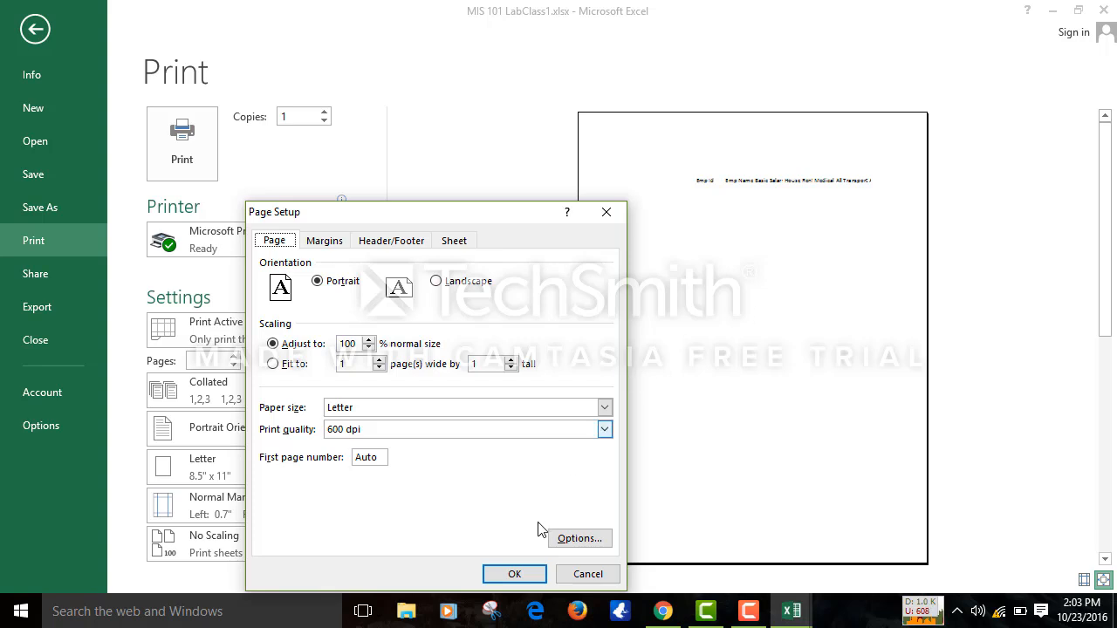
click(588, 574)
click(801, 176)
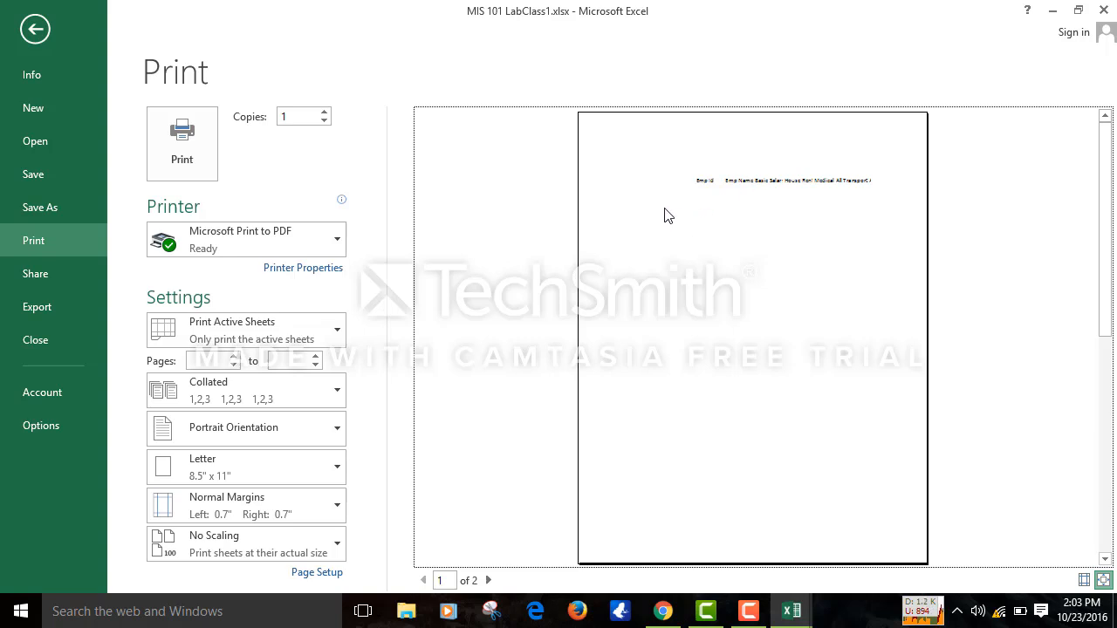
click(761, 177)
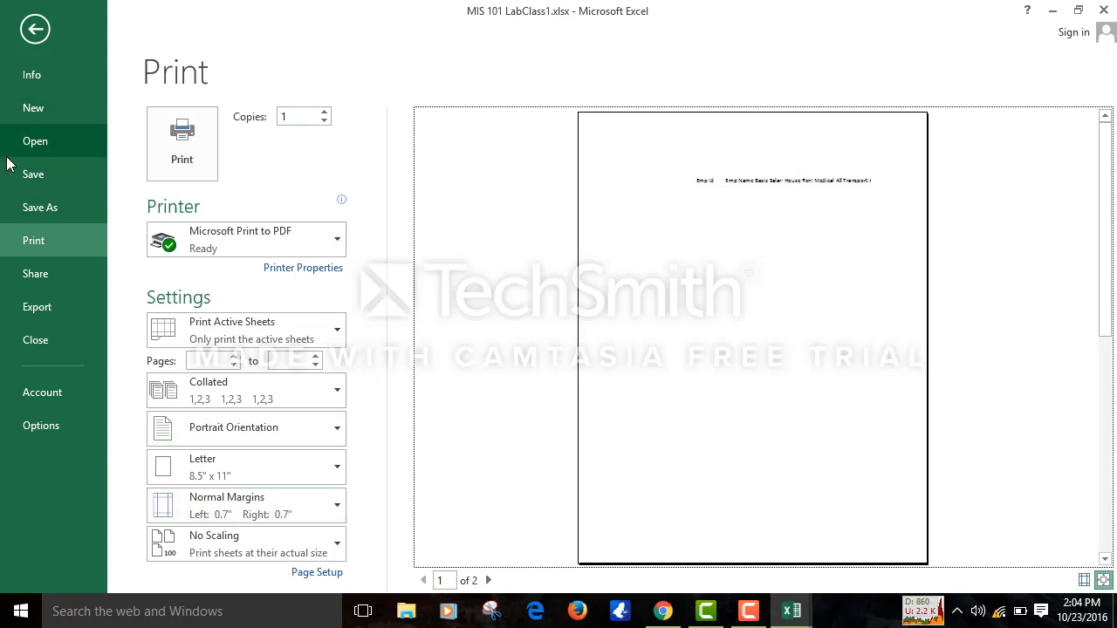
click(1103, 10)
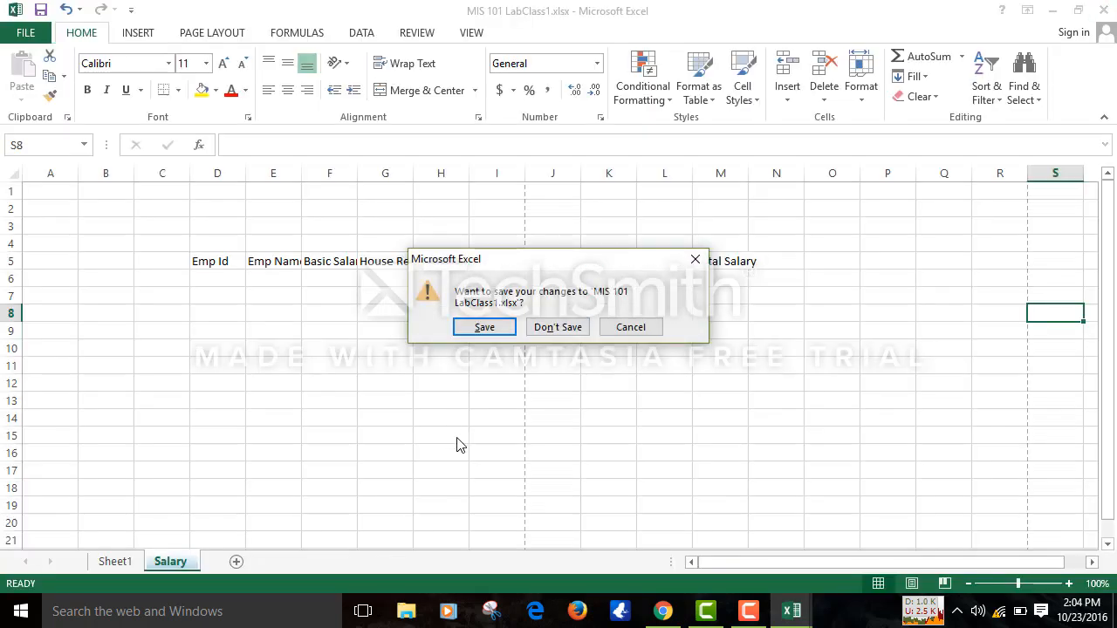
- Cancel the save prompt to keep the workbook open, then select columns B and C
click(634, 329)
click(296, 324)
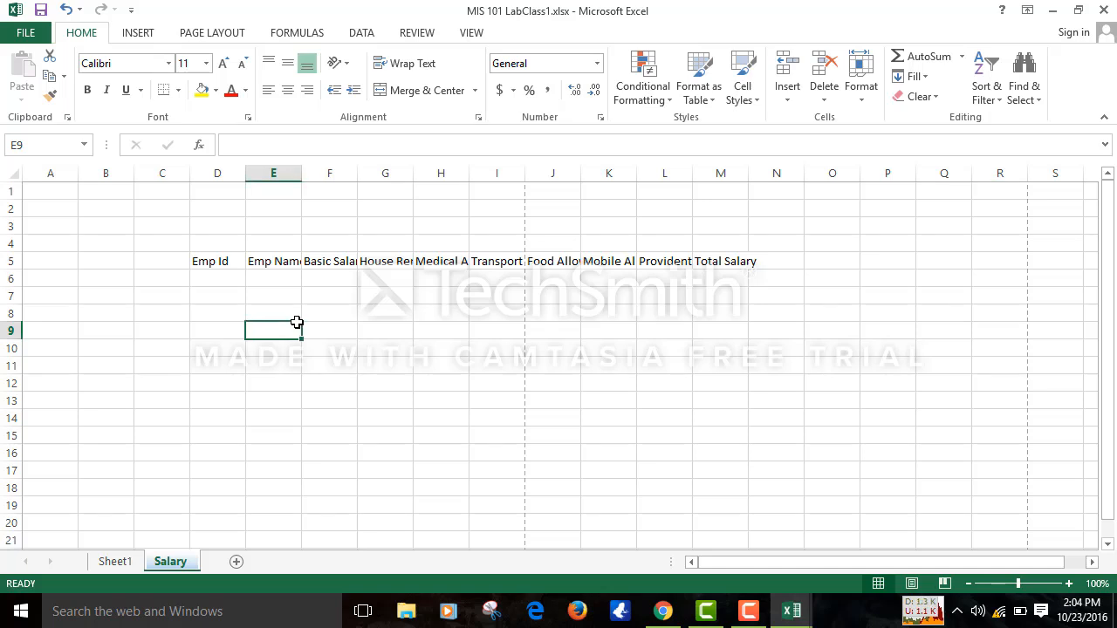
click(255, 298)
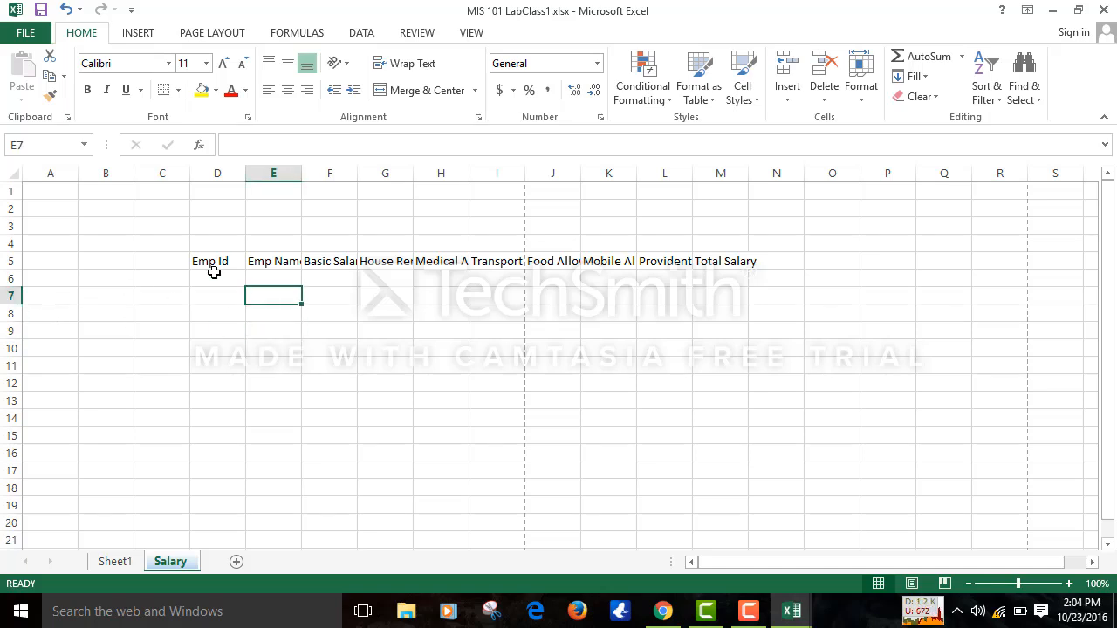
drag(145, 171, 115, 171)
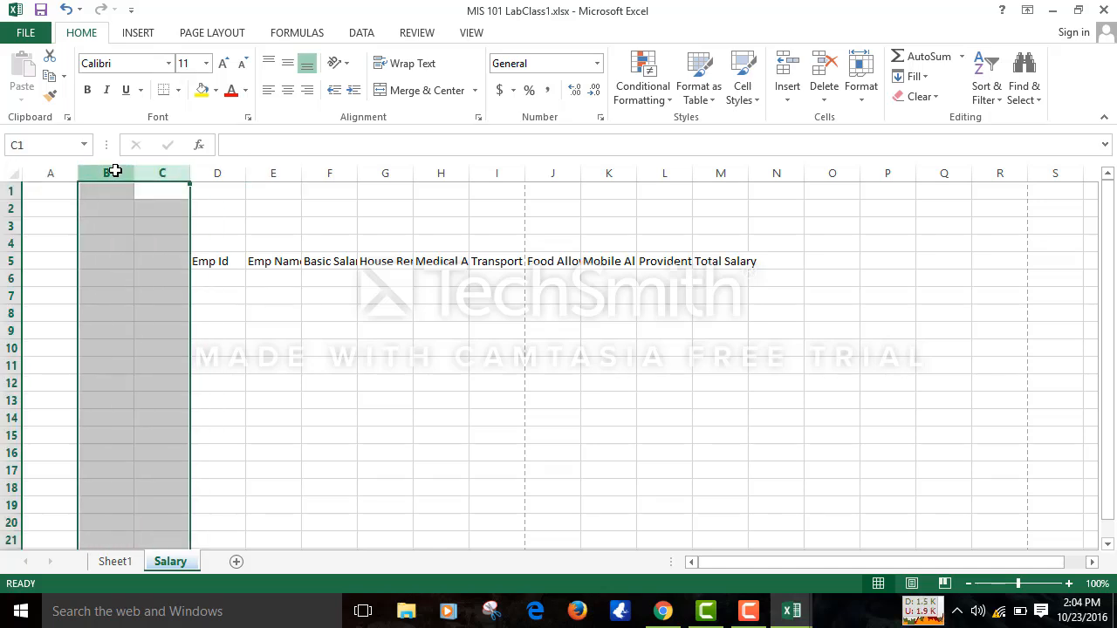
right_click(115, 171)
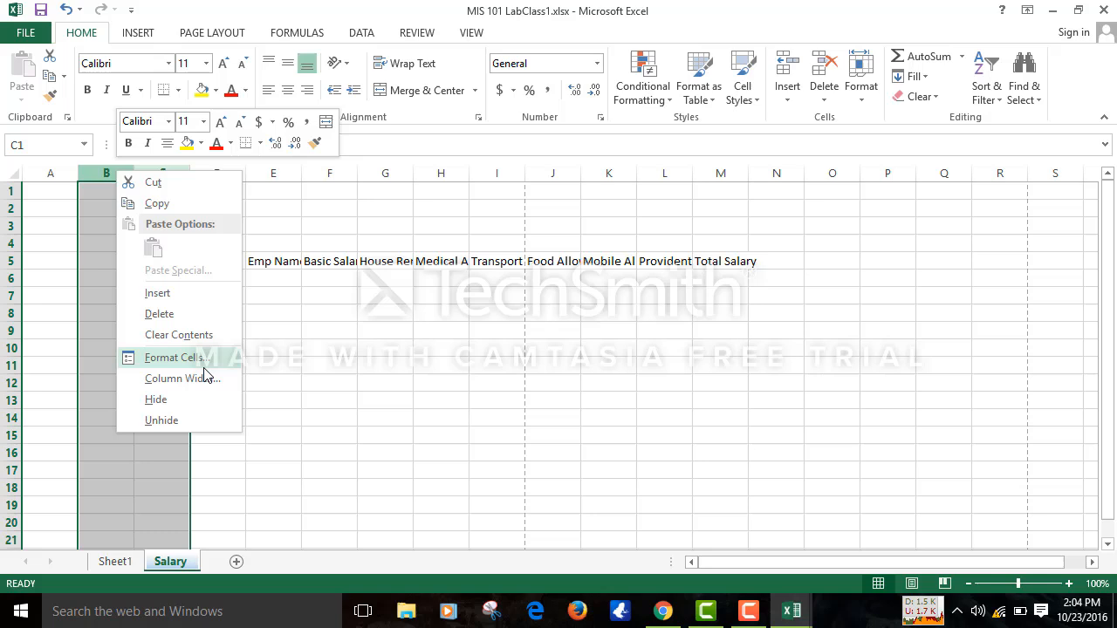
click(319, 377)
- Check the Emp Id, Emp Name and Transport Allowance headers, then toggle underline with Ctrl+U
click(225, 302)
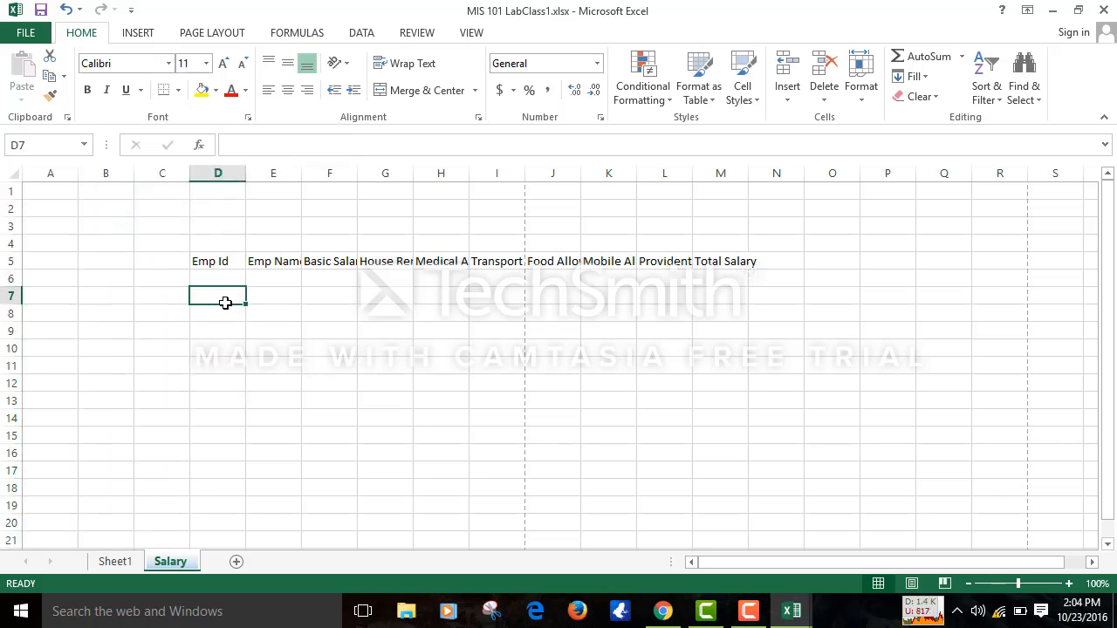
click(225, 264)
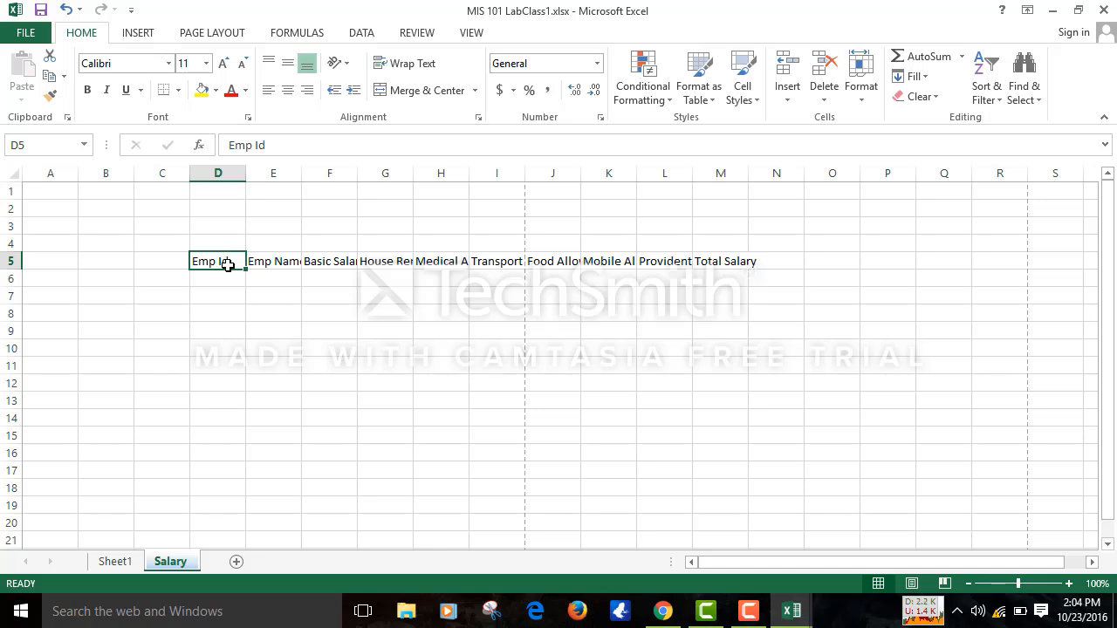
click(284, 266)
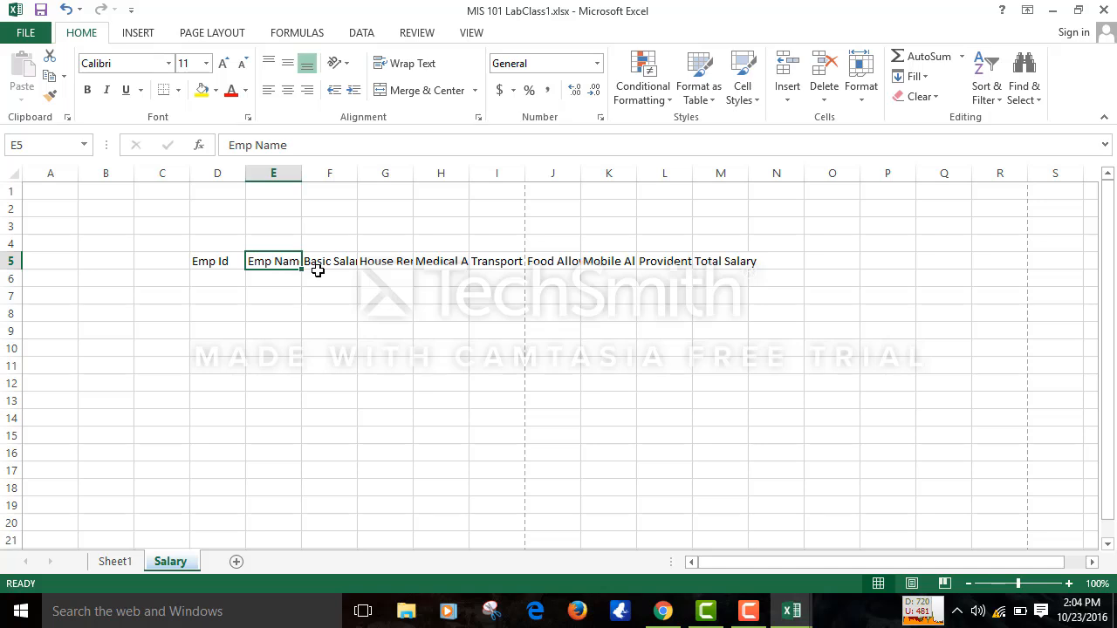
click(317, 283)
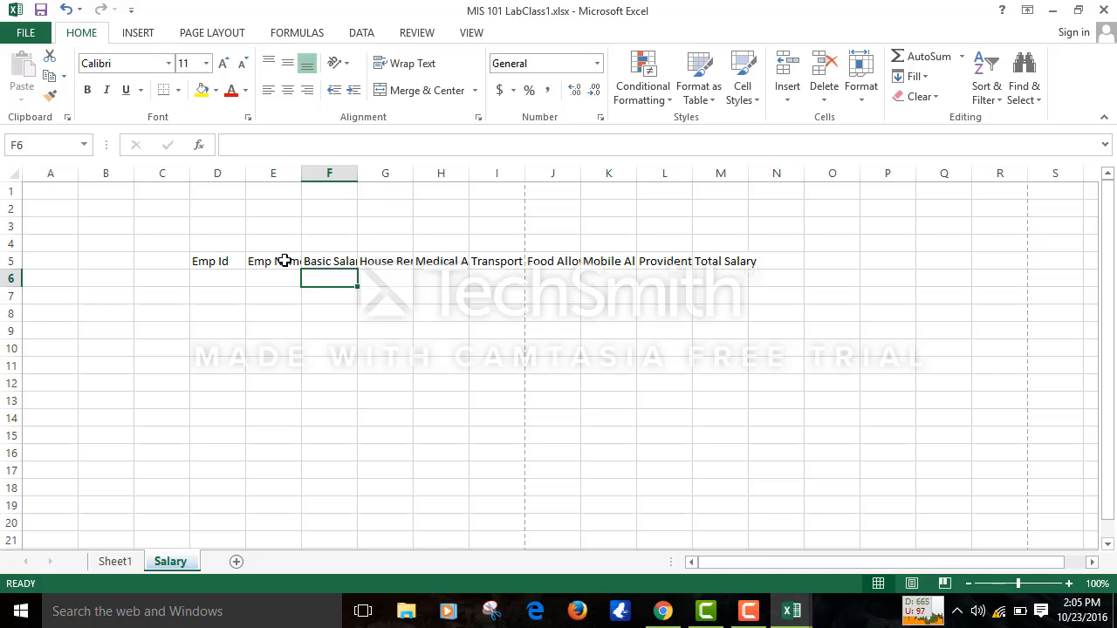
click(500, 259)
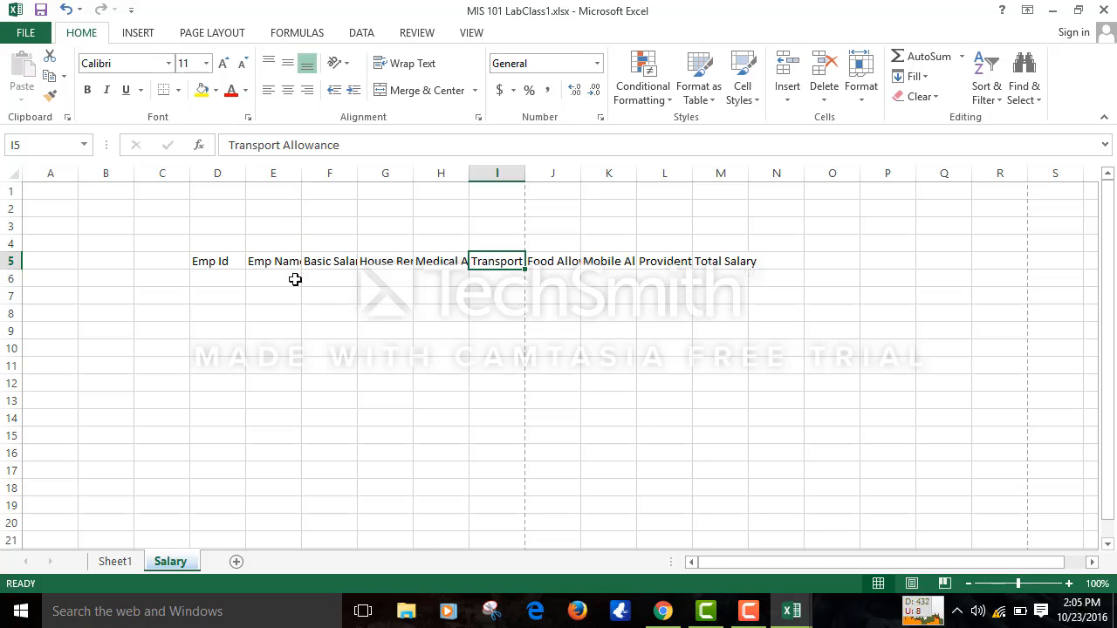
key(ctrl+u)
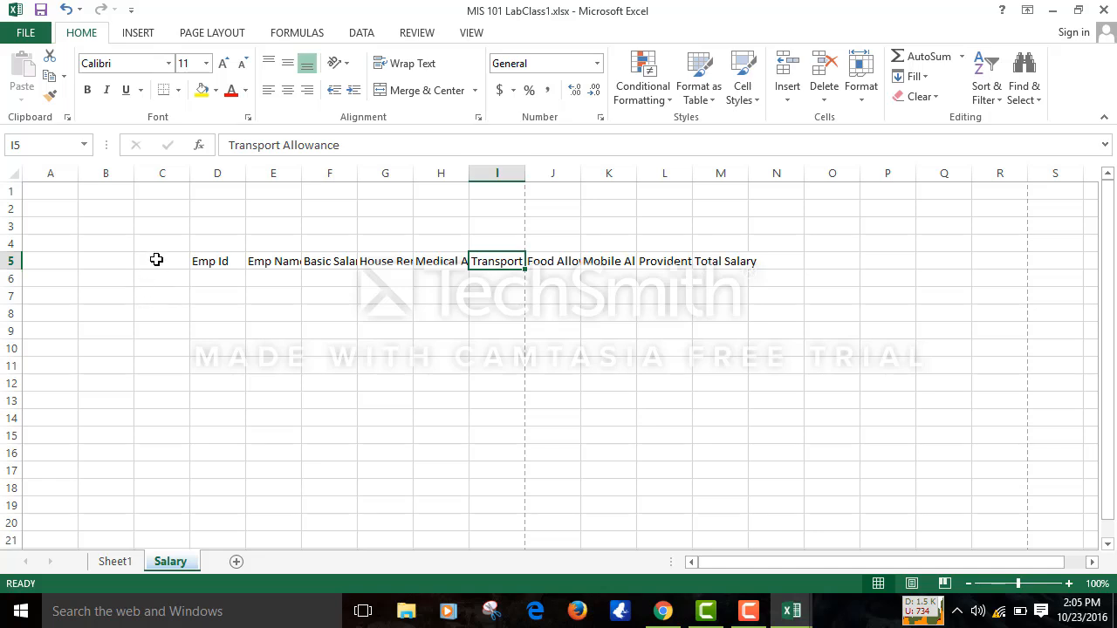
click(164, 162)
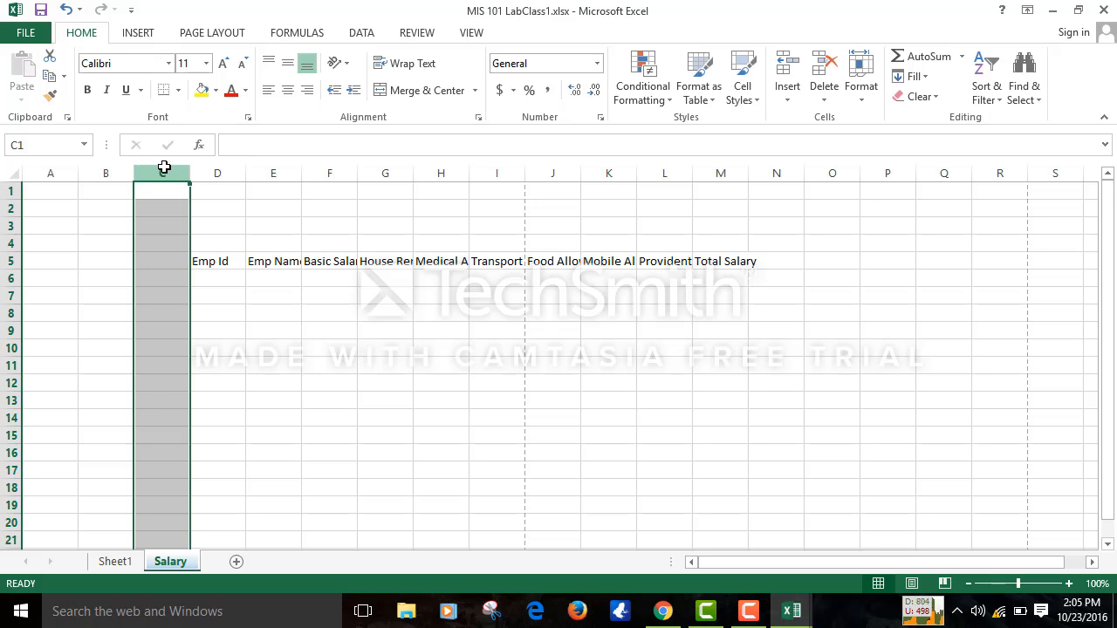
drag(117, 167, 181, 172)
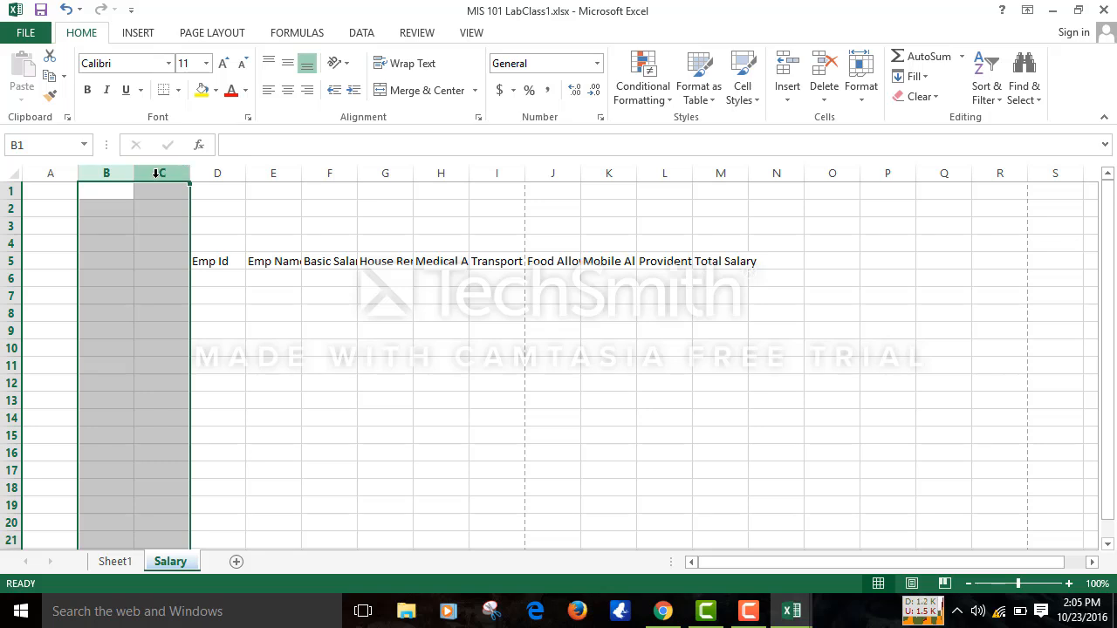
click(47, 299)
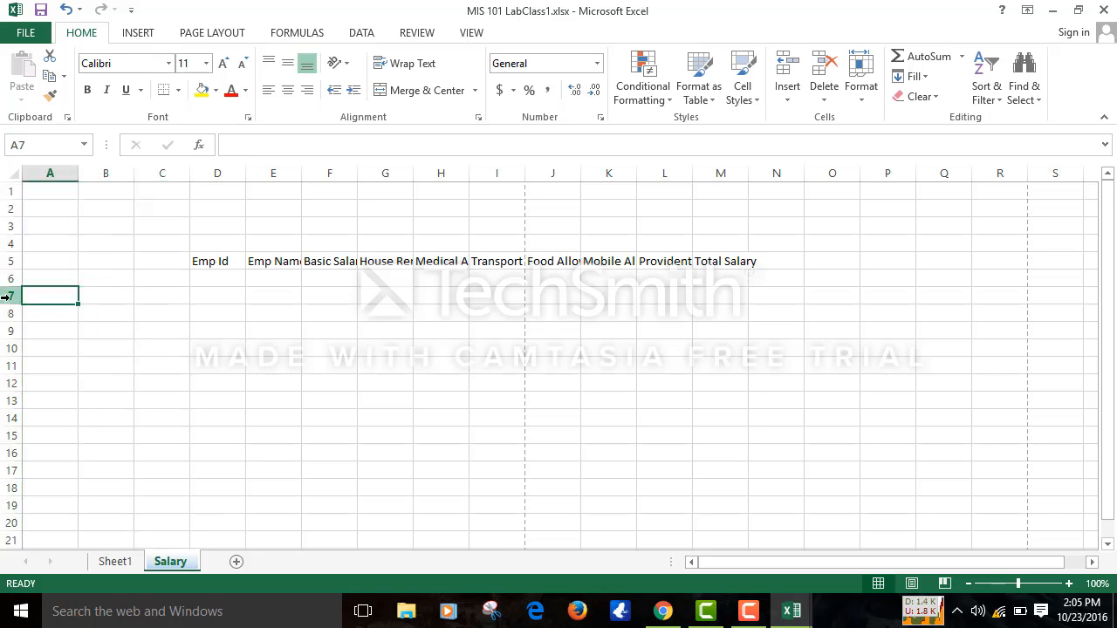
drag(7, 297, 12, 375)
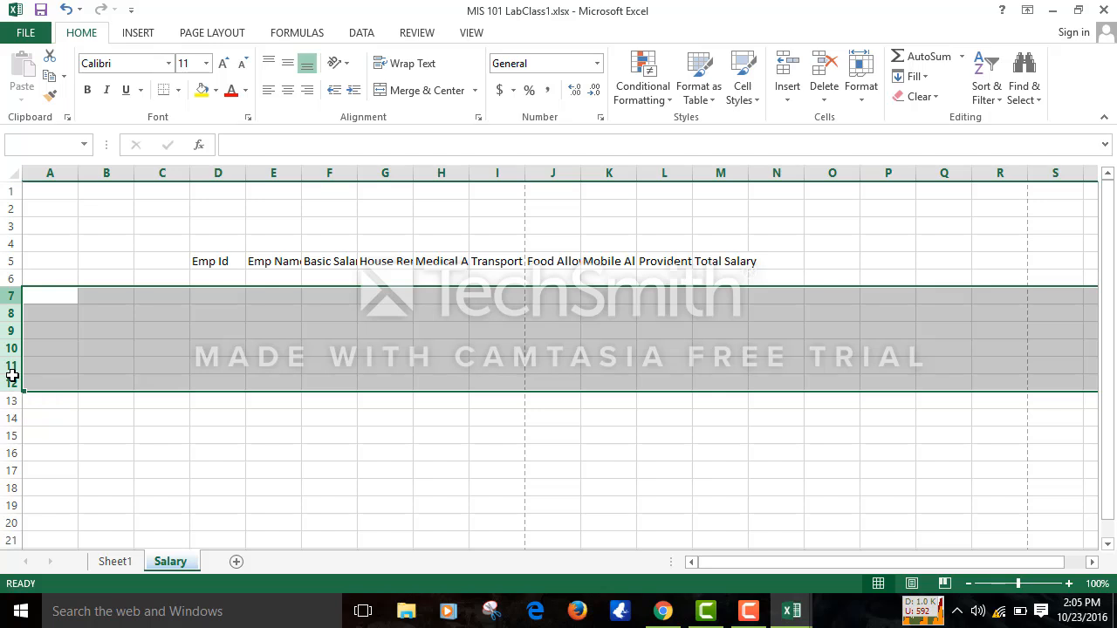
click(228, 378)
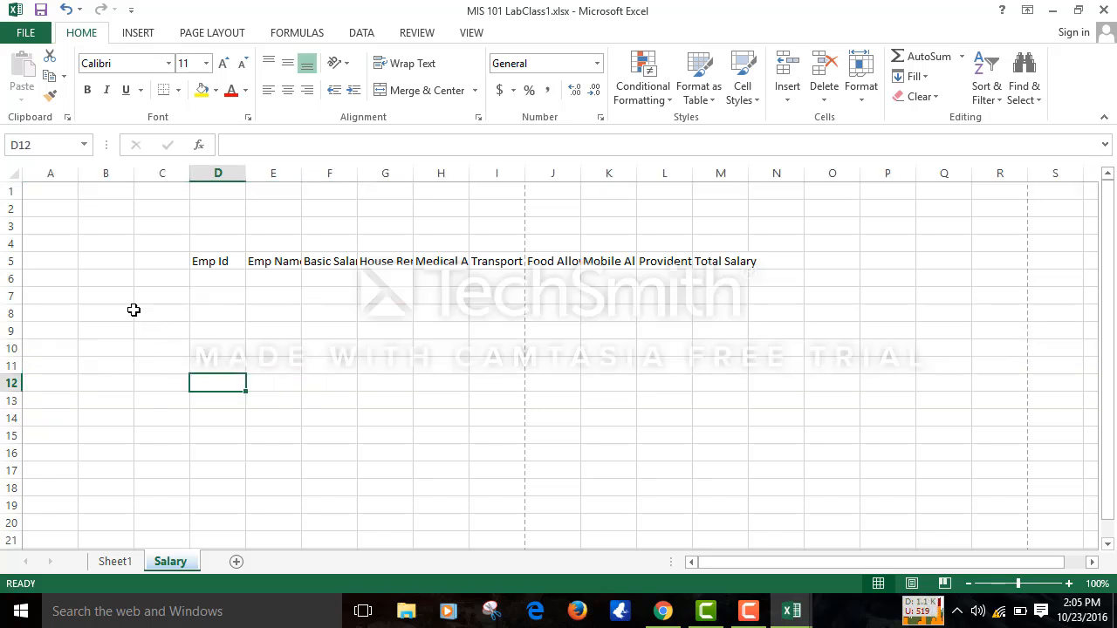
click(104, 294)
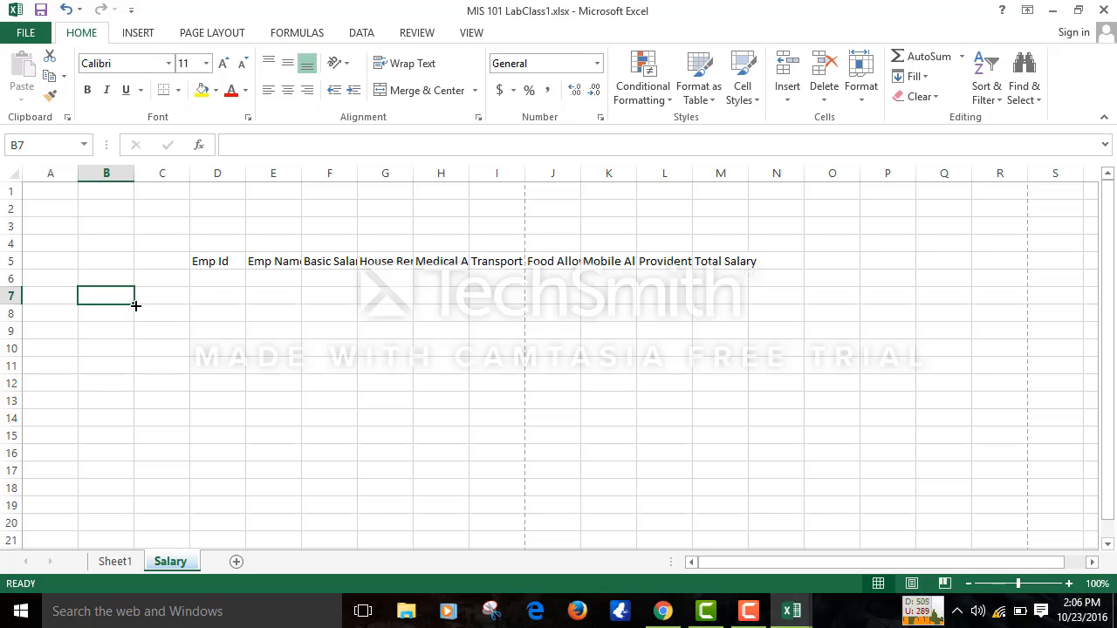
click(316, 314)
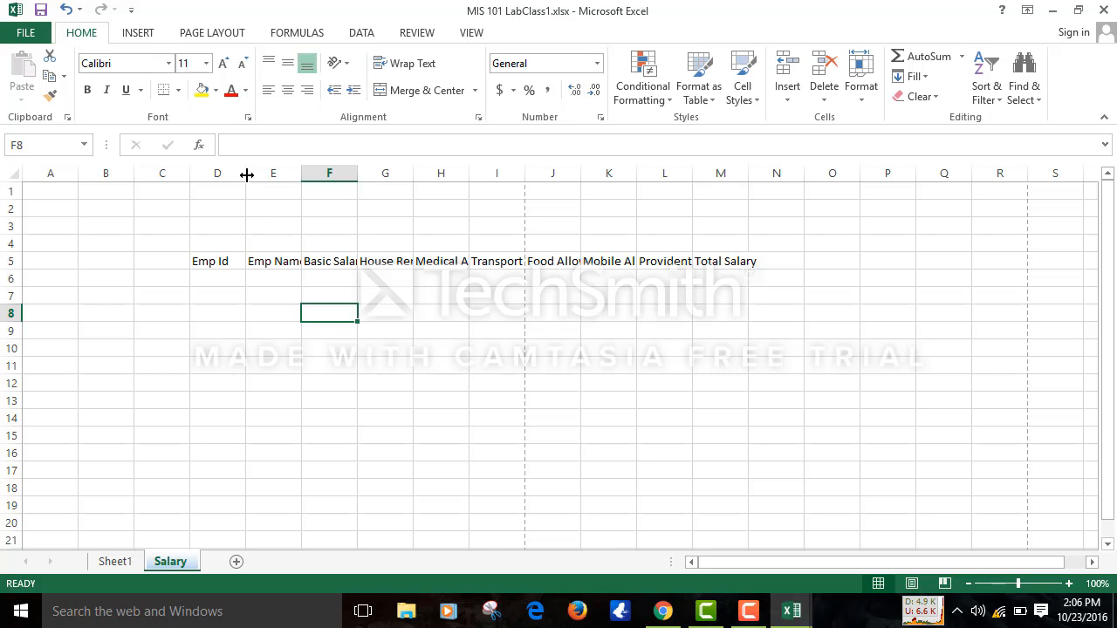
- Set column D to width 7.00 and F to 12.00, and widen G to show House Rent
mouse_move(247, 175)
mouse_down()
mouse_move(229, 174)
mouse_move(252, 177)
mouse_move(243, 179)
mouse_up()
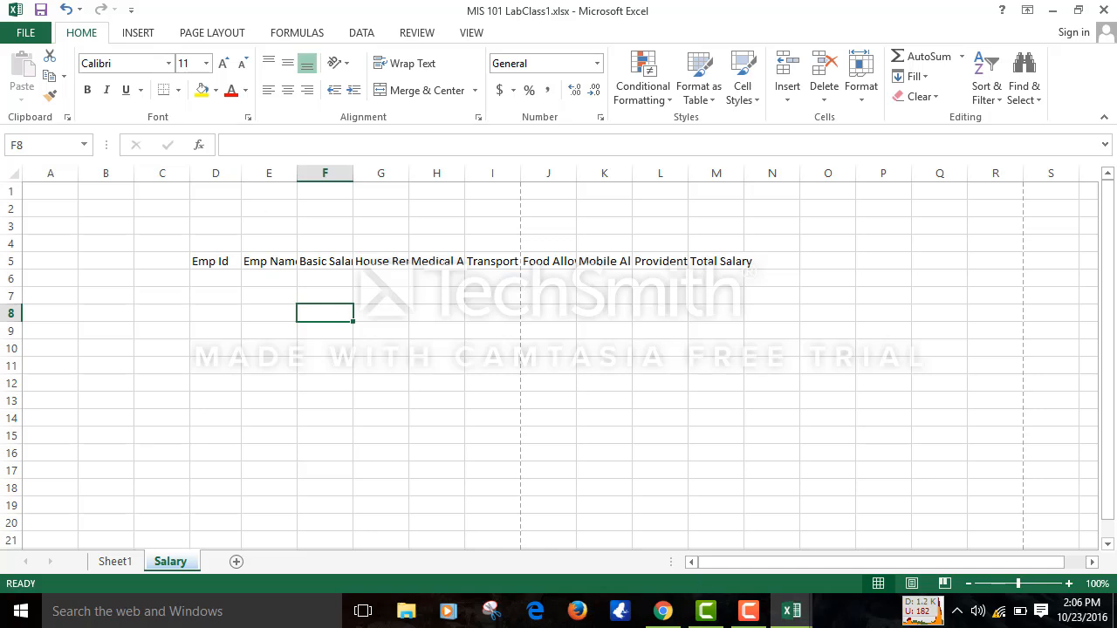
click(750, 611)
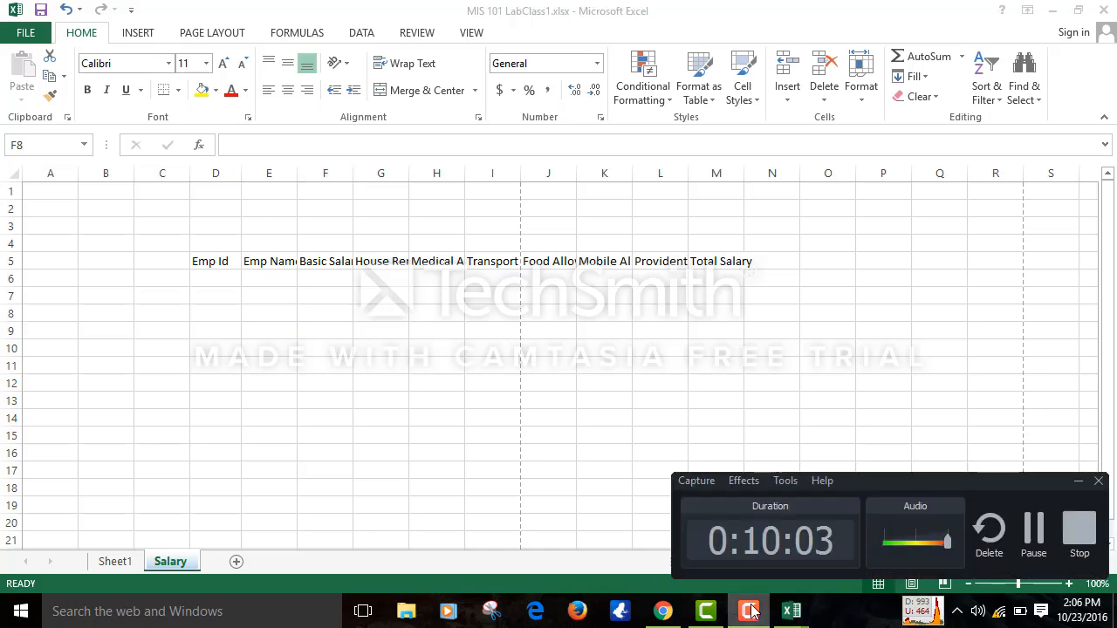
click(1035, 532)
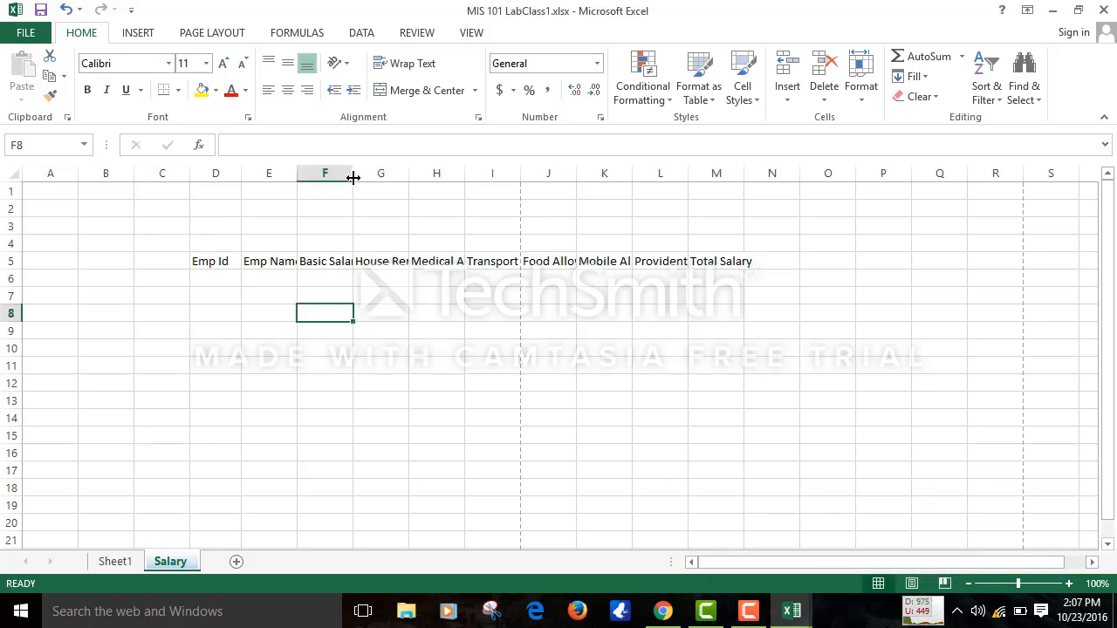
mouse_move(353, 175)
mouse_down()
mouse_move(311, 172)
mouse_move(379, 172)
mouse_move(328, 175)
mouse_move(368, 176)
mouse_up()
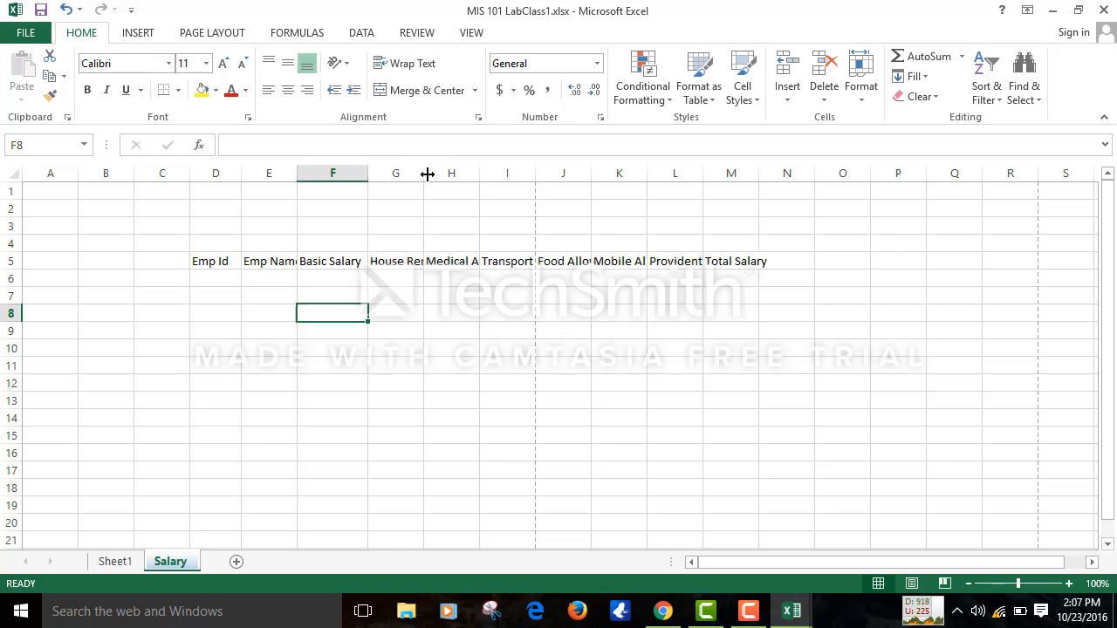
drag(421, 168, 496, 171)
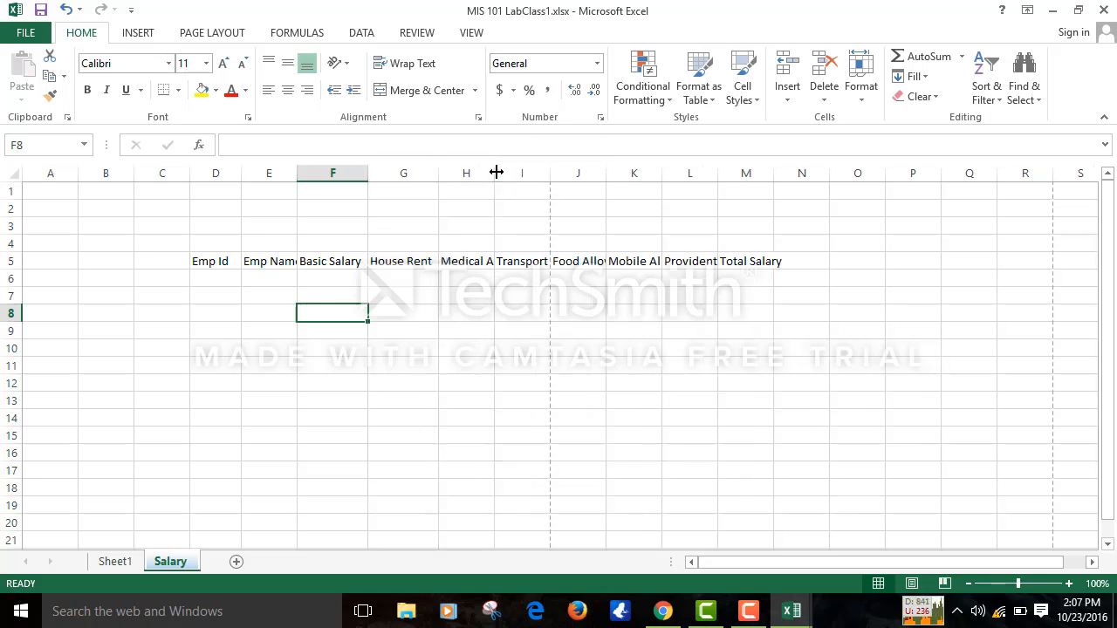
- AutoFit columns H through M to their headers, Medical Allowance through Total Salary
double_click(495, 172)
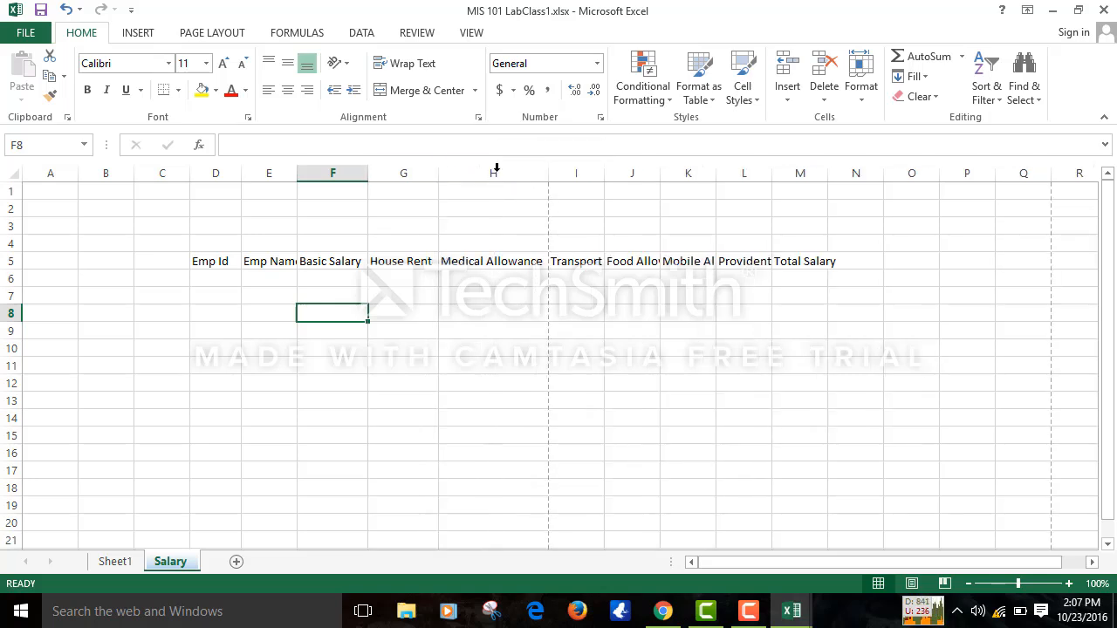
double_click(604, 168)
double_click(722, 172)
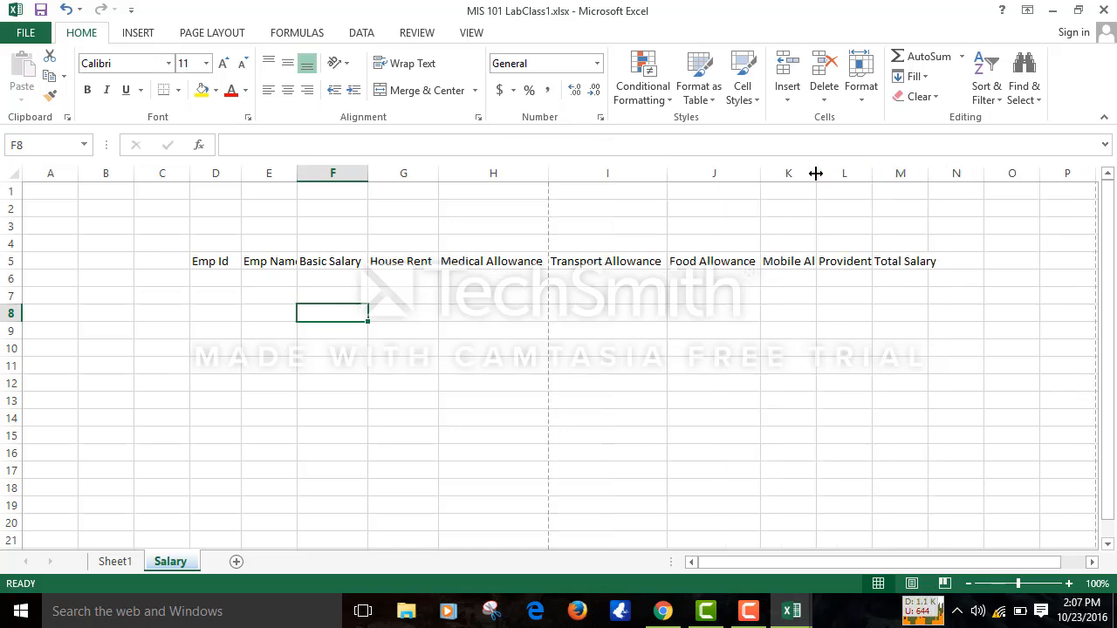
double_click(818, 172)
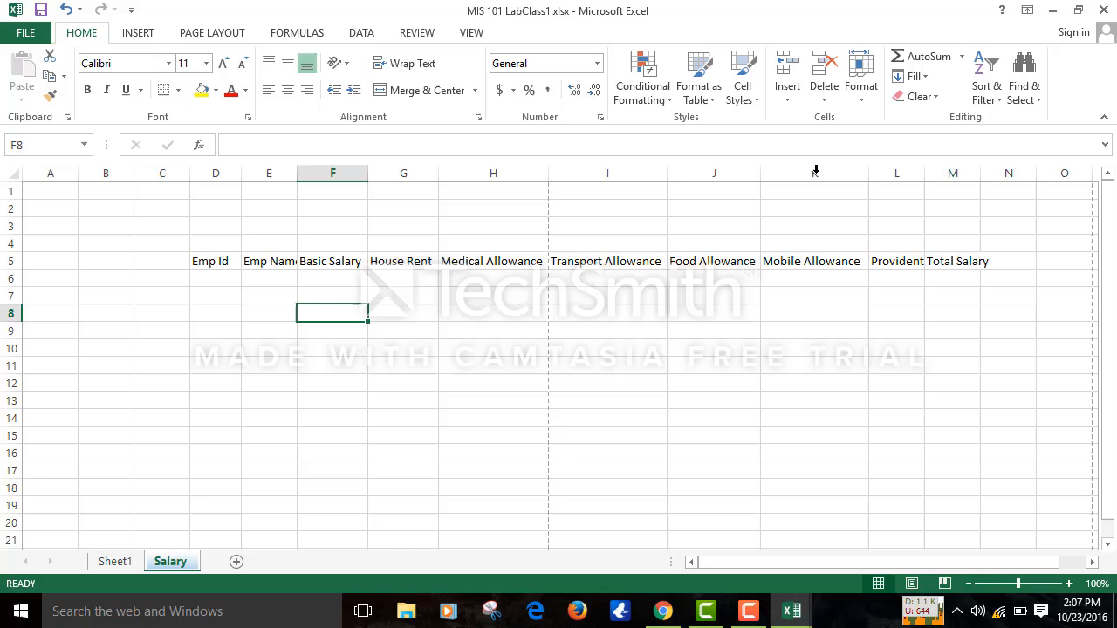
double_click(922, 177)
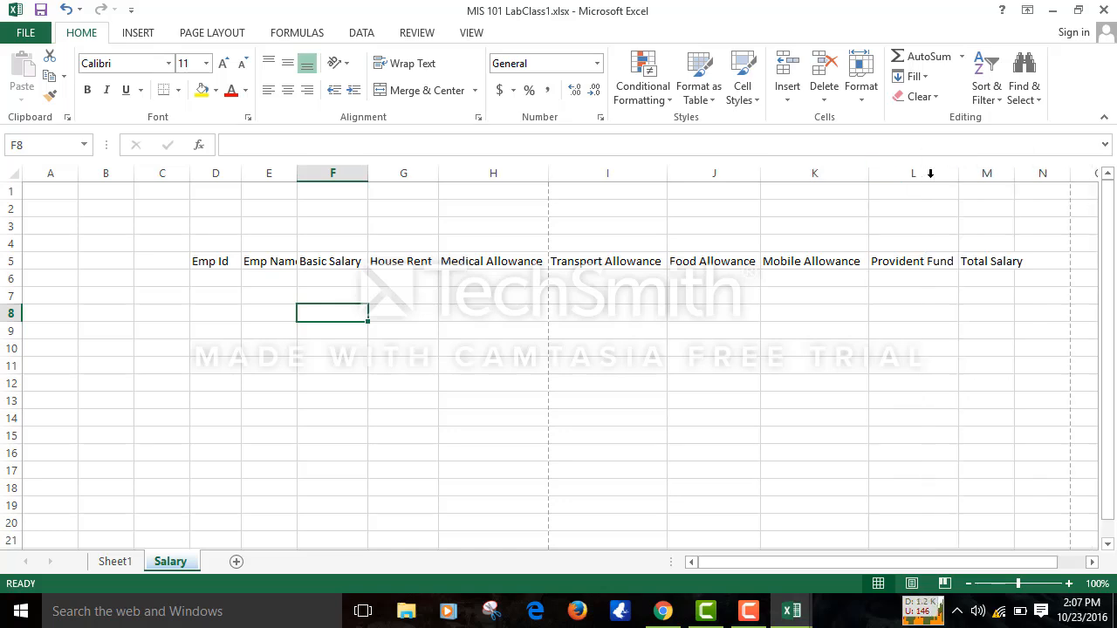
double_click(1015, 174)
click(1014, 172)
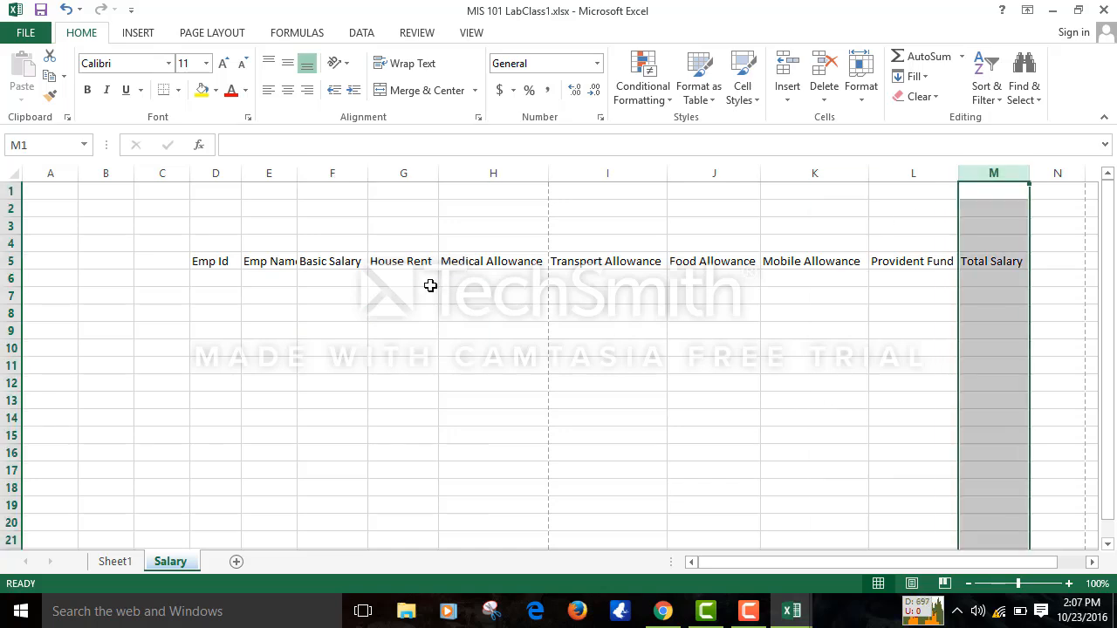
click(24, 278)
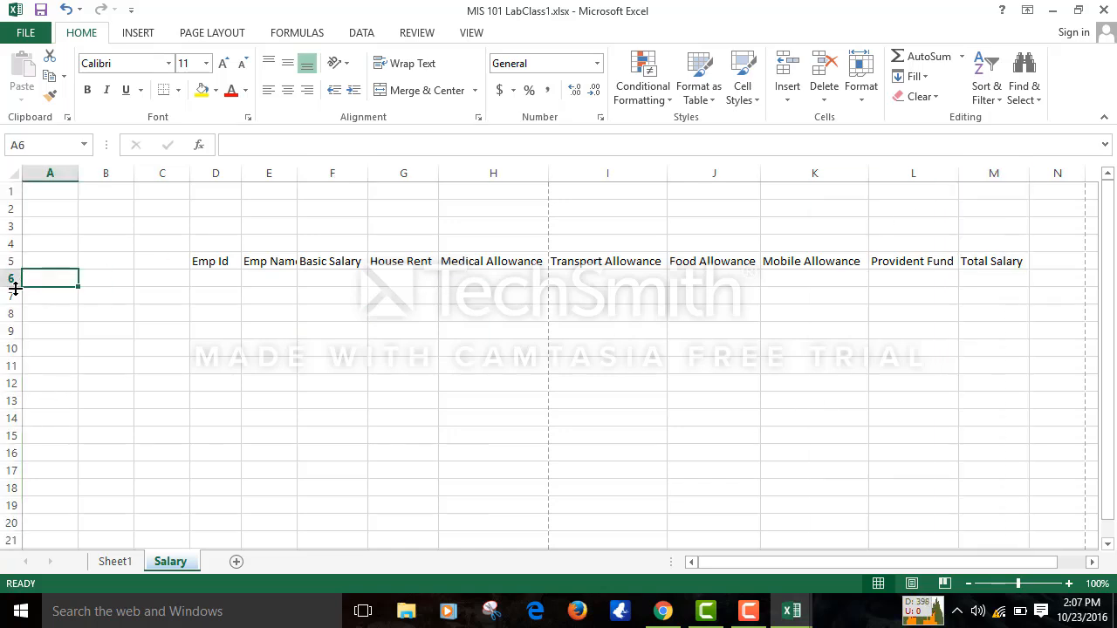
mouse_move(15, 306)
mouse_down()
mouse_move(20, 393)
mouse_move(25, 232)
mouse_move(31, 306)
mouse_up()
click(345, 394)
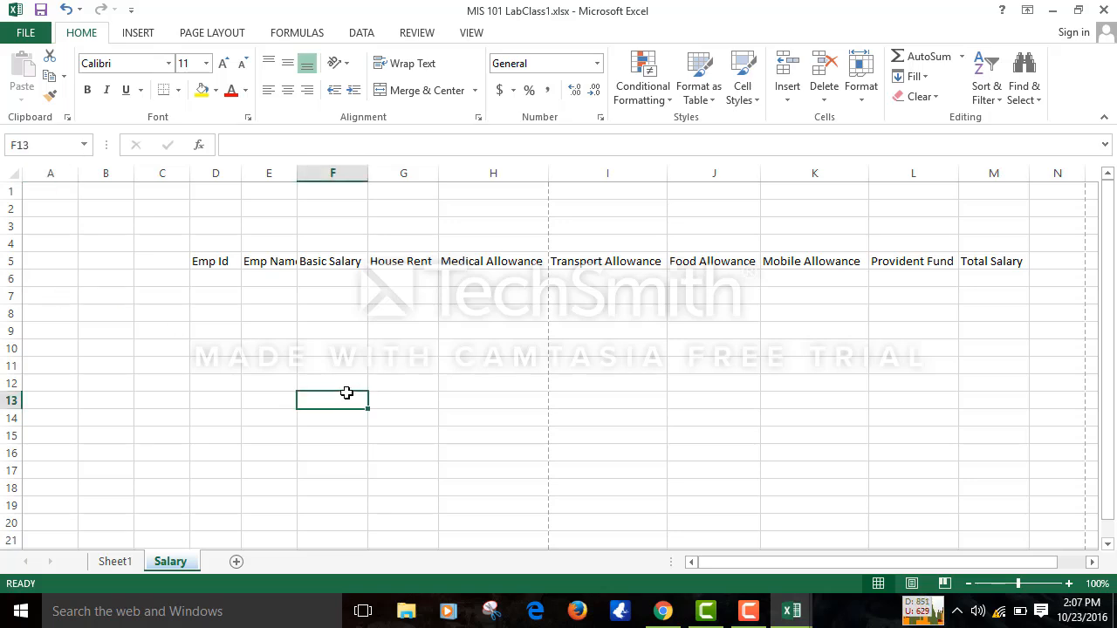
click(496, 306)
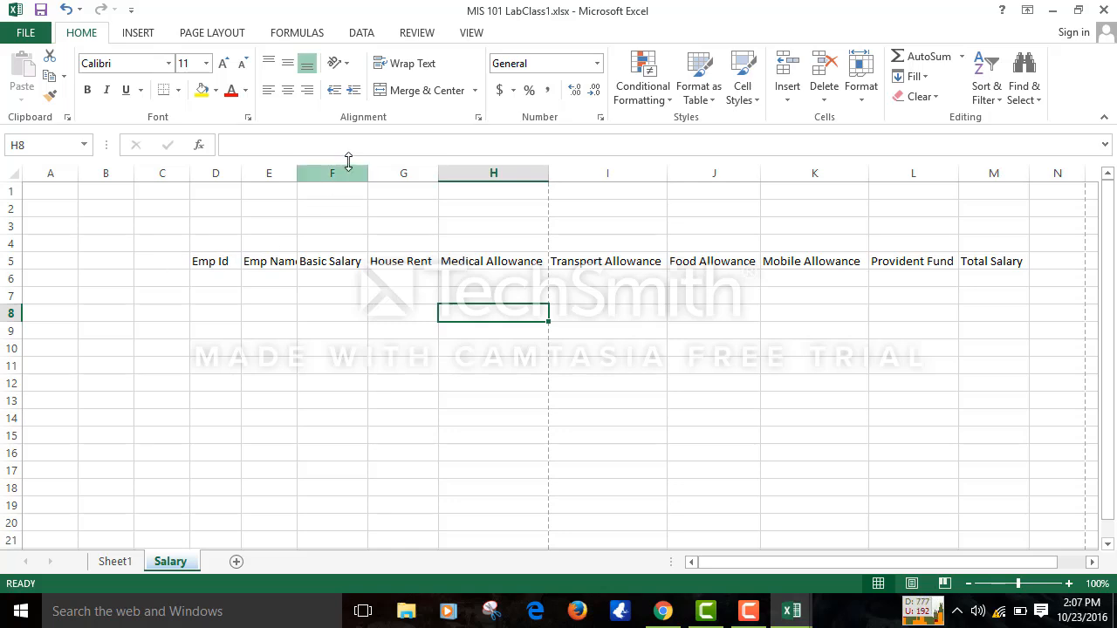
- AutoFit column E so 'Emp Name' shows fully, then return to the Emp Id cell D5
double_click(297, 167)
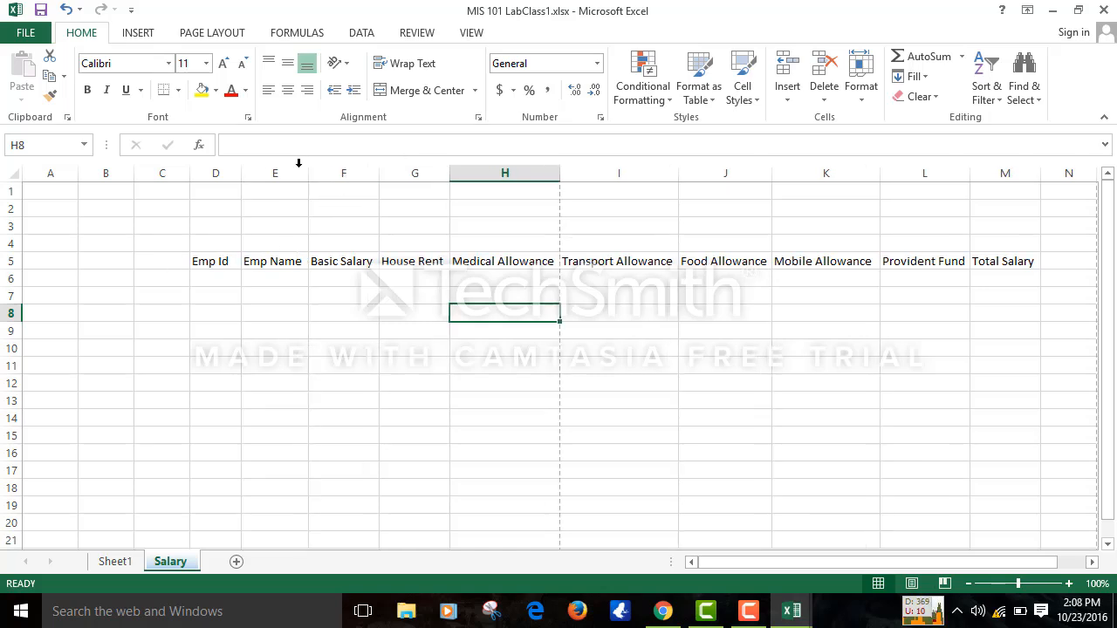
click(226, 264)
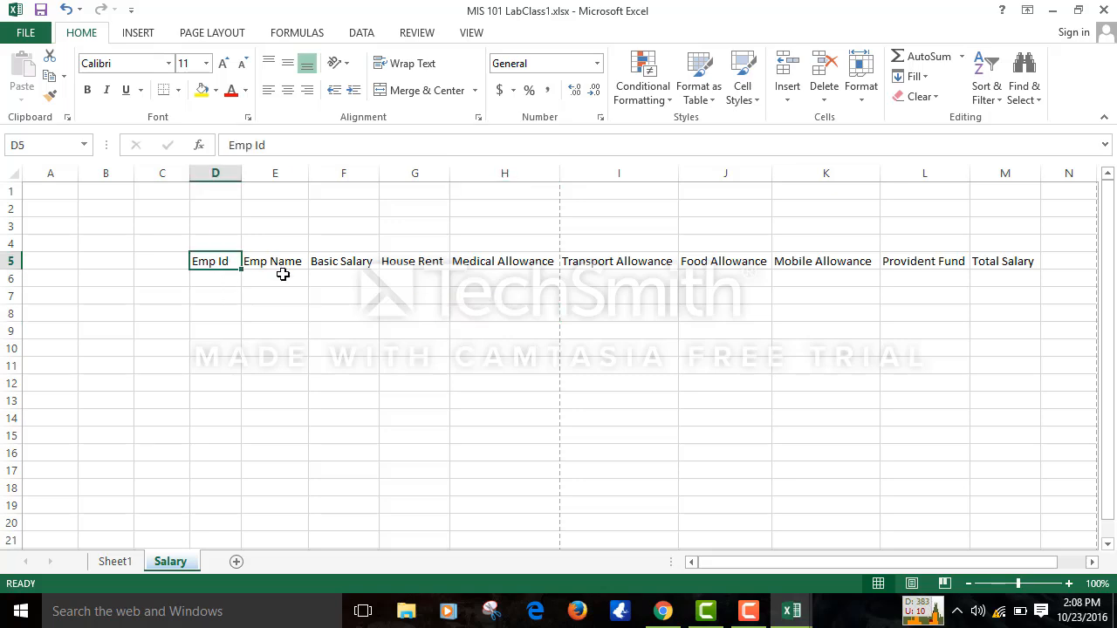
click(284, 257)
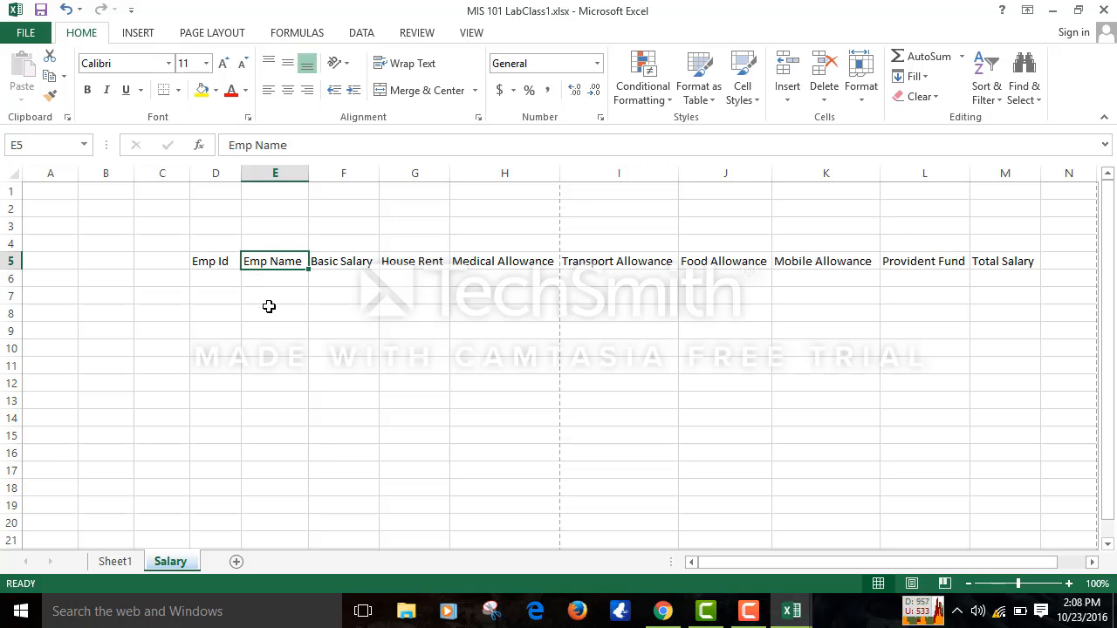
click(218, 264)
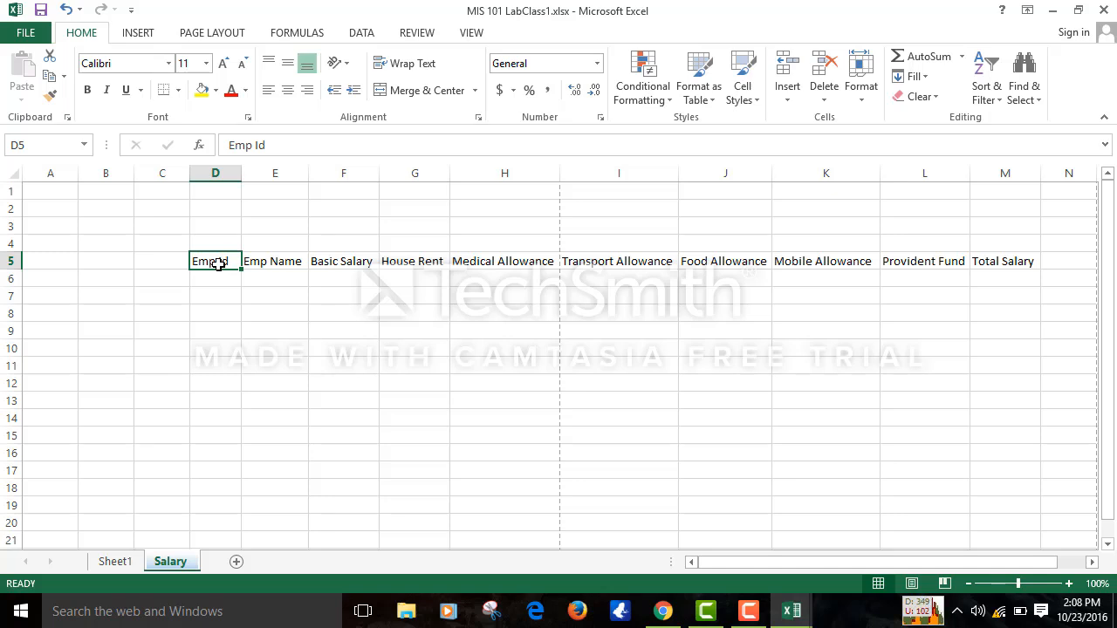
- Select the header row D5:M5, Emp Id to Total Salary, and open the Borders dropdown
key(shift+Right)
key(shift+Right)
key(shift+Right)
key(shift+Right)
key(shift+Right)
key(shift+Right)
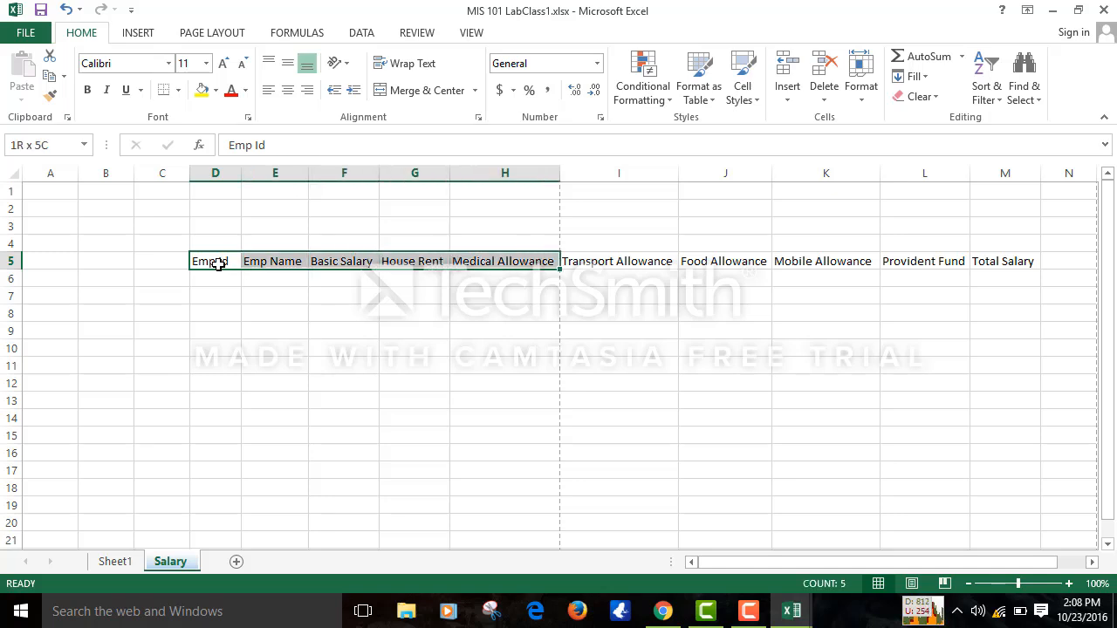
key(shift+Right)
key(shift+Right)
key(shift+Right)
key(shift+Right)
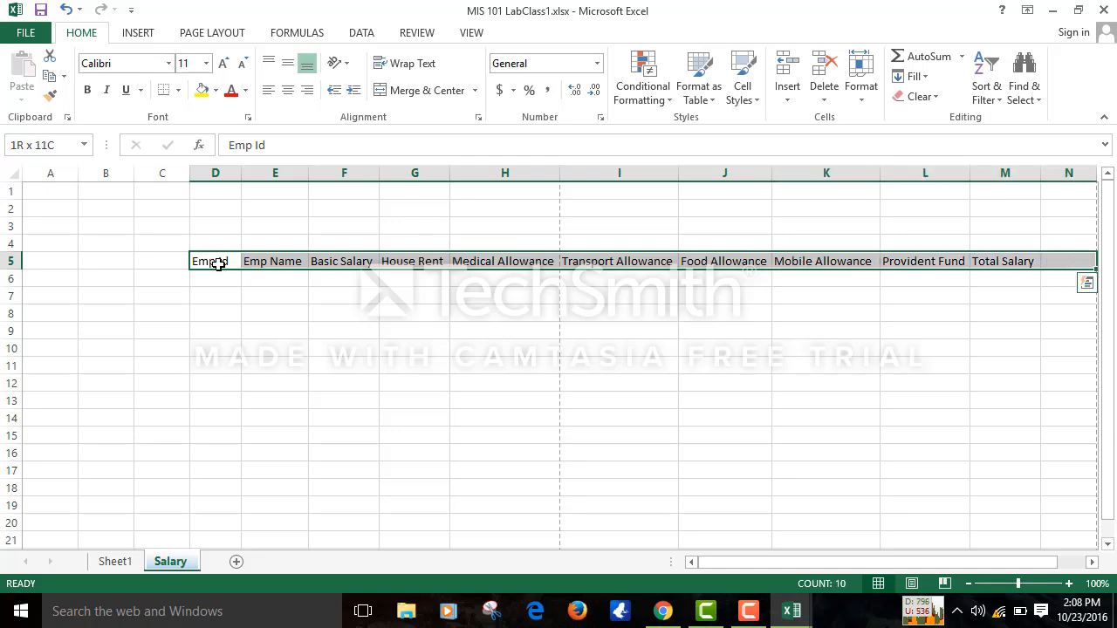
key(shift+Left)
key(shift+Left)
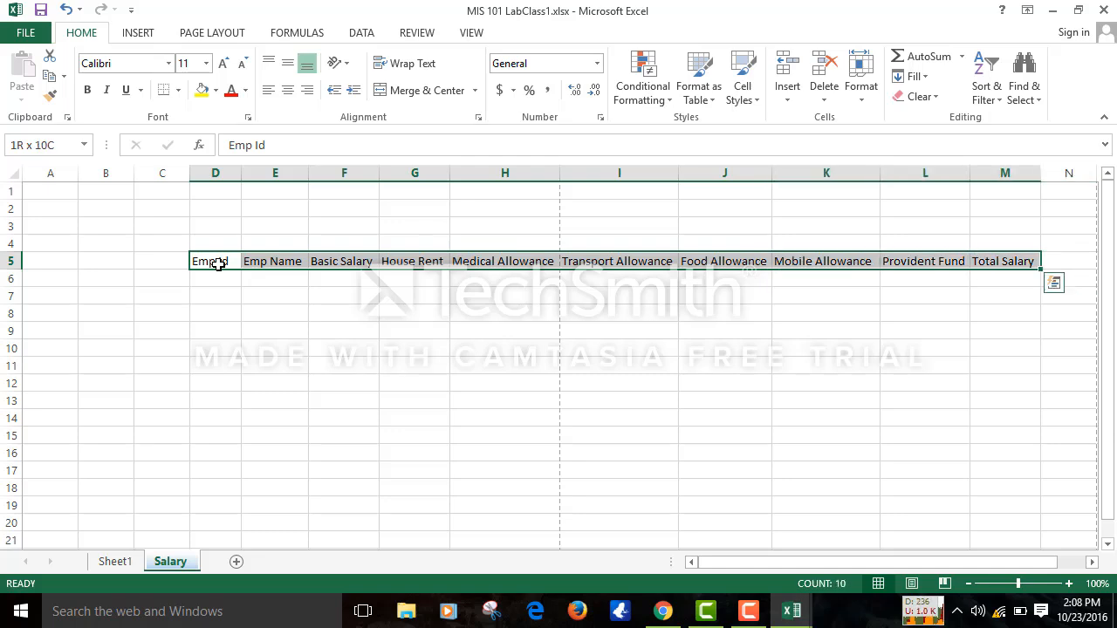
key(shift+Left)
key(shift+Left)
key(shift+Left)
key(shift+Left)
key(shift+Left)
key(shift+Left)
key(shift+Left)
key(shift+Left)
key(shift+Left)
key(shift+Left)
key(shift+Left)
key(shift+Right)
key(shift+Right)
key(shift+Right)
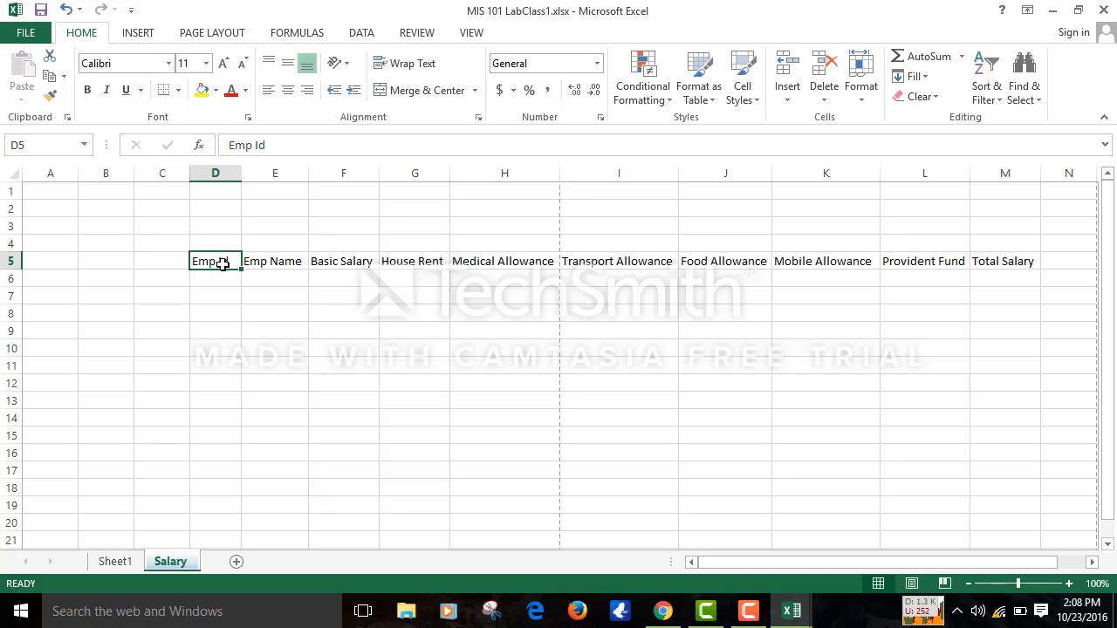
key(shift+Right)
key(shift+Right)
key(shift+Right)
key(shift+Right)
key(shift+Right)
key(shift+Right)
key(shift+Right)
key(shift+Right)
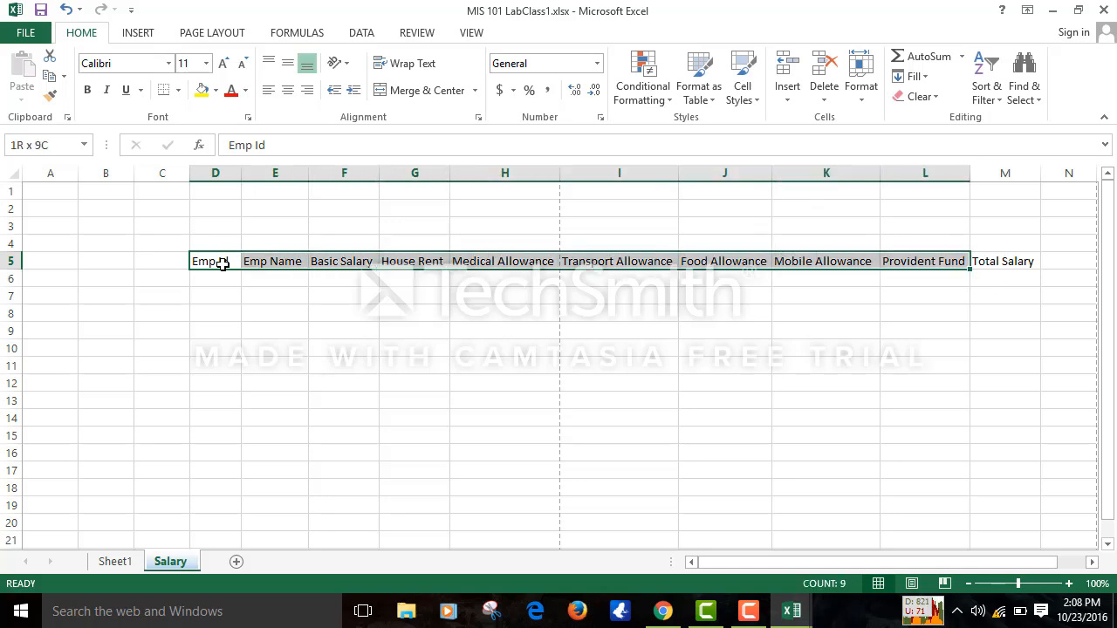
key(shift+Right)
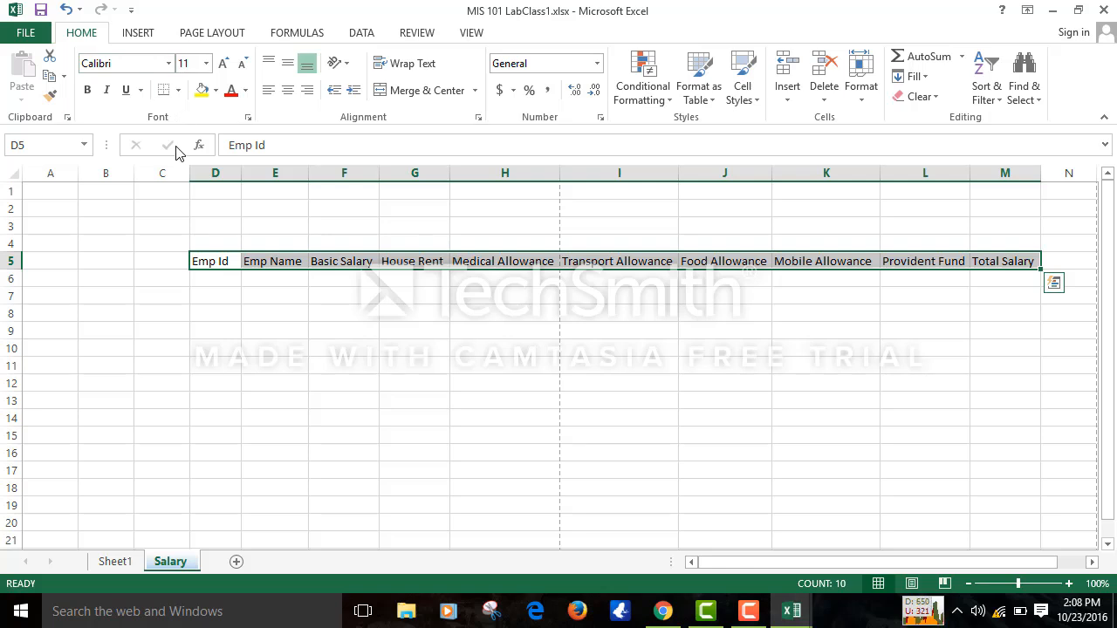
click(178, 91)
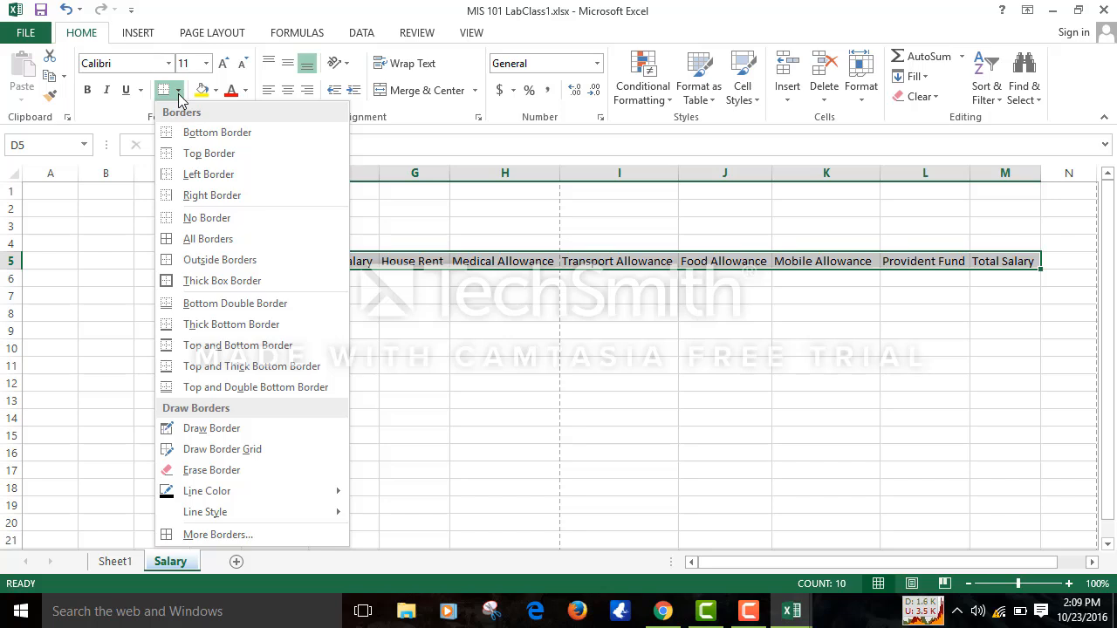
- Apply All Borders to the header row D5:M5, then go to the empty Sheet1
click(193, 246)
click(394, 380)
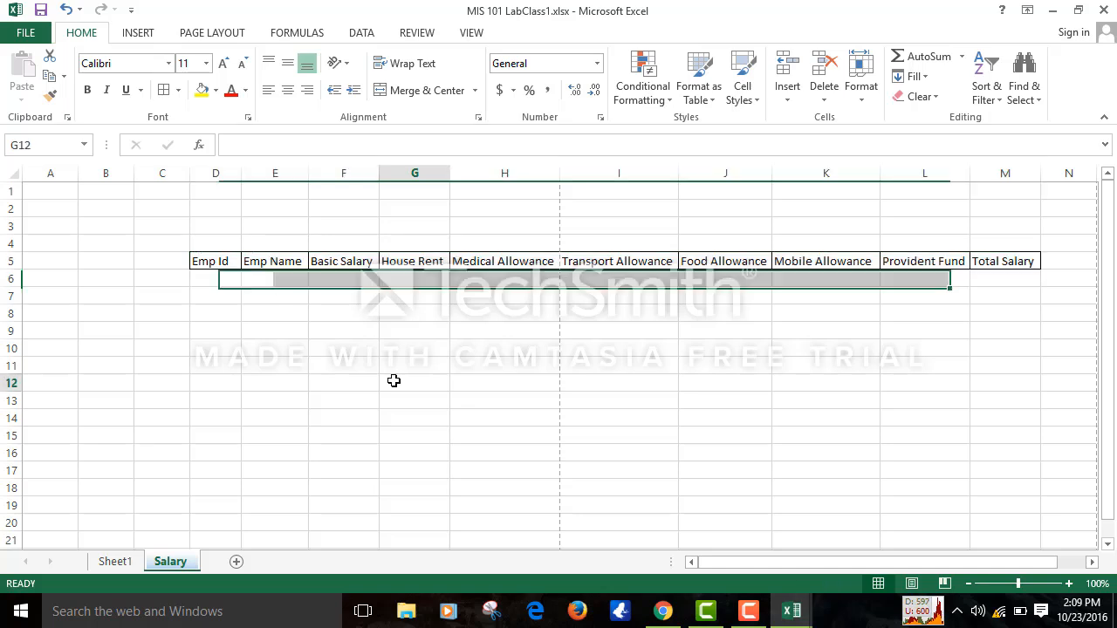
click(115, 562)
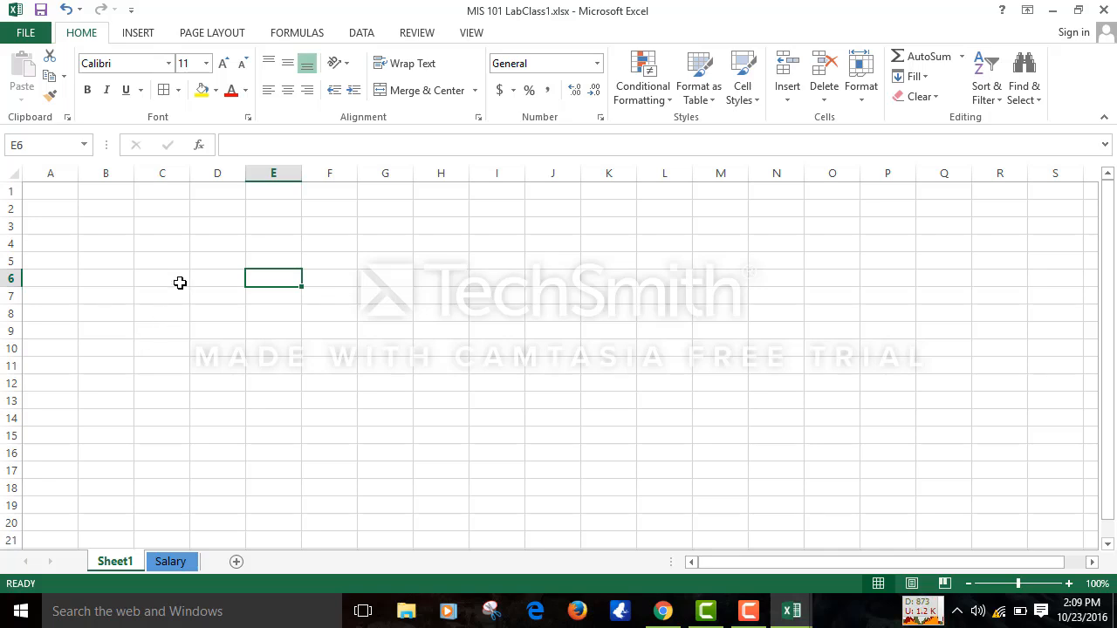
- Give every cell in B1:F12 a border, and give H6 a bottom border
click(194, 259)
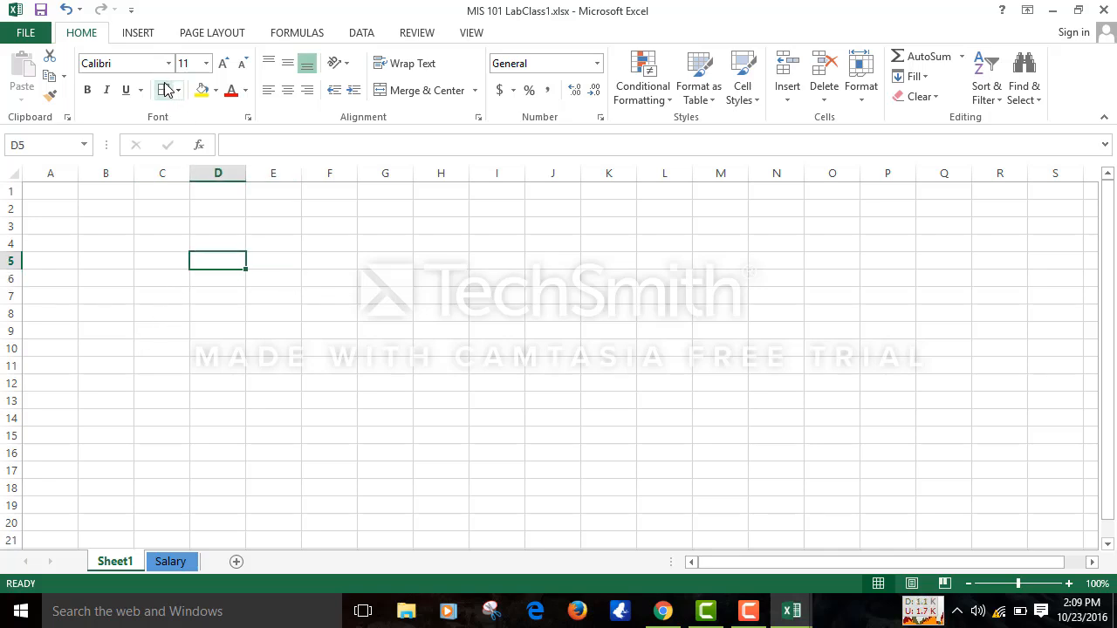
drag(129, 196, 346, 379)
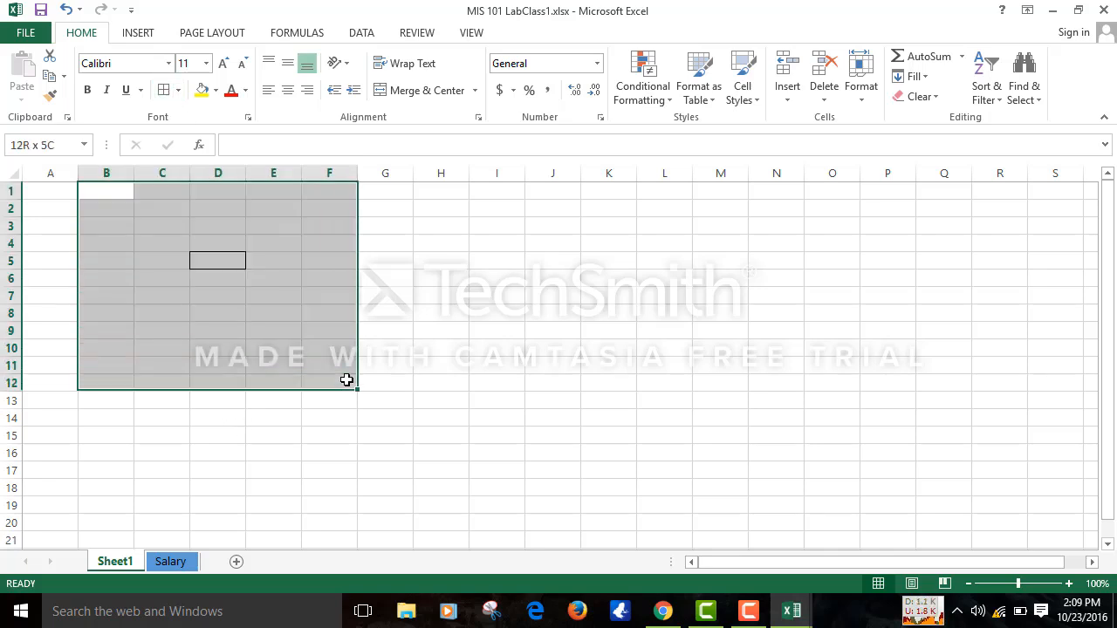
click(164, 90)
click(435, 275)
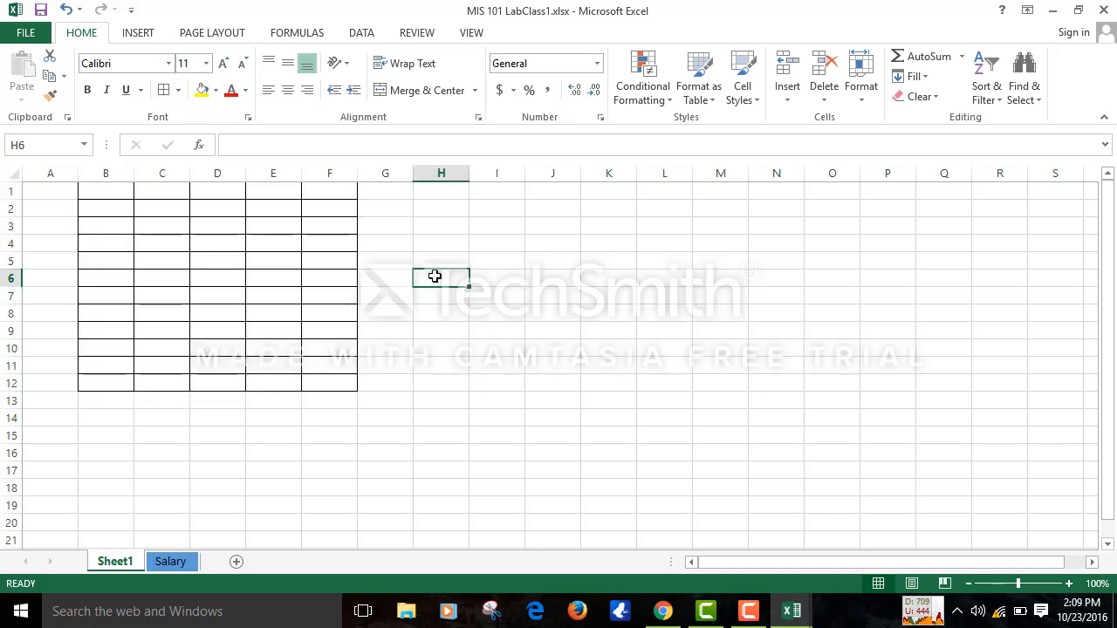
click(180, 92)
click(184, 137)
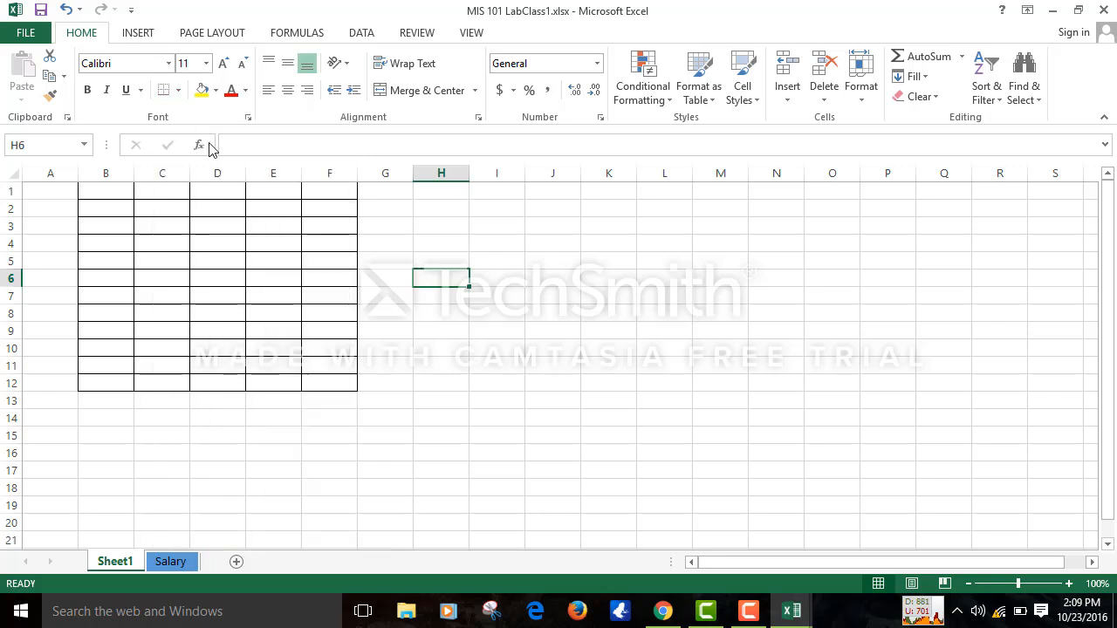
click(479, 292)
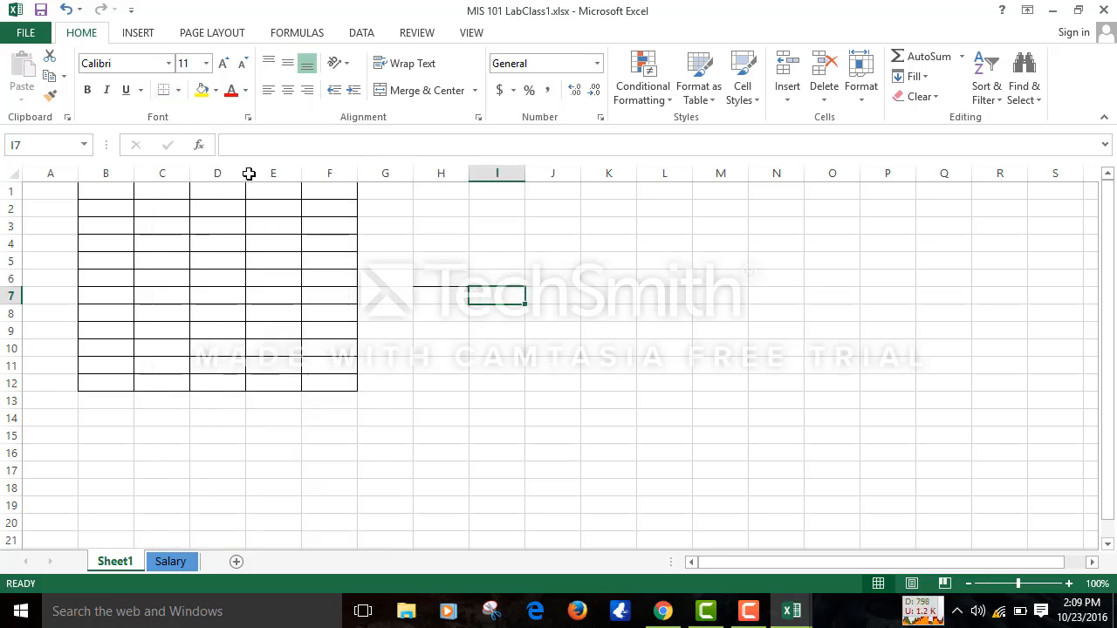
- Put an outside border around the block K3:O12
click(178, 92)
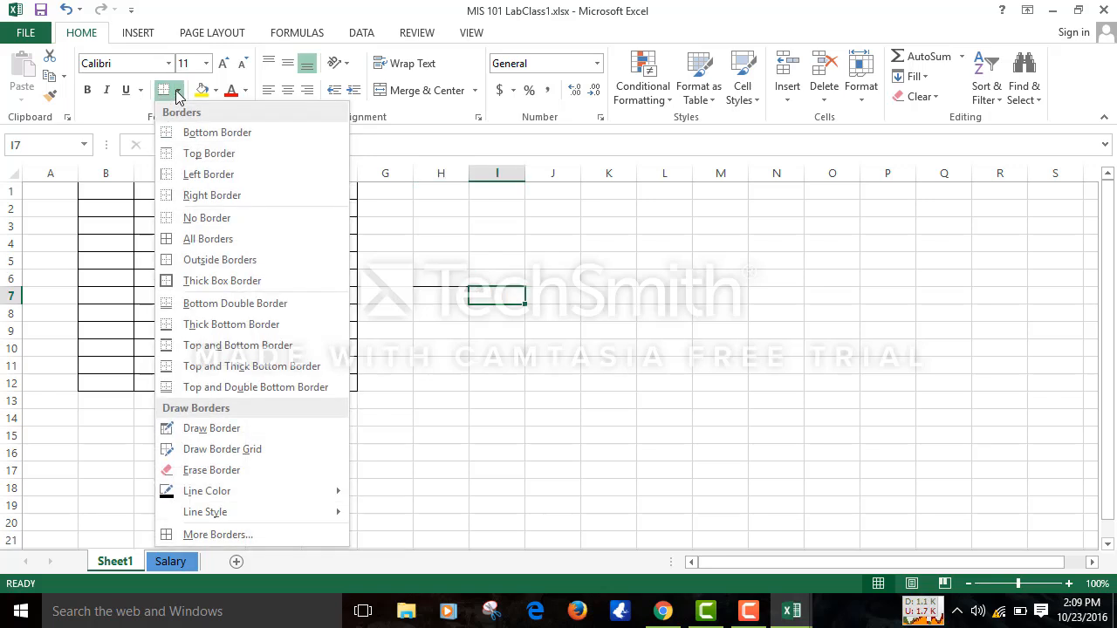
click(192, 154)
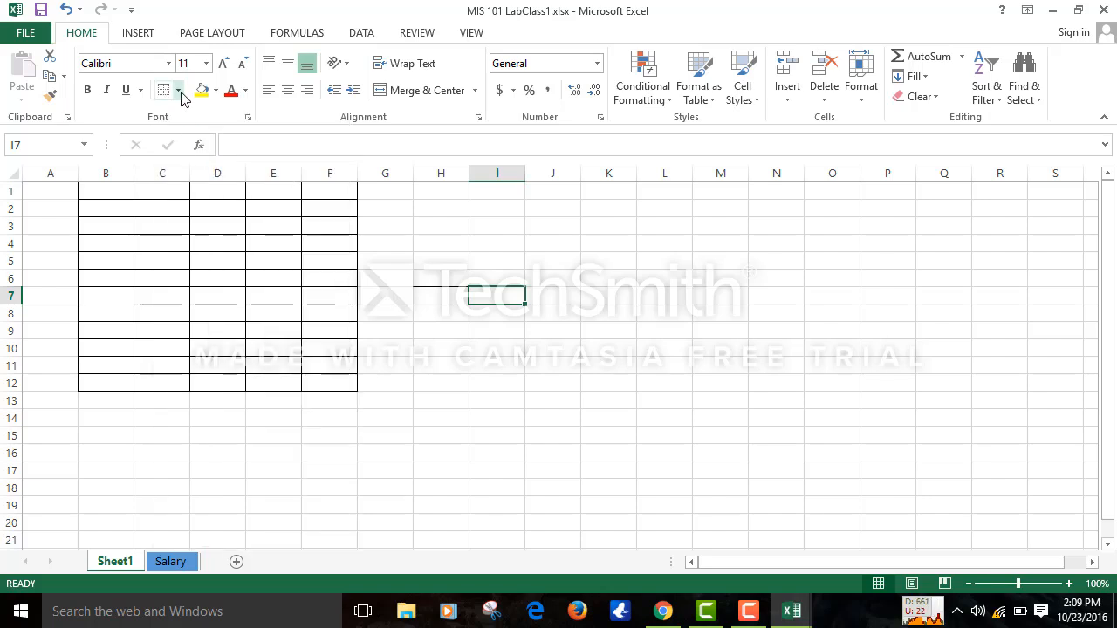
click(178, 91)
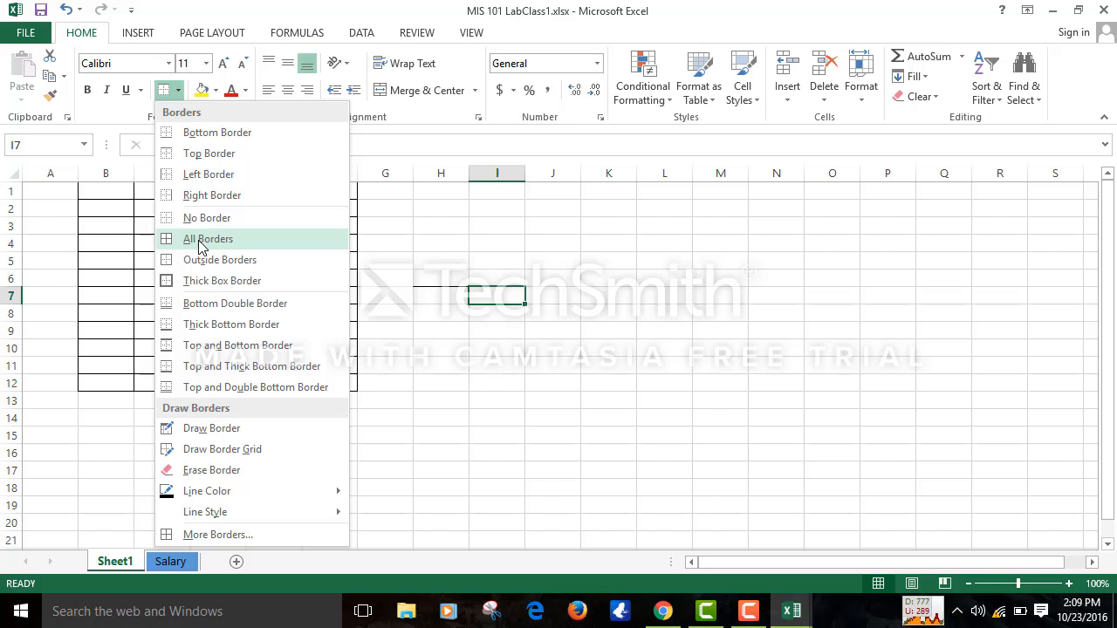
click(616, 252)
drag(608, 230, 805, 376)
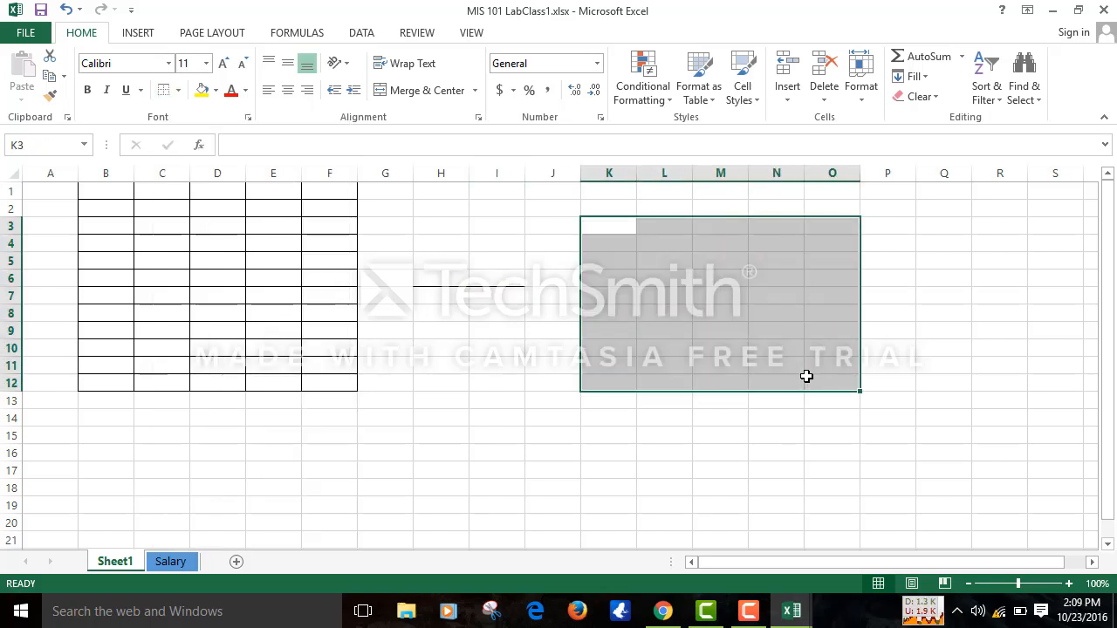
click(178, 89)
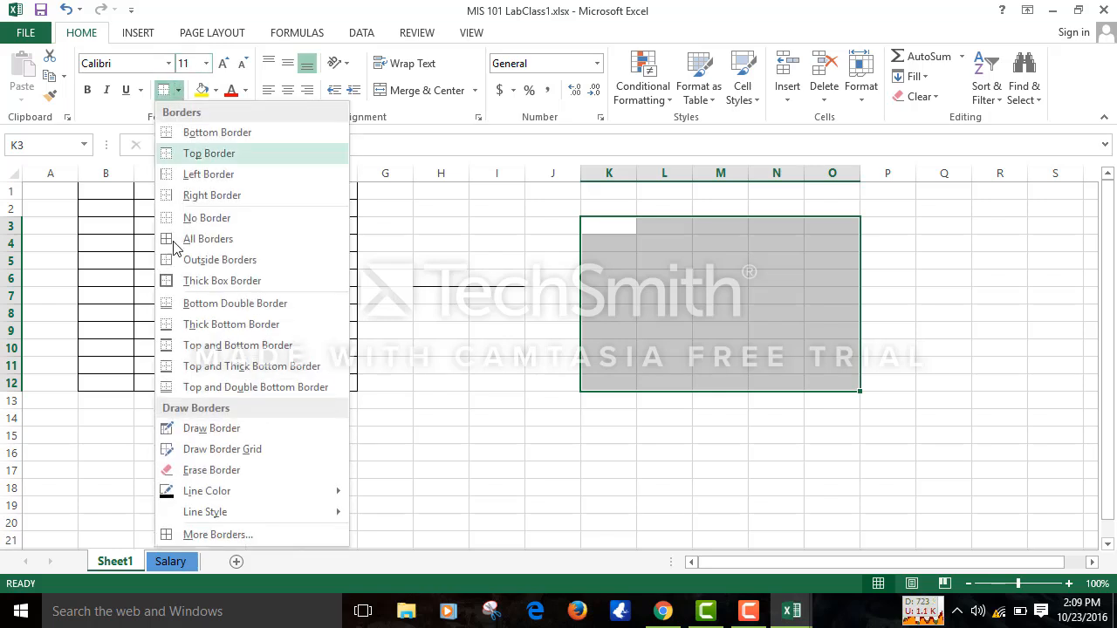
click(212, 260)
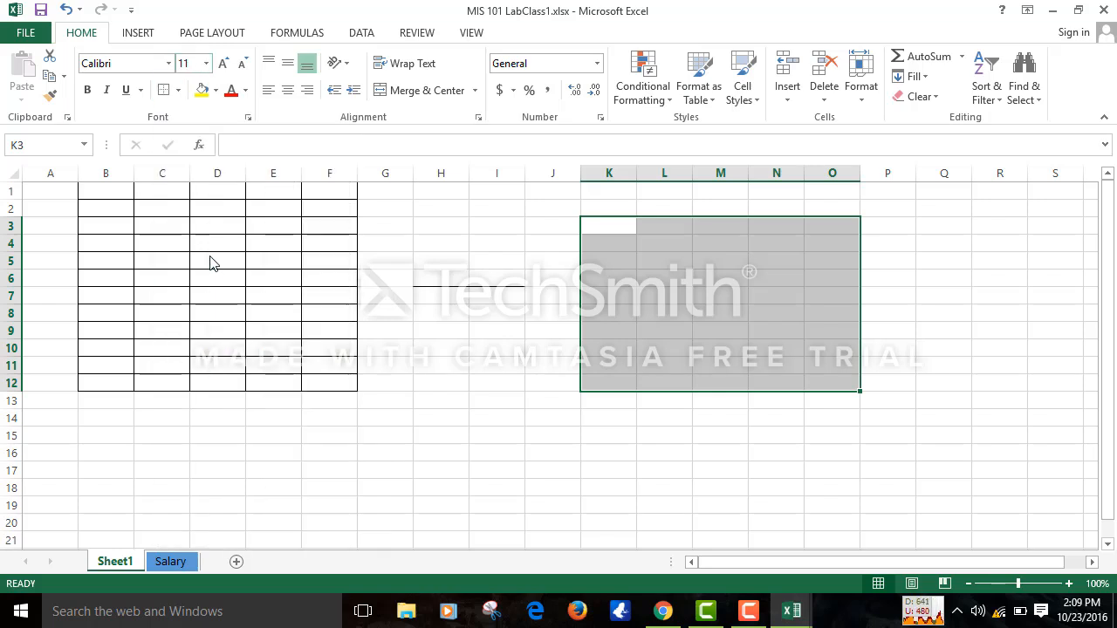
click(456, 383)
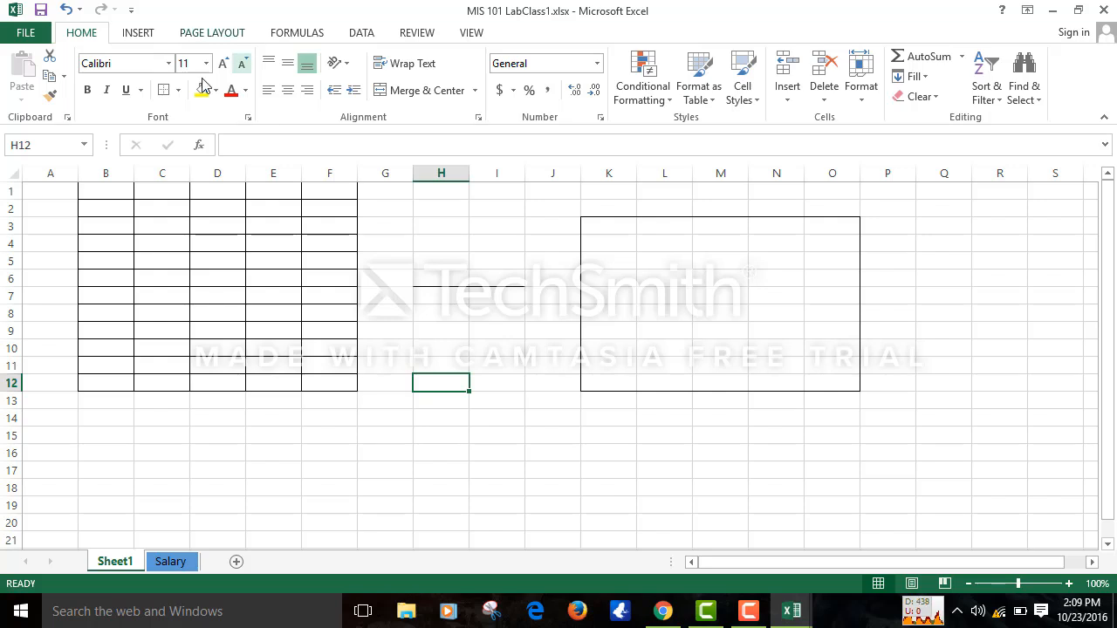
click(177, 90)
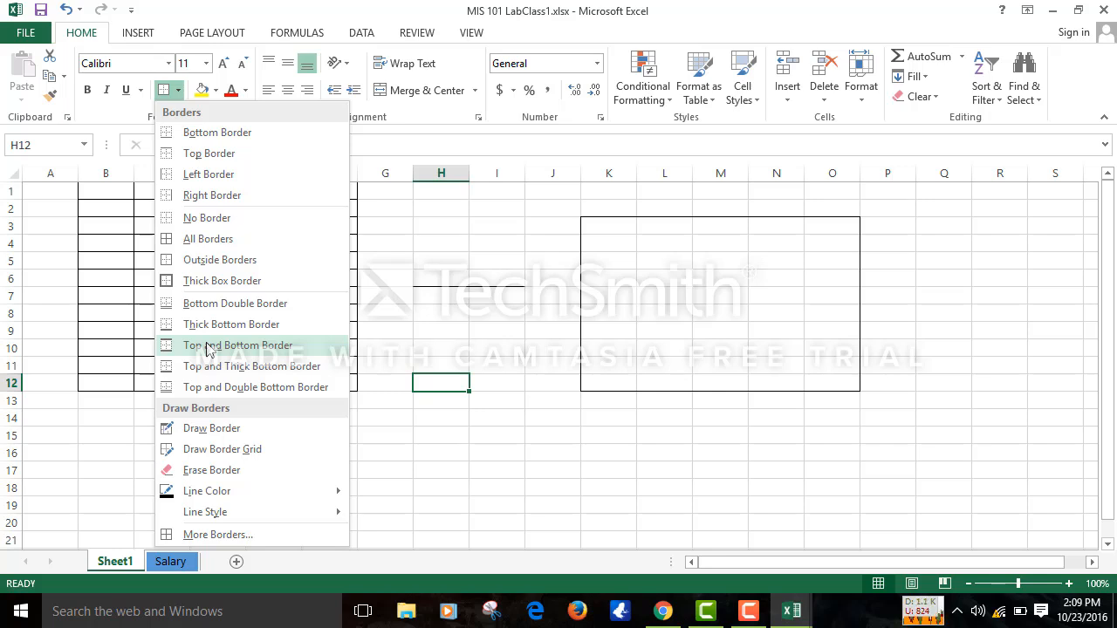
- Draw outlines around H4:K16 and I5:I15, then draw border grids over P4:S18 and C7:M21
click(251, 428)
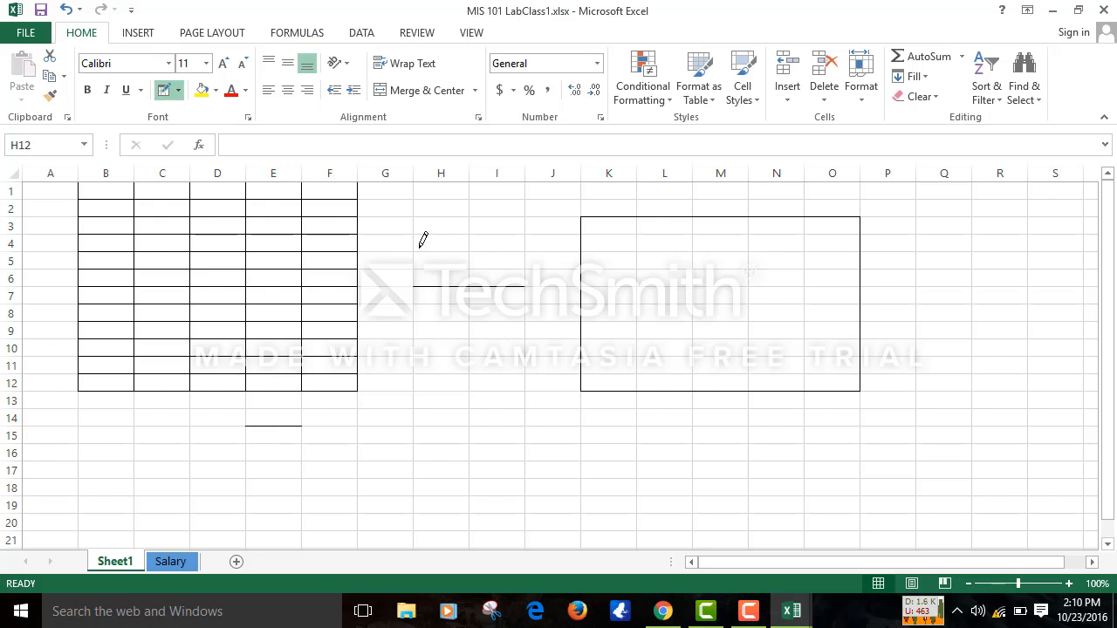
drag(443, 286, 594, 451)
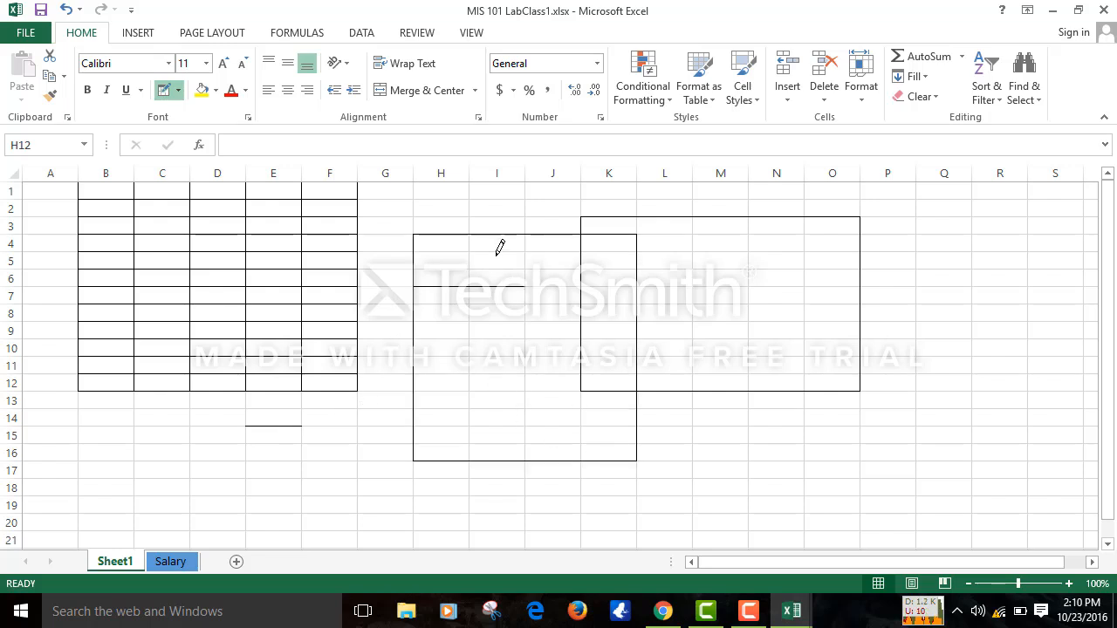
drag(499, 250, 515, 432)
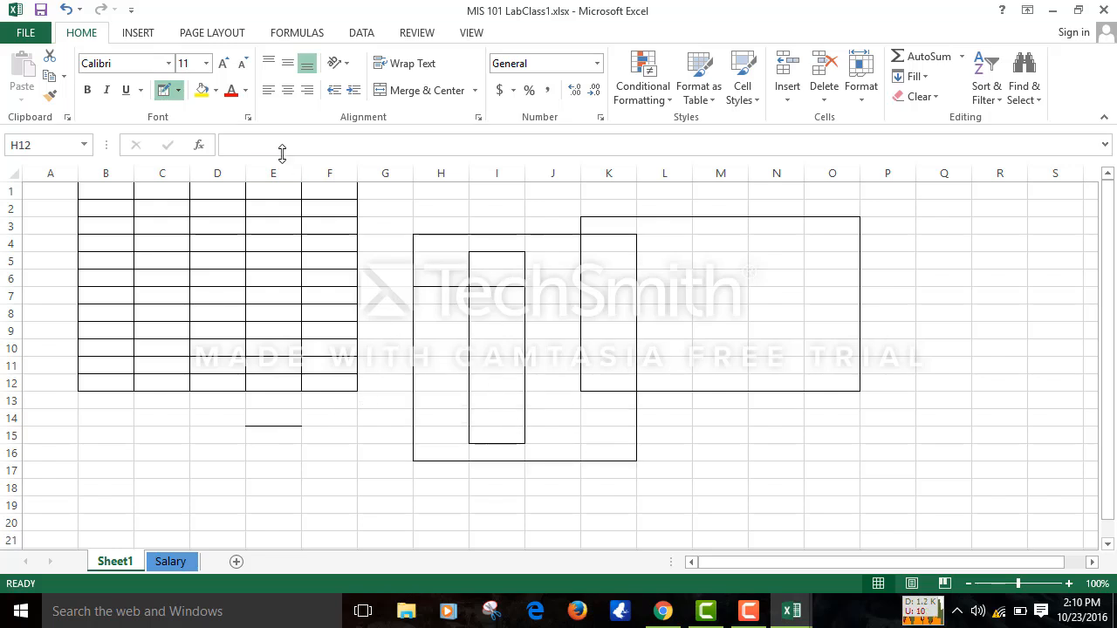
click(178, 90)
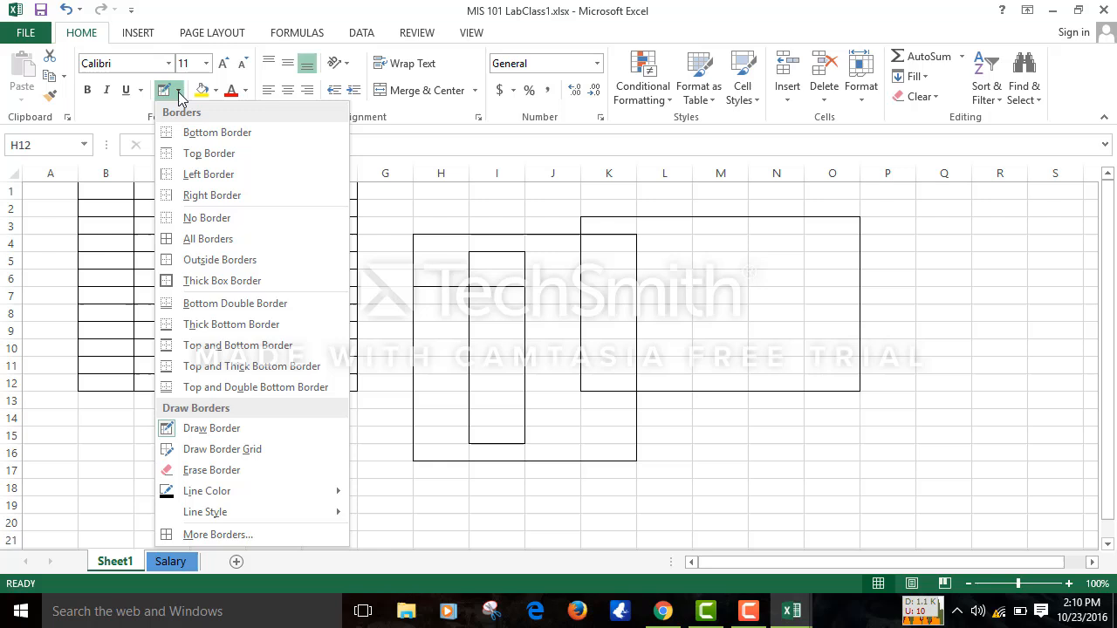
click(203, 450)
click(255, 429)
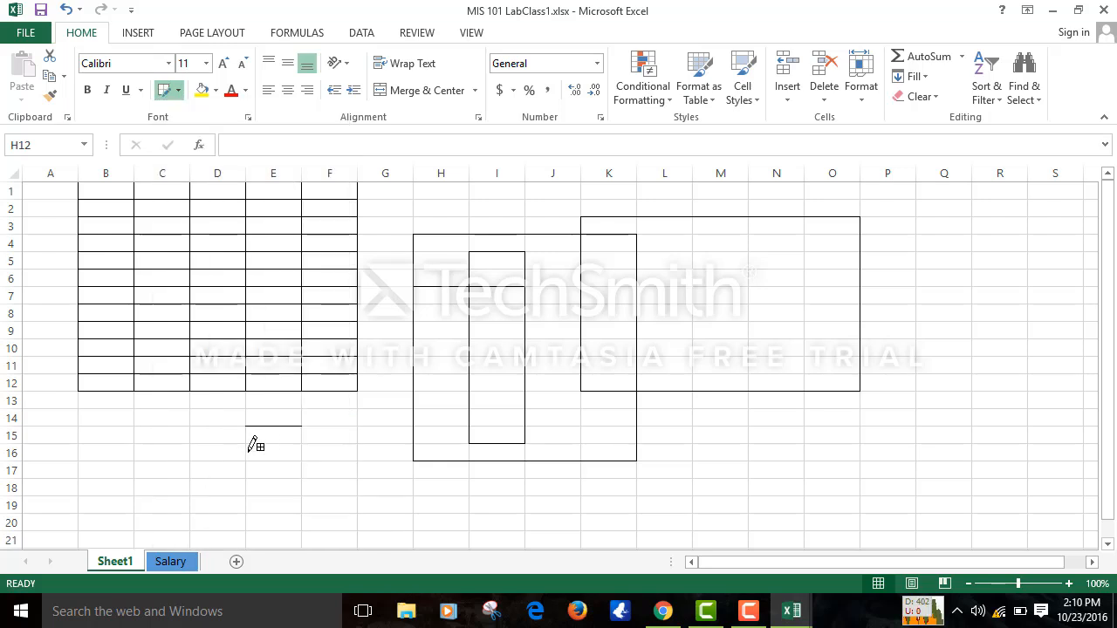
drag(897, 242, 1049, 493)
drag(183, 301, 721, 532)
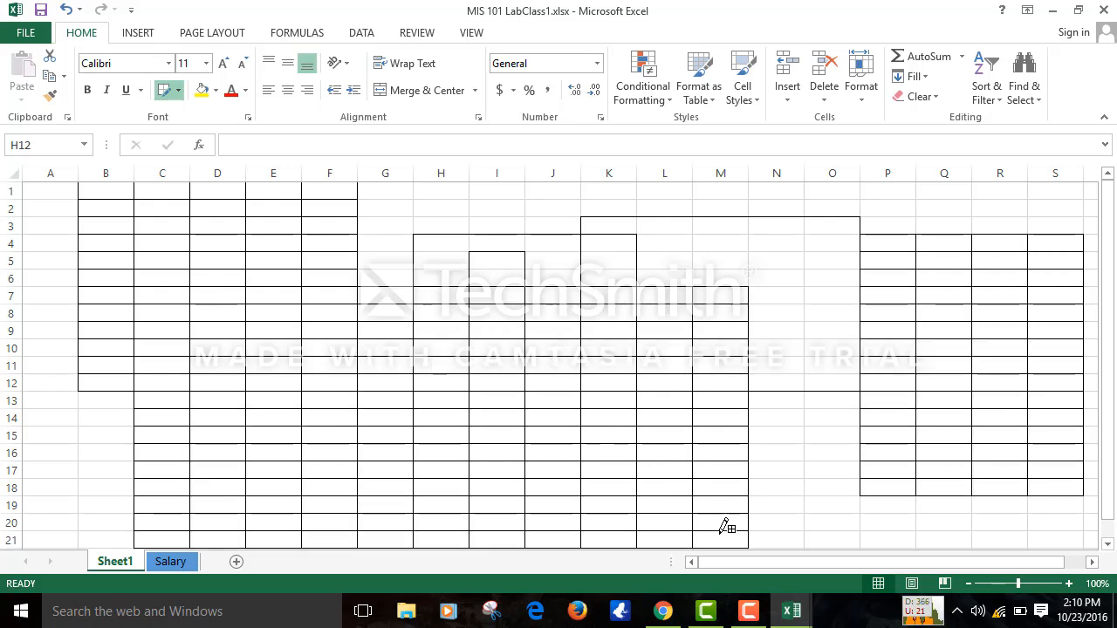
- Use Erase Border to wipe all drawn borders across the sheet
click(178, 91)
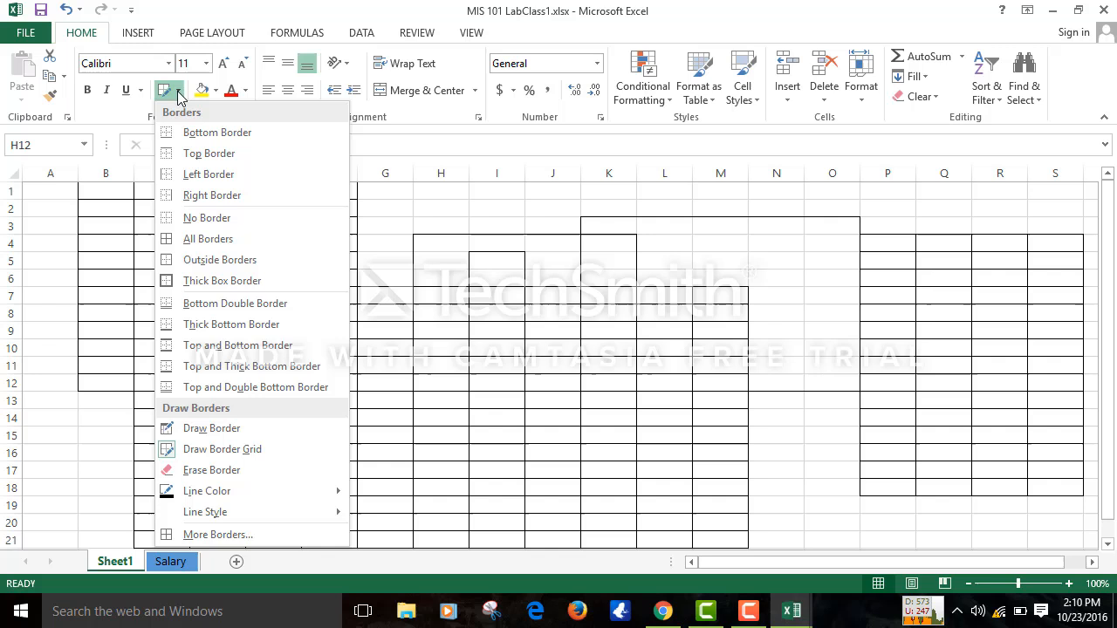
click(224, 470)
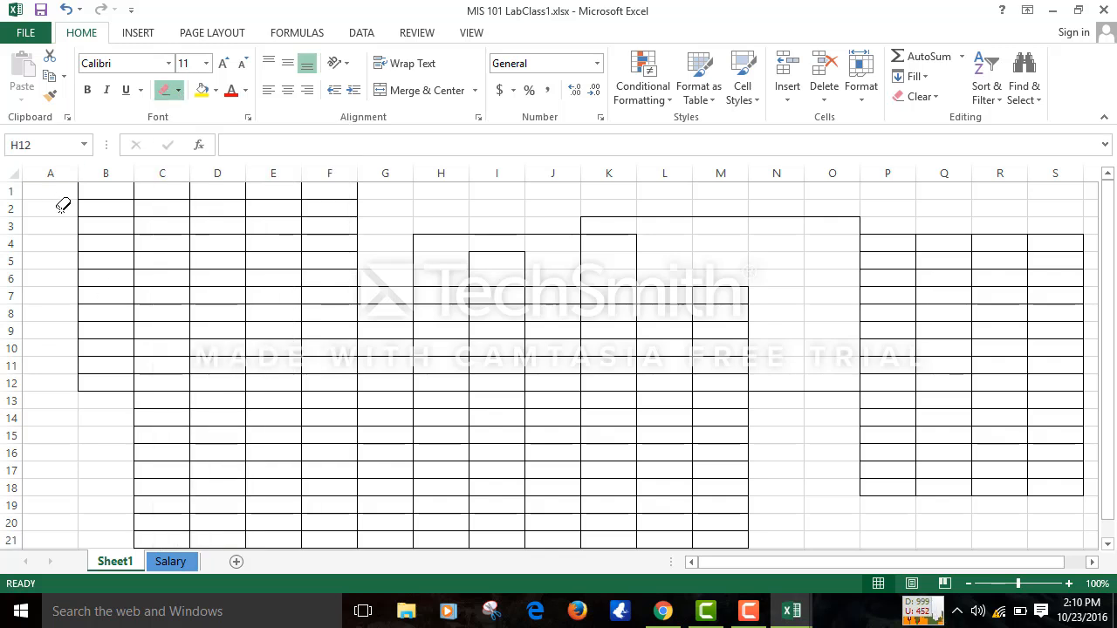
mouse_move(60, 209)
mouse_down()
mouse_move(1049, 618)
mouse_move(1038, 593)
mouse_up()
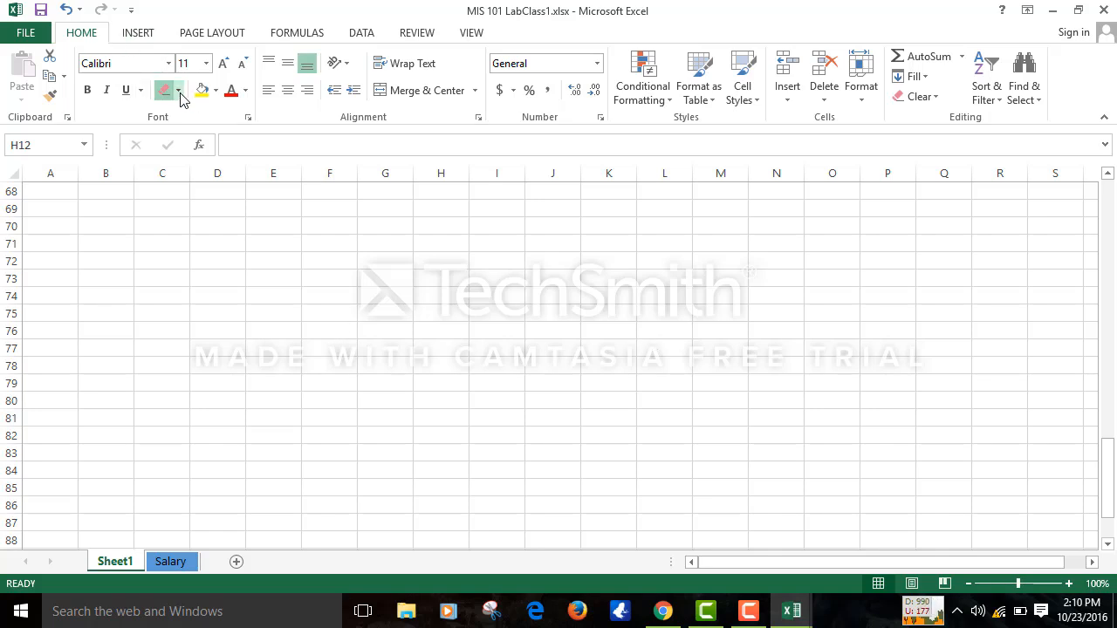
click(179, 91)
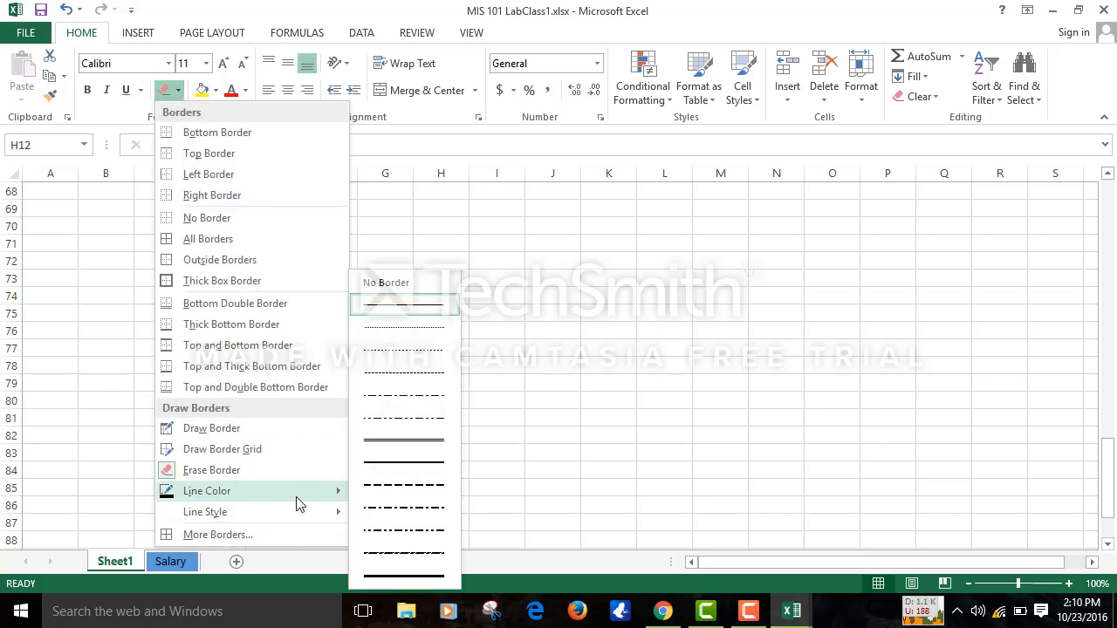
mouse_move(295, 494)
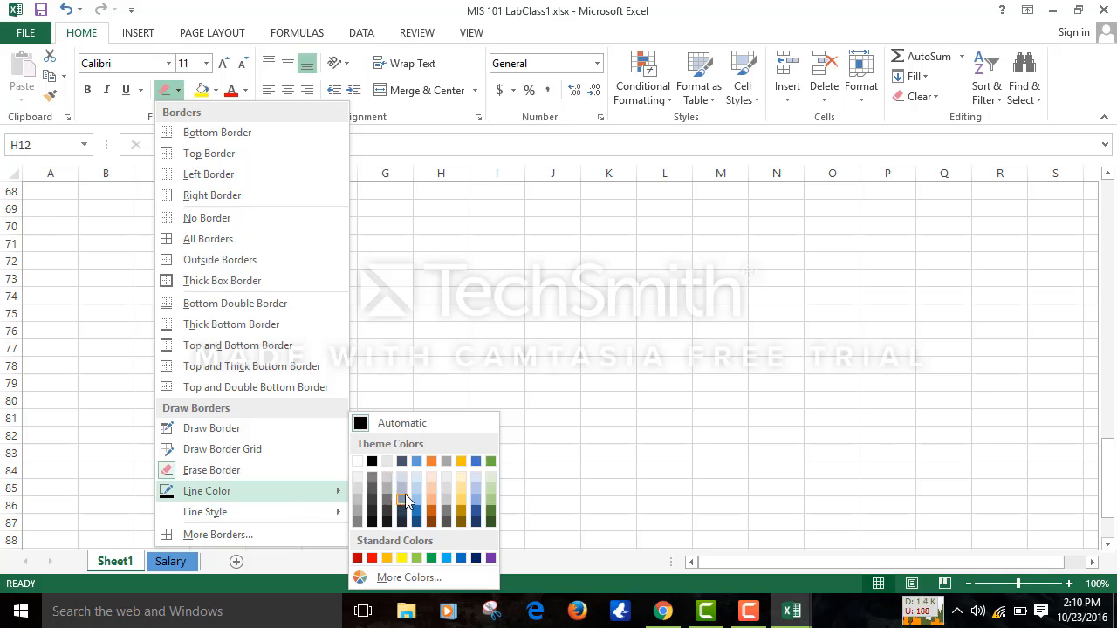
mouse_move(303, 514)
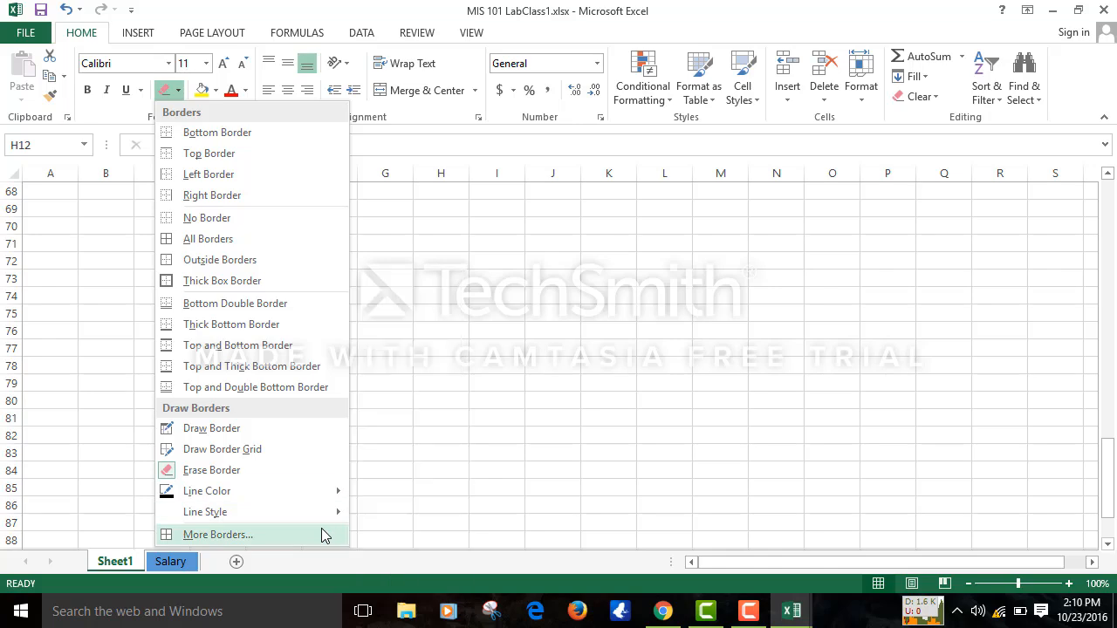
click(321, 535)
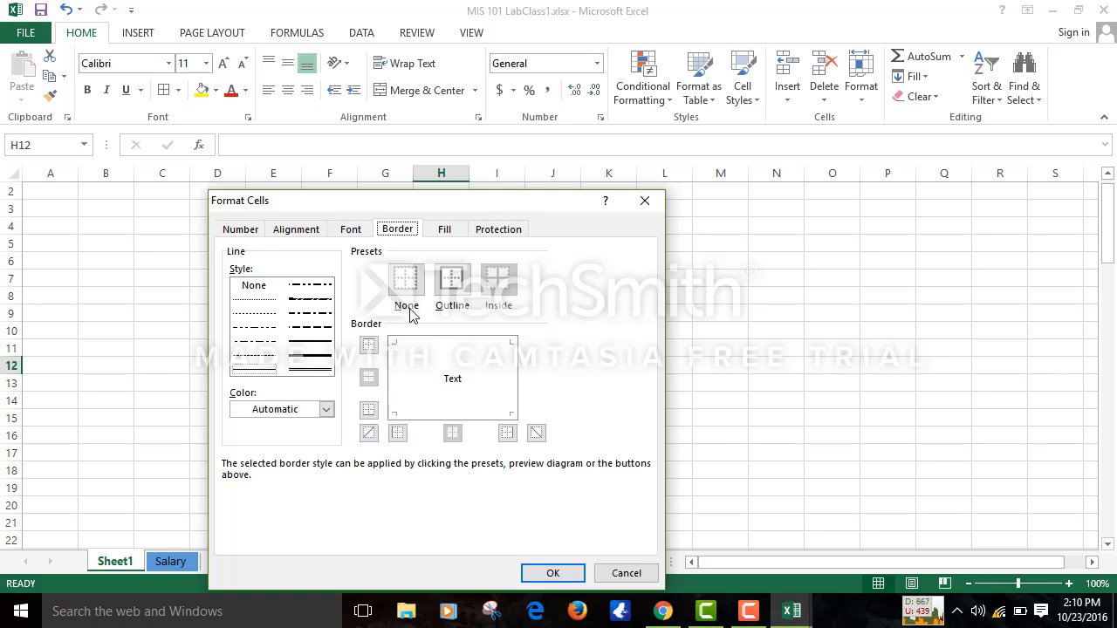
click(644, 203)
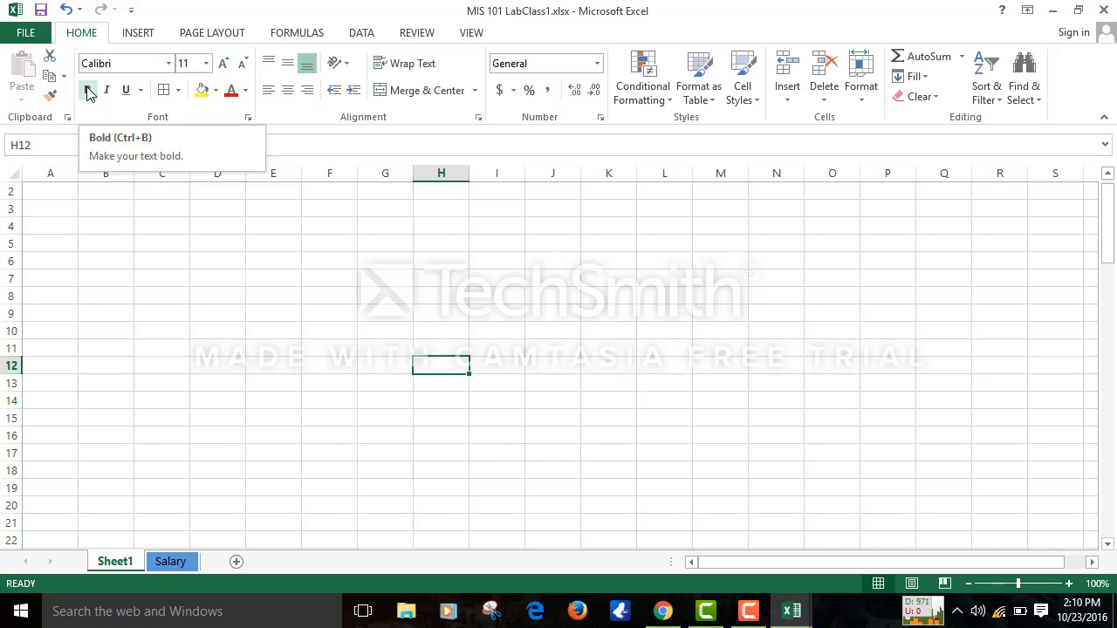
- Switch back to the Salary sheet, leaving the font unchanged
click(182, 565)
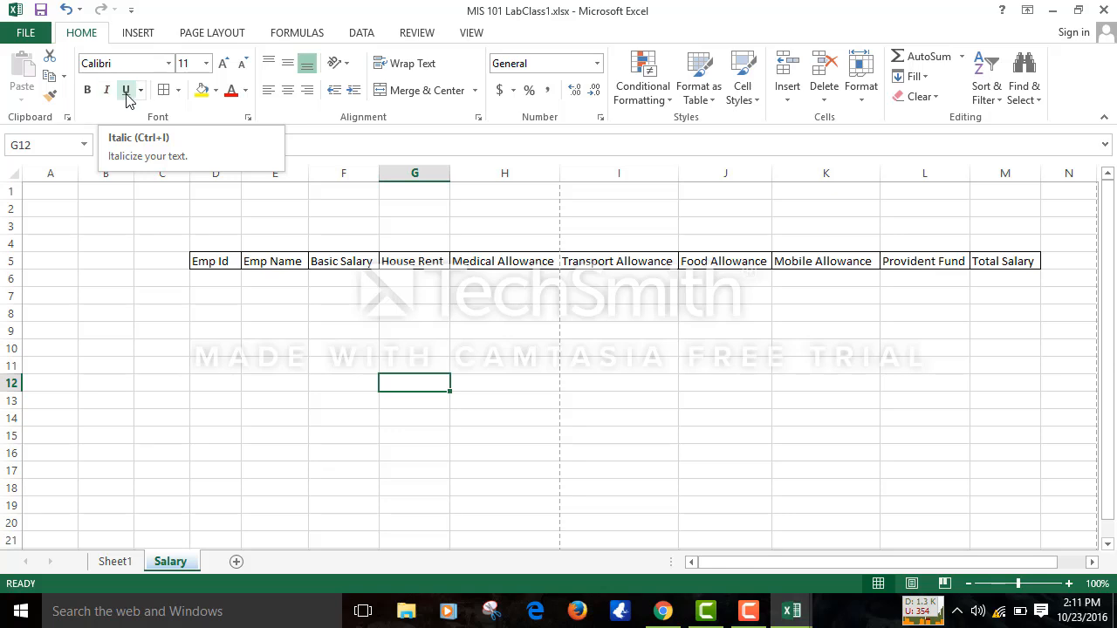
click(169, 64)
click(170, 63)
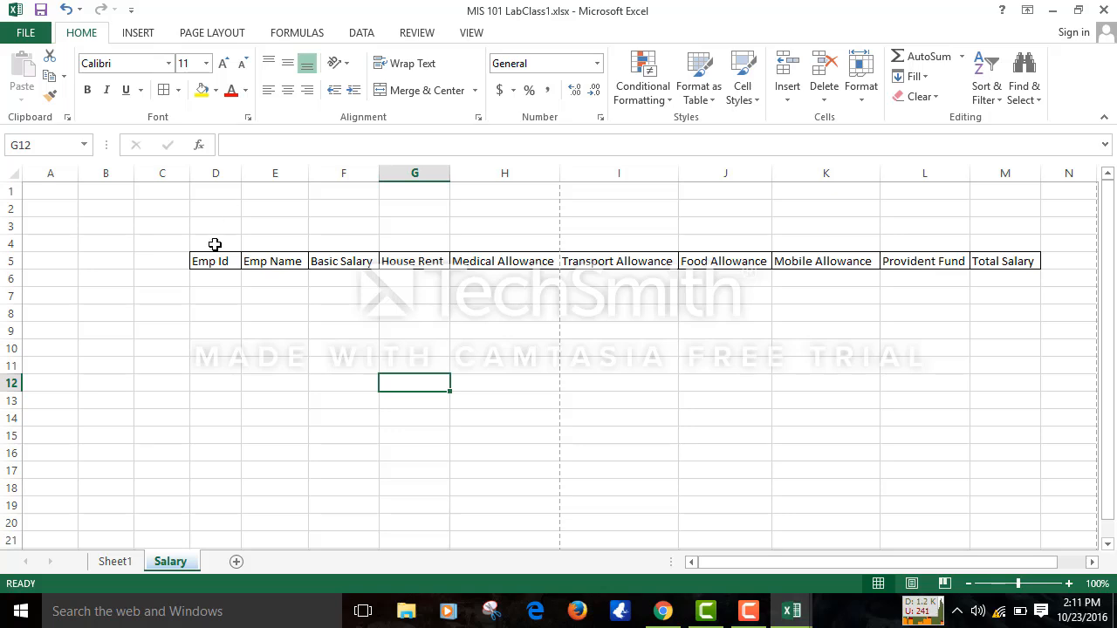
- Select headers D5:M5 and set their font colour to light blue
click(208, 265)
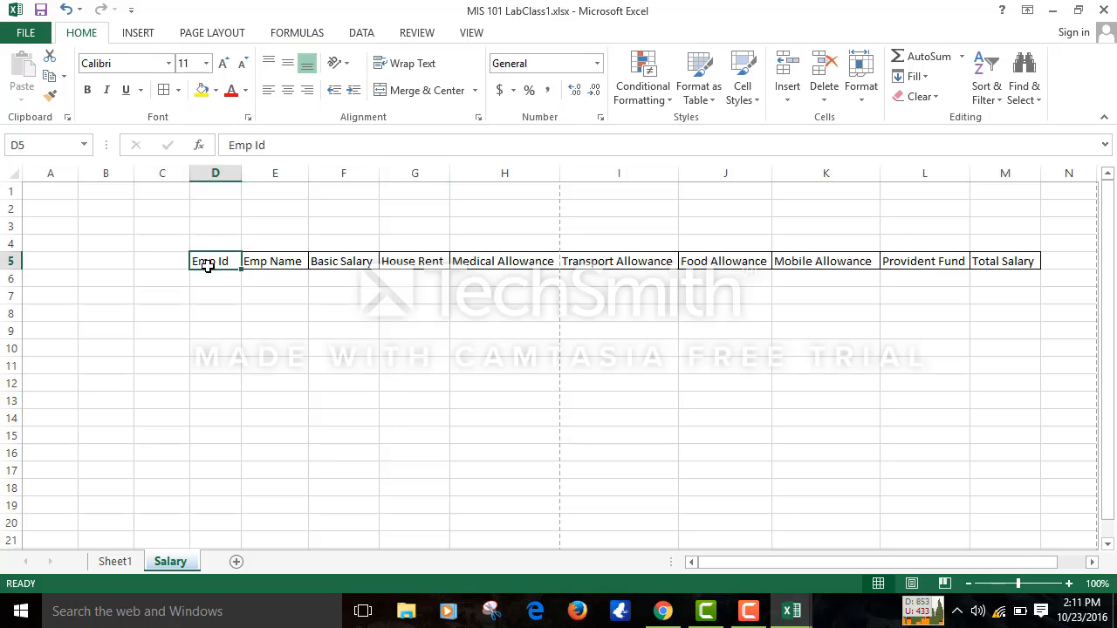
key(shift+Right)
key(shift+Right)
key(shift+Right)
key(shift+Right)
key(shift+Right)
key(shift+Right)
key(shift+Right)
key(shift+Right)
key(shift+Right)
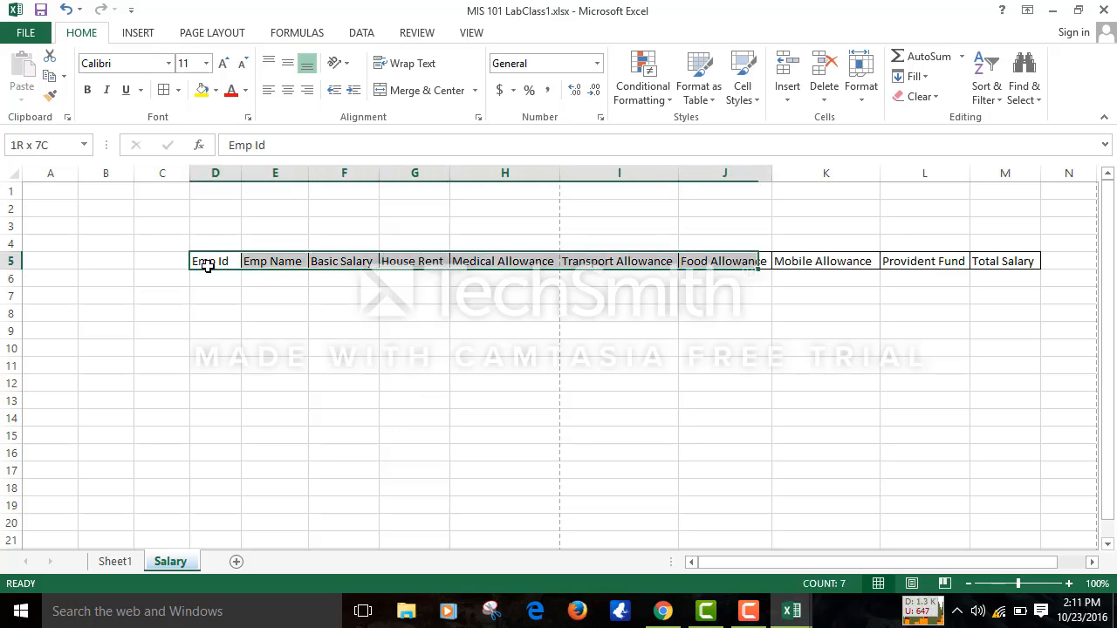
key(shift+Right)
key(shift+Left)
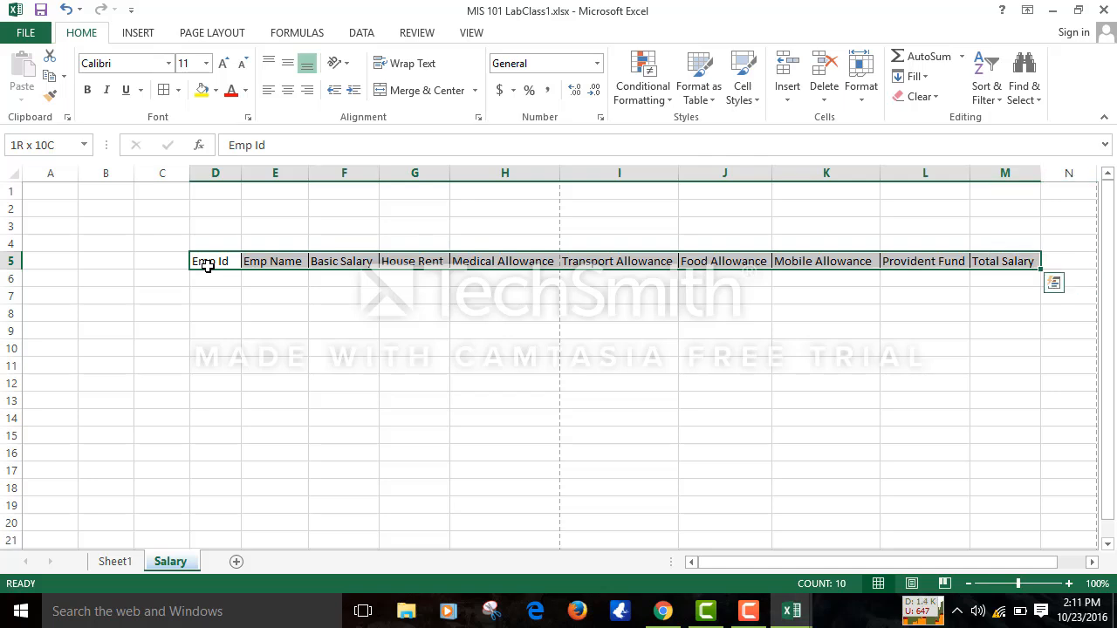
click(217, 90)
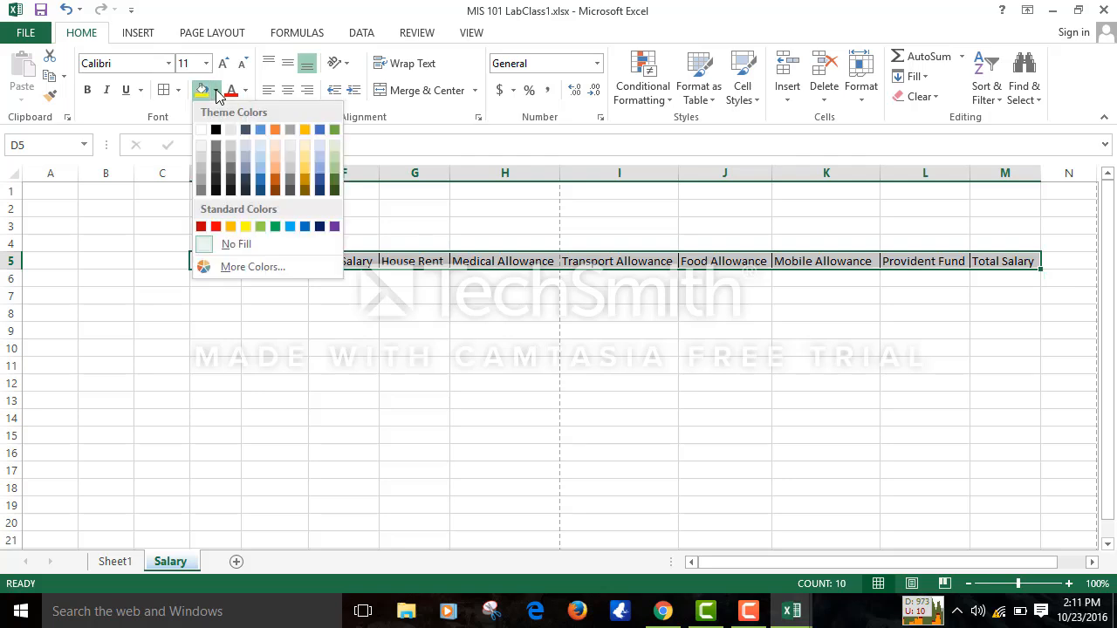
click(246, 91)
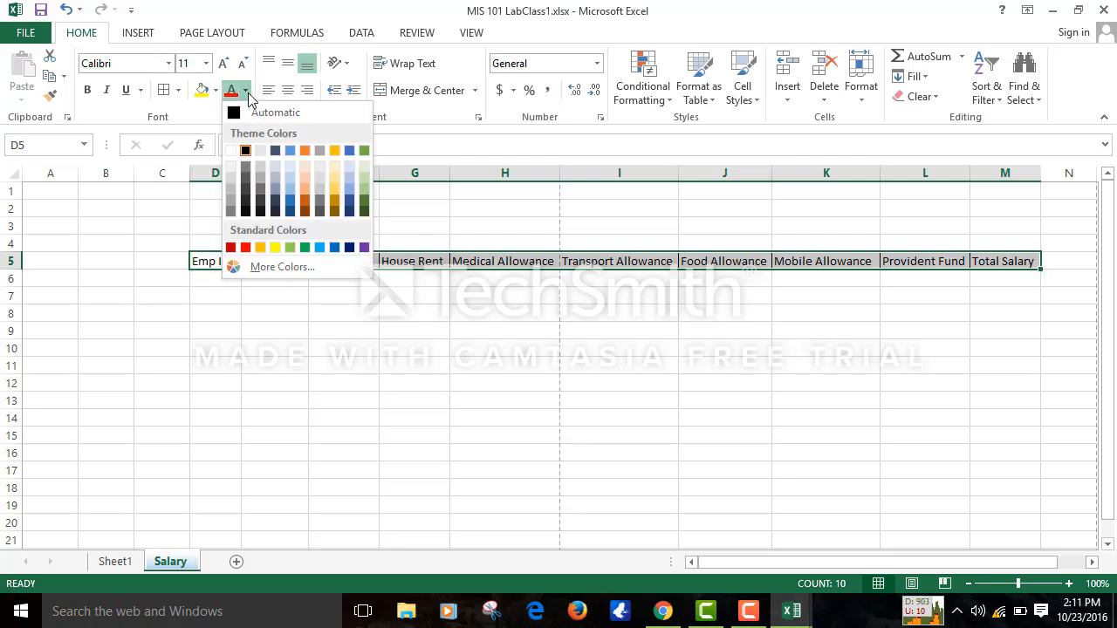
click(289, 187)
click(428, 296)
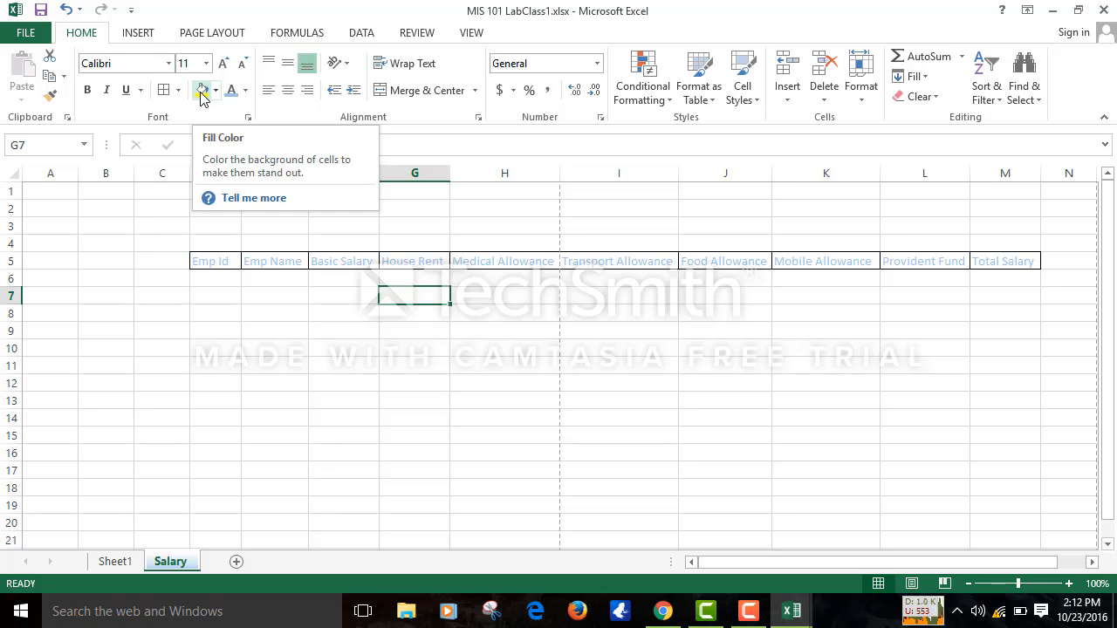
- Reselect the header cells D5:M5, Emp Id through Total Salary
click(209, 275)
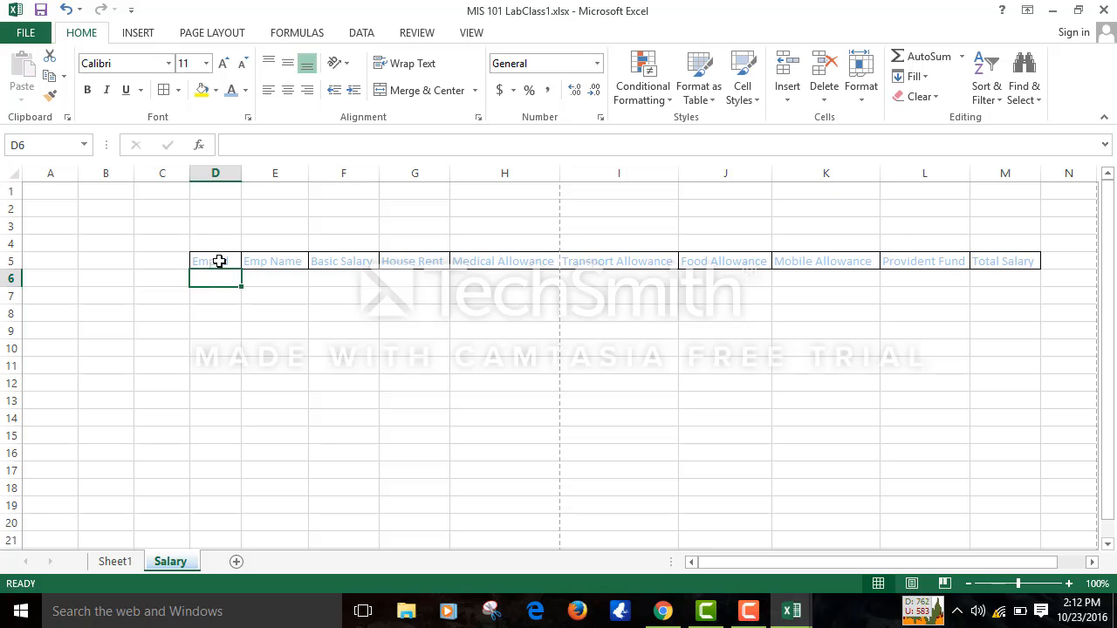
click(221, 259)
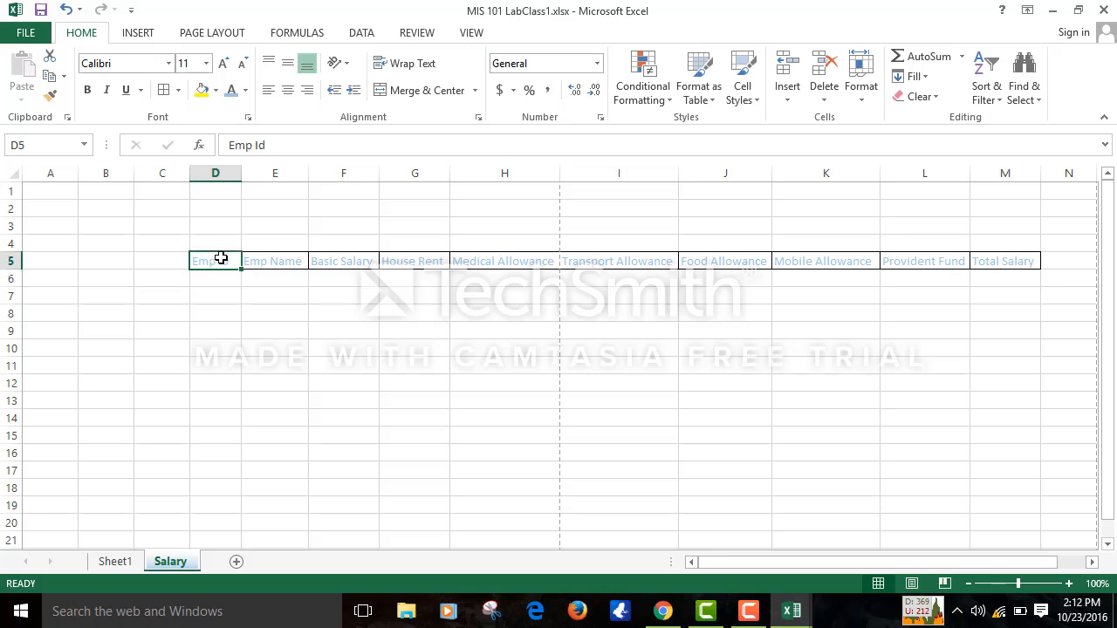
key(shift+Right)
key(shift+Right)
key(shift+Right)
key(shift+Right)
key(shift+Right)
key(shift+Right)
key(shift+Right)
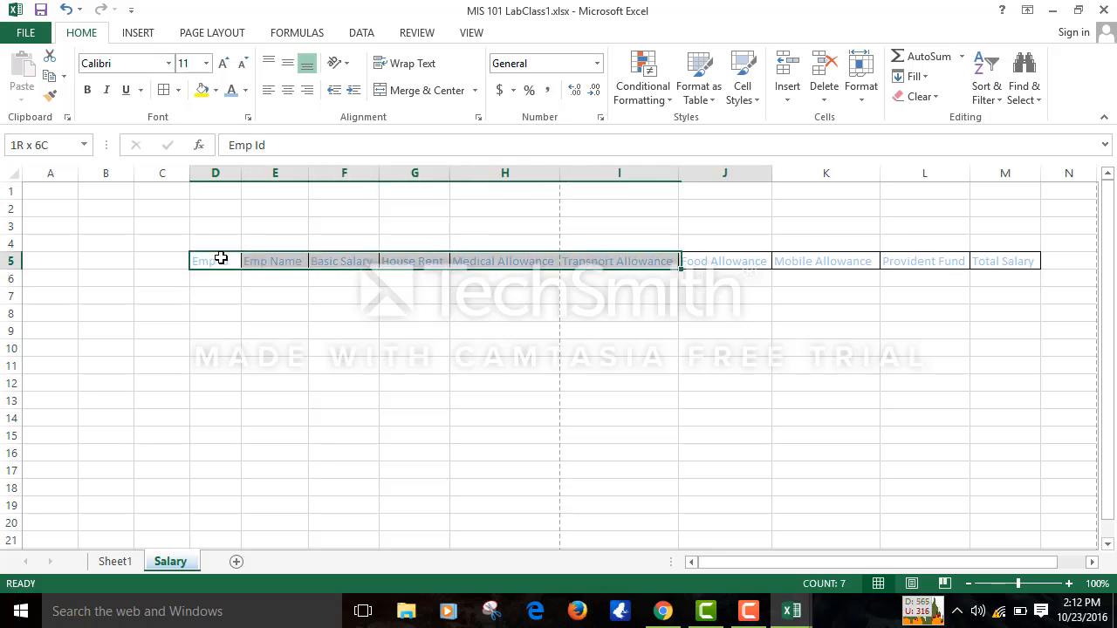
key(shift+Right)
key(shift+Right)
key(shift+Right)
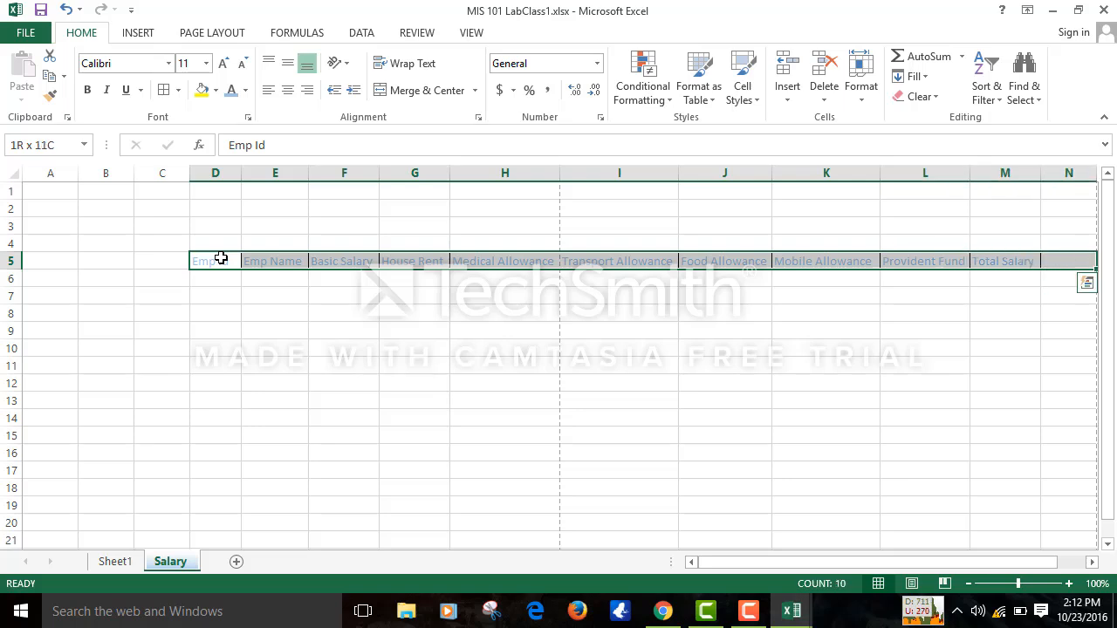
key(shift+Left)
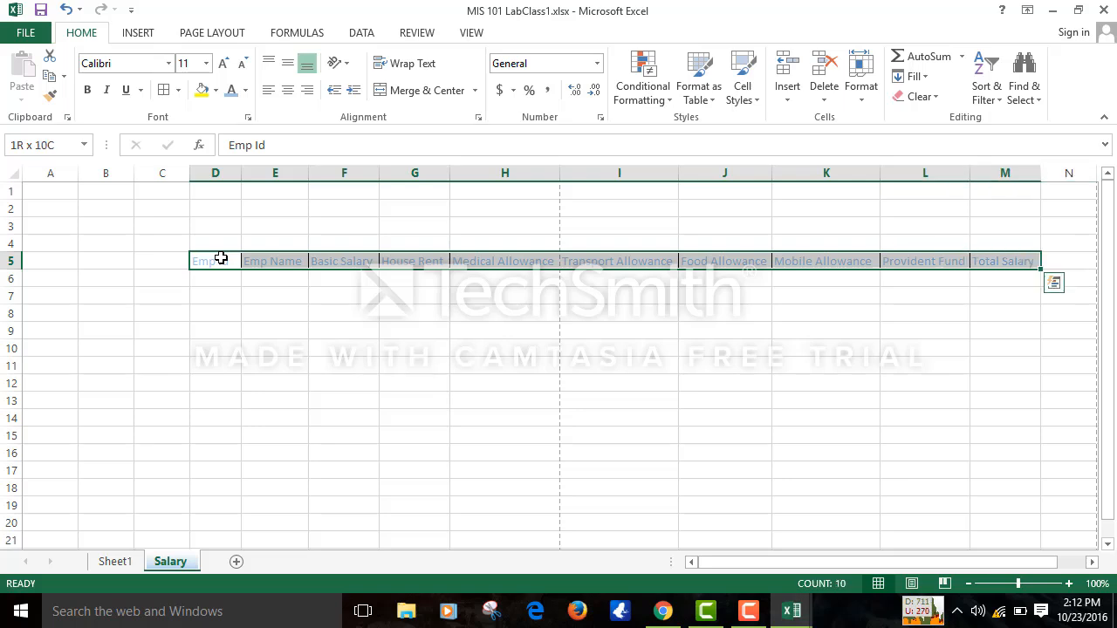
- Fill the header cells D5:M5, Emp Id to Total Salary, with a light orange theme colour
click(216, 90)
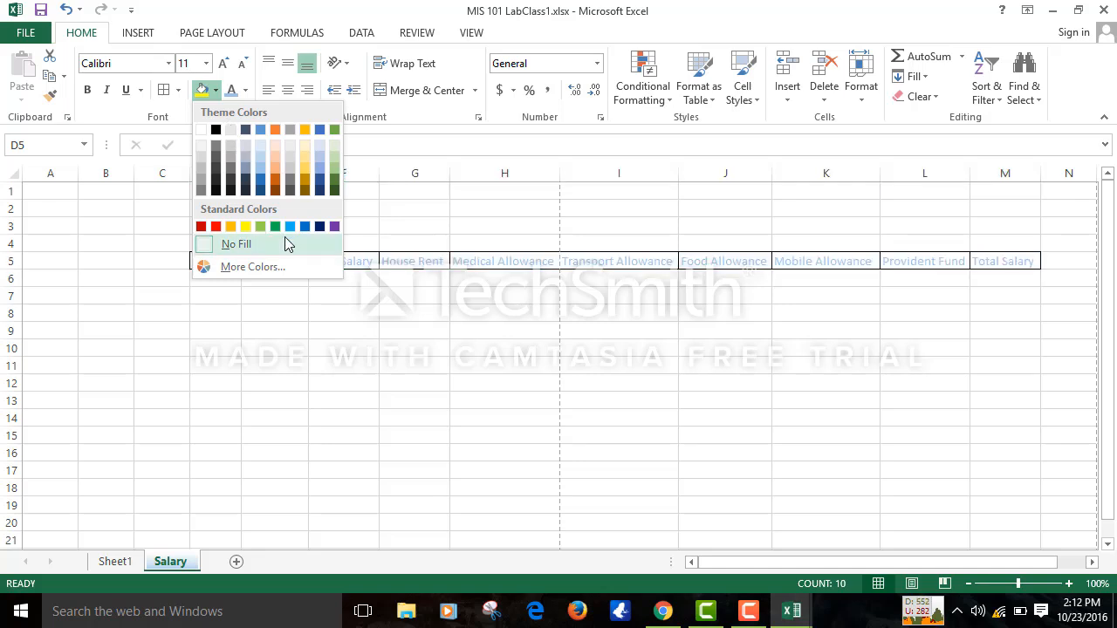
click(278, 163)
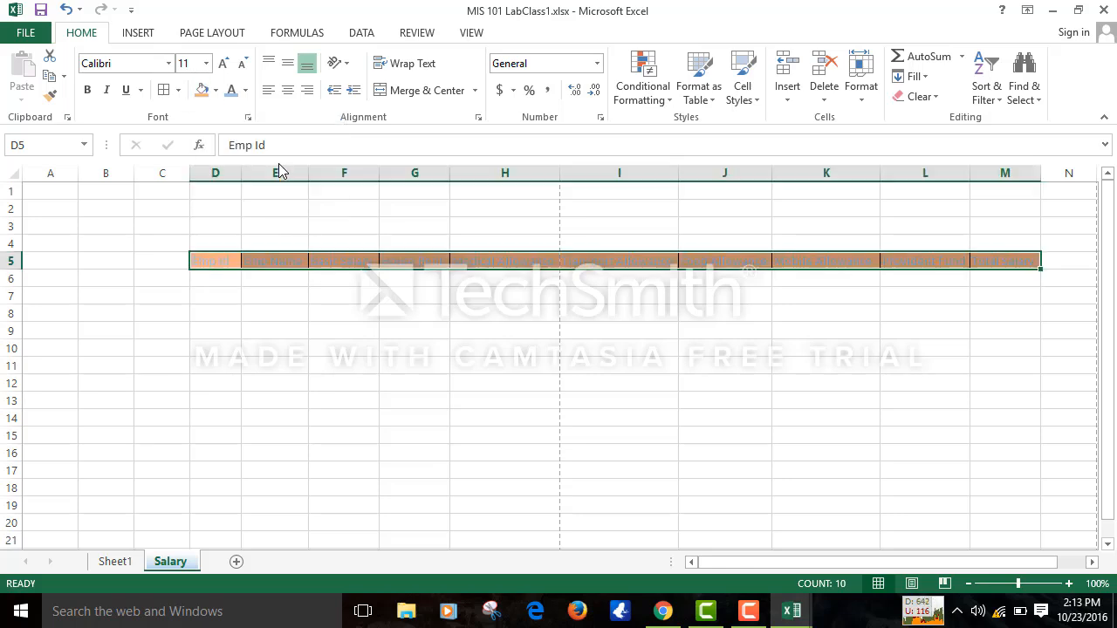
- Give the row 5 header labels a darker font colour
click(245, 90)
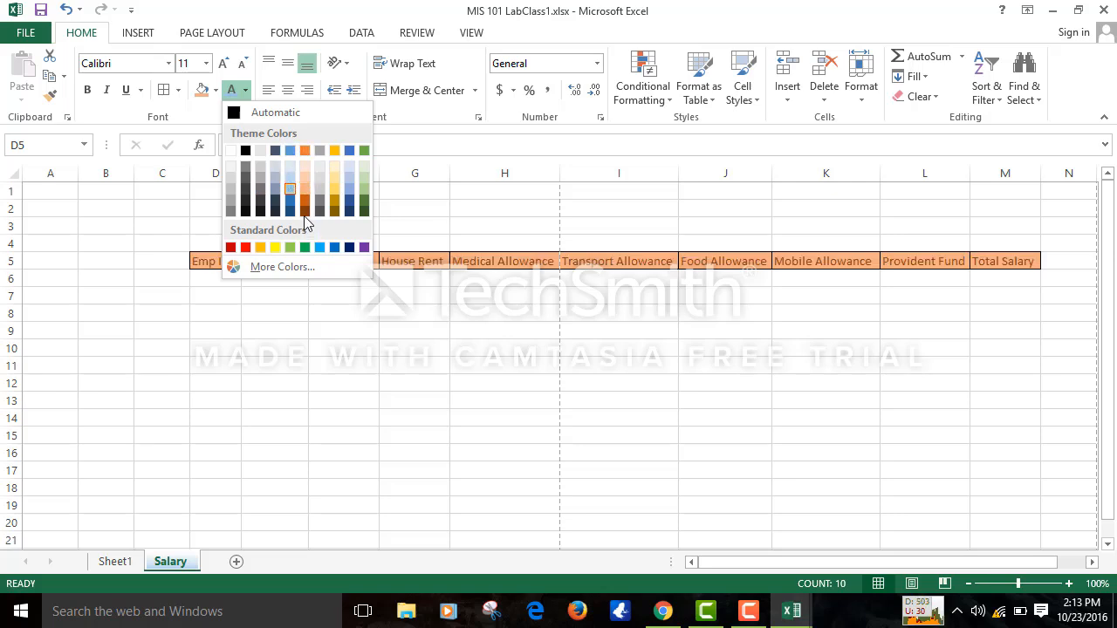
click(364, 215)
click(331, 474)
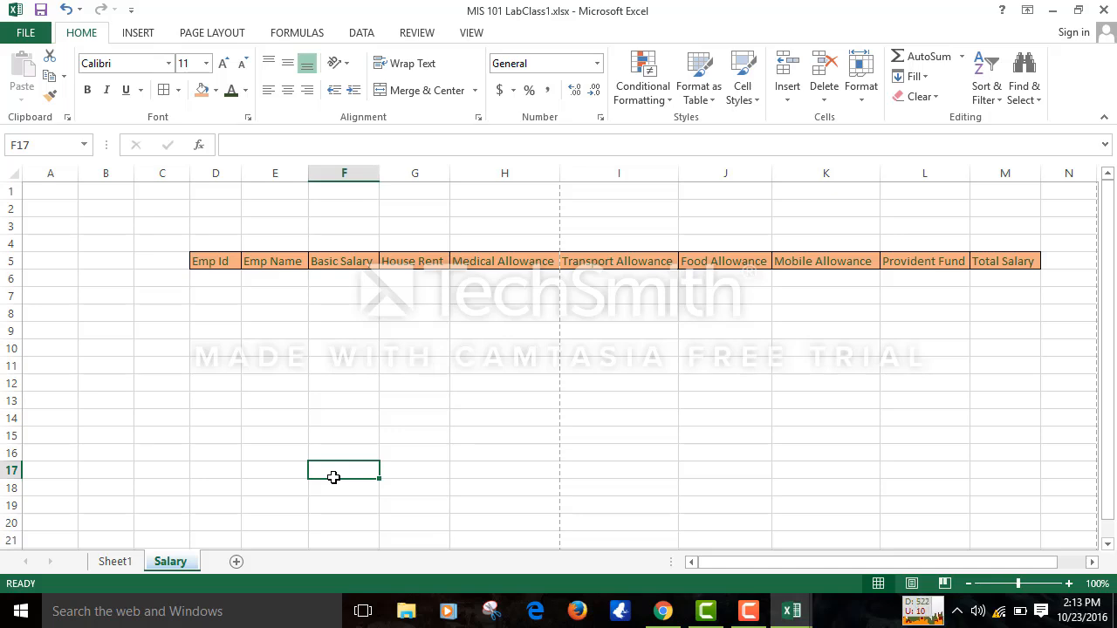
- Reselect the header area starting from the Emp Id cell D5 through Total Salary
click(253, 342)
click(313, 317)
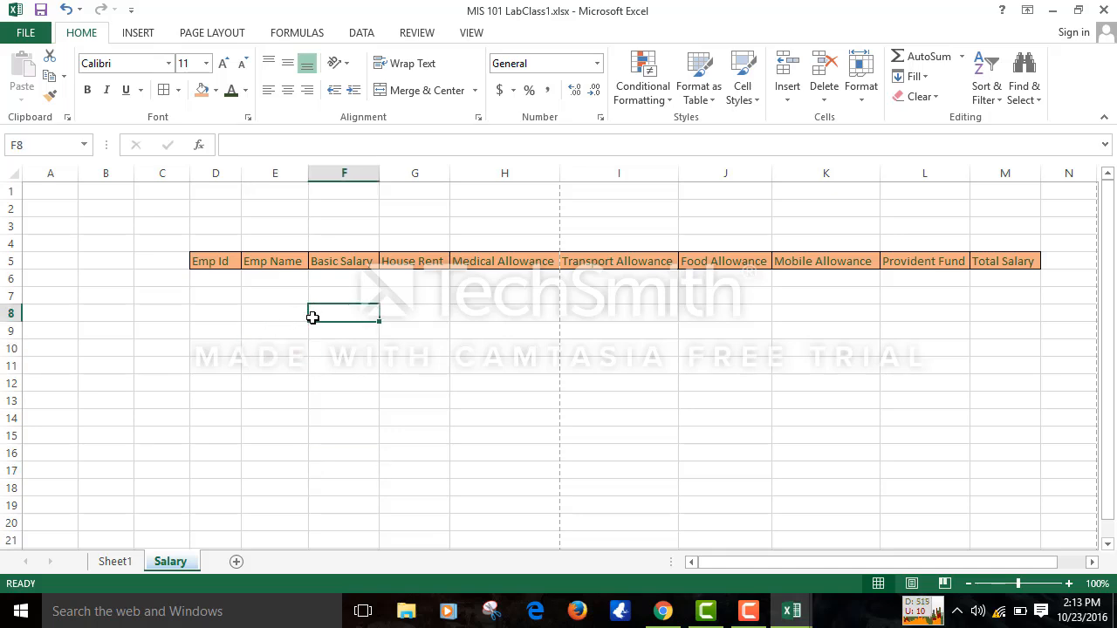
click(481, 317)
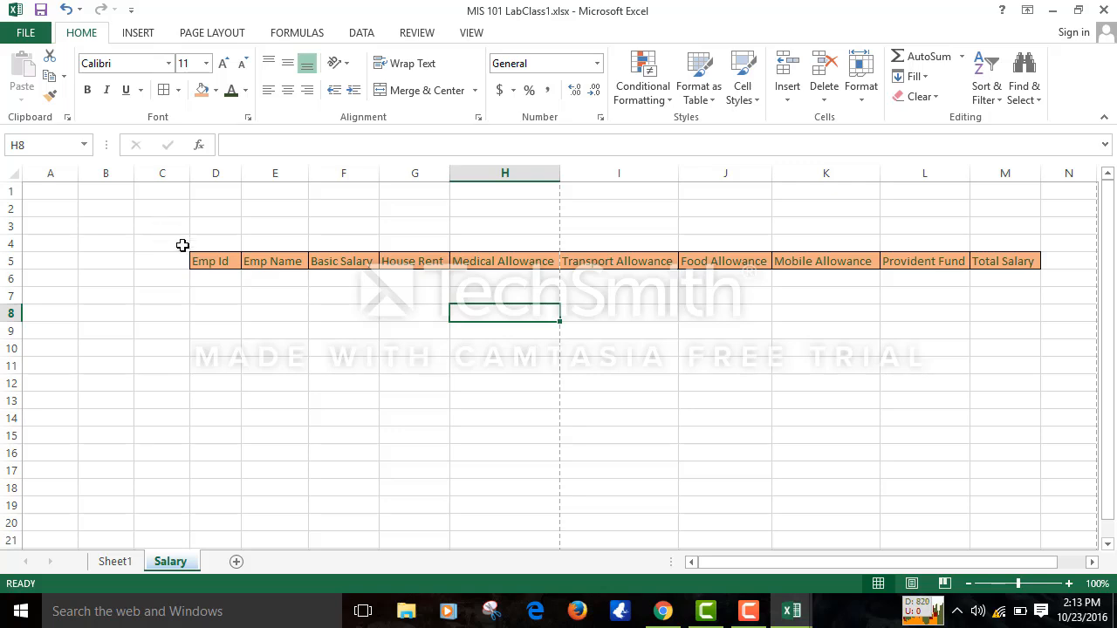
click(207, 262)
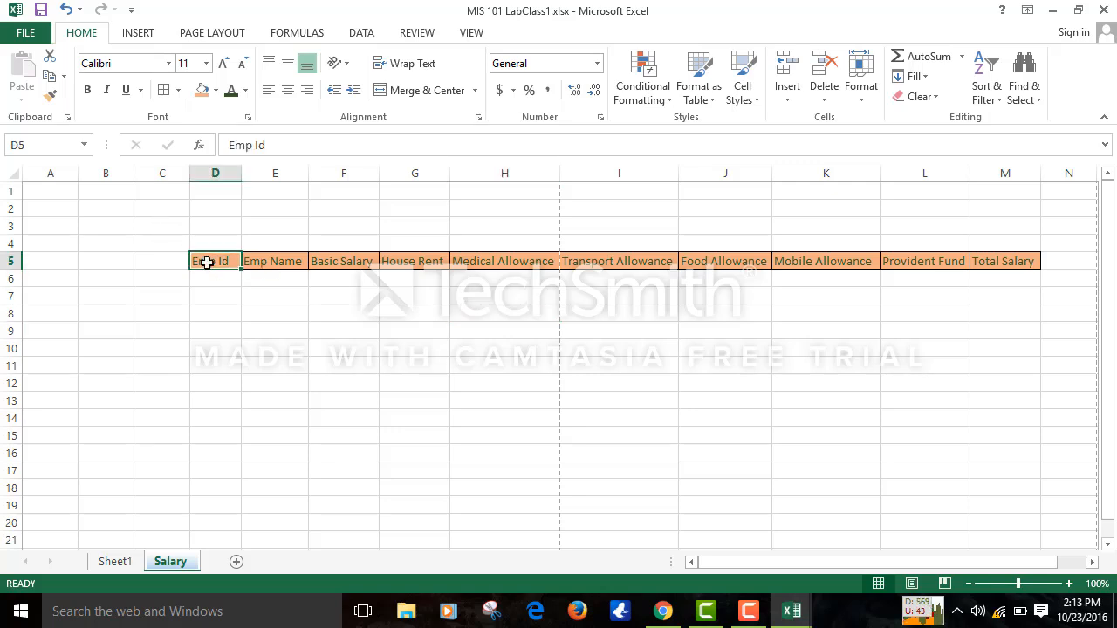
key(shift+Right)
key(shift+Right)
key(shift+Right)
key(shift+Right)
key(shift+Right)
key(shift+Right)
key(shift+Right)
key(shift+Right)
key(shift+Right)
key(shift+Right)
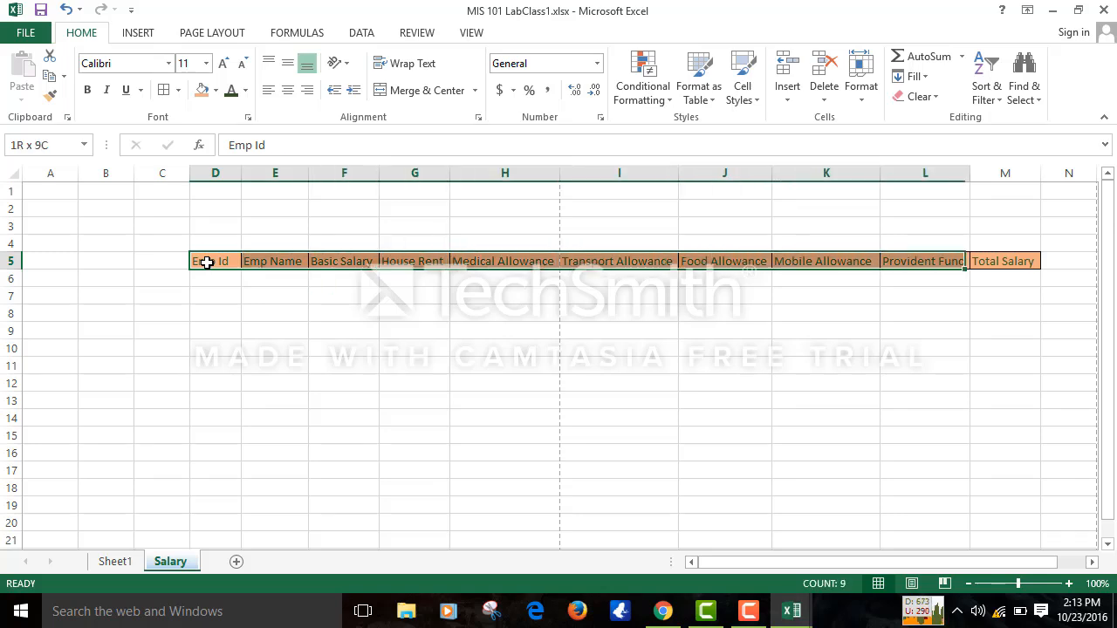
key(shift+Left)
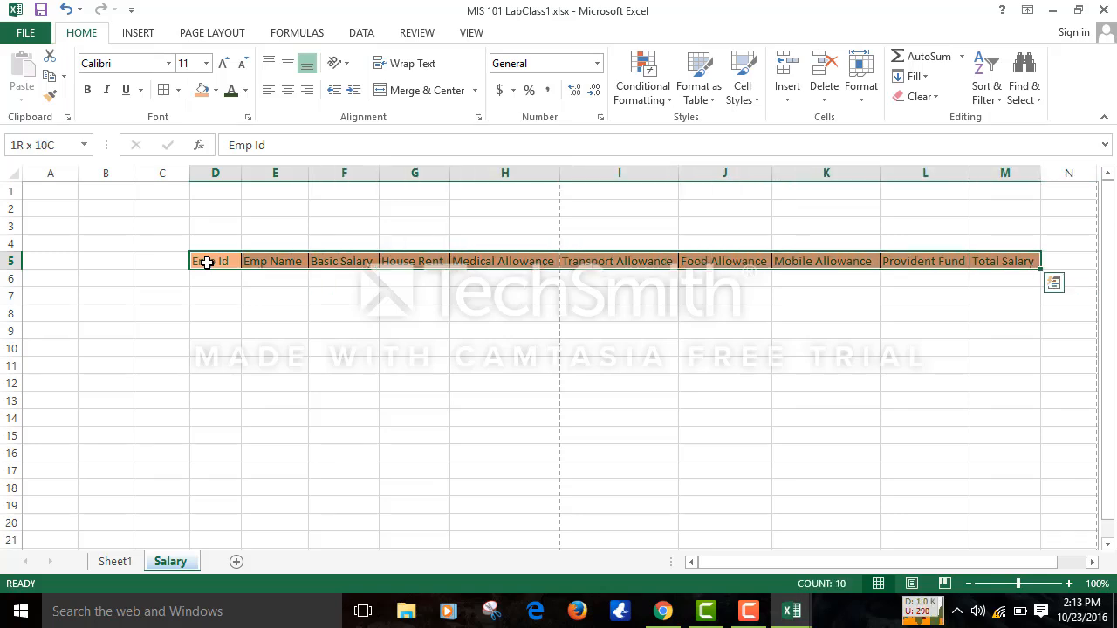
key(shift+Down)
key(shift+Down)
key(shift+Down)
key(shift+Down)
key(shift+Down)
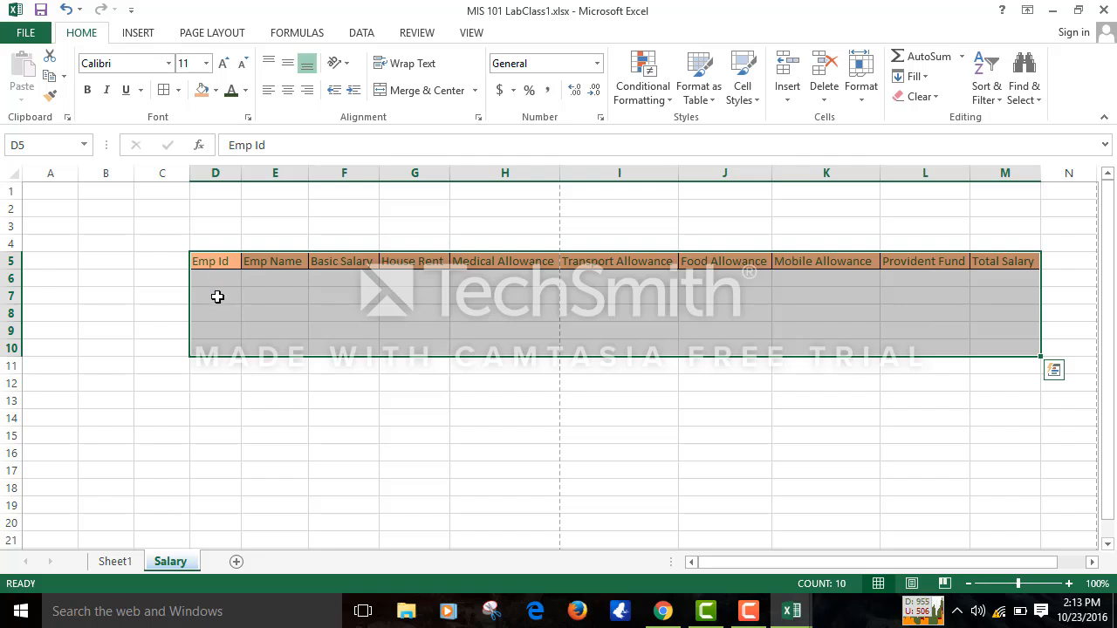
- Enter Emp Id 5434 in cell D6, correcting the mistyped digits
click(218, 283)
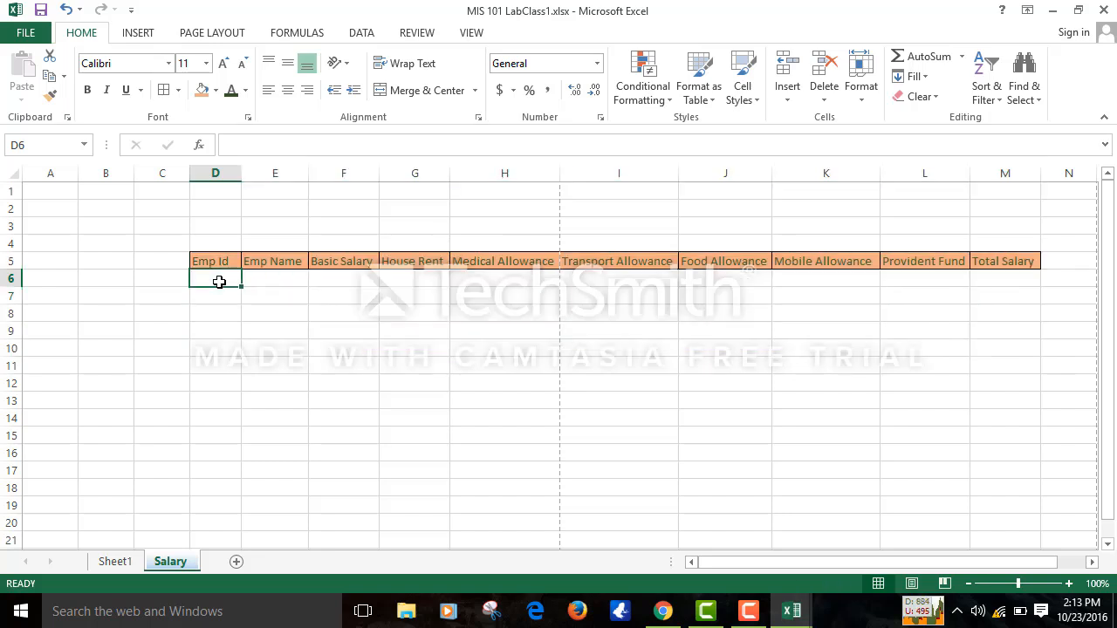
text(20)
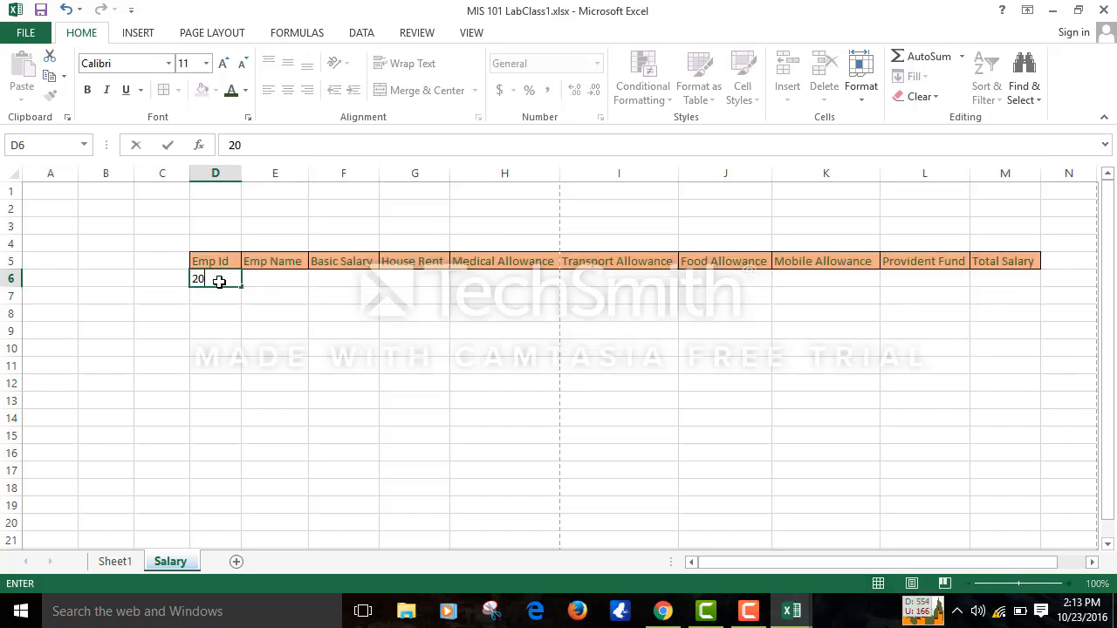
text(1)
key(BackSpace)
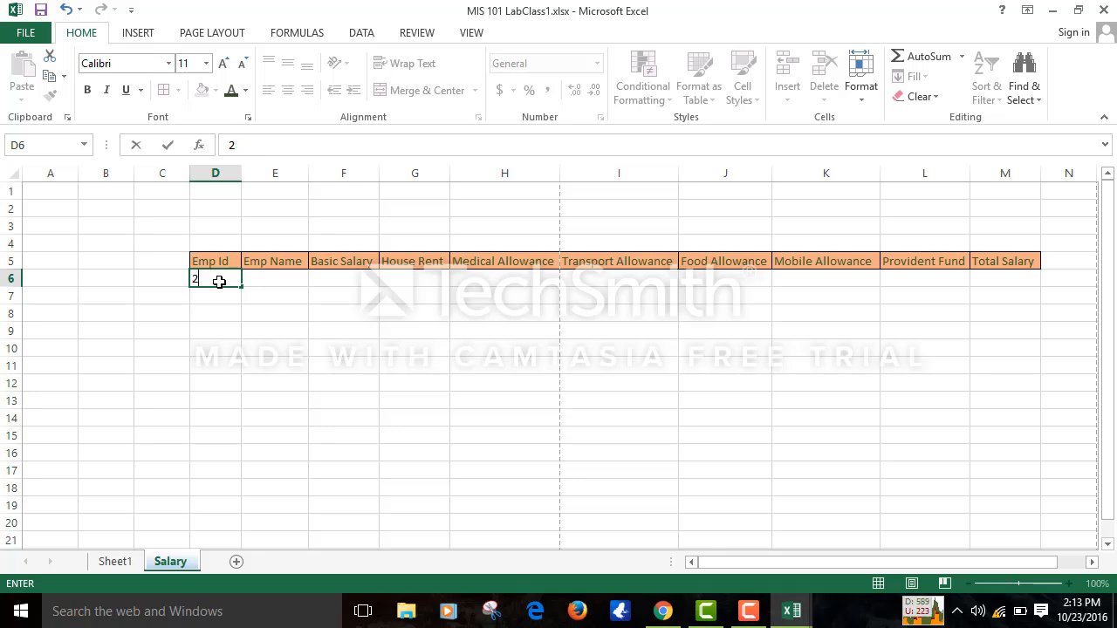
key(BackSpace)
text(54342)
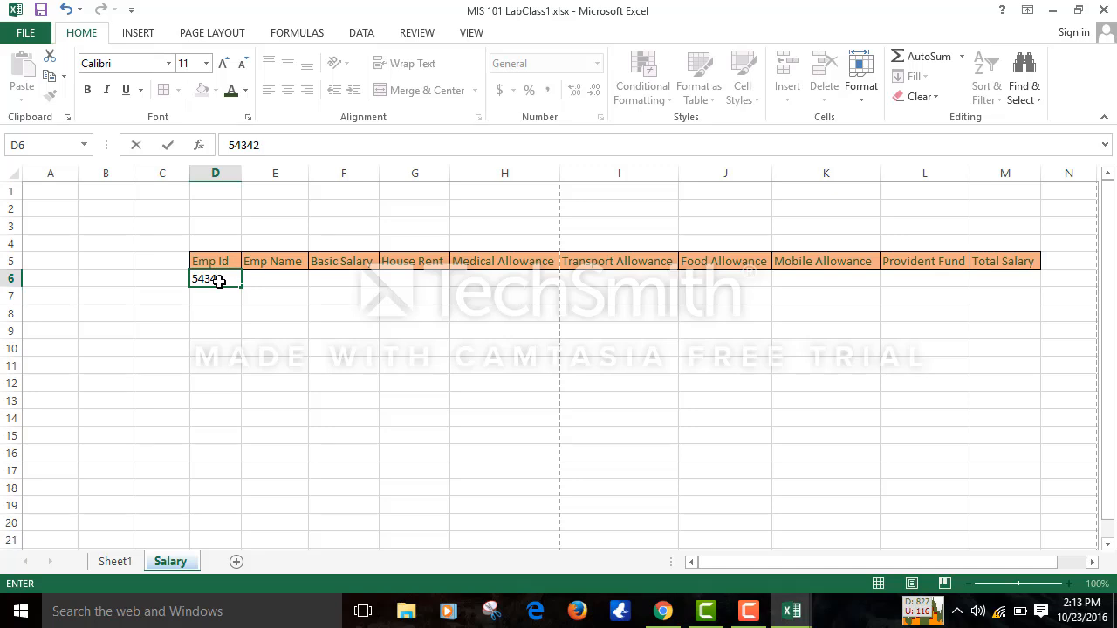
key(BackSpace)
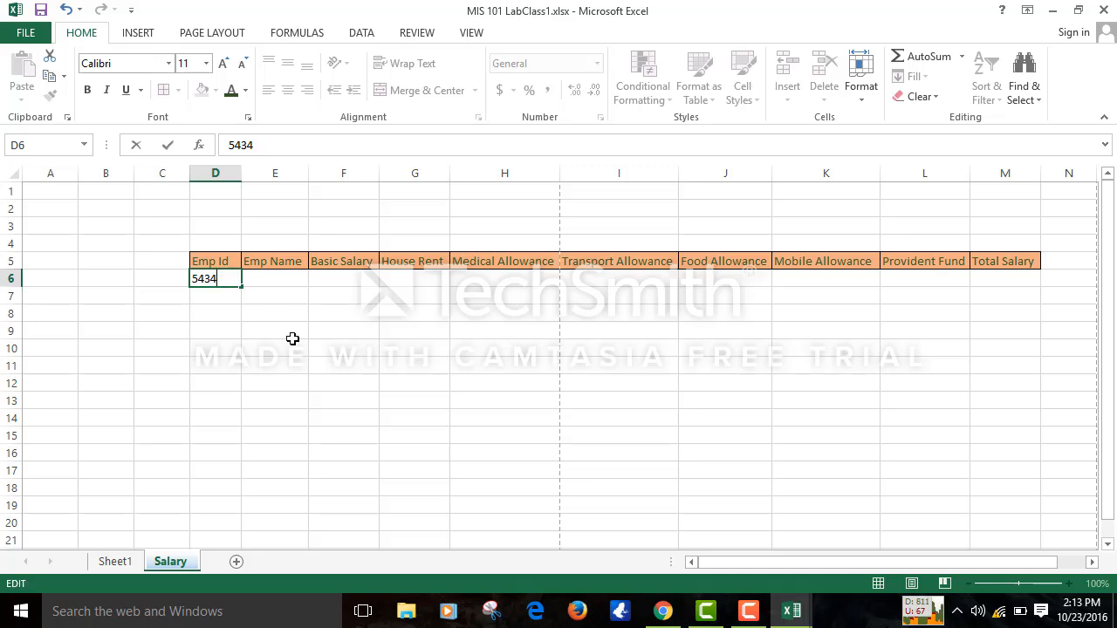
click(319, 381)
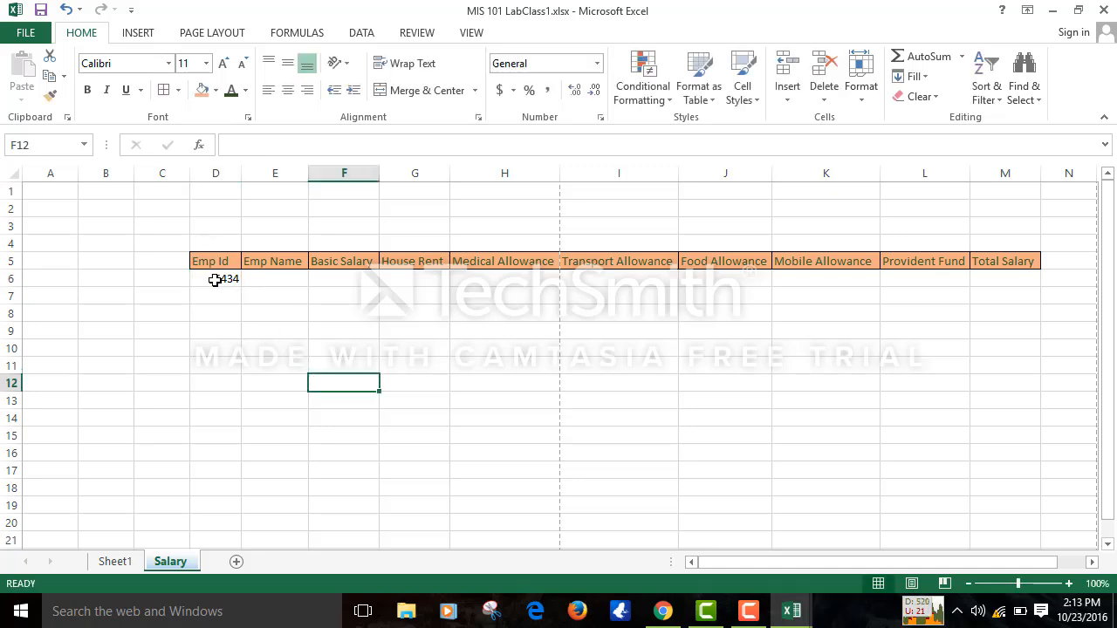
click(220, 279)
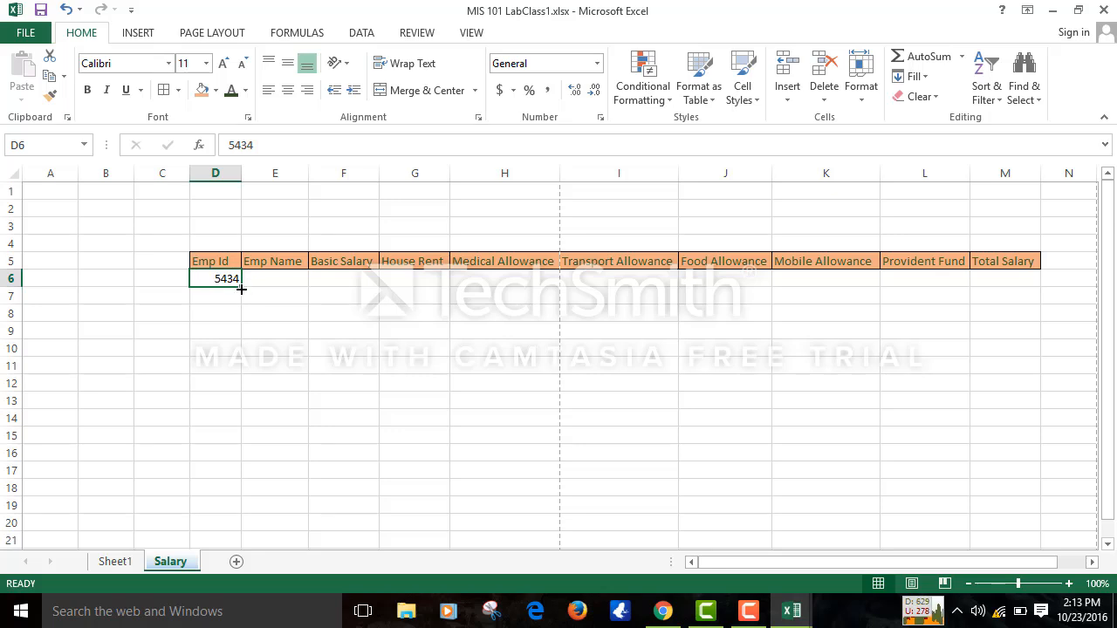
- Auto-fill D6 downward as a series so Emp Ids run 5434 to 5445 in D6:D17
drag(240, 289, 254, 409)
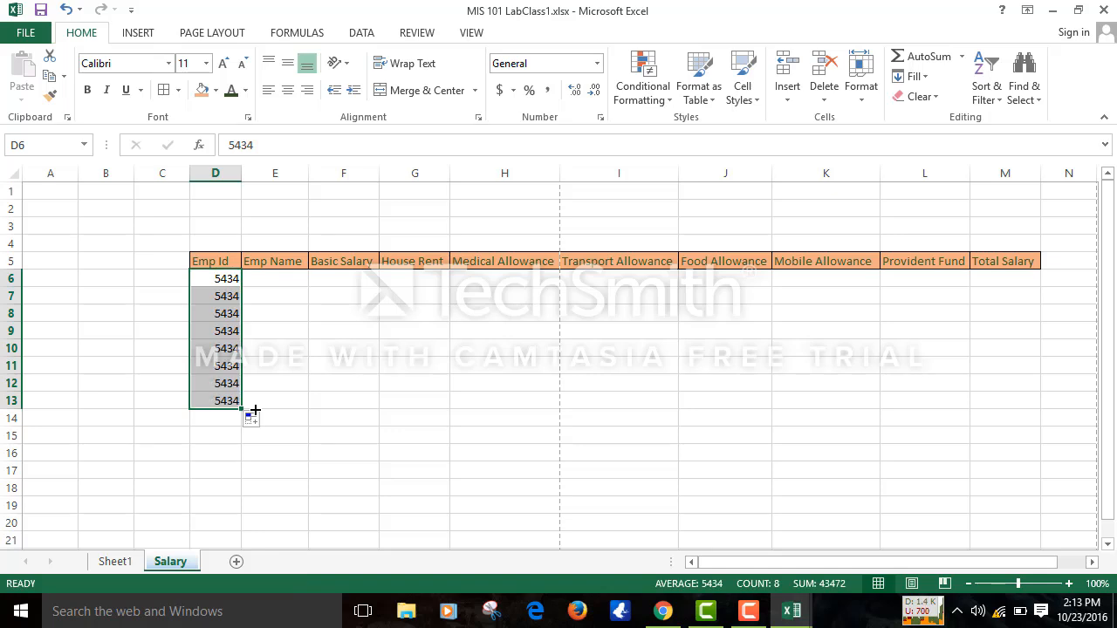
click(263, 423)
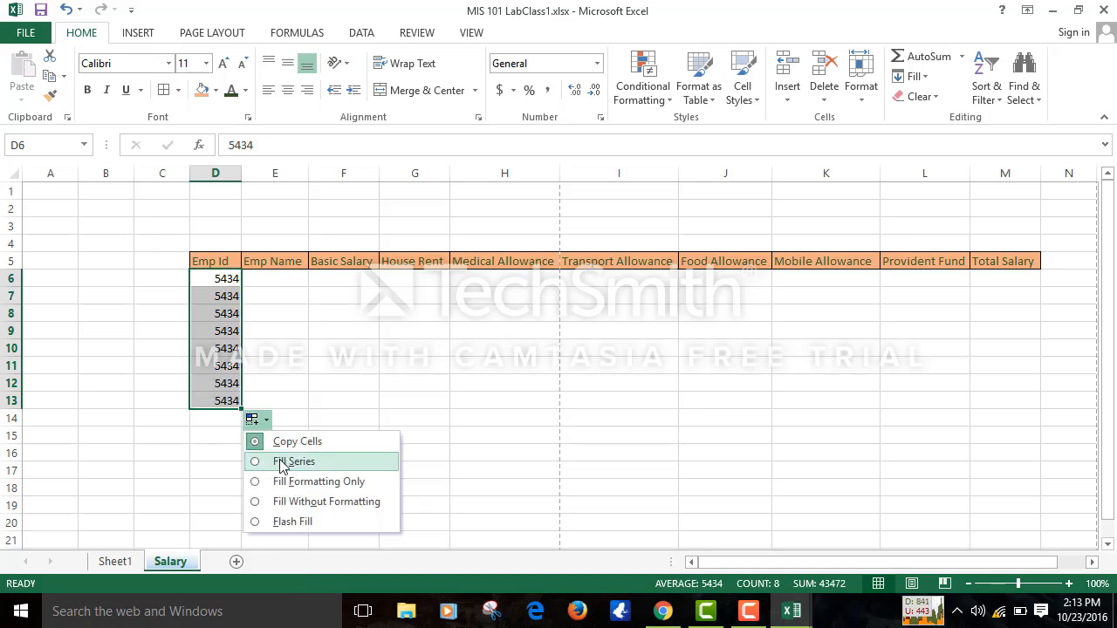
click(280, 460)
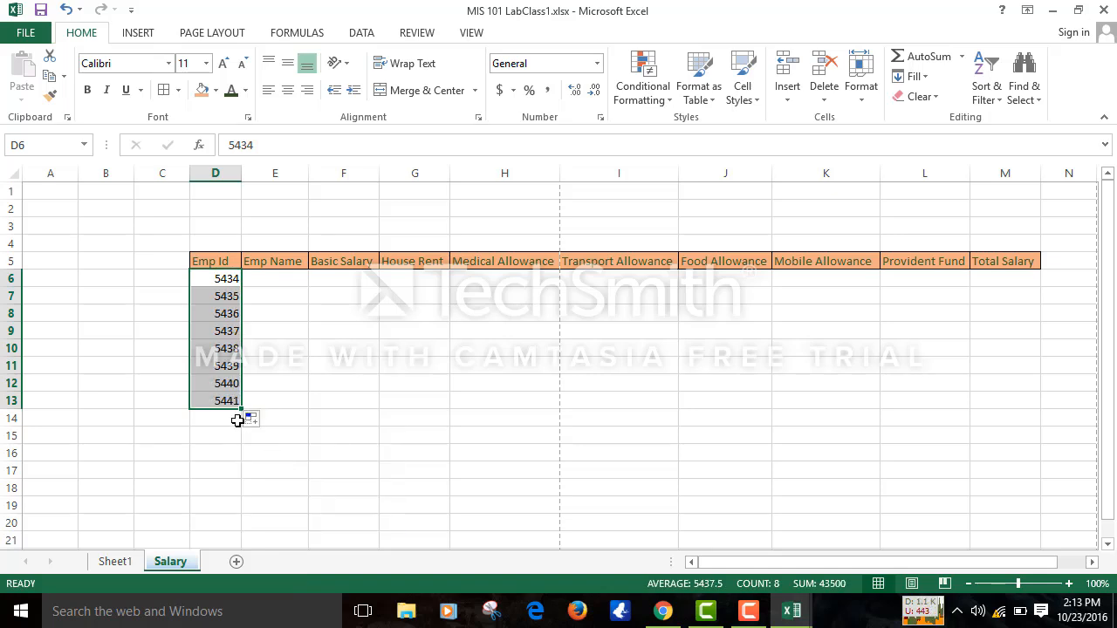
drag(241, 407, 245, 472)
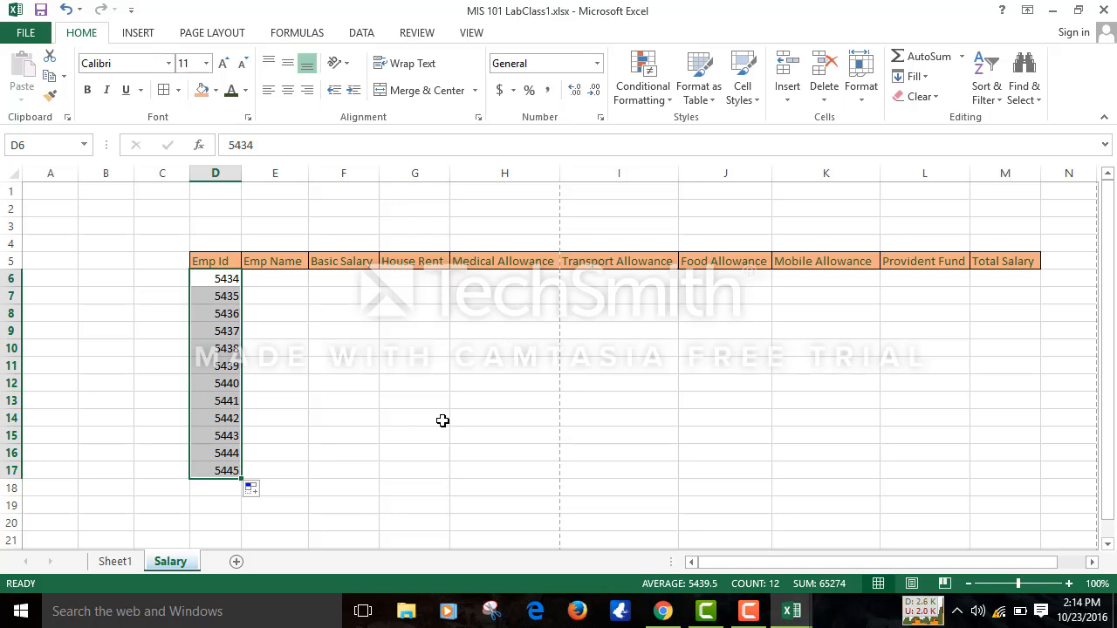
- Select D5:M17 and apply All Borders to every cell of the table
click(349, 361)
click(201, 256)
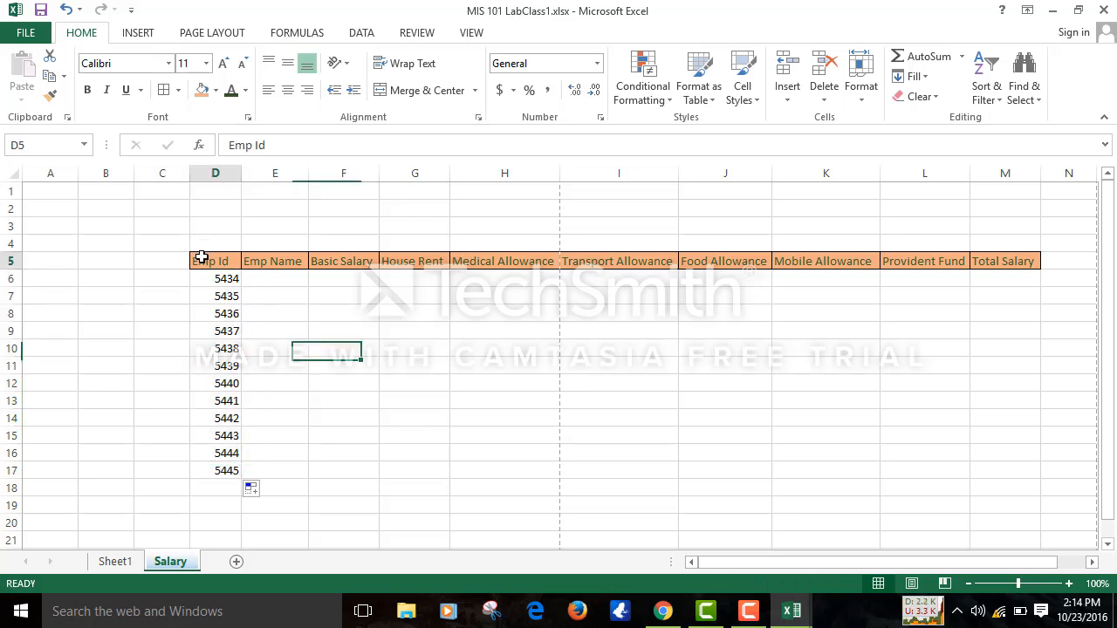
key(shift+Right)
key(shift+Right)
key(shift+Right)
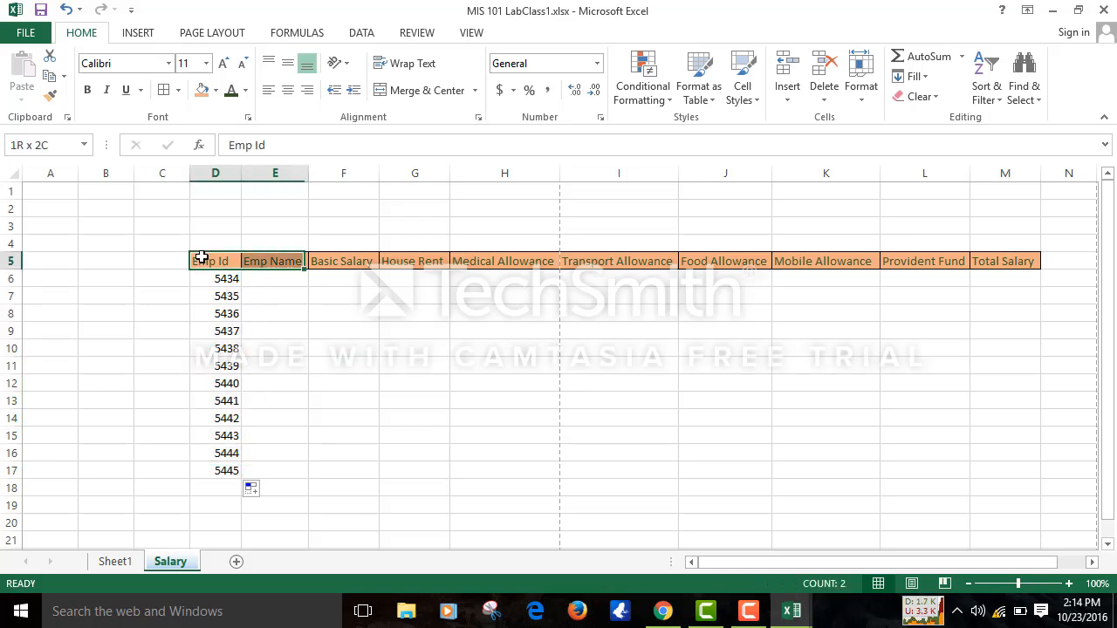
key(shift+Right)
key(shift+Right)
key(shift+Right)
key(shift+Right)
key(shift+Right)
key(shift+Right)
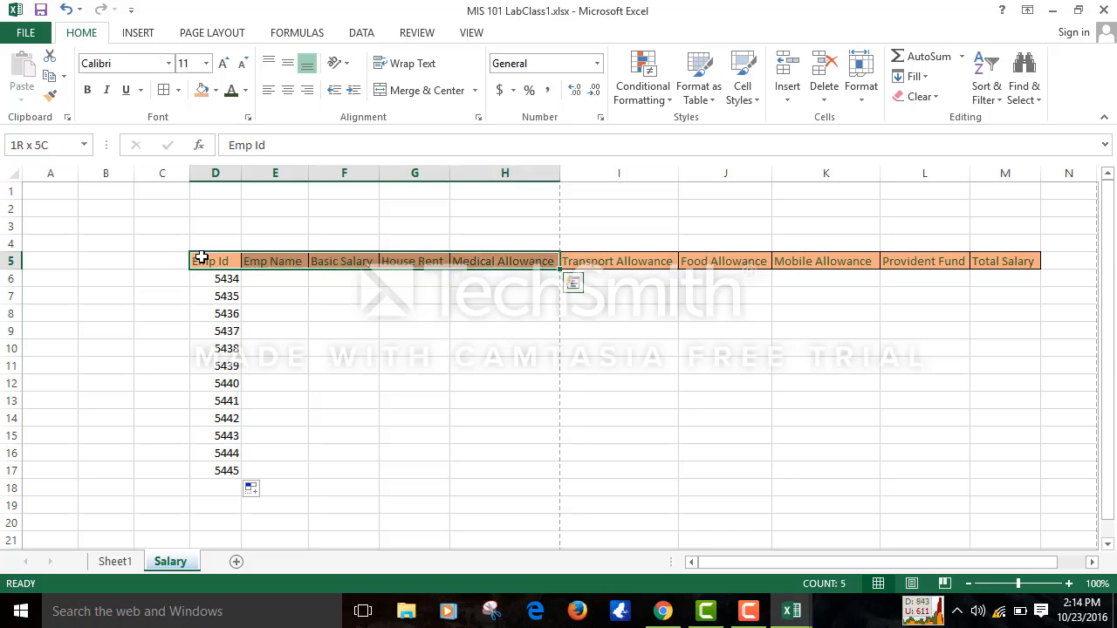
key(shift+Down)
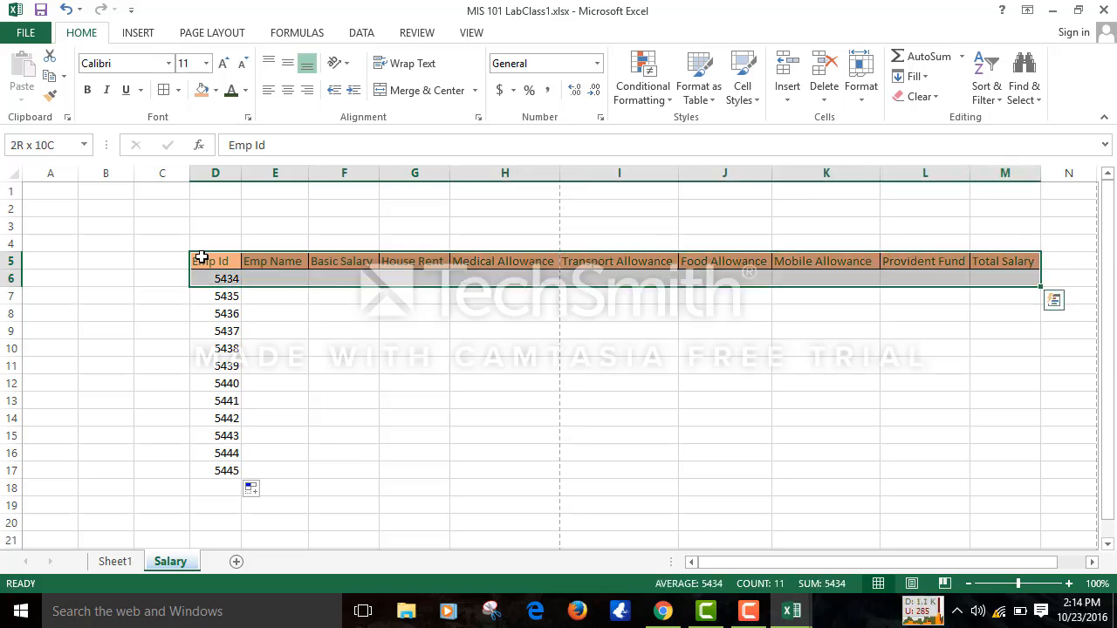
key(shift+Down)
key(shift+Down)
key(shift+Down)
key(shift+Down)
key(shift+Down)
key(shift+Down)
key(shift+Down)
key(shift+Down)
key(shift+Down)
key(shift+Down)
key(shift+Down)
key(shift+Down)
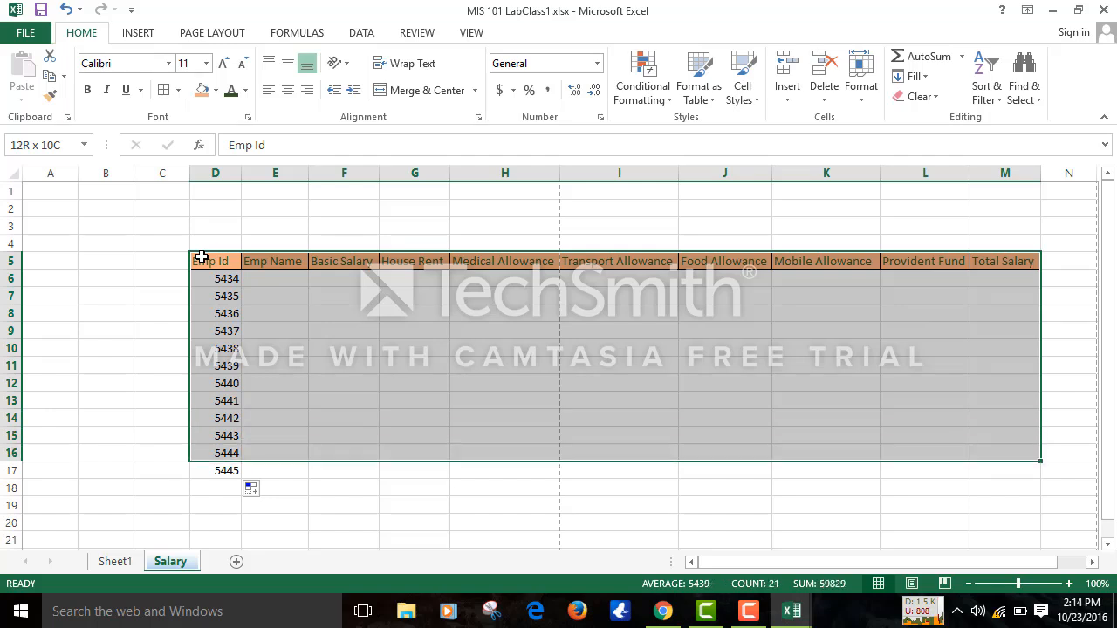
key(shift+Up)
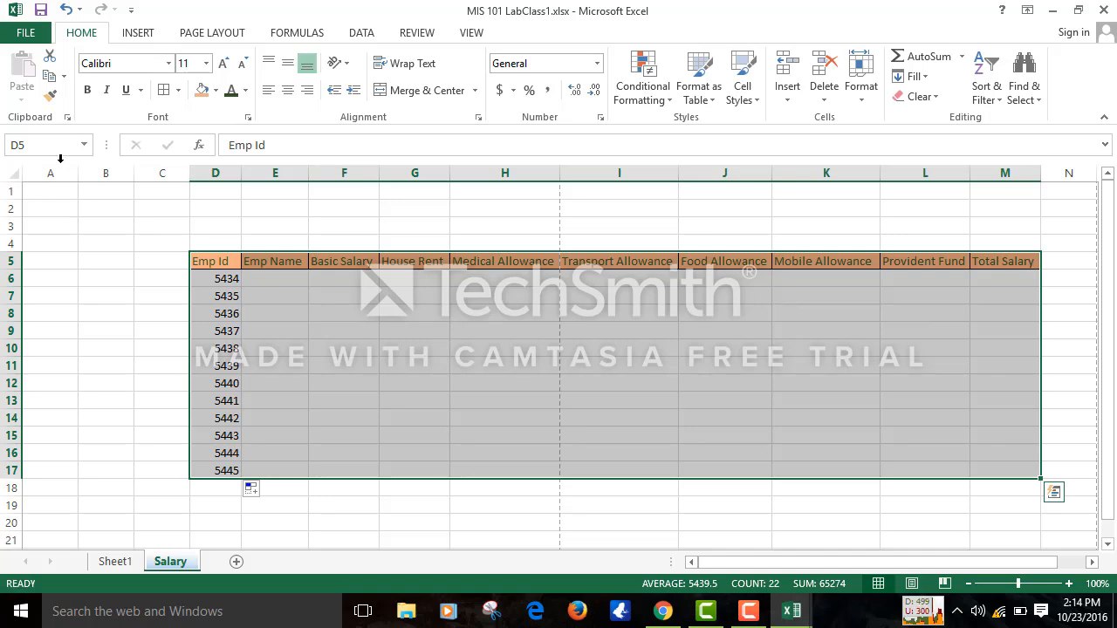
key(ctrl+1)
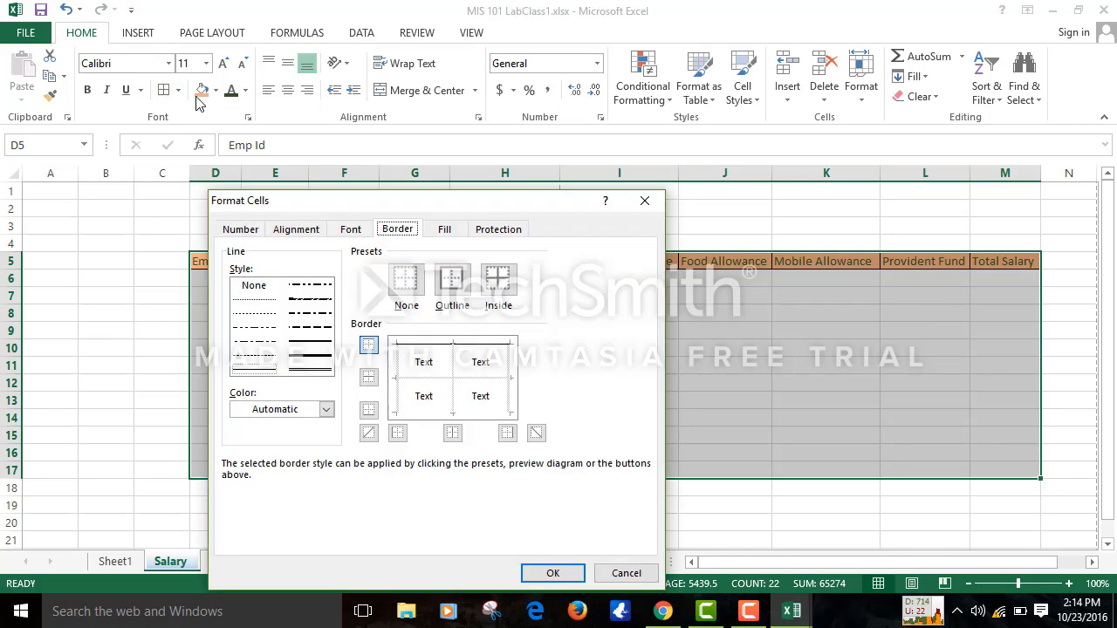
click(645, 202)
click(178, 90)
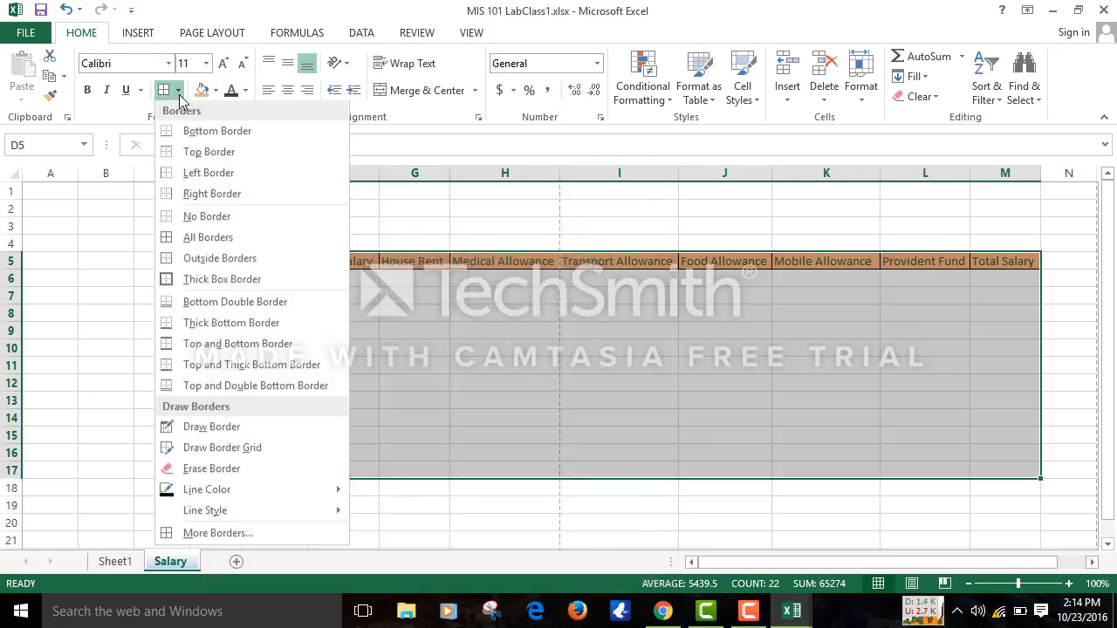
click(174, 247)
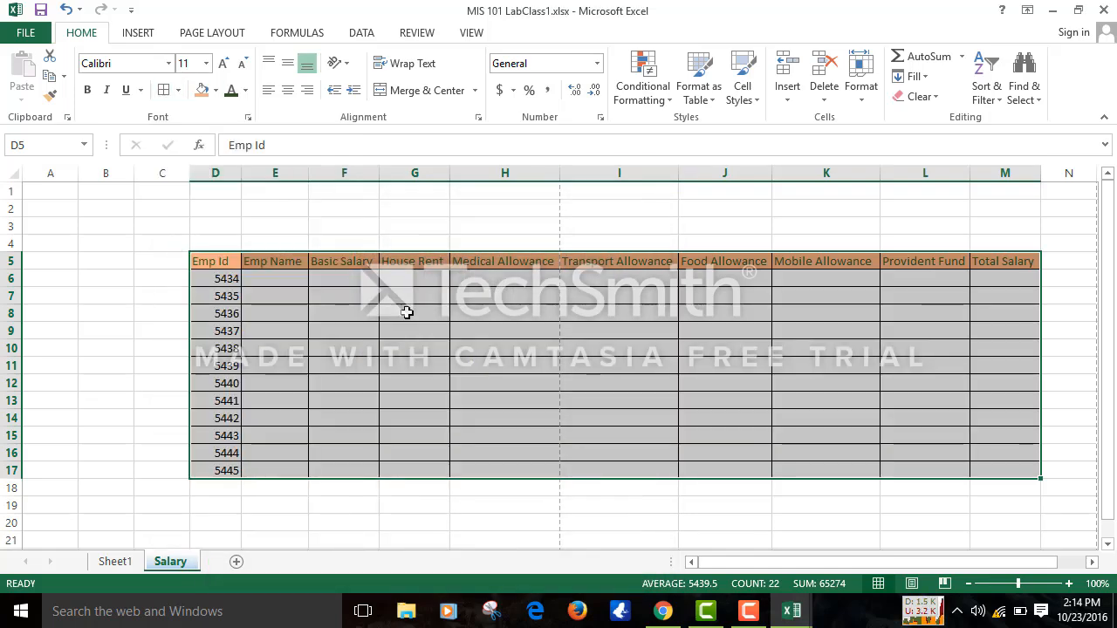
click(568, 394)
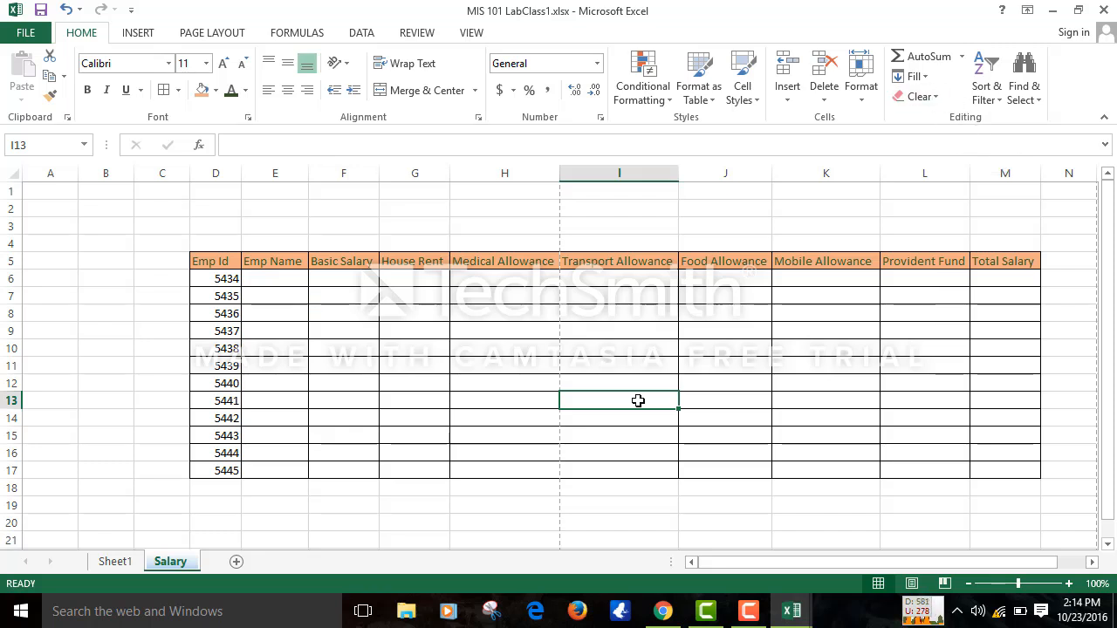
- Select the whole salary table D5:M17 starting from the Emp Id header
click(216, 266)
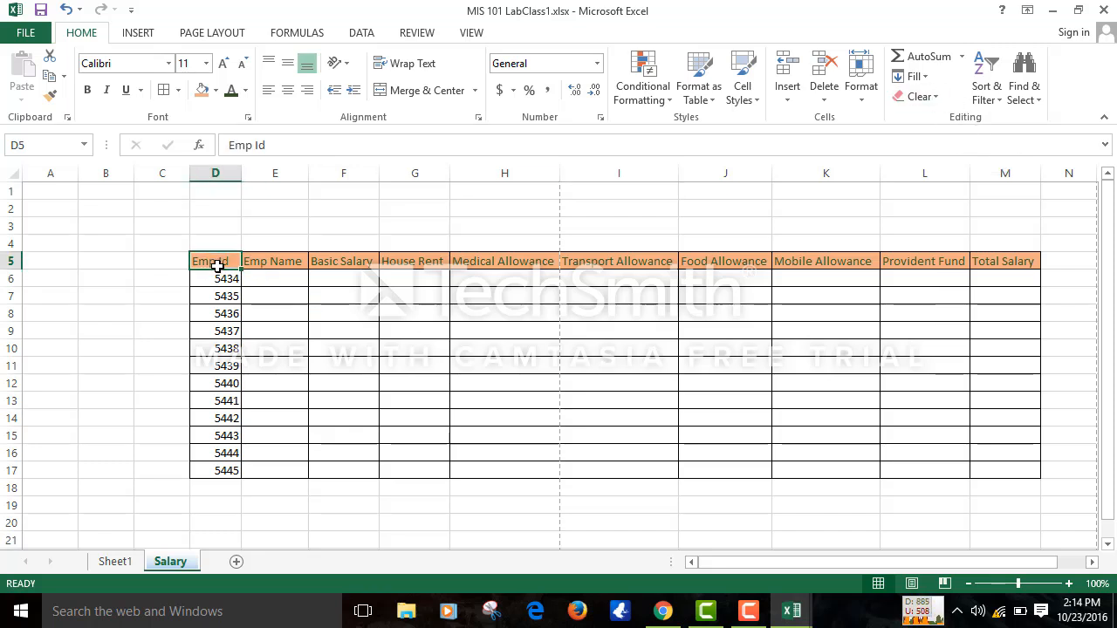
key(ctrl+shift+Right)
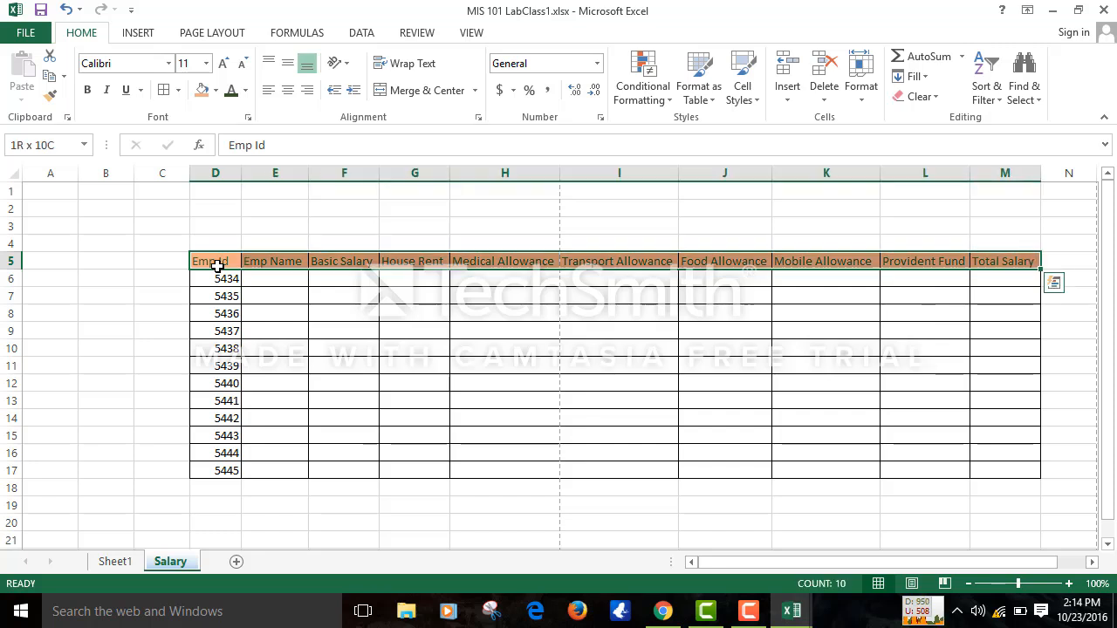
key(ctrl+shift+Down)
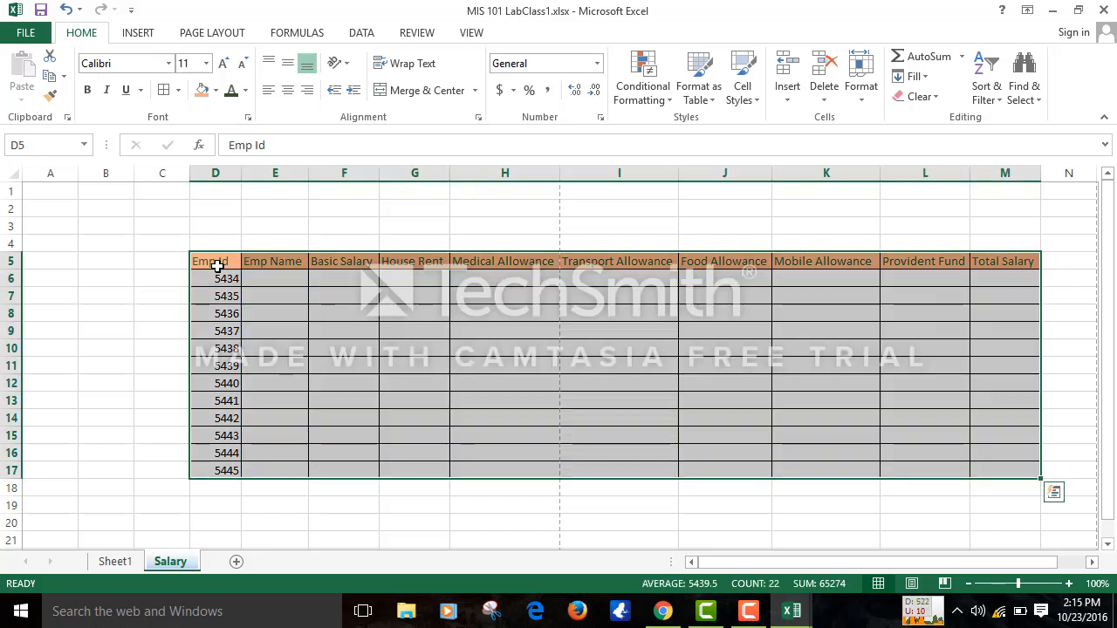
click(216, 265)
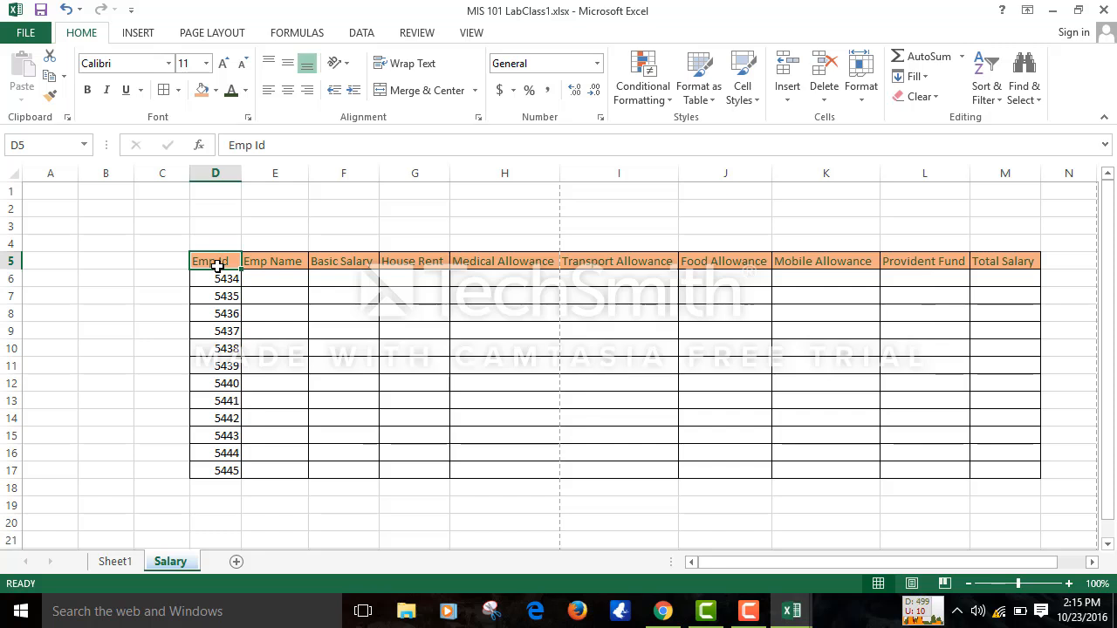
click(317, 383)
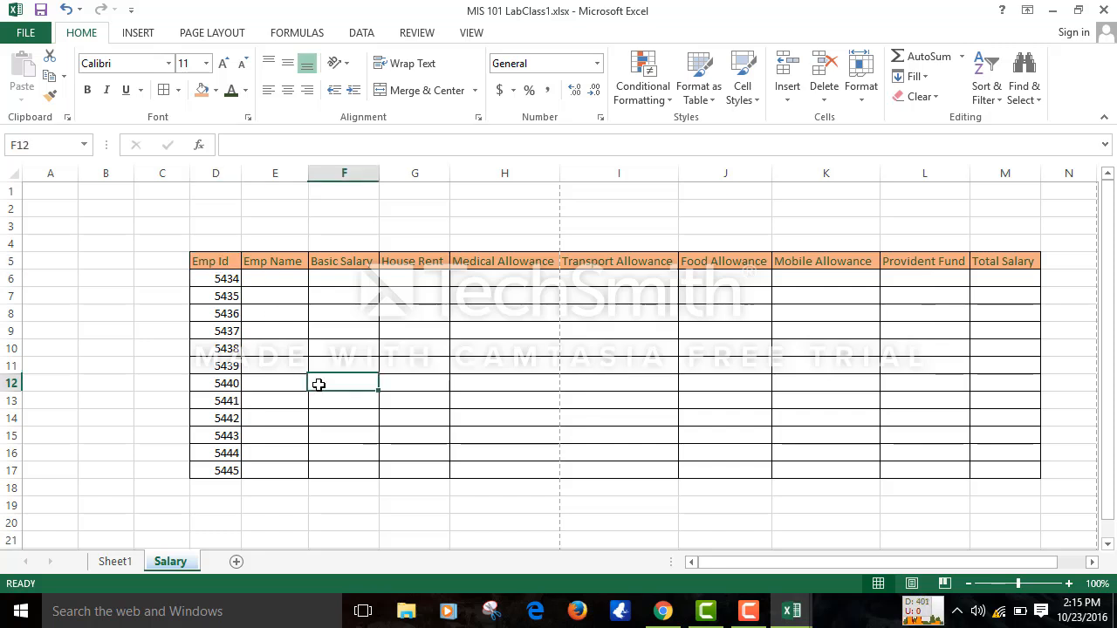
click(218, 261)
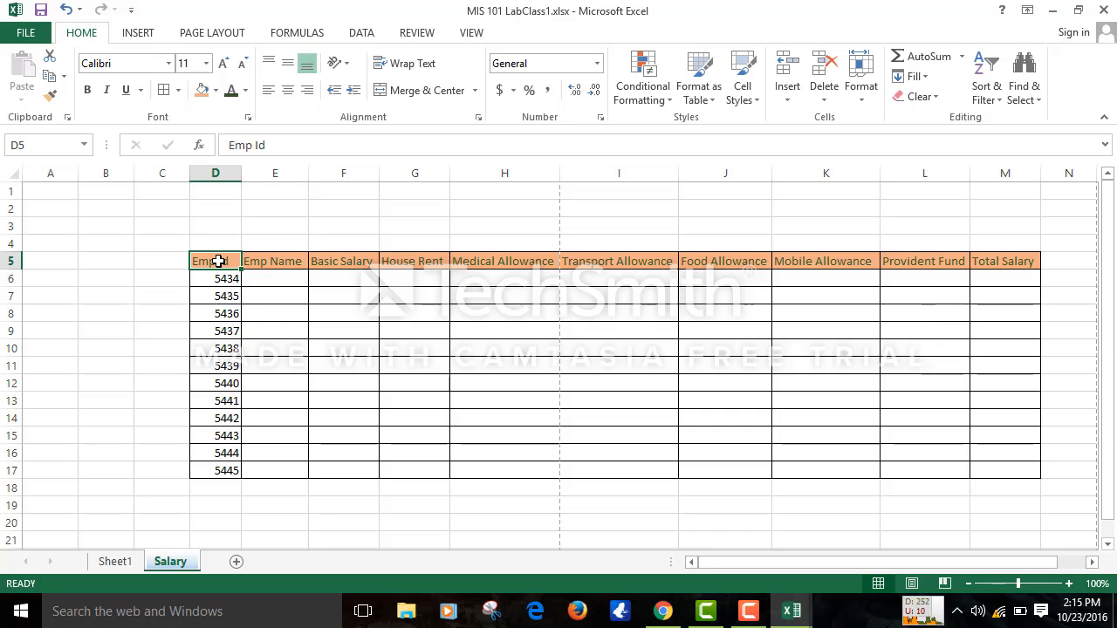
key(ctrl+shift+Right)
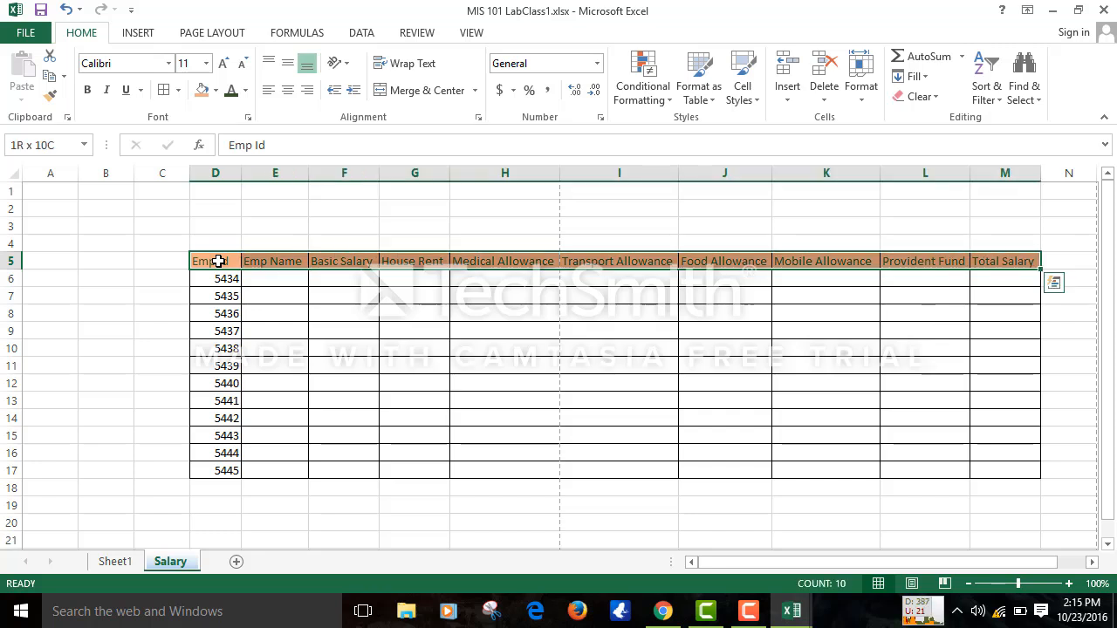
key(ctrl+shift+Down)
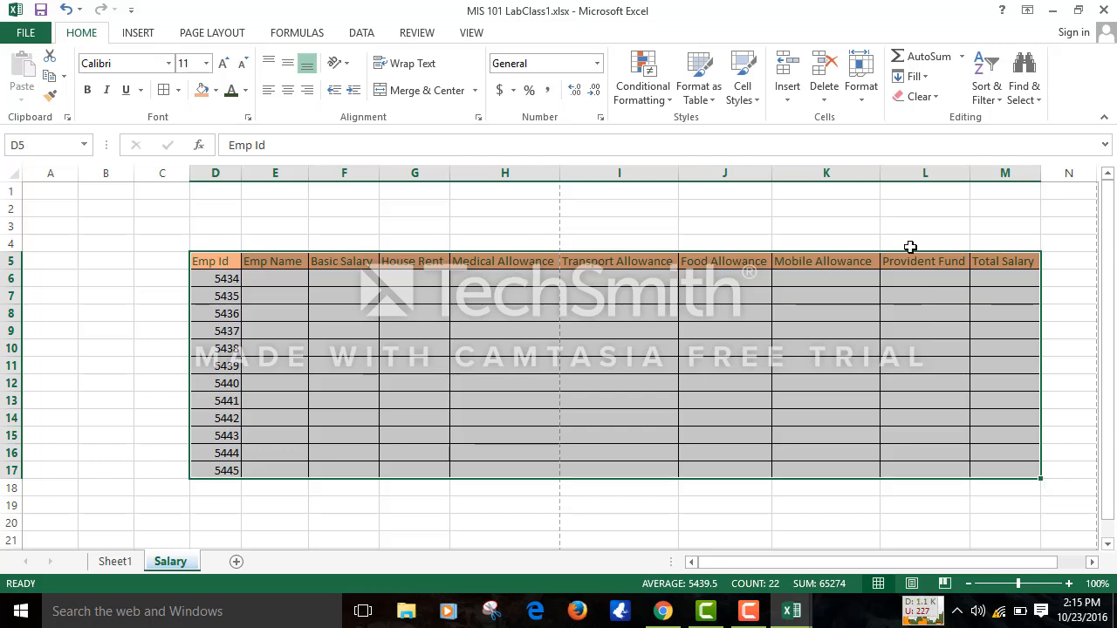
- Set the row height of the table rows 5 to 17 to 20
click(864, 91)
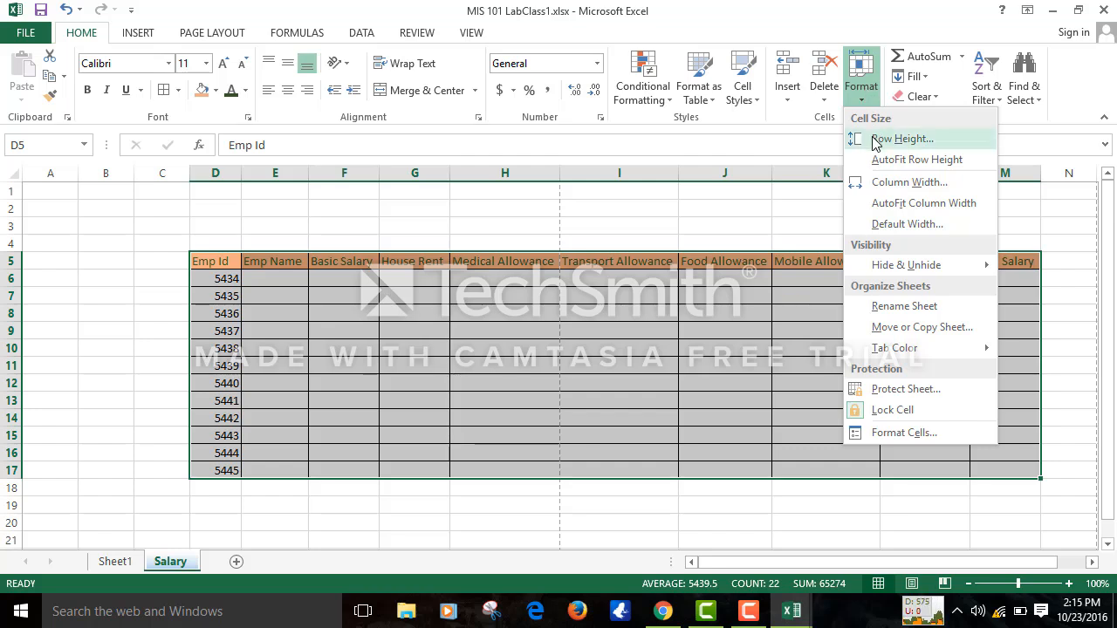
click(902, 138)
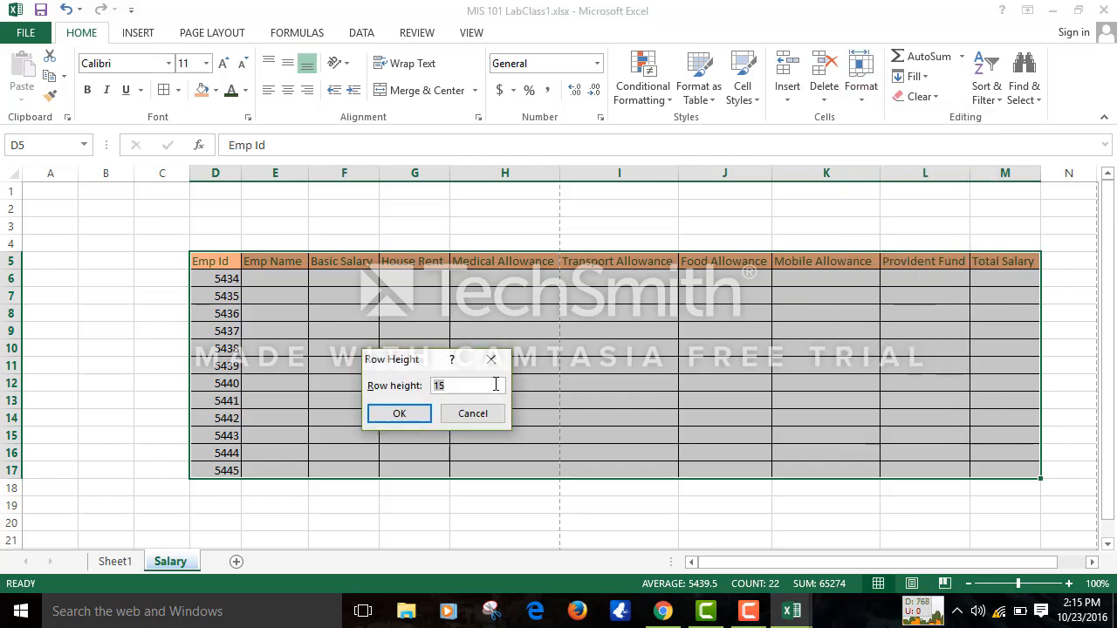
click(486, 386)
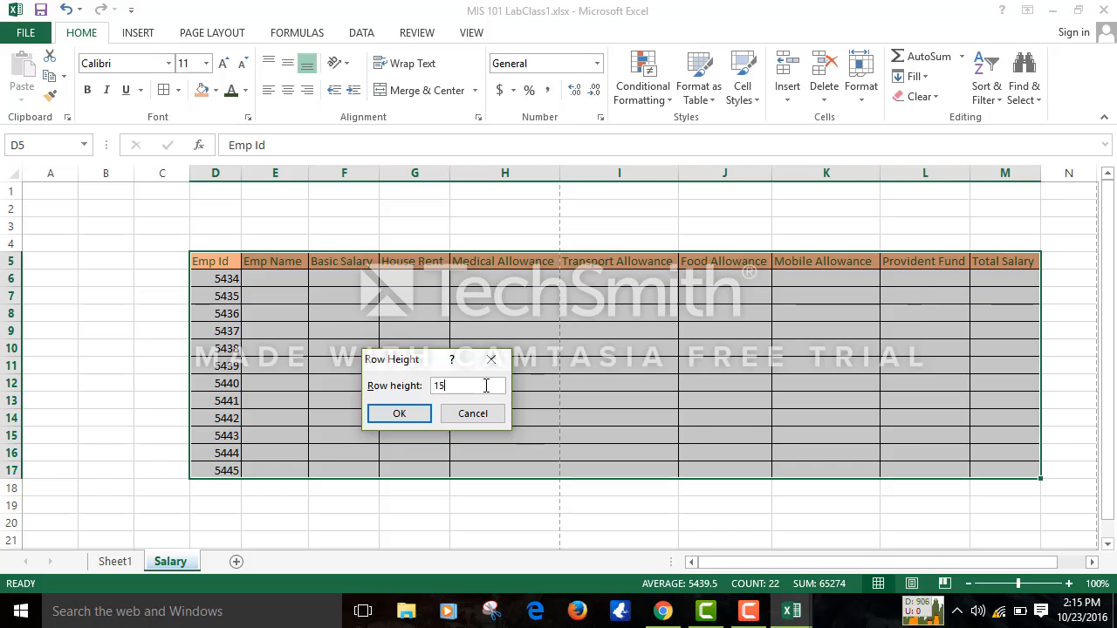
key(BackSpace)
key(BackSpace)
click(392, 418)
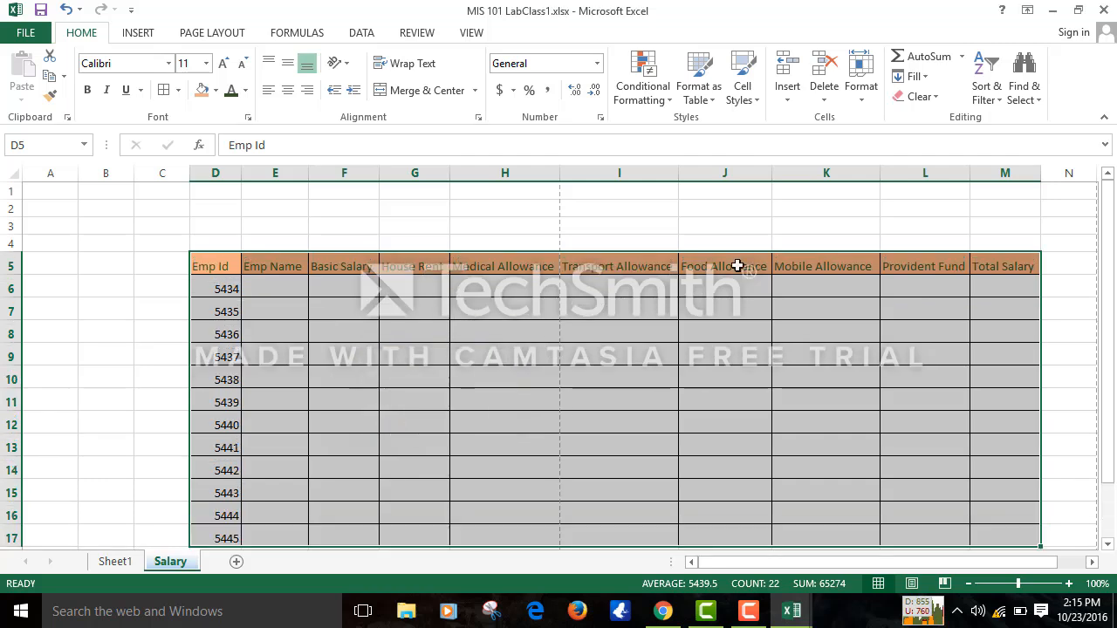
- Set columns D to M to a uniform column width of 15
click(858, 98)
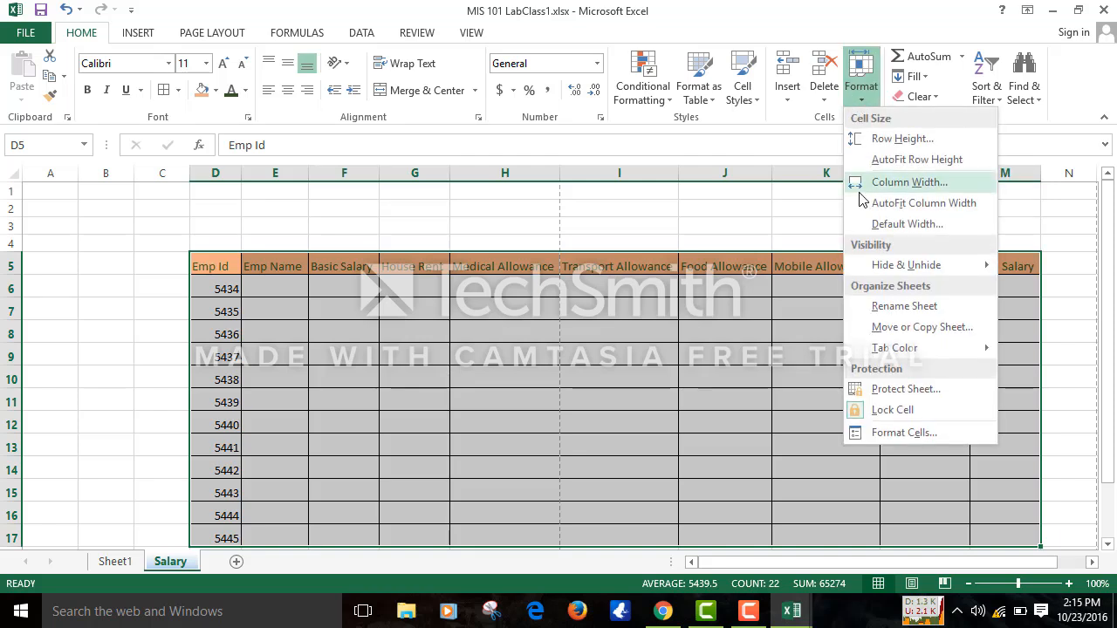
click(884, 183)
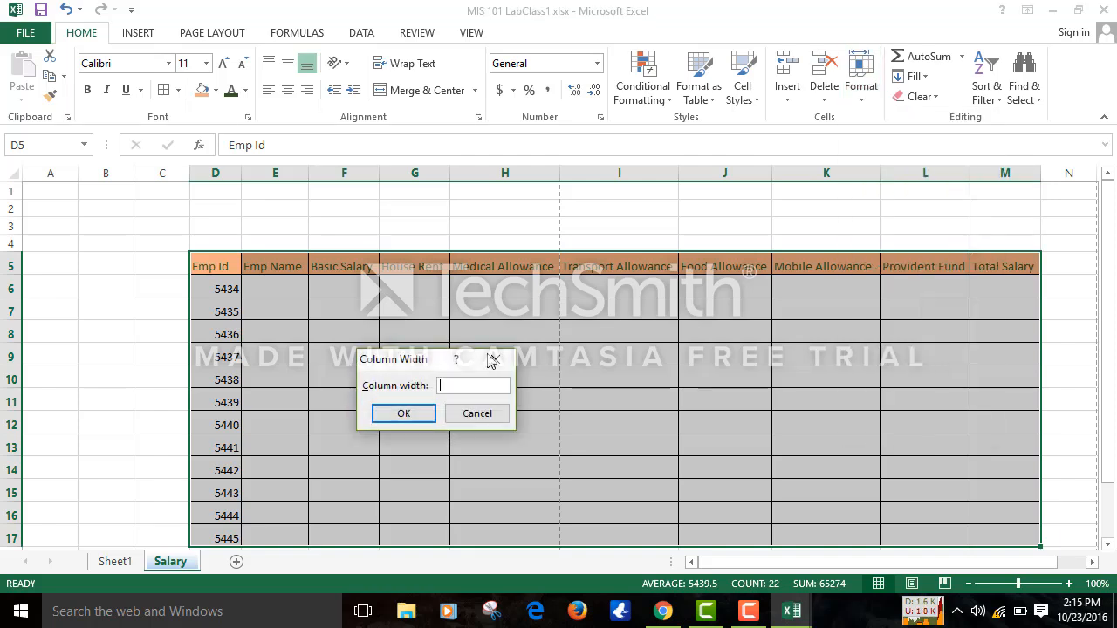
text(15)
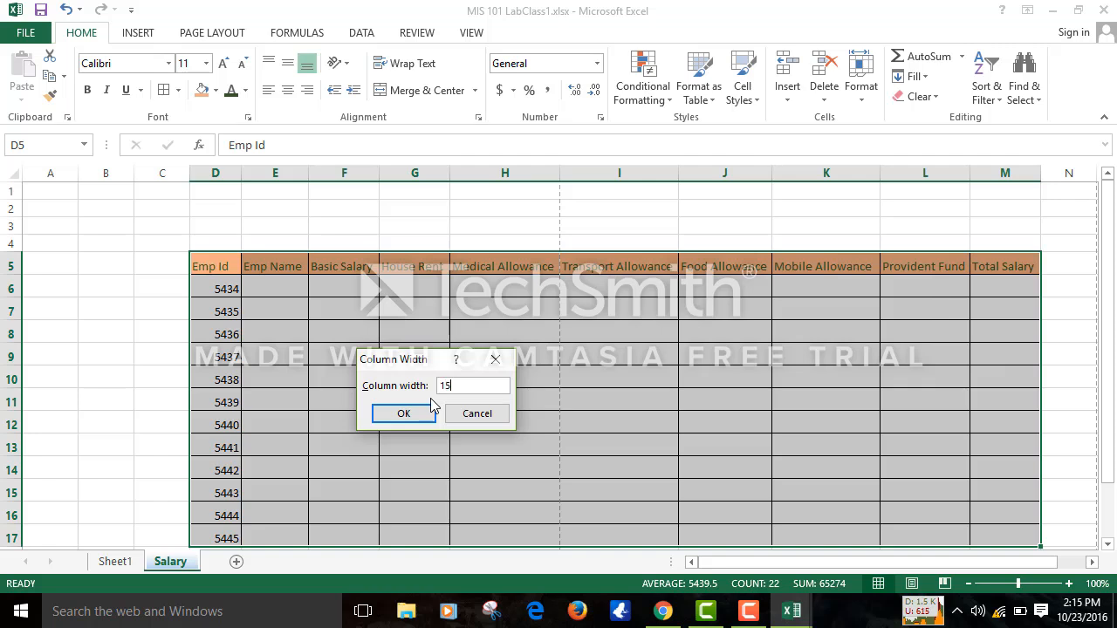
key(Return)
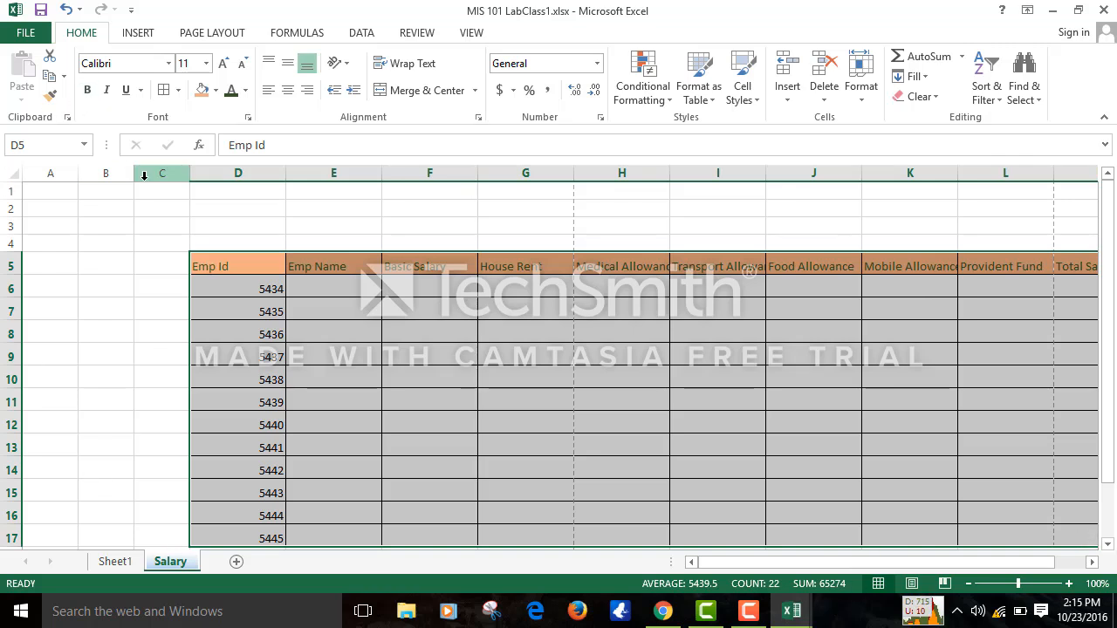
- Delete empty columns B and C, shifting the table to B5:K17
drag(143, 176, 112, 179)
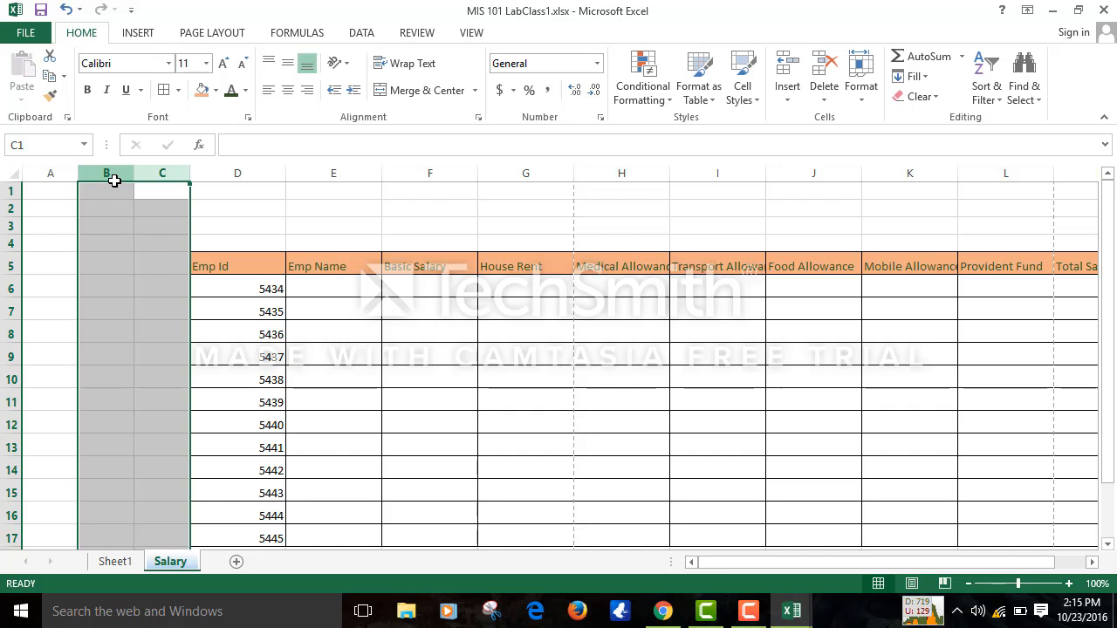
right_click(113, 179)
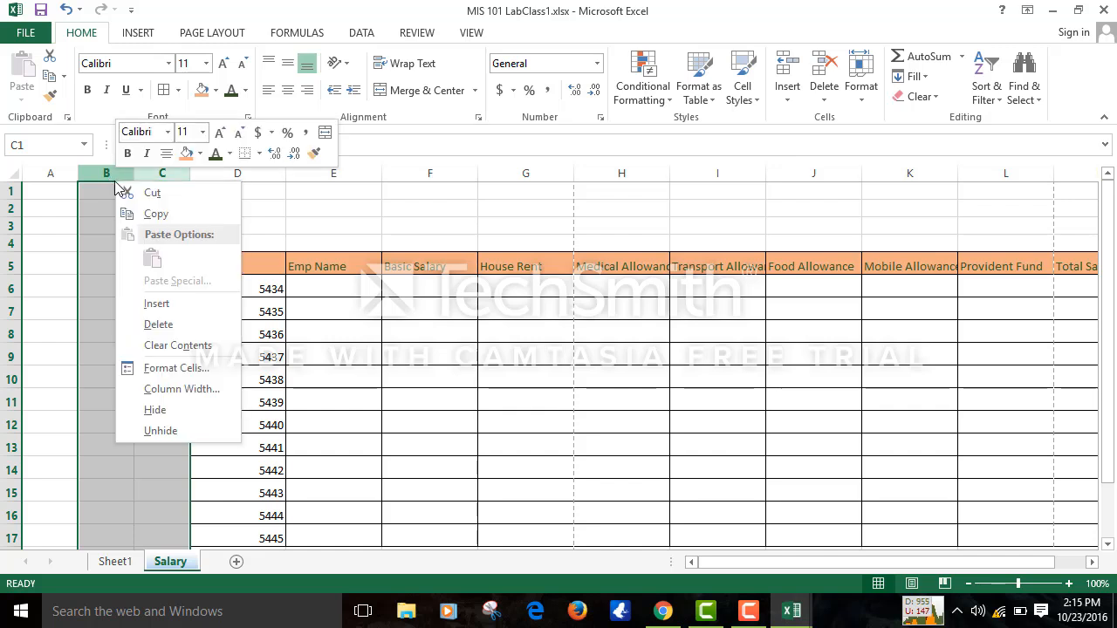
click(169, 330)
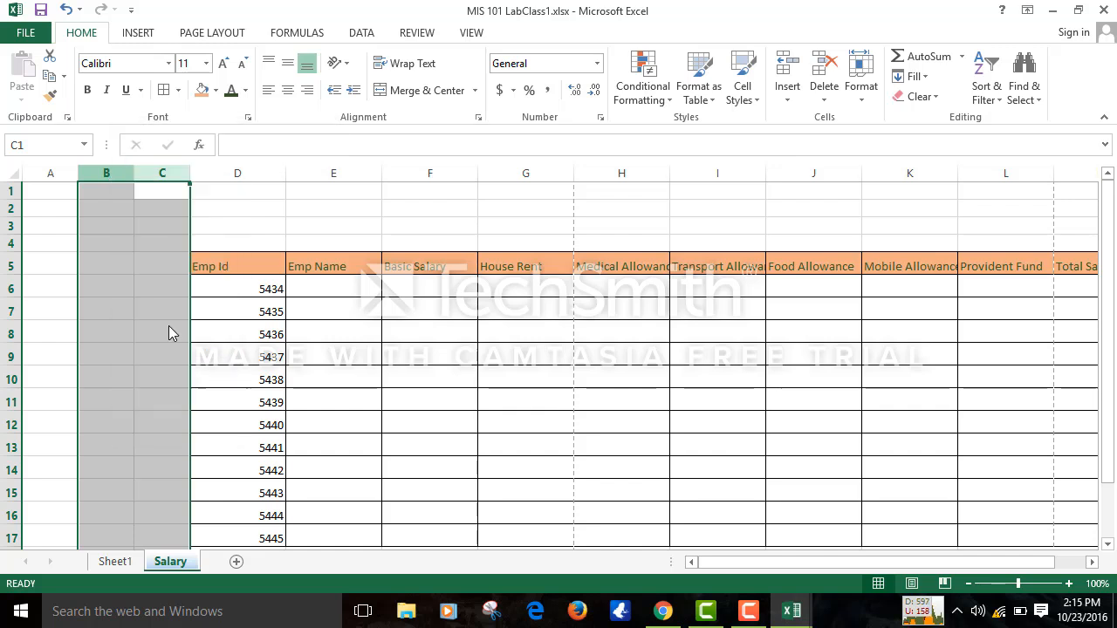
click(536, 414)
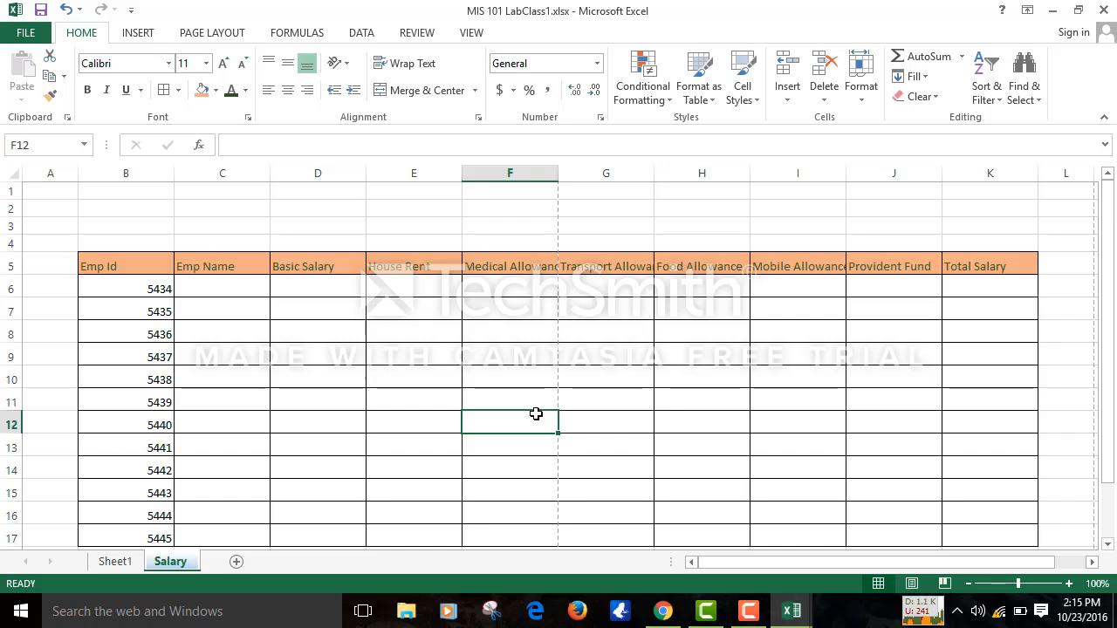
key(Up)
key(Up)
key(Up)
key(Up)
key(Up)
key(Up)
key(Up)
key(Up)
key(Up)
key(Up)
key(Up)
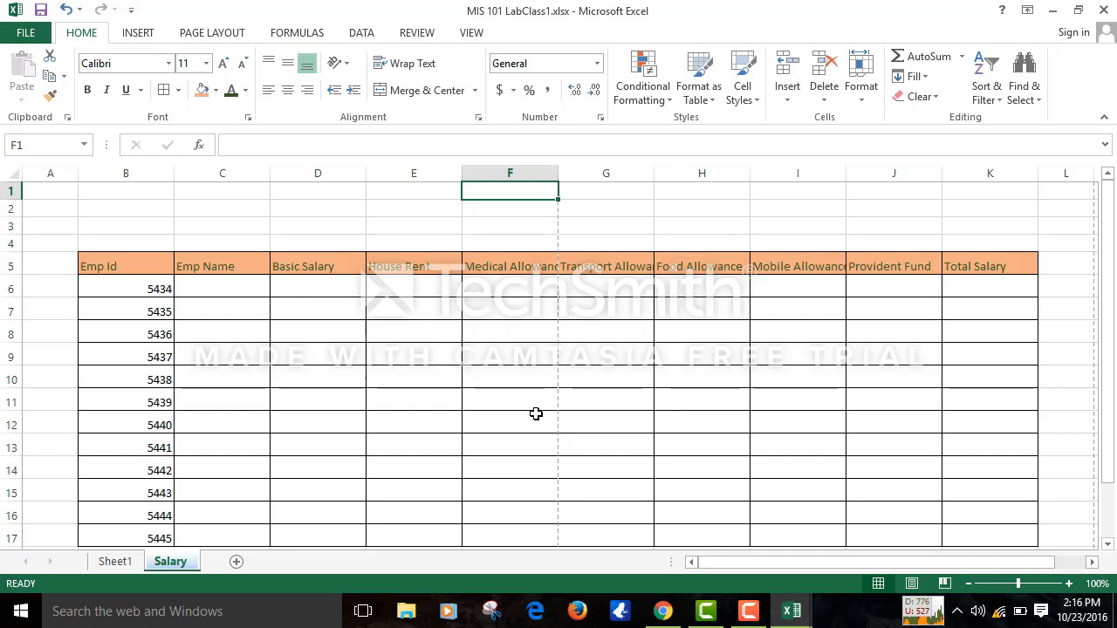
key(Down)
key(Down)
key(Down)
key(Down)
key(Down)
key(Down)
key(Down)
key(Down)
key(Down)
key(Down)
key(Down)
key(Down)
key(Down)
key(Down)
key(Down)
key(Down)
key(Down)
key(Down)
key(Down)
key(Down)
key(Down)
key(Down)
key(Down)
key(Down)
key(Down)
key(Down)
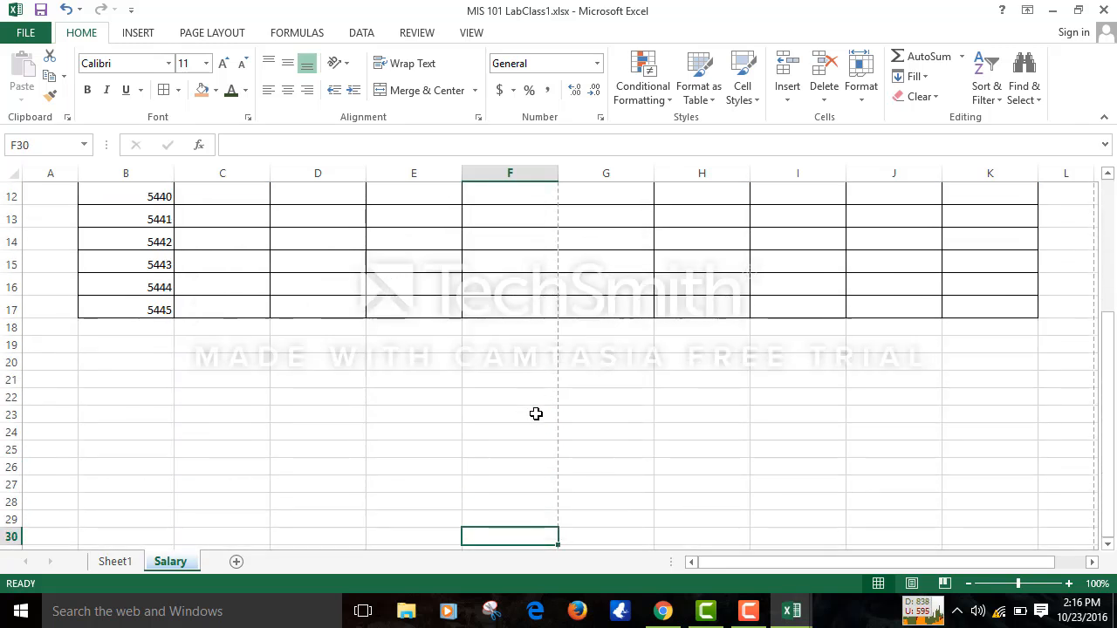
key(Up)
key(Up)
key(Up)
key(Up)
key(Up)
key(Up)
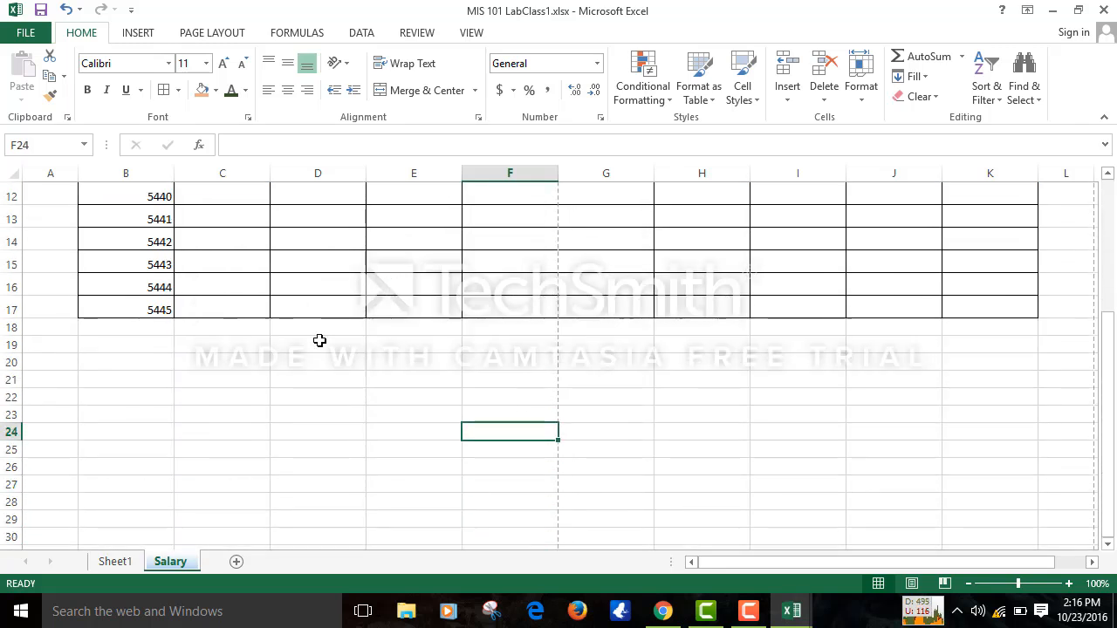
click(297, 314)
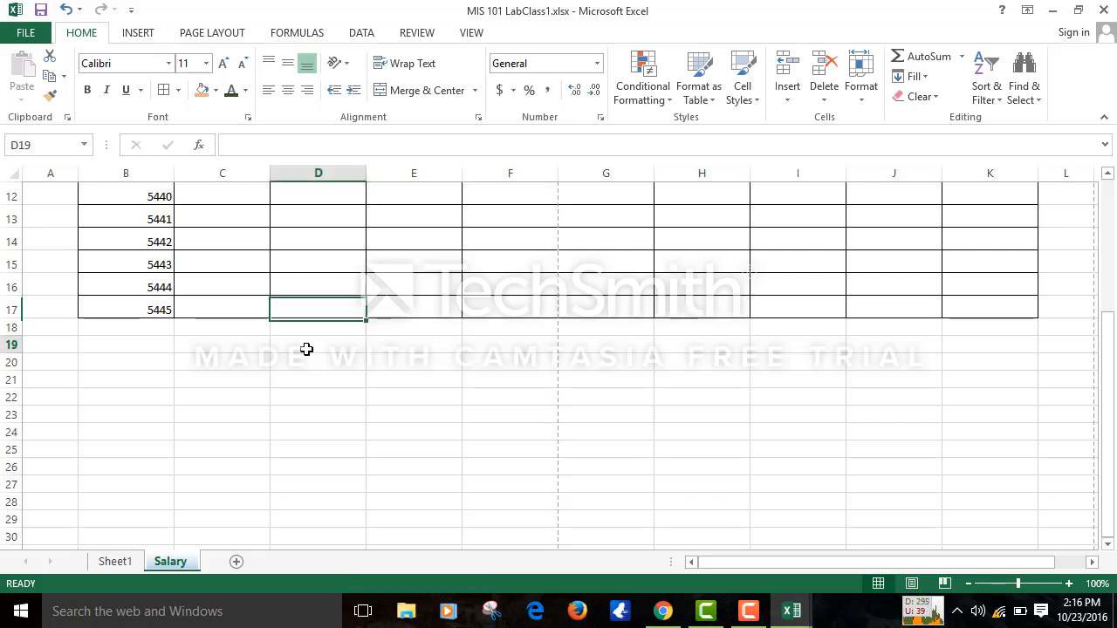
click(304, 347)
click(317, 302)
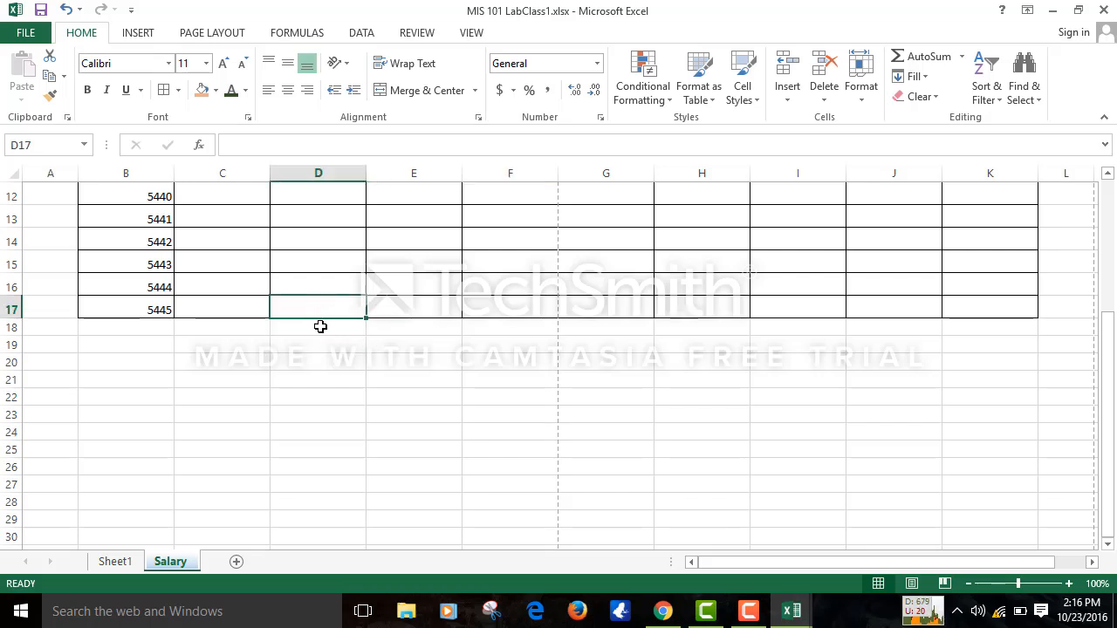
click(319, 340)
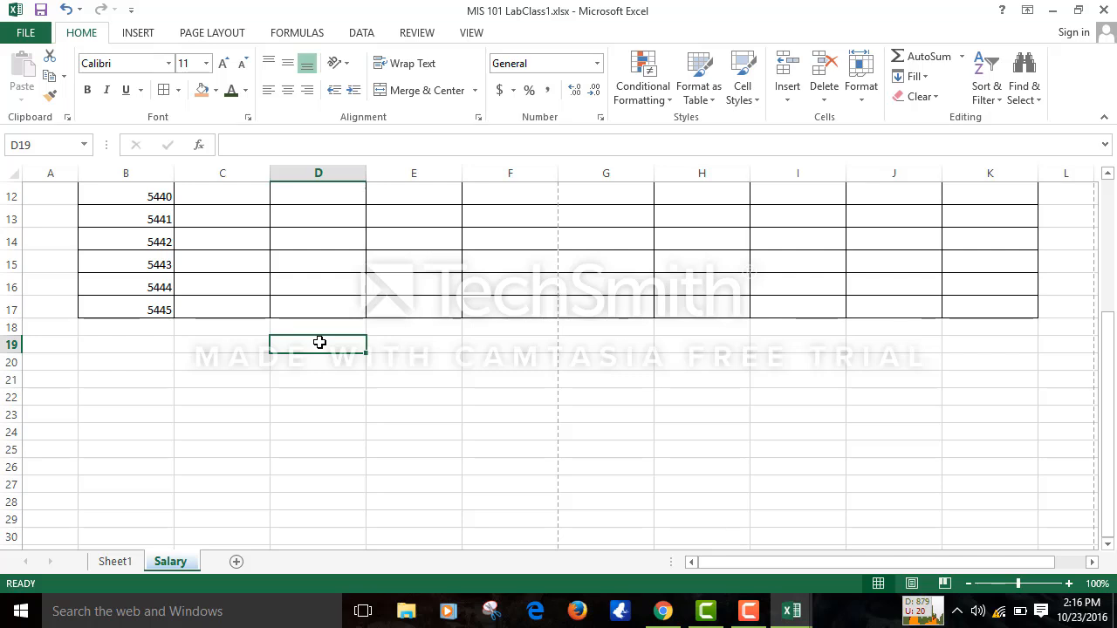
key(Up)
key(Up)
key(Up)
key(Up)
key(Up)
key(Up)
key(Up)
key(Up)
key(Up)
key(Up)
key(Up)
key(Up)
key(Up)
key(Up)
key(Up)
key(Up)
key(Up)
key(Up)
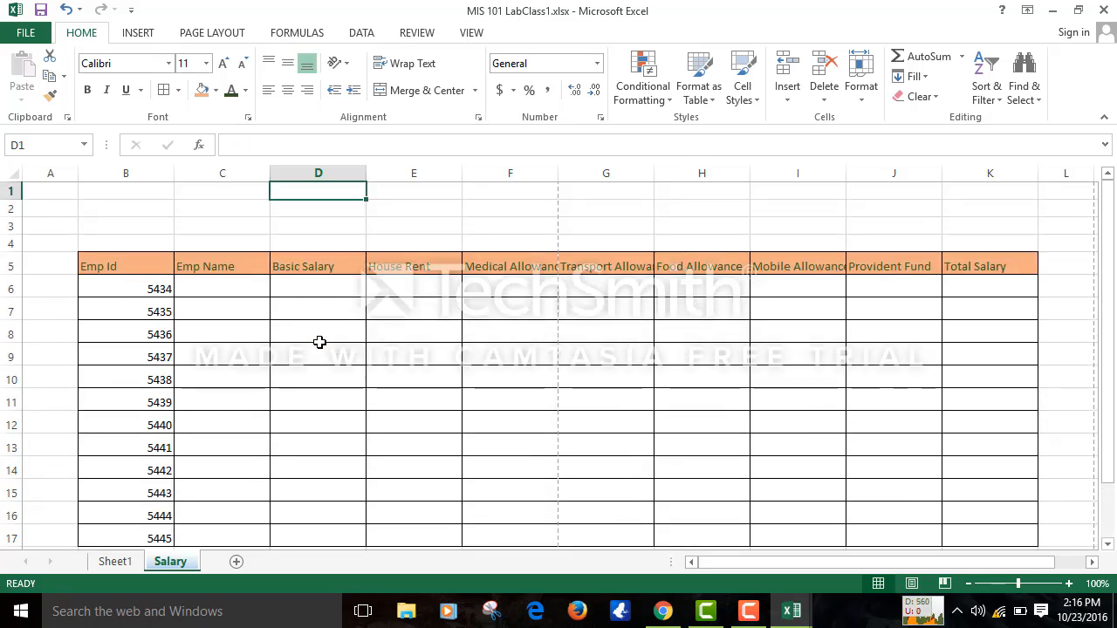
key(Down)
key(Down)
key(Down)
key(Down)
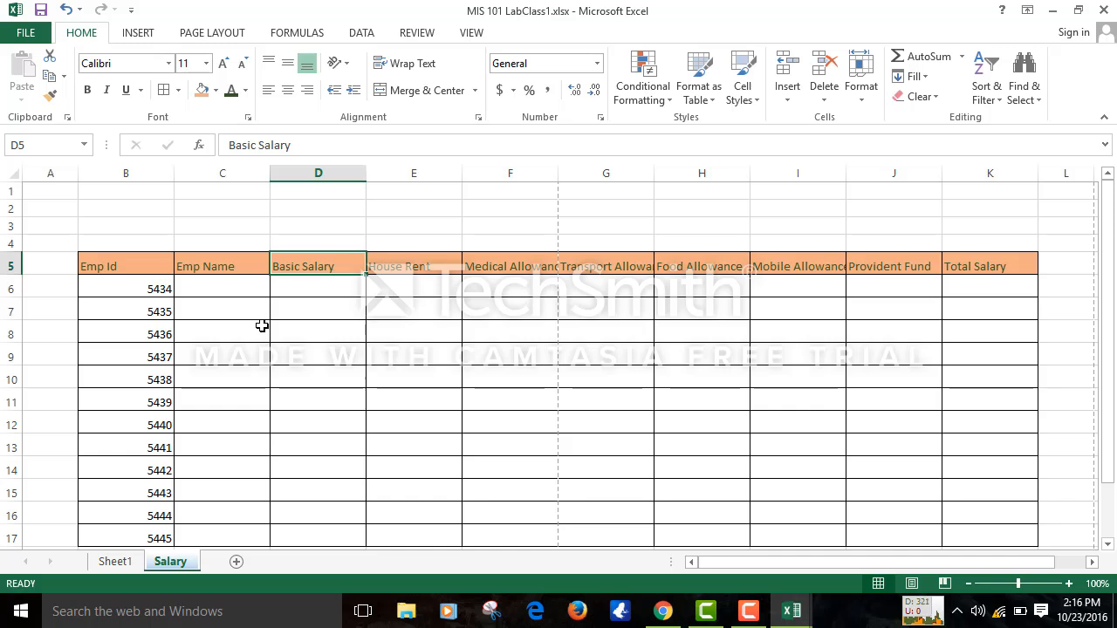
- AutoFit columns F–I to the Medical, Transport, Food and Mobile Allowance headers
double_click(559, 166)
double_click(667, 168)
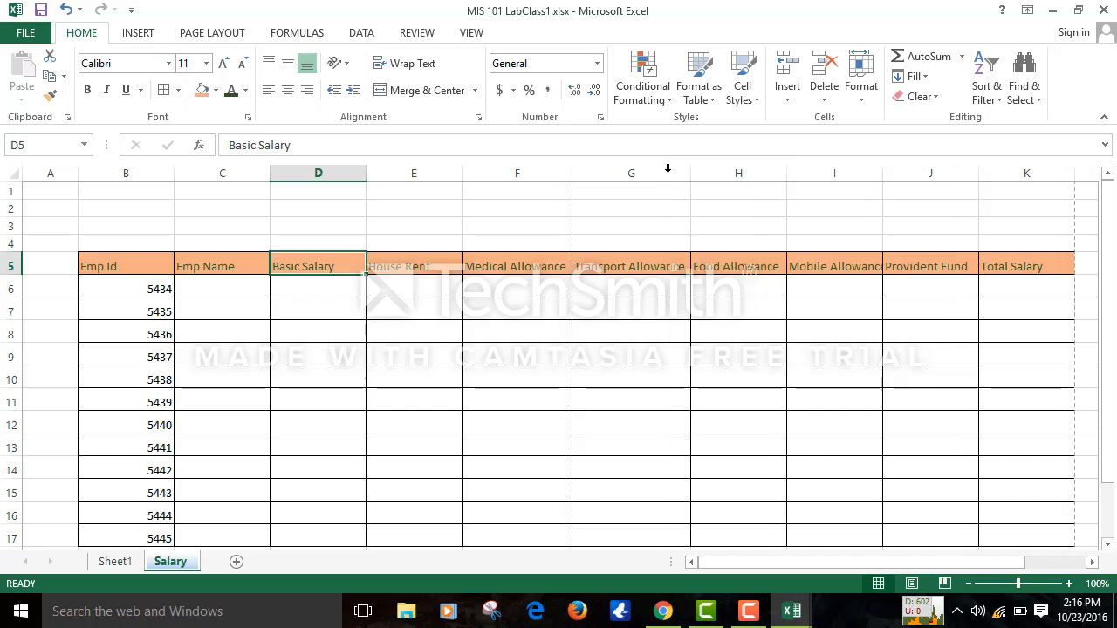
double_click(785, 168)
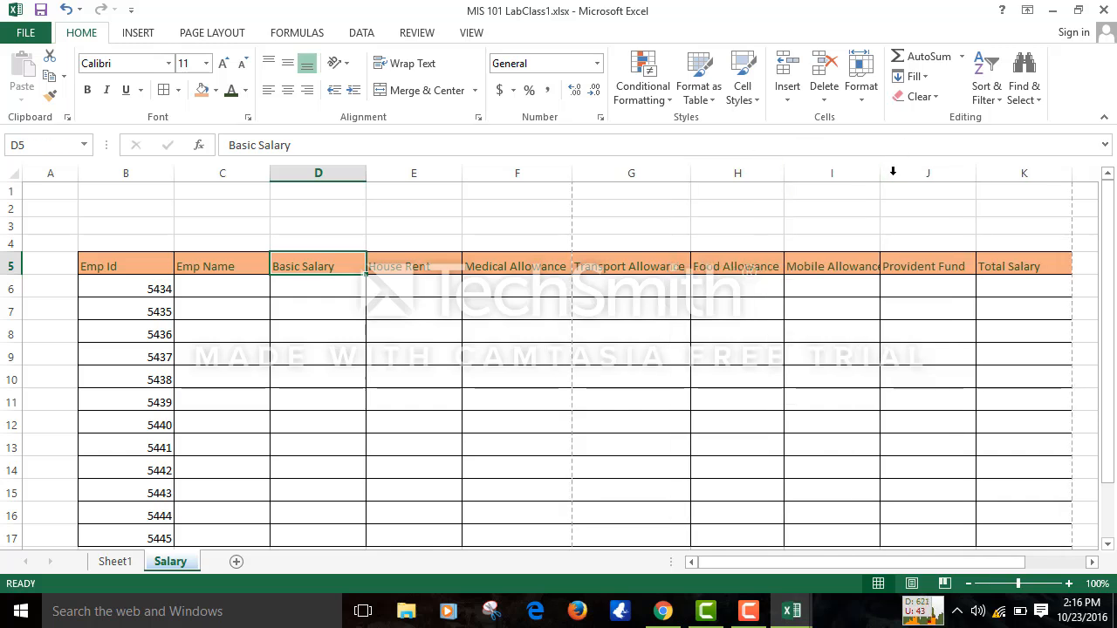
double_click(879, 178)
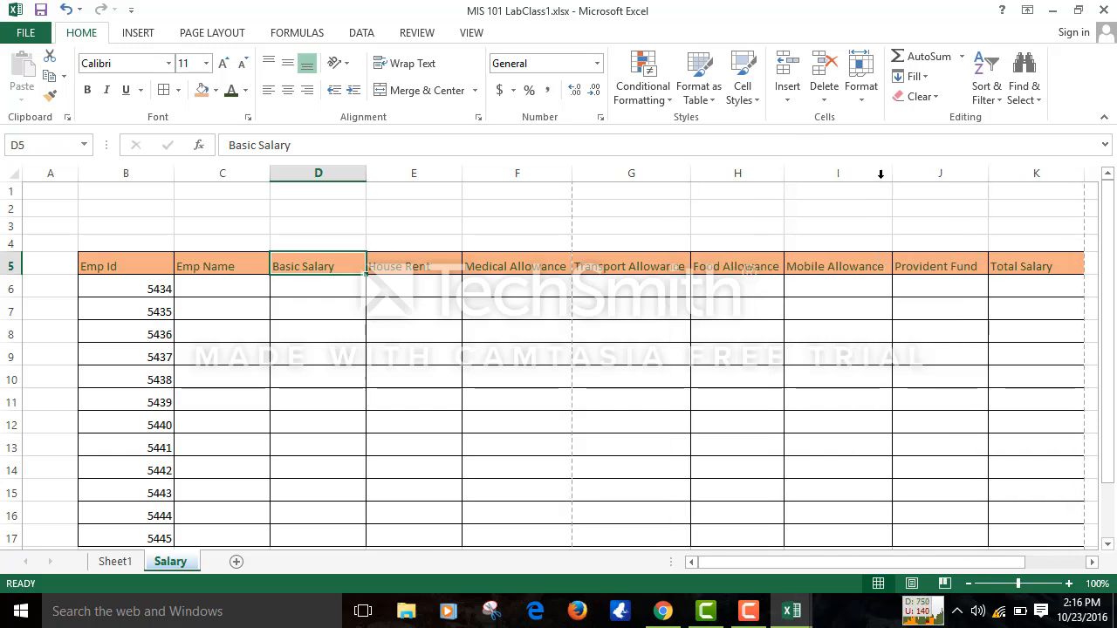
click(116, 263)
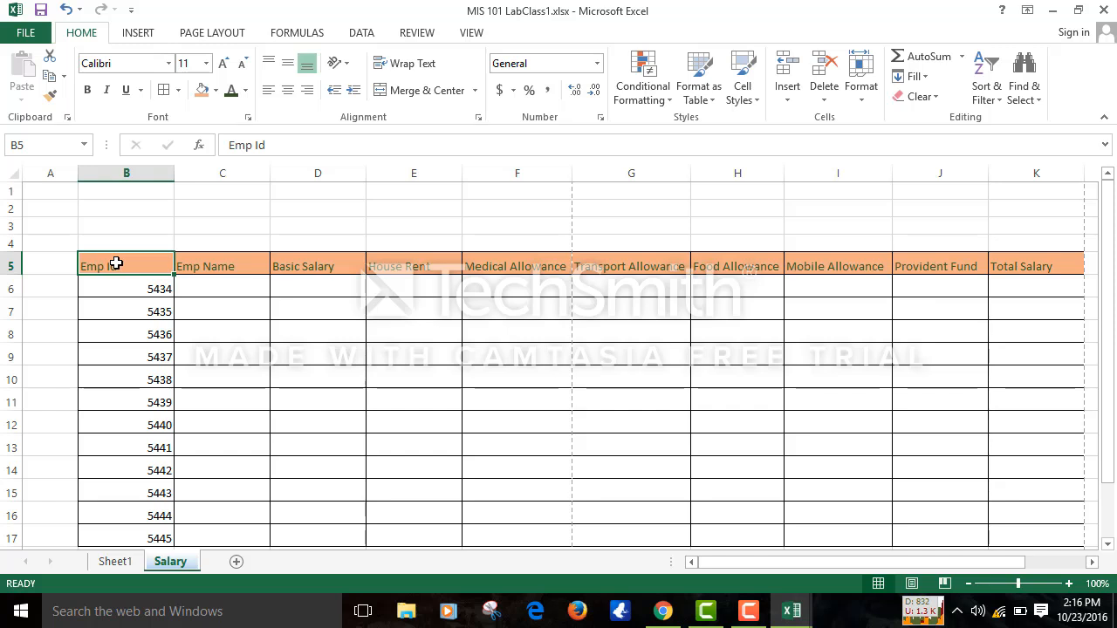
- Center the B5:K5 header labels with Middle Align and horizontal Center
key(shift+Right)
key(shift+Right)
key(shift+Right)
key(shift+Right)
key(shift+Right)
key(shift+Right)
key(shift+Right)
key(shift+Right)
key(shift+Right)
key(shift+Right)
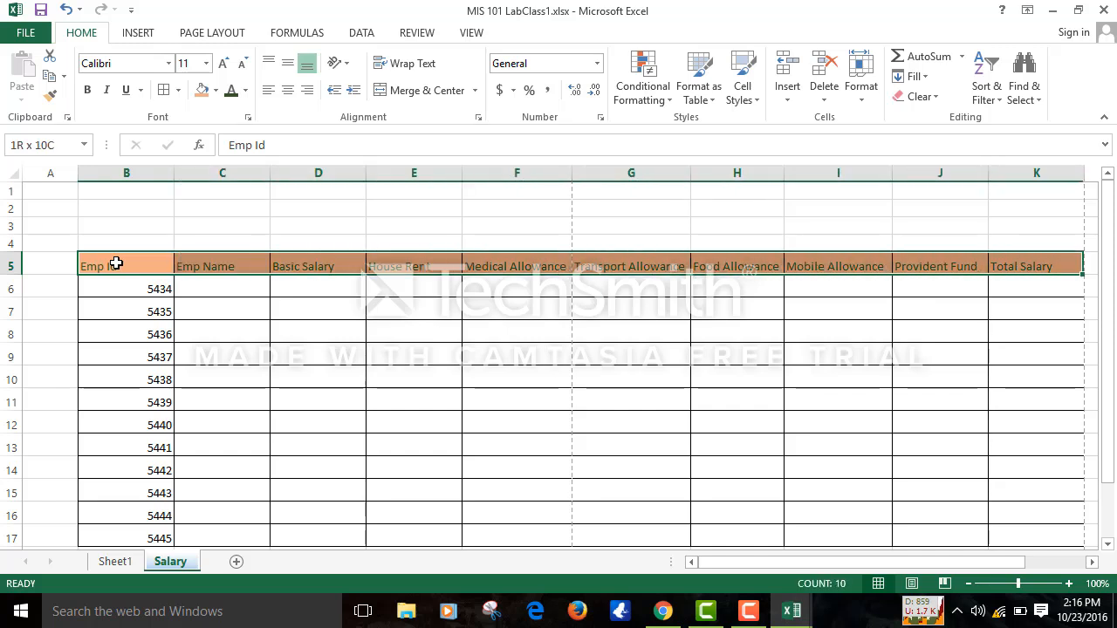
key(shift+Left)
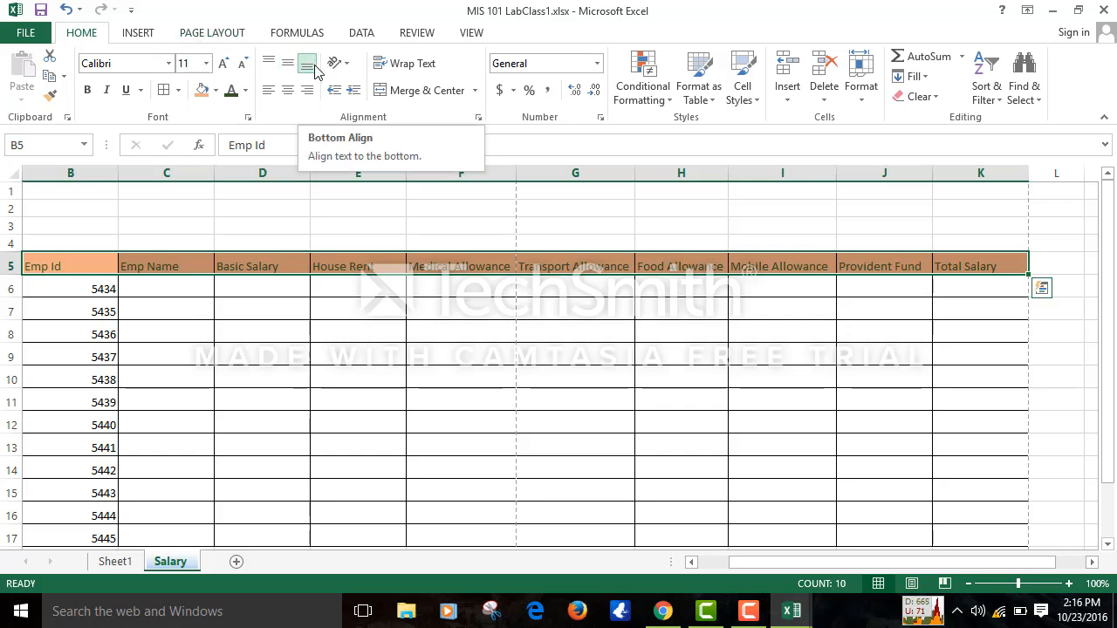
click(271, 64)
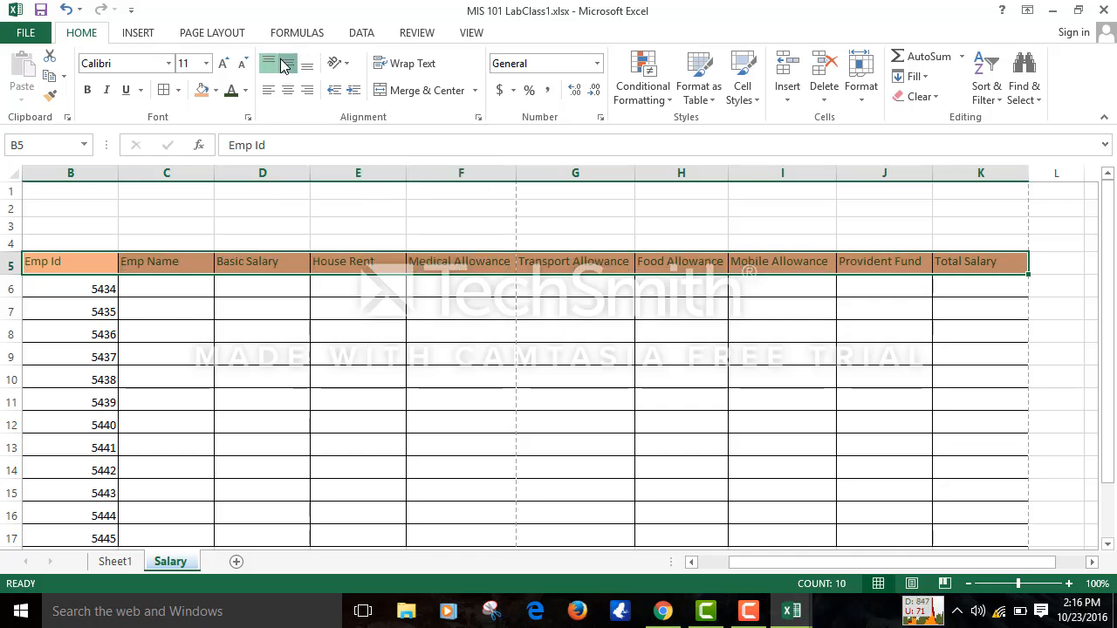
click(286, 65)
click(269, 95)
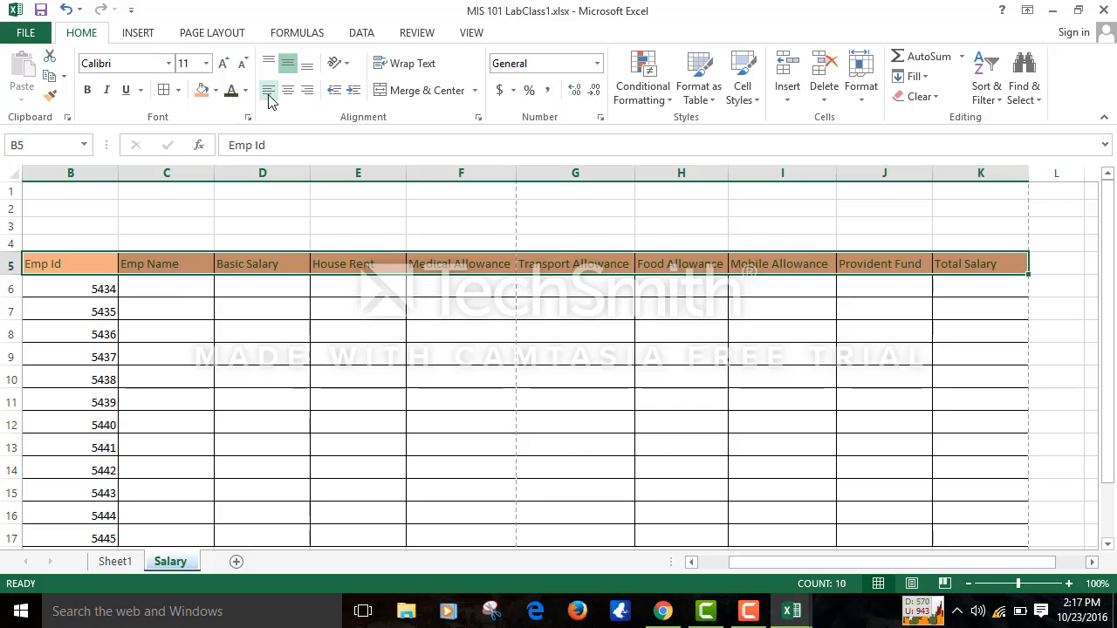
click(287, 94)
click(287, 93)
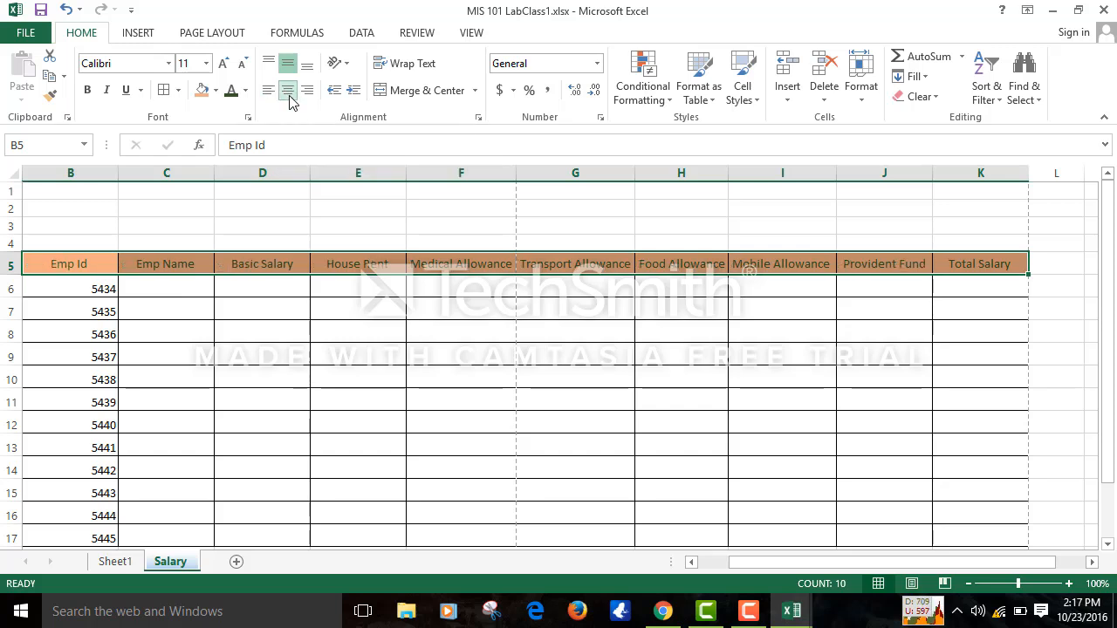
click(315, 98)
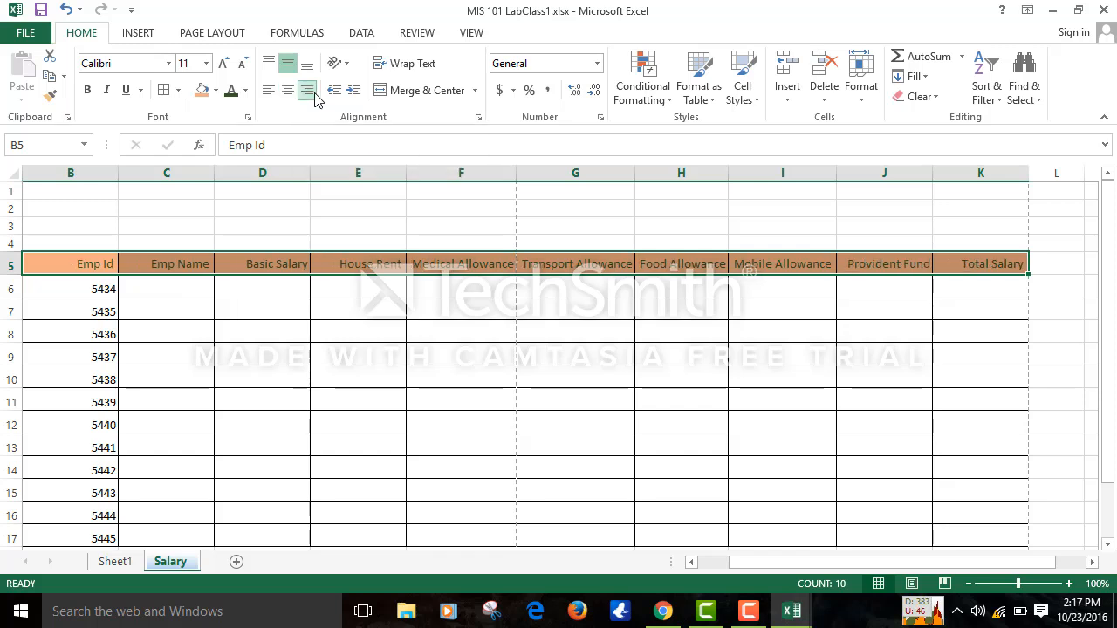
click(285, 93)
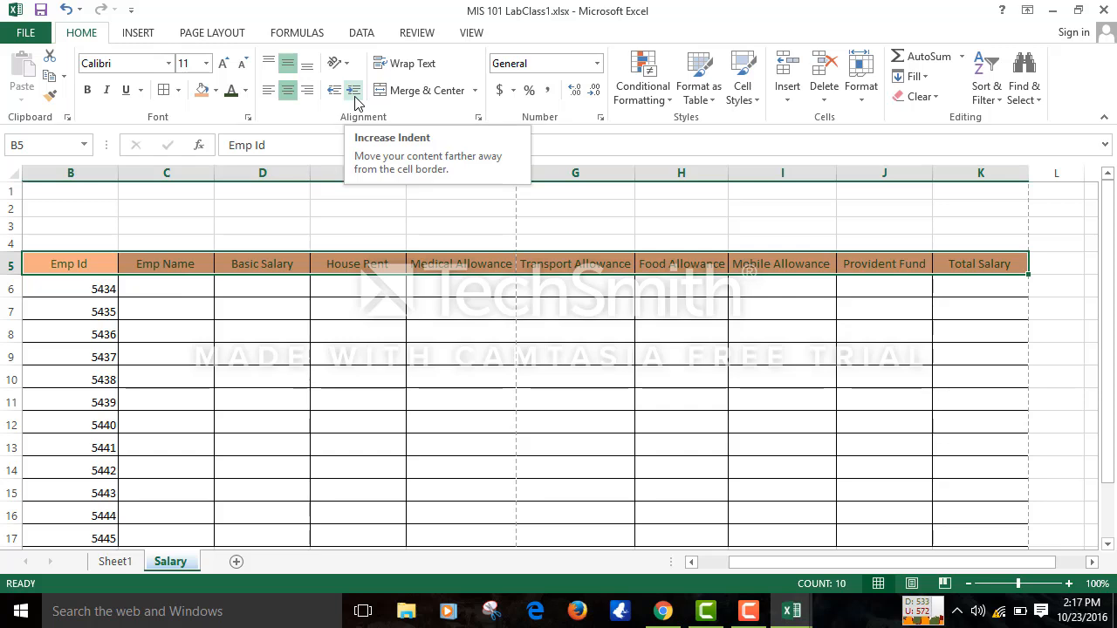
- Left-align the Emp Id header in B5 and indent it several levels
click(149, 354)
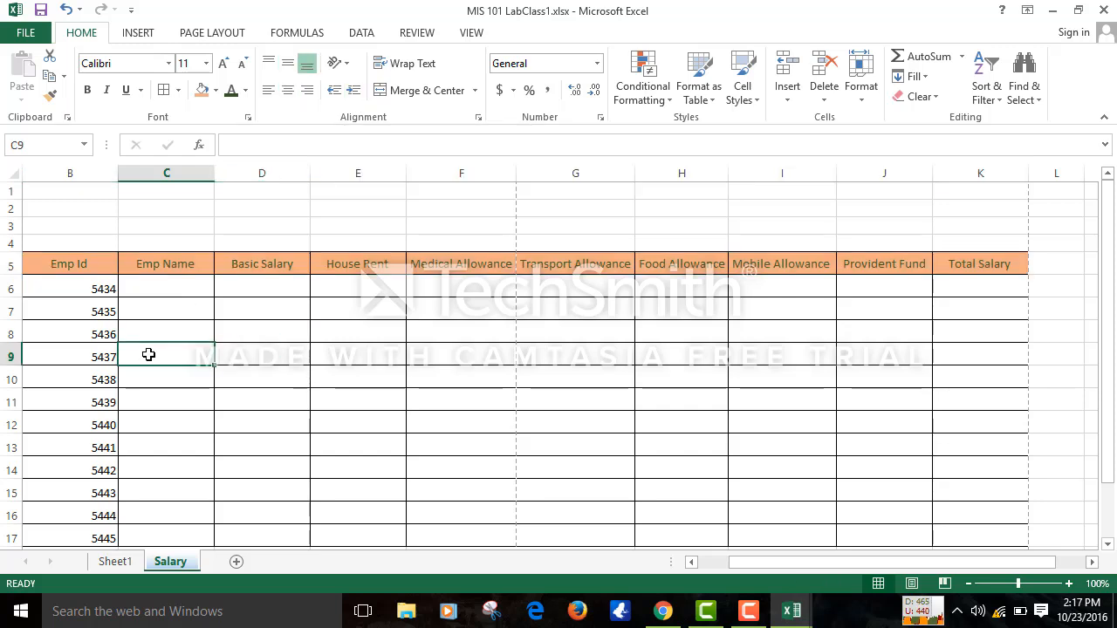
click(79, 262)
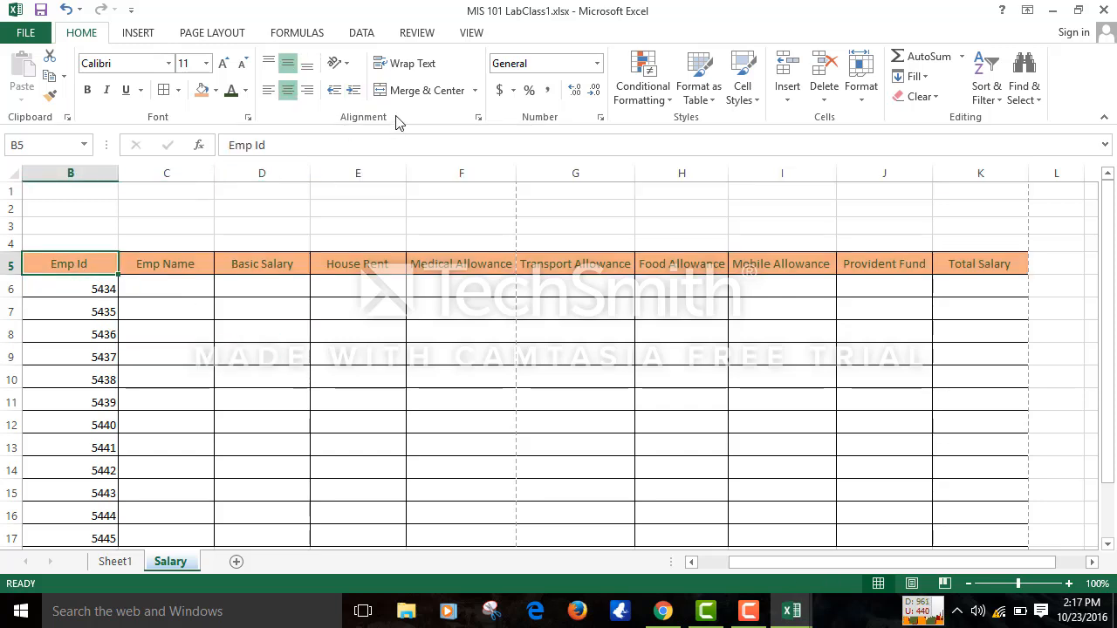
click(359, 91)
click(360, 91)
click(359, 91)
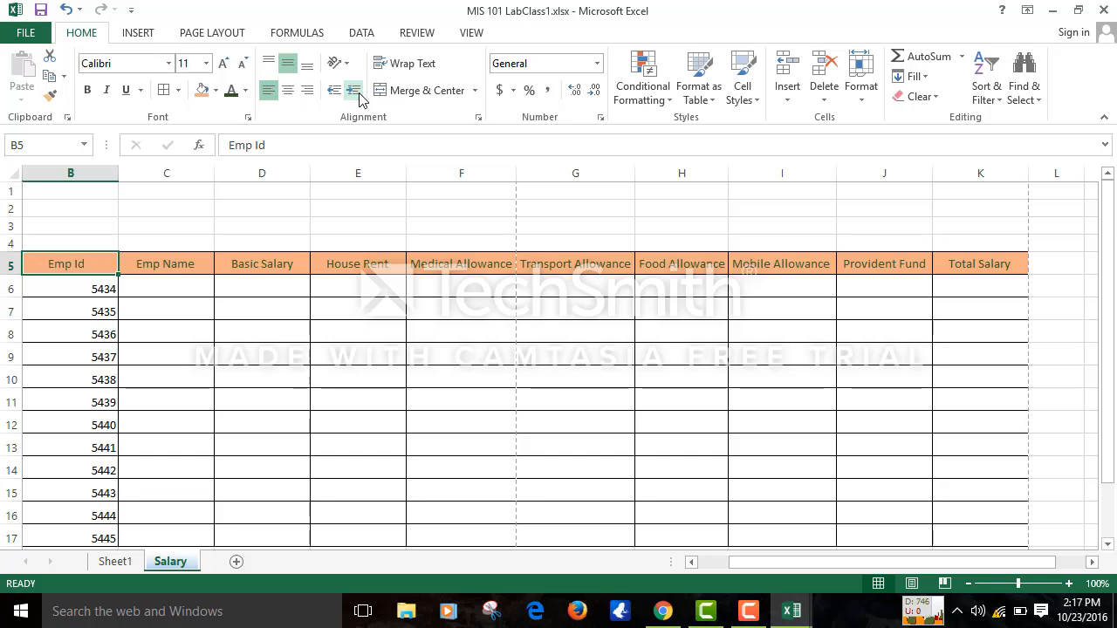
click(359, 91)
click(359, 91)
click(358, 91)
click(358, 91)
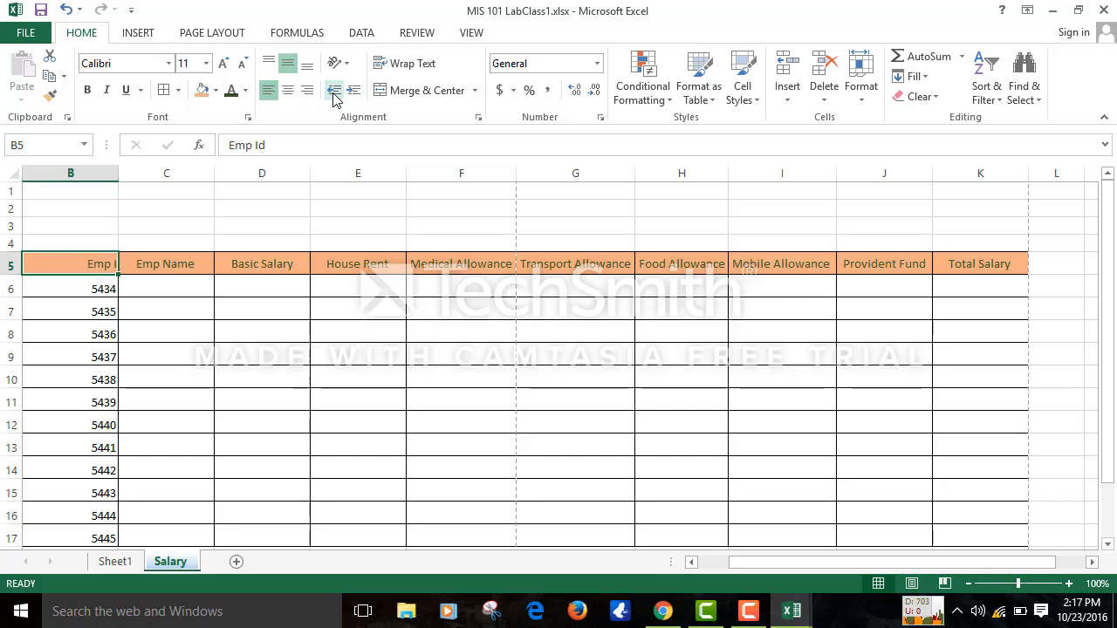
click(354, 92)
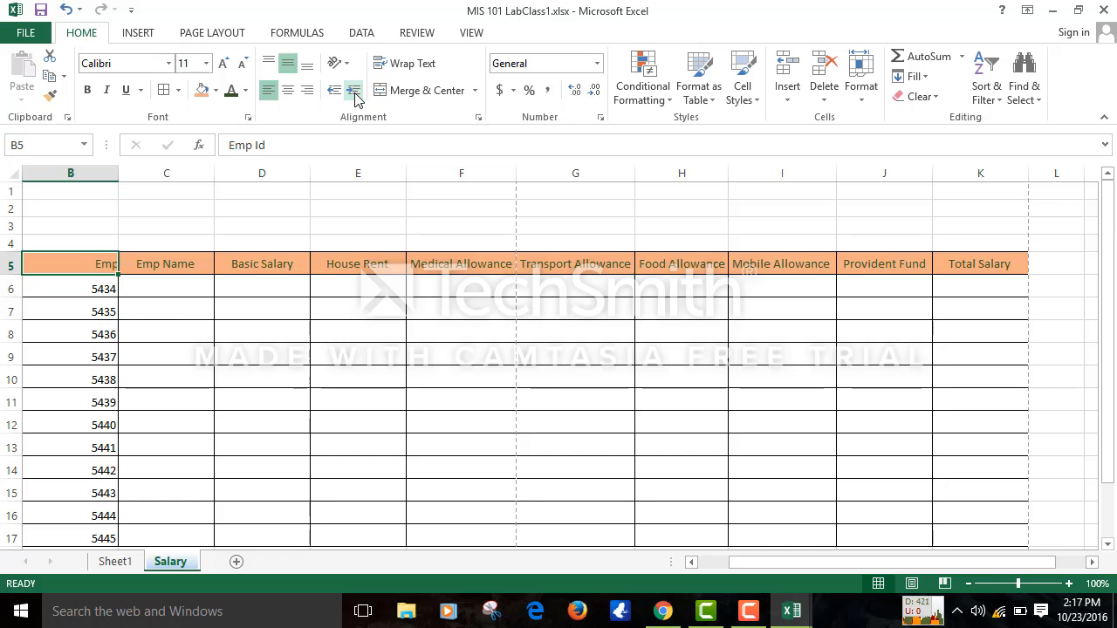
click(354, 93)
- Reduce the Emp Id indent until the label is fully visible in B5
click(339, 91)
click(339, 92)
click(338, 91)
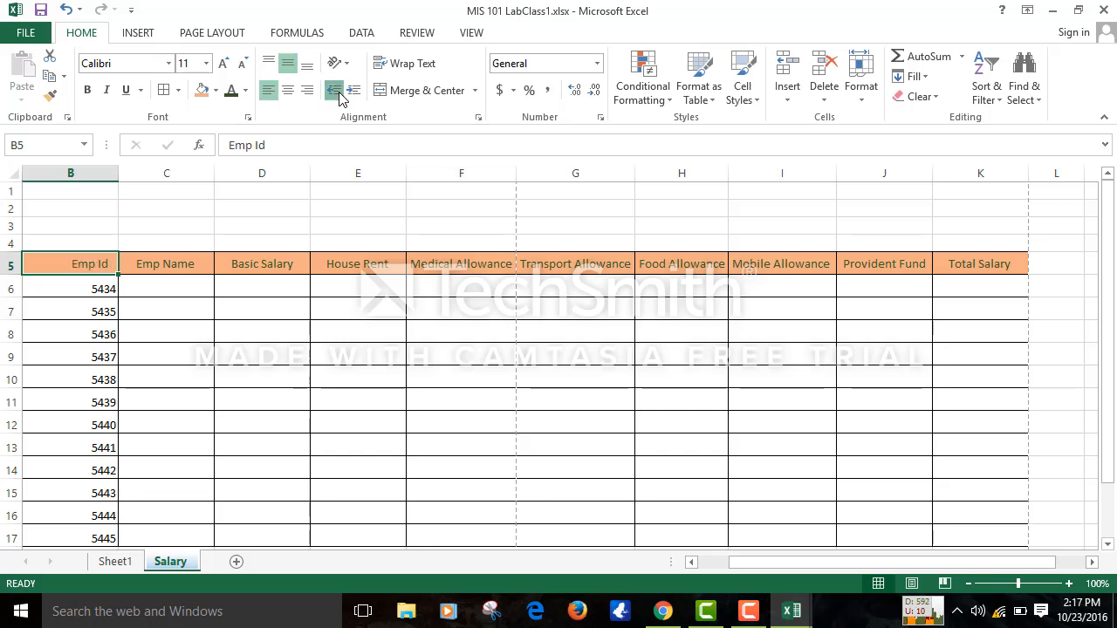
click(338, 91)
click(338, 92)
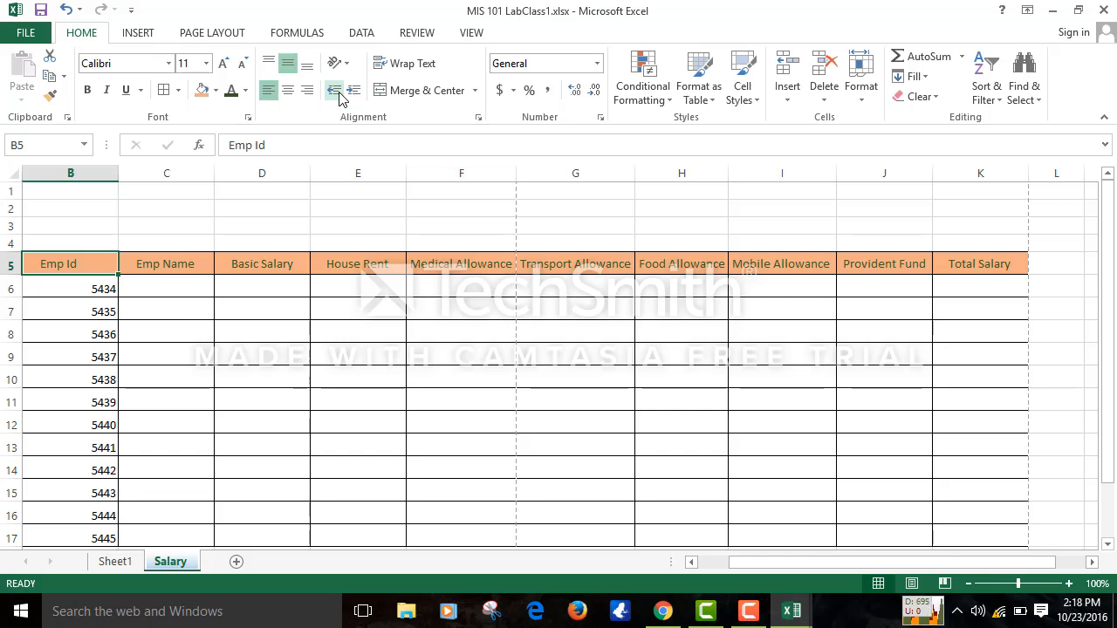
- Center the Emp Id numbers 5434–5445 in column B horizontally and vertically
click(254, 425)
click(77, 178)
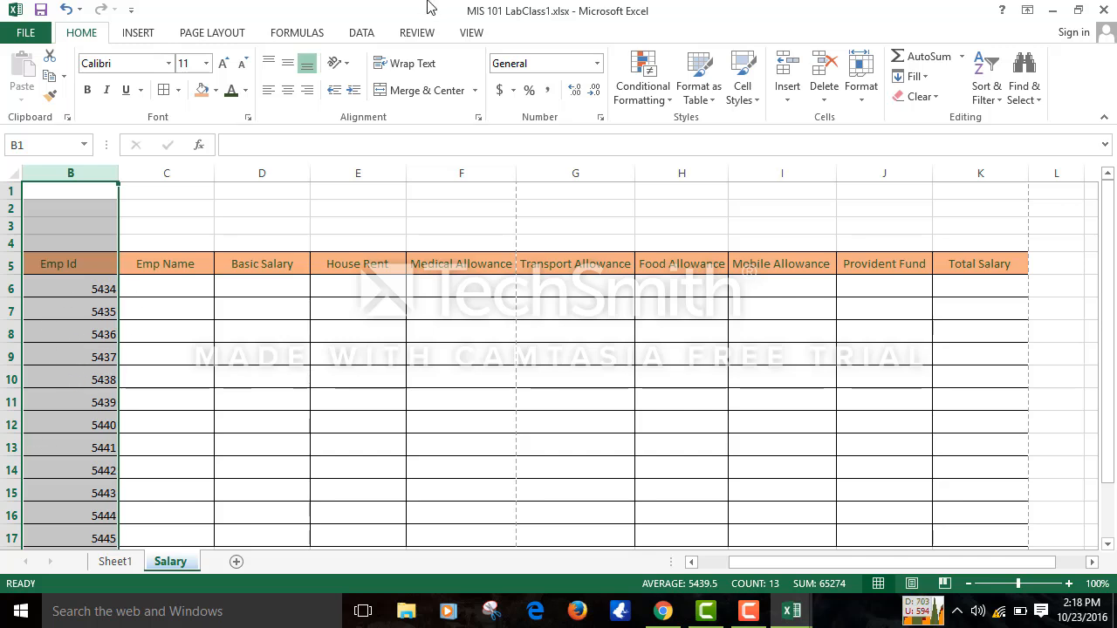
click(287, 90)
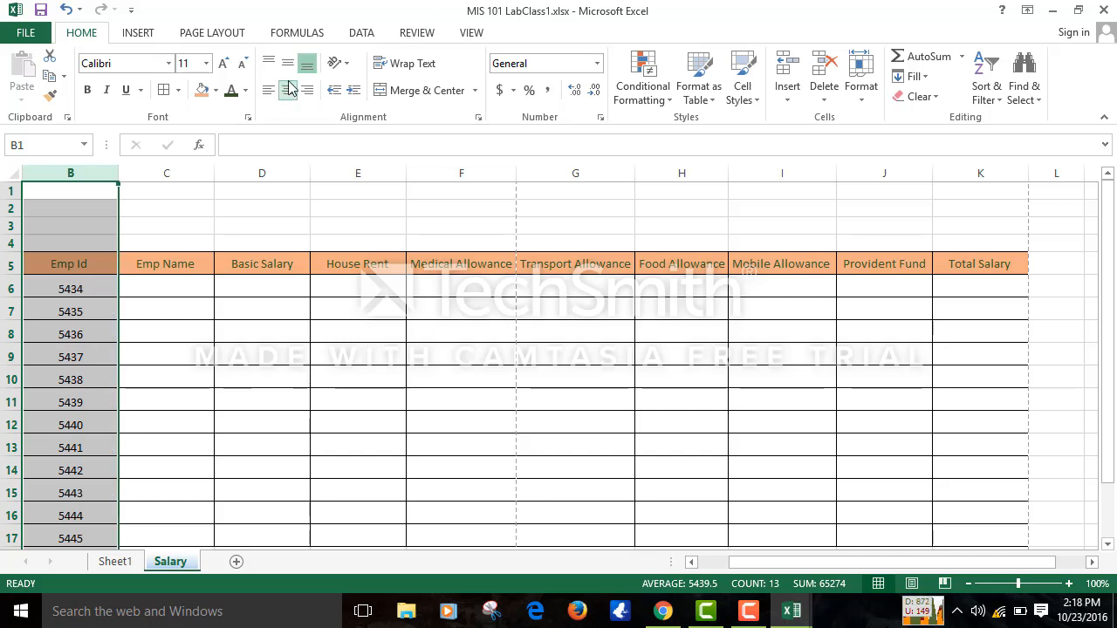
click(288, 63)
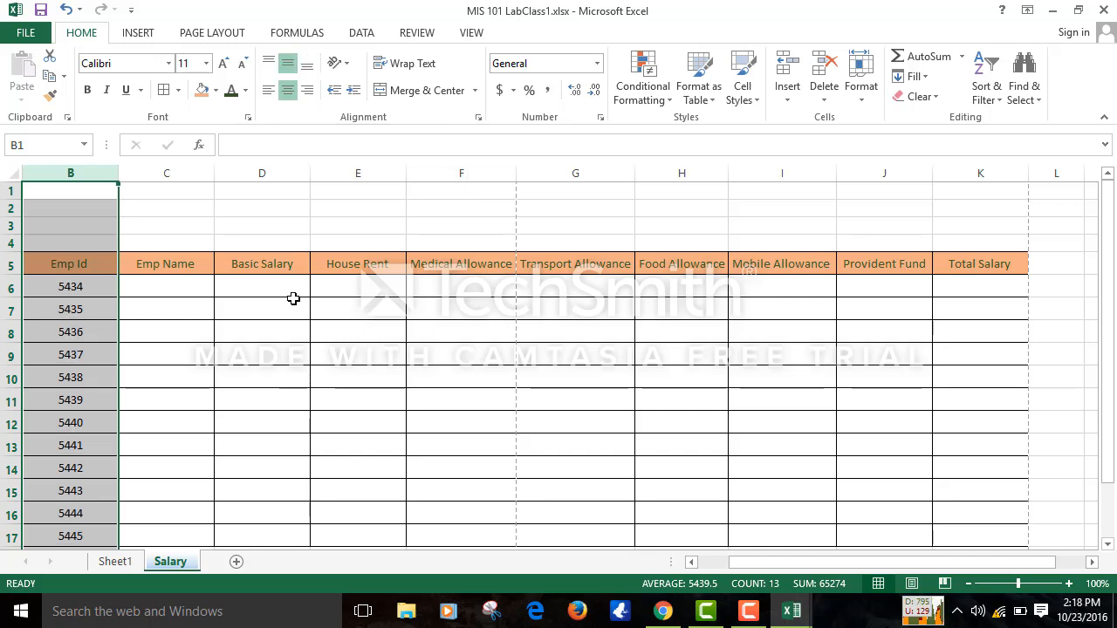
click(330, 368)
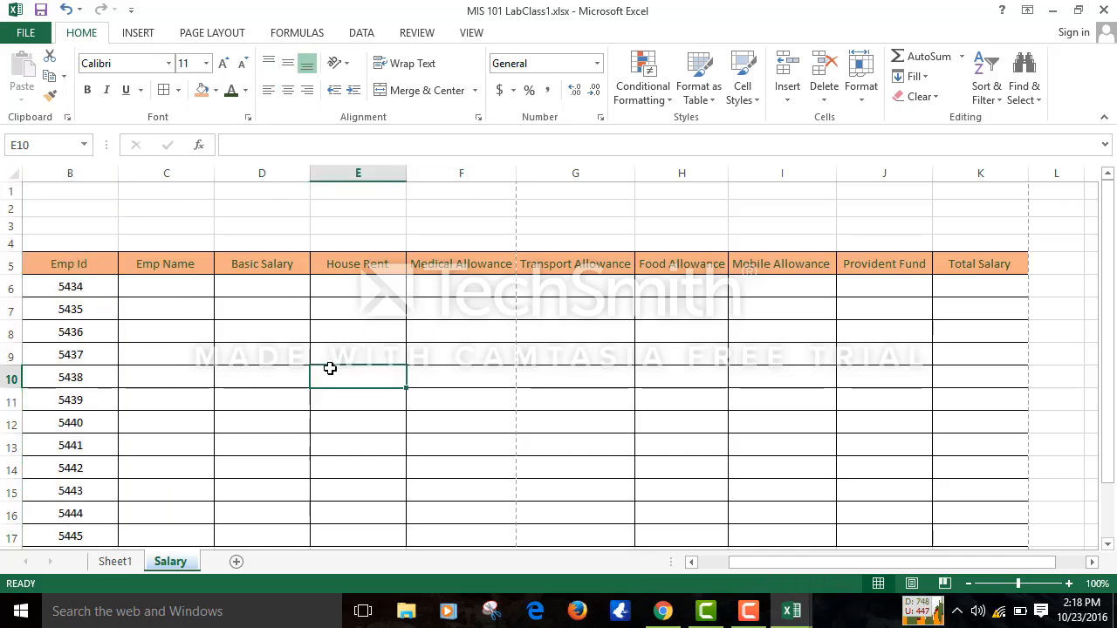
click(579, 344)
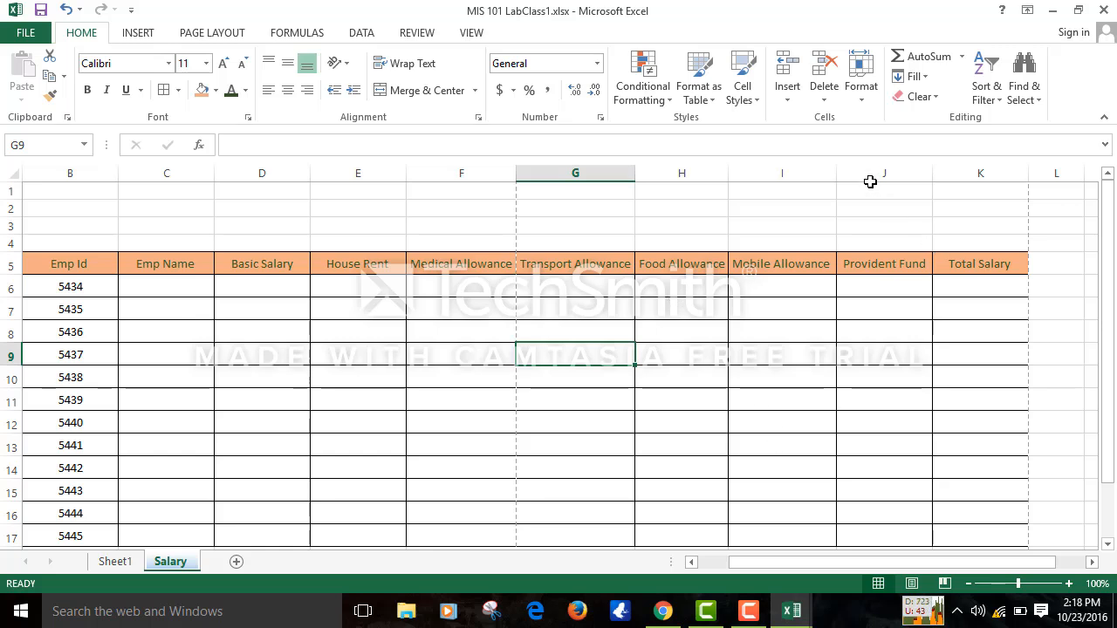
- Delete the House Rent column E so Medical Allowance follows Basic Salary
click(859, 103)
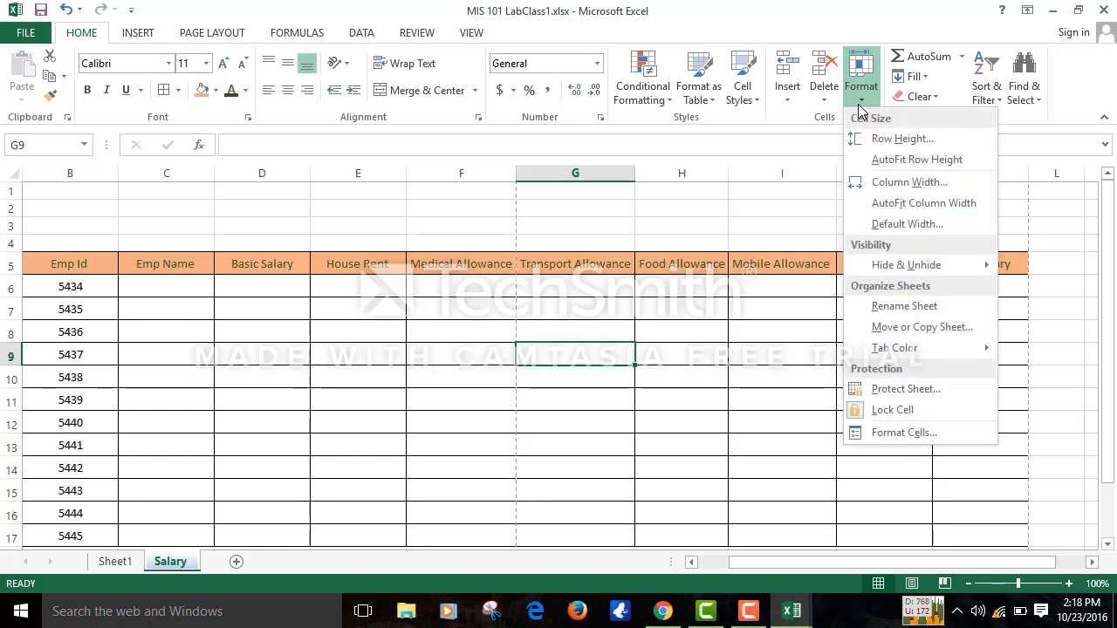
click(397, 491)
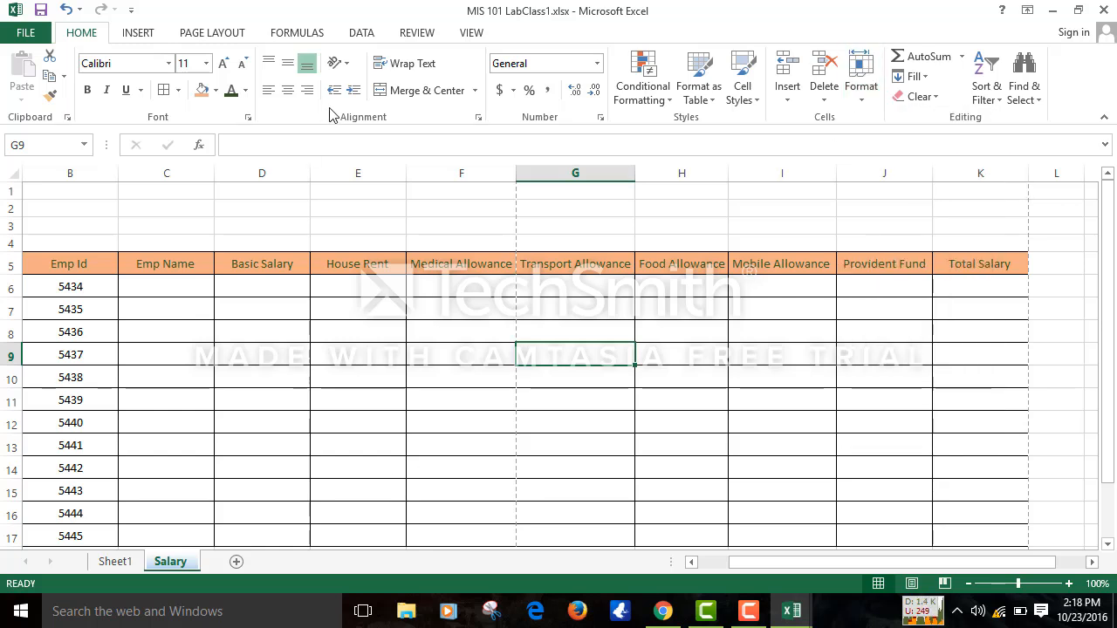
click(352, 160)
right_click(352, 160)
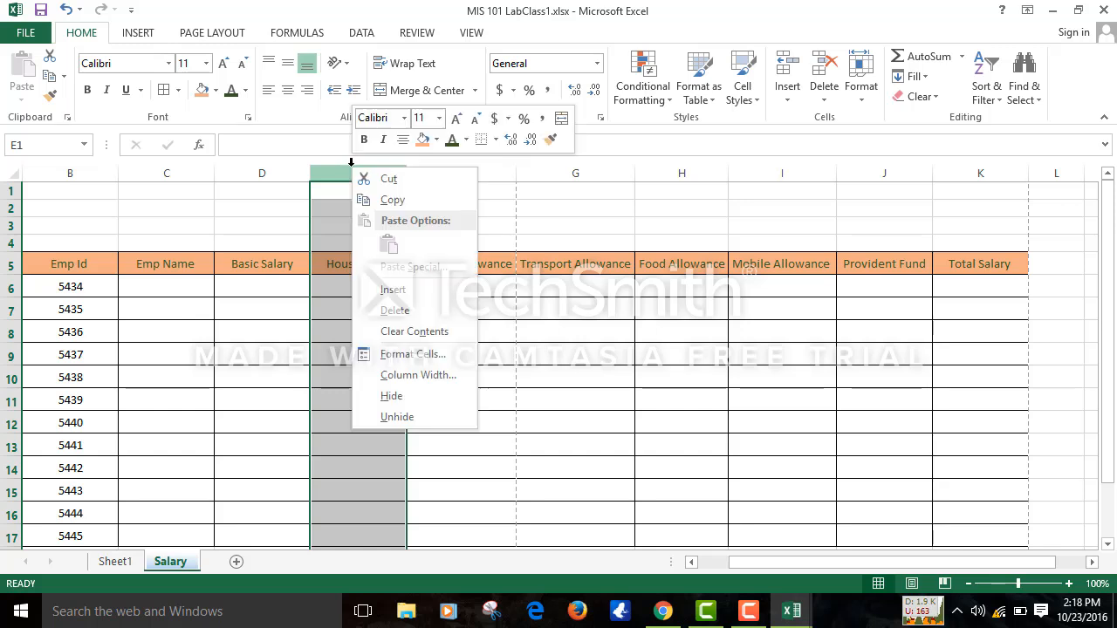
click(391, 311)
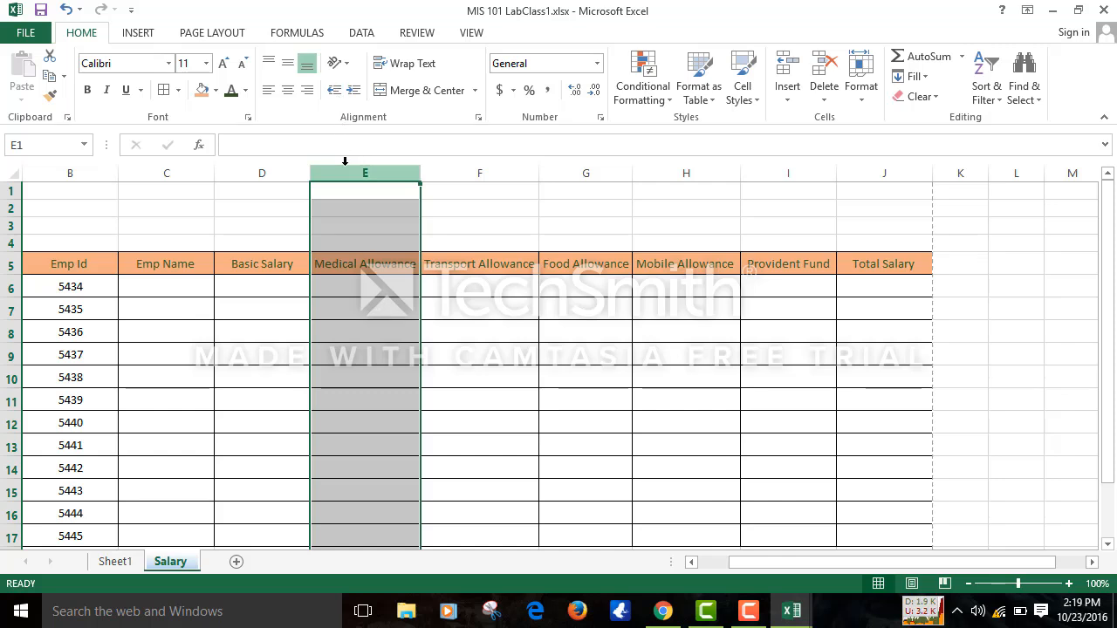
- Insert a blank column at E twice, undoing each insertion with Ctrl+Z
right_click(337, 217)
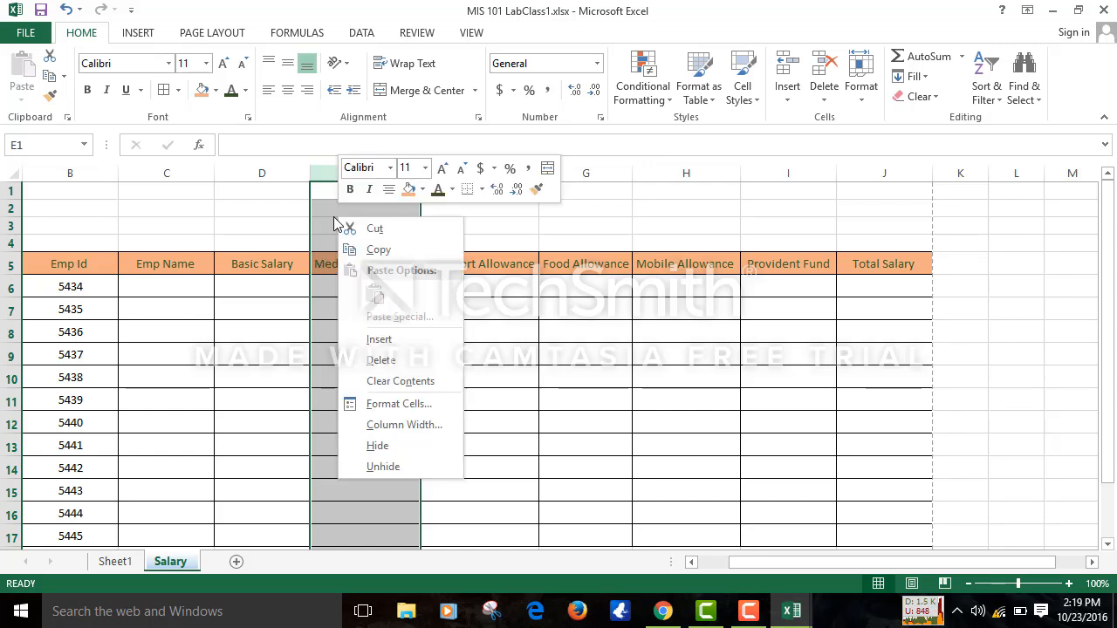
click(414, 353)
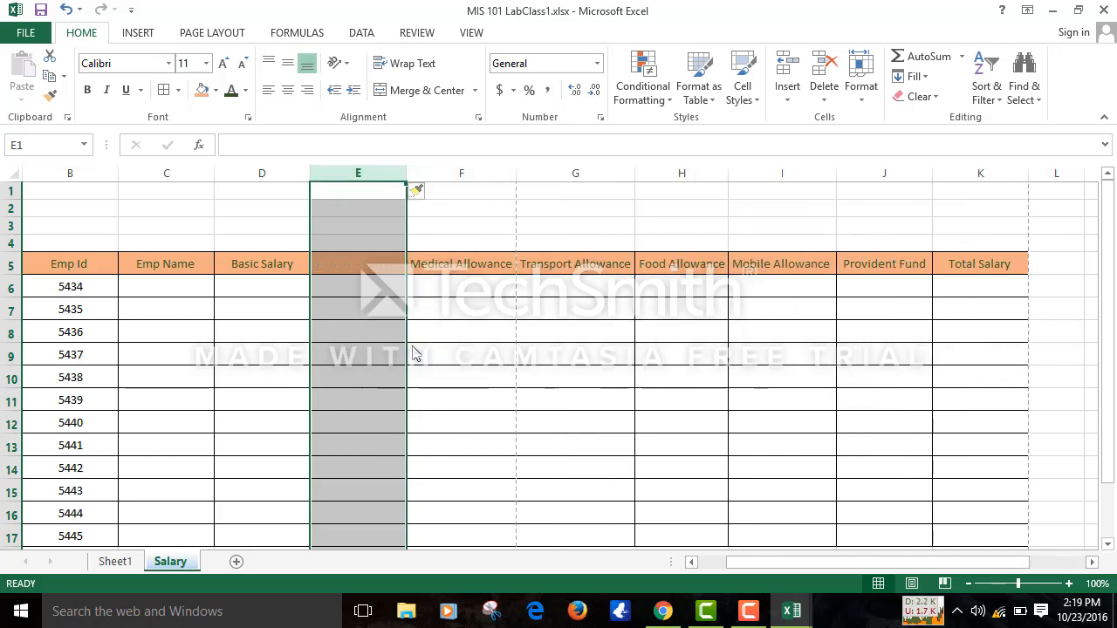
key(ctrl+z)
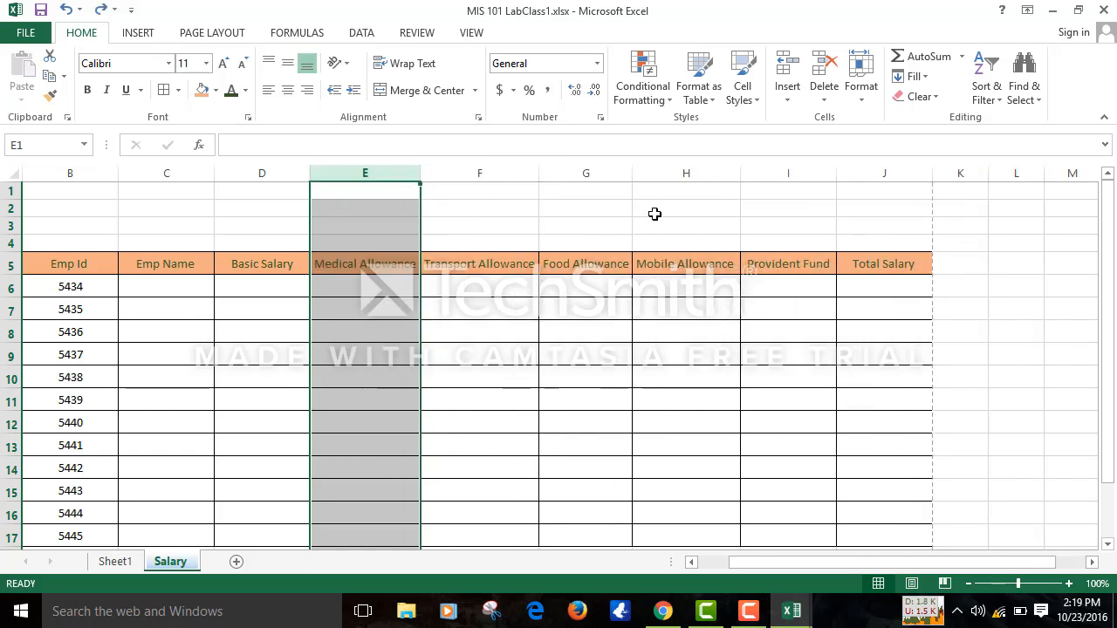
click(787, 97)
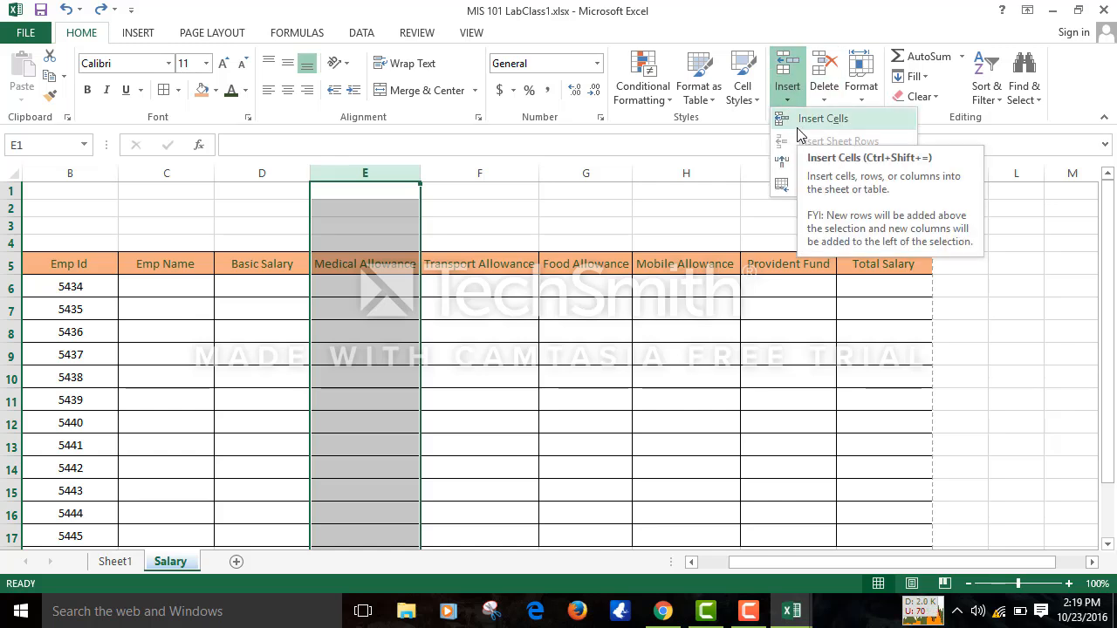
click(804, 69)
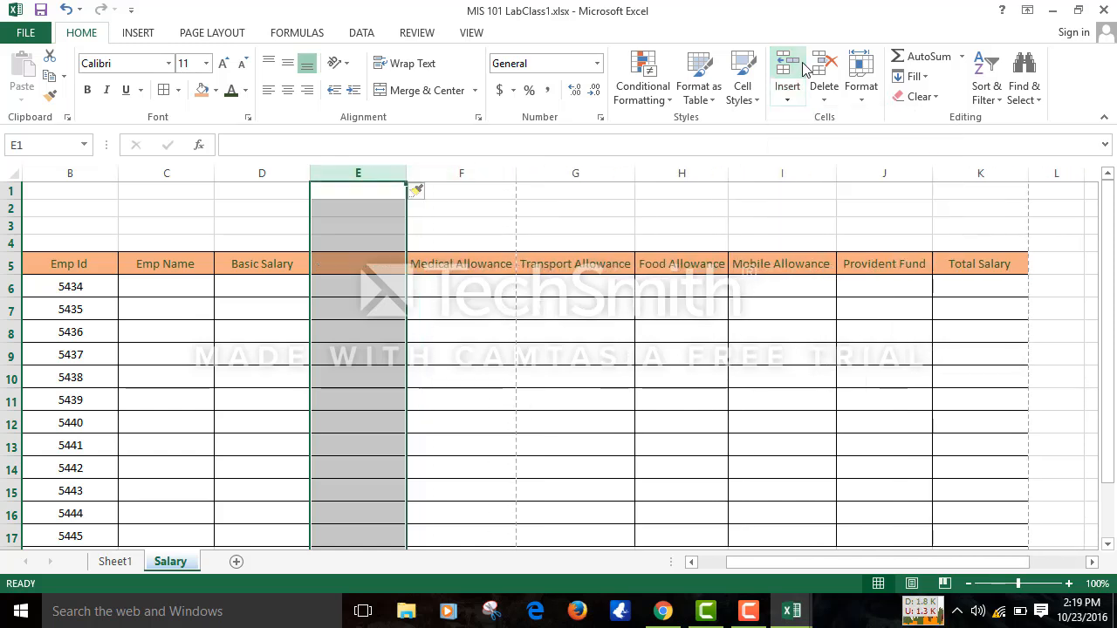
key(ctrl+z)
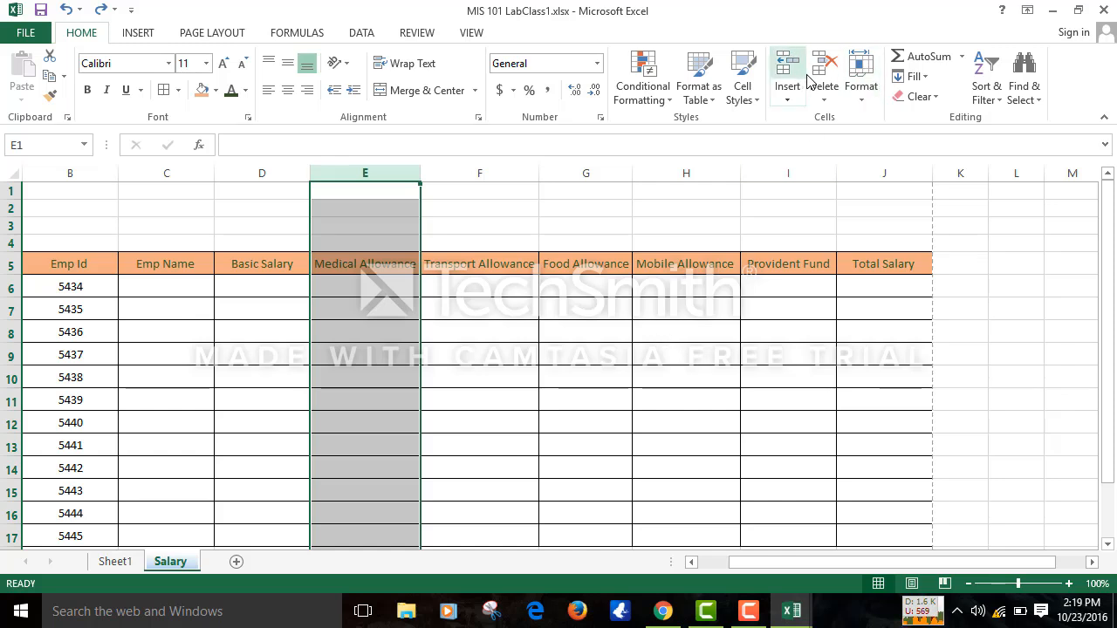
- Dismiss the column E menu, click a few table cells, then switch to blank Sheet1
right_click(394, 174)
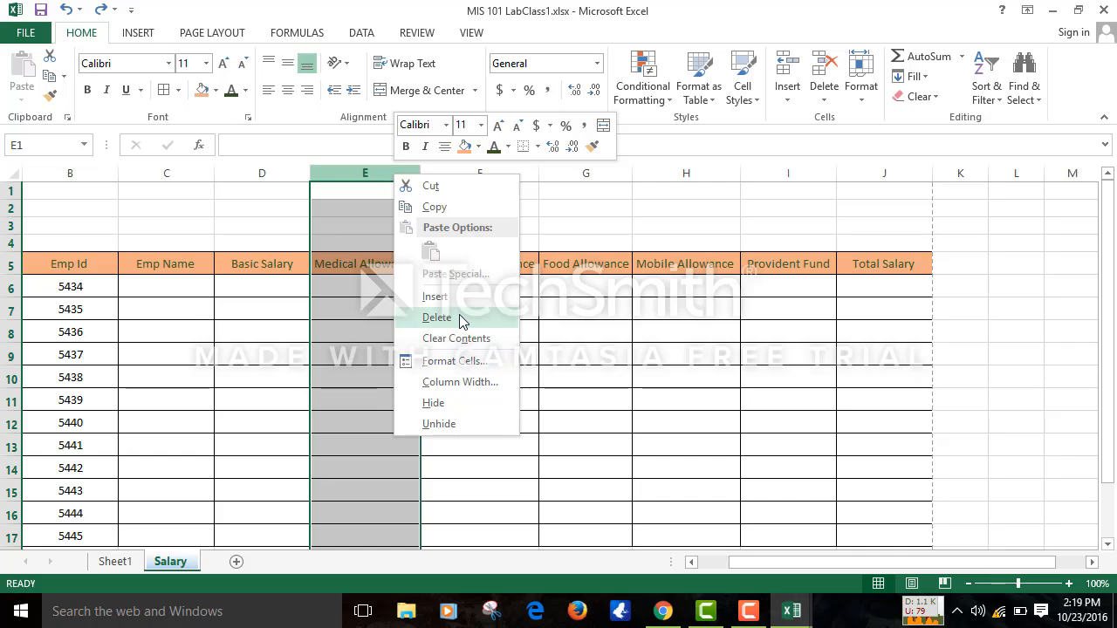
click(615, 367)
click(898, 262)
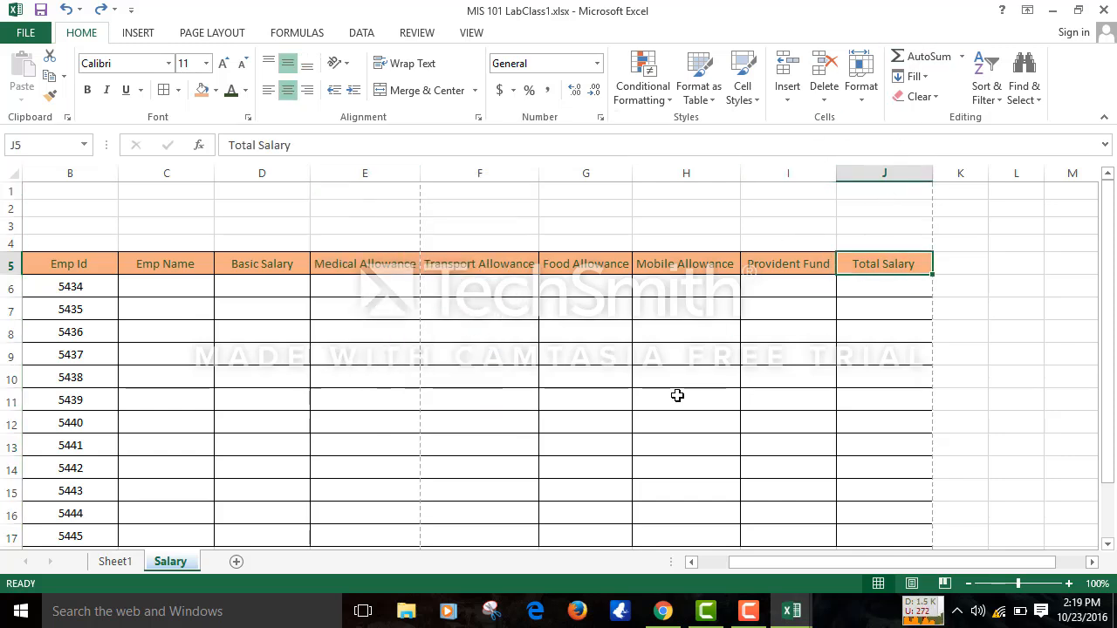
click(417, 325)
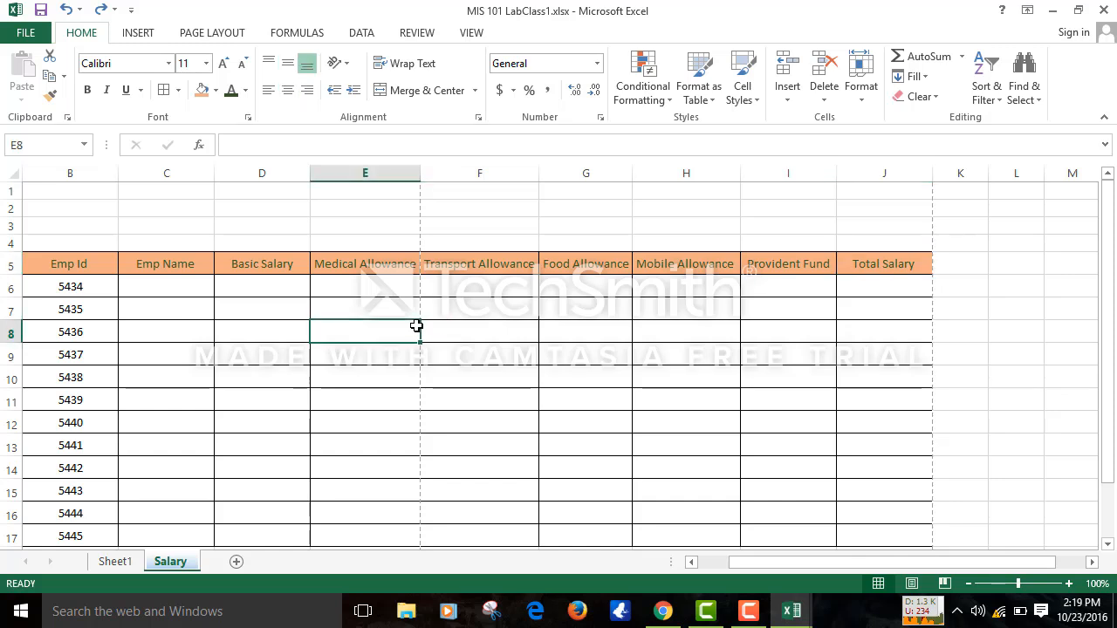
click(172, 317)
click(394, 351)
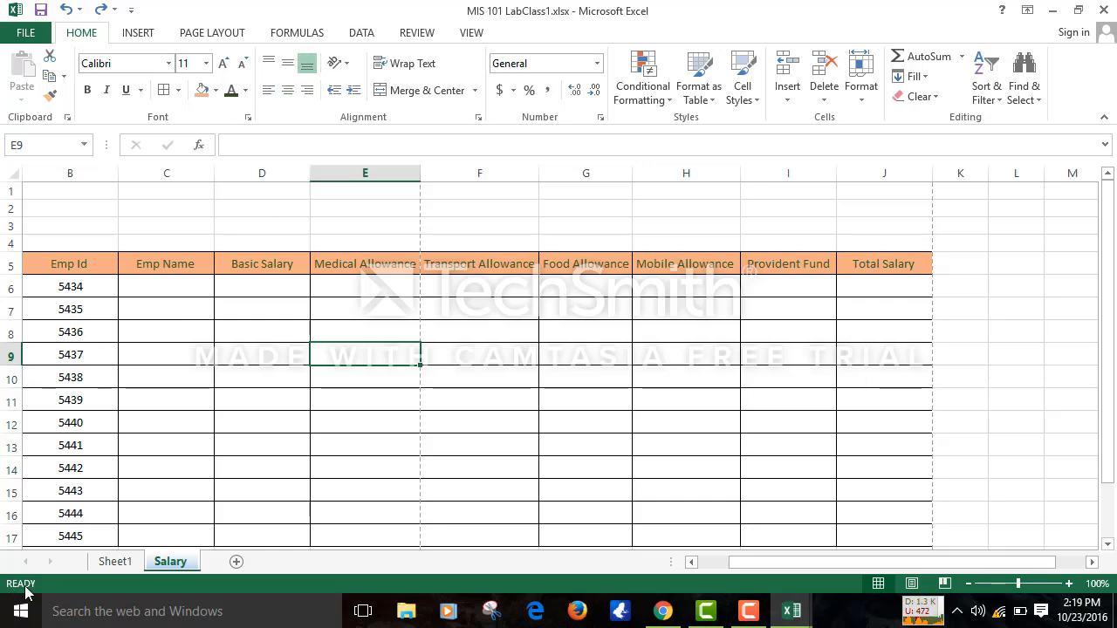
click(100, 563)
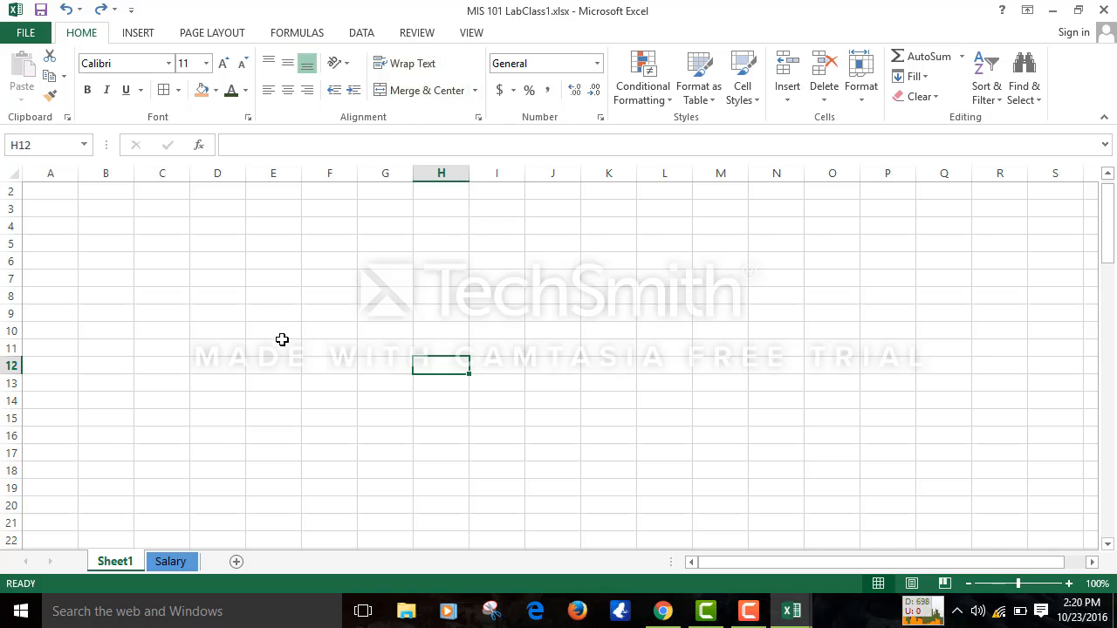
- Enter 'East West University' in cell D8 of Sheet1, correcting the typos
click(229, 304)
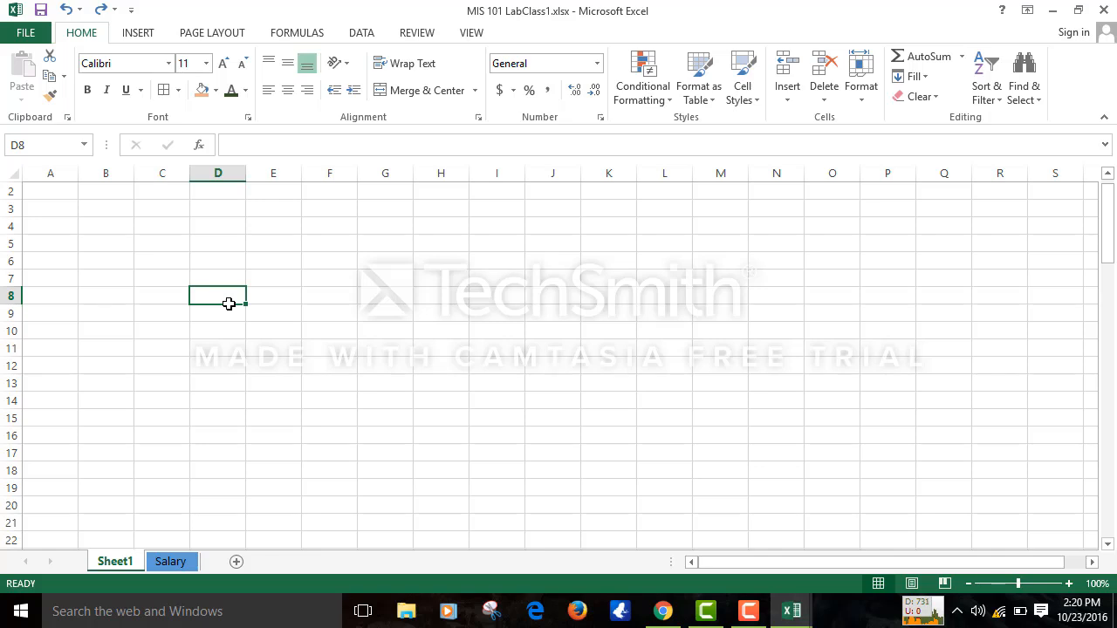
text(South)
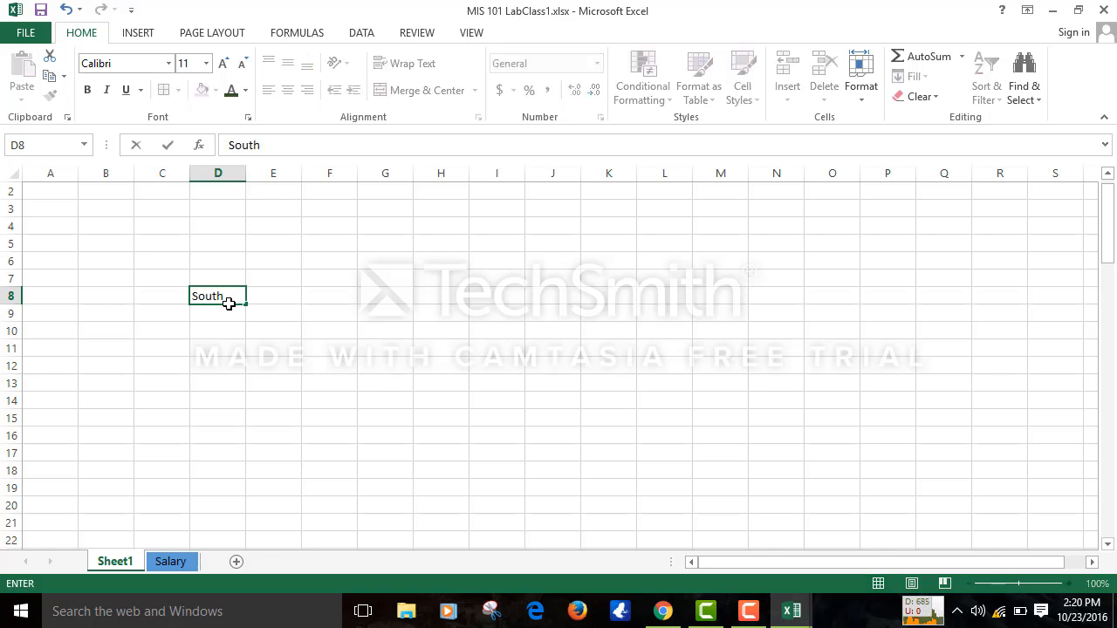
key(BackSpace)
key(BackSpace)
key(BackSpace)
text(East W)
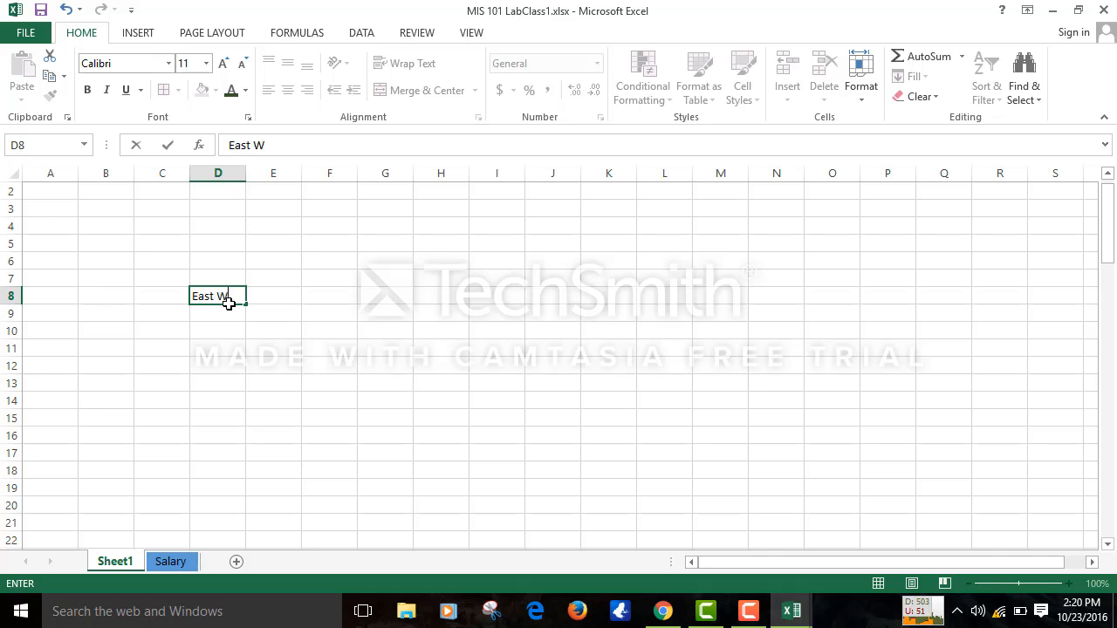
text(est Univ)
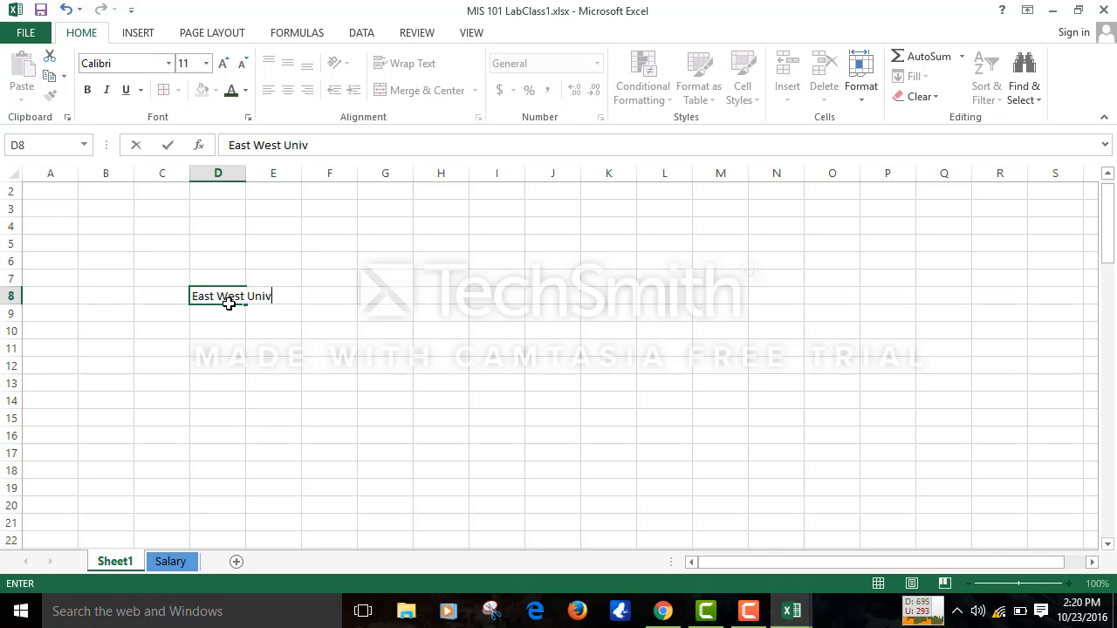
text(ersith)
key(BackSpace)
text(y)
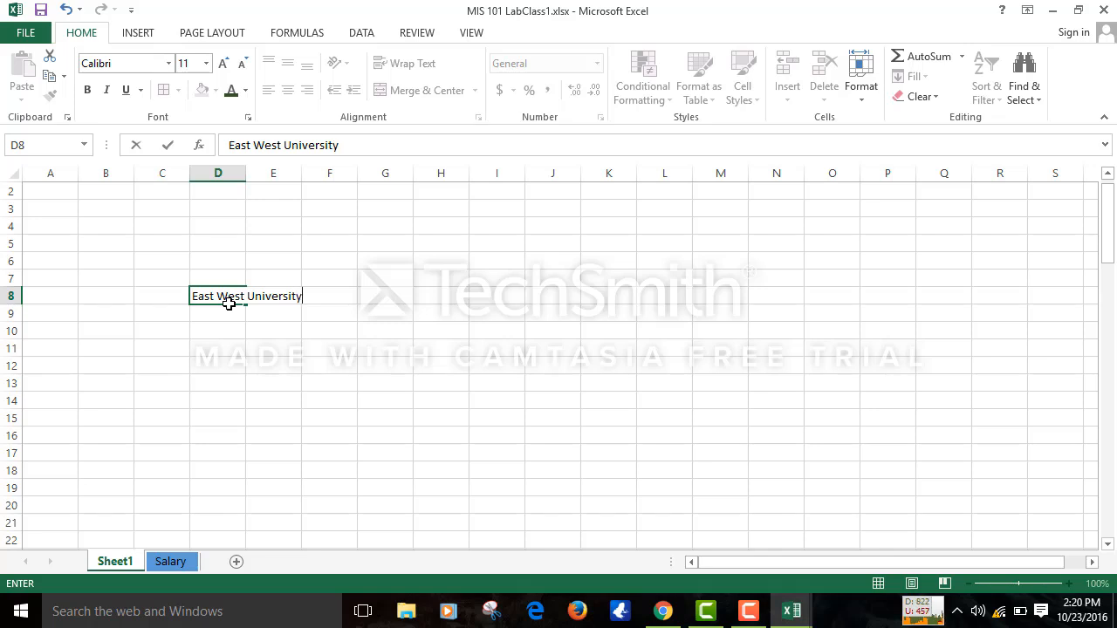
click(479, 397)
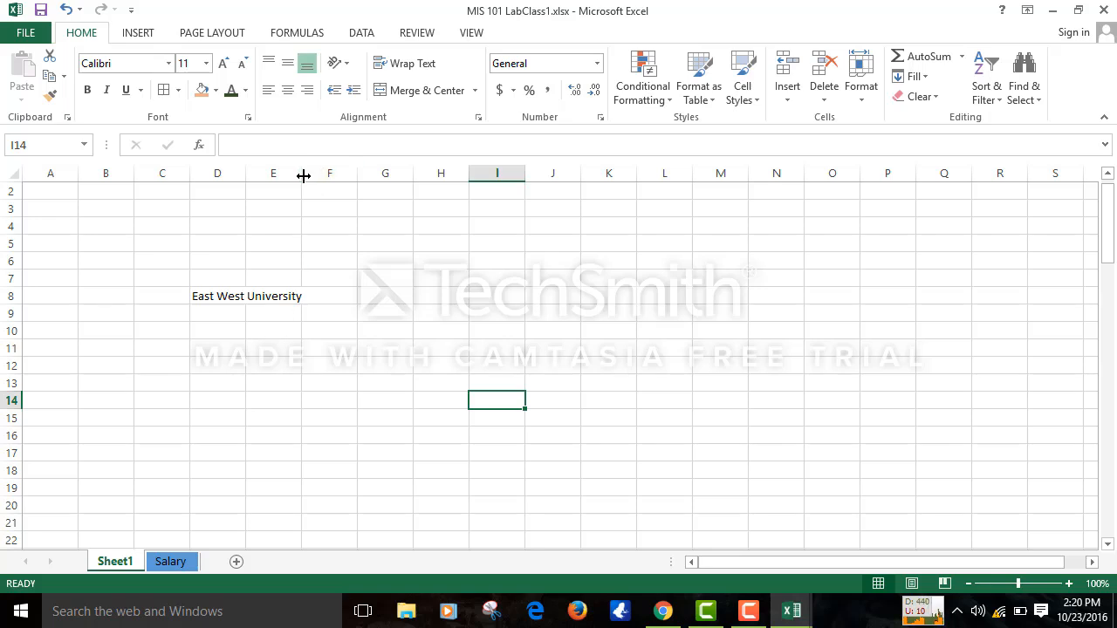
- Widen column E and confirm the text is stored in D8 while E8 is empty
drag(302, 176, 311, 175)
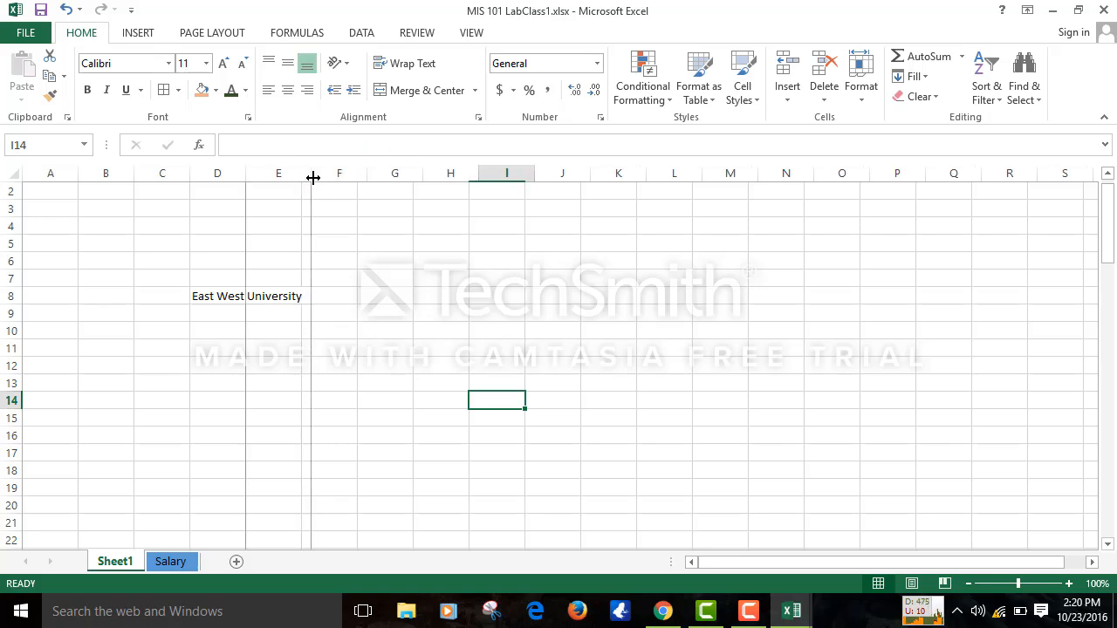
click(225, 302)
click(285, 296)
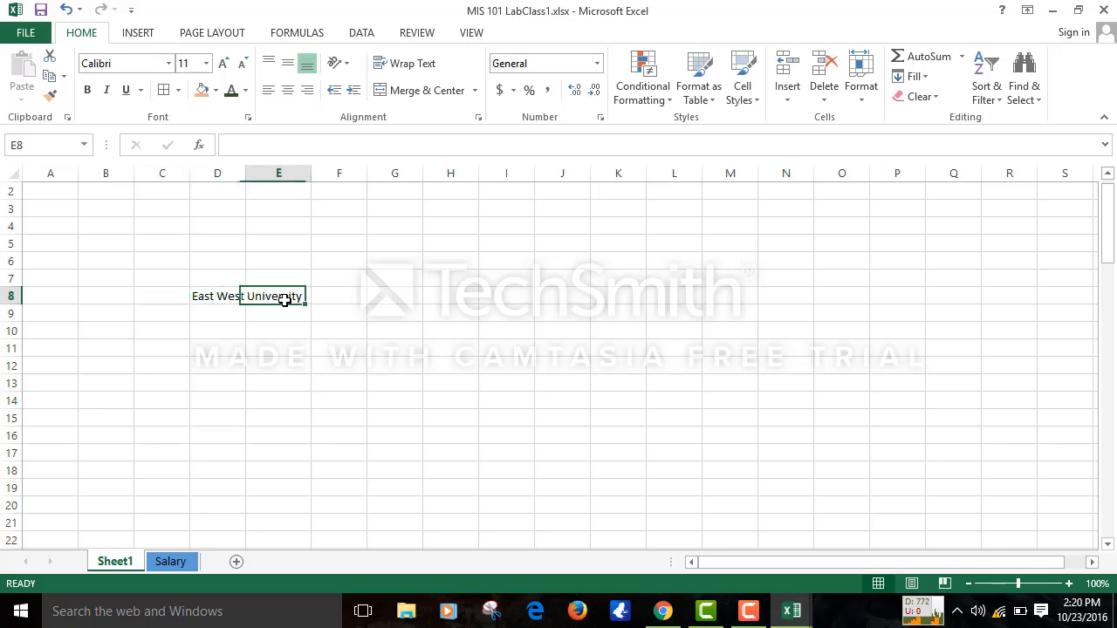
click(229, 298)
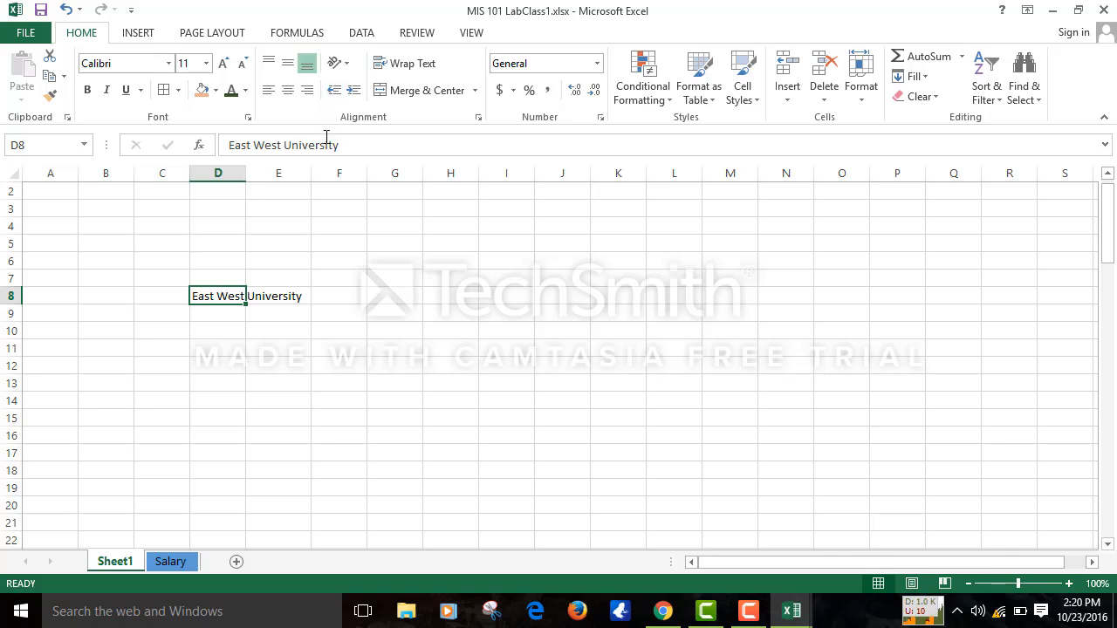
click(296, 297)
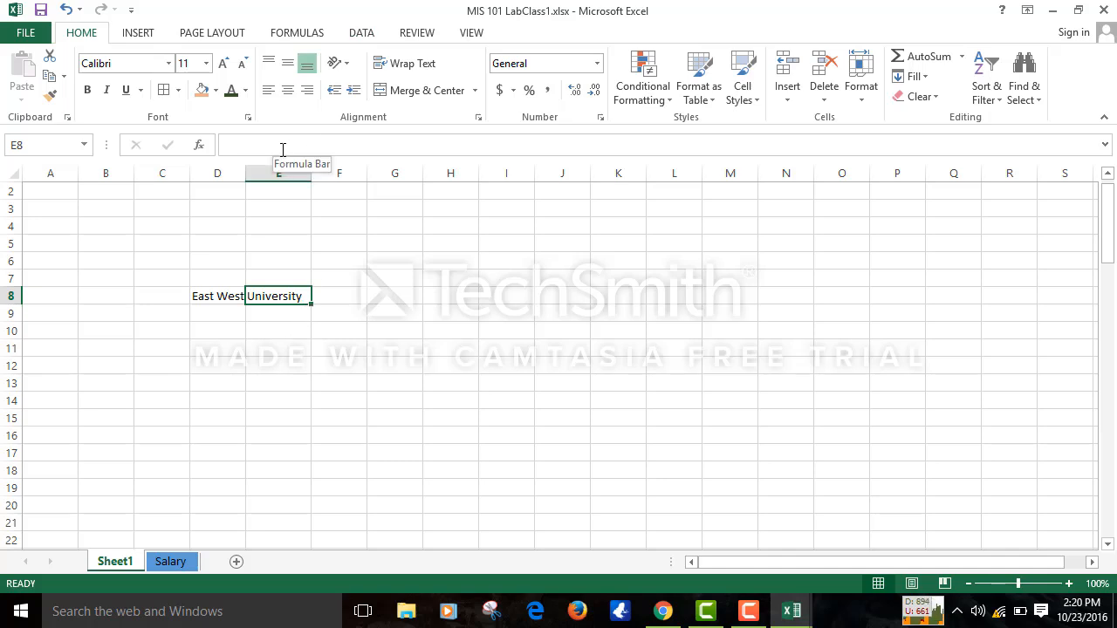
click(200, 364)
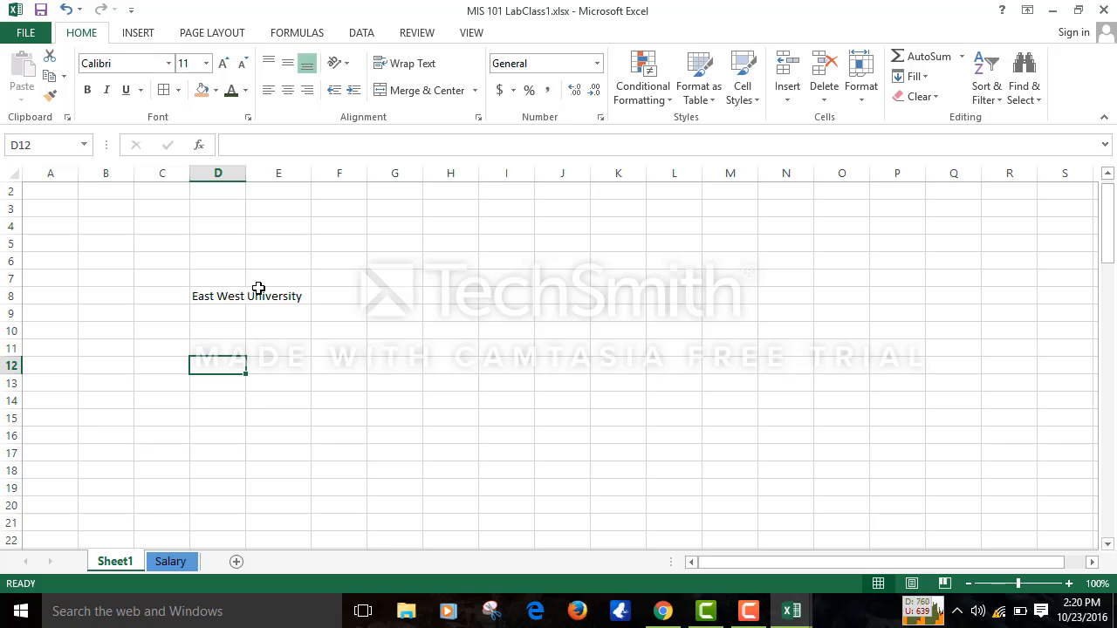
- Copy the East West University heading from D8:E8 and paste it into D12 and D17
drag(209, 298, 286, 301)
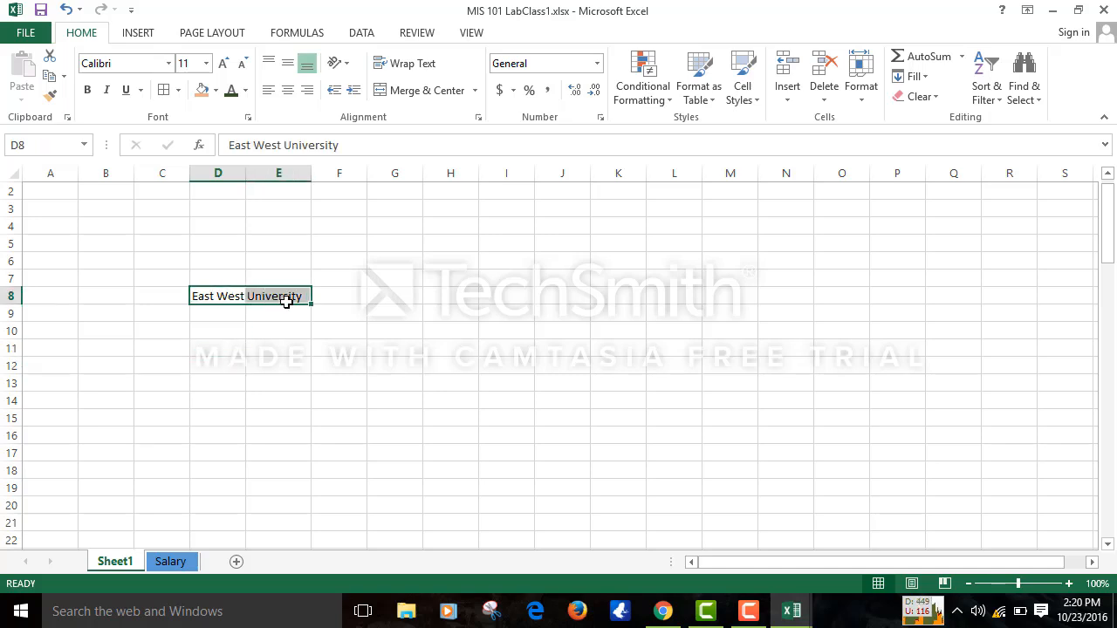
key(ctrl+c)
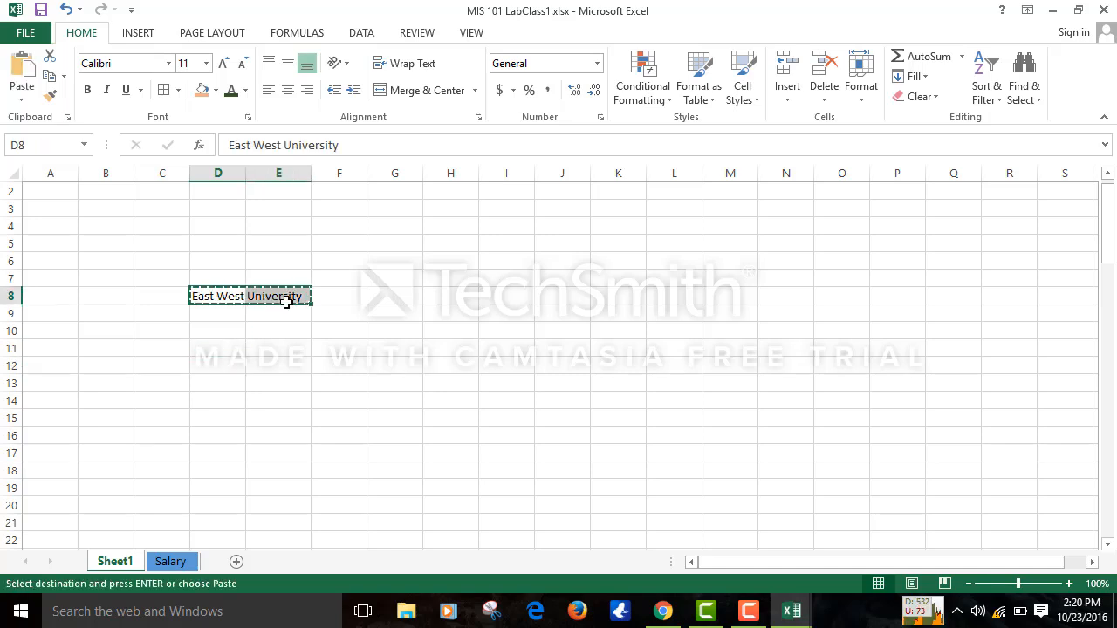
click(221, 367)
key(ctrl+v)
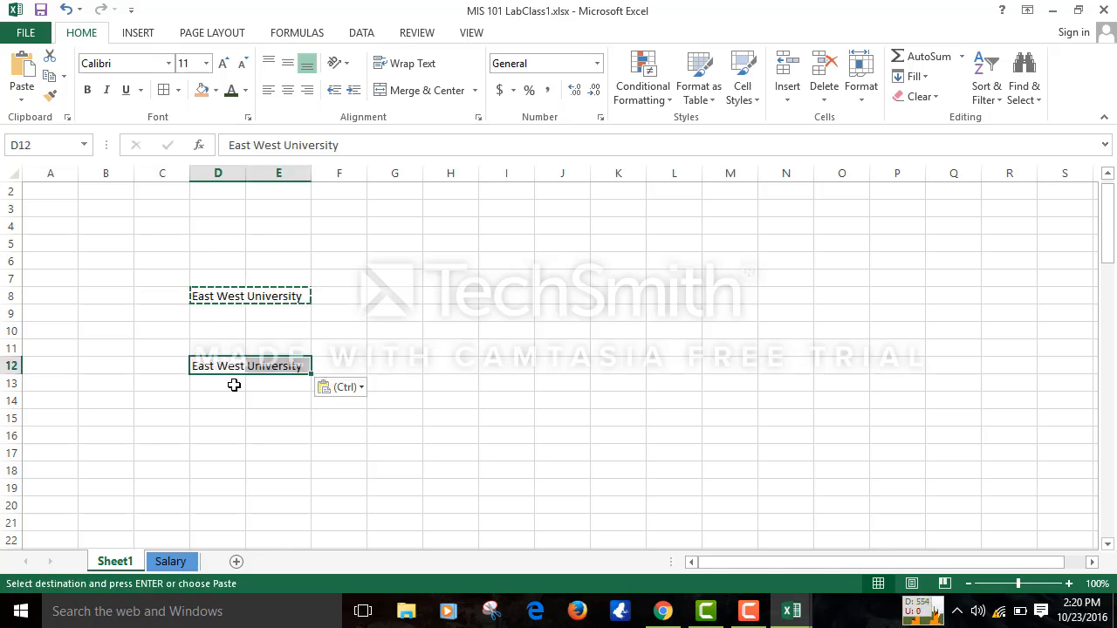
click(225, 422)
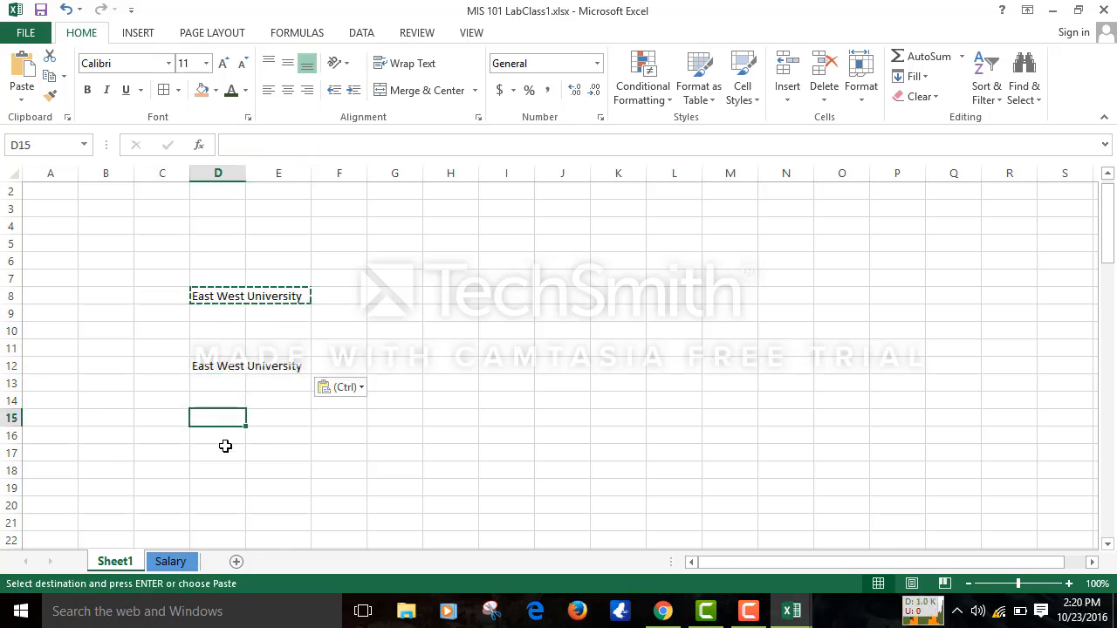
click(225, 447)
key(ctrl+v)
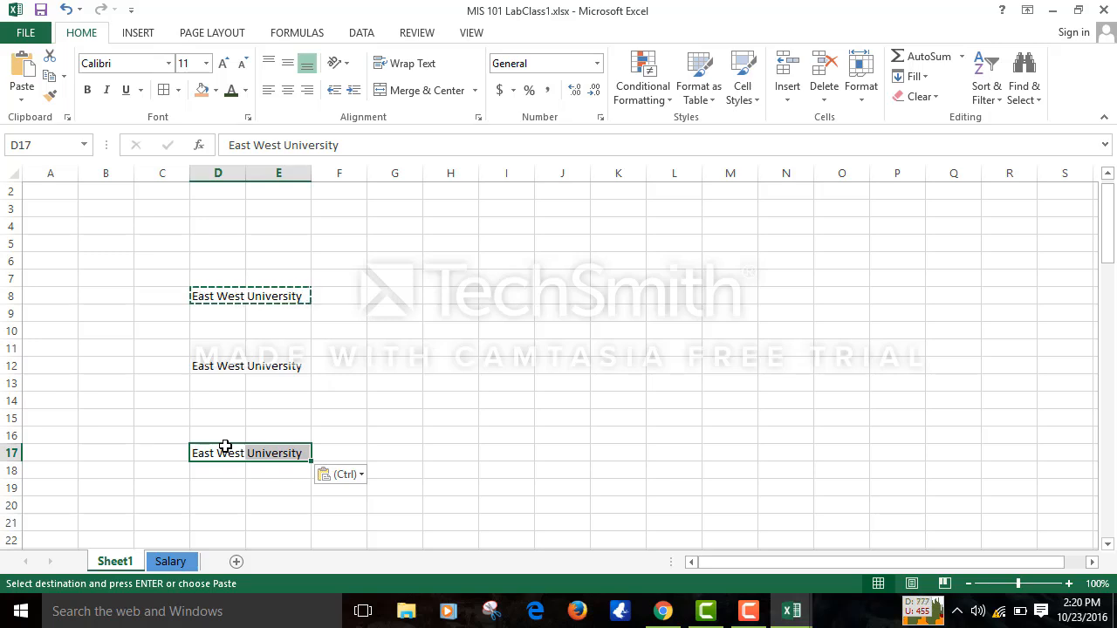
click(288, 356)
click(352, 342)
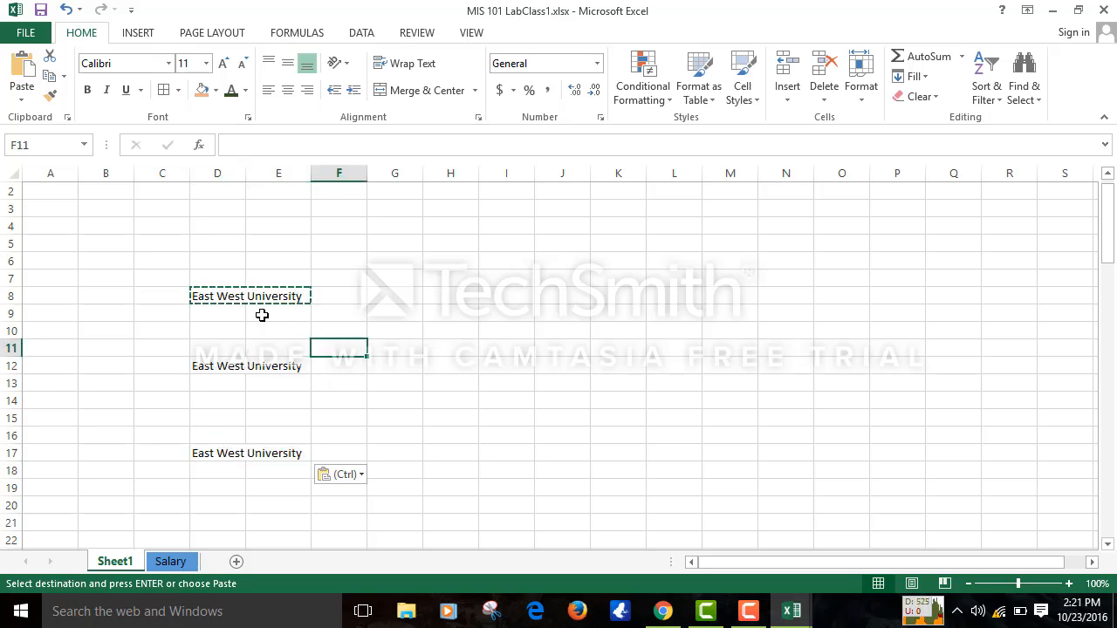
click(244, 302)
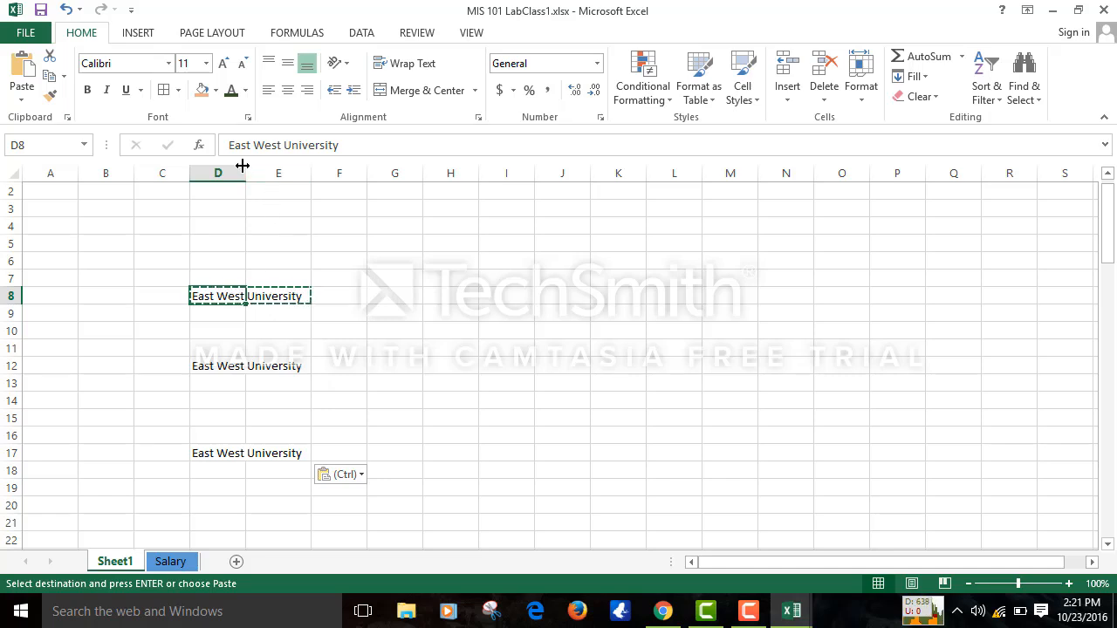
- Widen column D slightly and try centering and the merge options on the D8 heading
mouse_move(243, 171)
mouse_down()
mouse_move(351, 174)
mouse_move(258, 170)
mouse_up()
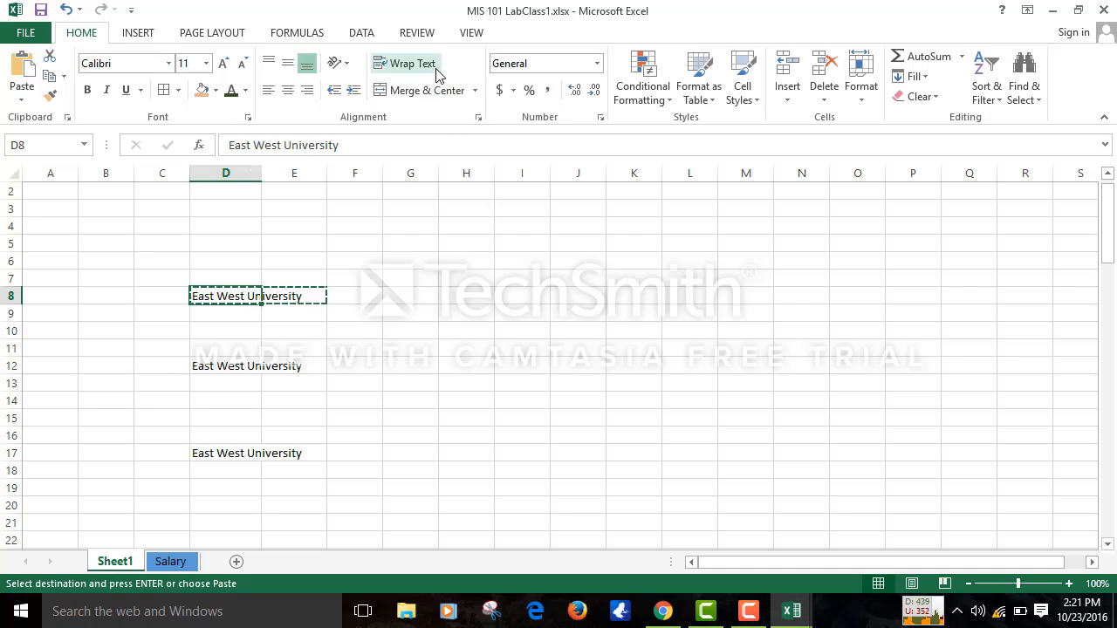
click(427, 91)
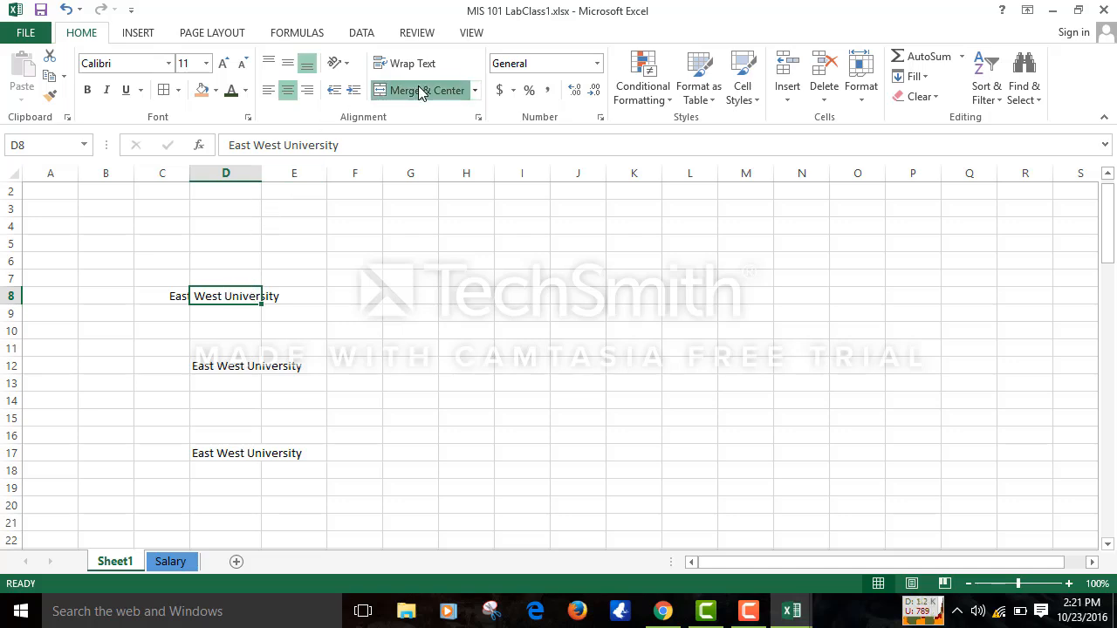
click(474, 91)
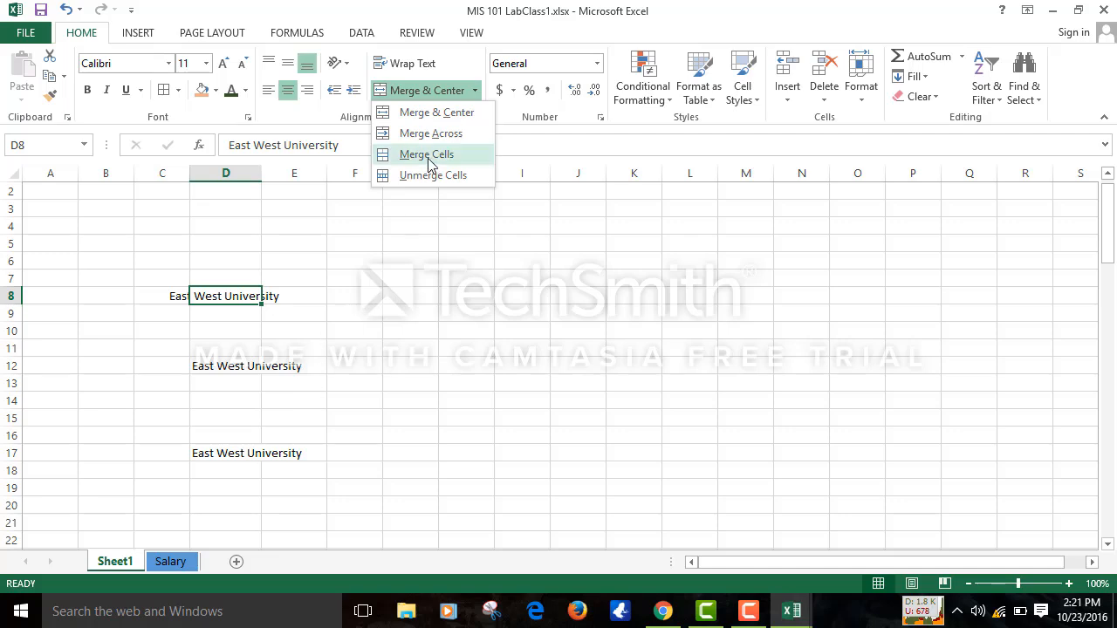
click(445, 123)
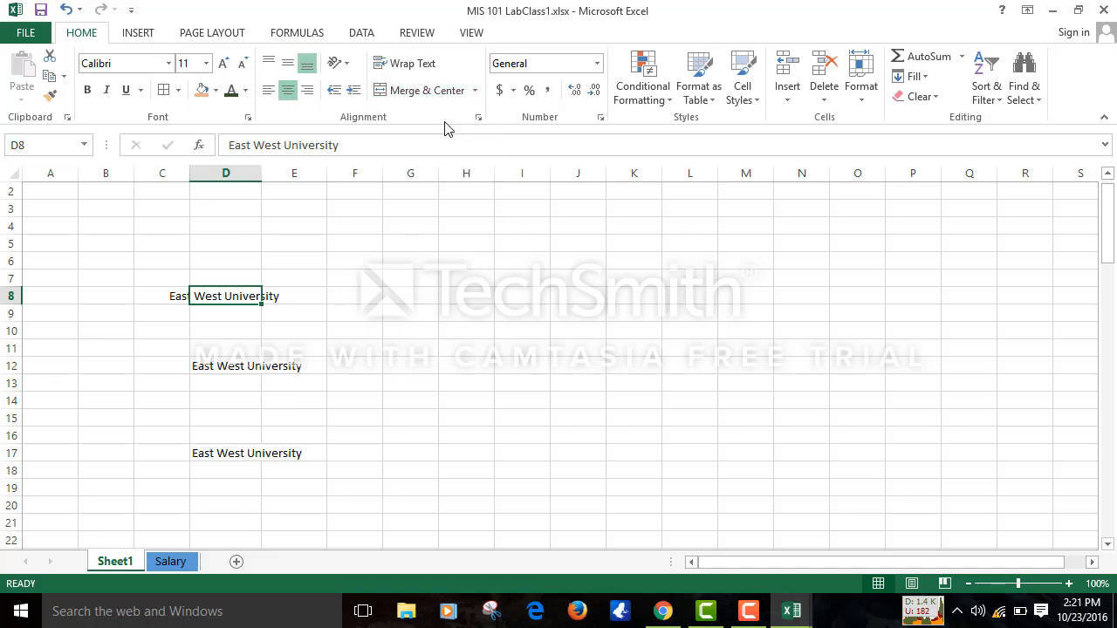
click(347, 293)
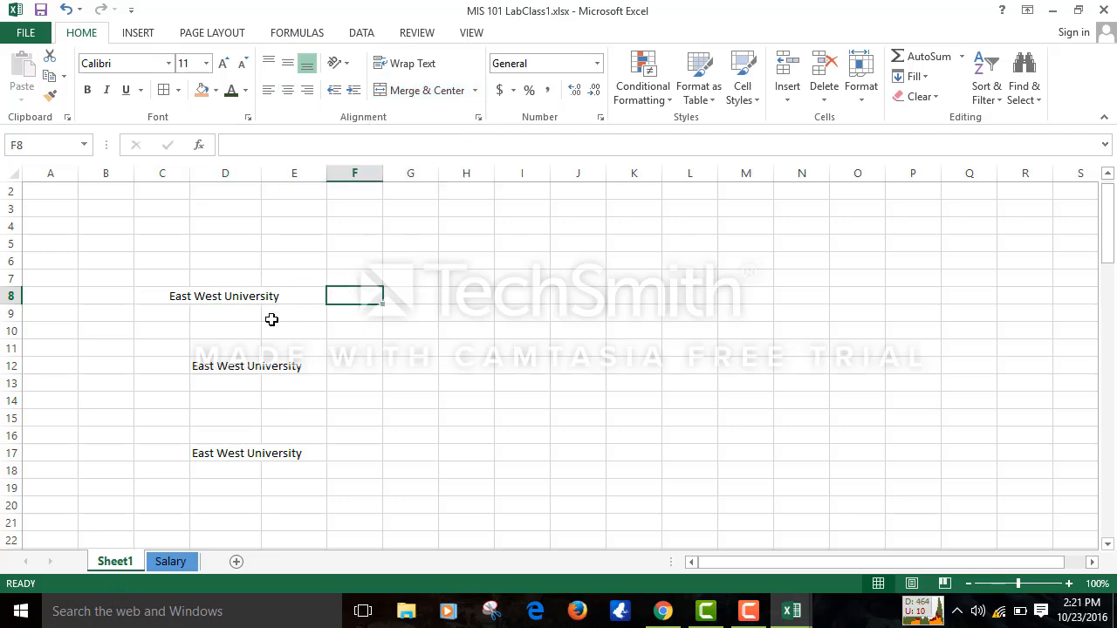
click(199, 294)
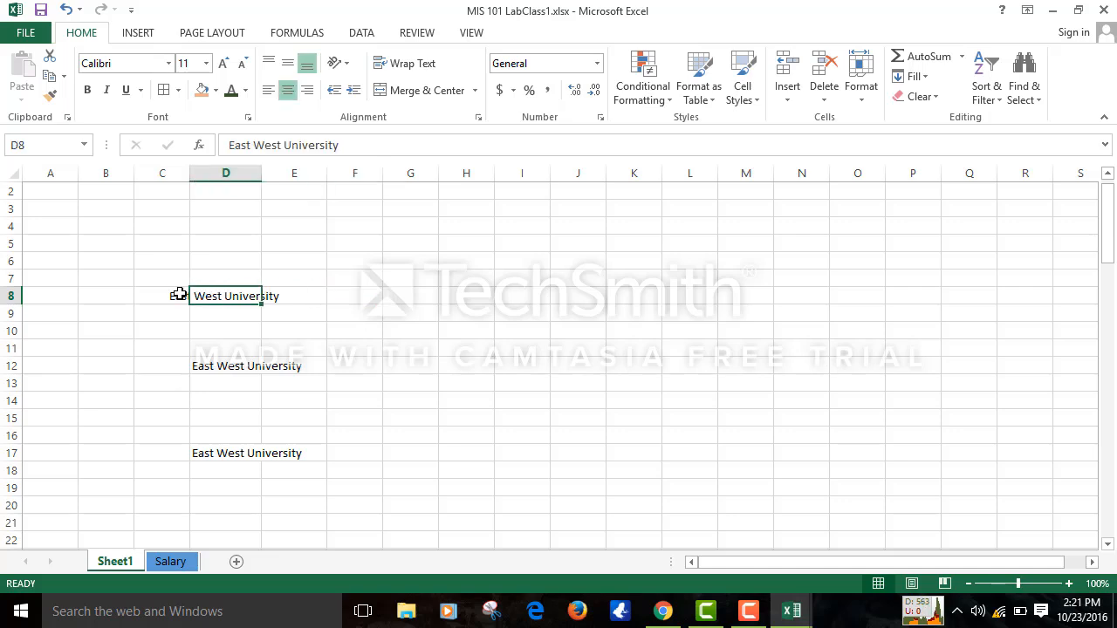
click(294, 300)
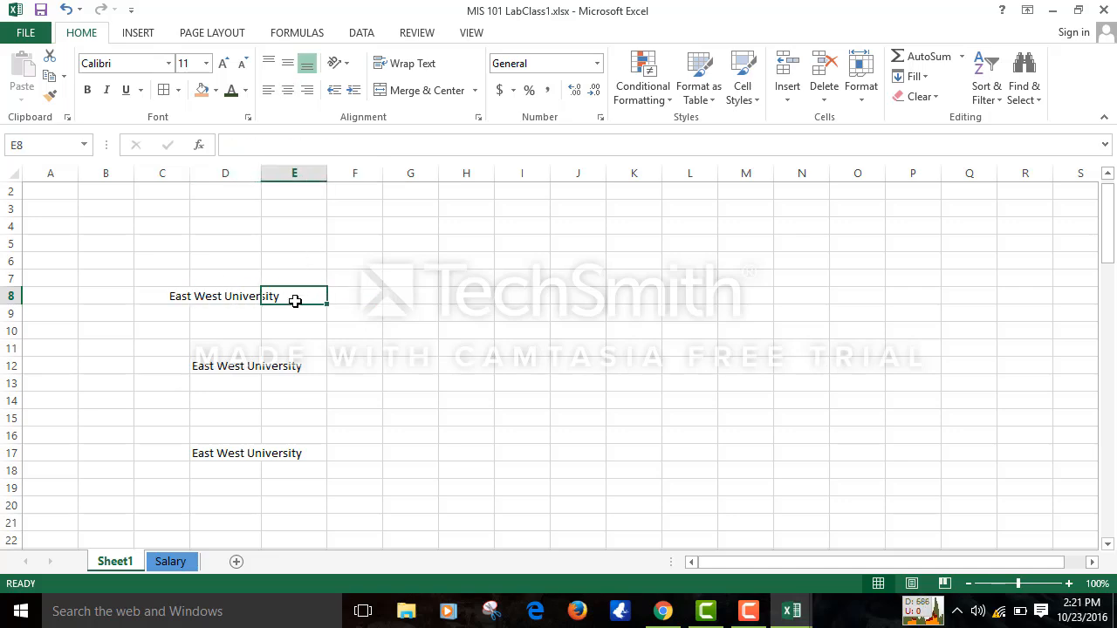
click(178, 296)
click(219, 294)
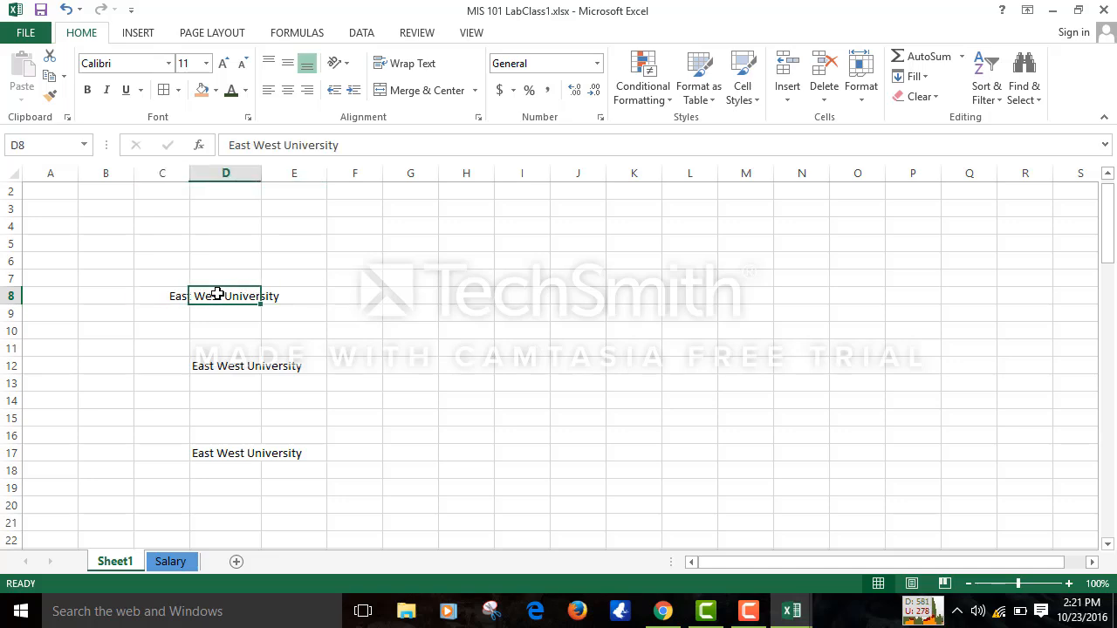
- Autofit column D, then undo the autofit and the earlier centering
double_click(263, 176)
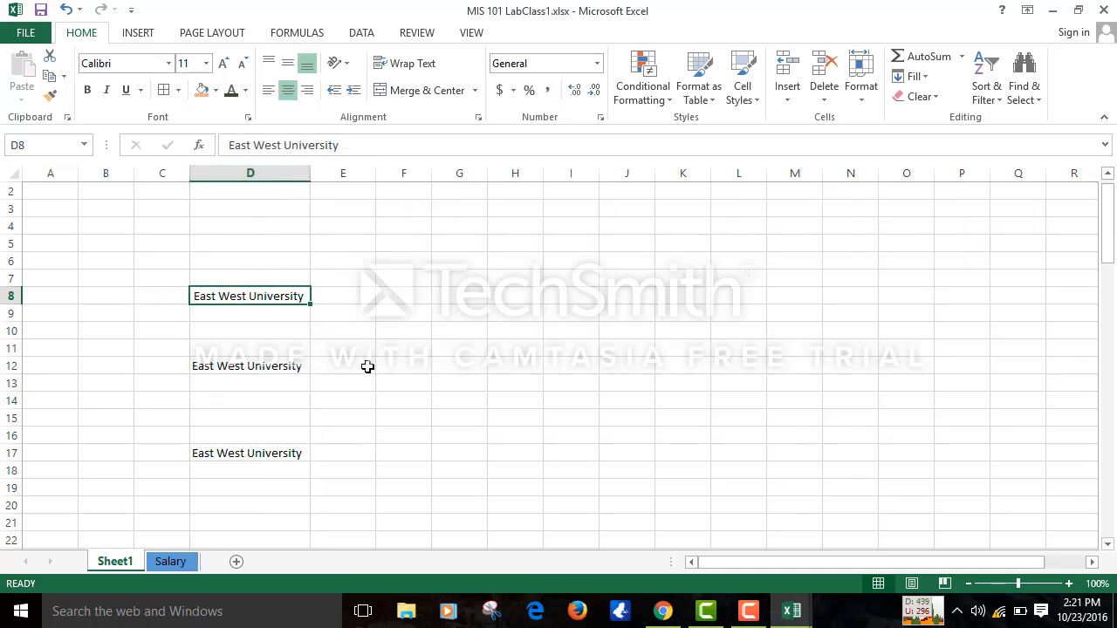
key(ctrl+z)
click(349, 367)
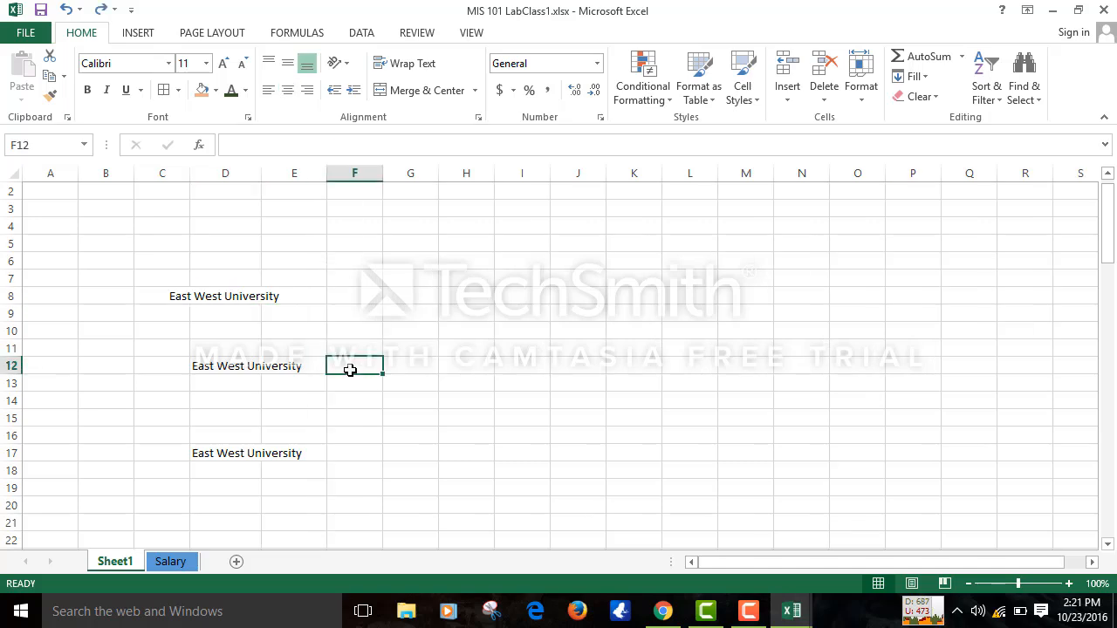
key(ctrl+z)
key(ctrl+z)
key(ctrl+c)
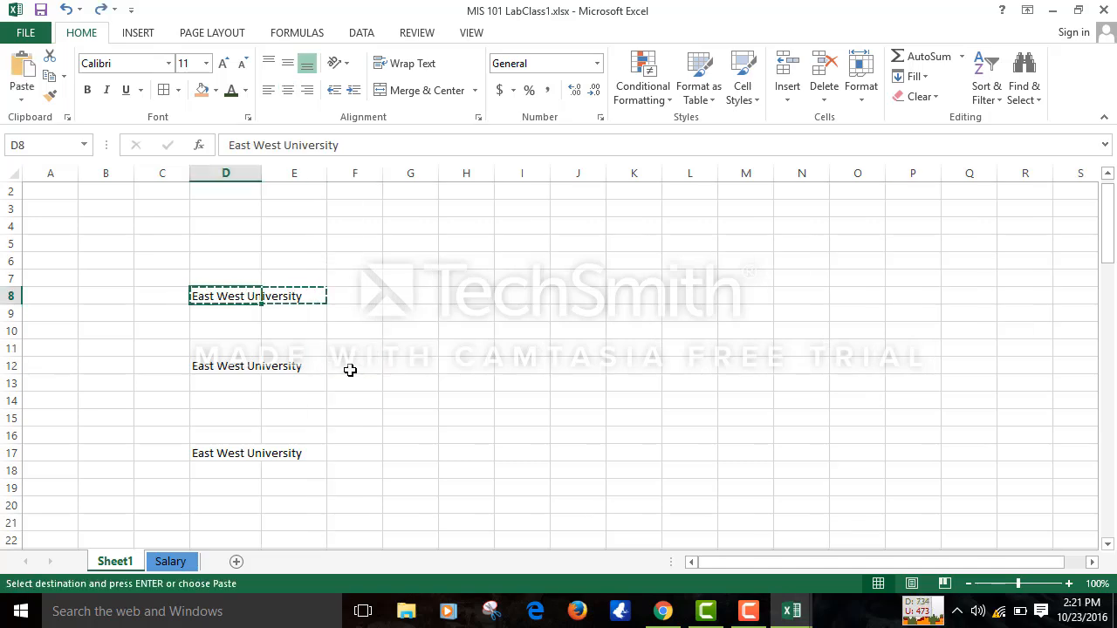
click(349, 370)
click(399, 312)
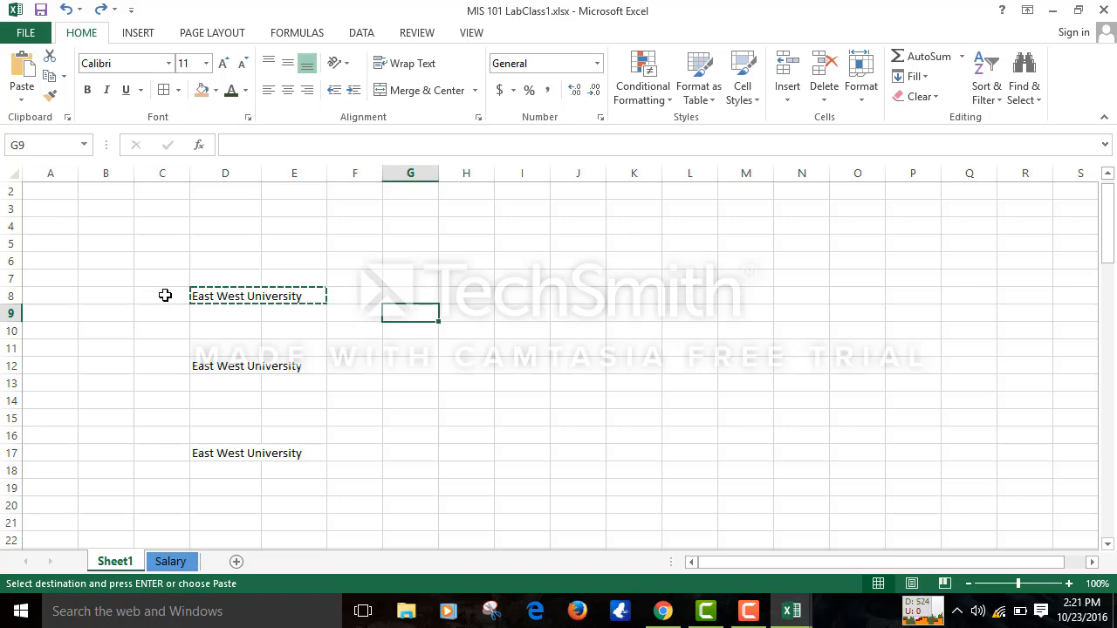
- Merge D8:E8 by ticking Merge cells in the Format Cells Alignment tab
drag(202, 288, 305, 294)
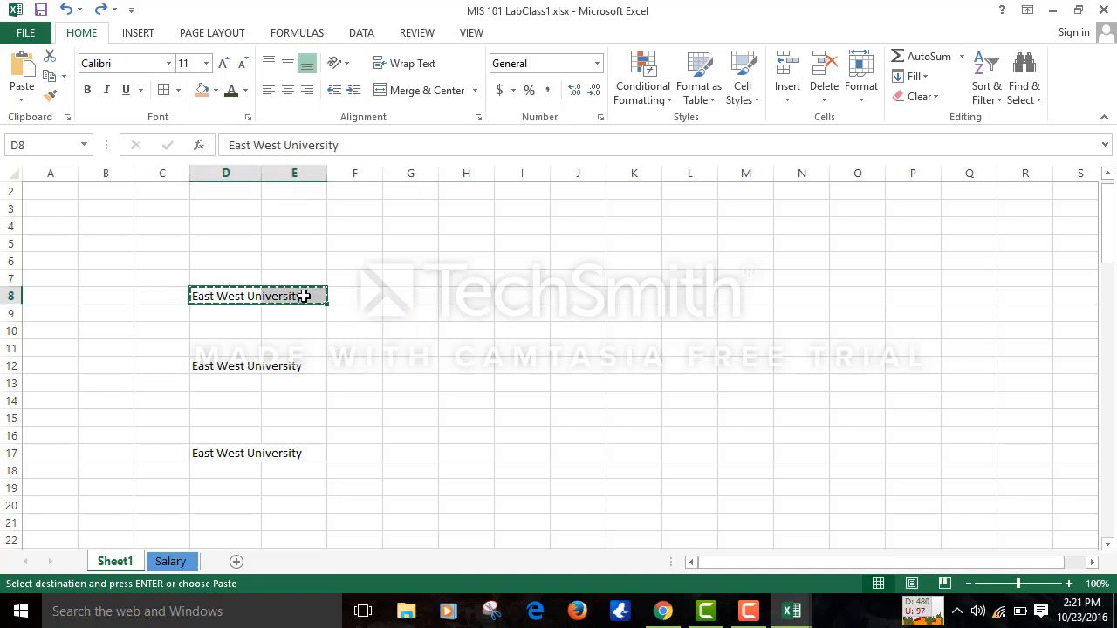
click(478, 116)
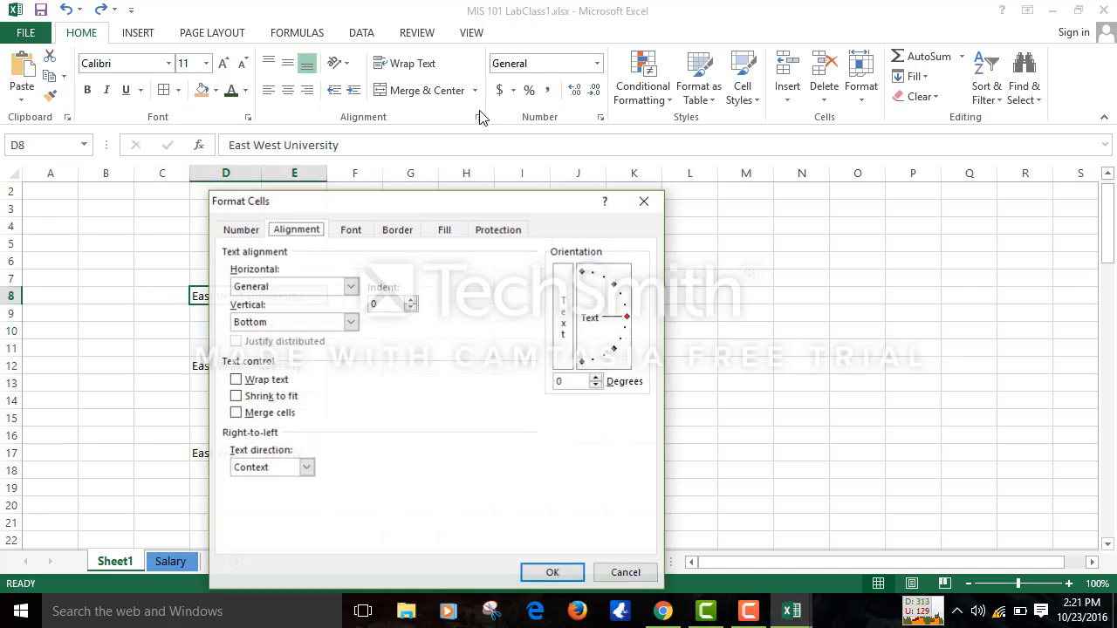
click(246, 414)
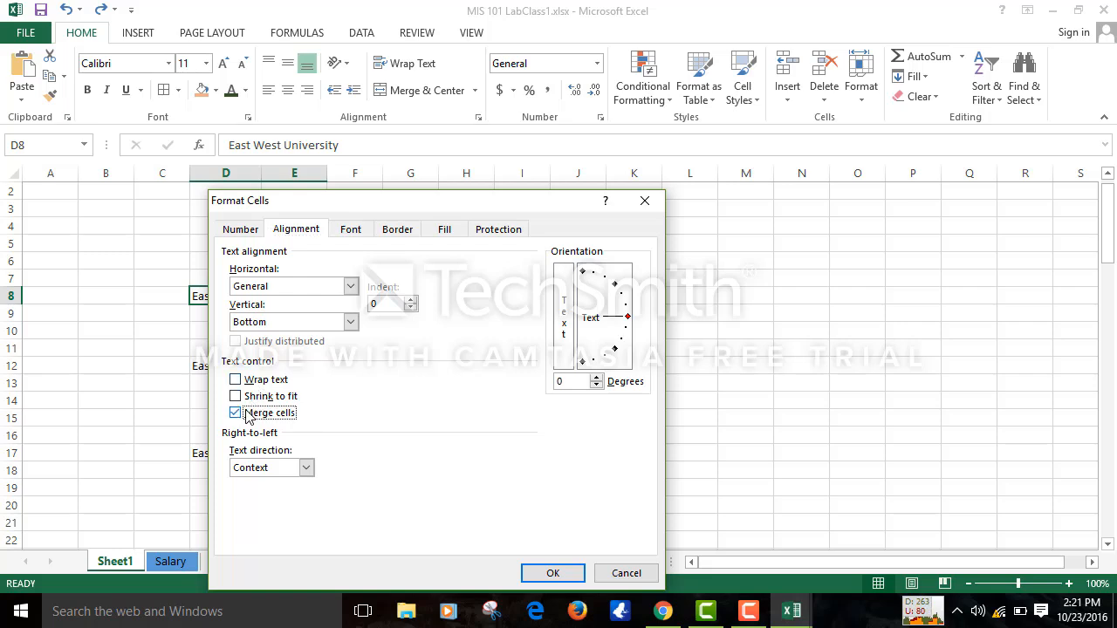
click(552, 573)
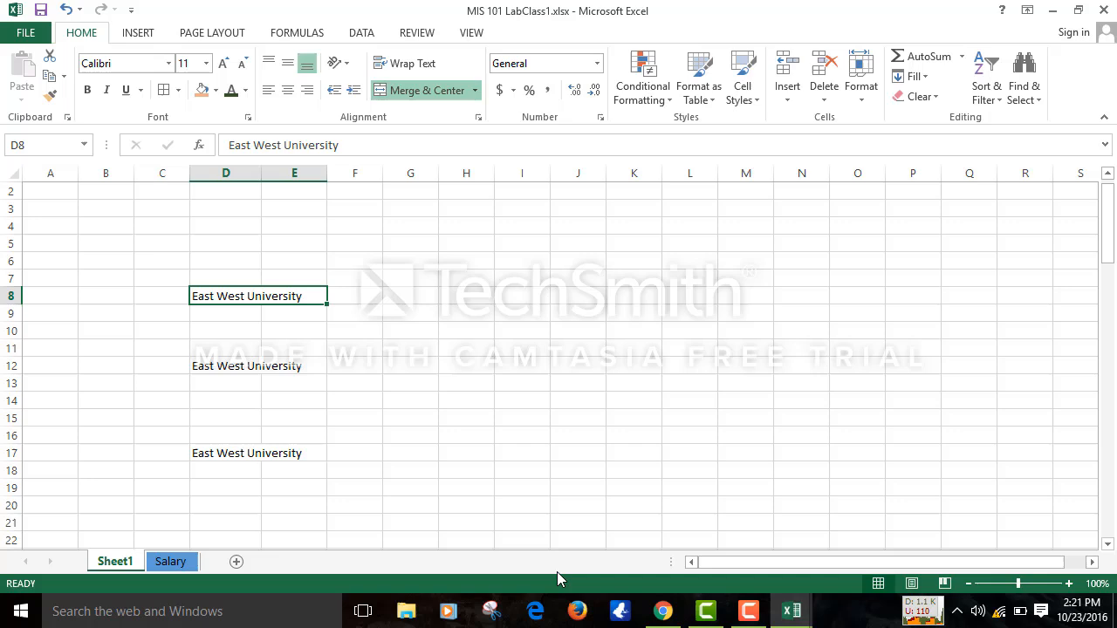
click(390, 419)
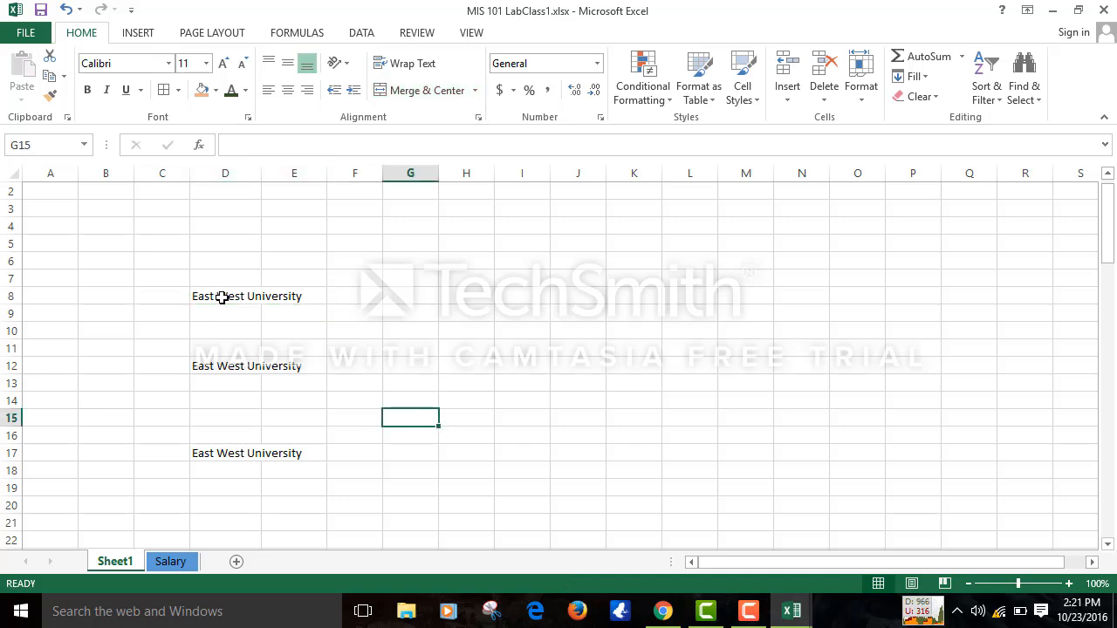
drag(224, 297, 447, 295)
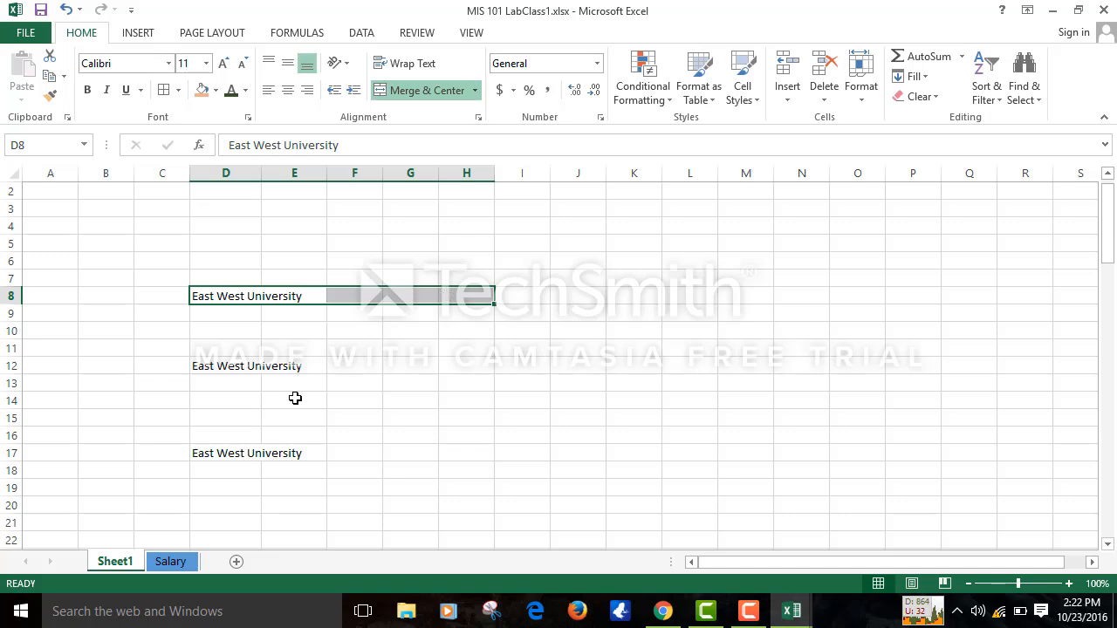
click(238, 367)
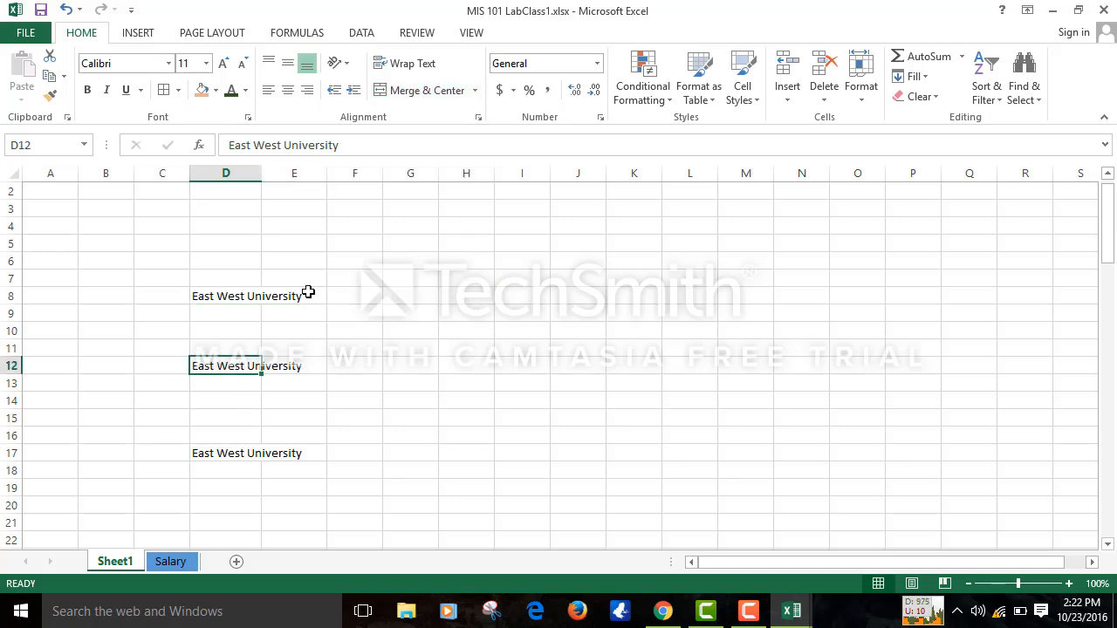
- Turn on Wrap Text for D12 so East West University shows on two lines
click(417, 69)
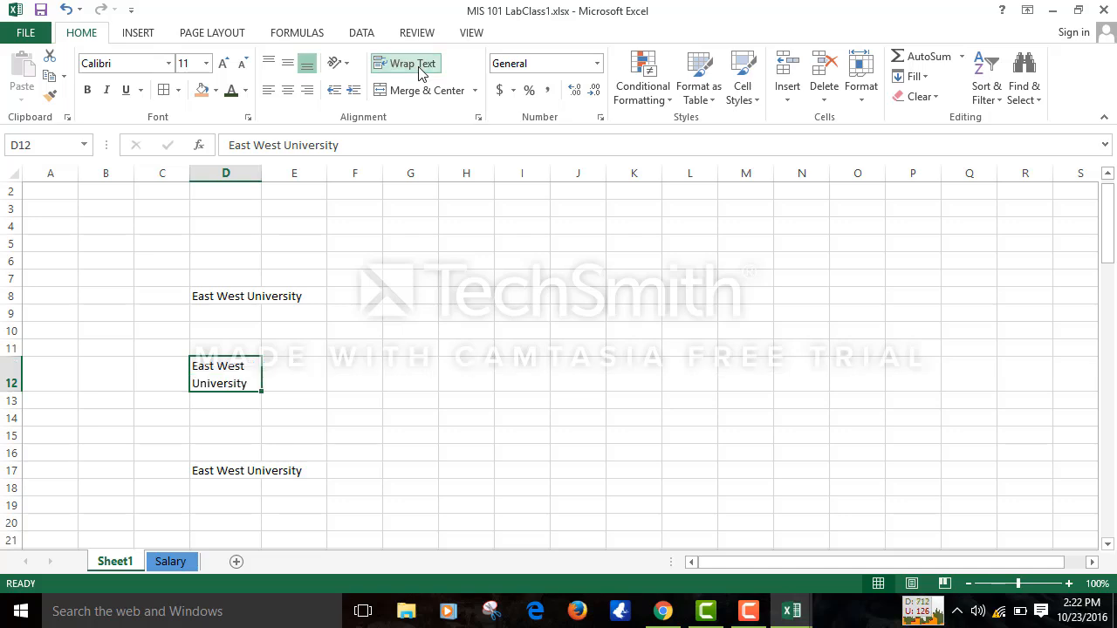
click(419, 68)
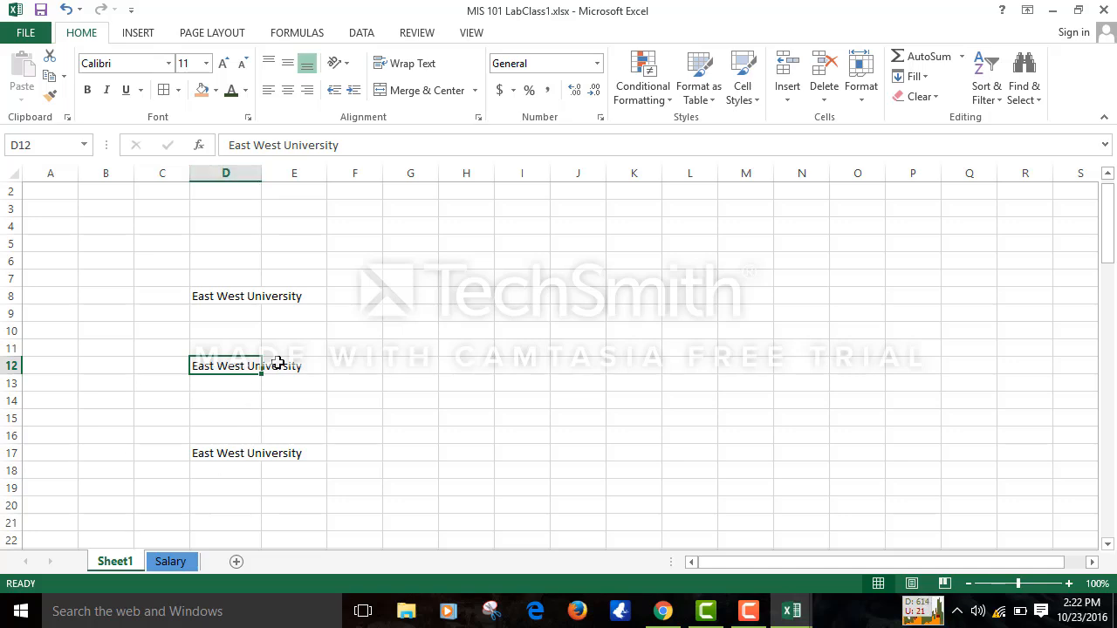
click(867, 105)
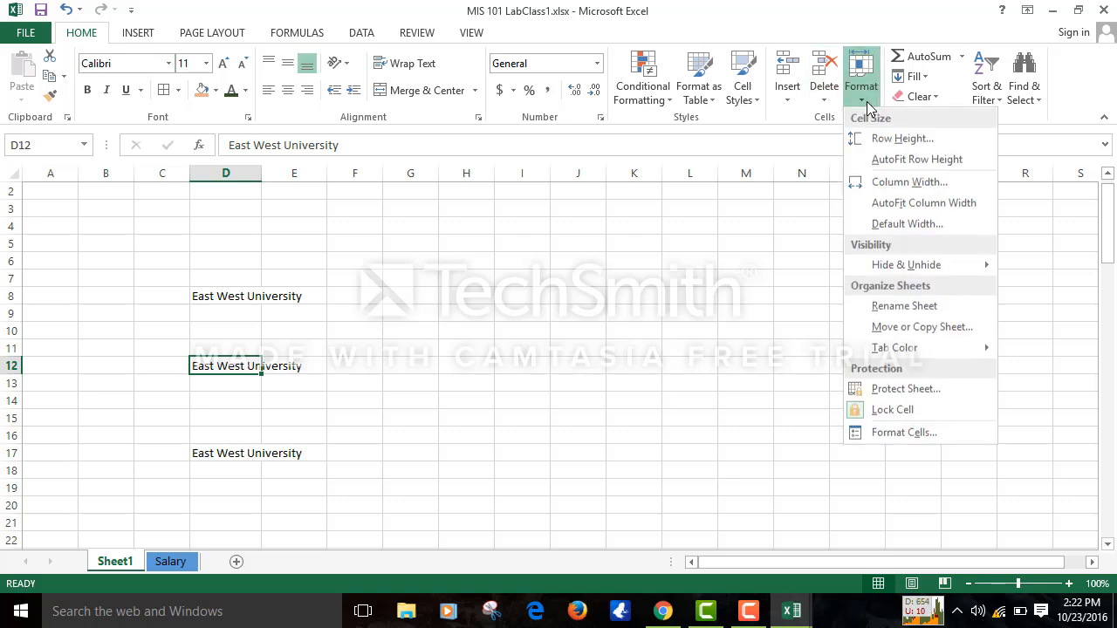
click(408, 452)
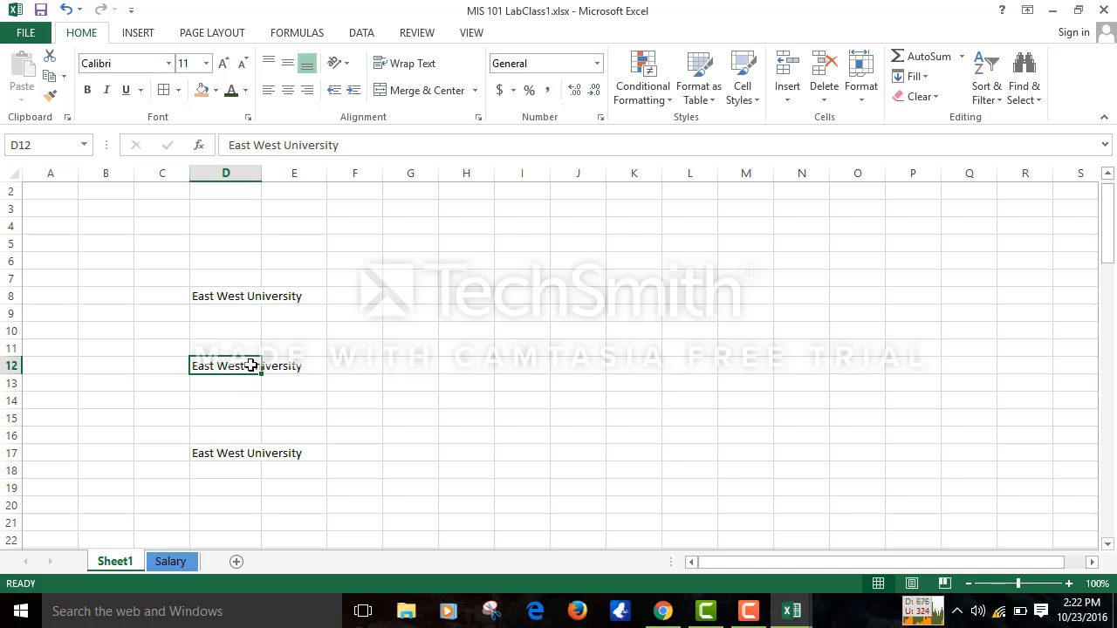
click(384, 64)
- Enable Shrink to fit for D17 in the Format Cells Alignment settings
click(318, 446)
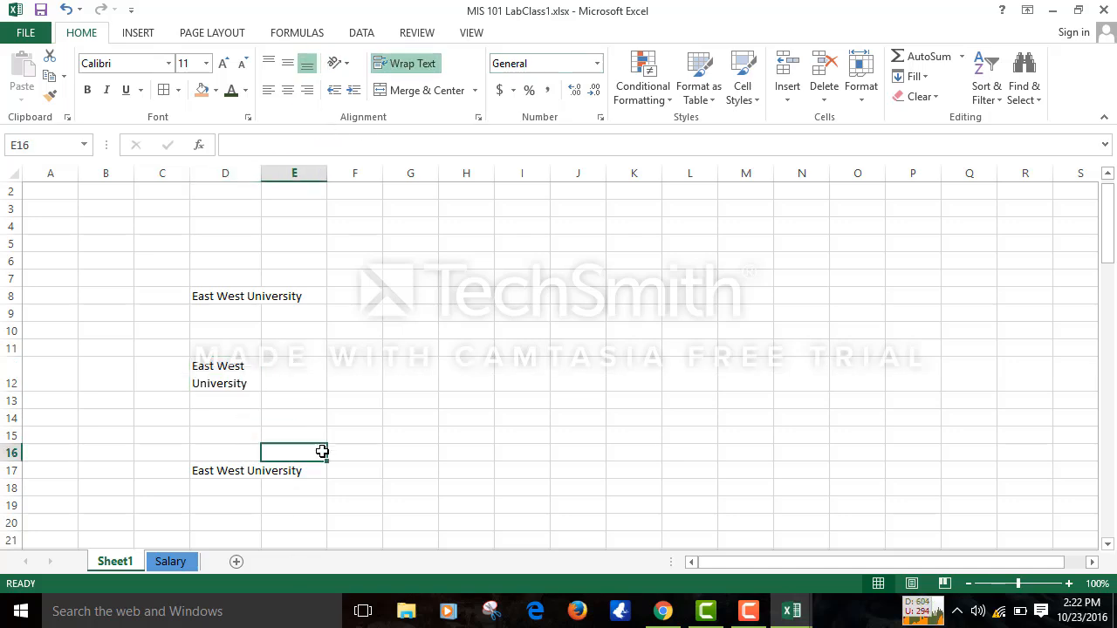
click(203, 471)
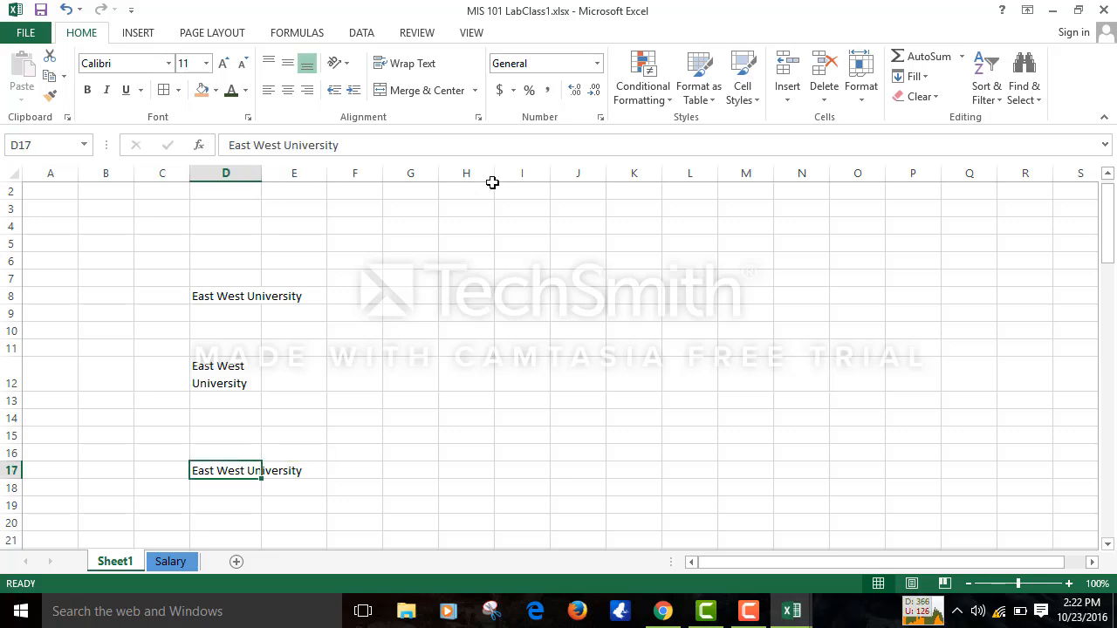
click(477, 117)
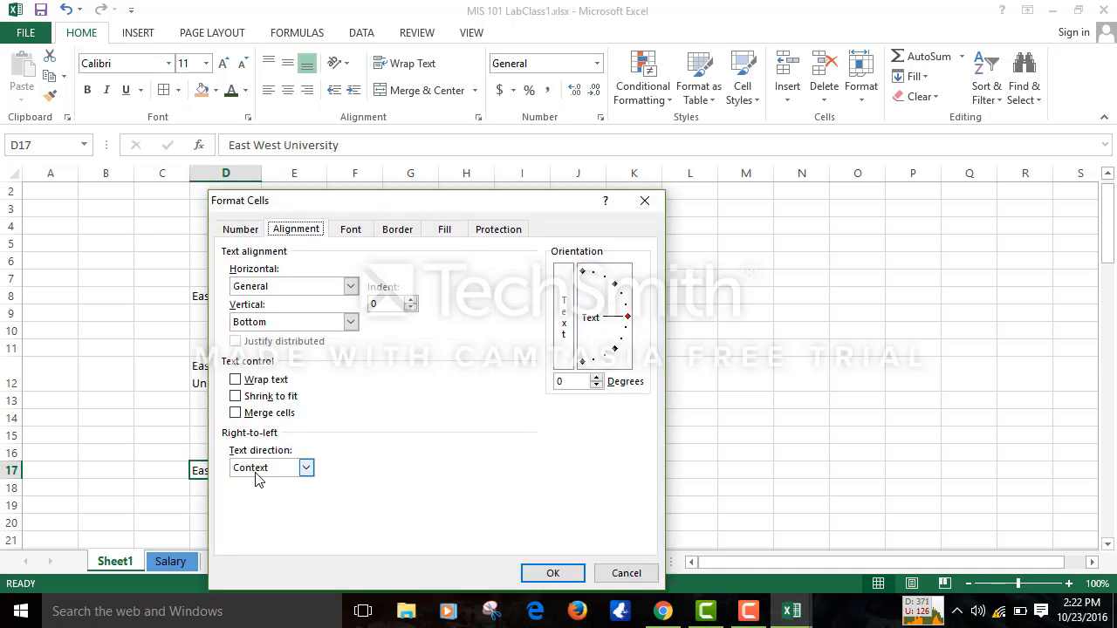
click(238, 397)
click(240, 400)
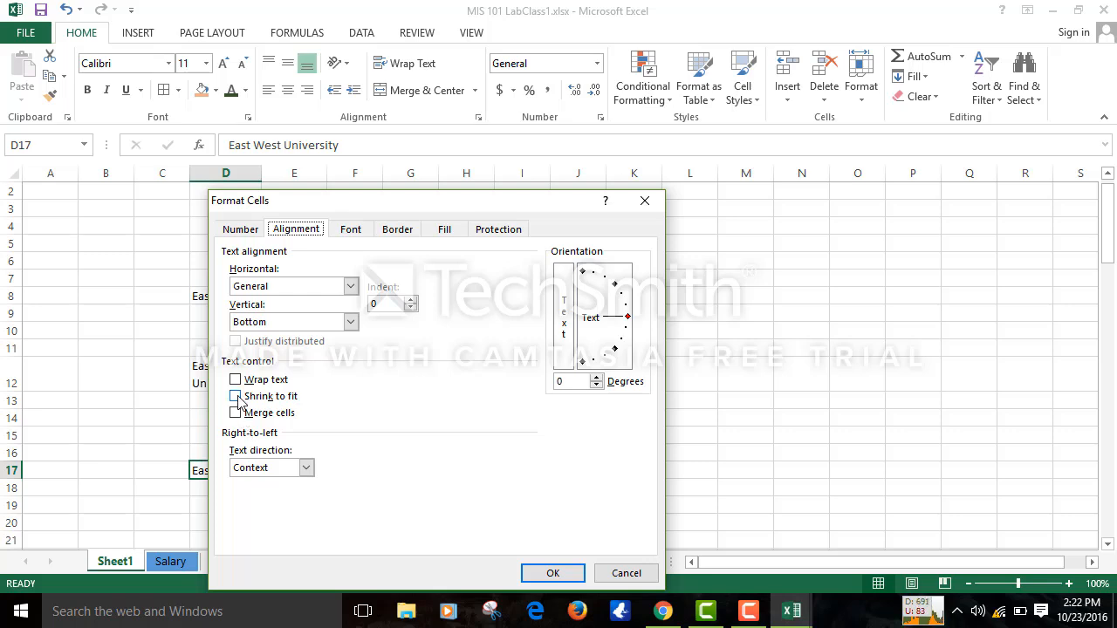
click(238, 397)
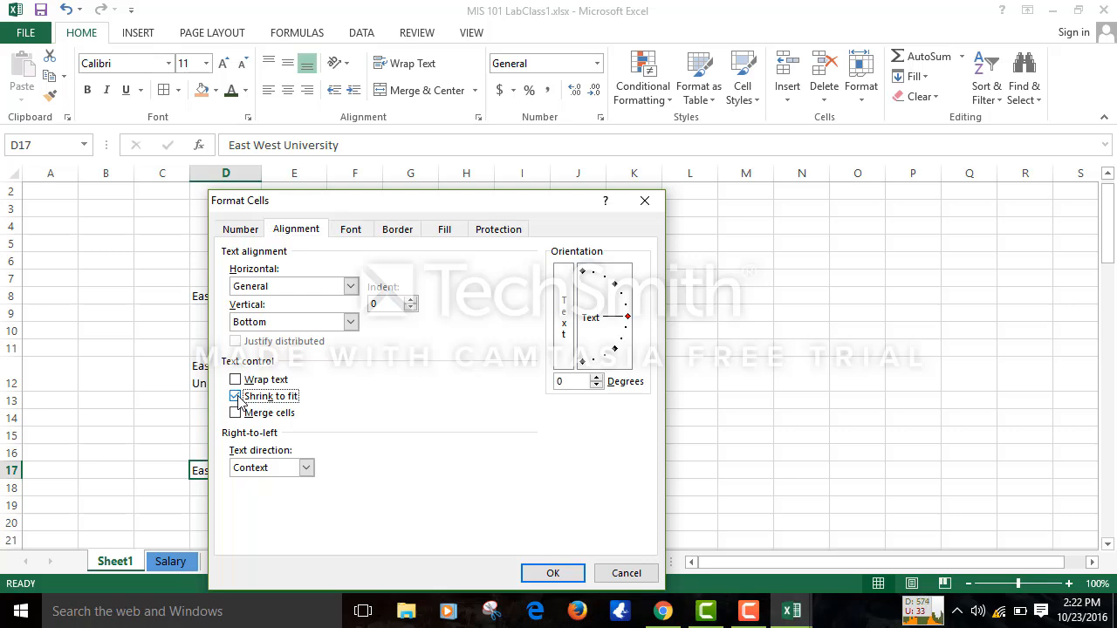
click(551, 573)
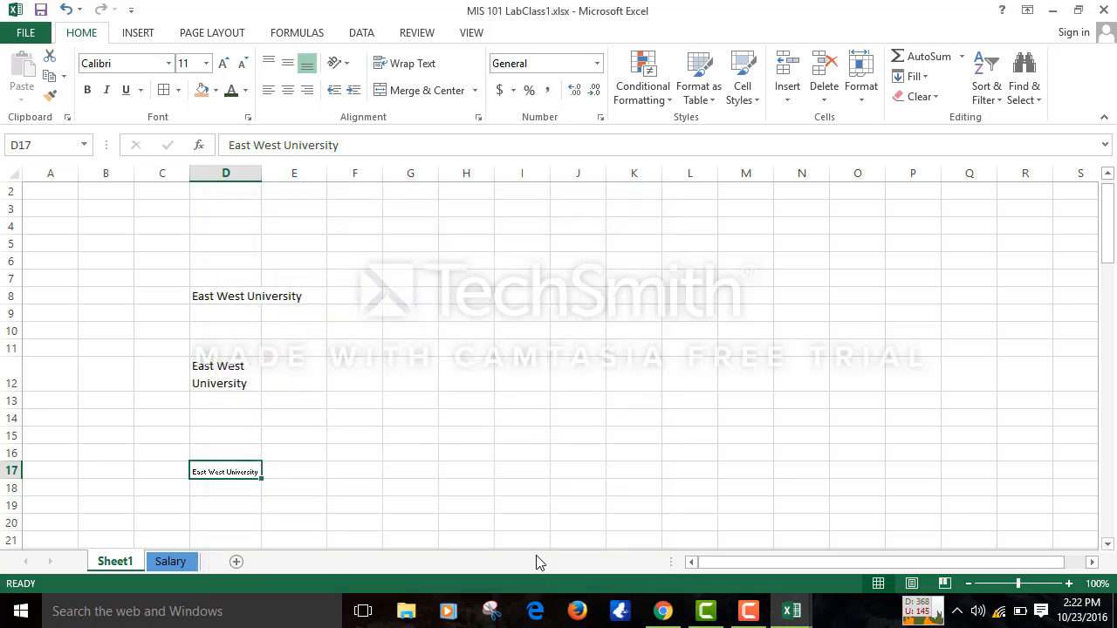
click(469, 425)
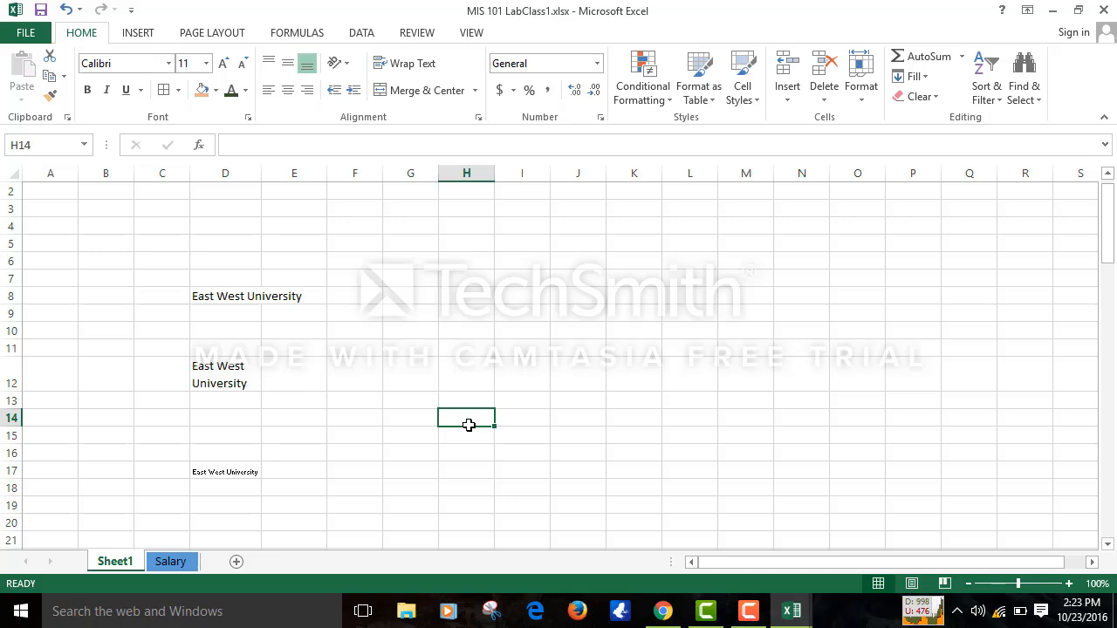
click(404, 296)
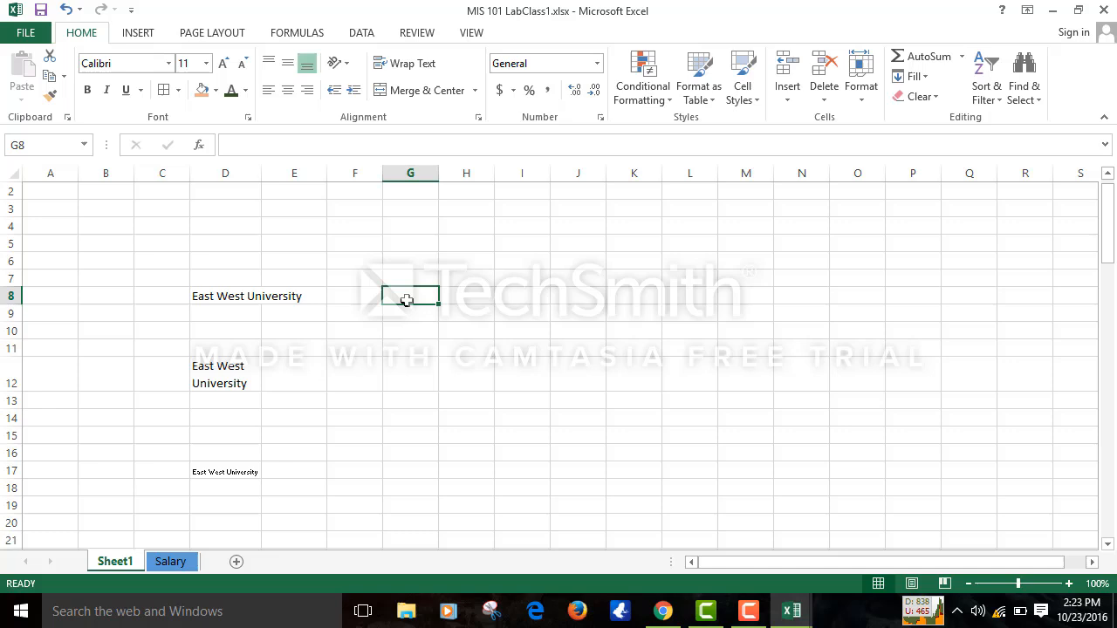
- Angle D17's East West University text counterclockwise using the Orientation options
click(478, 117)
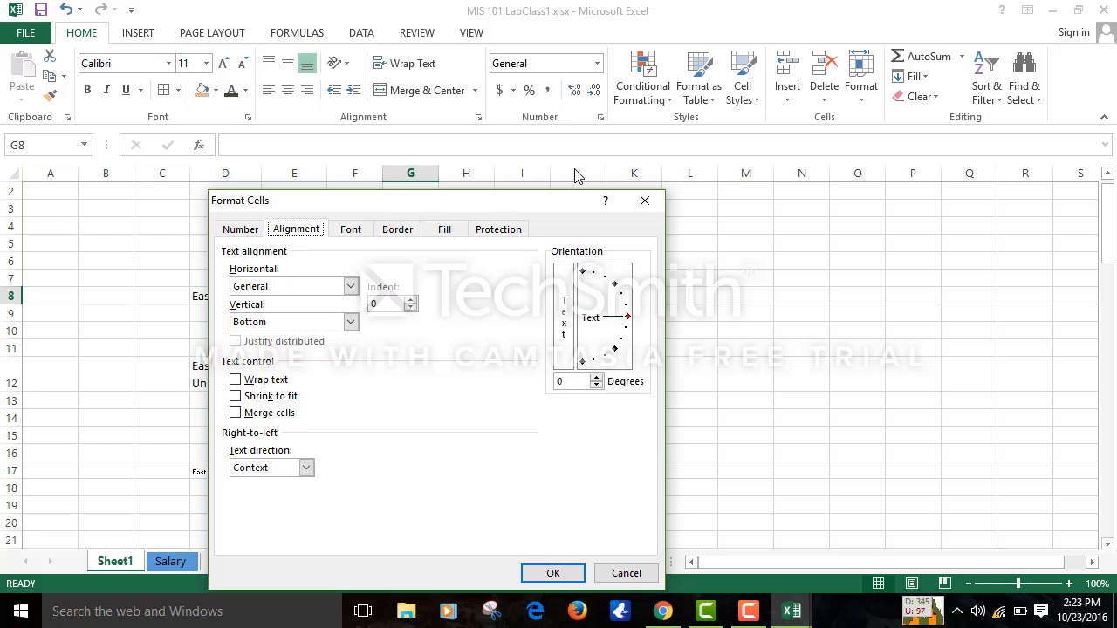
click(653, 209)
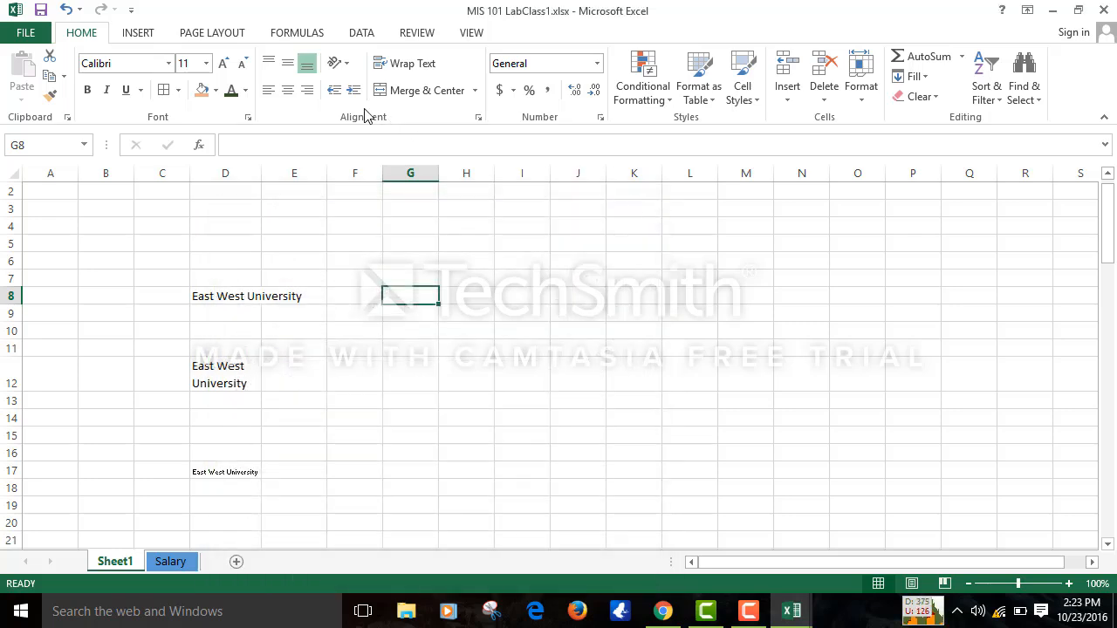
click(332, 70)
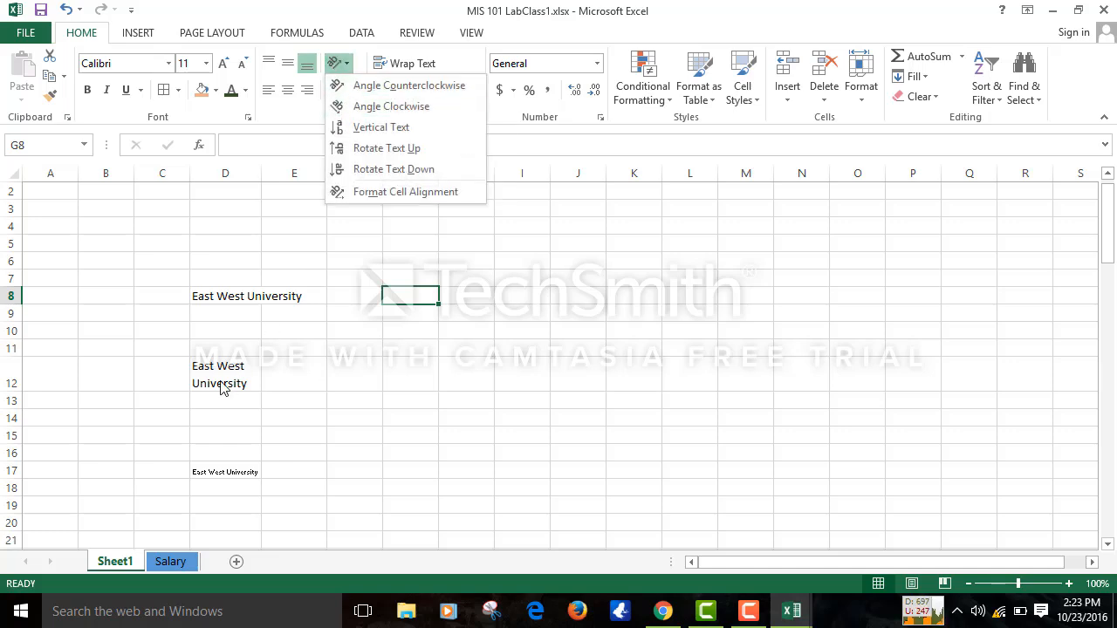
click(214, 468)
click(212, 466)
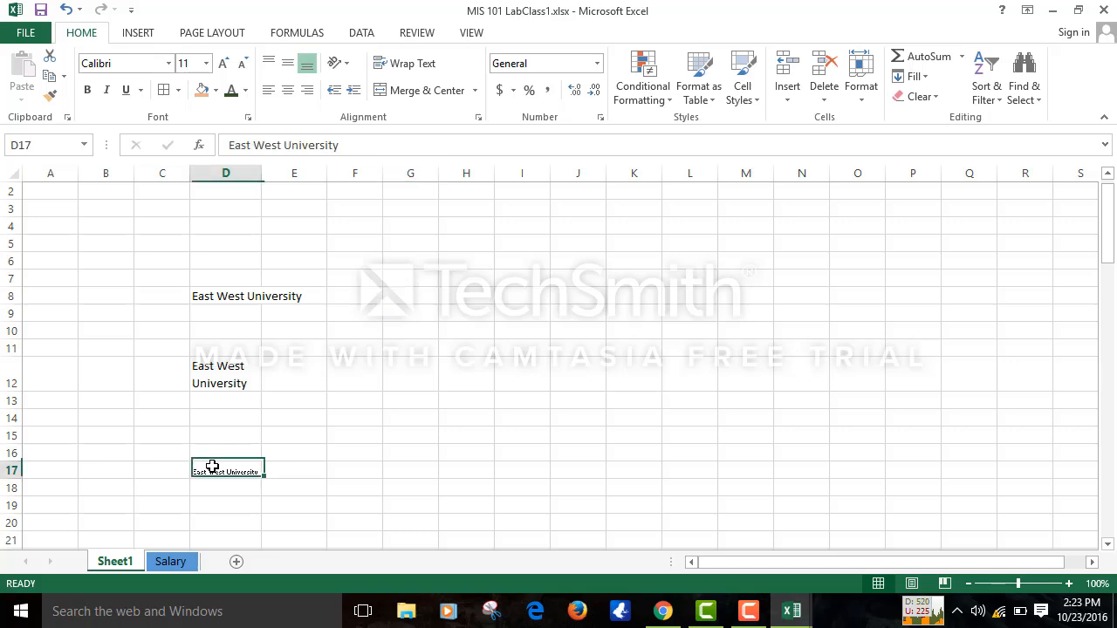
click(338, 63)
click(351, 84)
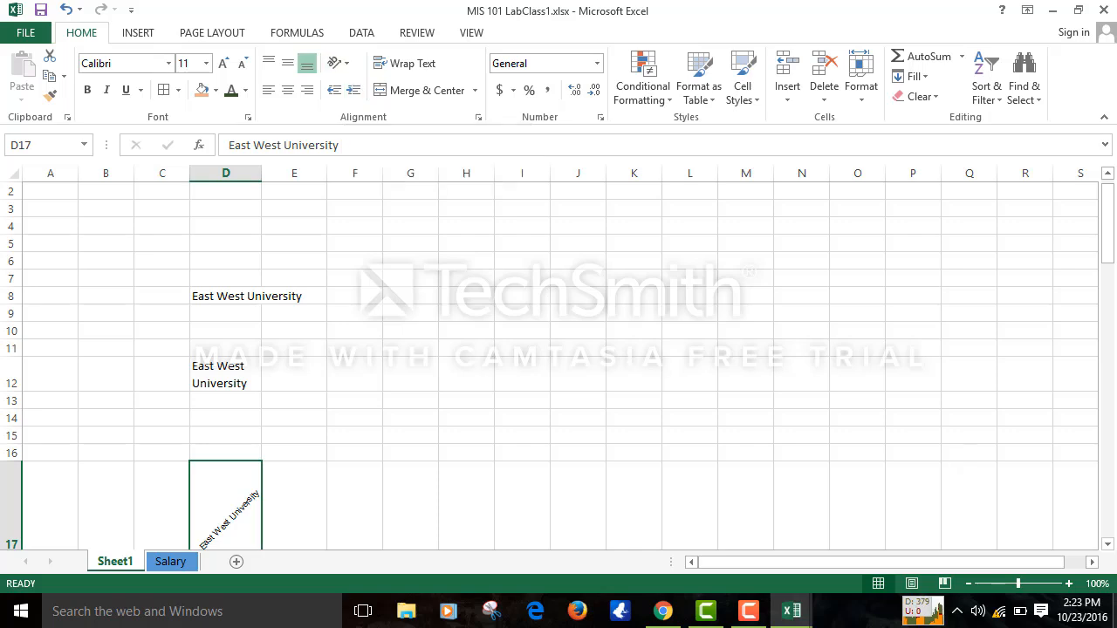
click(1111, 547)
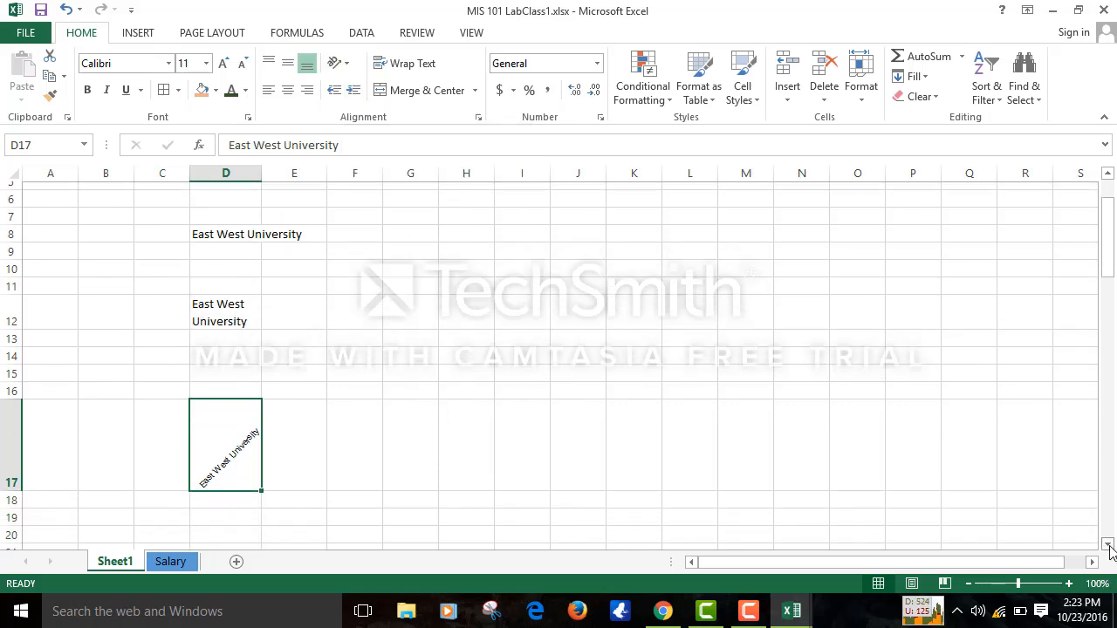
click(1109, 547)
click(1109, 547)
click(1109, 547)
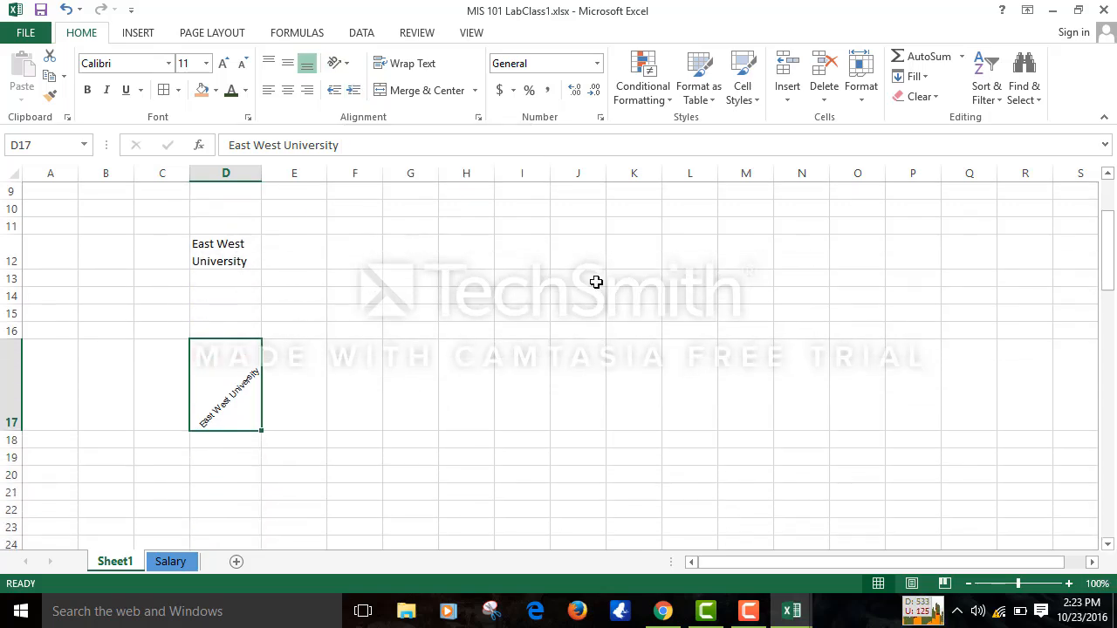
- Try Angle Clockwise, Vertical Text and Rotate Text Up on D17, ending with Rotate Text Down
click(346, 65)
click(359, 112)
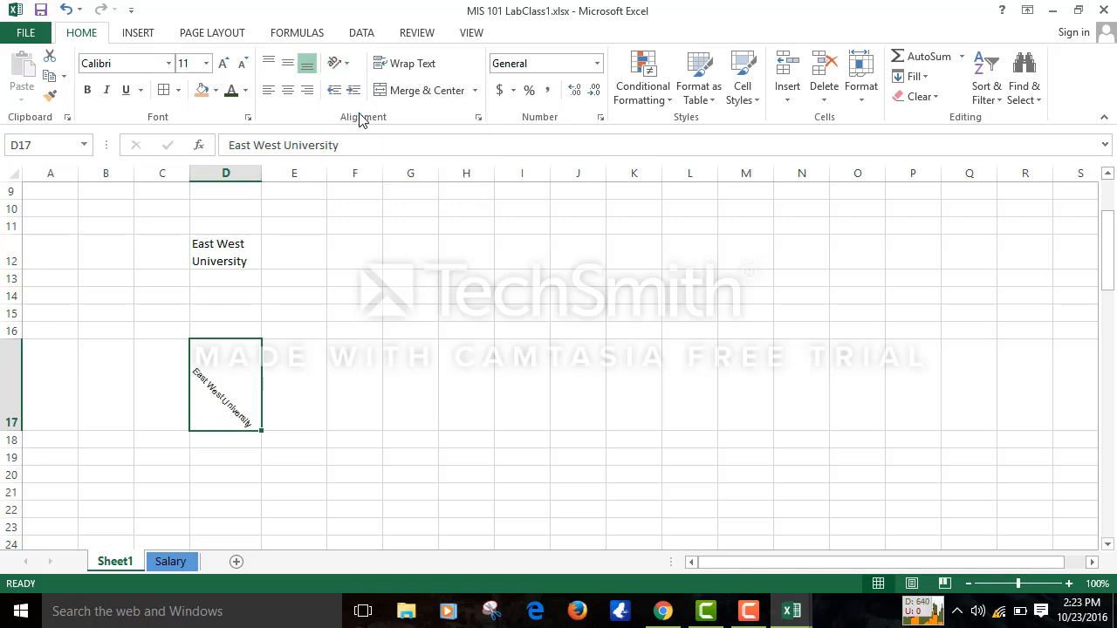
click(344, 66)
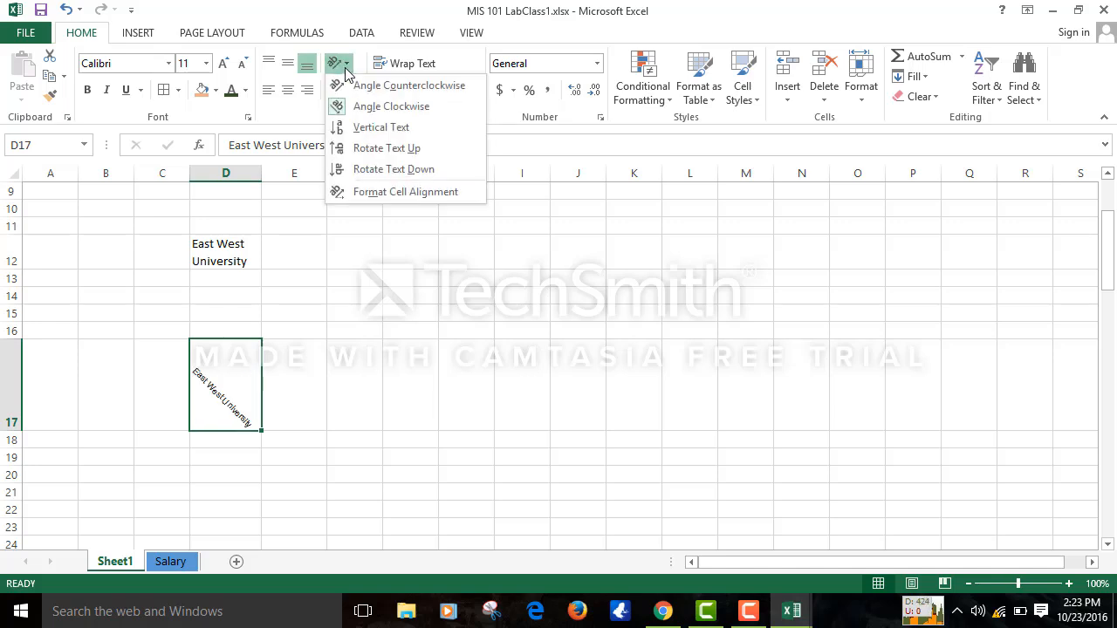
click(362, 130)
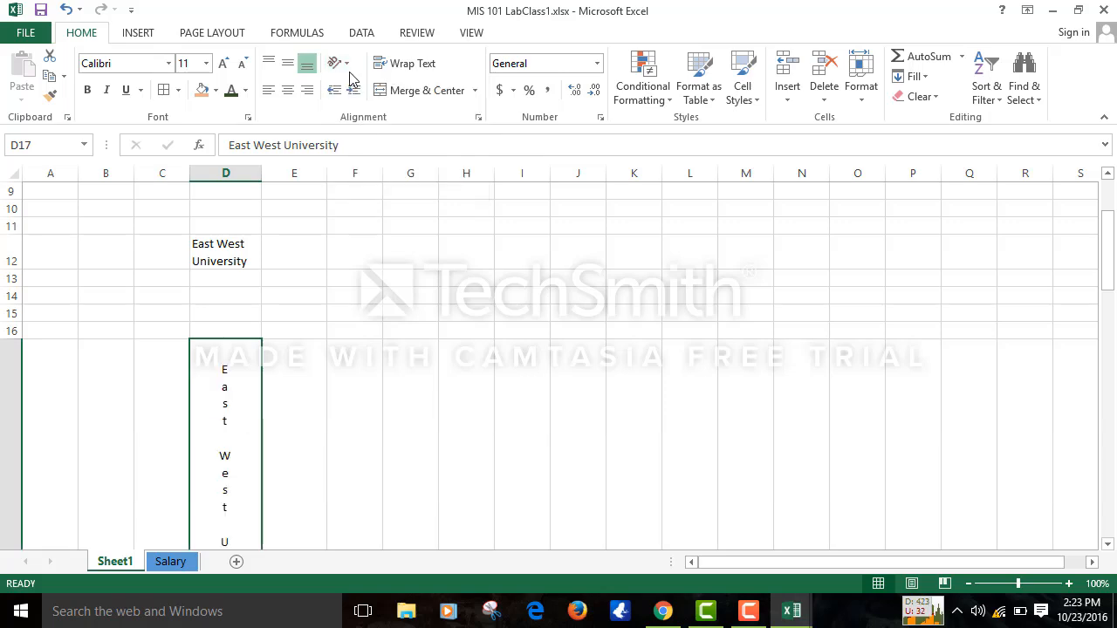
click(345, 66)
click(359, 146)
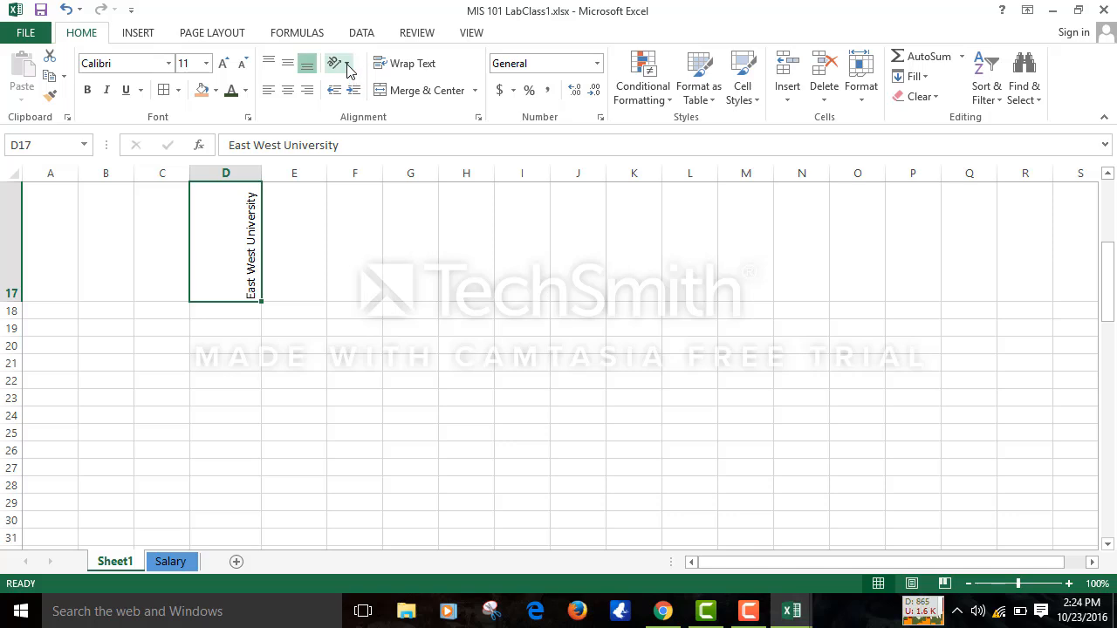
click(342, 64)
click(357, 169)
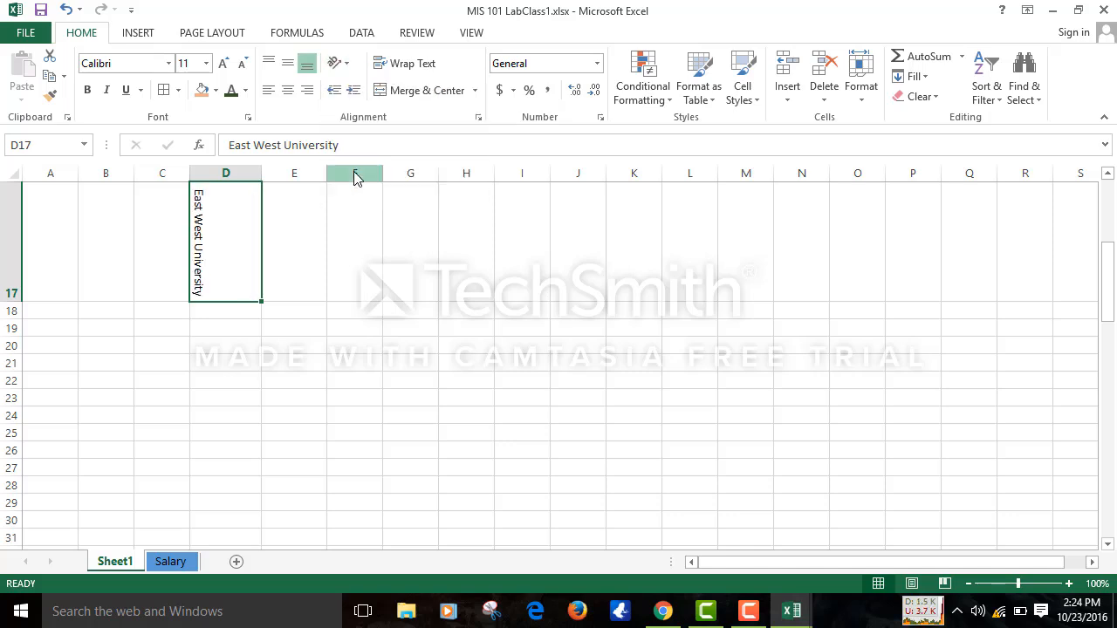
- Turn off Shrink to fit for D17 and set its text angle to 0 degrees
click(478, 117)
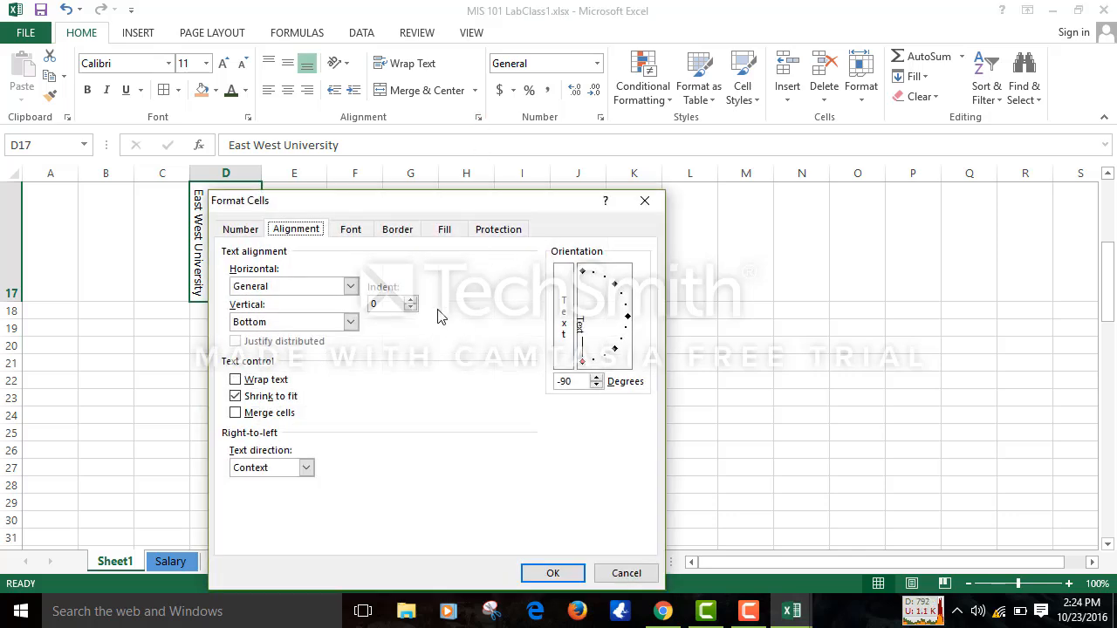
click(235, 396)
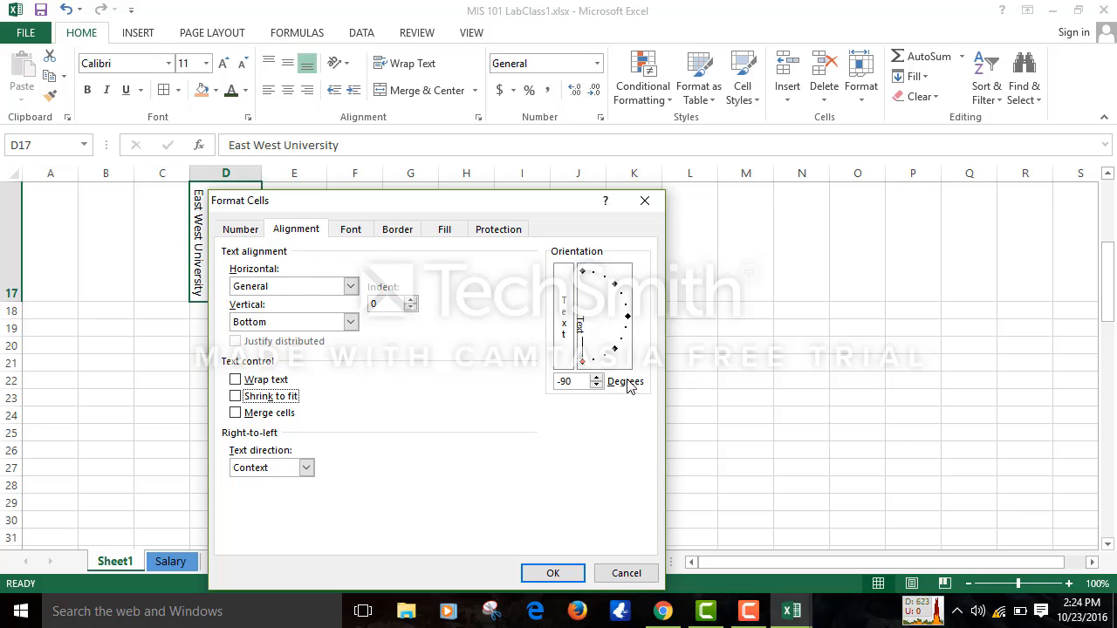
click(599, 385)
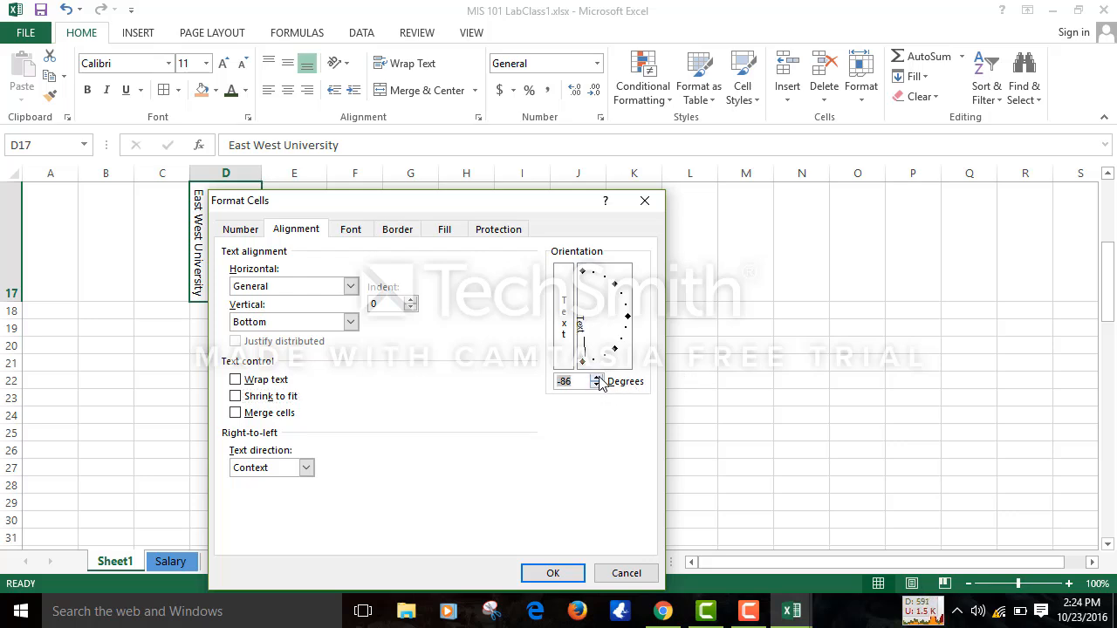
drag(598, 379, 599, 379)
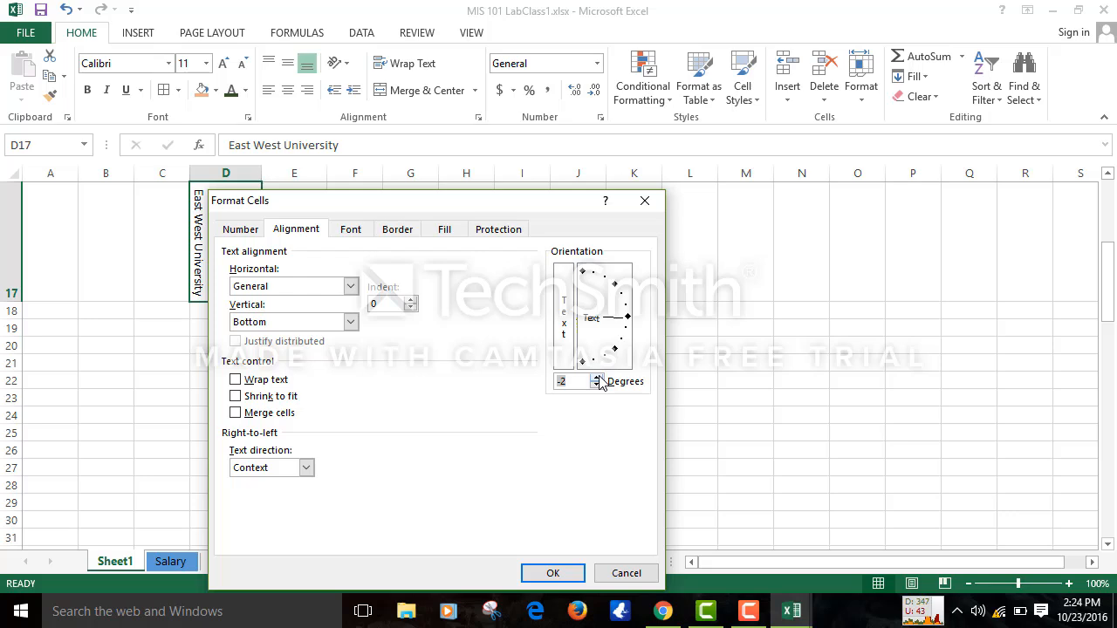
click(598, 379)
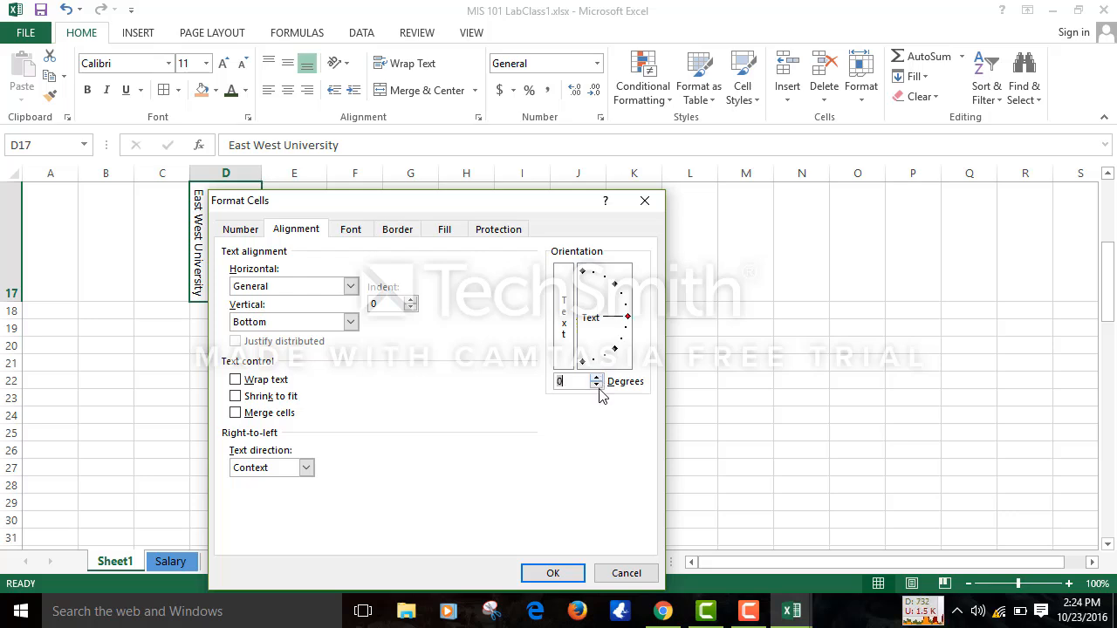
click(576, 571)
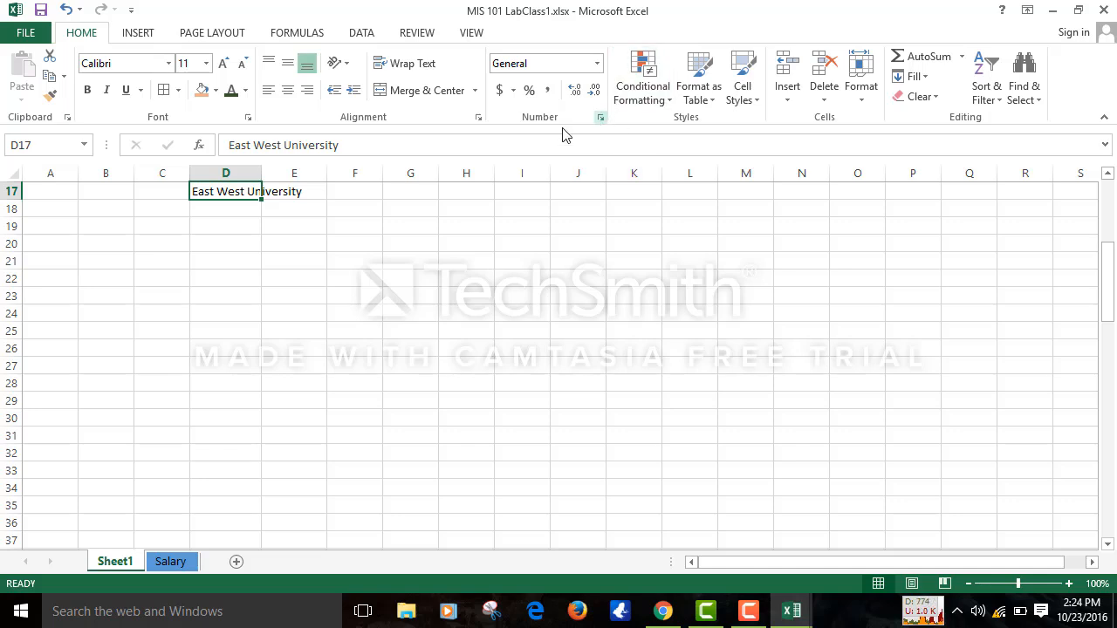
- Set D17's text orientation to -44 degrees in the Alignment settings
click(478, 118)
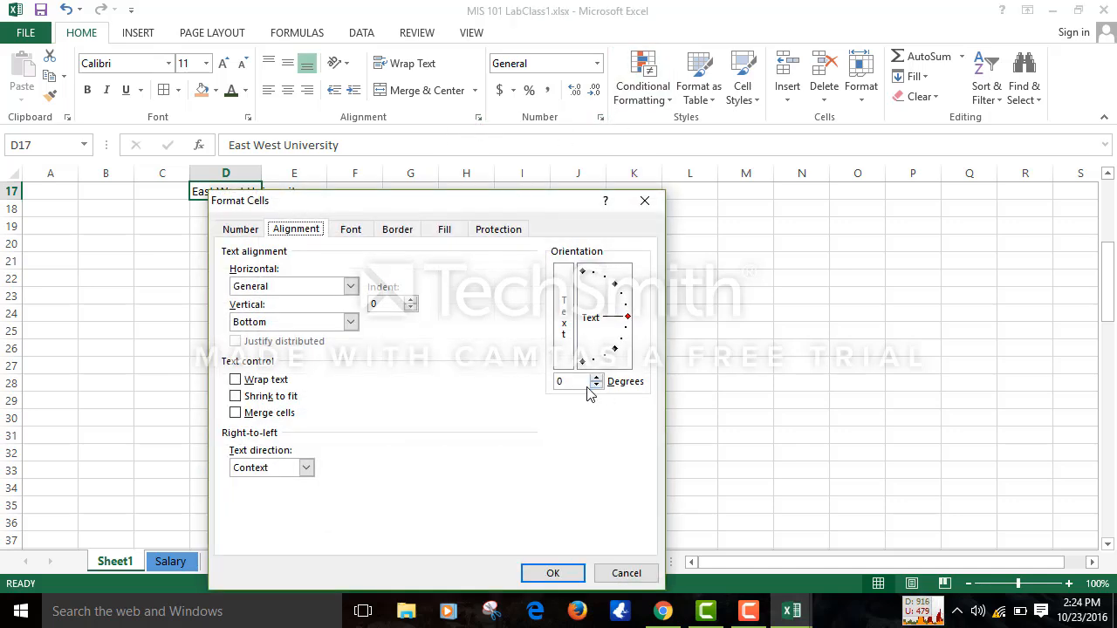
click(596, 386)
click(596, 385)
click(597, 384)
click(596, 385)
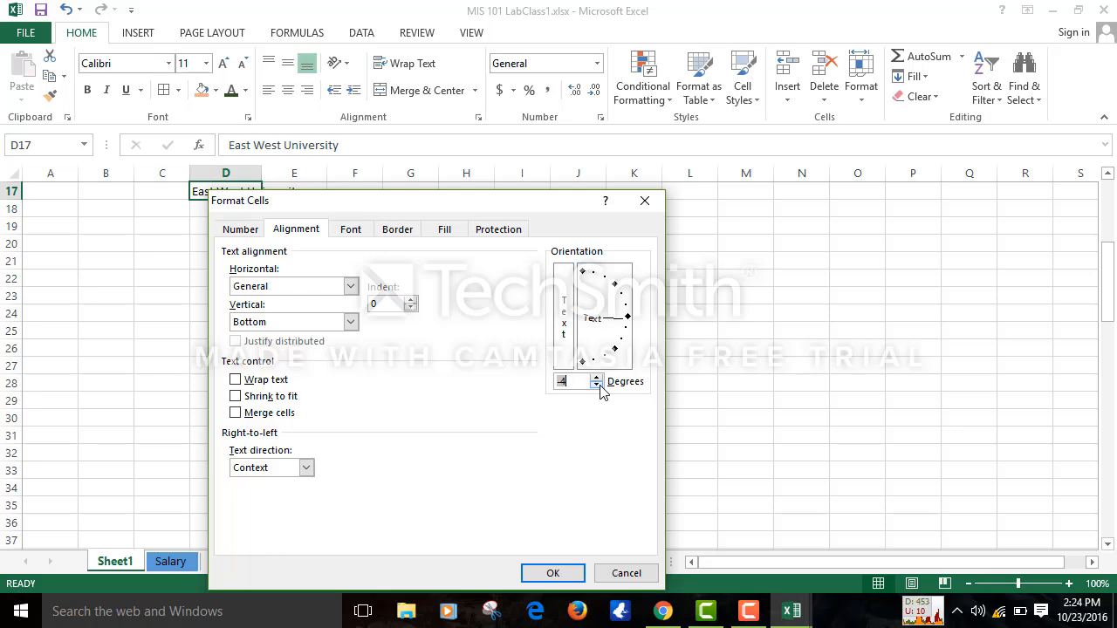
drag(597, 385, 600, 384)
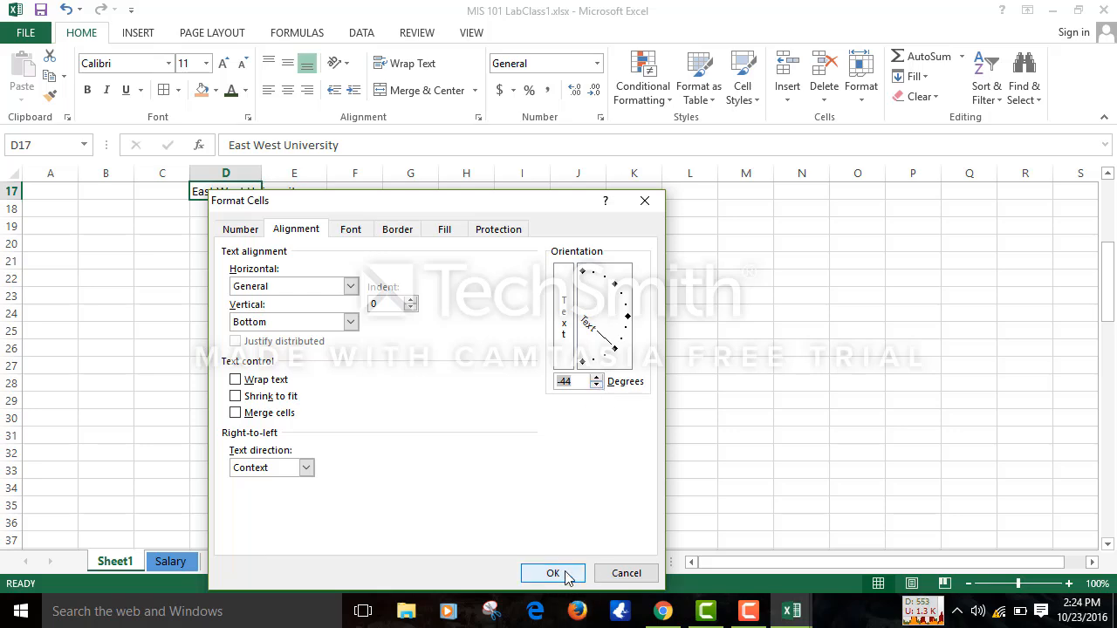
click(566, 574)
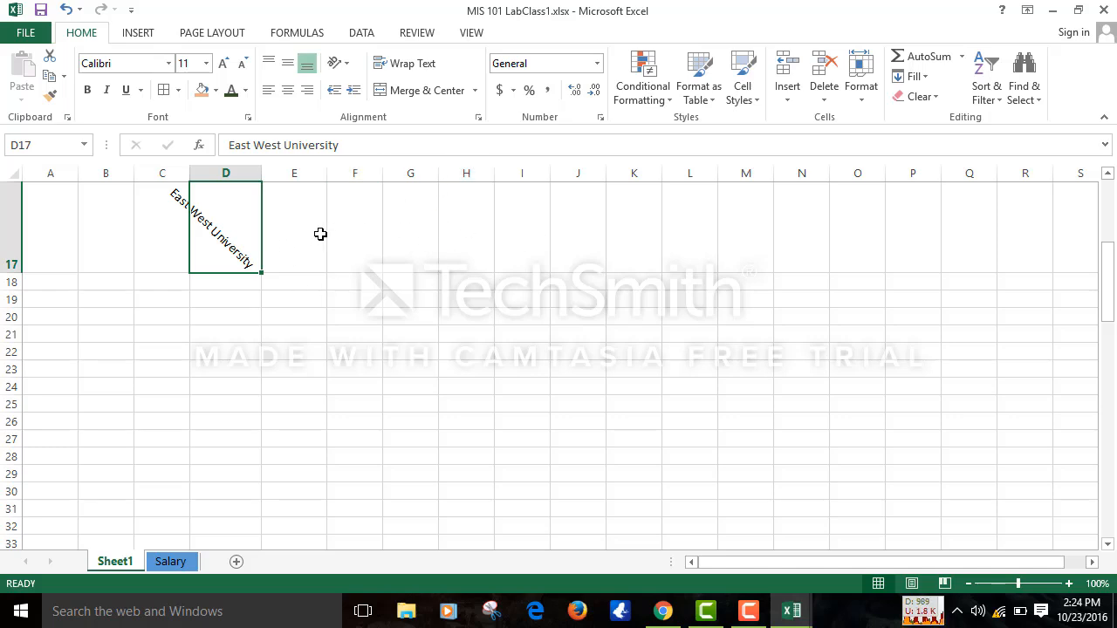
click(140, 194)
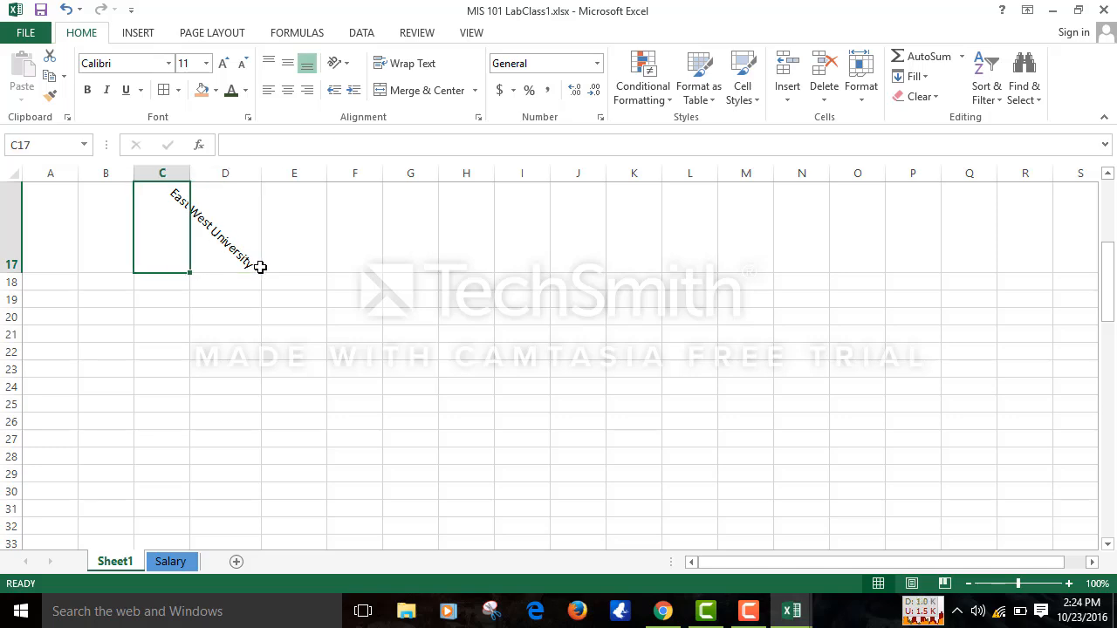
click(240, 255)
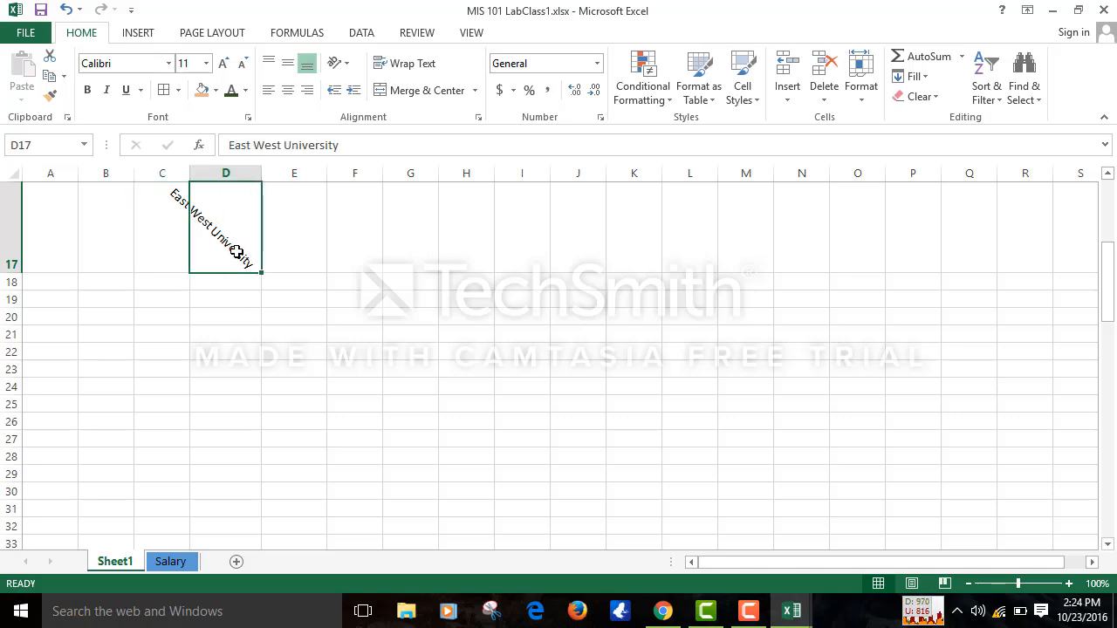
right_click(236, 251)
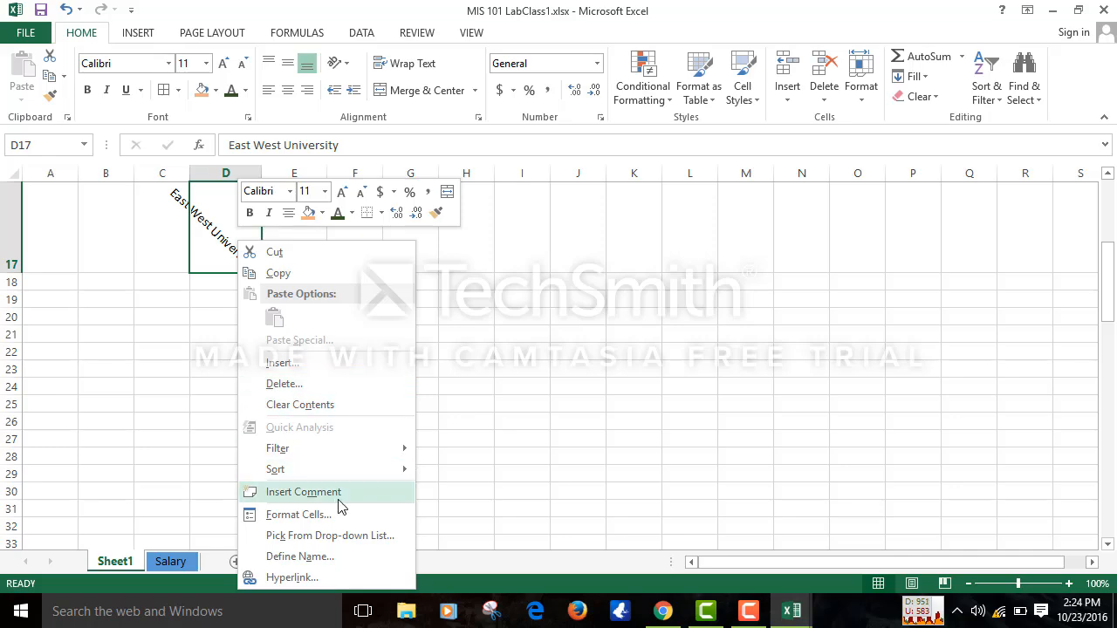
key(Escape)
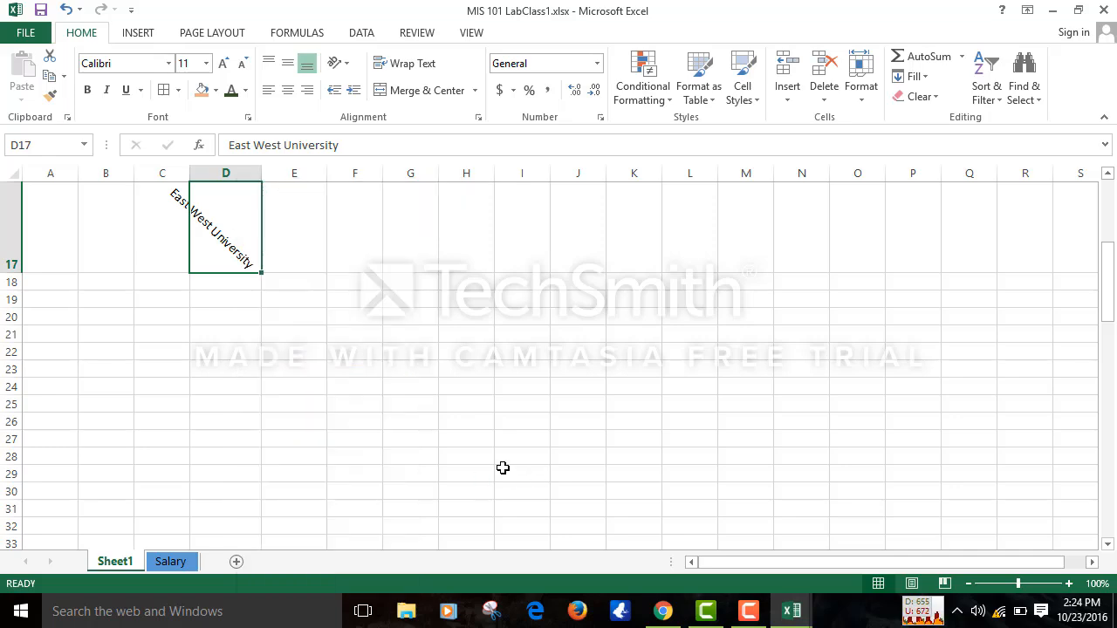
click(162, 564)
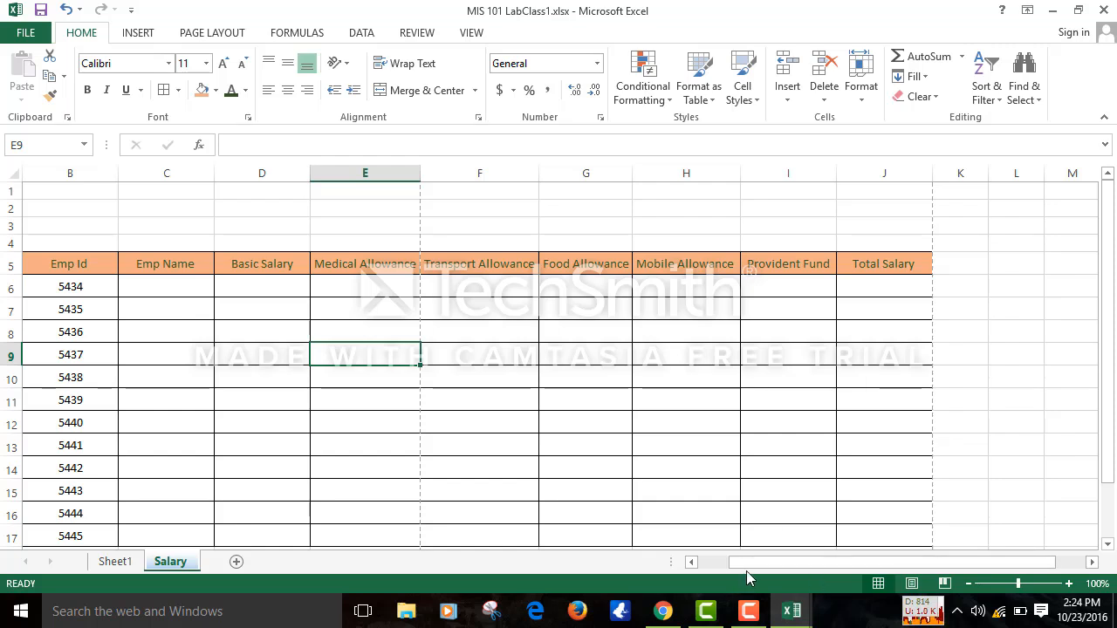
drag(739, 567, 715, 567)
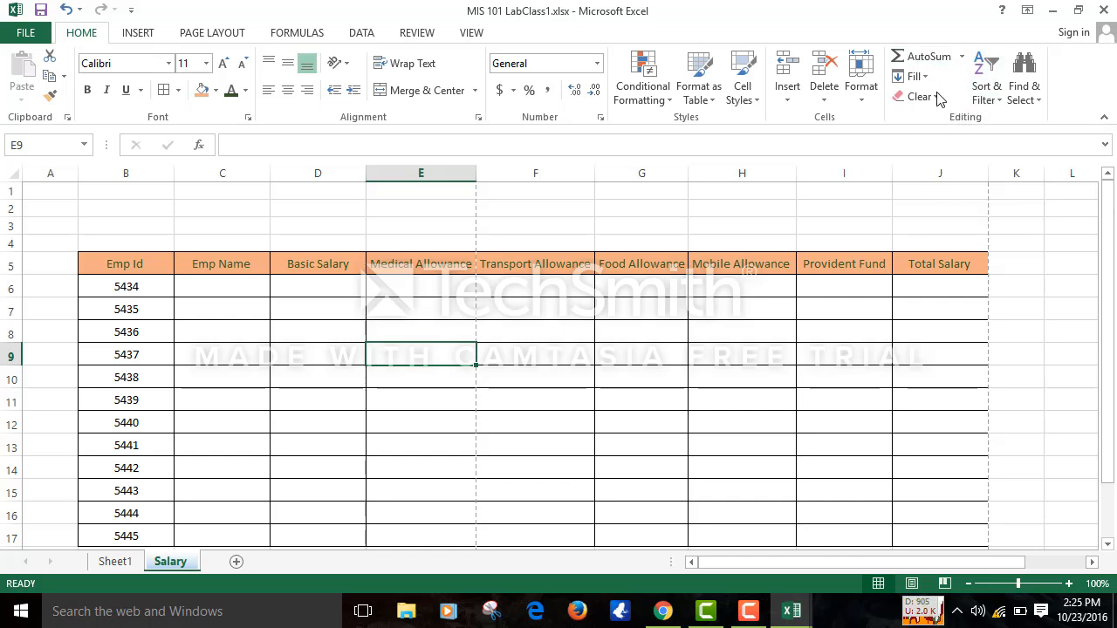
click(1025, 92)
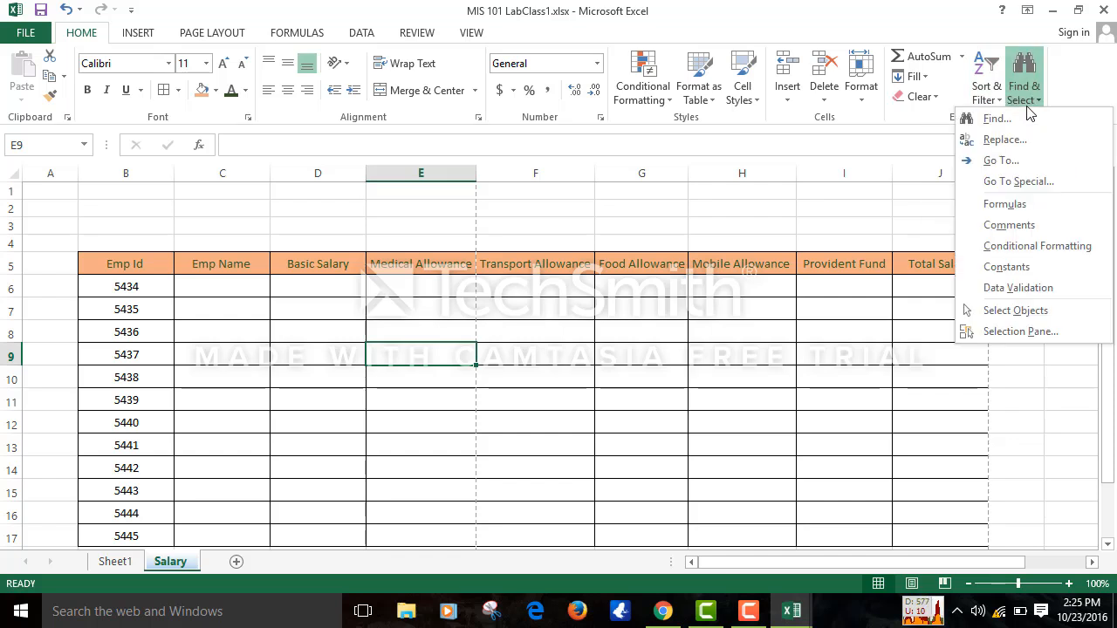
click(102, 567)
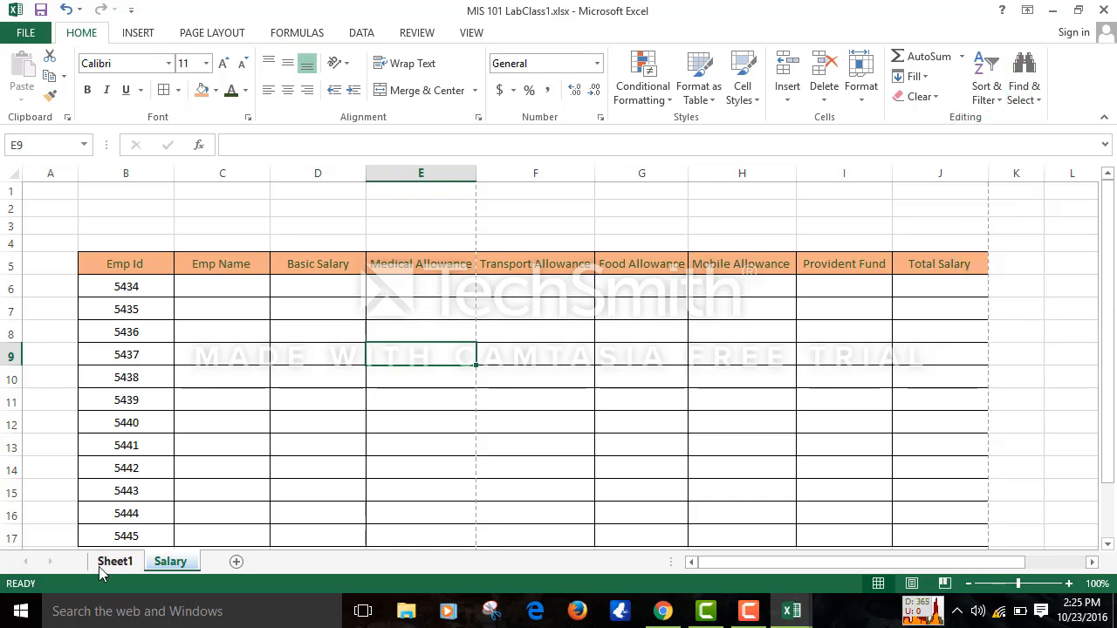
click(102, 566)
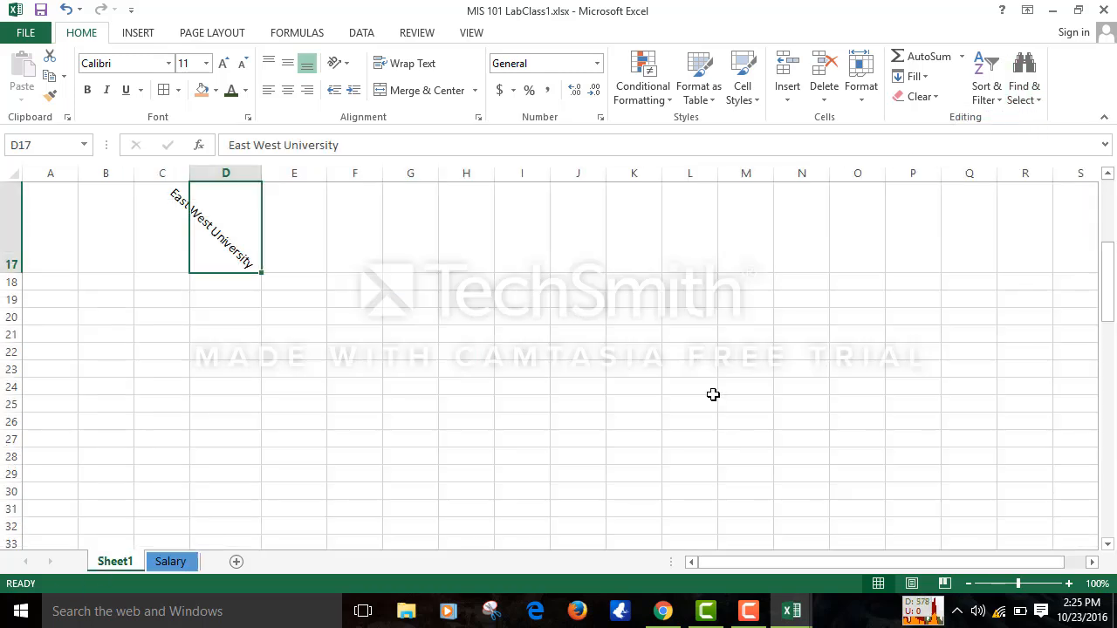
- Use Find & Select > Go To with the typed cell reference to bring the East West University heading into view
click(531, 333)
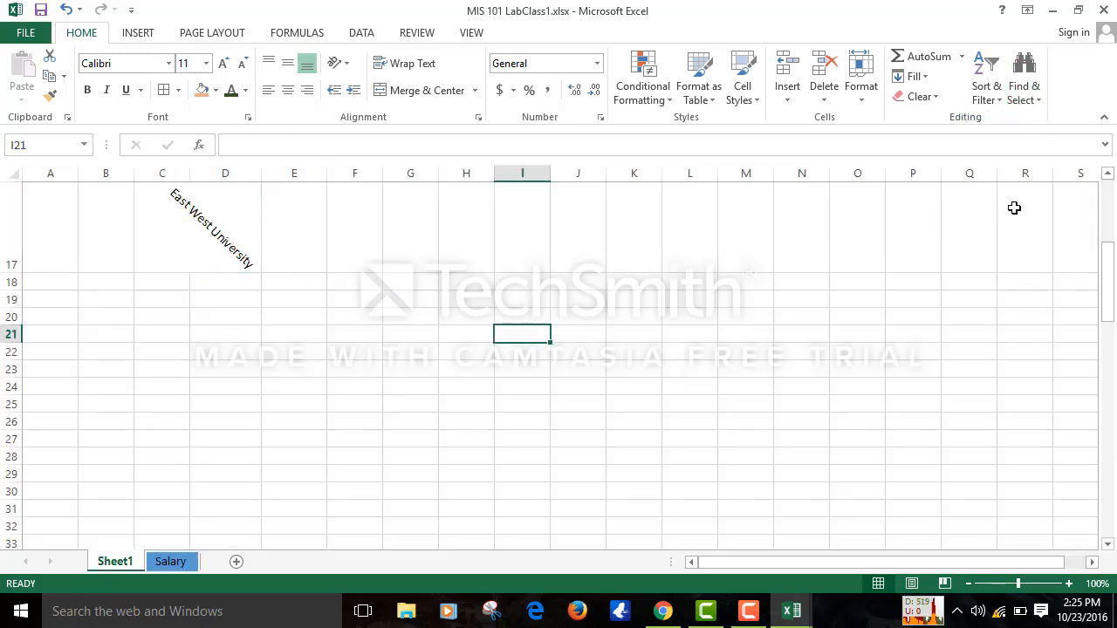
click(1036, 85)
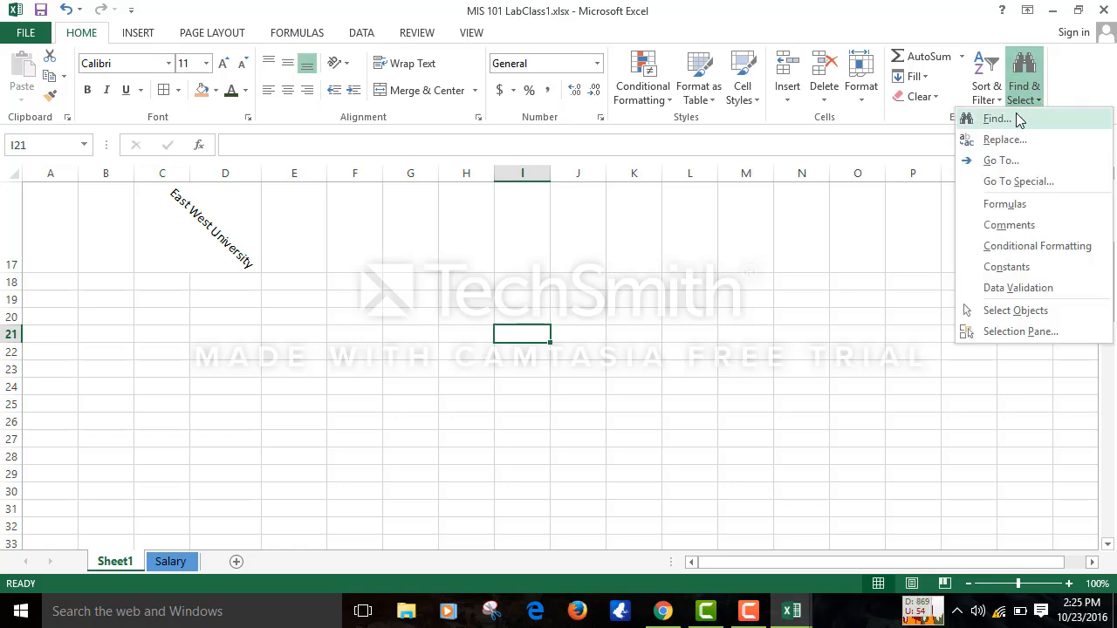
click(1008, 160)
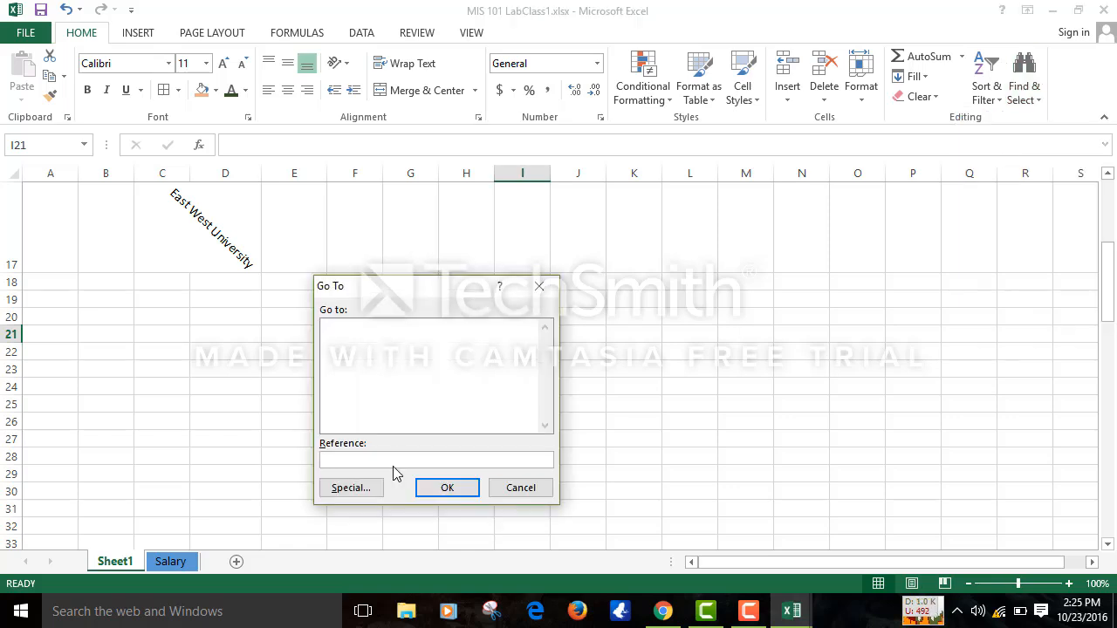
text(d4)
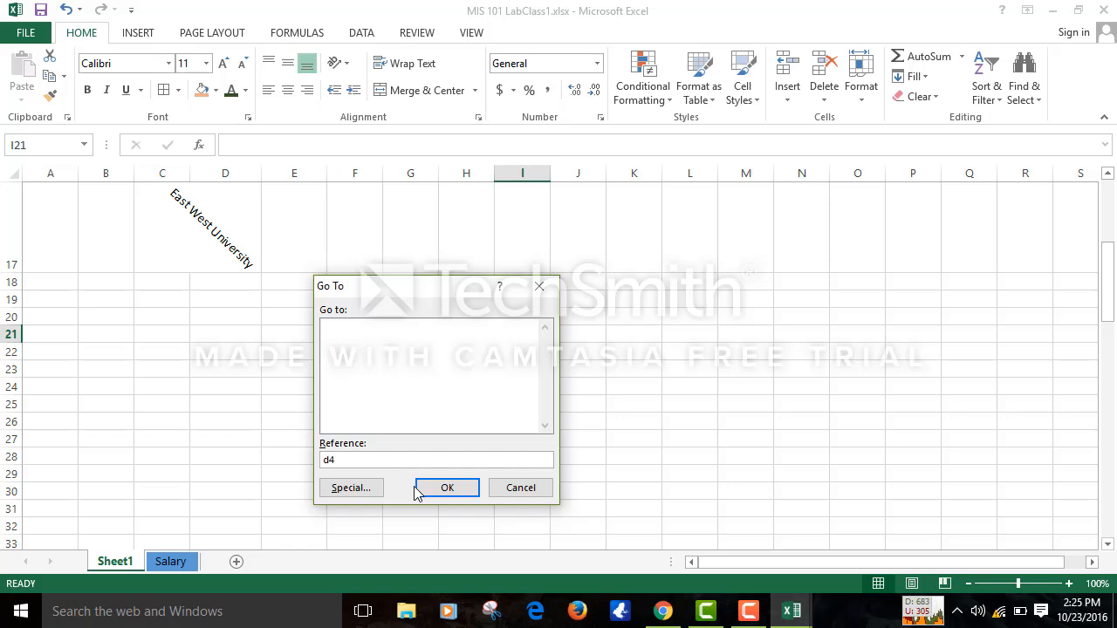
key(BackSpace)
key(BackSpace)
text(D4)
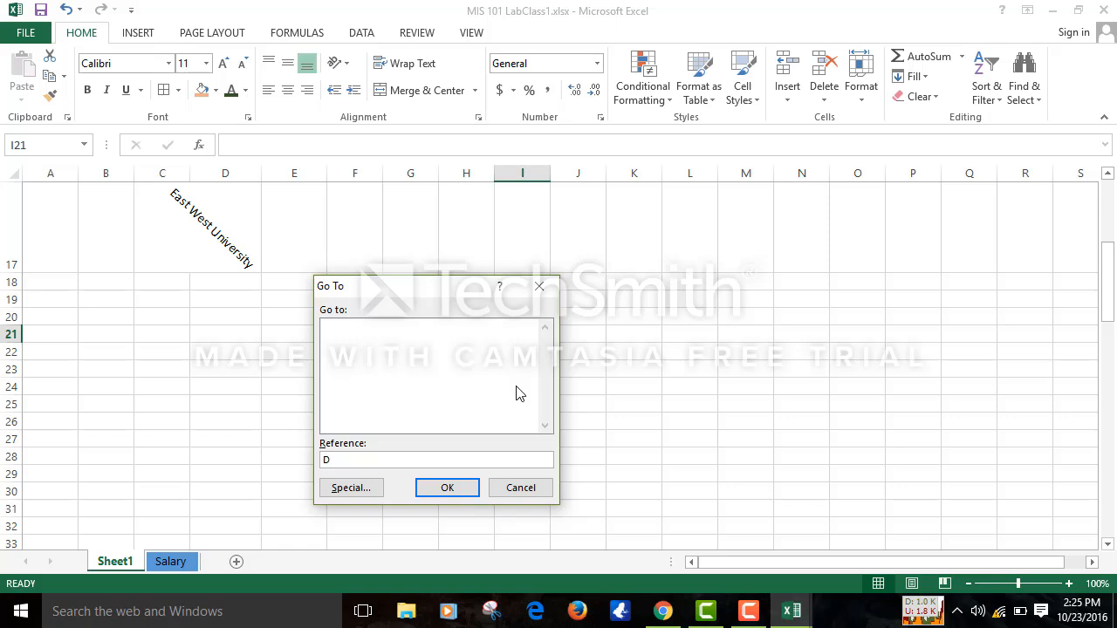
click(454, 489)
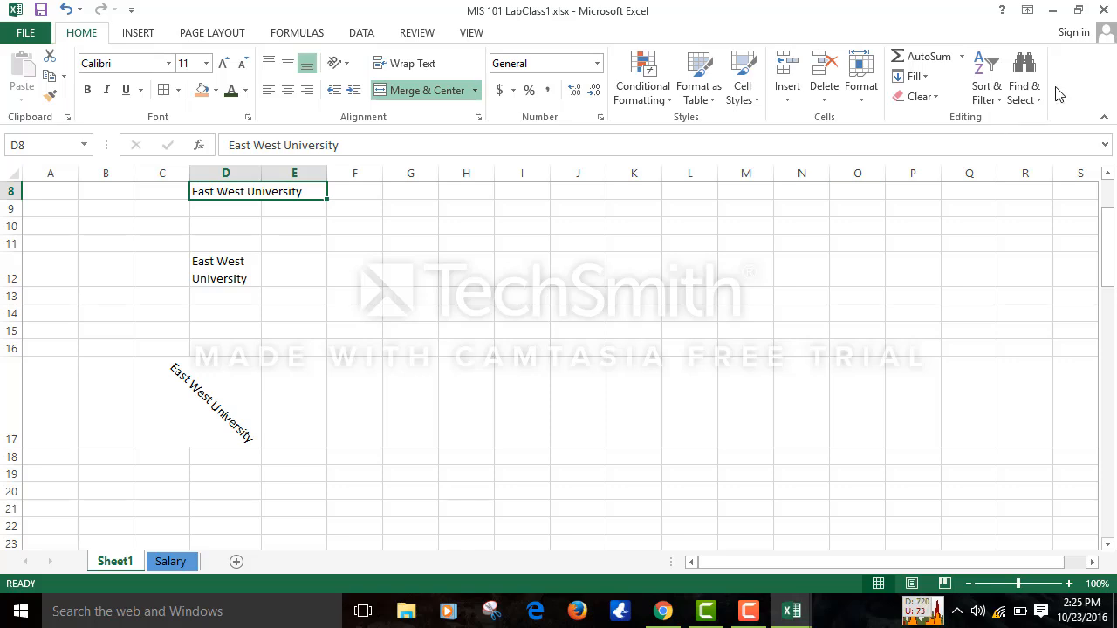
- Search Sheet1 for formula cells, dismiss the 'No cells were found' message, and reopen Find & Select
click(1024, 88)
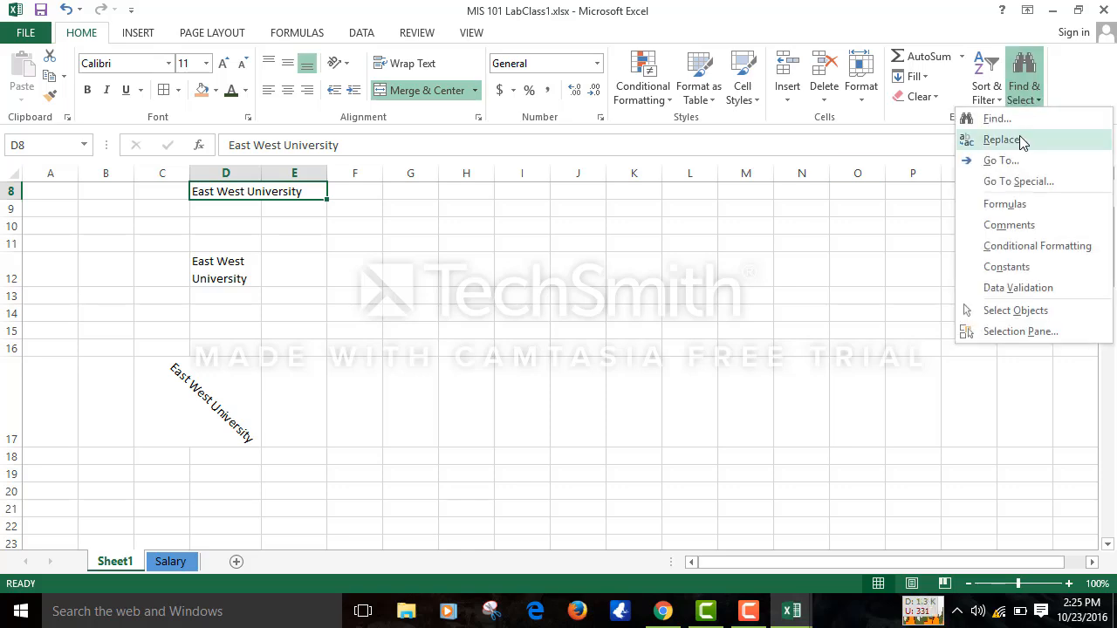
click(1010, 203)
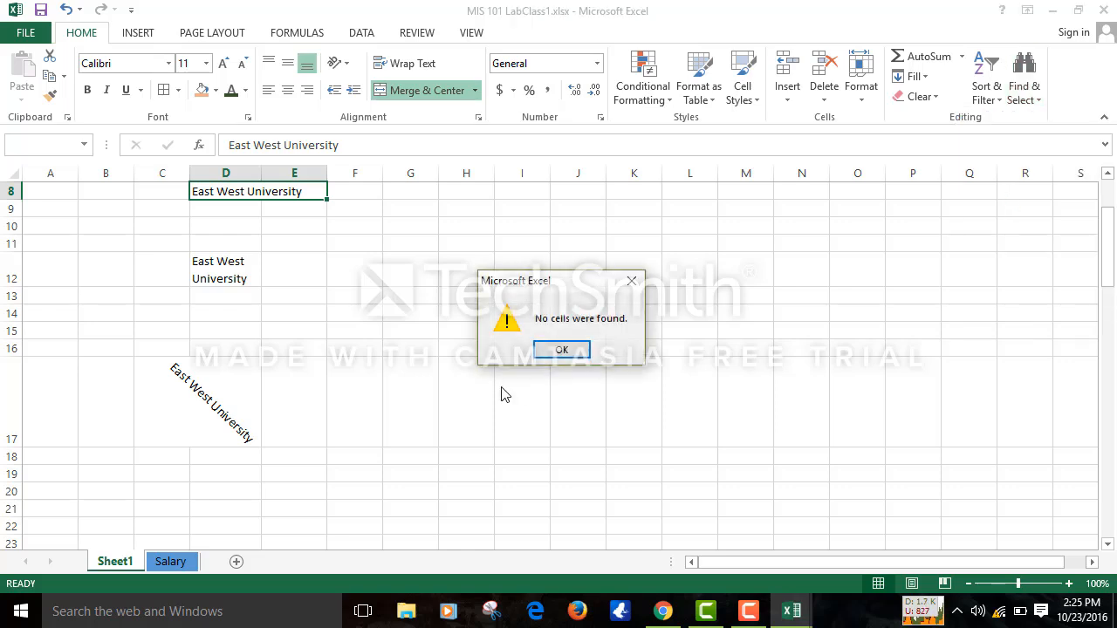
click(563, 349)
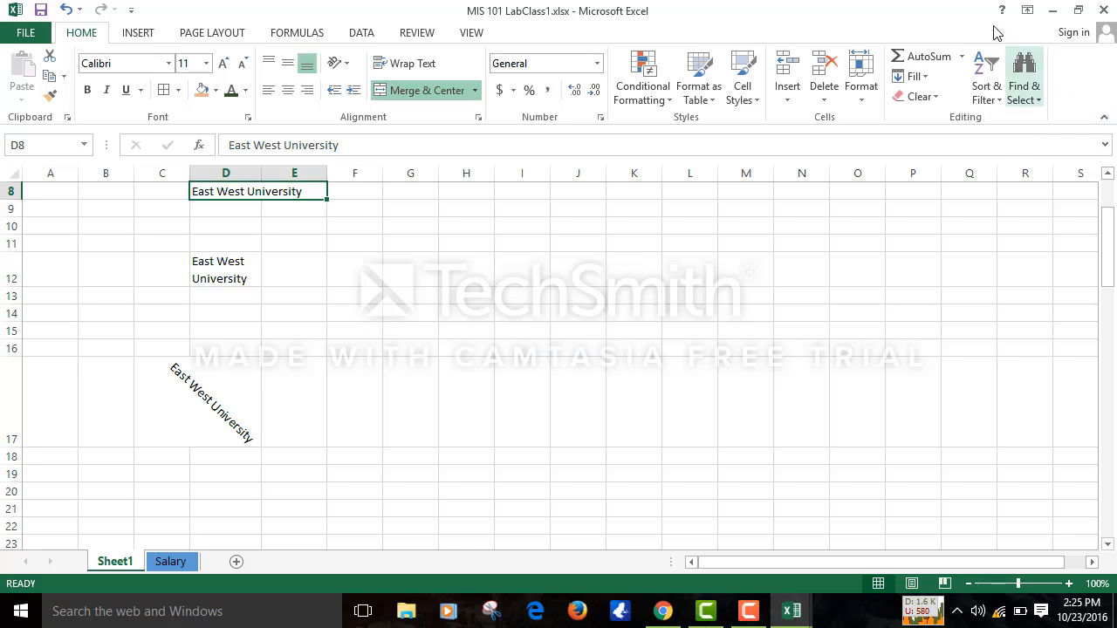
click(1027, 87)
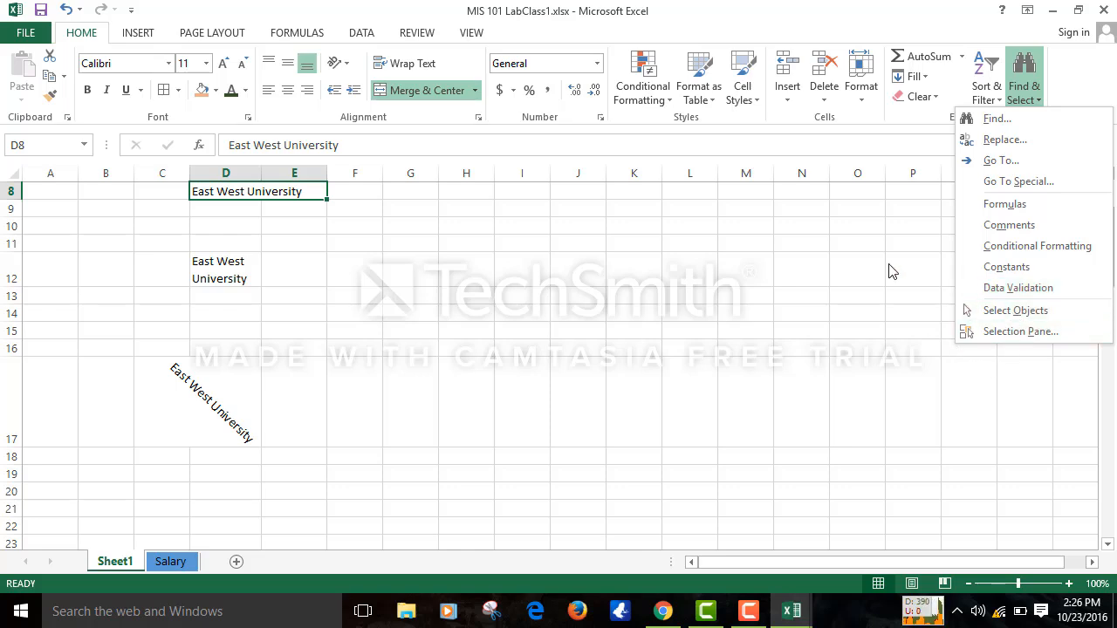
- Close the open menus and scroll down to the empty rows below row 22
click(867, 220)
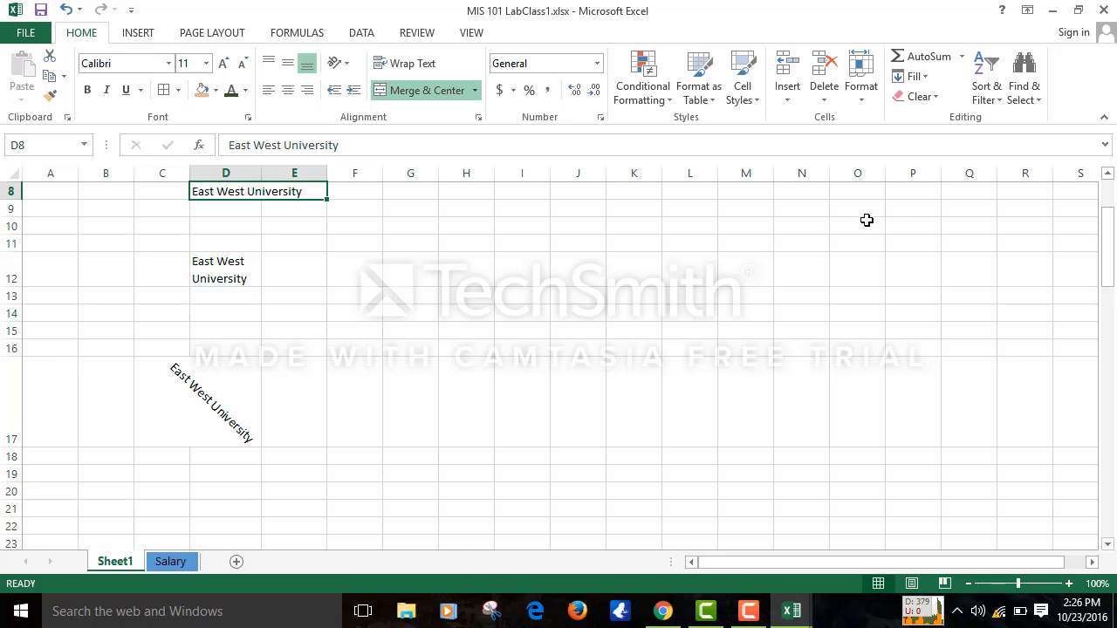
click(960, 58)
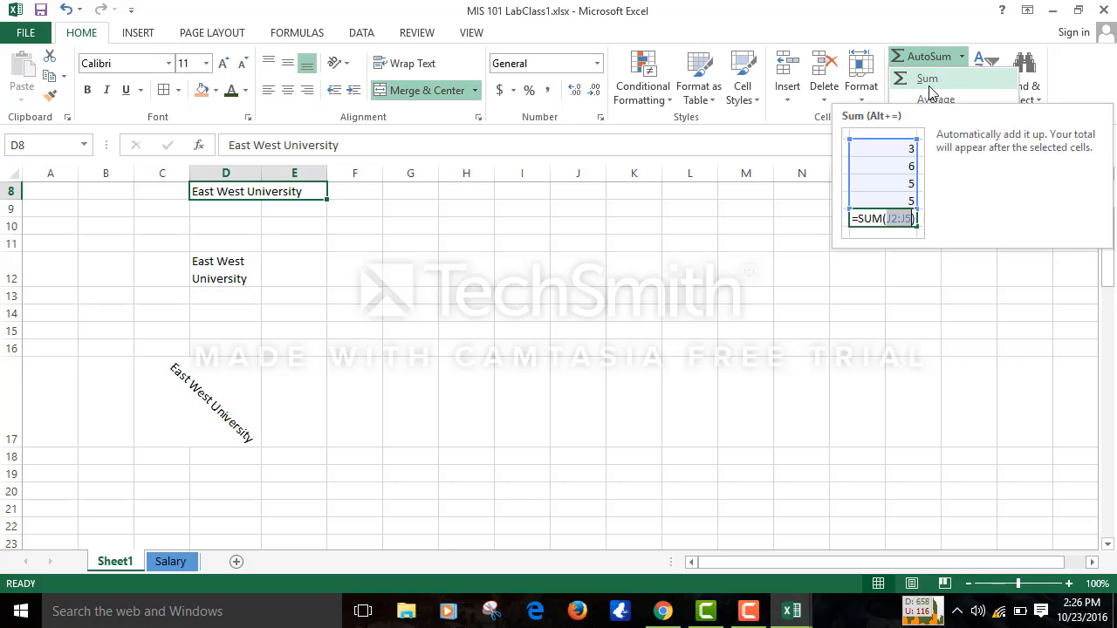
click(370, 350)
click(370, 350)
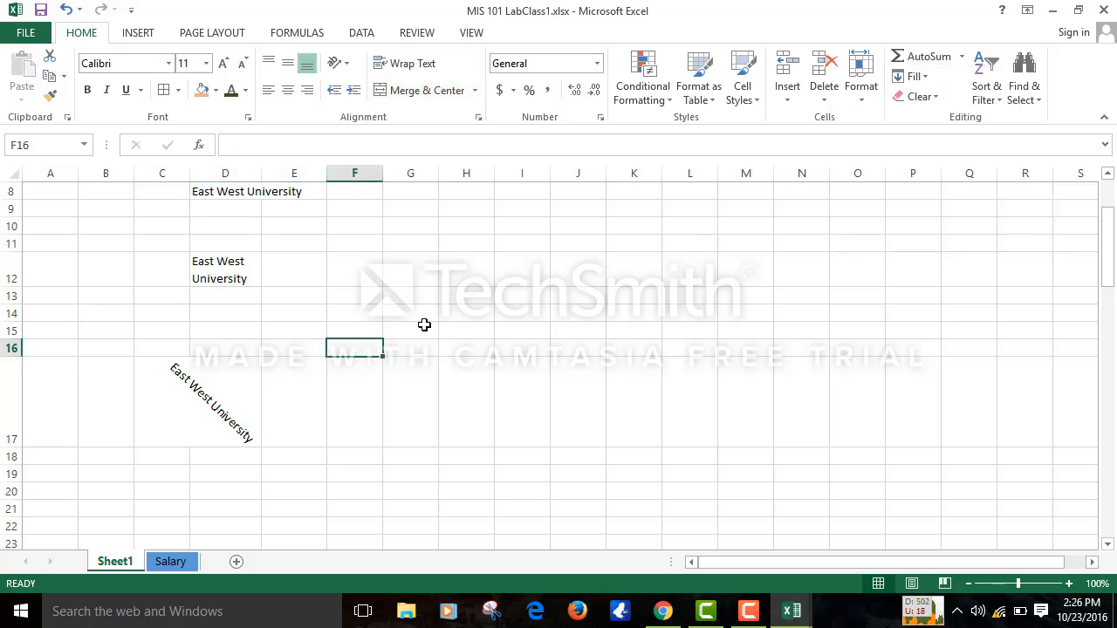
drag(417, 312, 523, 458)
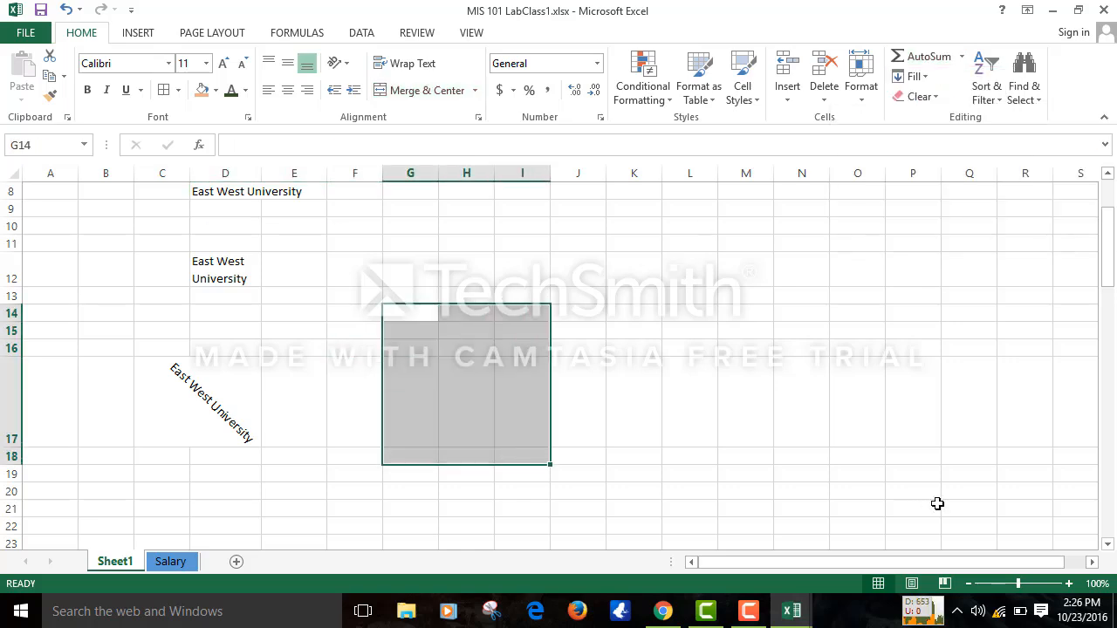
click(1108, 544)
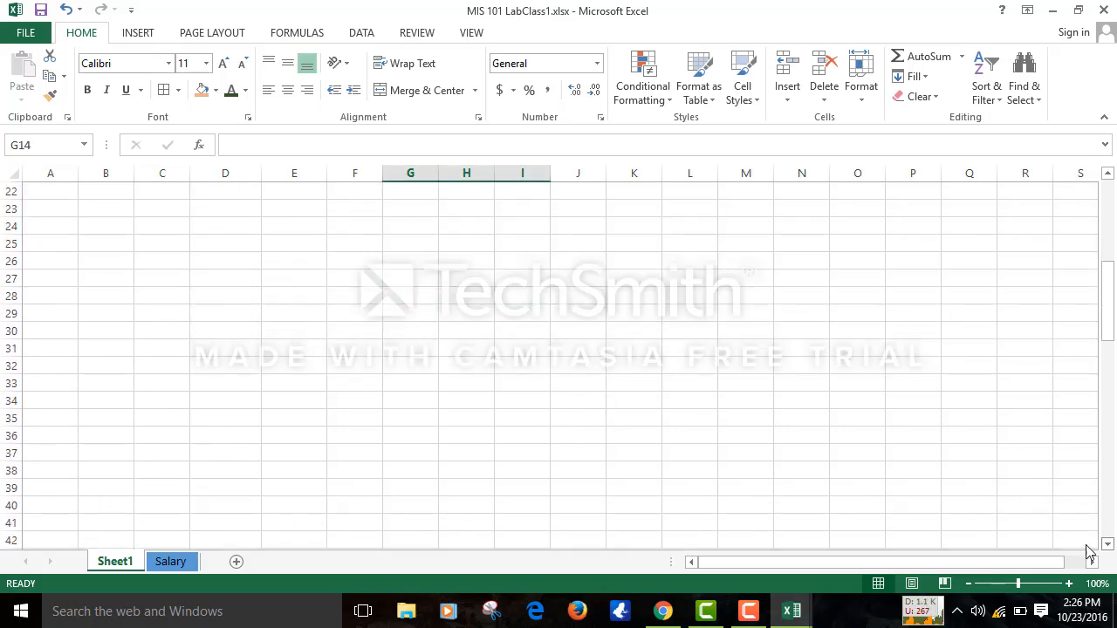
- Enter 54, 454, 64, 3543, 563, 343, 24 and 536 into F27:F34
click(374, 281)
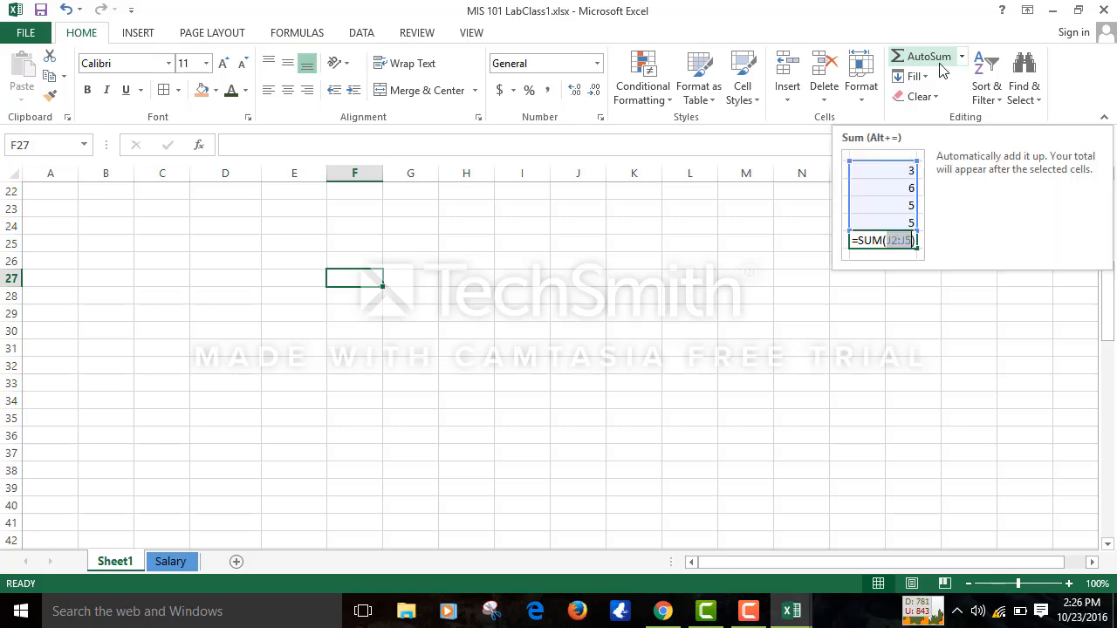
text(54)
key(Return)
text(454)
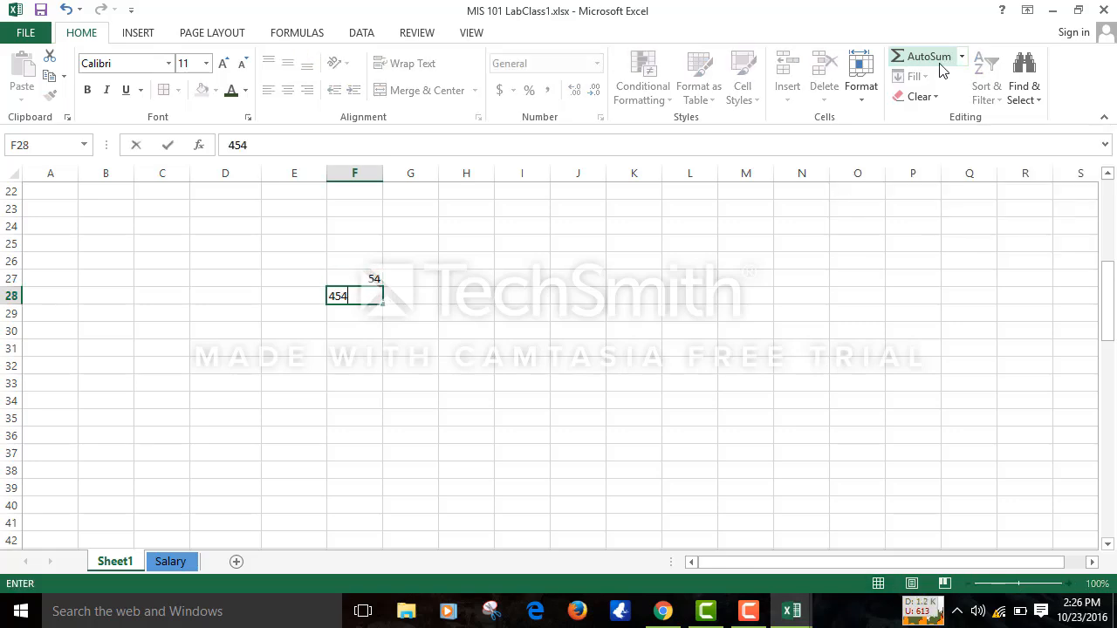
key(Return)
text(64)
key(Return)
text(3543)
key(Return)
text(563)
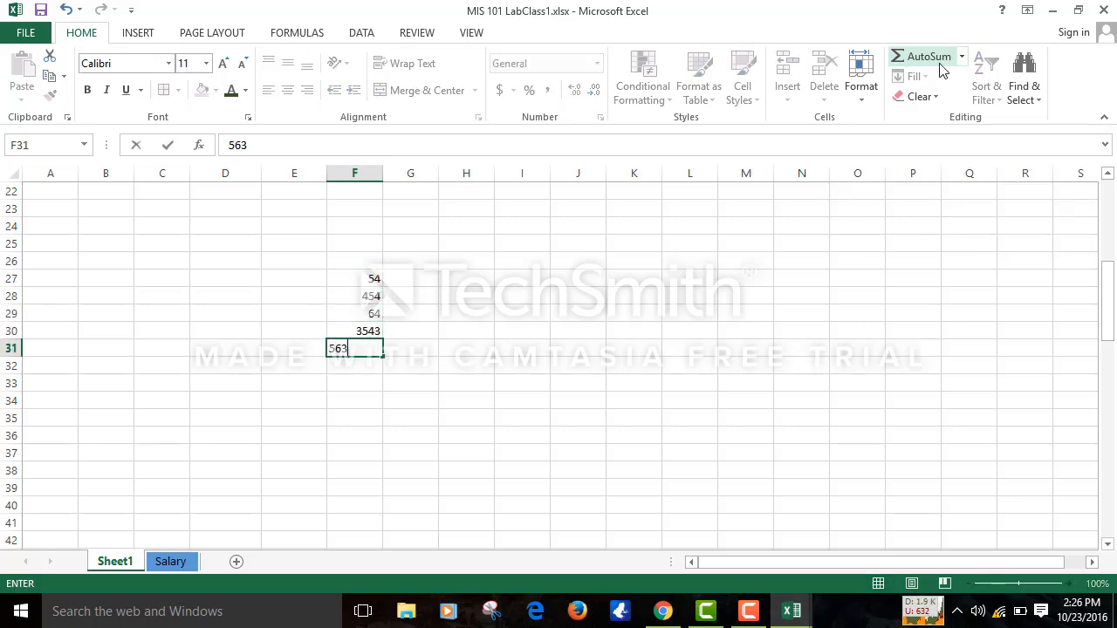
key(Return)
text(343)
key(Return)
text(24)
key(Return)
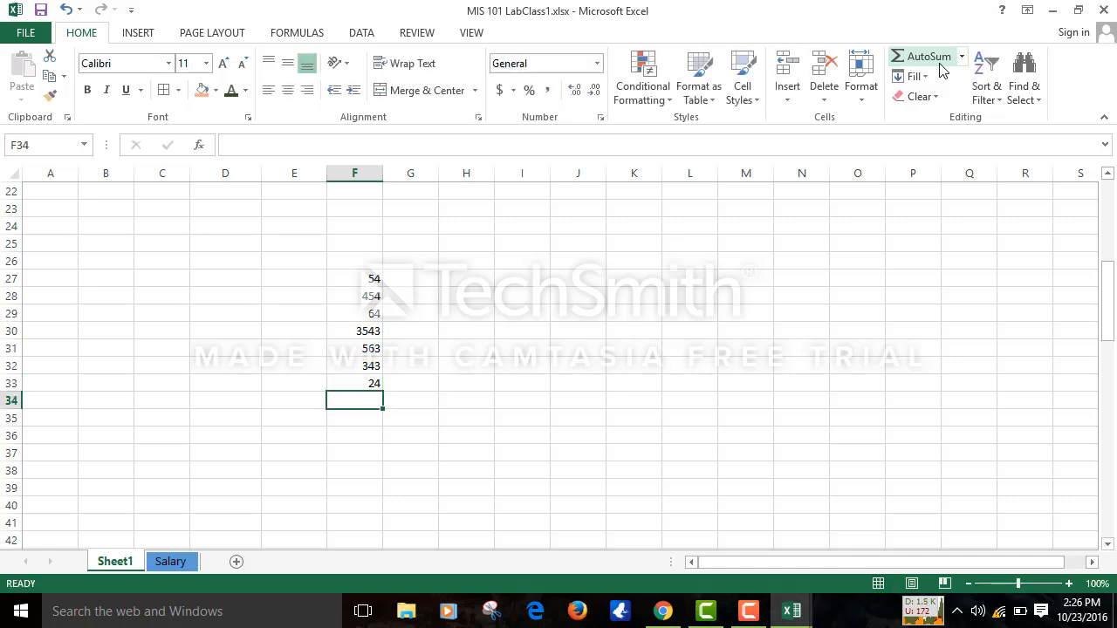
text(536)
key(Return)
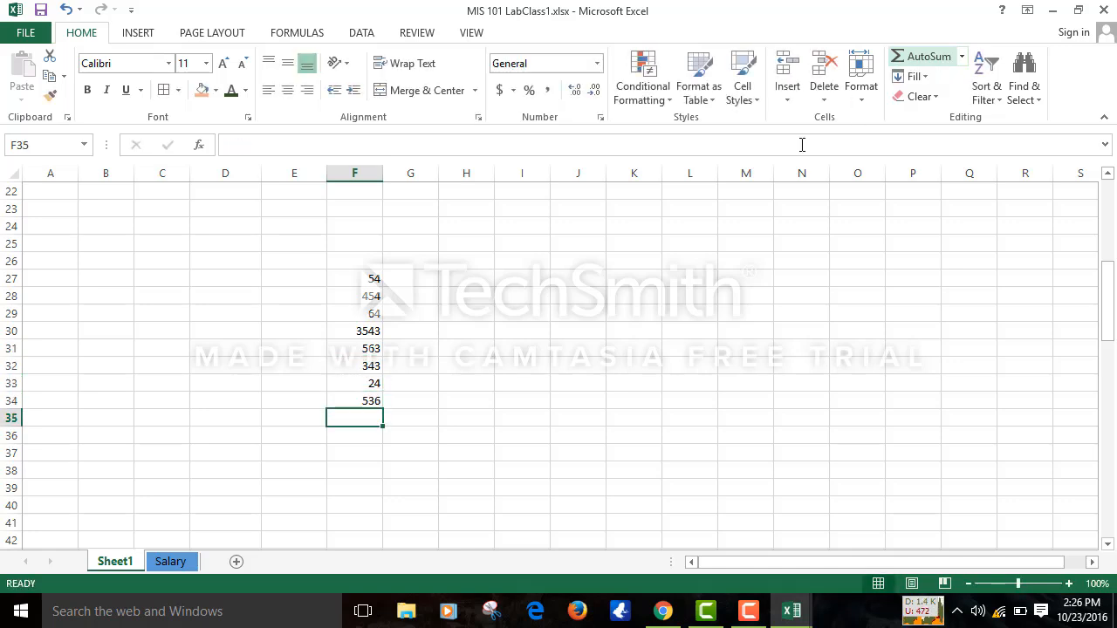
- Total F27:F34 with AutoSum Sum in F35, giving 5581
click(961, 58)
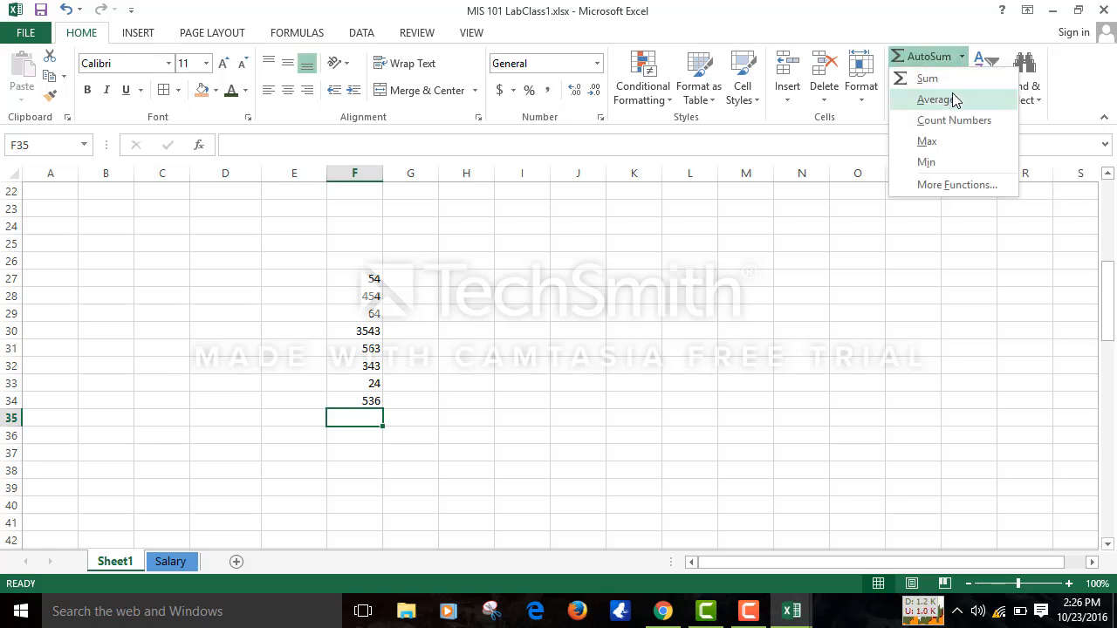
click(926, 77)
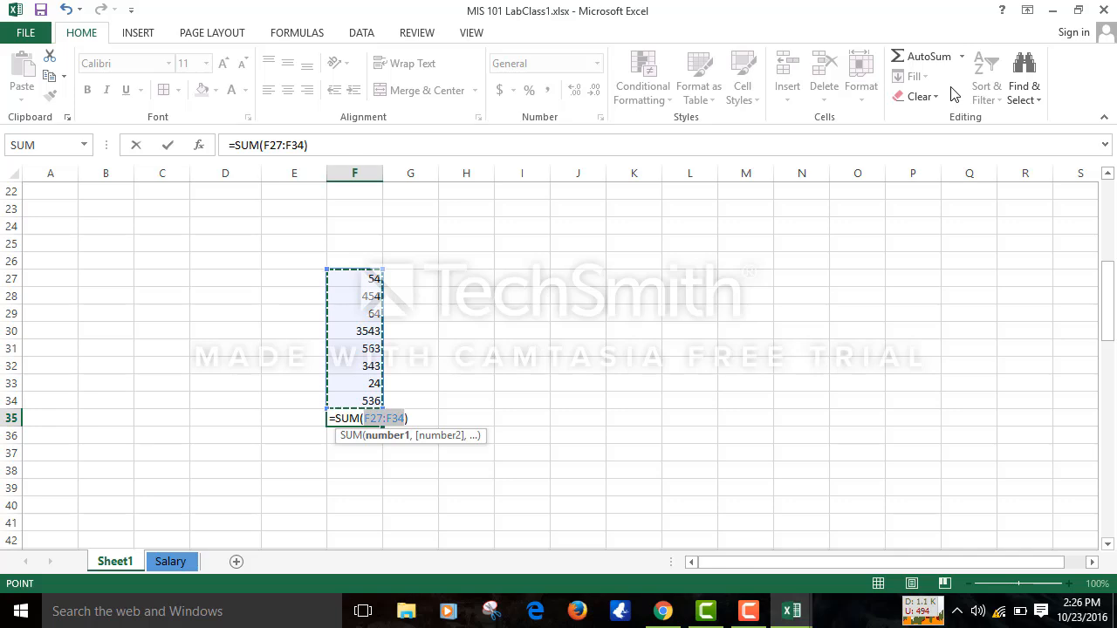
key(Return)
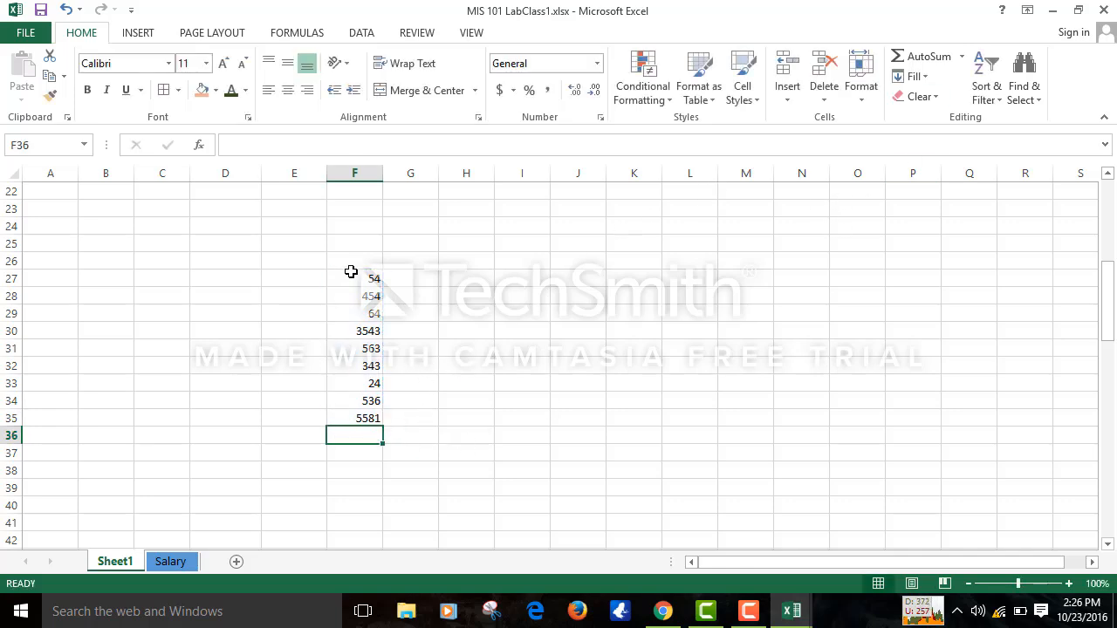
drag(352, 274, 362, 403)
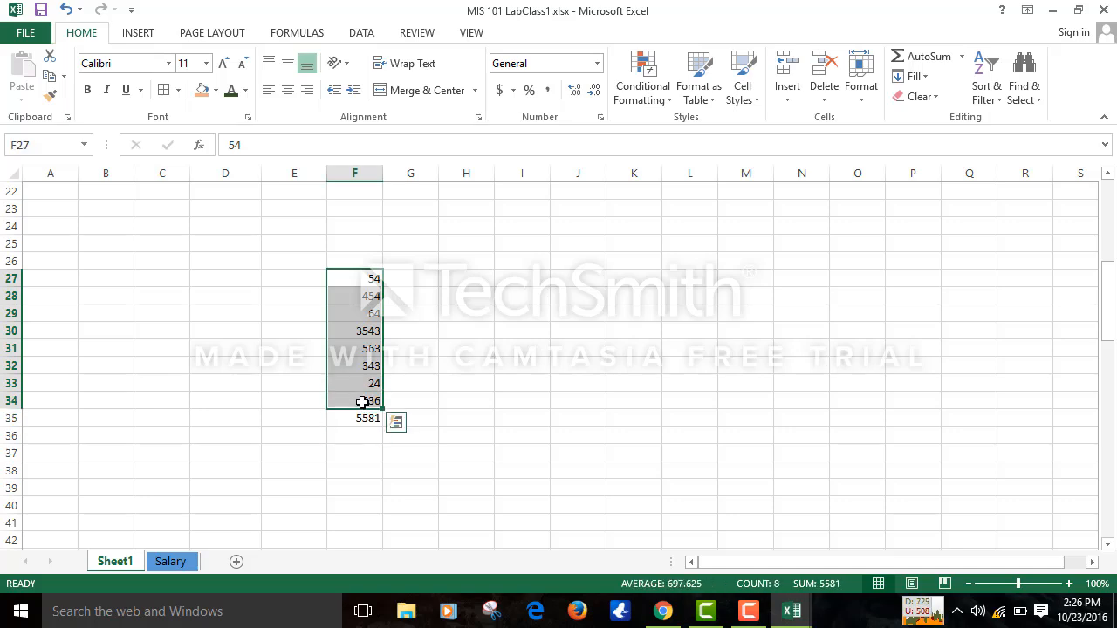
- Copy the eight values in F27:F34
key(ctrl+c)
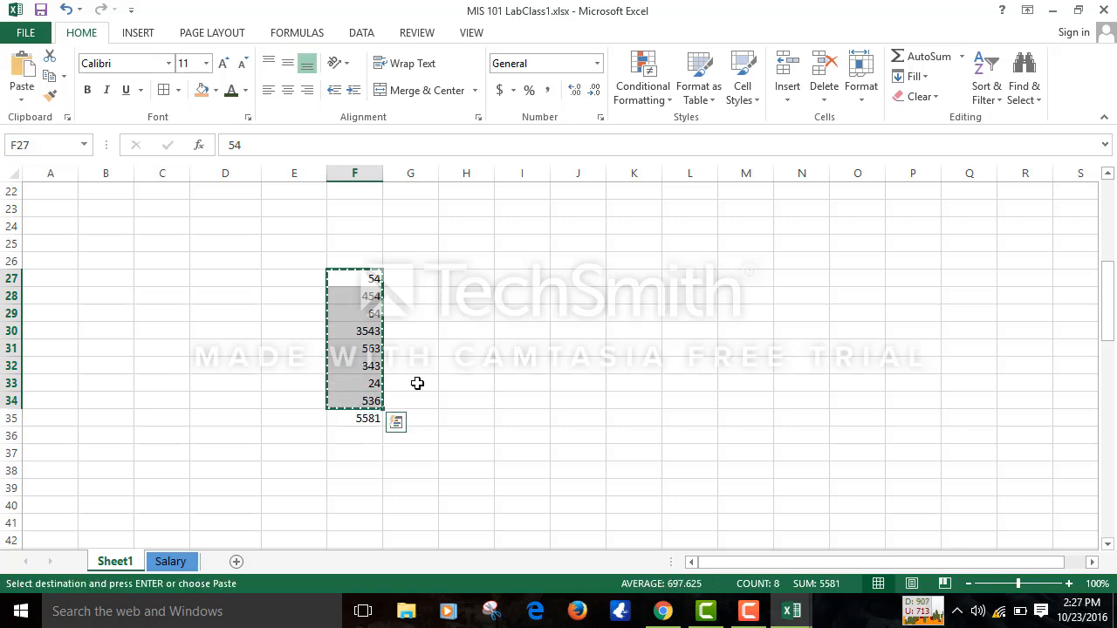
click(414, 296)
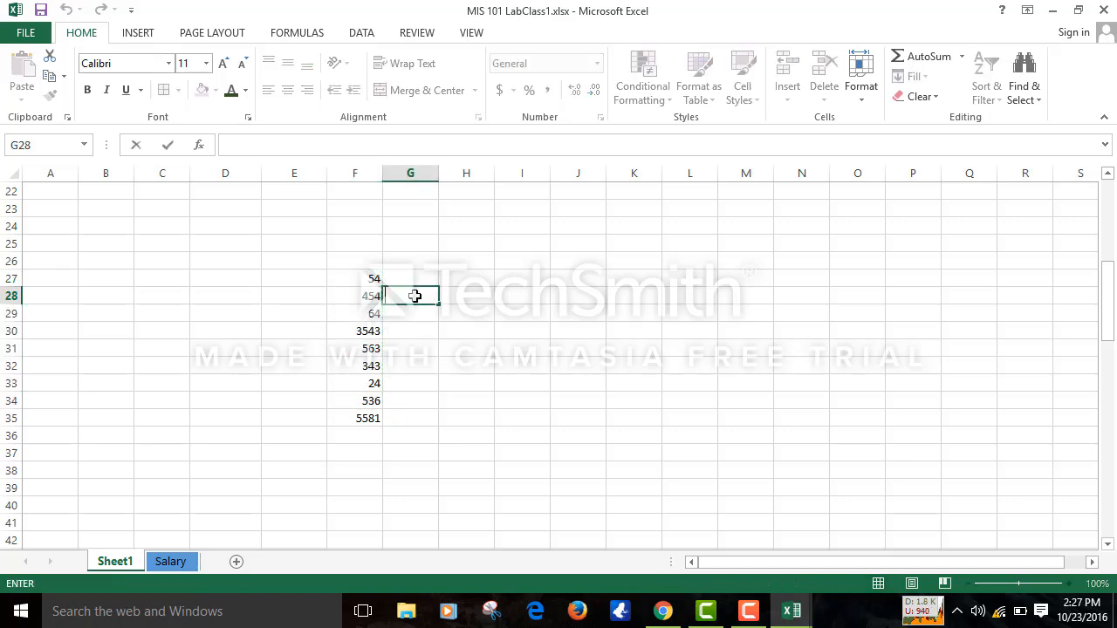
key(Up)
key(Up)
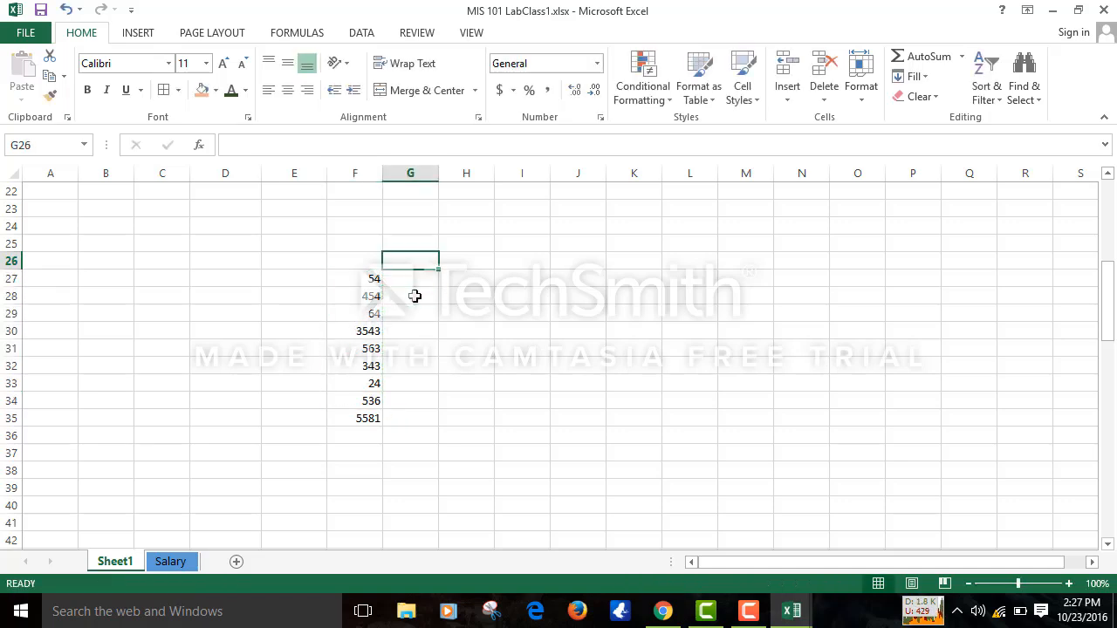
key(Down)
key(Down)
key(Down)
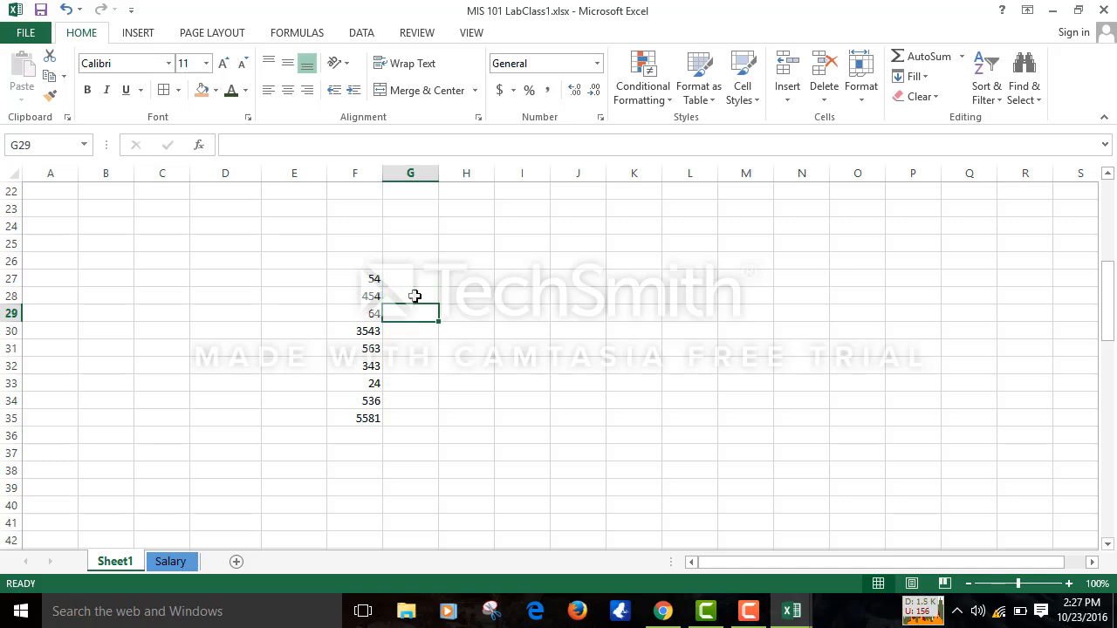
key(Up)
key(Up)
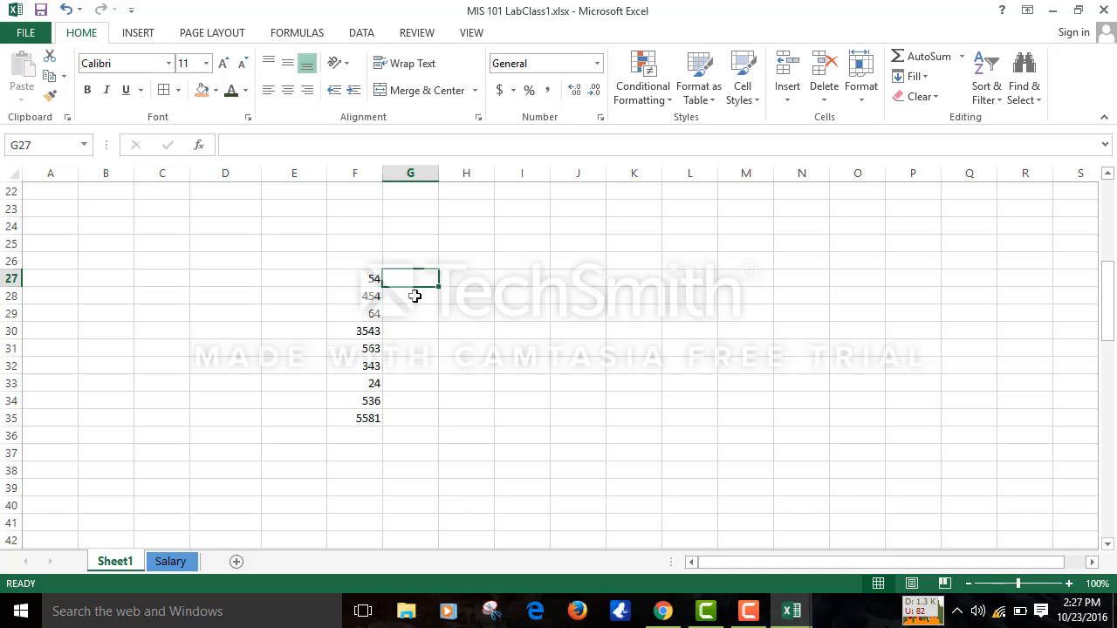
click(372, 278)
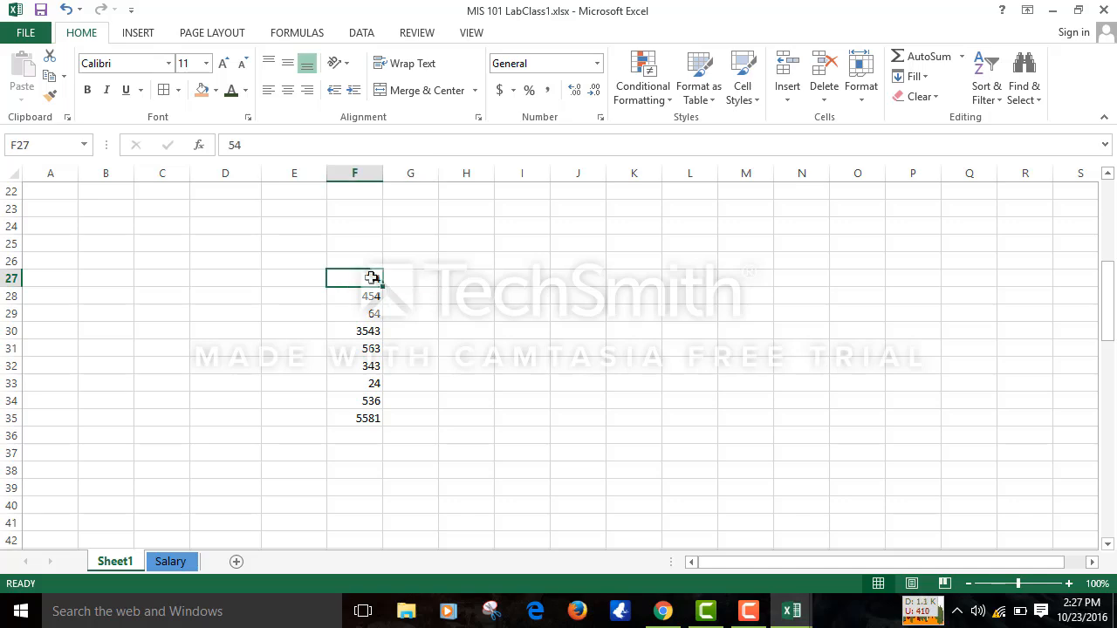
key(shift+Down)
key(shift+Down)
key(shift+Down)
key(shift+Down)
key(shift+Down)
key(shift+Down)
key(shift+Down)
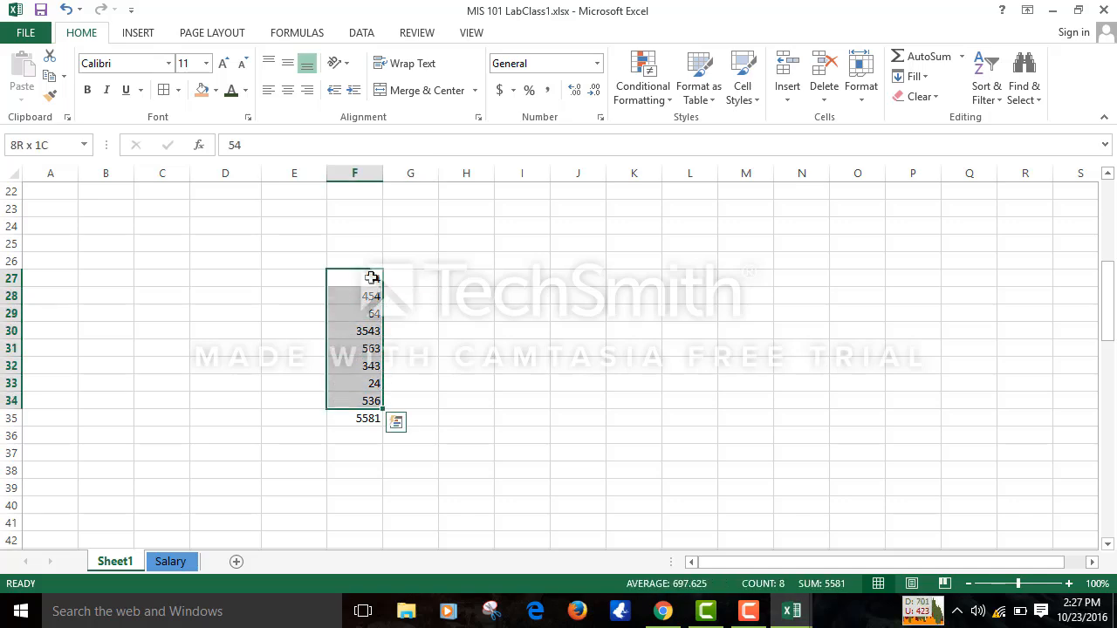
key(ctrl+c)
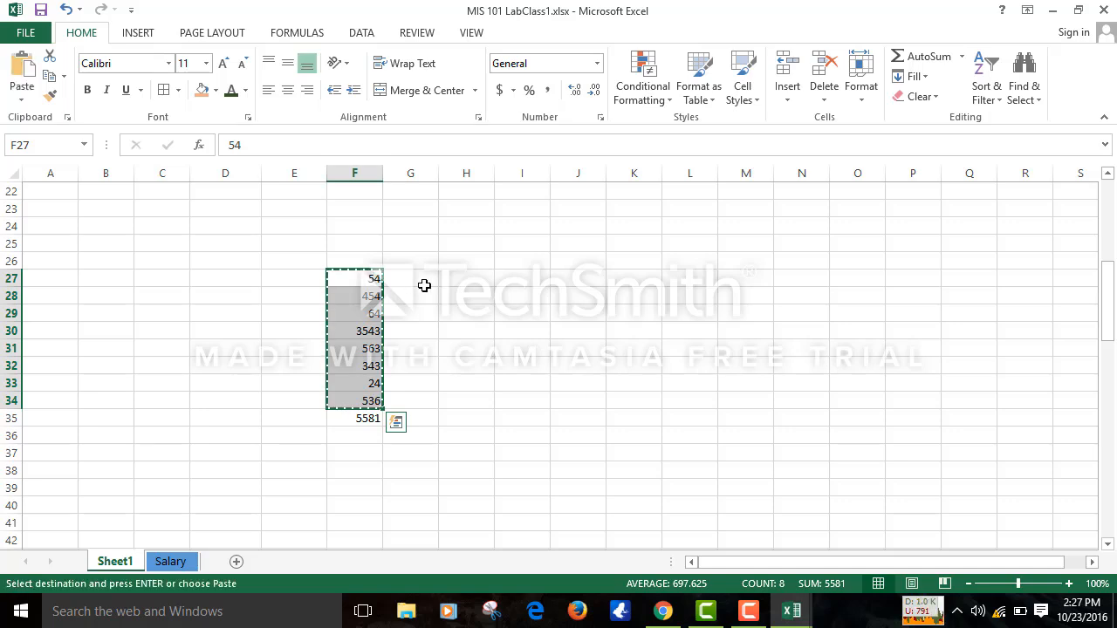
- Paste the copied values into G27, H27, I27, J27 and K27
click(425, 285)
key(ctrl+v)
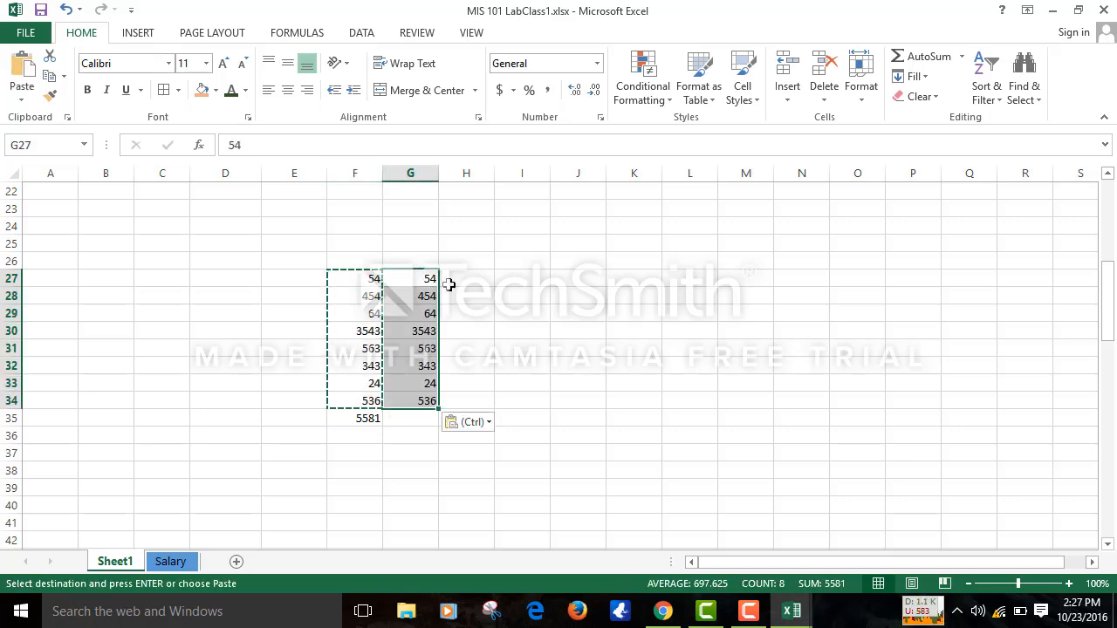
click(468, 285)
key(ctrl+v)
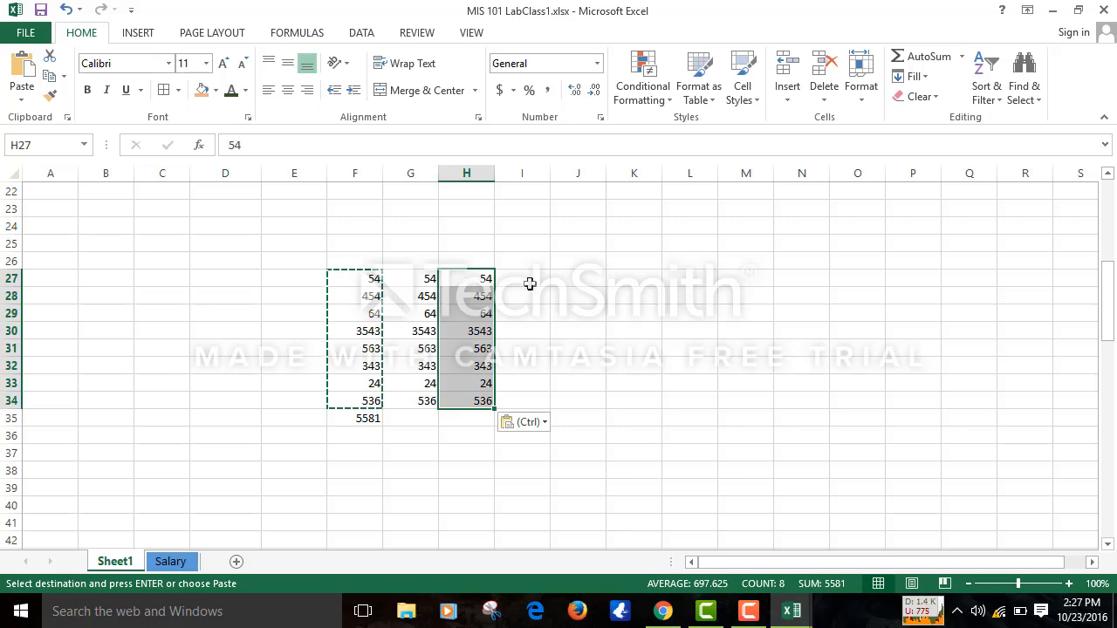
click(534, 279)
key(ctrl+v)
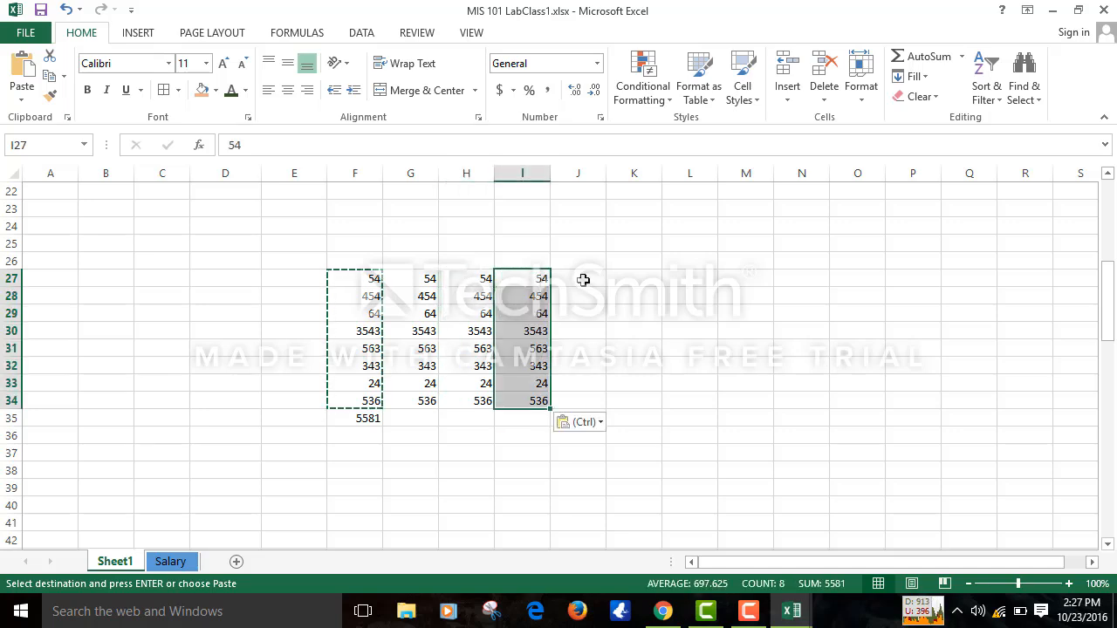
click(583, 279)
key(ctrl+v)
click(638, 277)
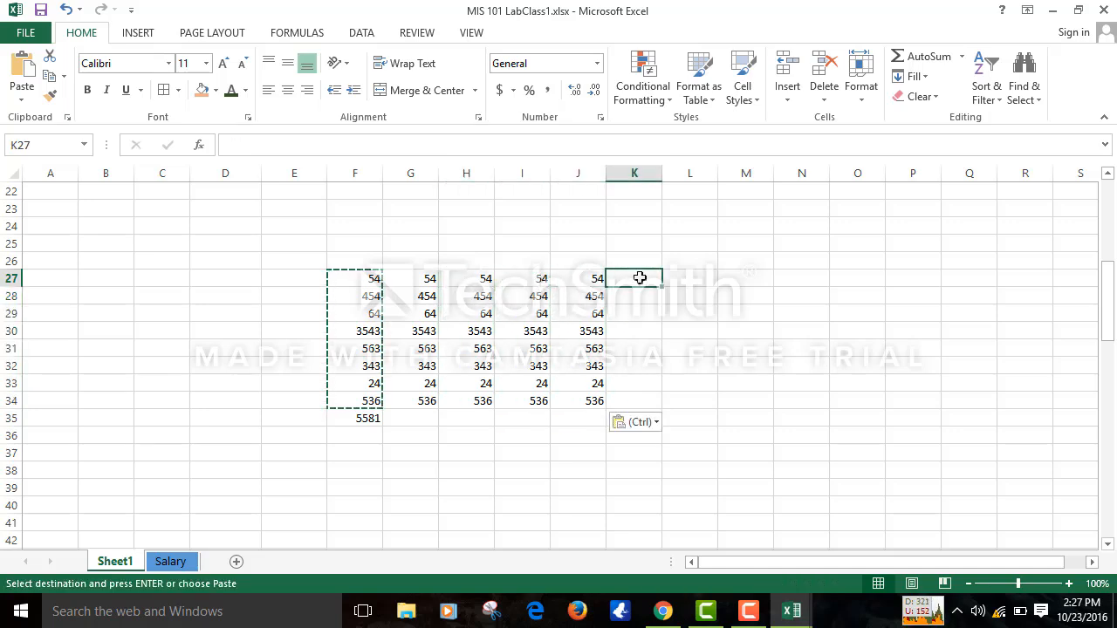
key(ctrl+v)
click(783, 301)
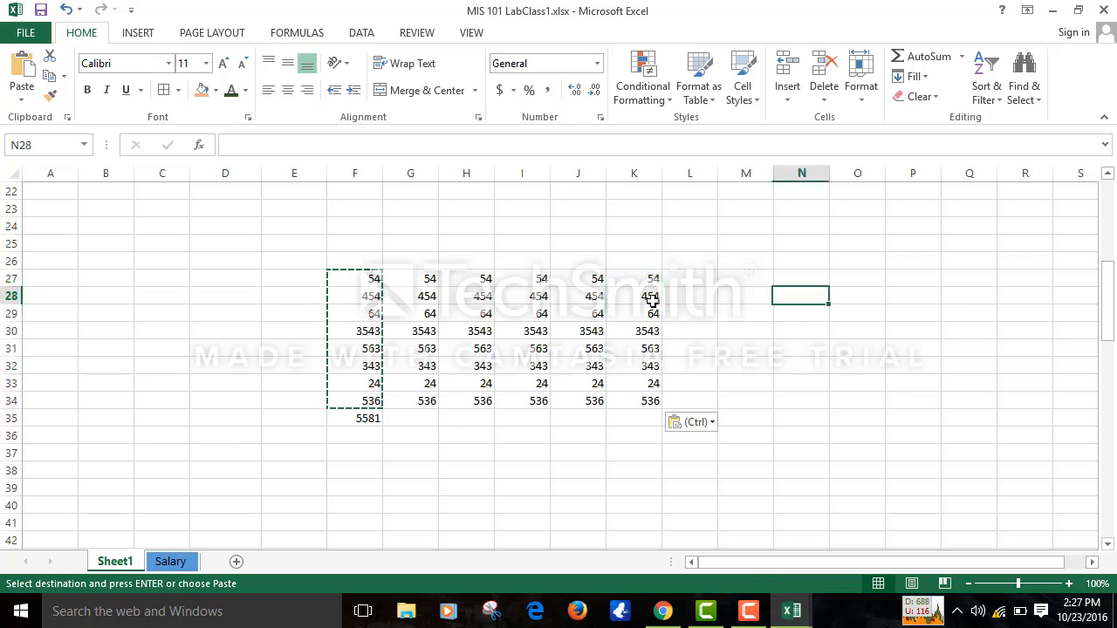
click(408, 417)
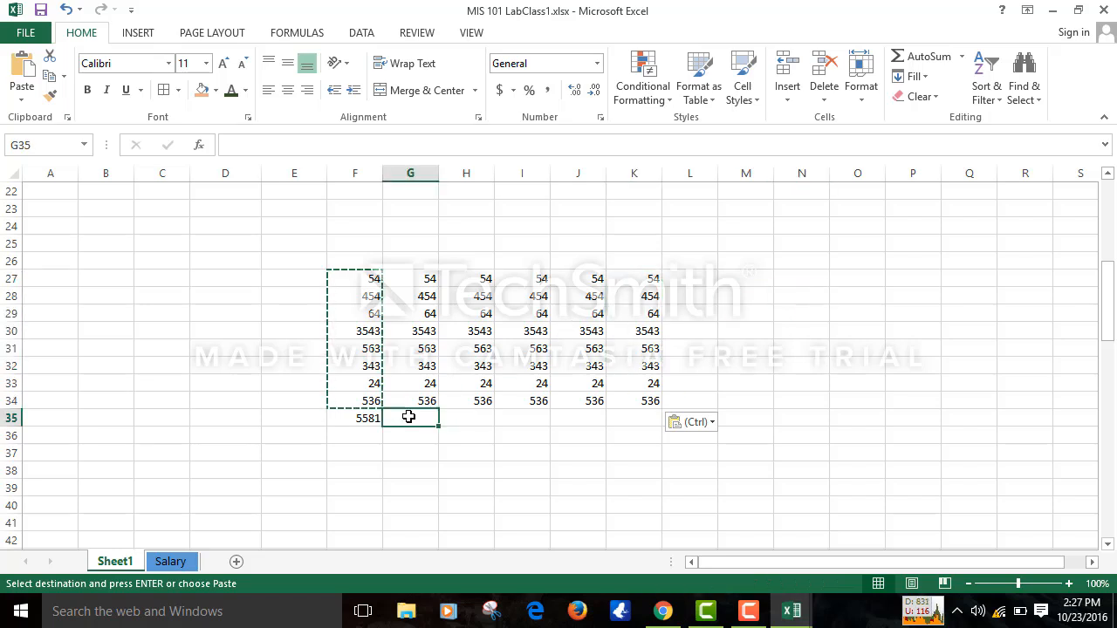
click(960, 55)
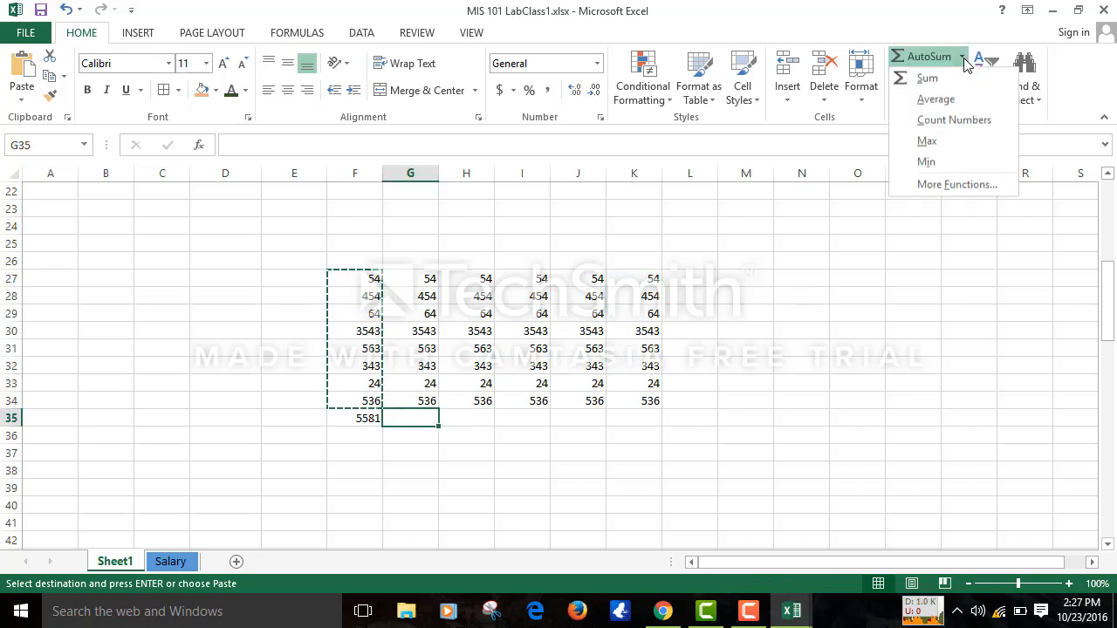
- Insert the average (697.625) in G35 and the count of numbers (8) in H35
click(935, 99)
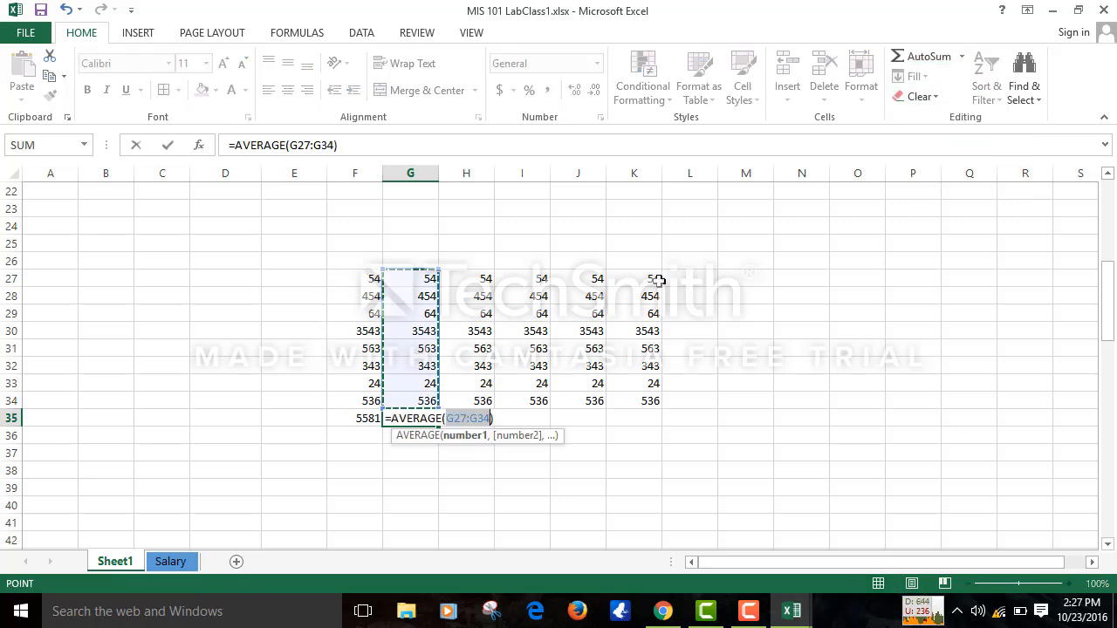
key(Return)
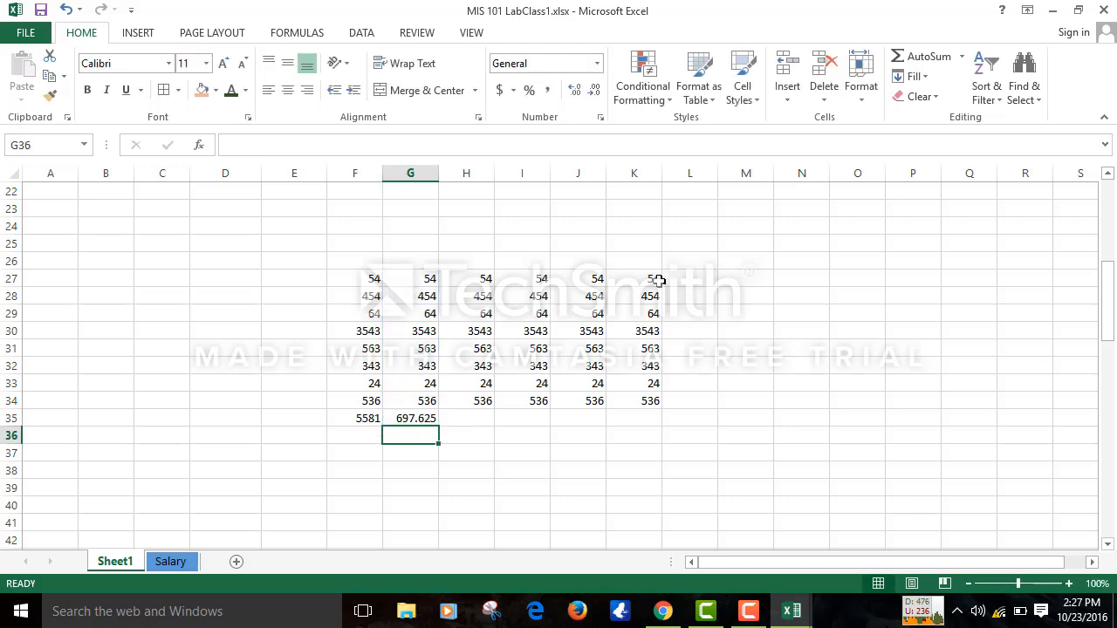
click(462, 421)
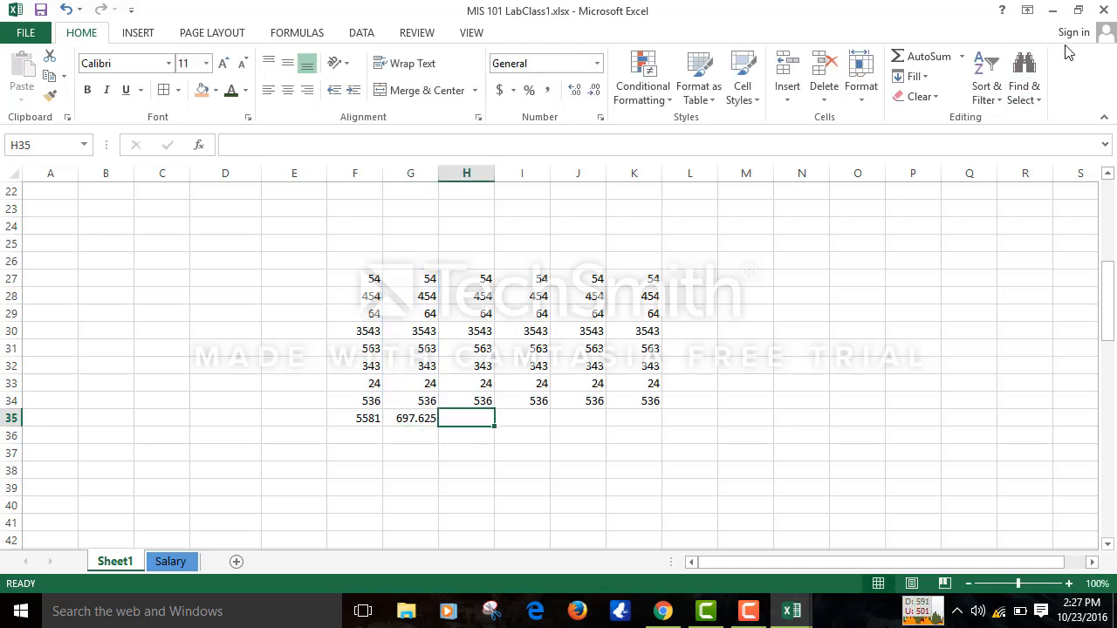
click(960, 56)
click(930, 120)
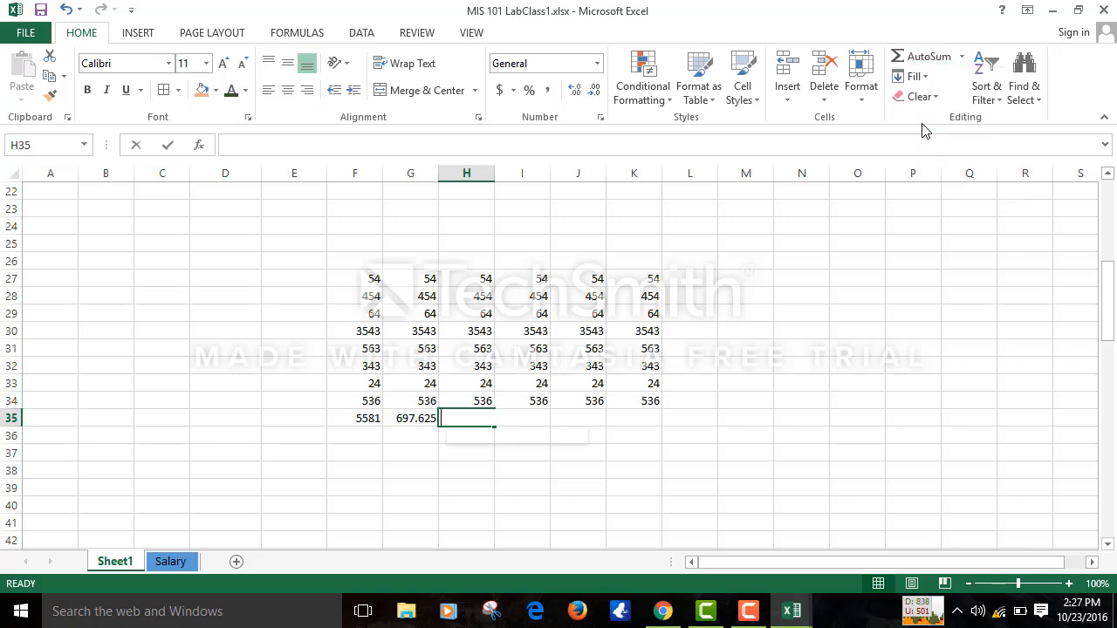
key(Return)
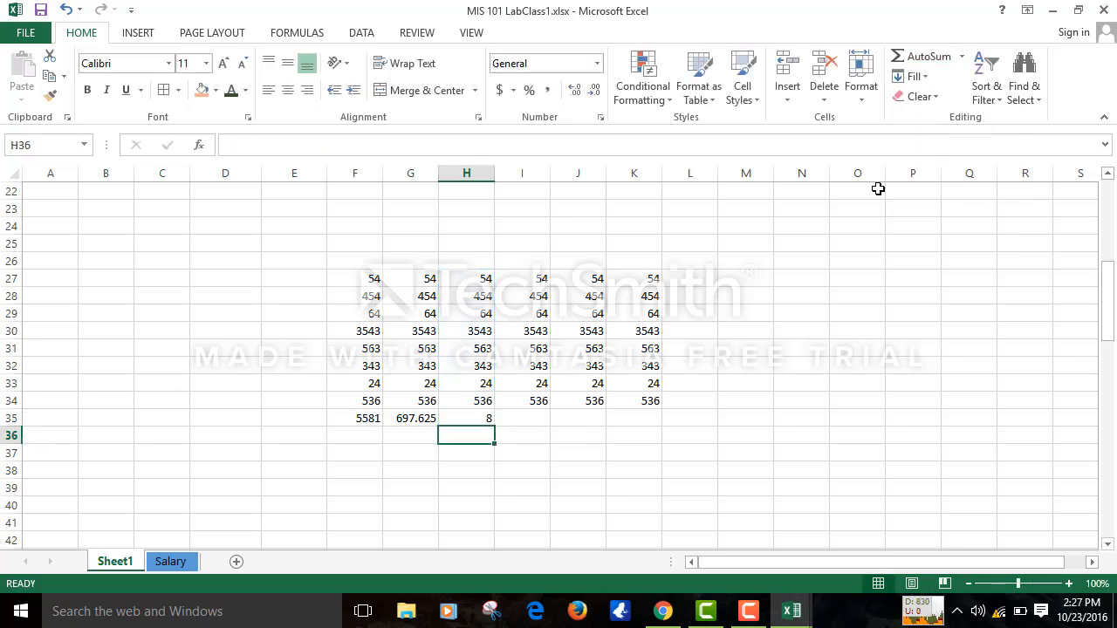
- Insert the maximum (3543) in I35 and the minimum (24) in J35
click(530, 416)
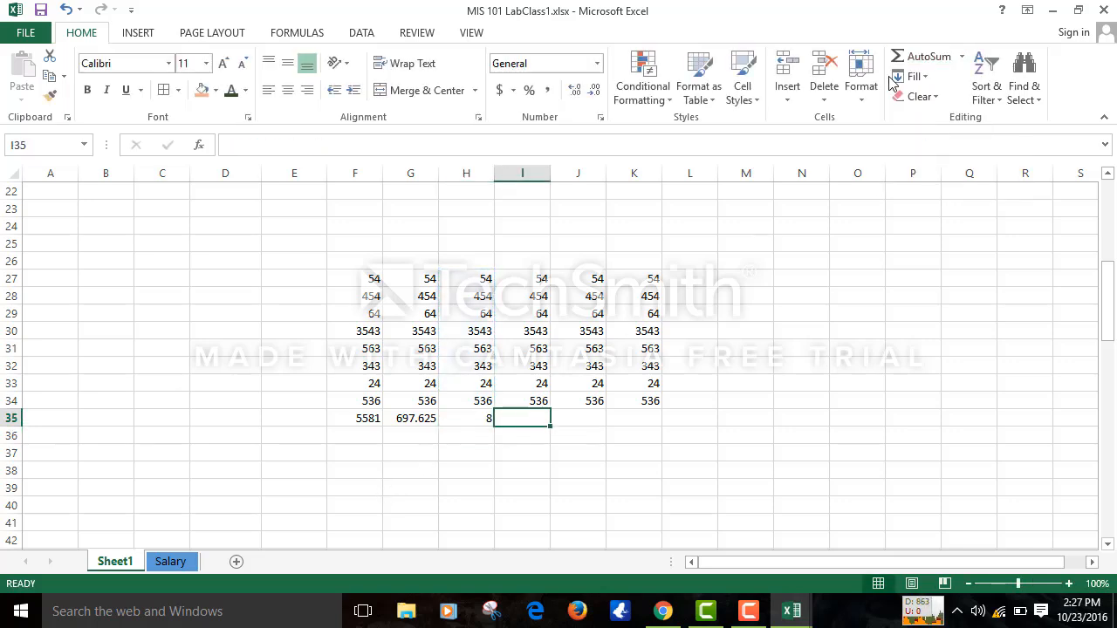
click(961, 59)
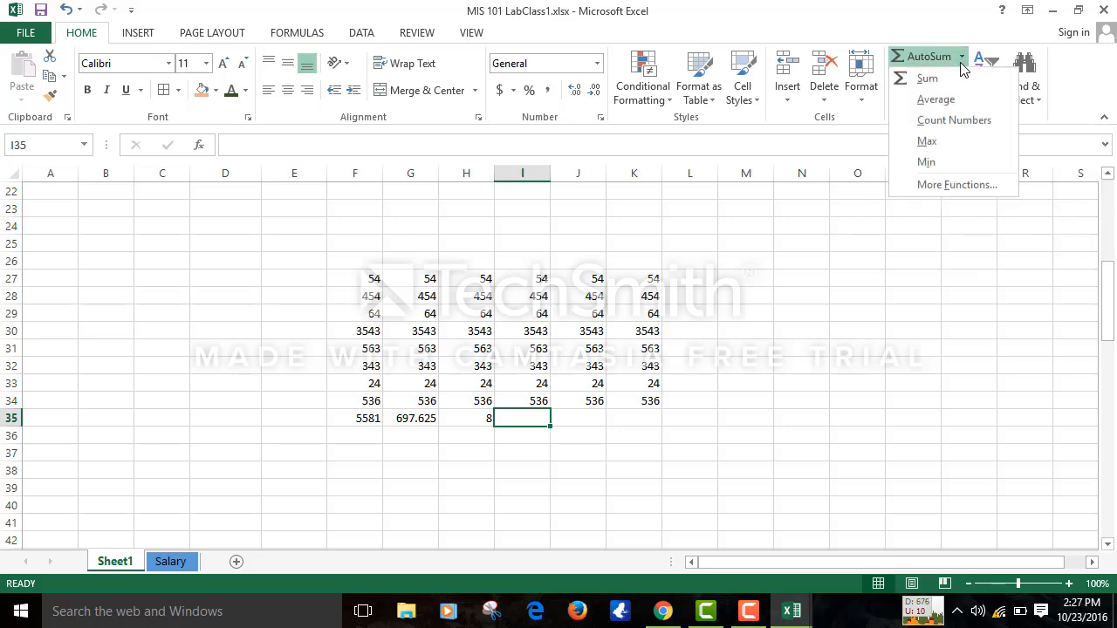
click(926, 142)
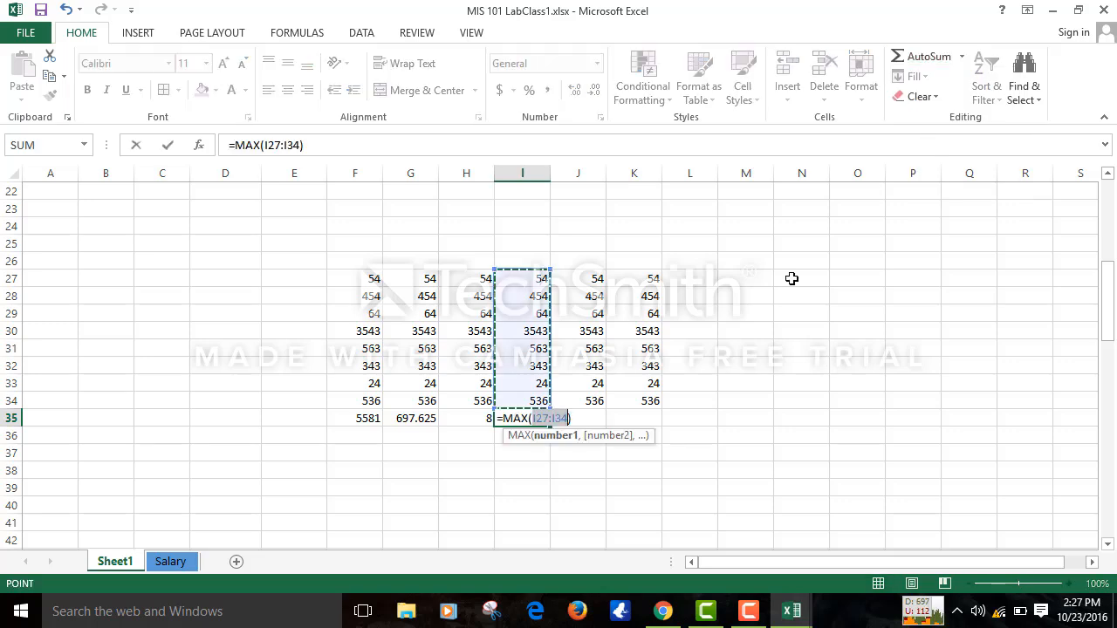
key(Return)
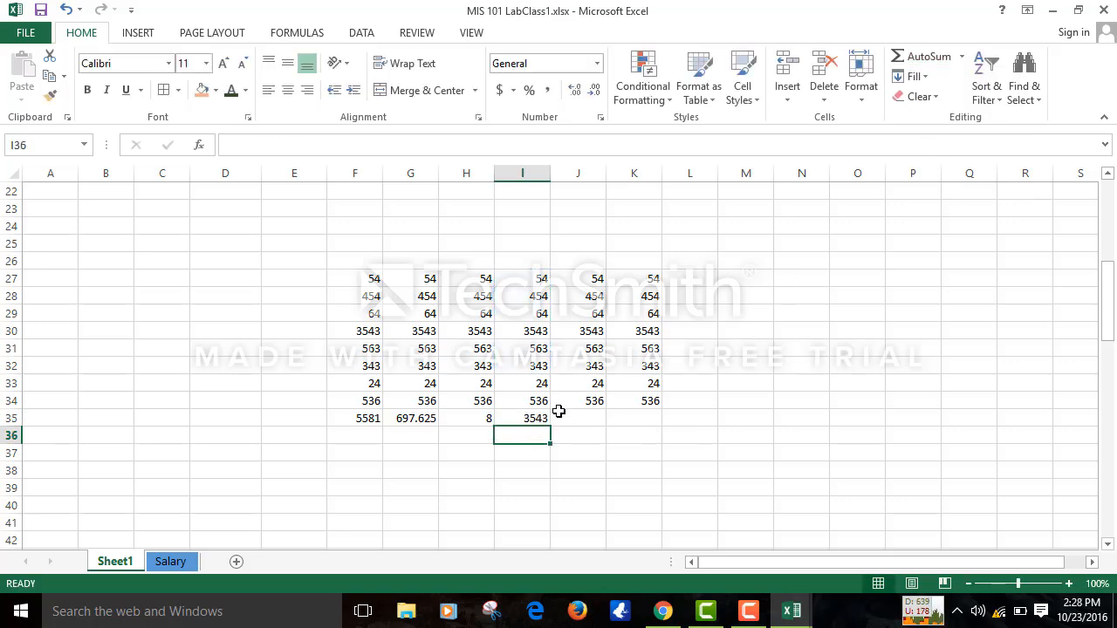
click(565, 420)
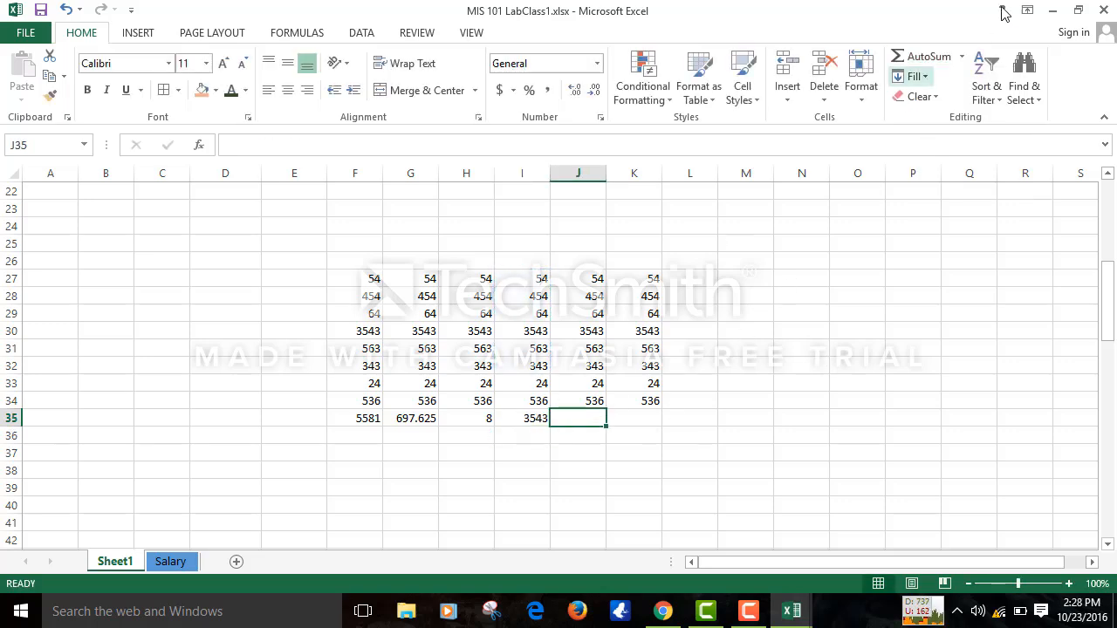
click(951, 61)
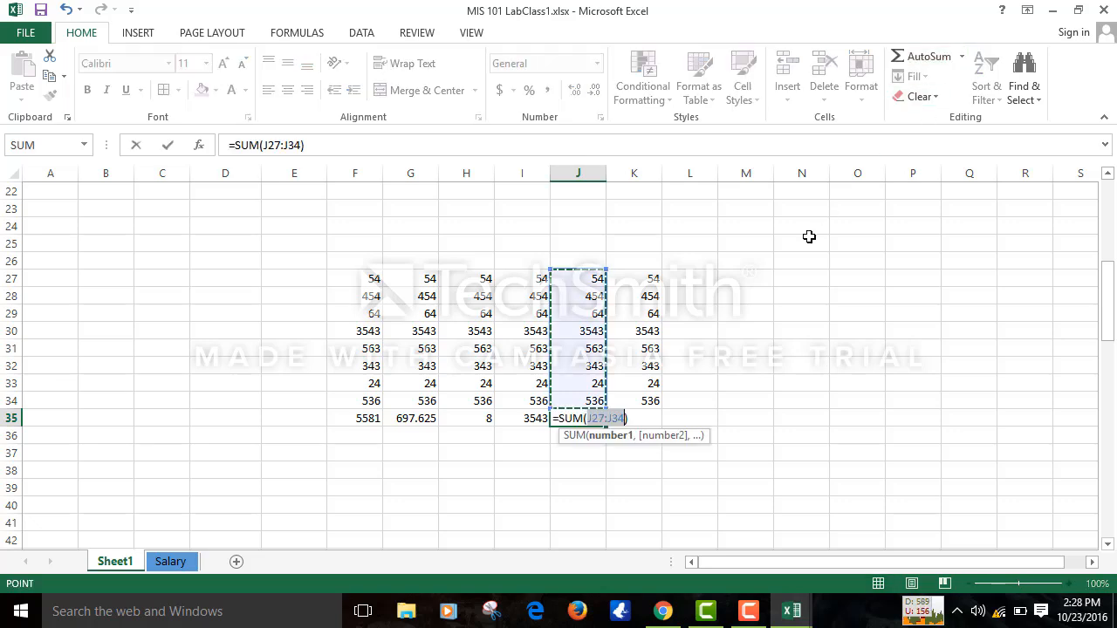
click(961, 58)
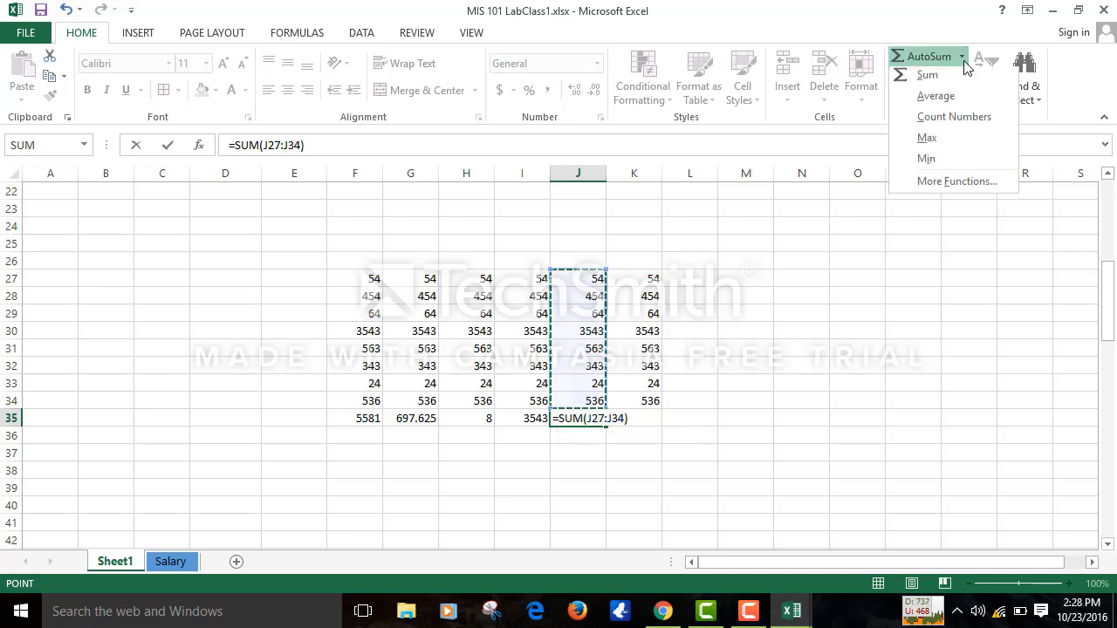
click(938, 163)
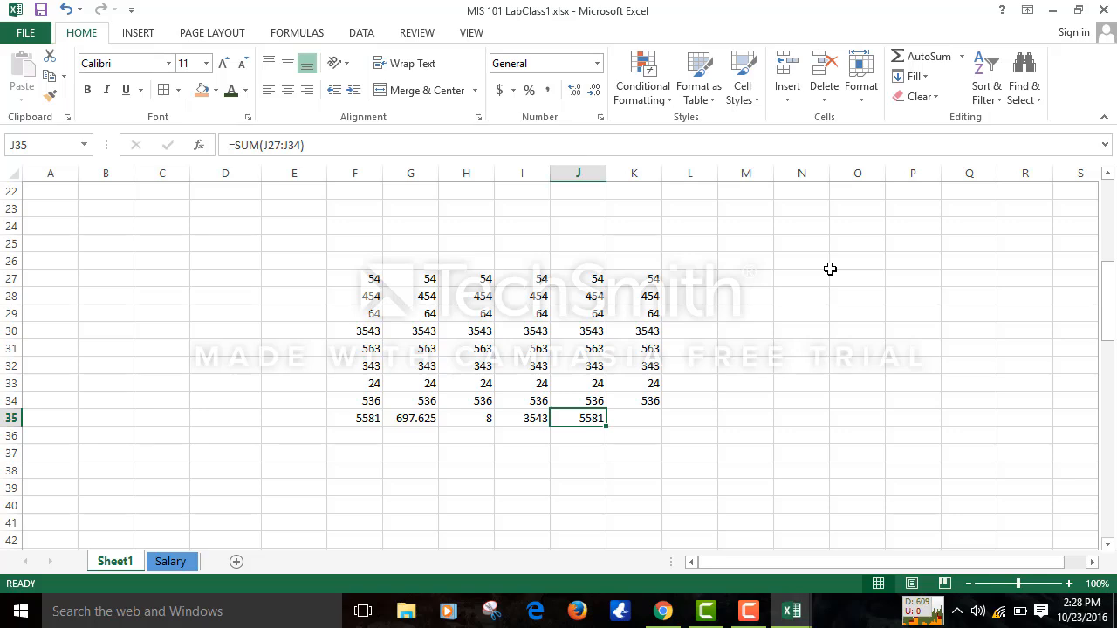
click(960, 57)
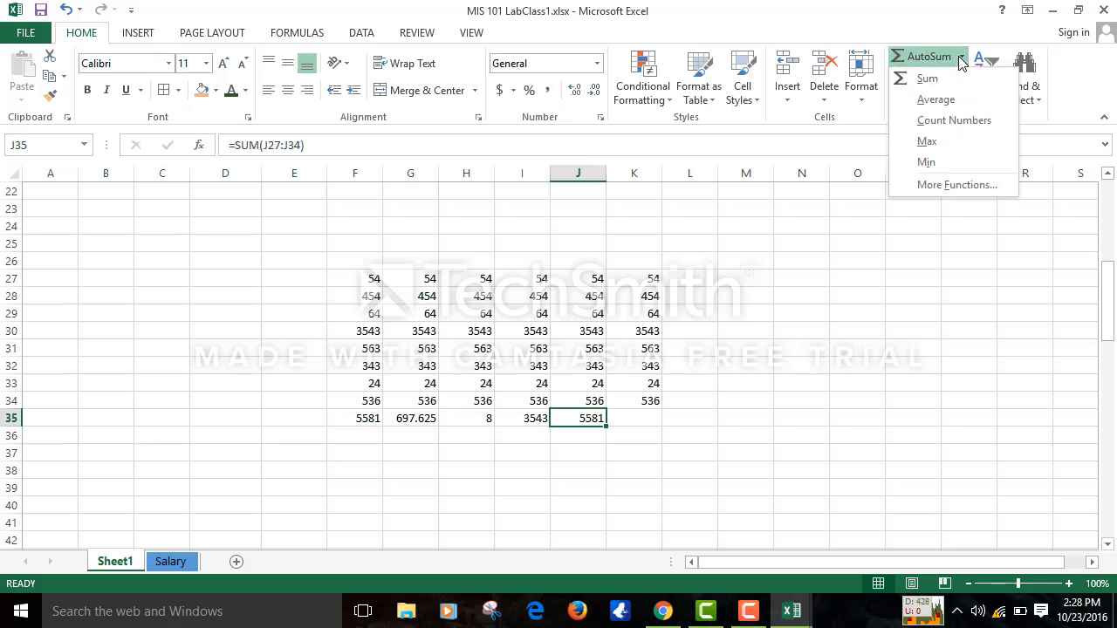
click(908, 164)
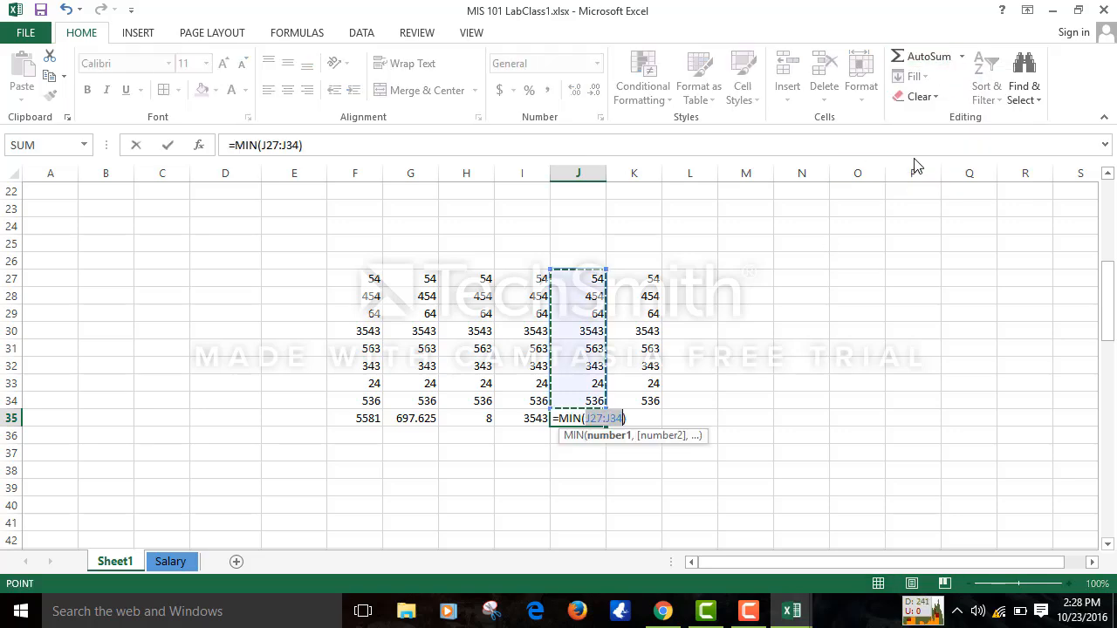
key(Return)
click(821, 355)
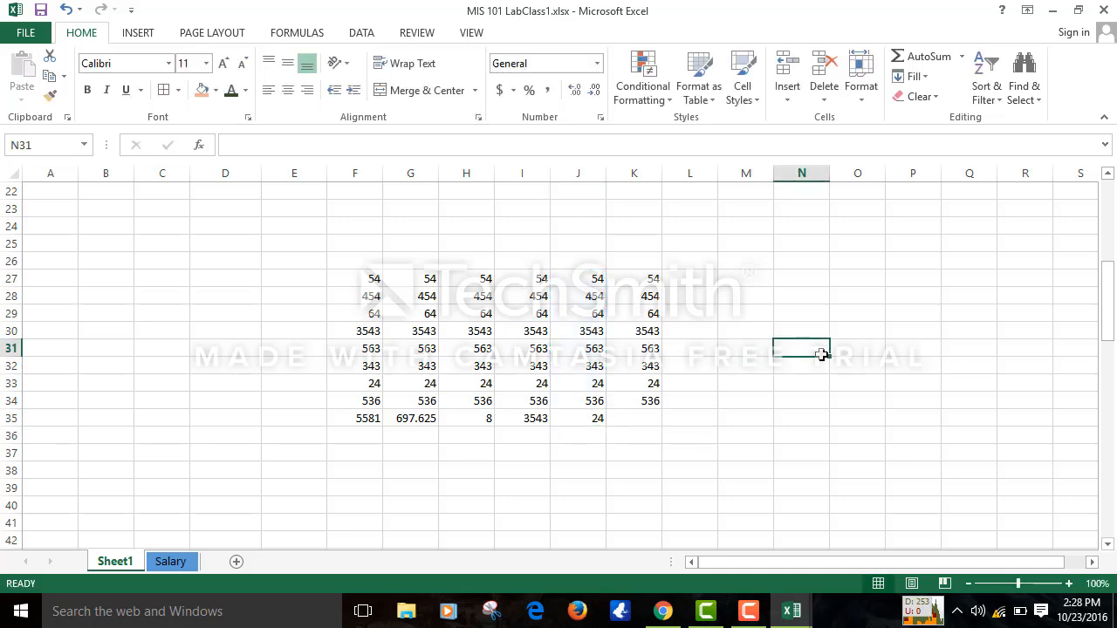
- Delete cells K27:K35, shifting cells left so column K is emptied
drag(625, 278, 649, 423)
click(649, 423)
right_click(649, 423)
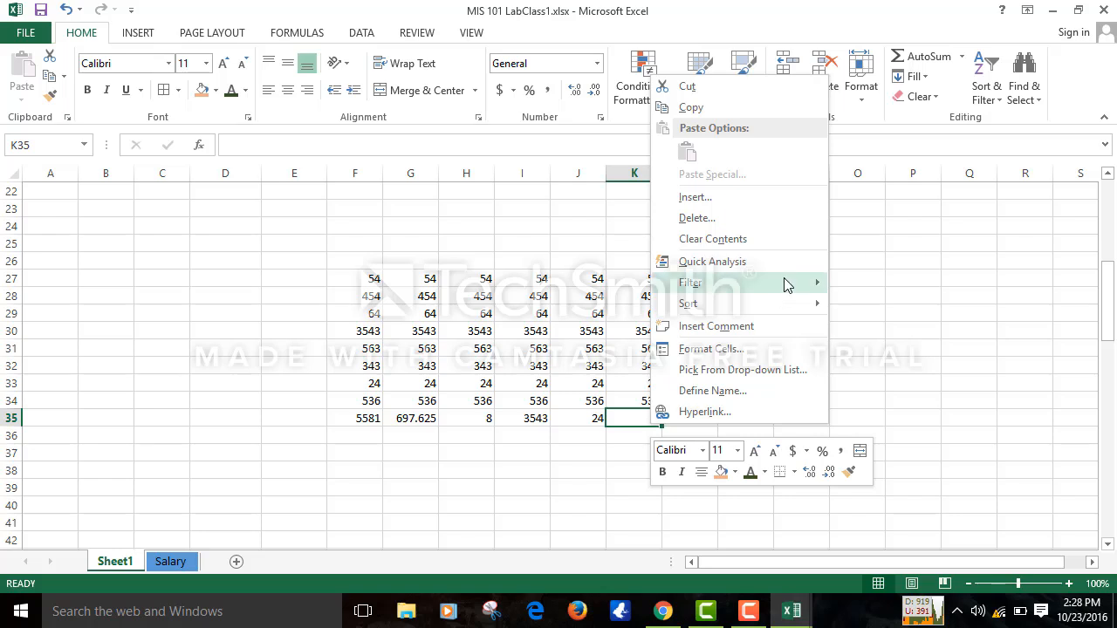
key(Escape)
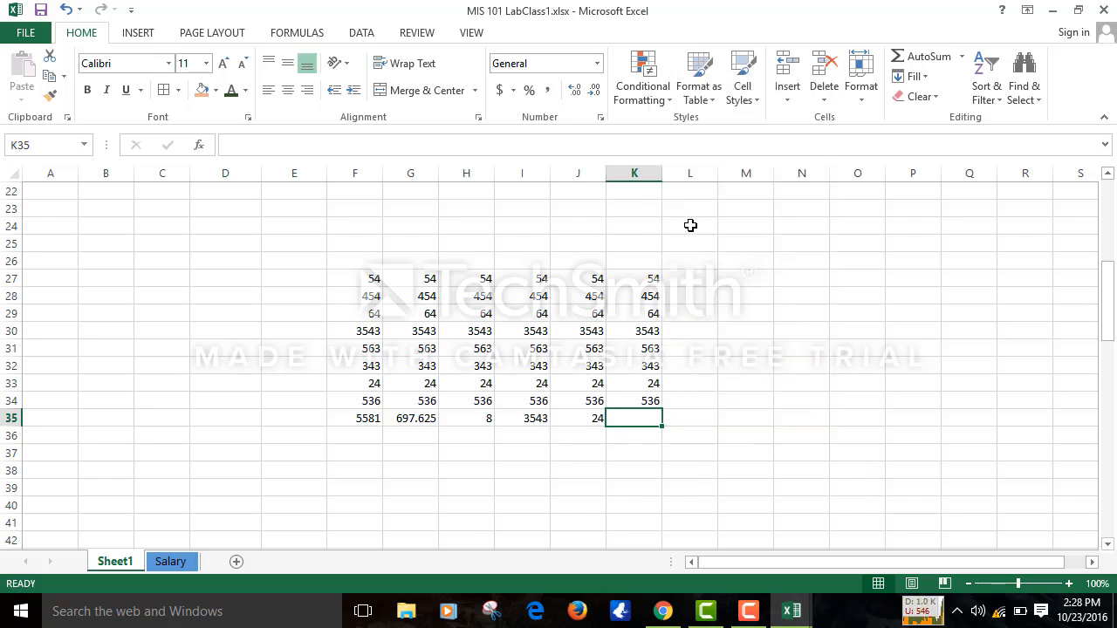
click(651, 277)
drag(651, 309, 651, 418)
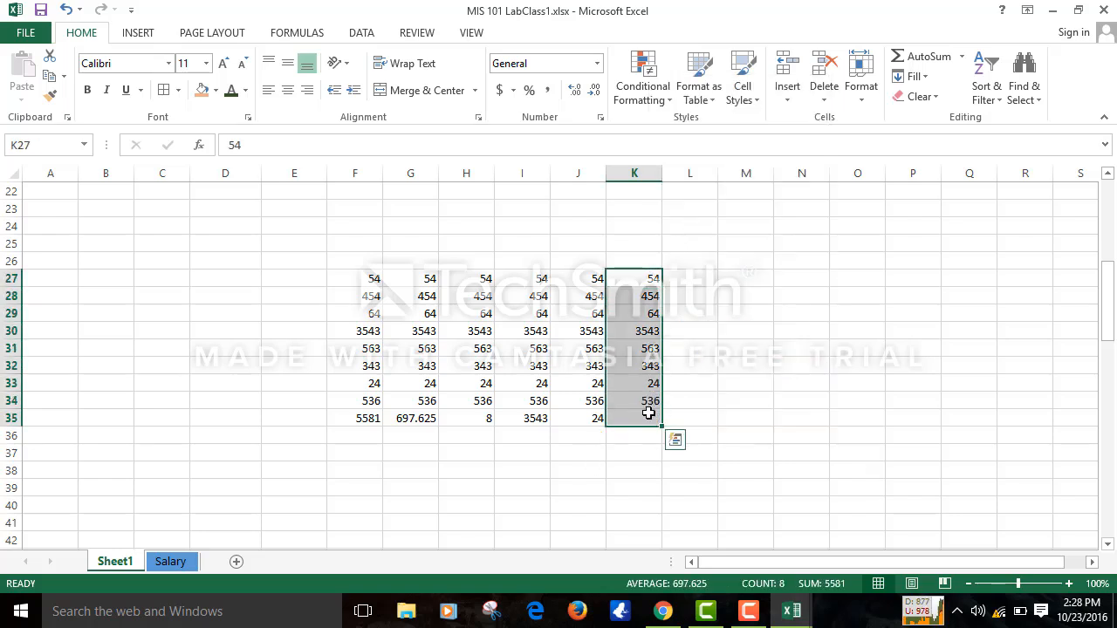
right_click(651, 419)
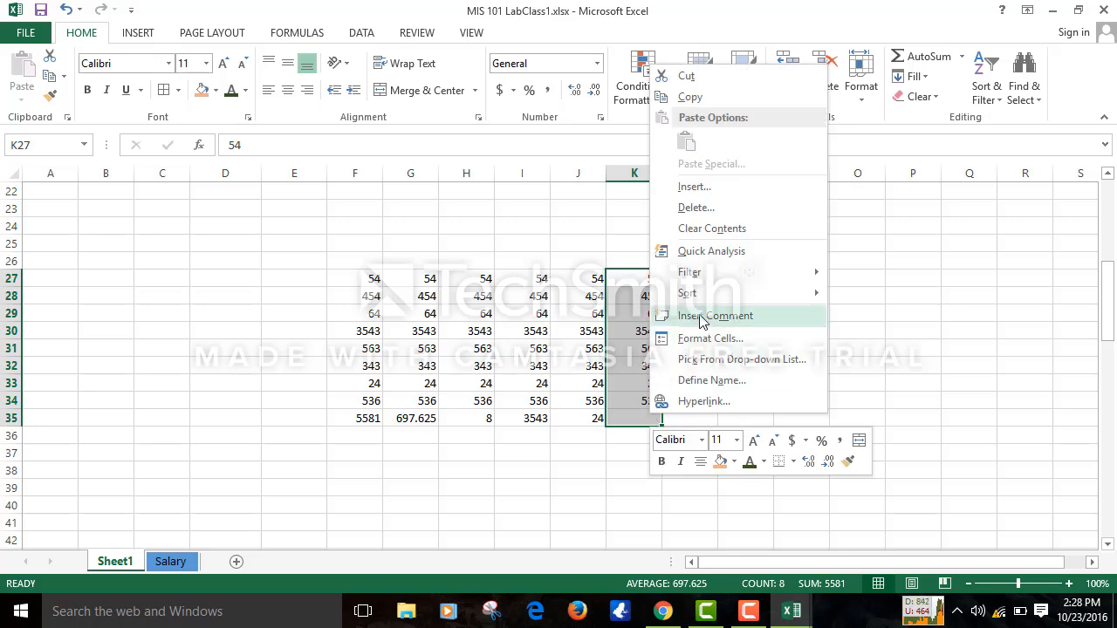
click(701, 215)
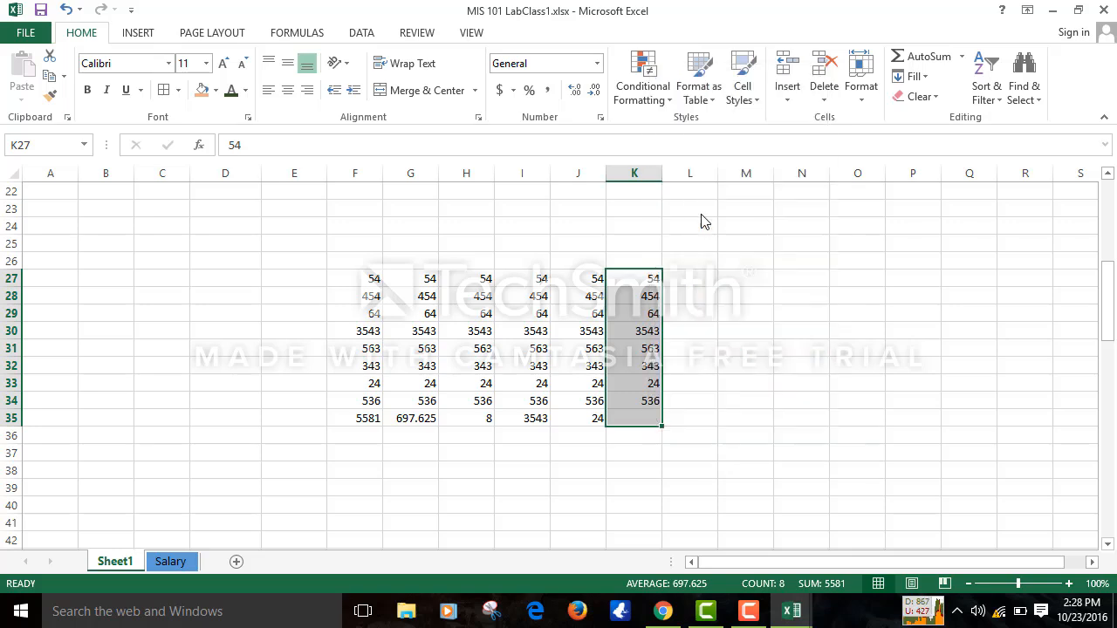
click(663, 262)
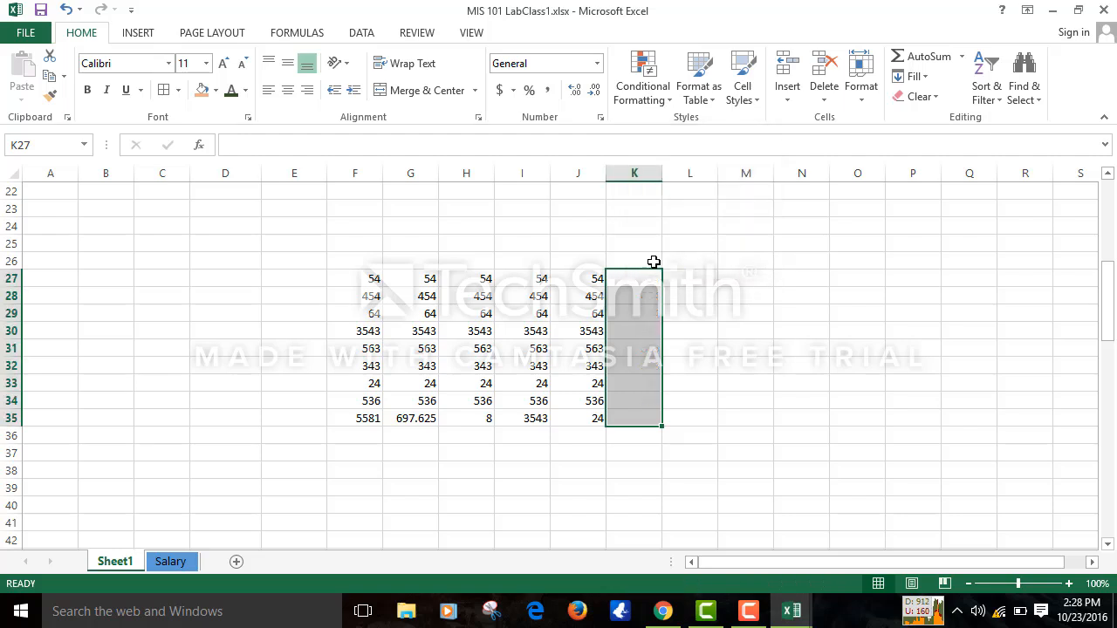
- Sort the F27:J35 block smallest to largest by column F, expanding the selection
drag(360, 279, 362, 425)
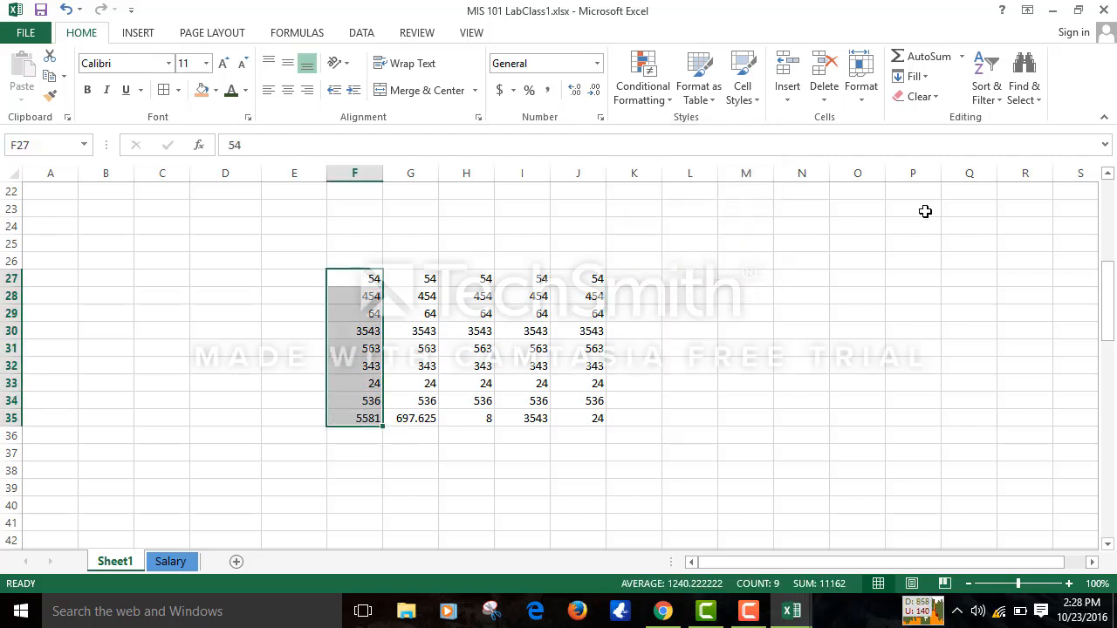
click(984, 83)
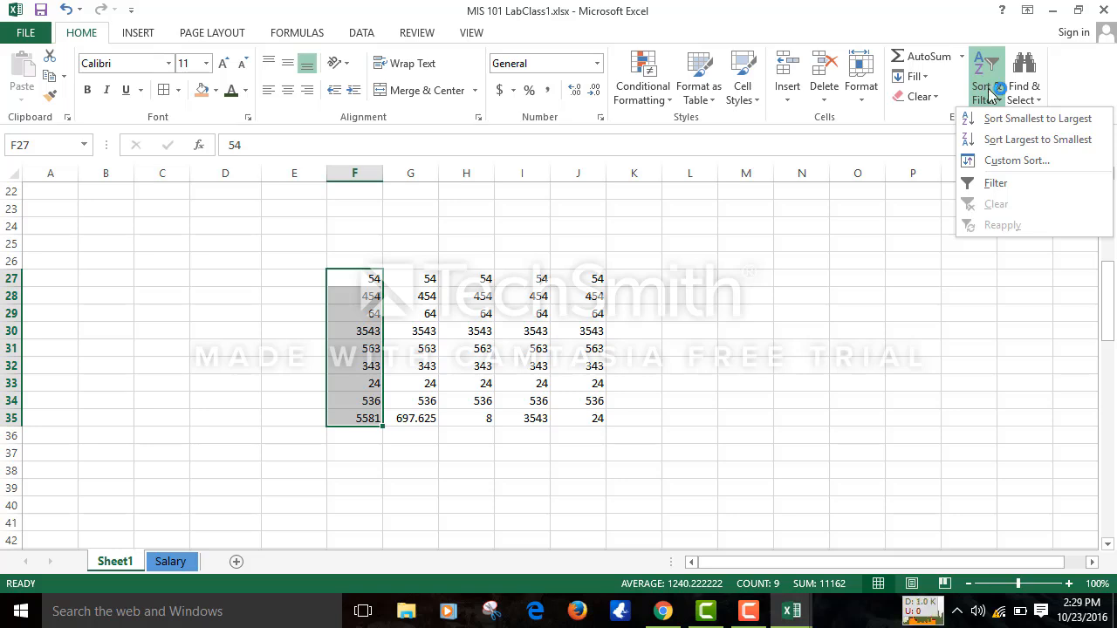
click(994, 120)
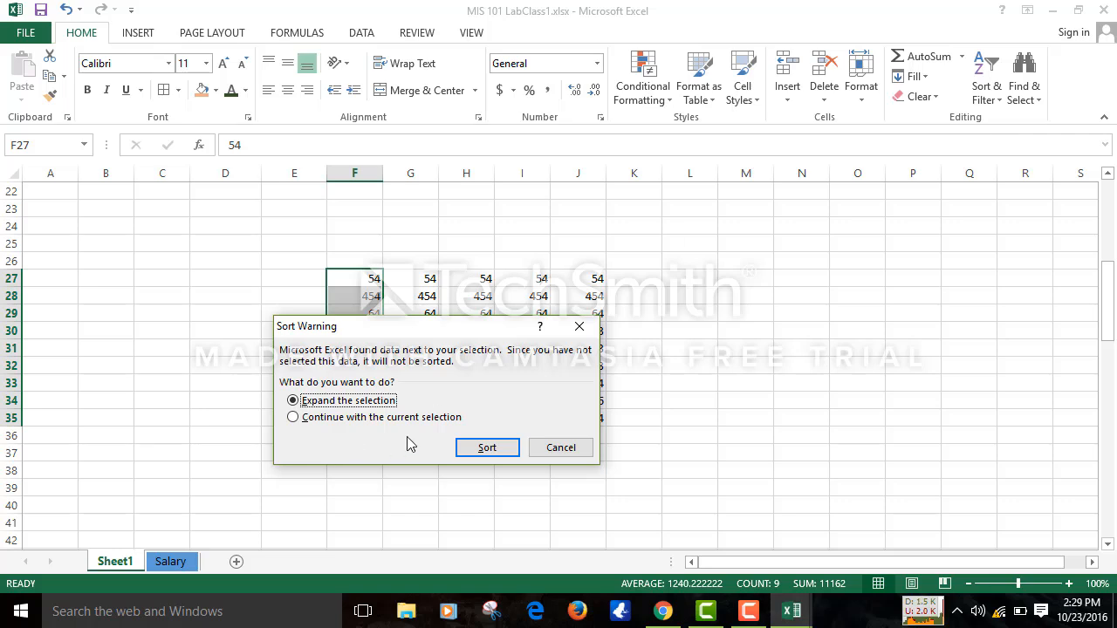
click(487, 448)
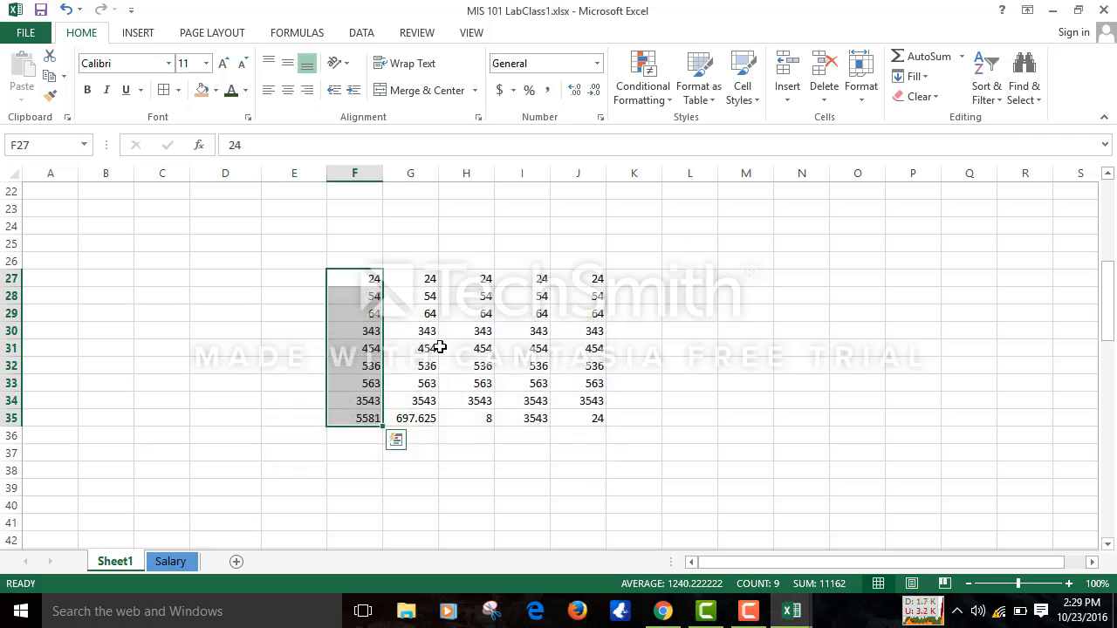
- Sort the block largest to smallest by column G, expanding the selection
drag(422, 281, 426, 420)
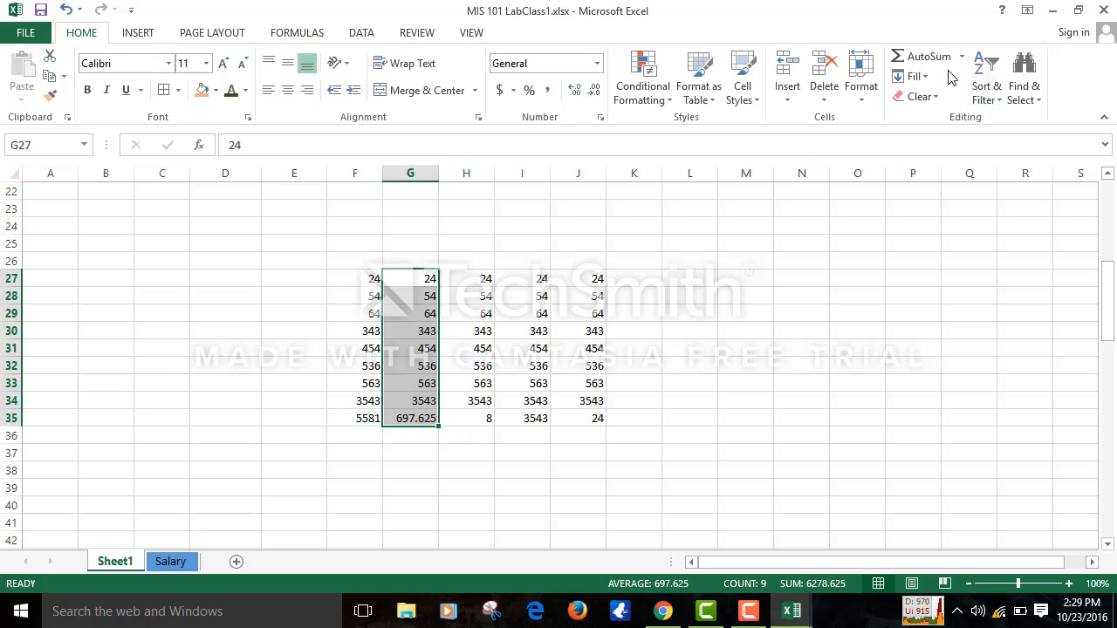
click(978, 75)
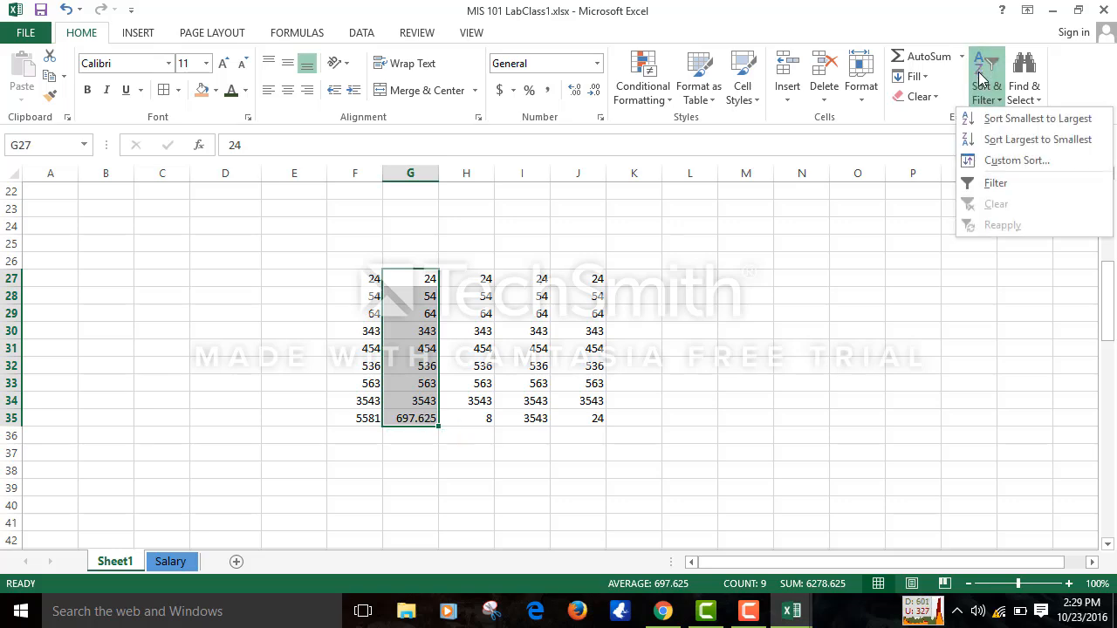
click(1010, 139)
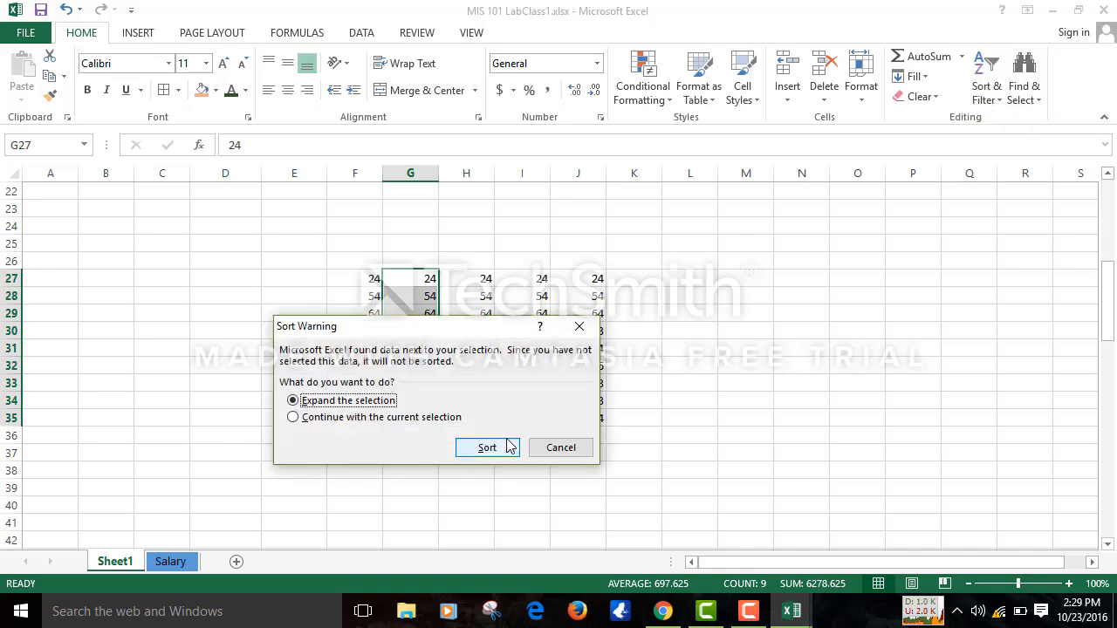
click(487, 447)
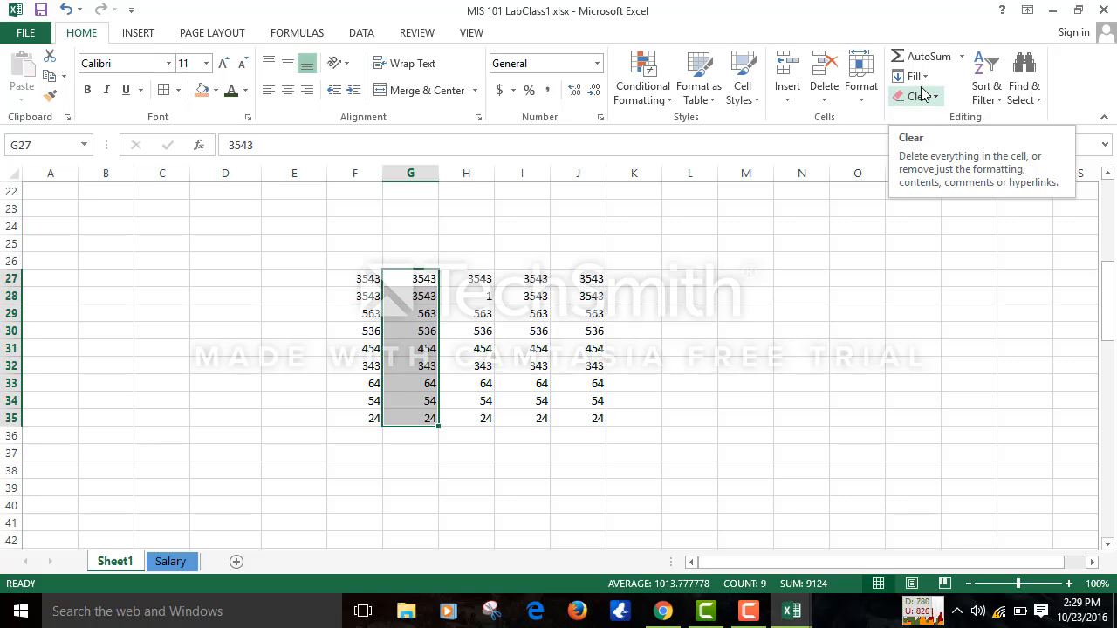
click(989, 96)
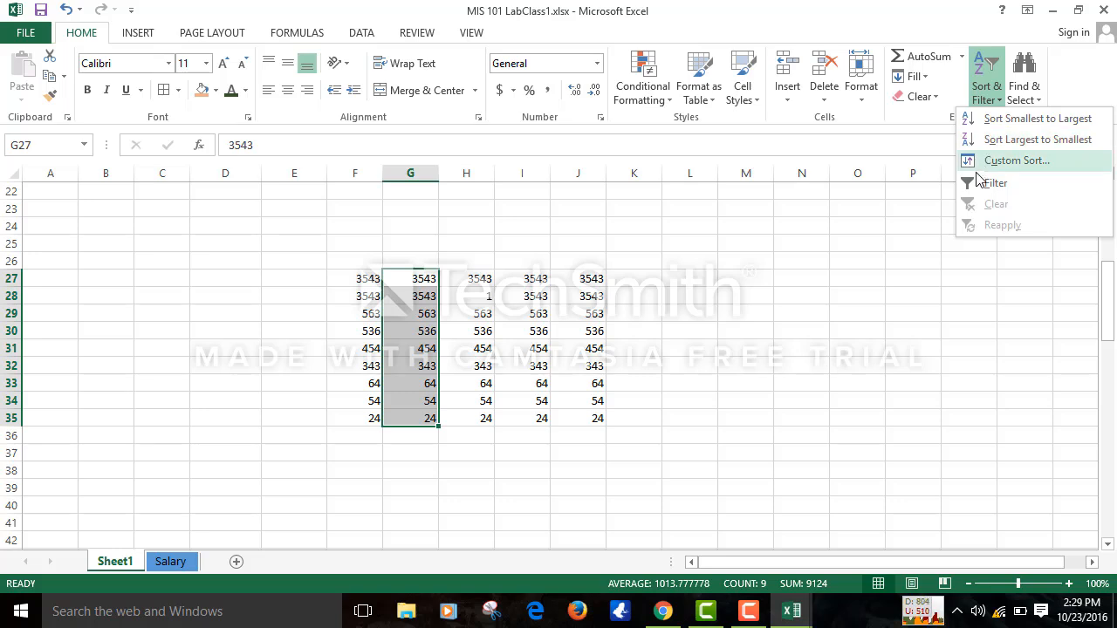
click(749, 611)
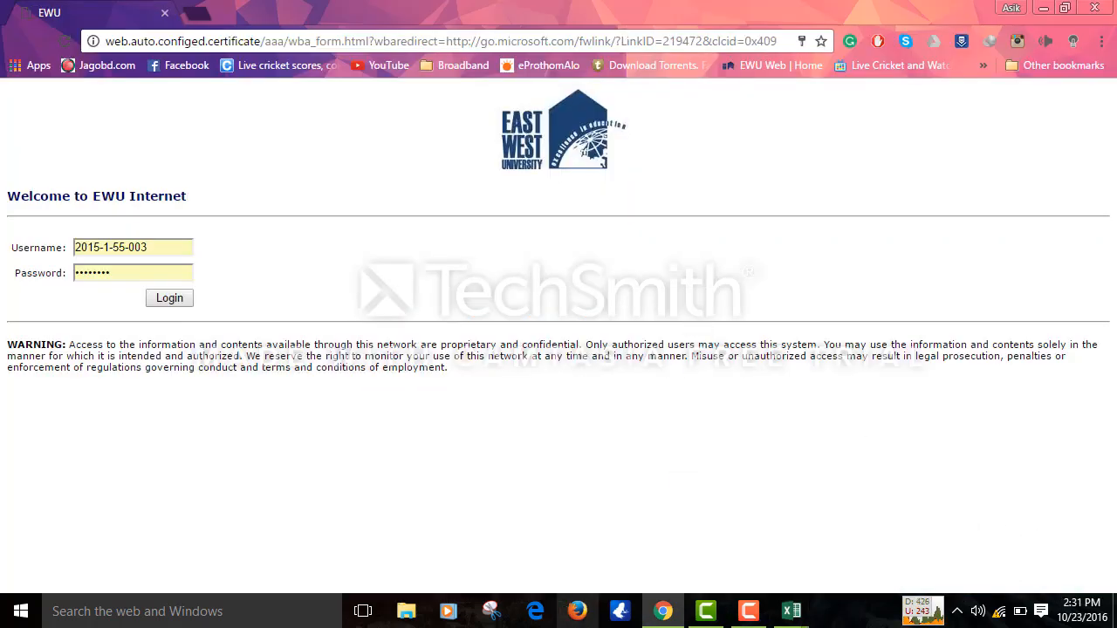
- Return from Chrome to the MIS 101 LabClass1.xlsx Excel window
click(792, 615)
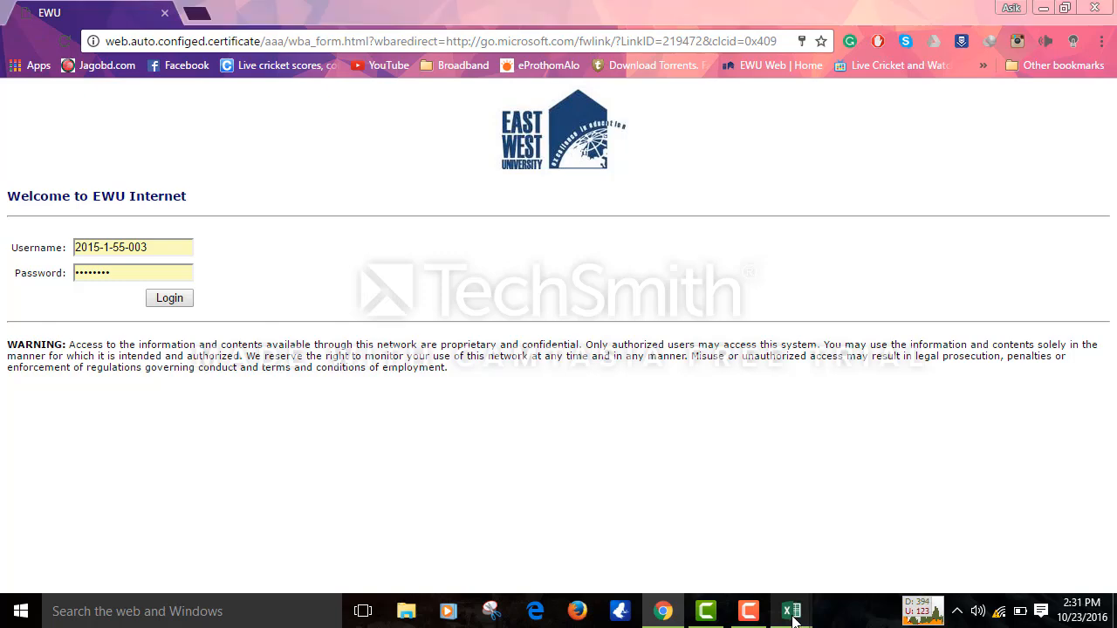
click(999, 541)
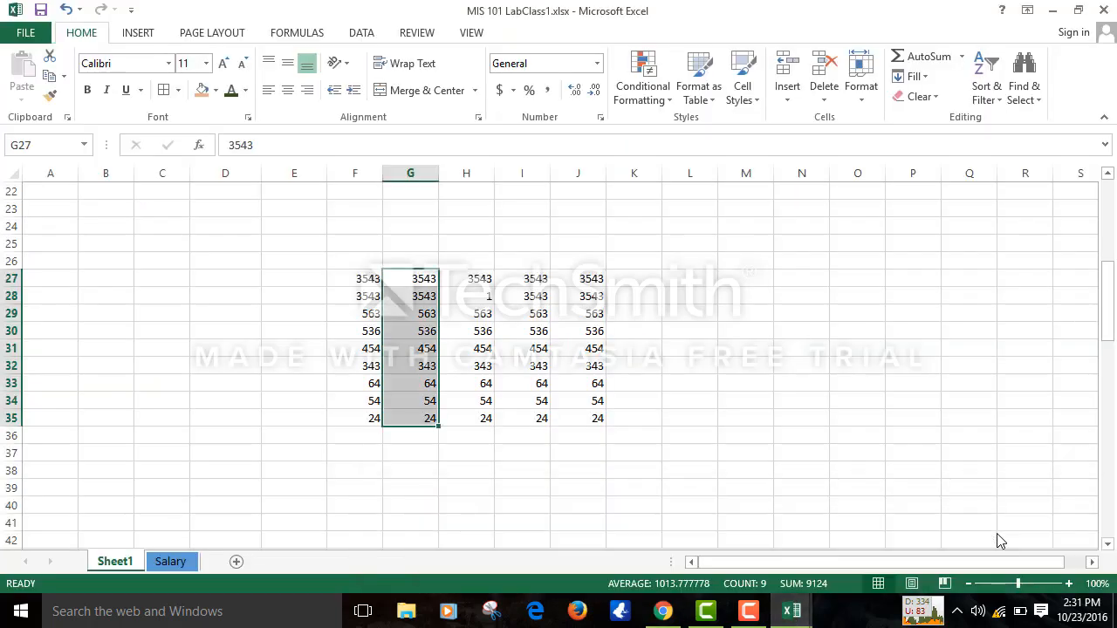
- Format F27:J35 as a table with a light blue banded table style
click(744, 358)
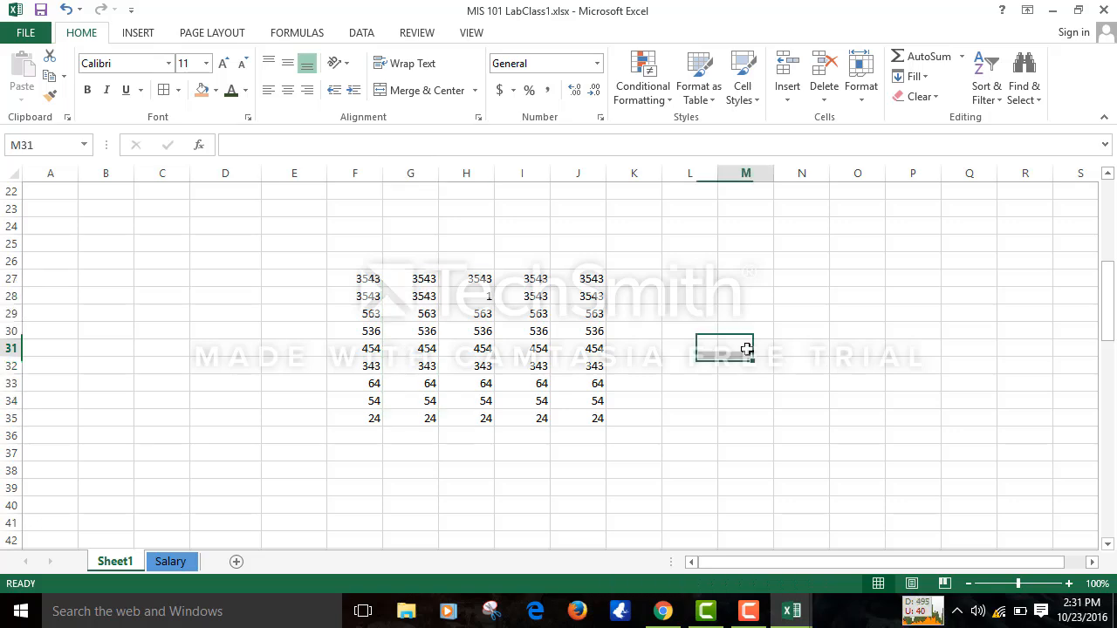
click(621, 359)
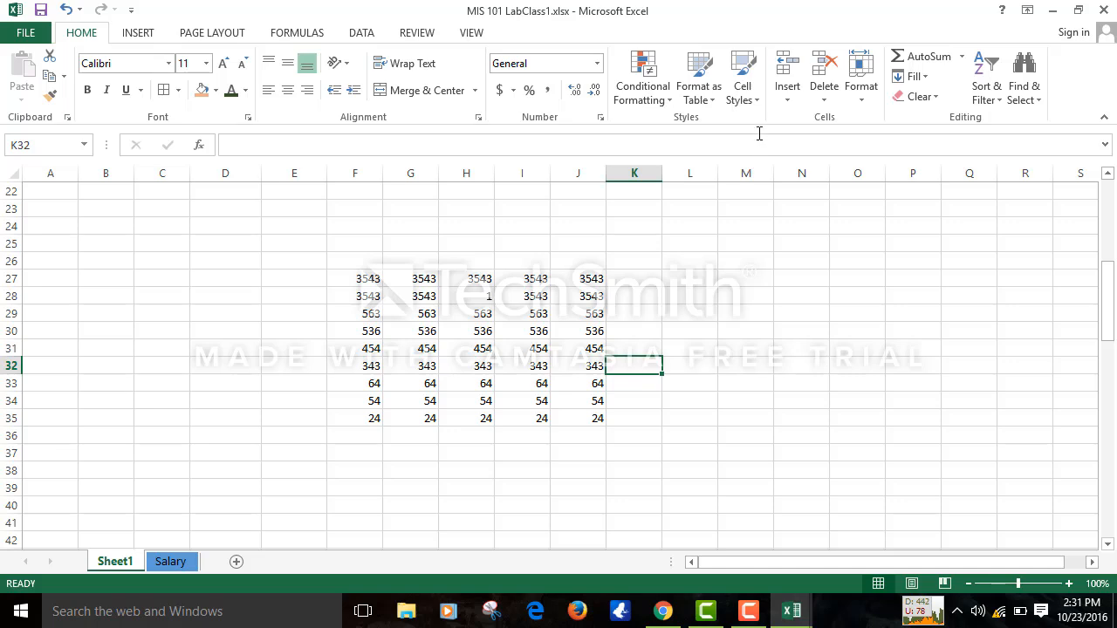
click(742, 87)
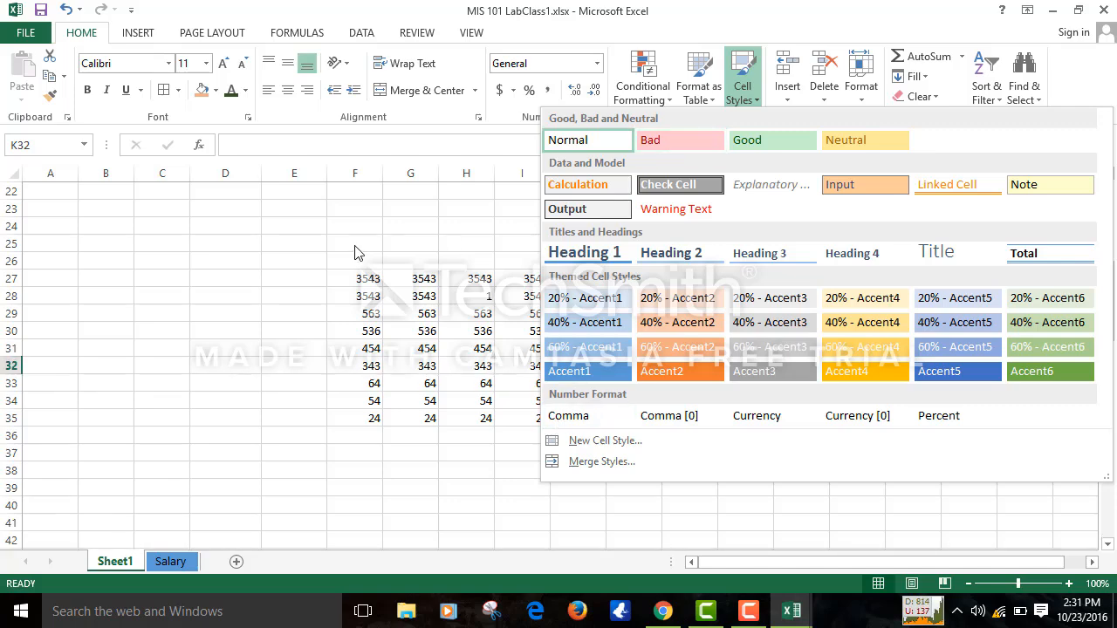
click(301, 253)
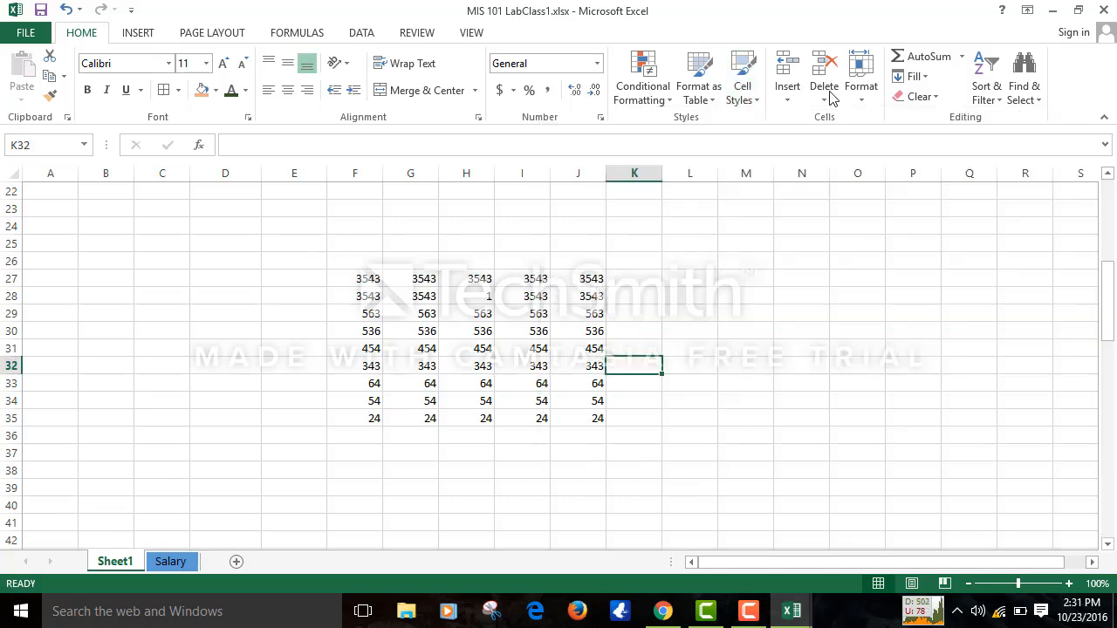
click(703, 68)
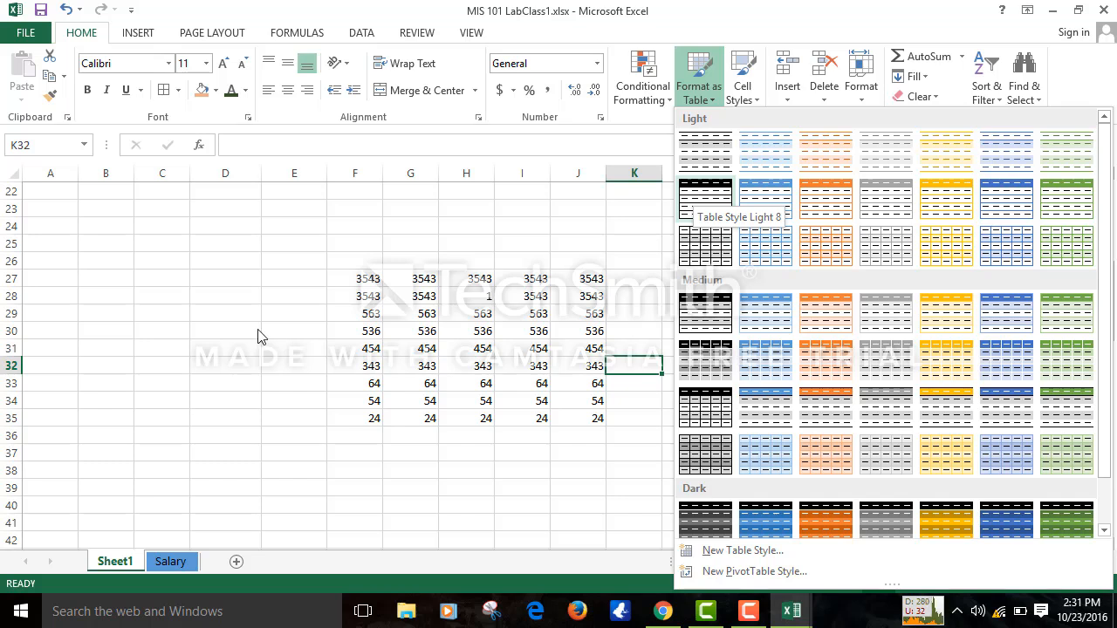
click(357, 279)
click(361, 279)
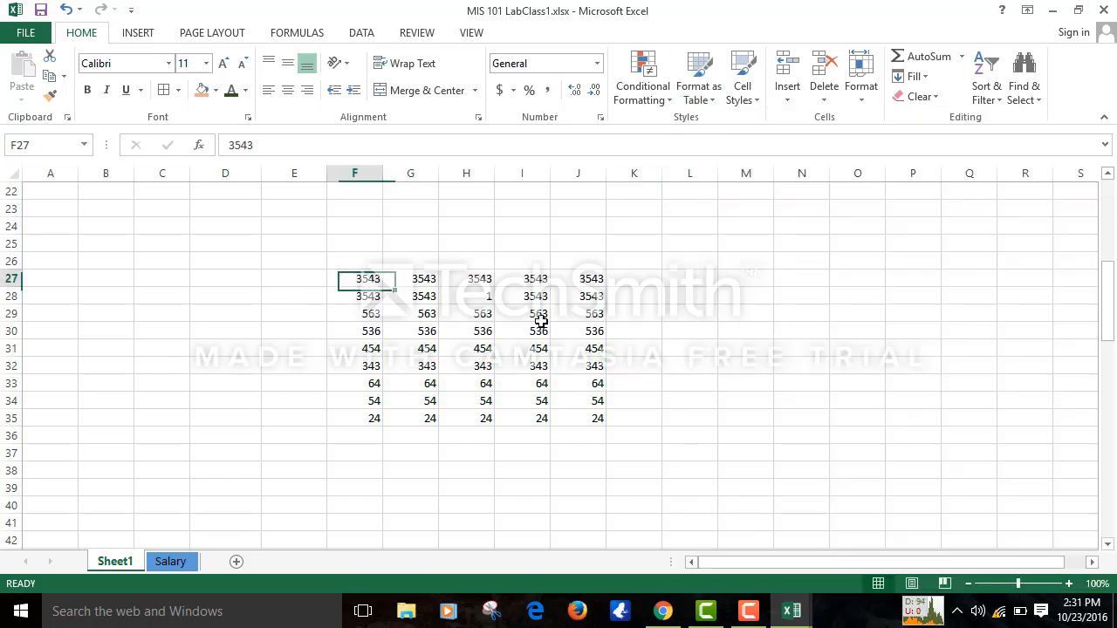
drag(541, 320, 597, 412)
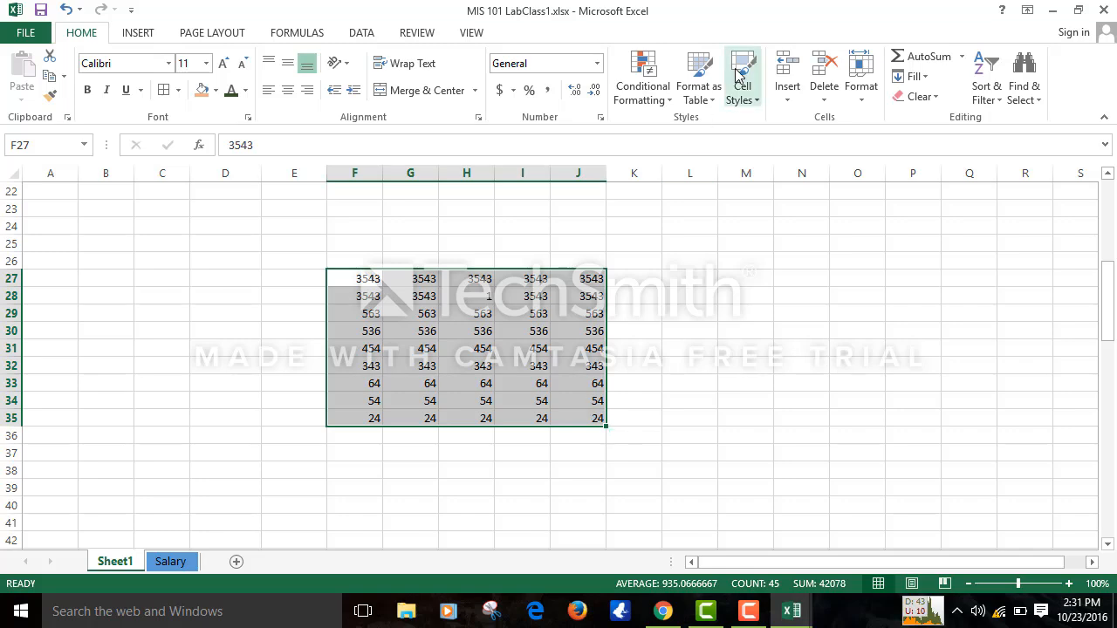
click(643, 87)
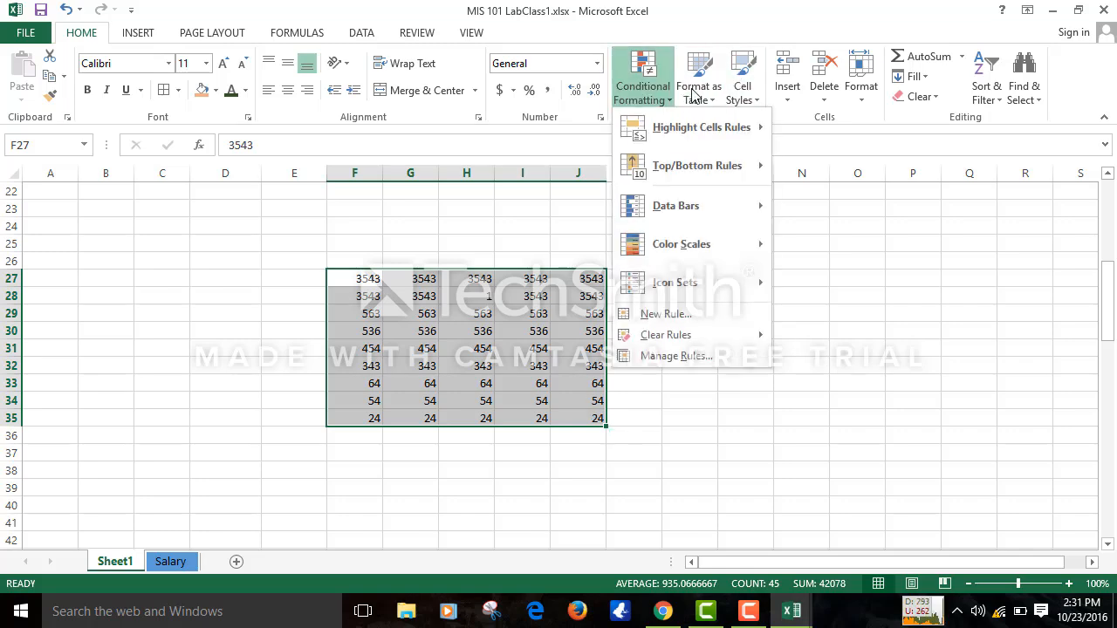
click(695, 94)
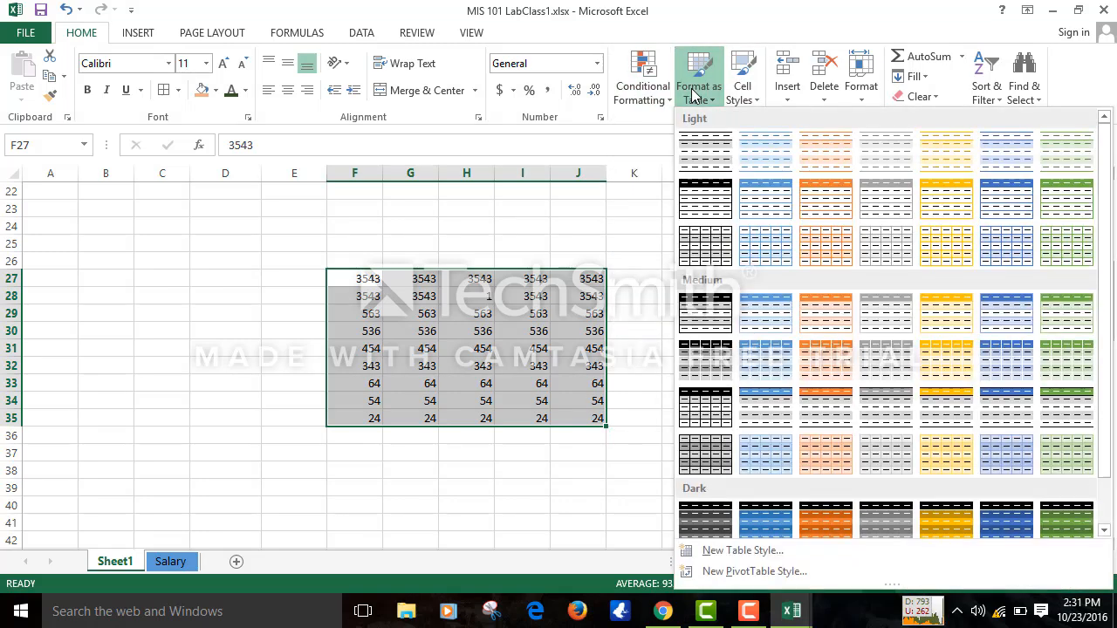
click(746, 156)
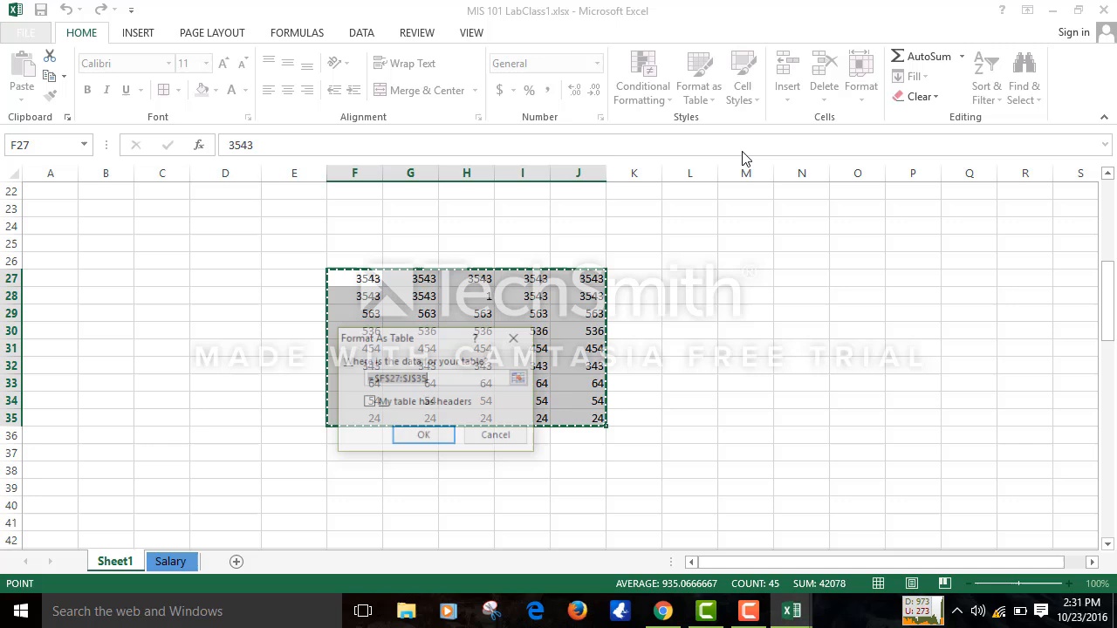
click(416, 443)
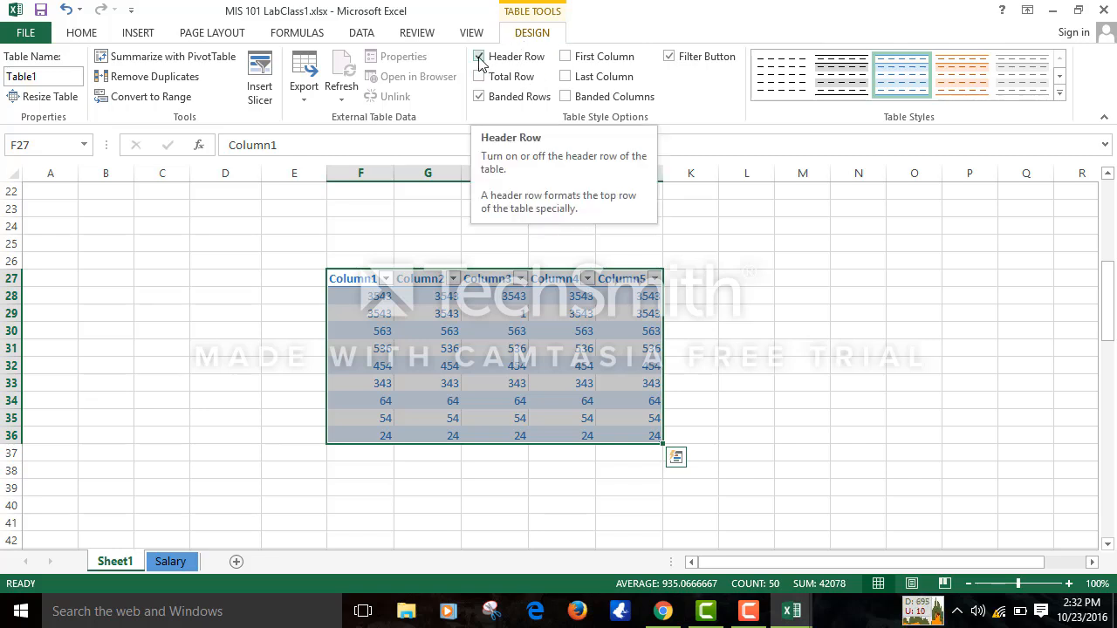
- Turn off the table's header row, accepting the warning, and deselect the table
click(669, 57)
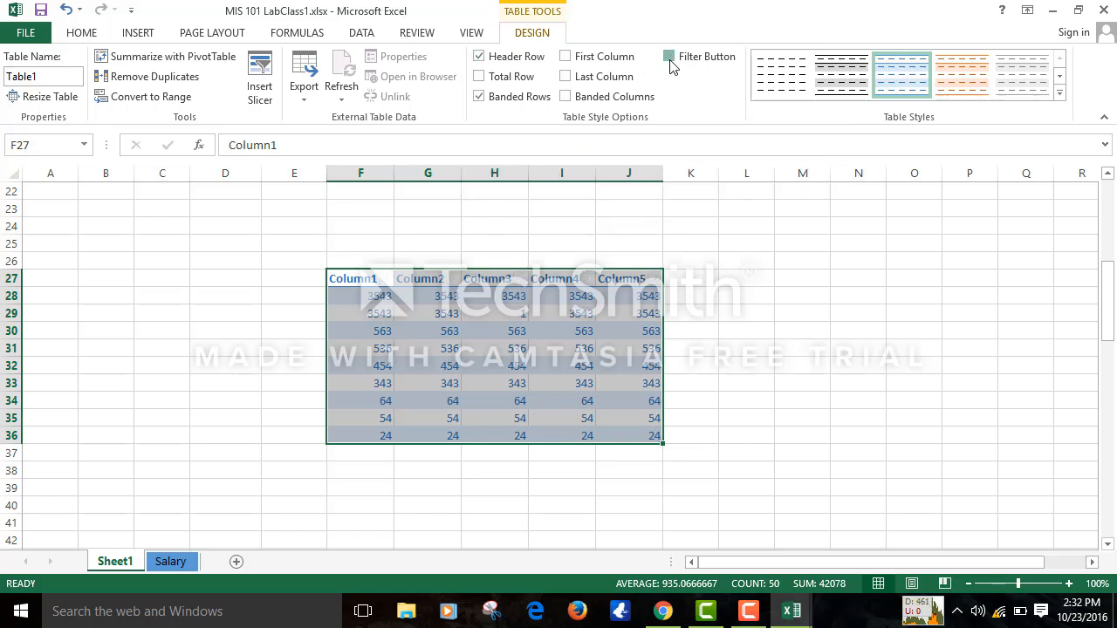
click(669, 56)
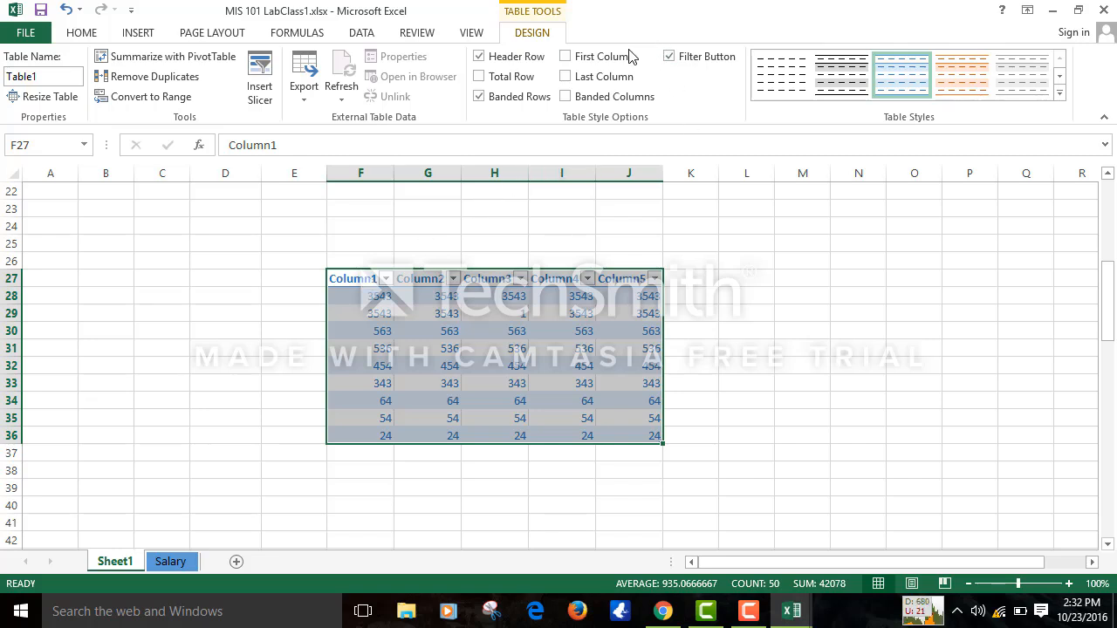
click(480, 56)
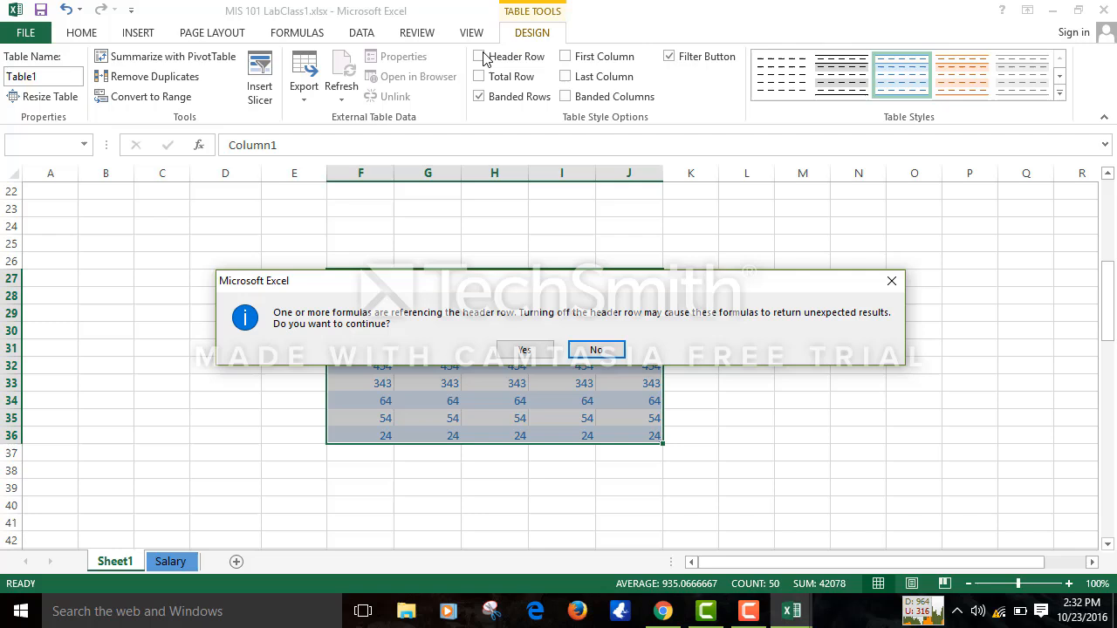
click(528, 347)
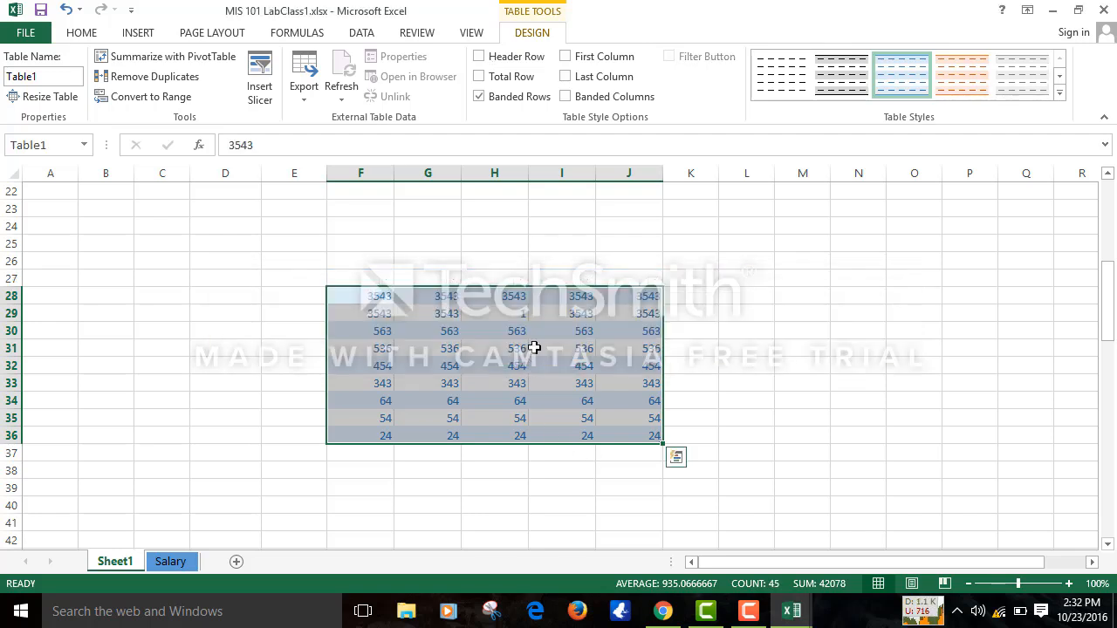
click(688, 339)
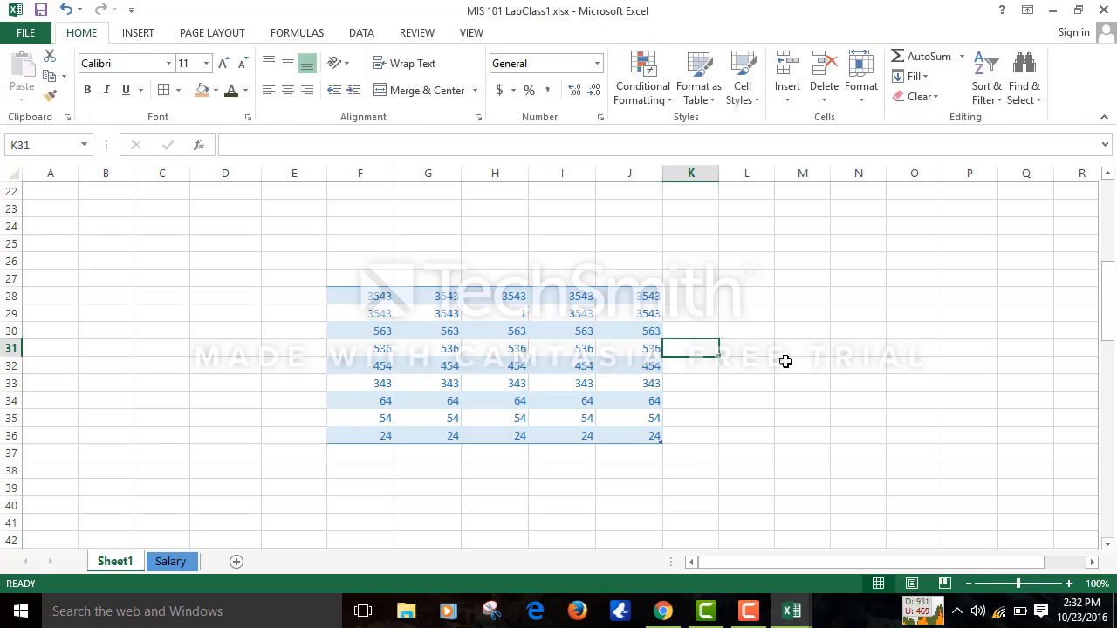
click(785, 361)
click(594, 353)
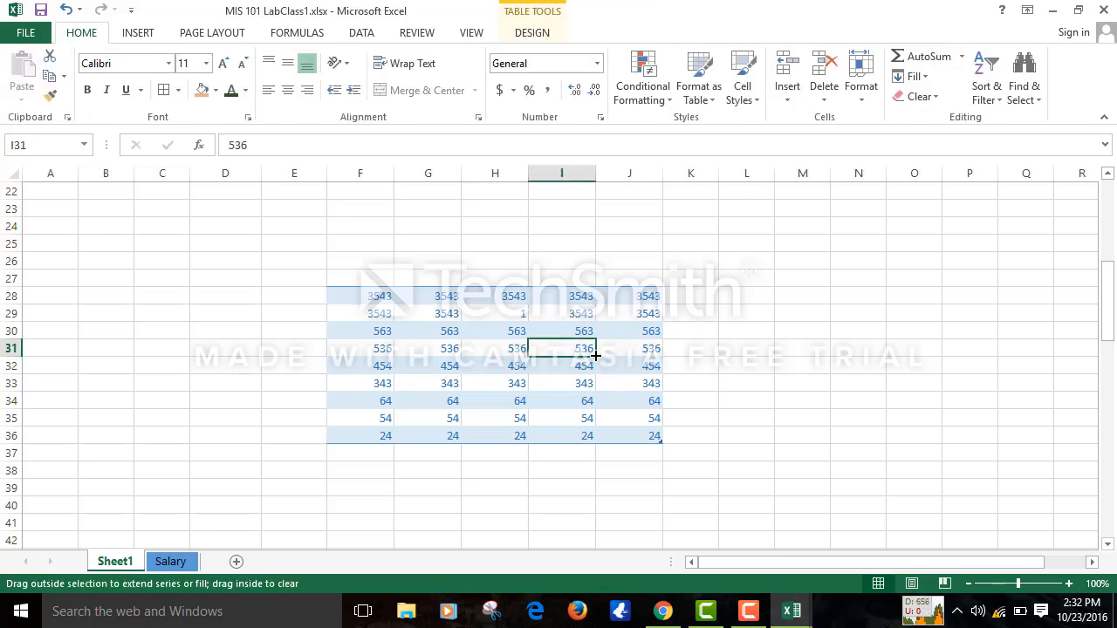
click(648, 69)
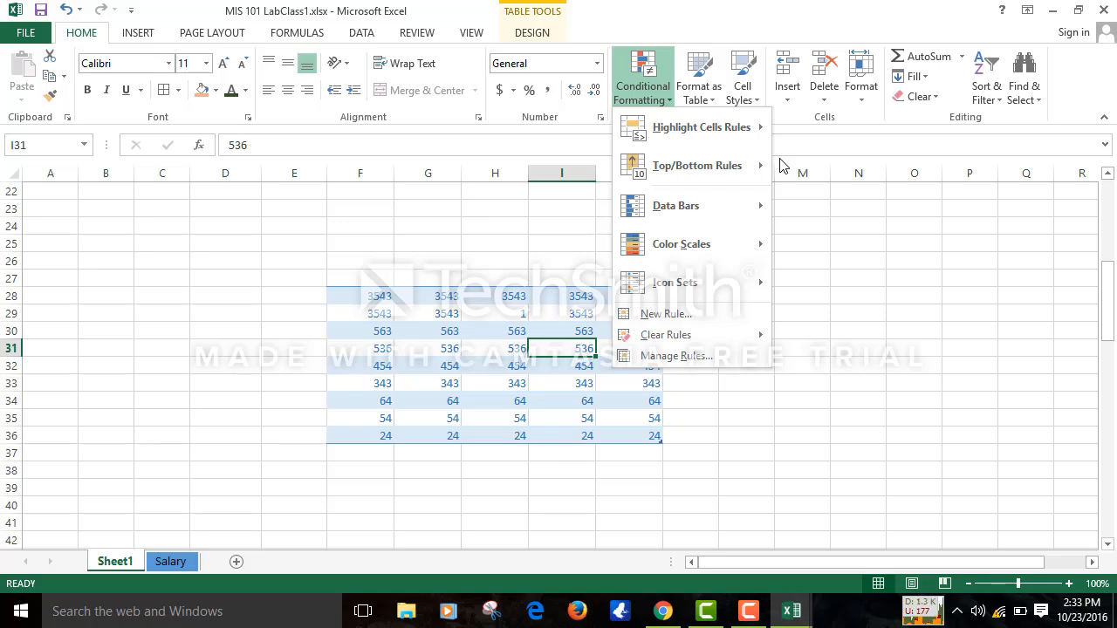
mouse_move(747, 122)
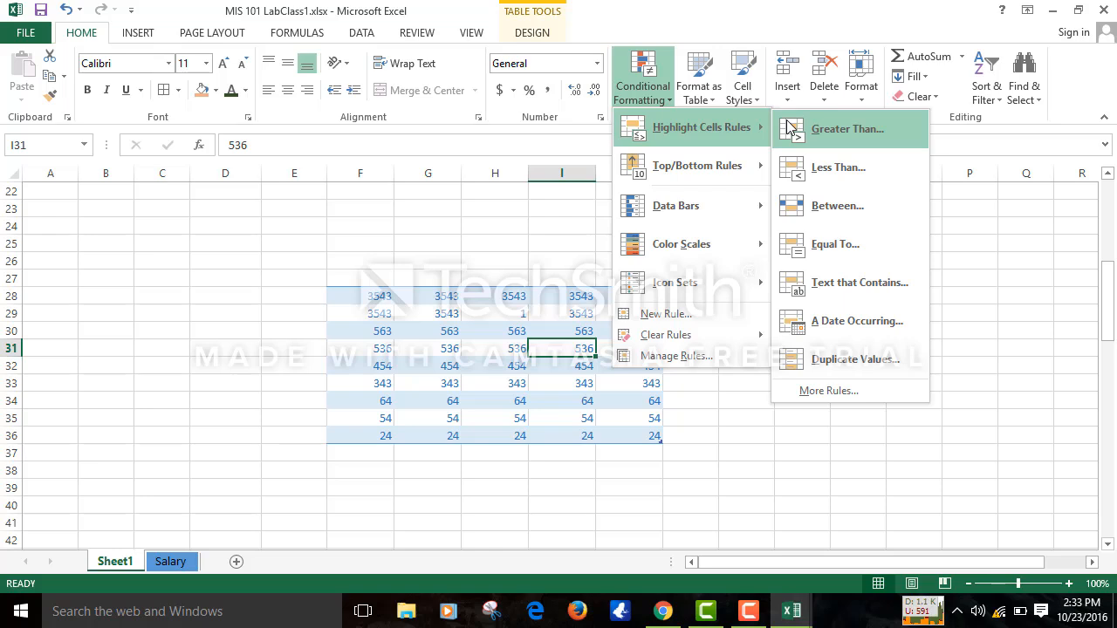
click(192, 275)
click(192, 275)
click(488, 327)
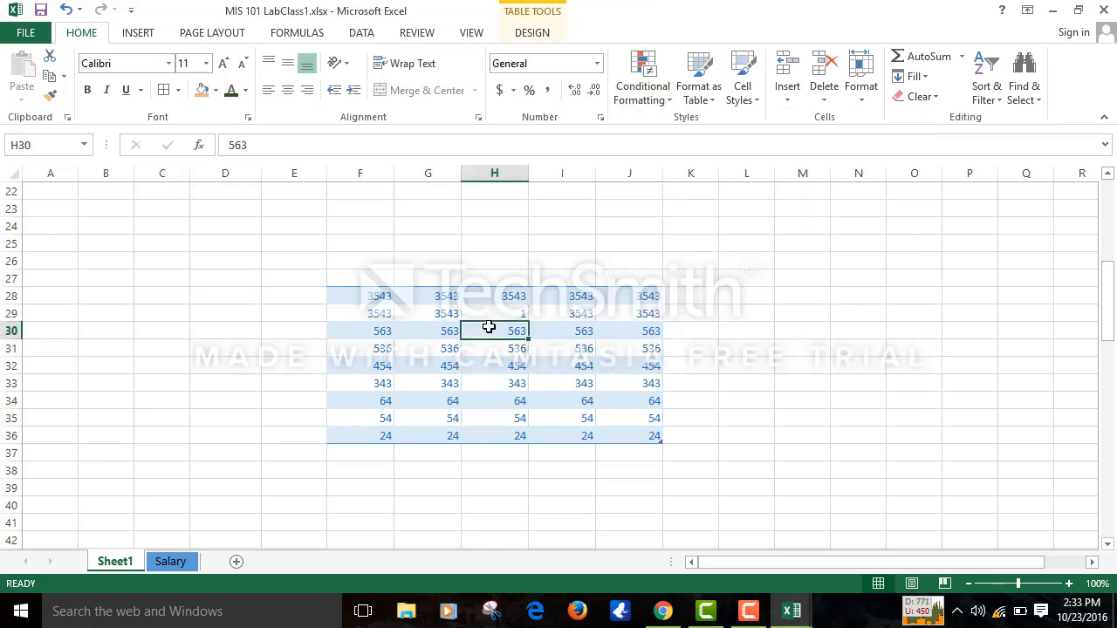
click(691, 314)
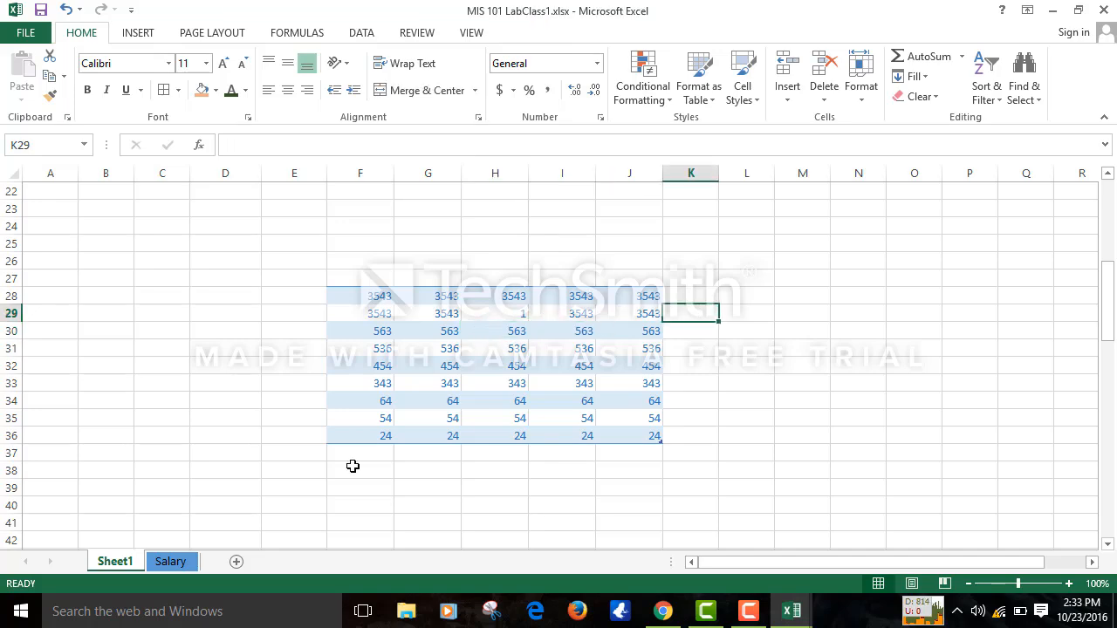
- Switch to the Salary sheet and look over its salary table cells
click(172, 567)
click(486, 335)
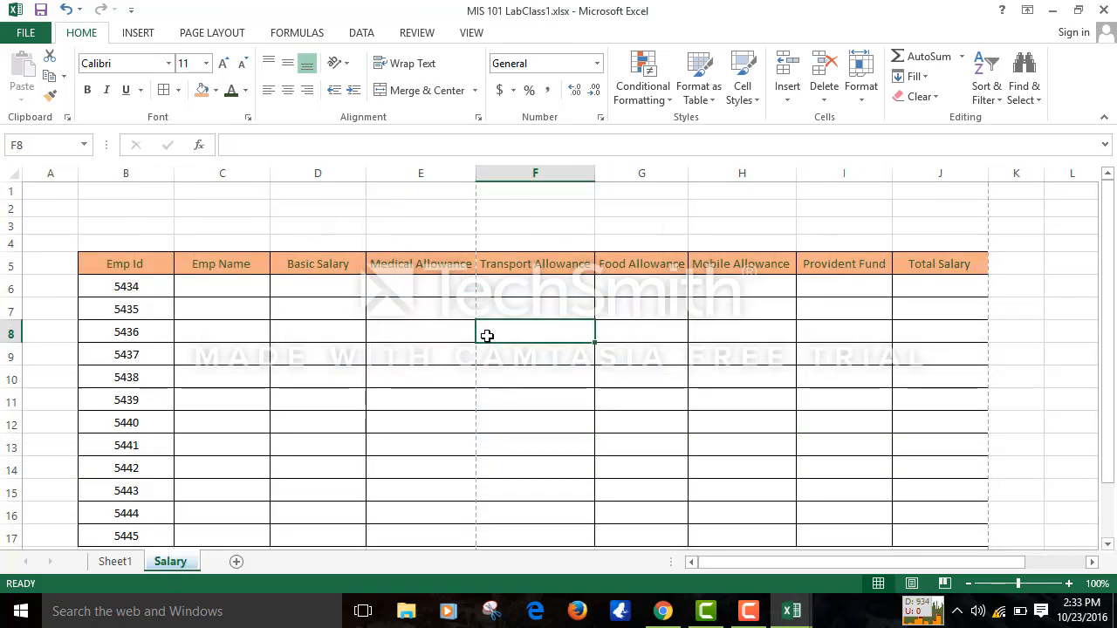
click(329, 348)
click(672, 317)
click(869, 339)
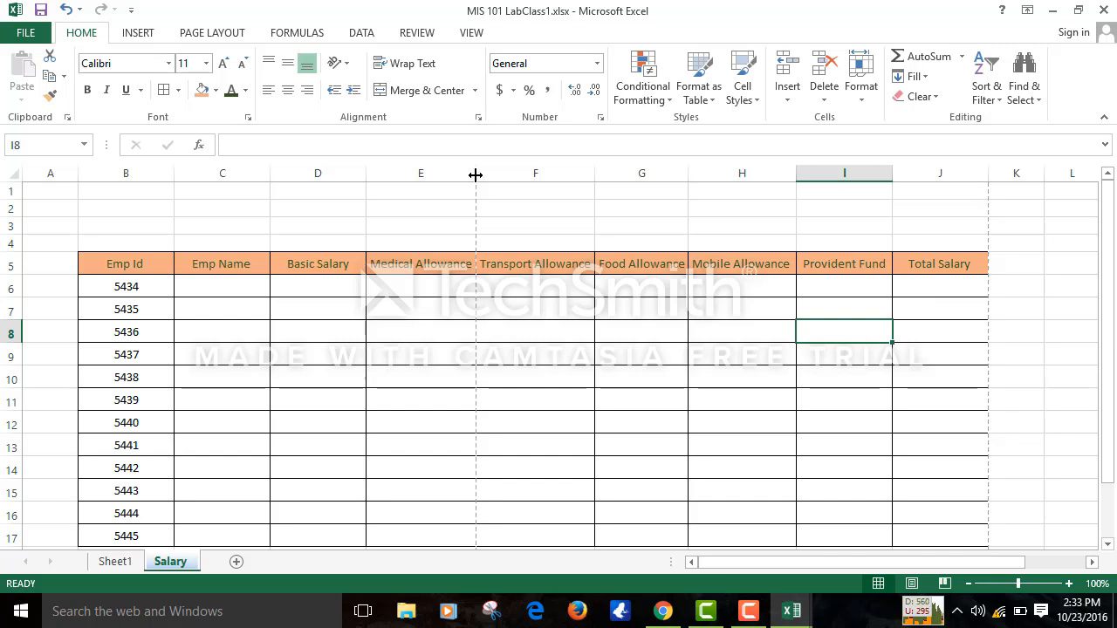
click(353, 32)
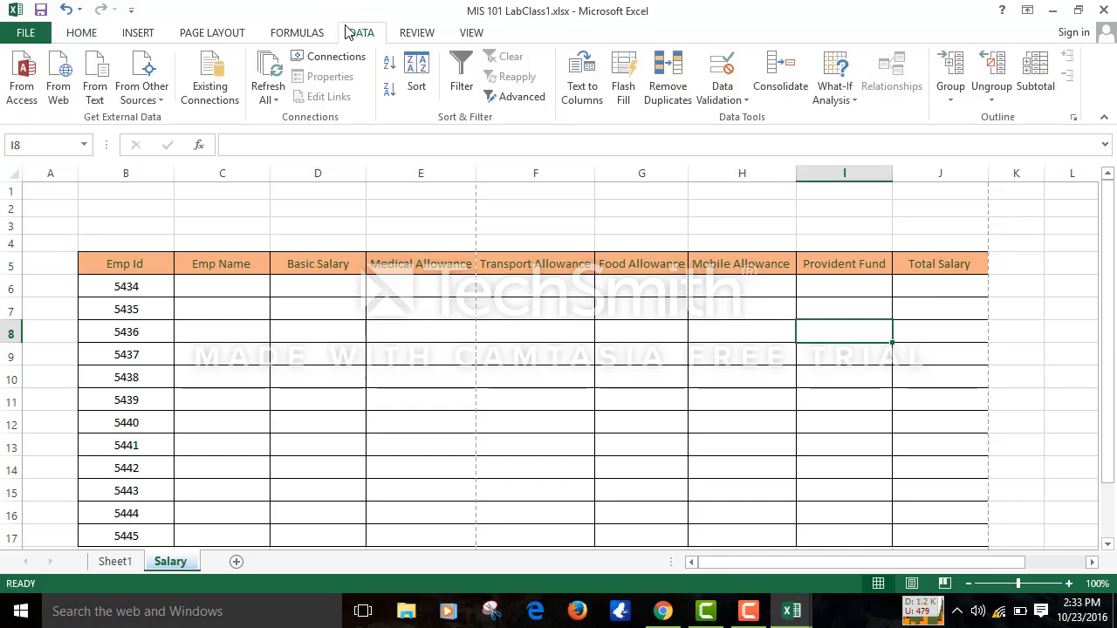
click(746, 613)
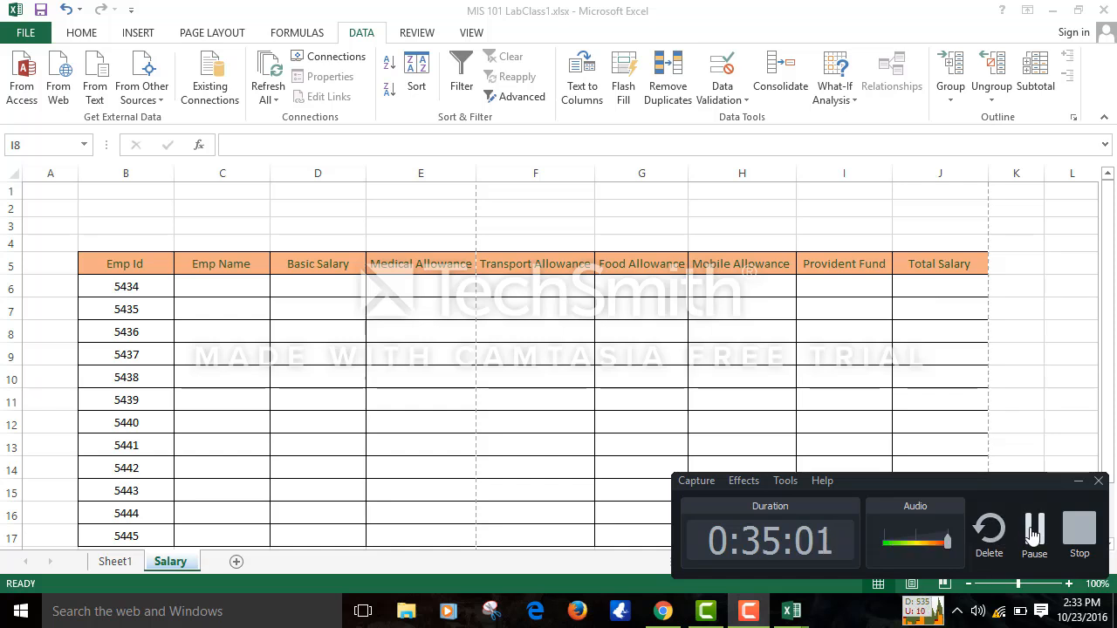
click(1030, 534)
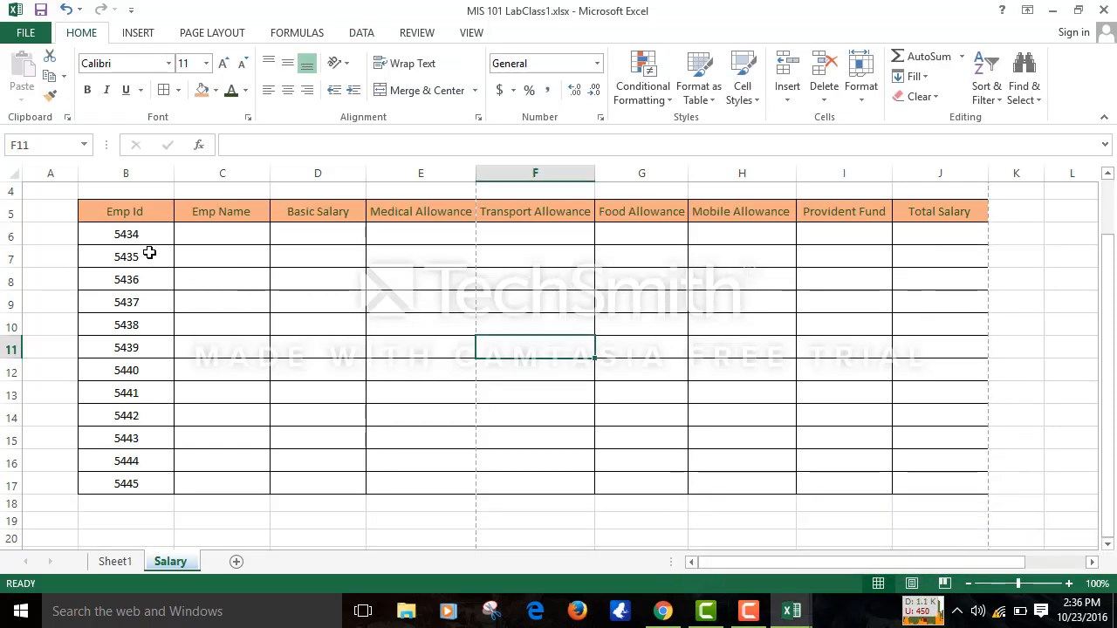
- Select Emp Id cells B6:B17 and search for data validation cells, finding none
click(127, 228)
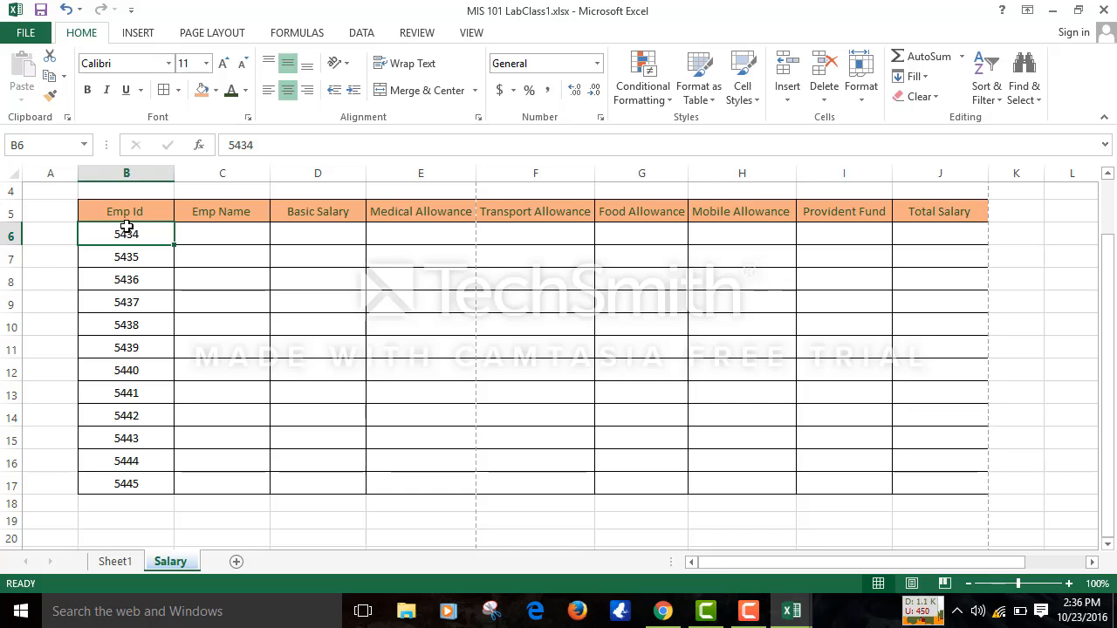
key(shift+Down)
key(shift+Down)
key(shift+Down)
key(shift+Down)
key(shift+Down)
key(shift+Down)
key(shift+Down)
key(shift+Down)
key(shift+Down)
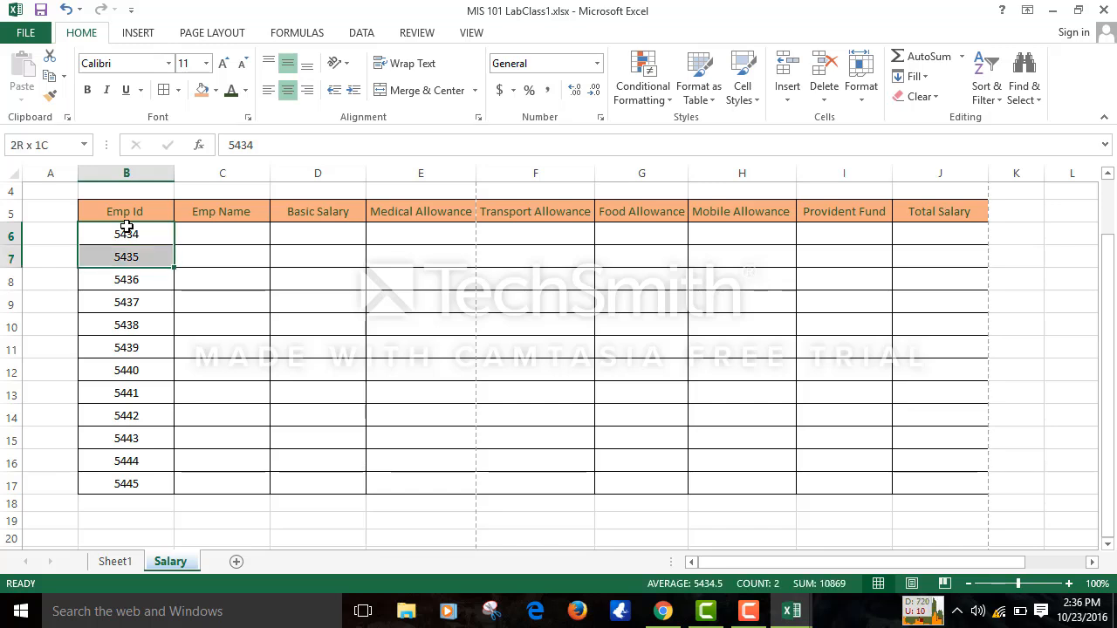
key(shift+Down)
key(shift+Down)
key(shift+Down)
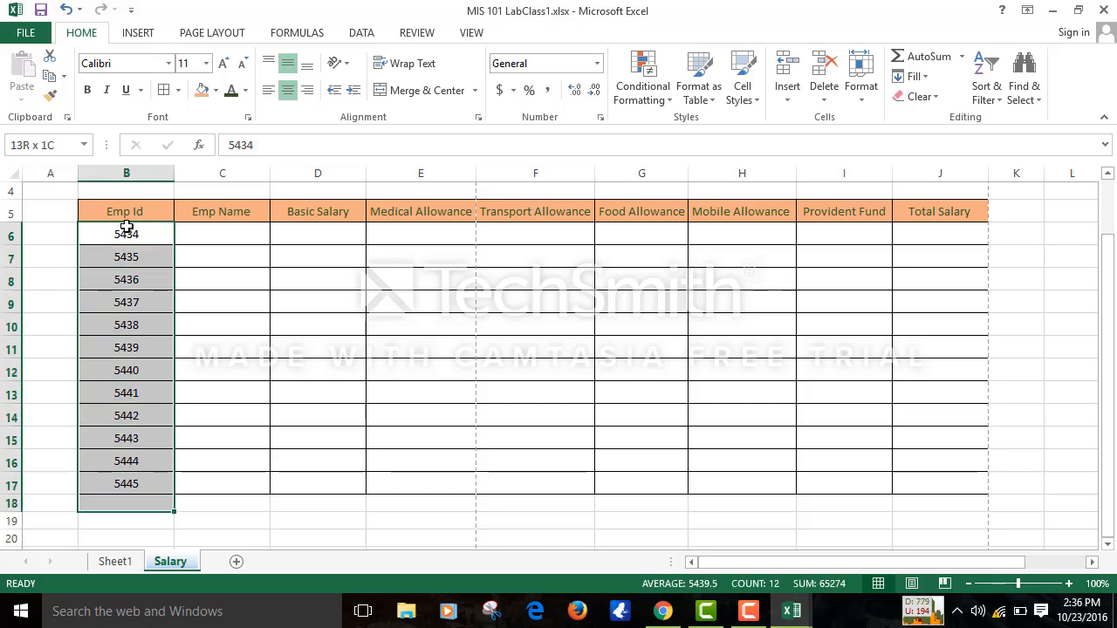
key(shift+Up)
key(shift+Up)
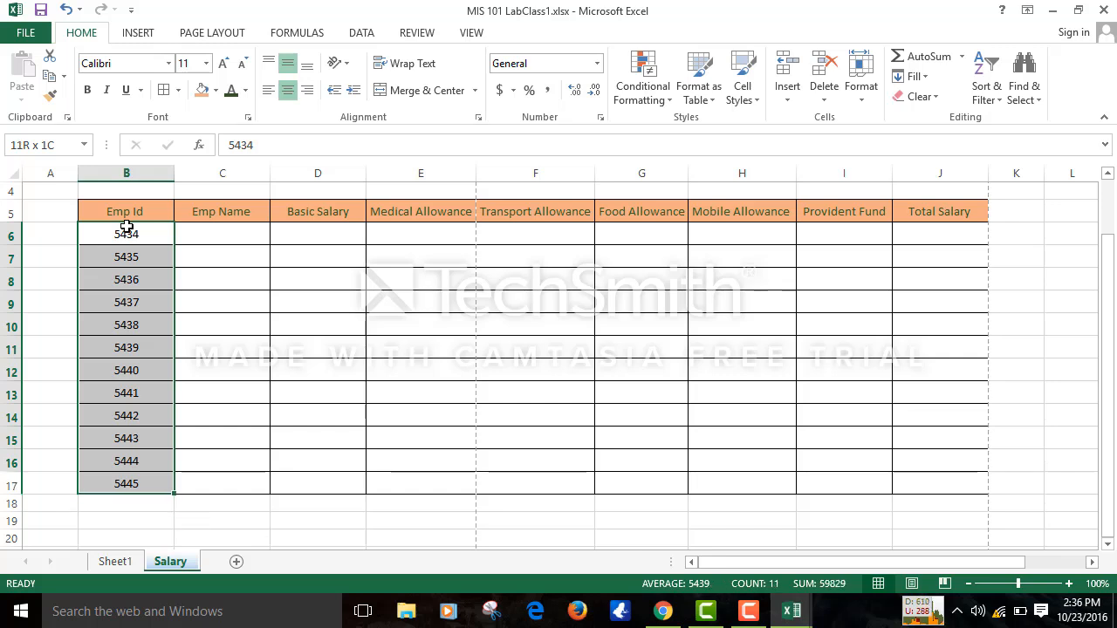
key(shift+Down)
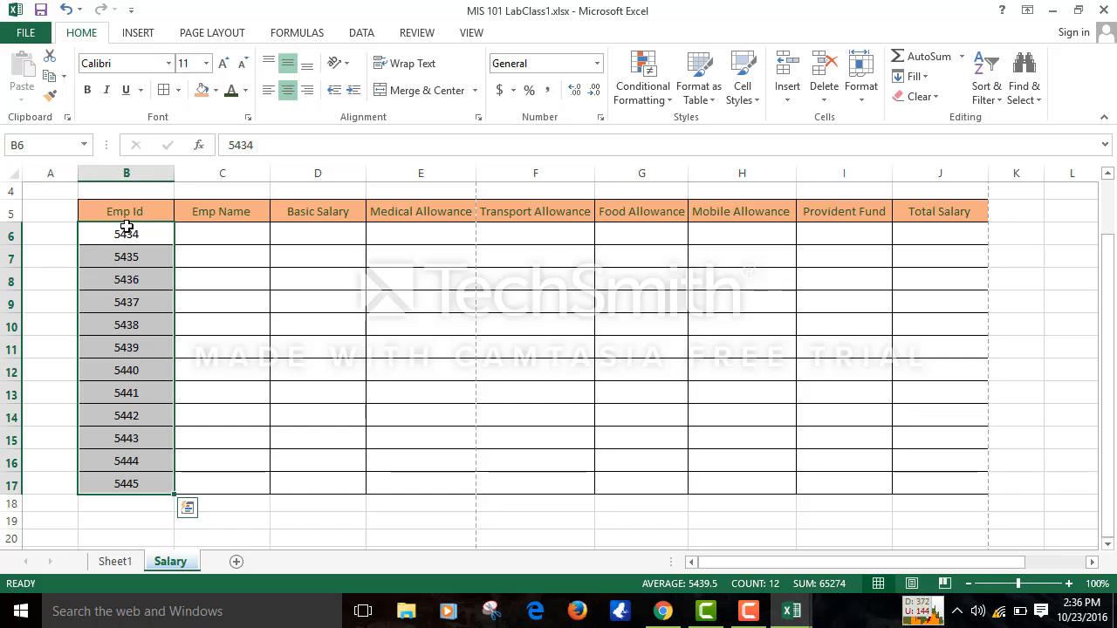
click(1025, 88)
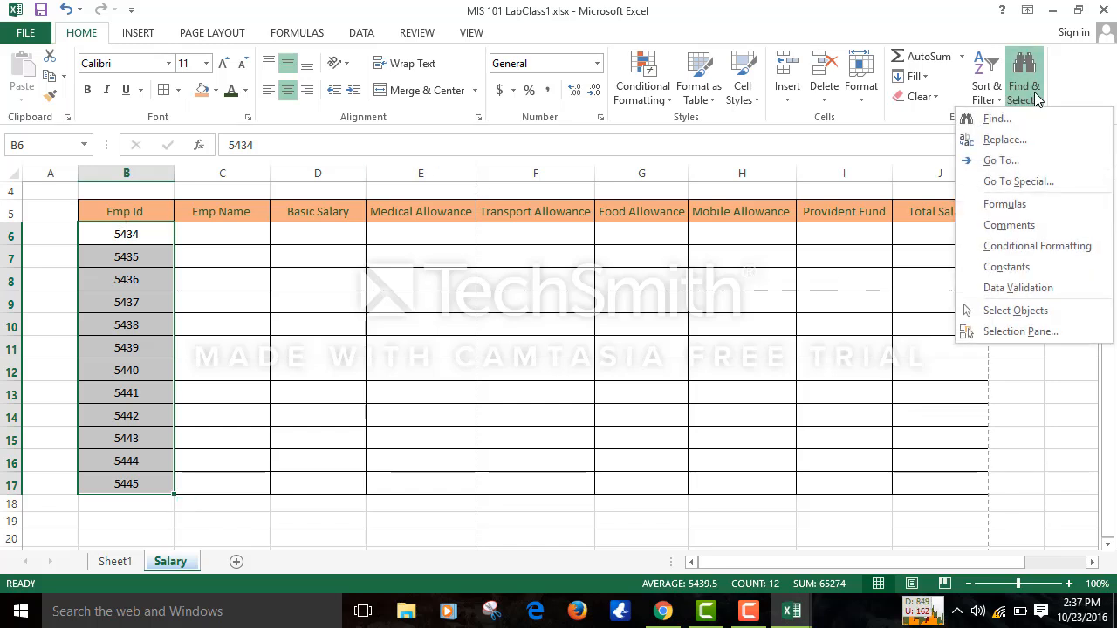
click(1015, 289)
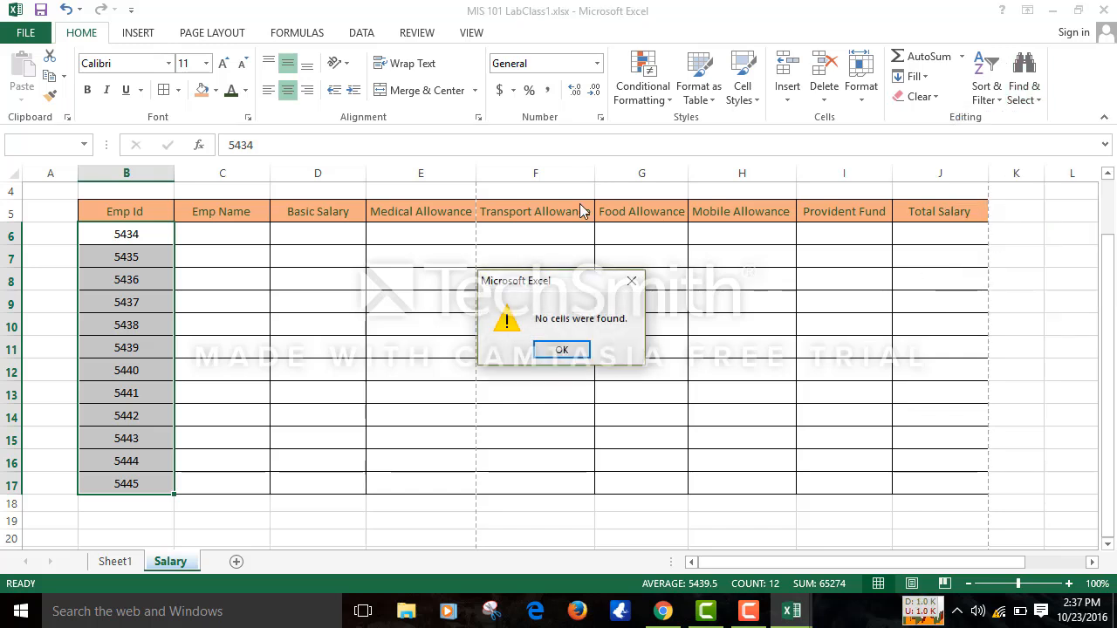
click(562, 350)
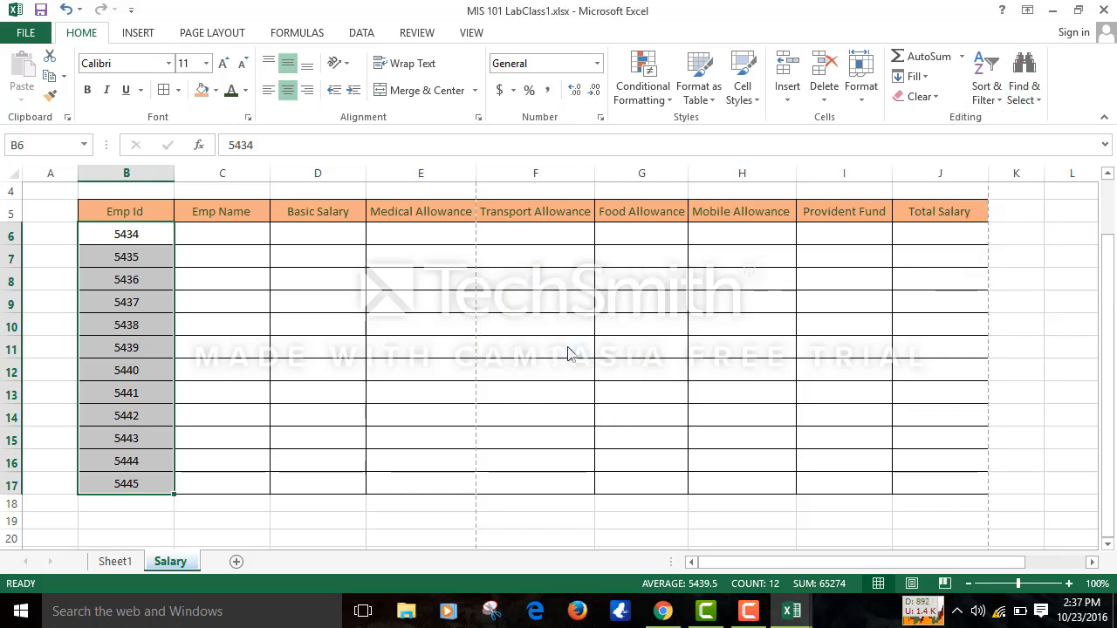
click(373, 32)
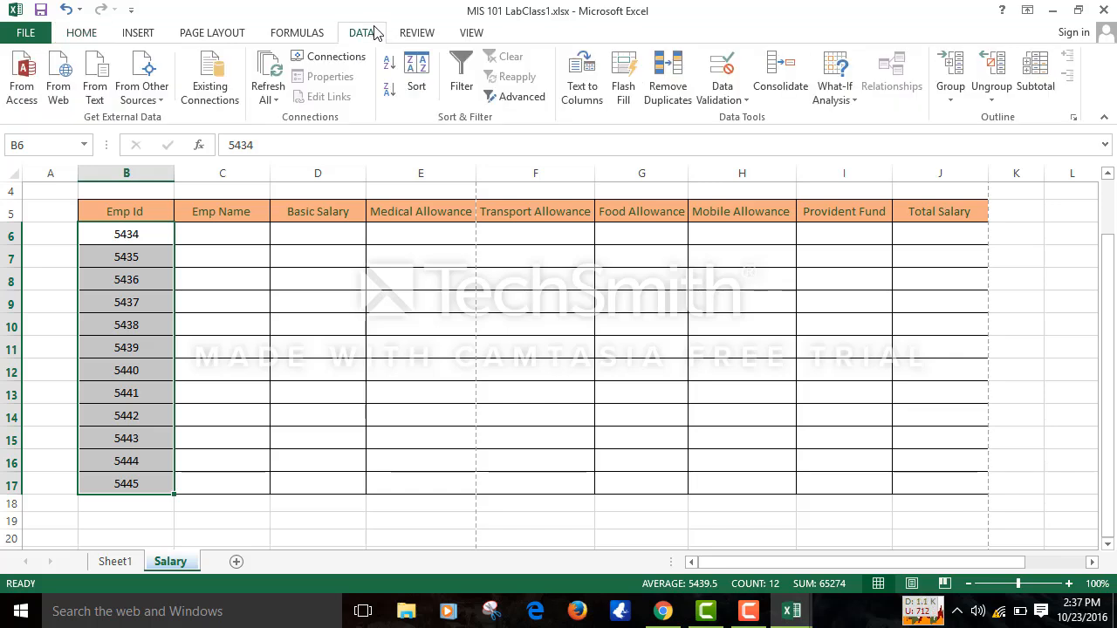
- Restrict the Emp Id cells to whole numbers, entering 1100 as the minimum
click(741, 96)
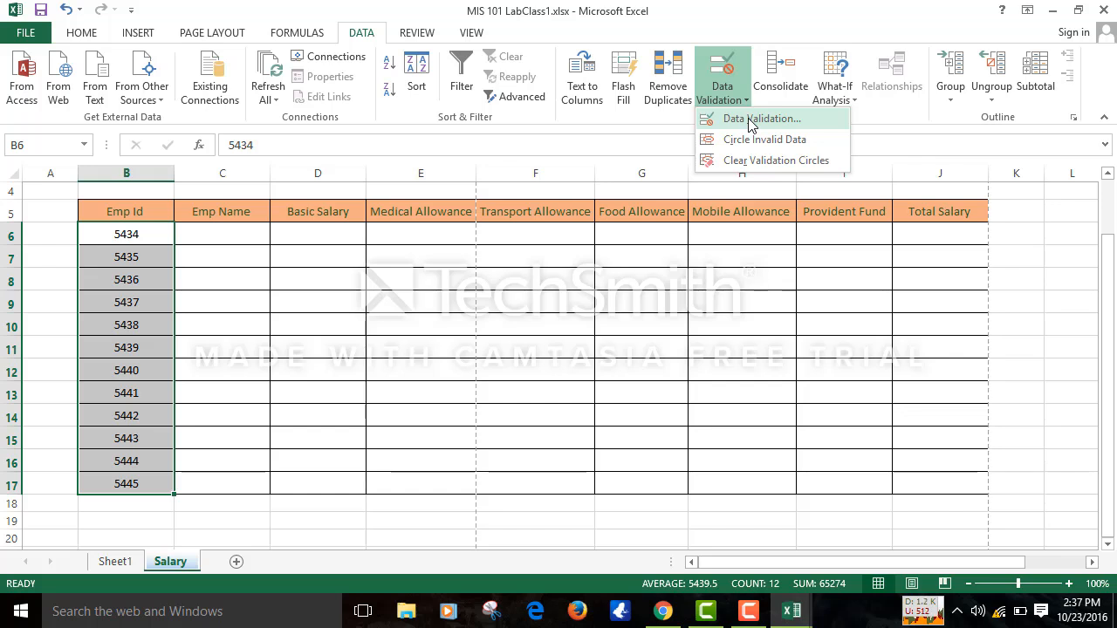
click(748, 119)
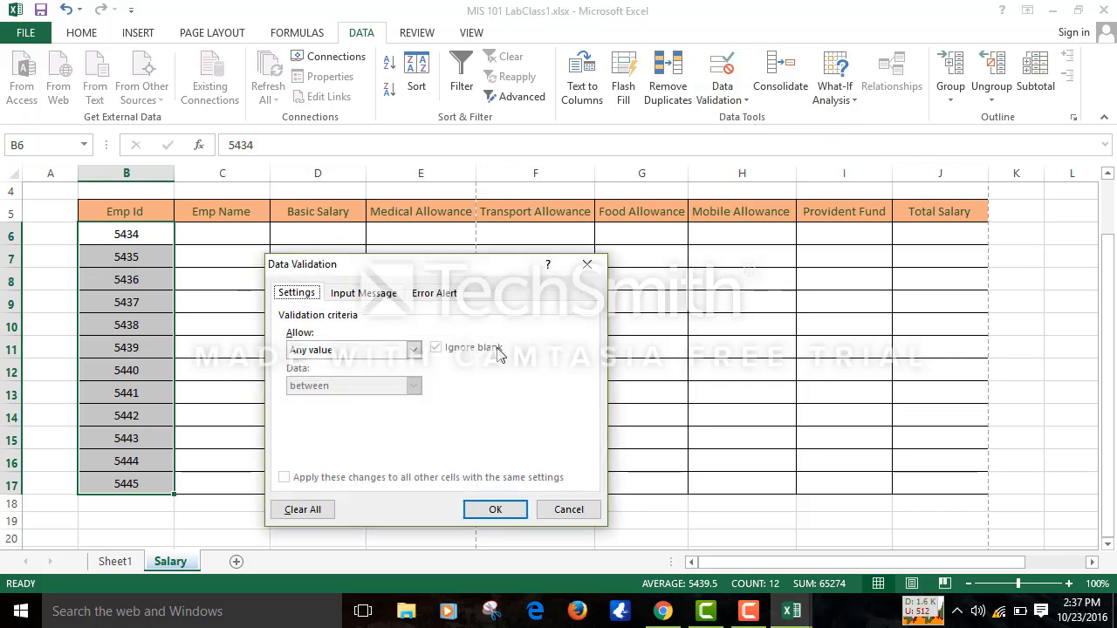
click(414, 350)
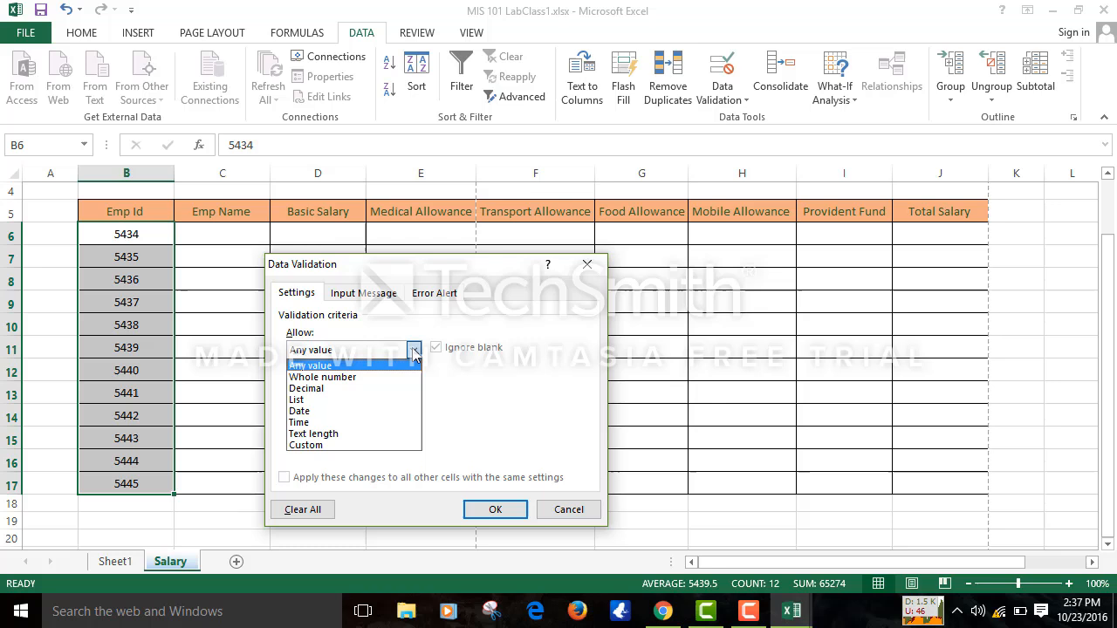
click(379, 376)
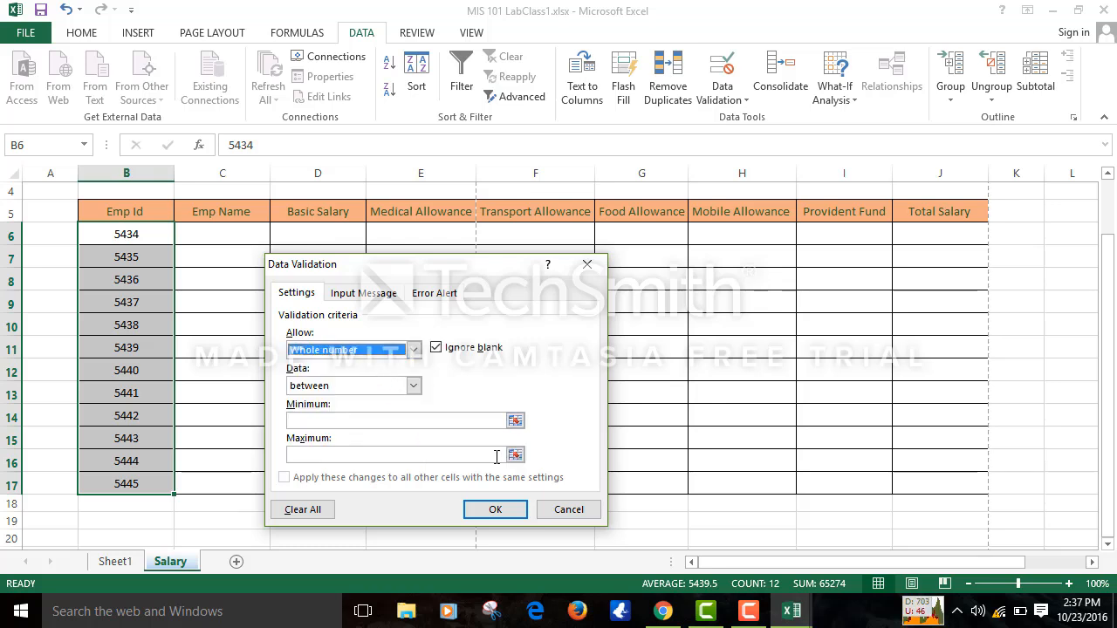
click(491, 422)
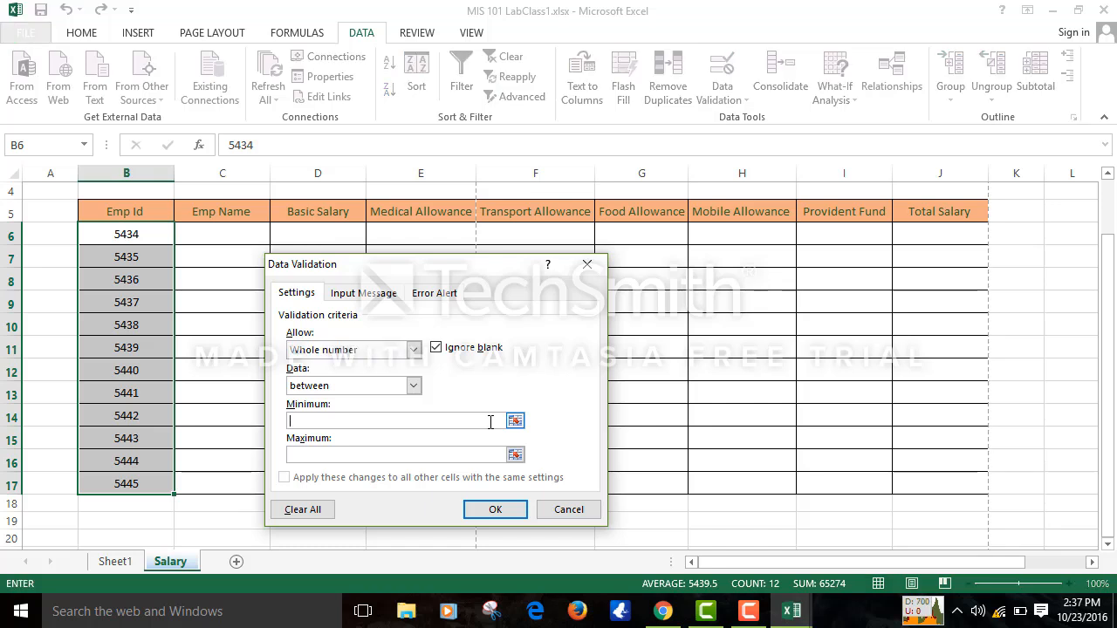
text(1)
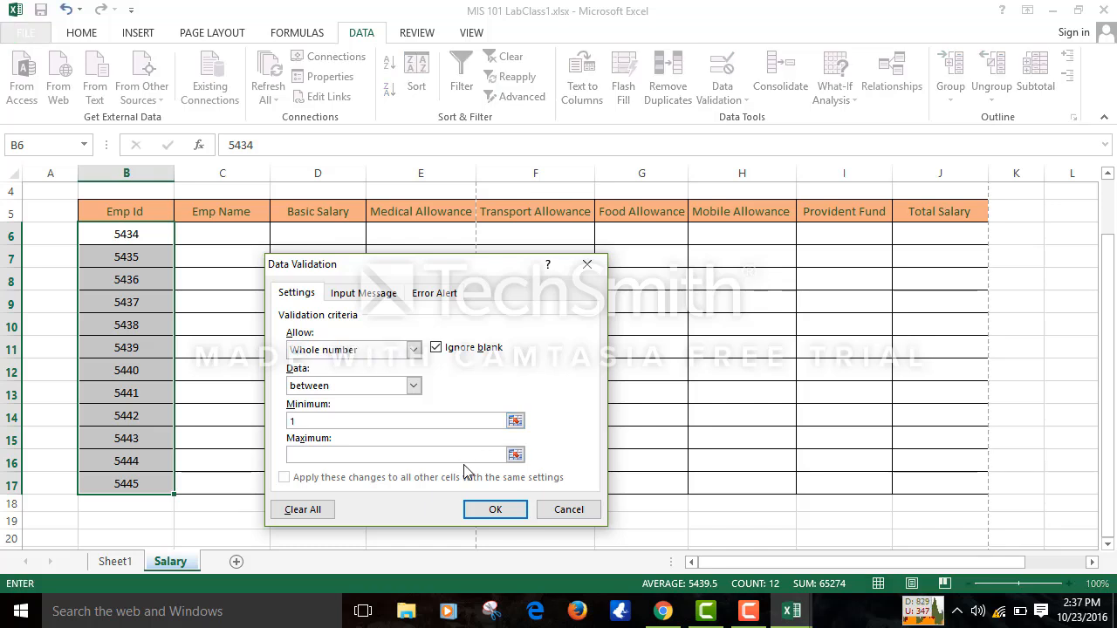
text(1000000)
click(513, 513)
- Try -5 in B13 and cancel the rejection so 5441 stays in the cell
click(322, 398)
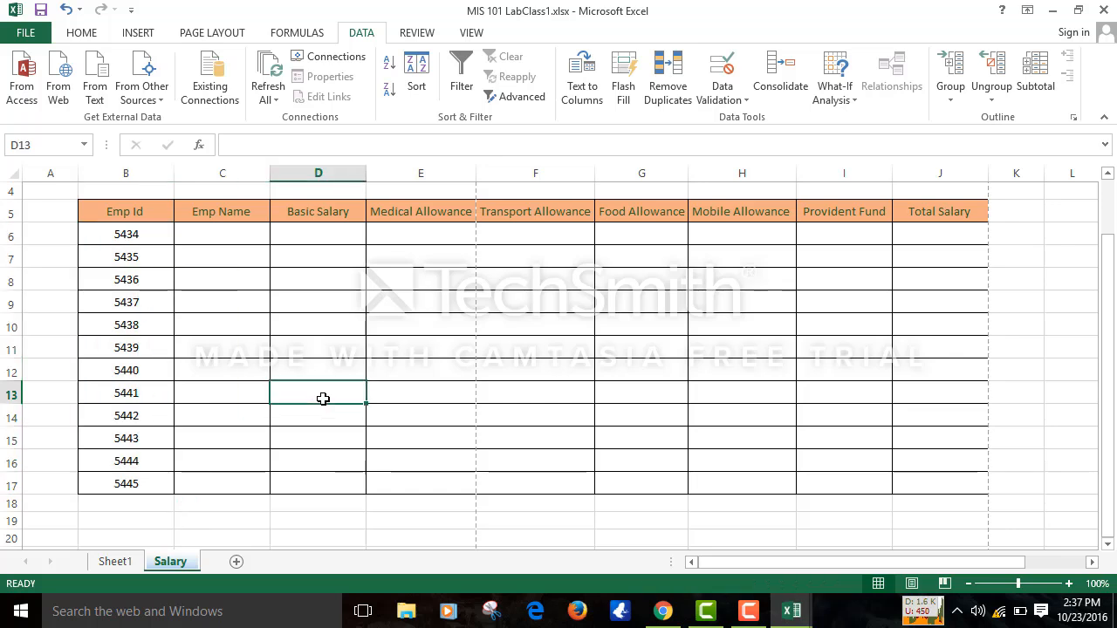
click(140, 391)
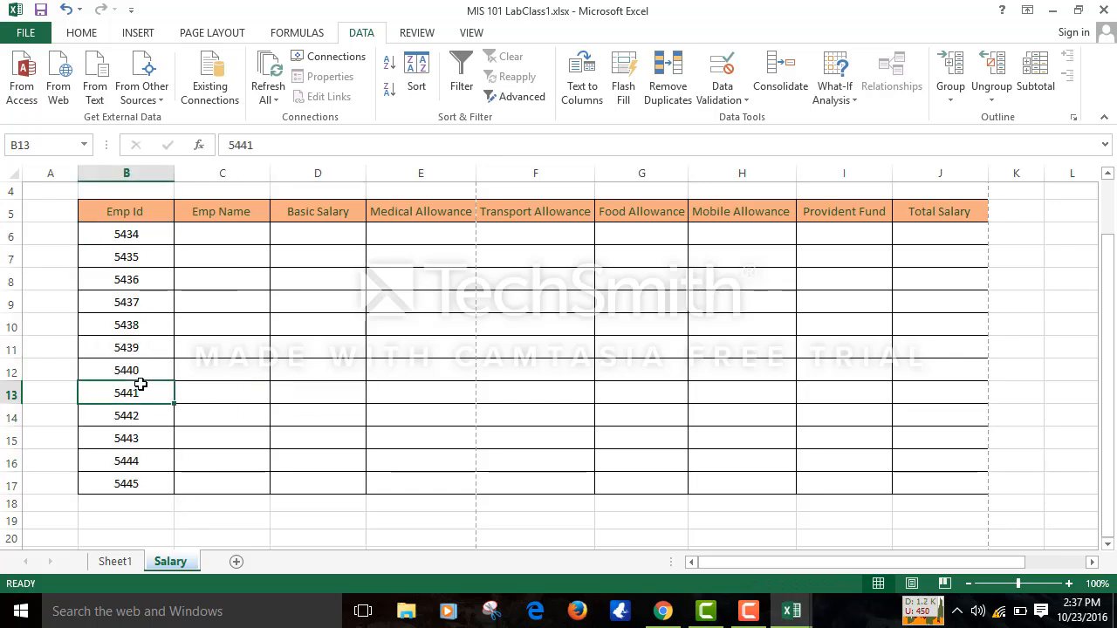
key(BackSpace)
text(-5)
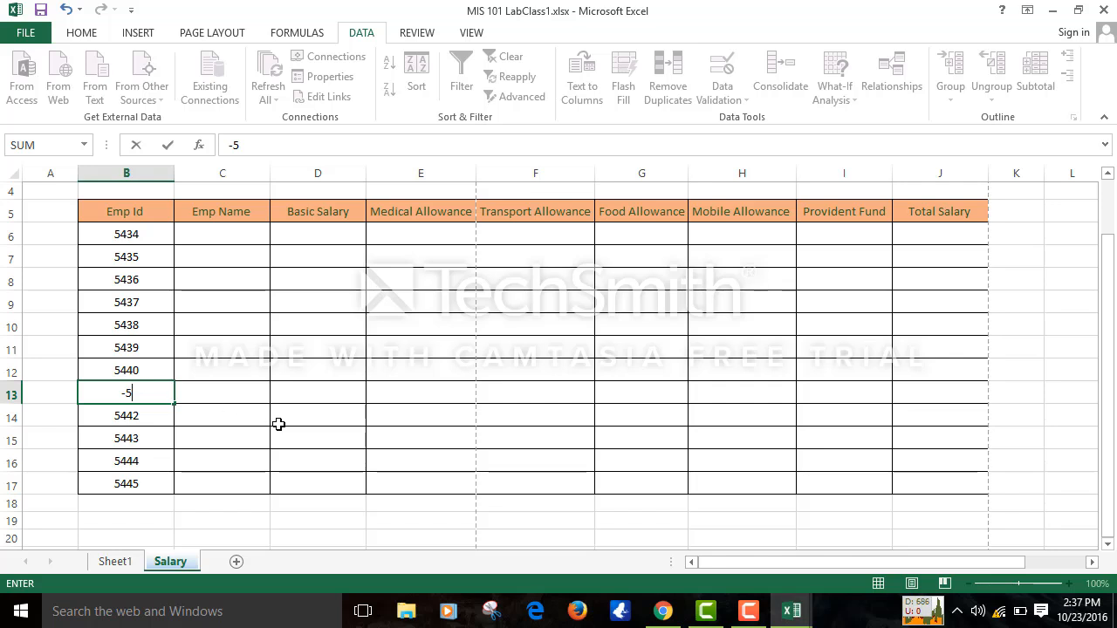
key(Return)
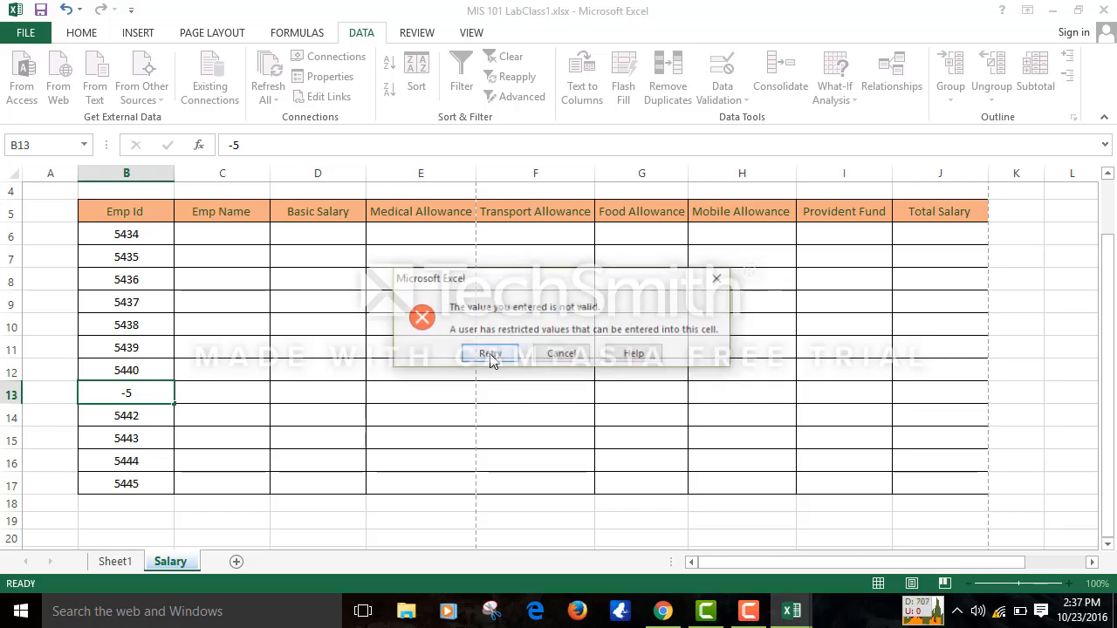
click(574, 353)
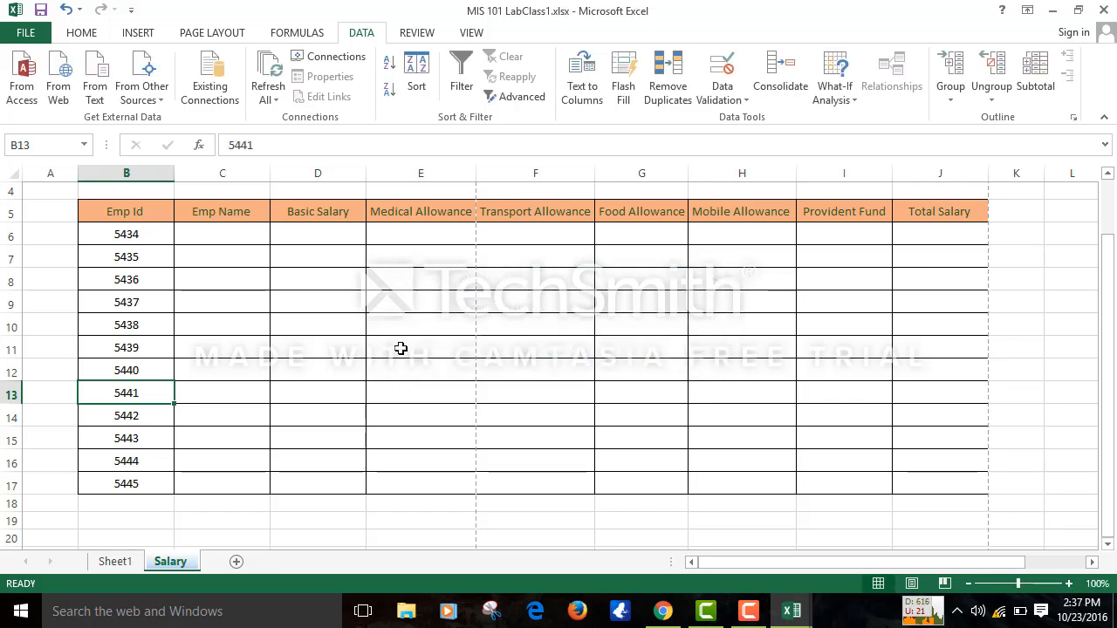
drag(232, 234, 225, 482)
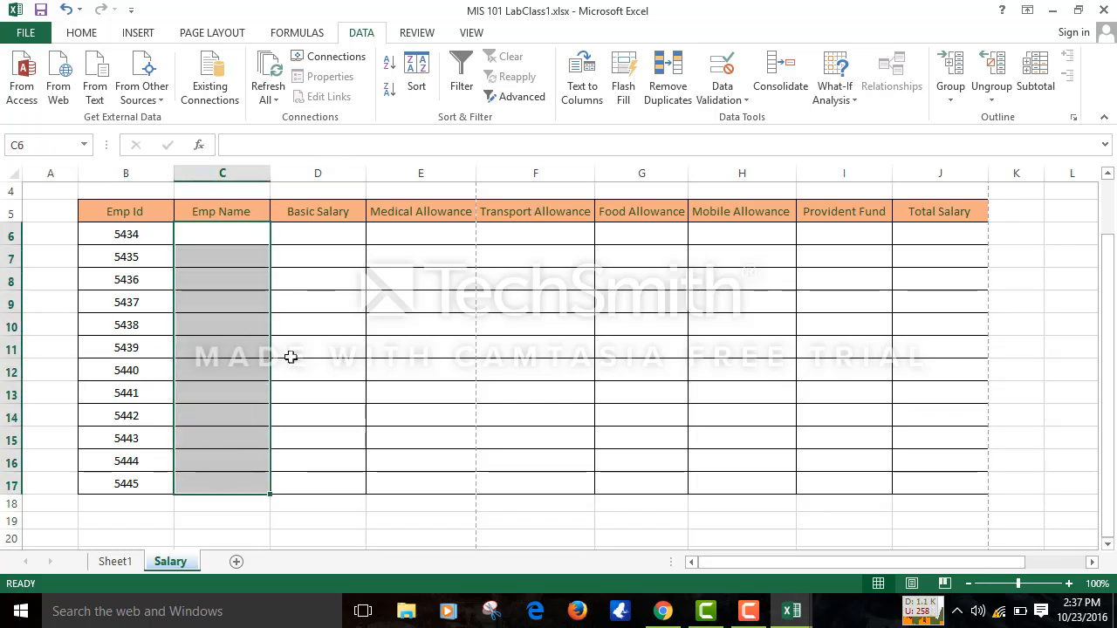
- Limit the Emp Name cells C6:C17 to text length between 1 and 100
click(745, 98)
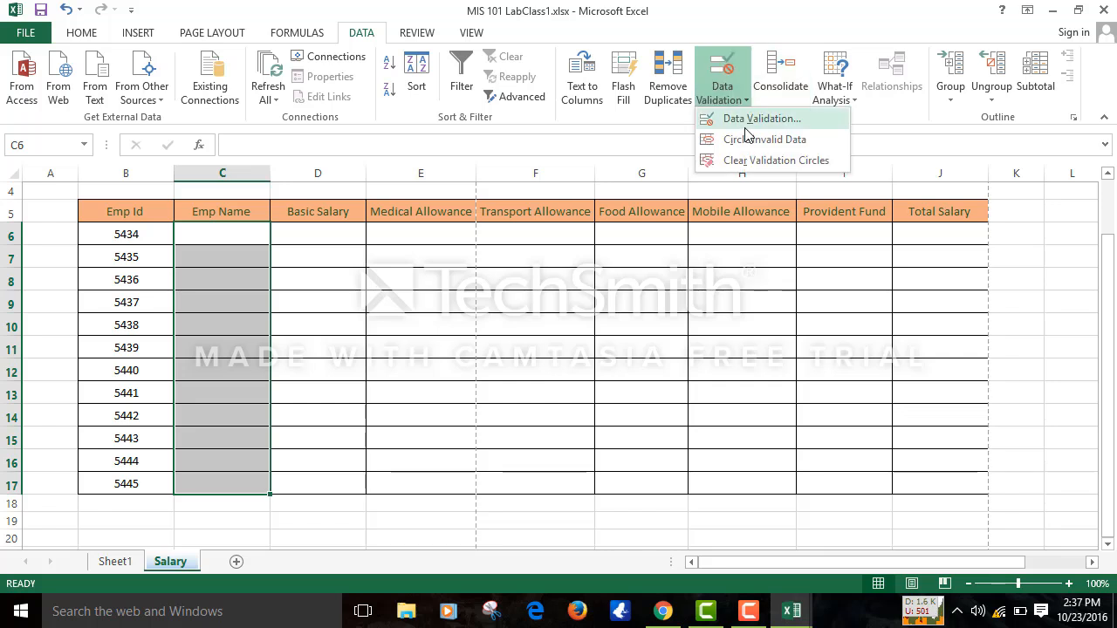
click(747, 124)
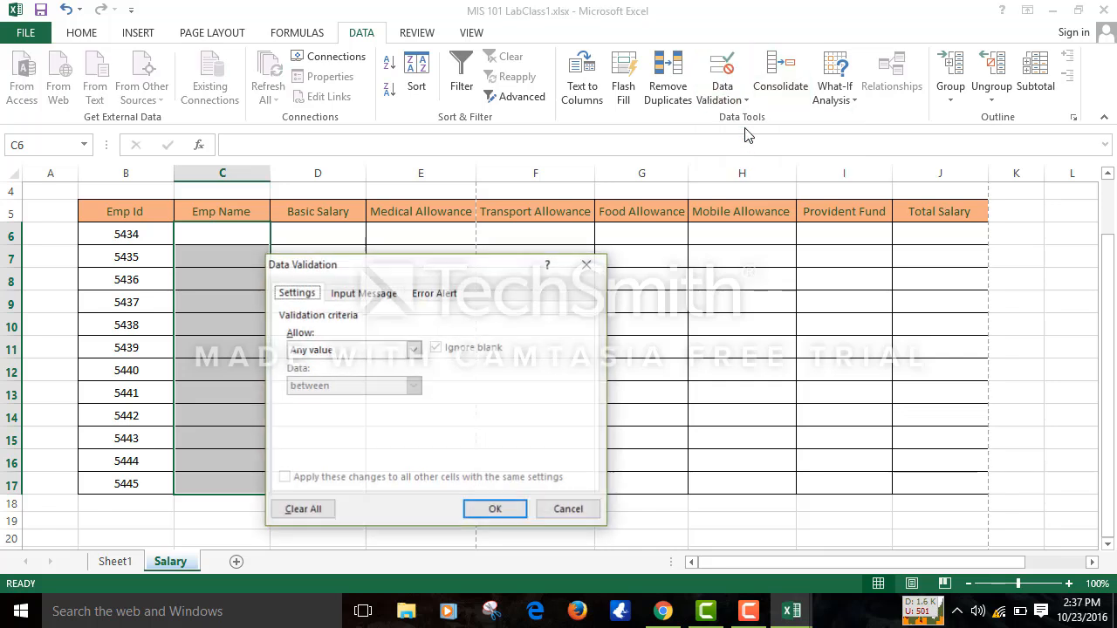
click(415, 349)
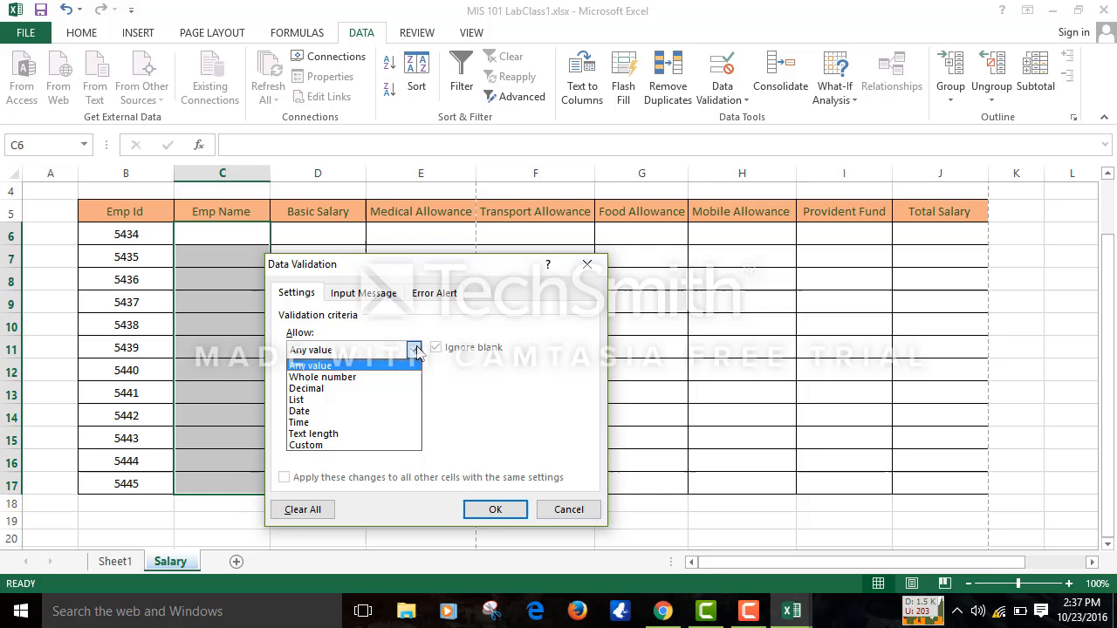
click(381, 436)
click(443, 417)
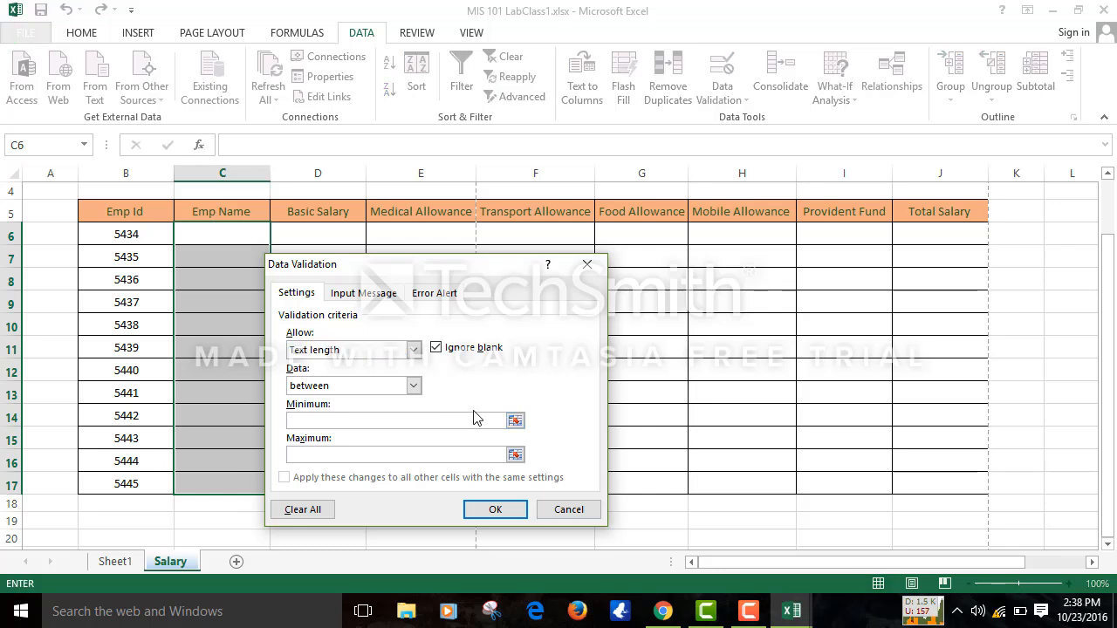
text(1)
click(410, 452)
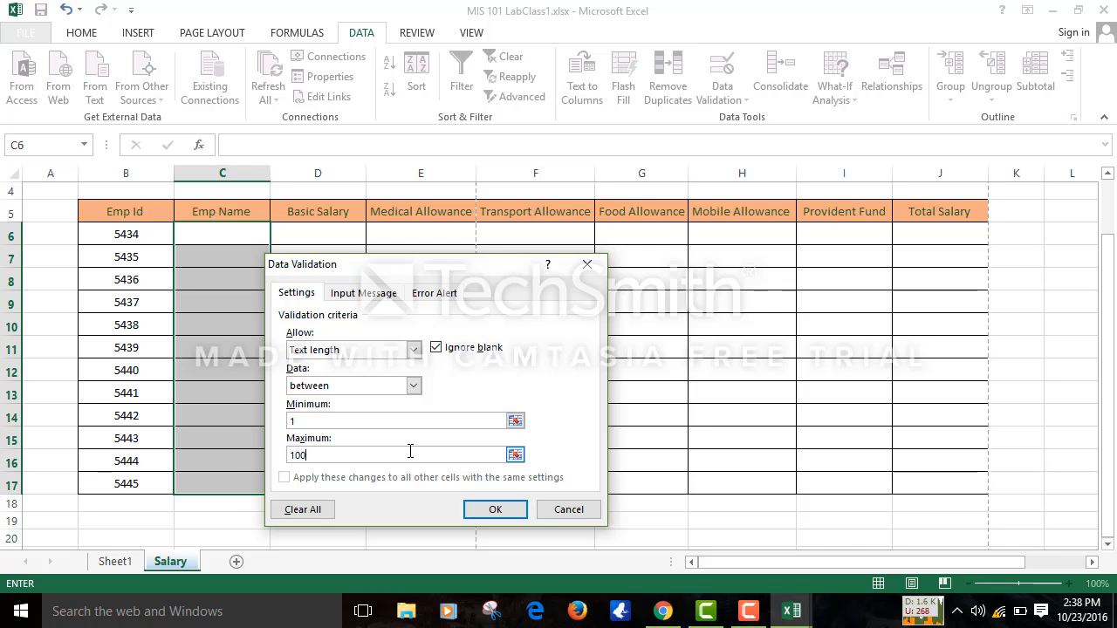
click(510, 511)
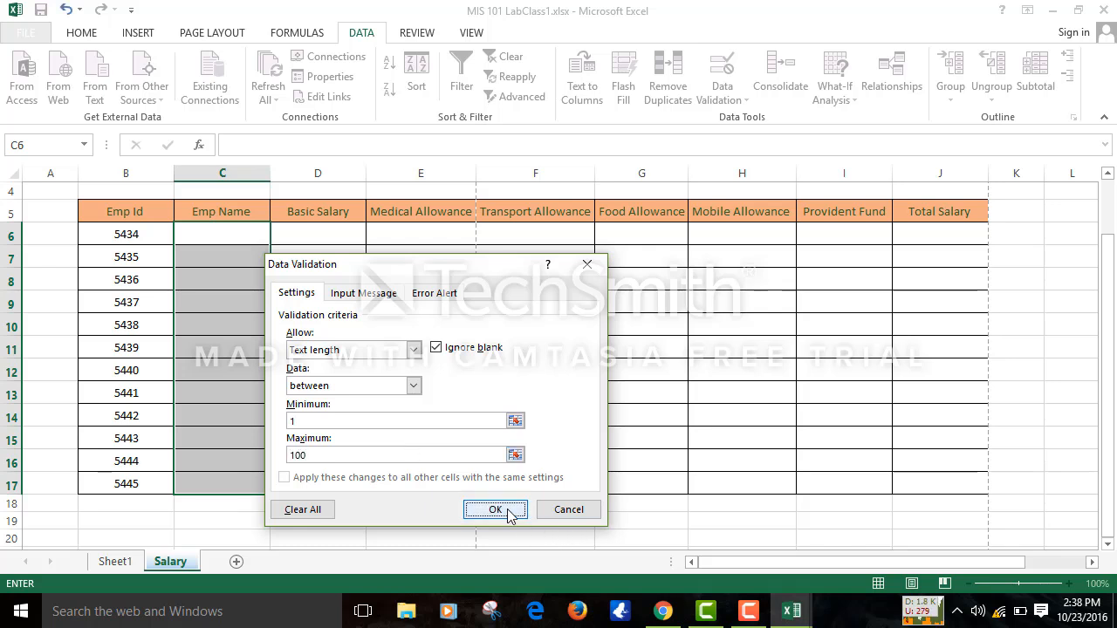
- Test the text-length rule by entering 54 in C10, then clear that entry
click(225, 335)
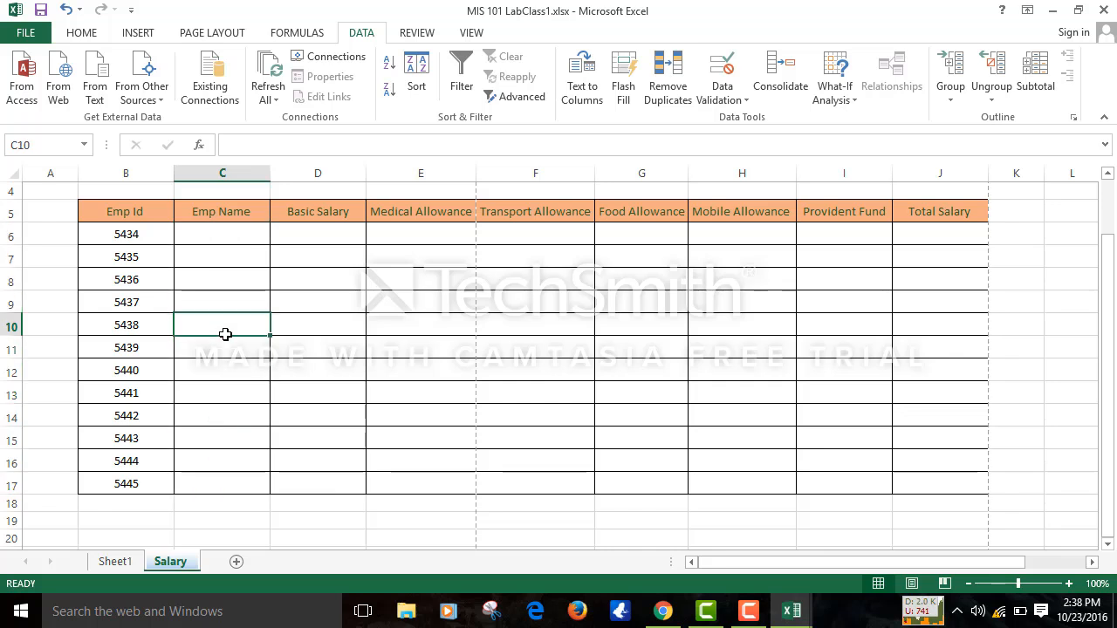
text(54)
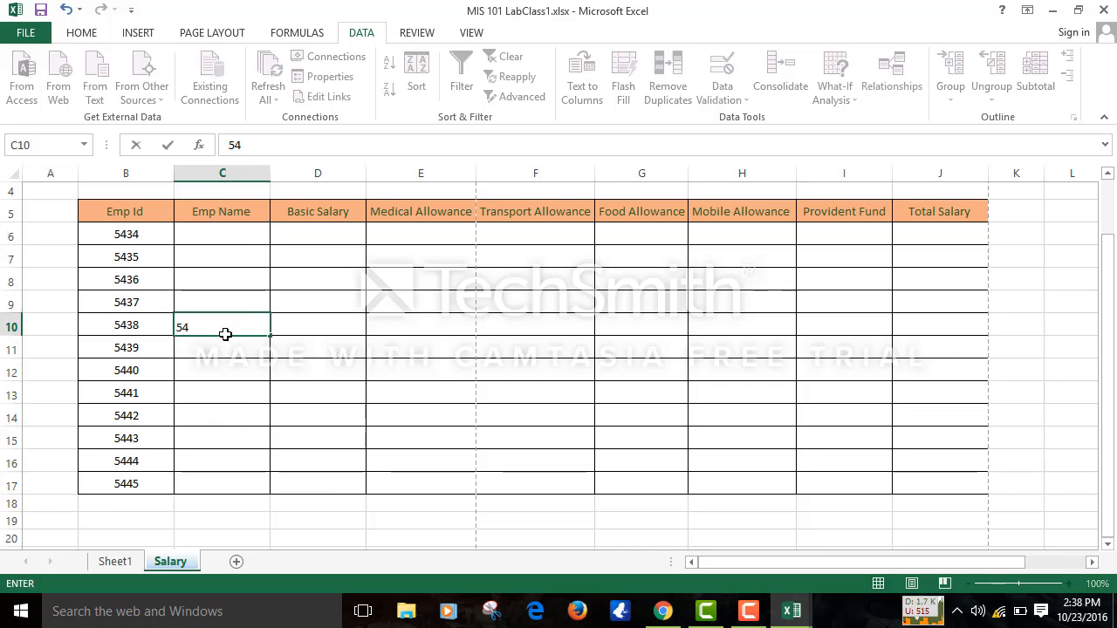
click(371, 355)
click(253, 327)
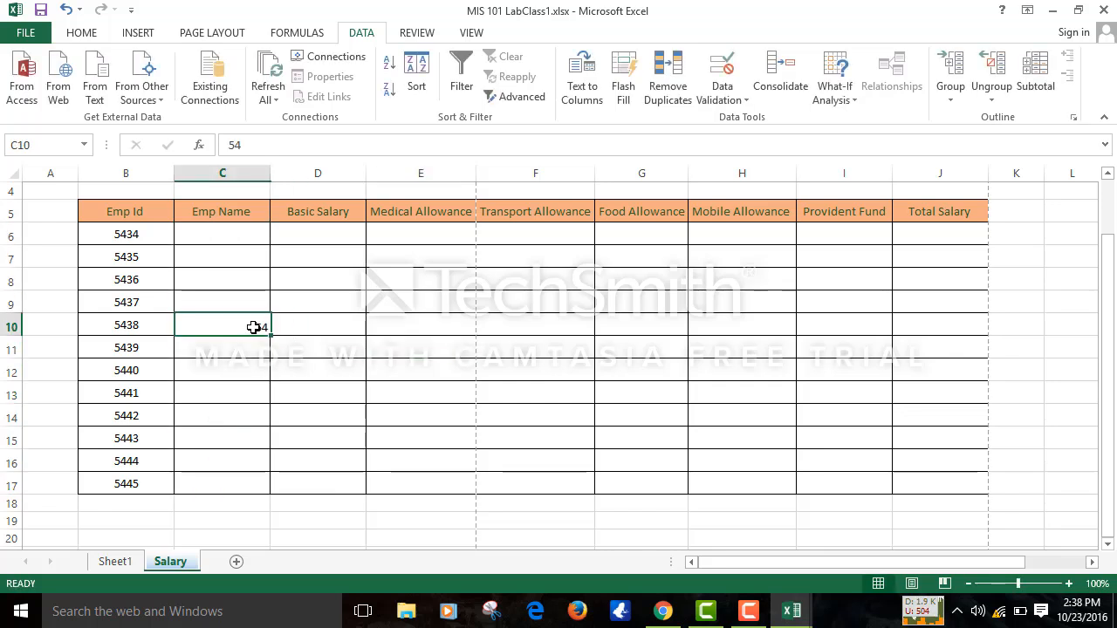
key(BackSpace)
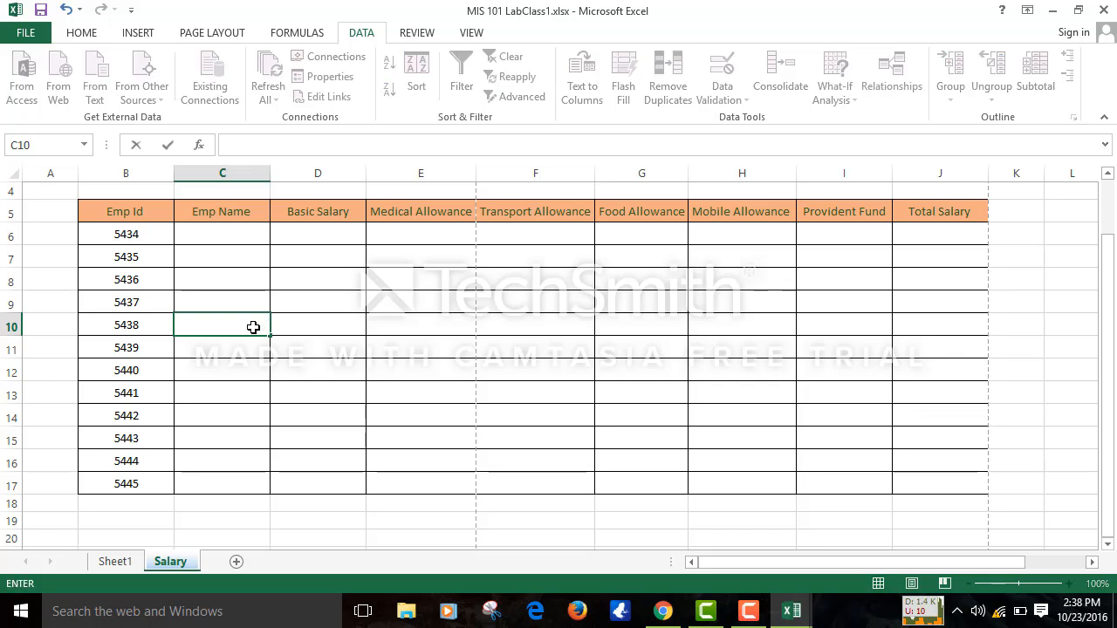
click(230, 236)
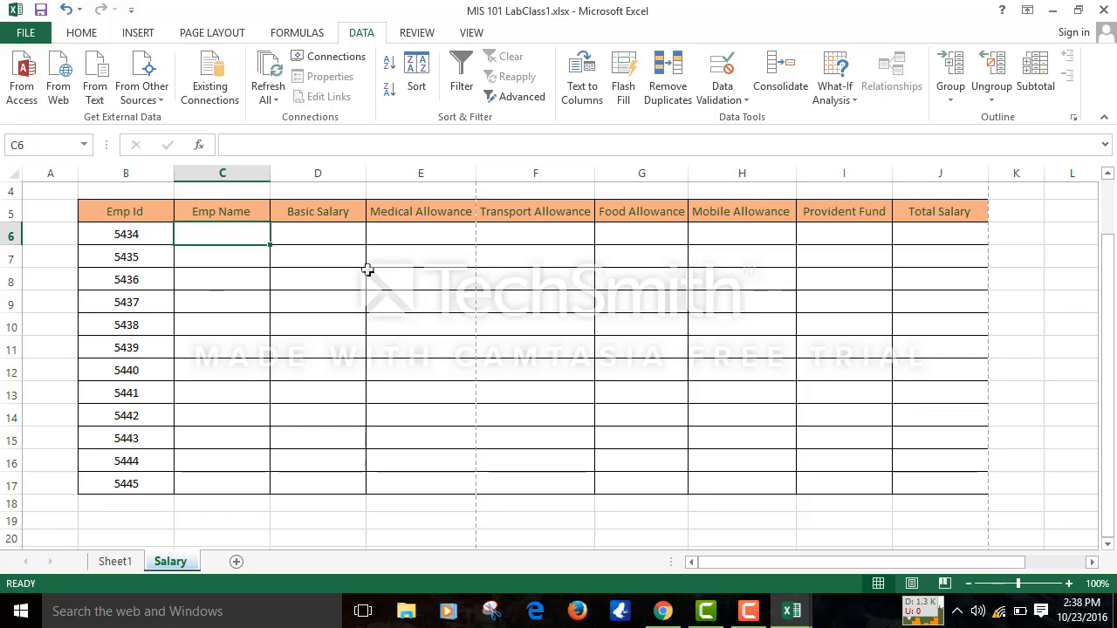
drag(406, 229, 411, 483)
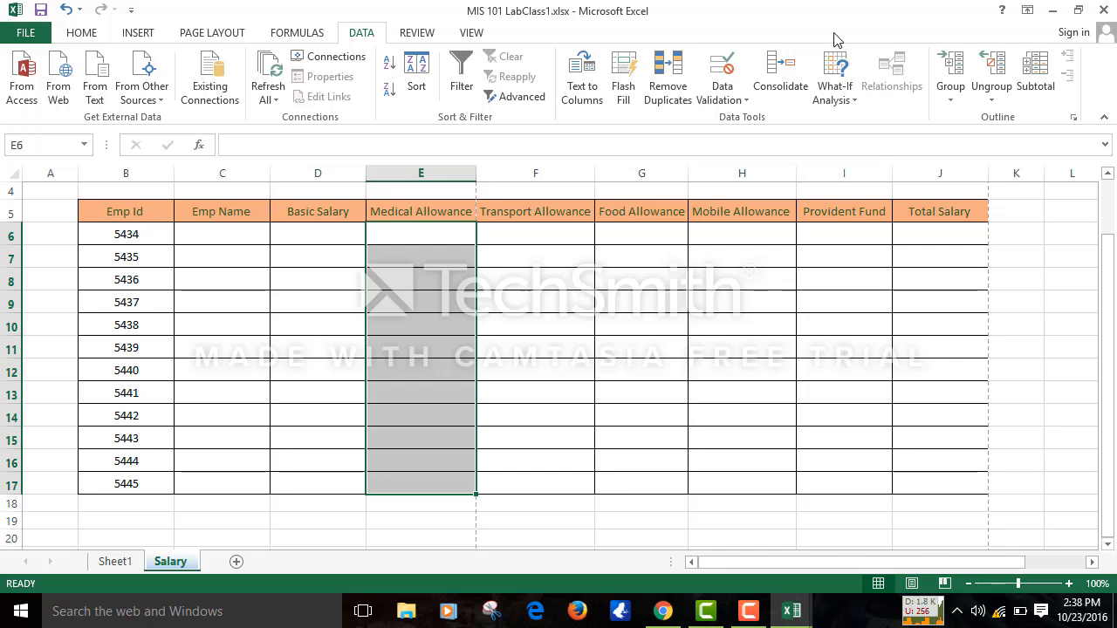
- Dismiss the stray Consolidate dialog and allow only whole numbers greater than 5000 in E6:E17
click(785, 92)
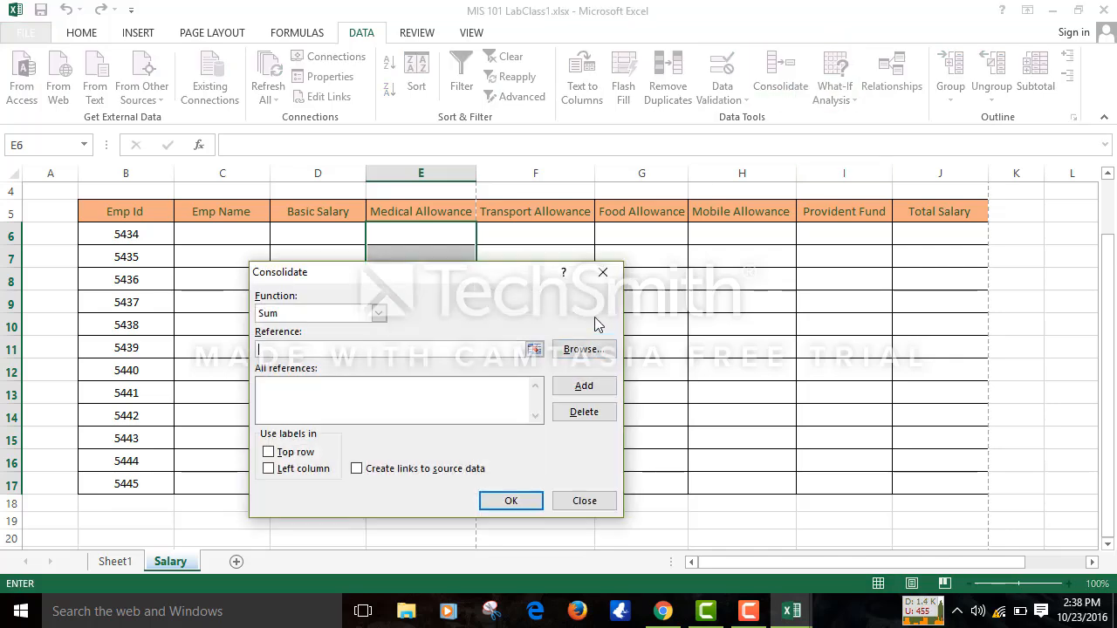
click(600, 275)
click(722, 74)
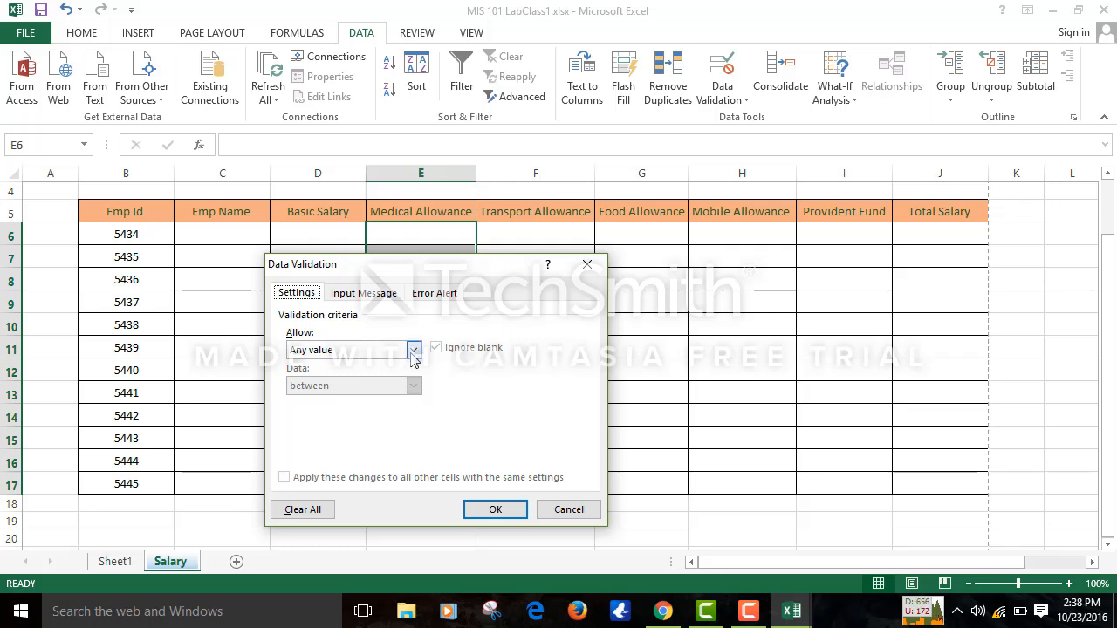
click(414, 349)
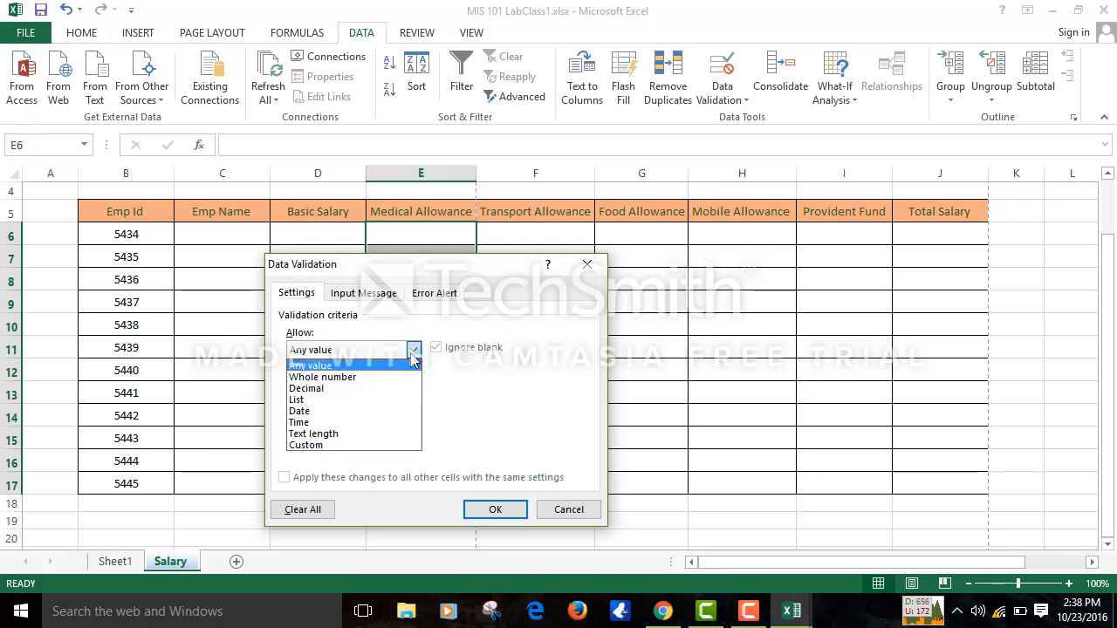
click(370, 379)
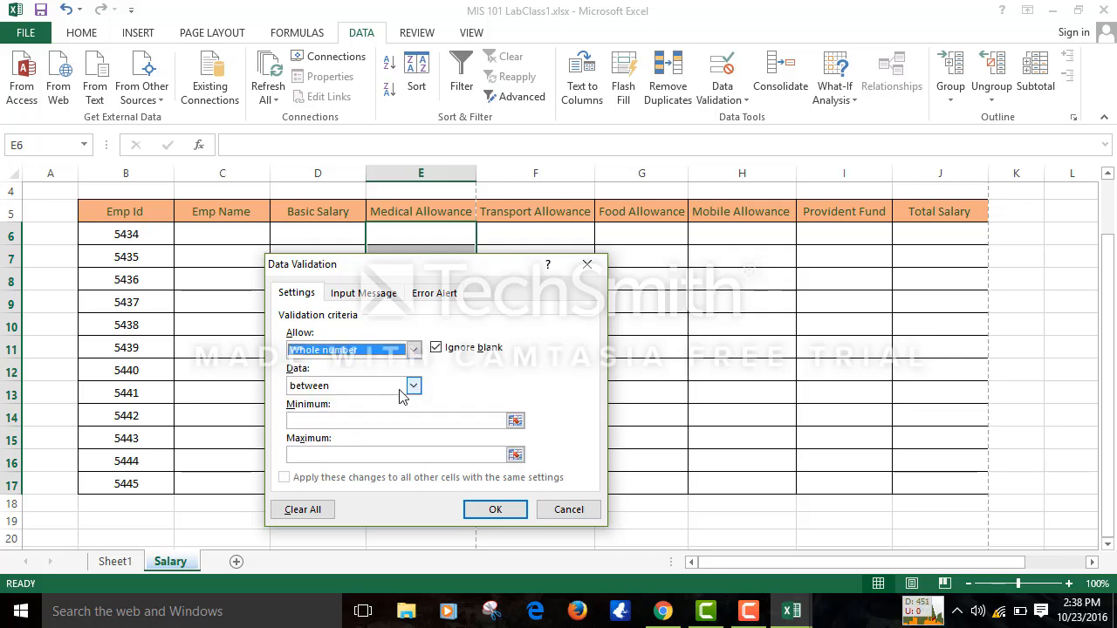
click(412, 388)
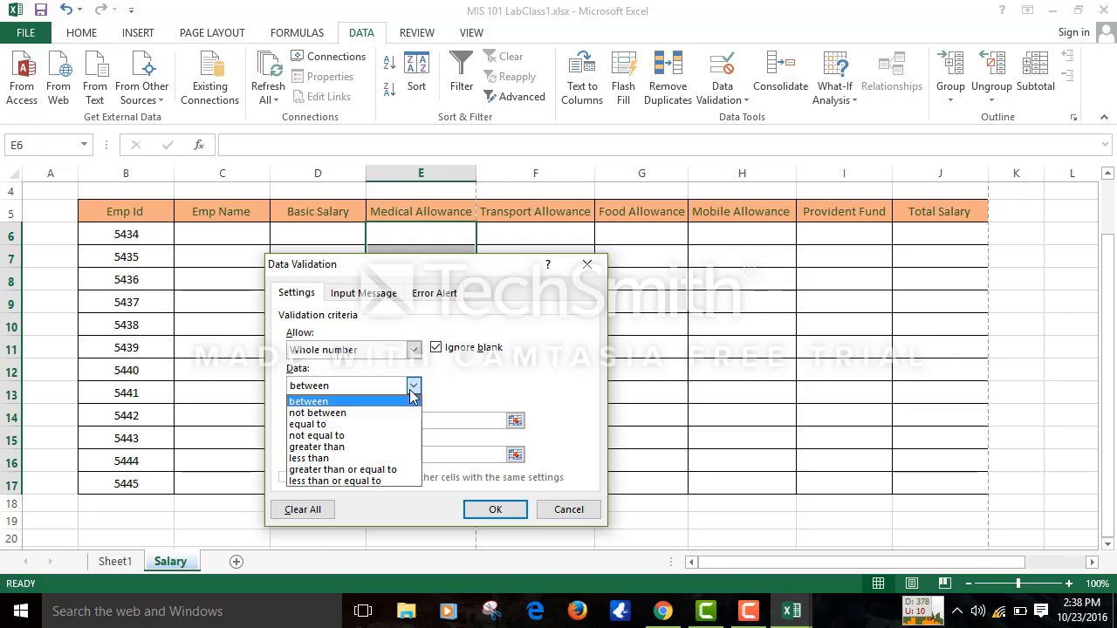
click(372, 453)
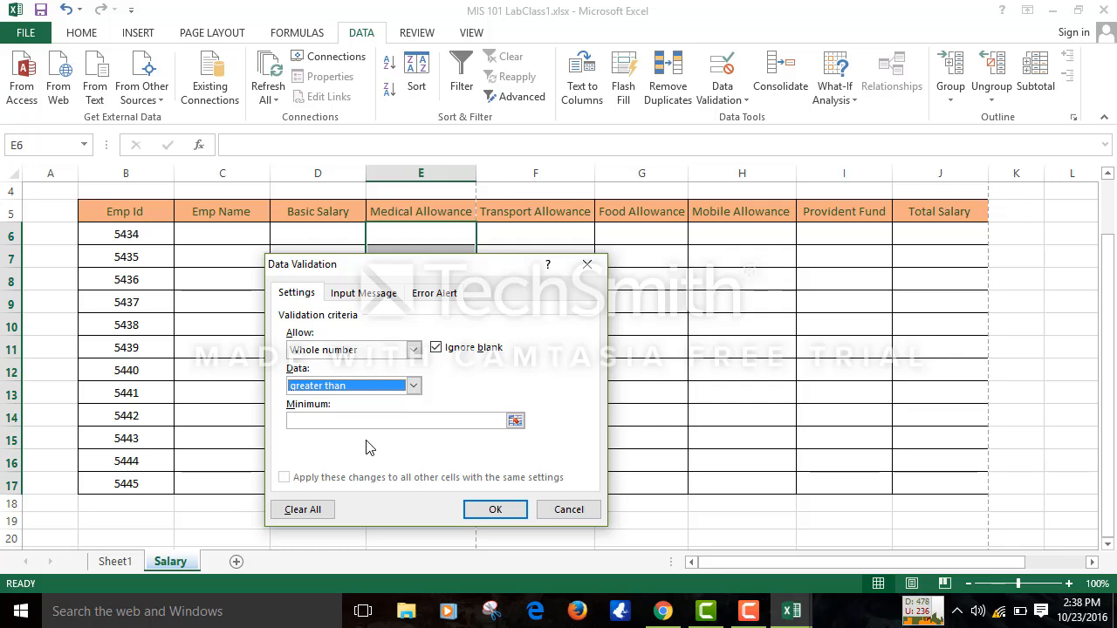
click(362, 422)
text(5)
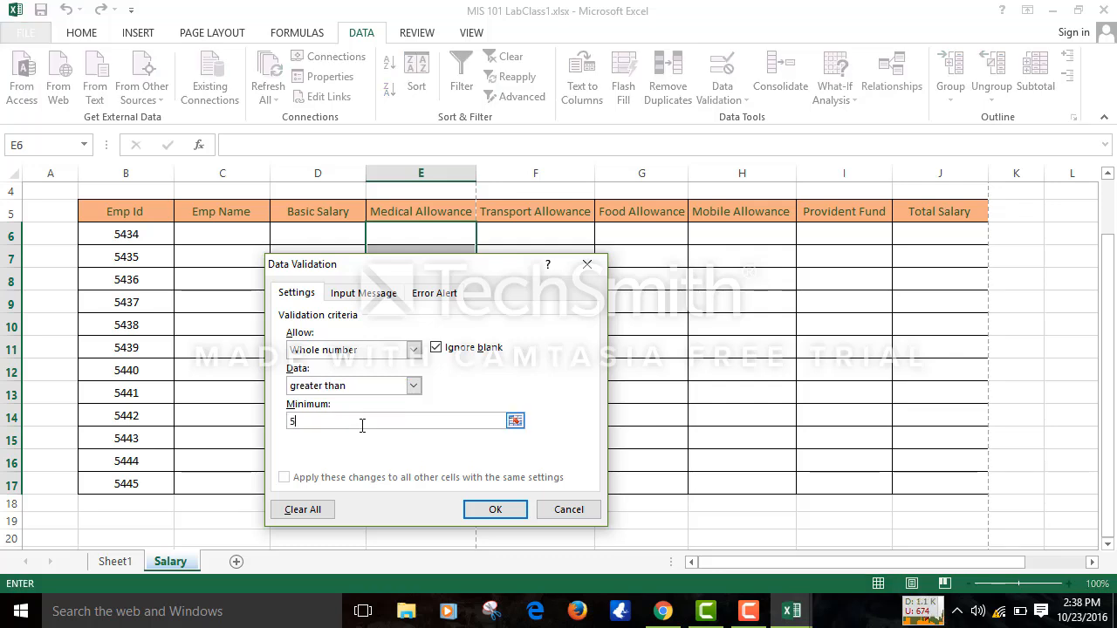
text(0000)
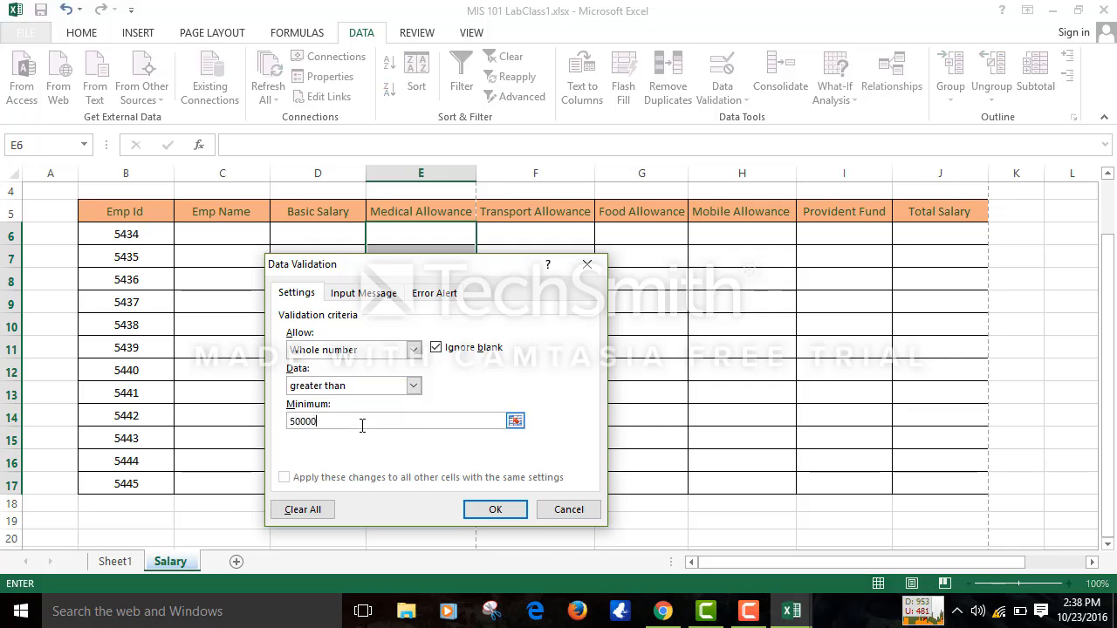
key(BackSpace)
click(494, 510)
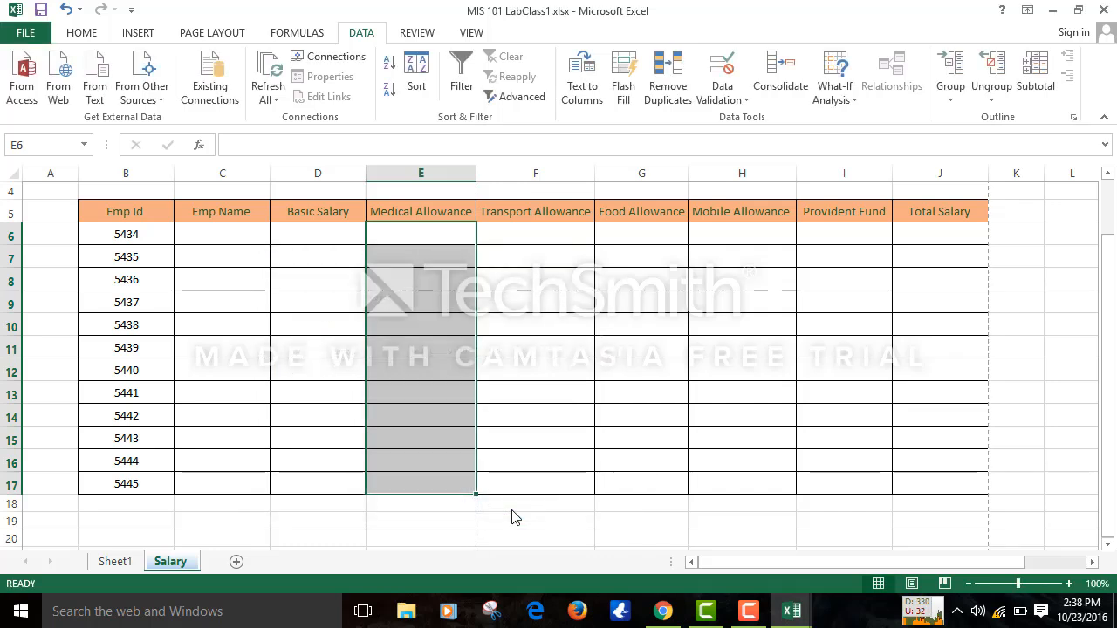
- Test the Medical Allowance rule with 5342 in E7, then delete that test value
click(429, 256)
text(5342)
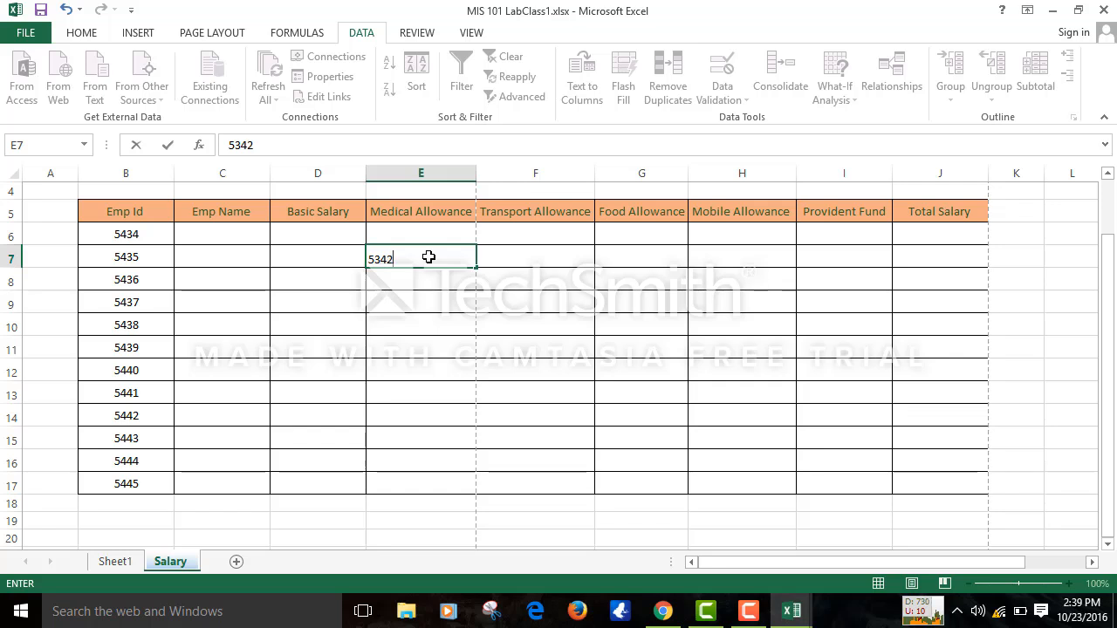
click(524, 434)
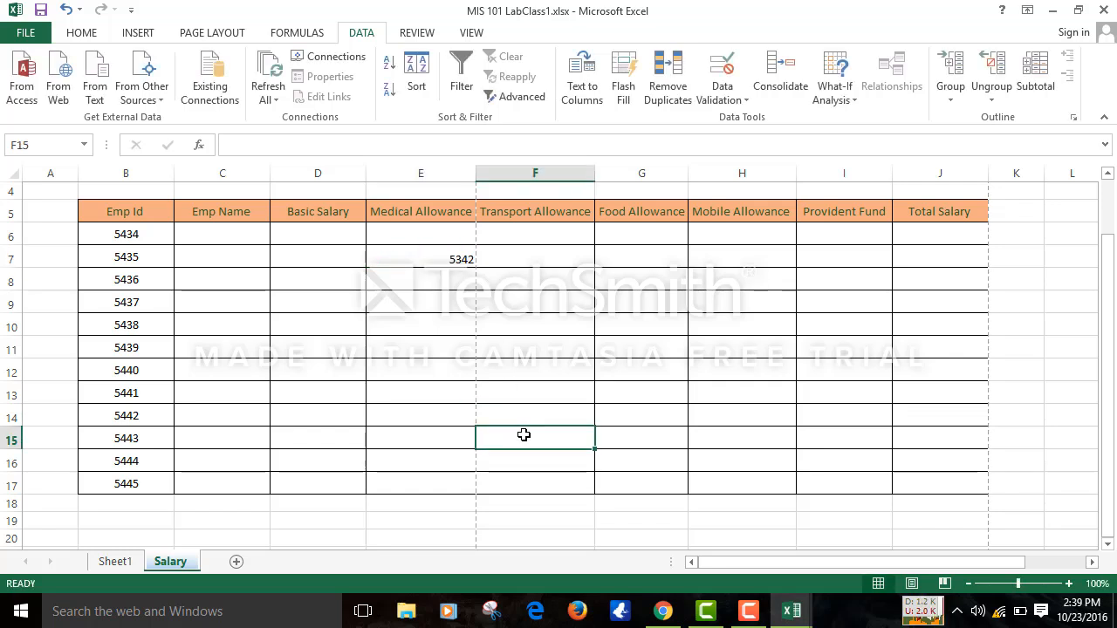
click(441, 256)
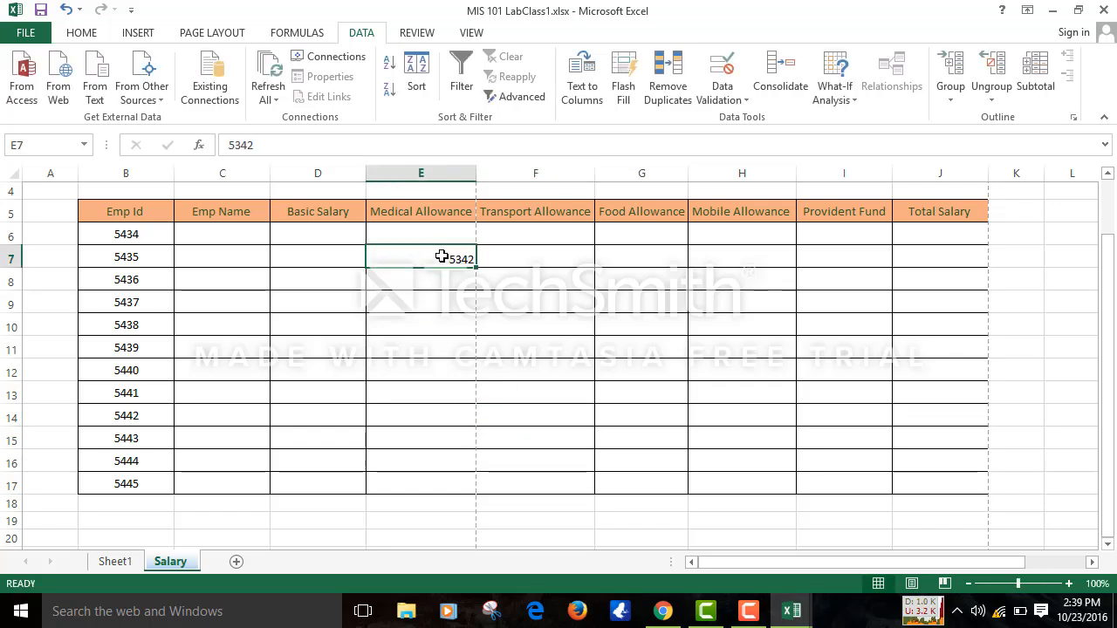
key(Delete)
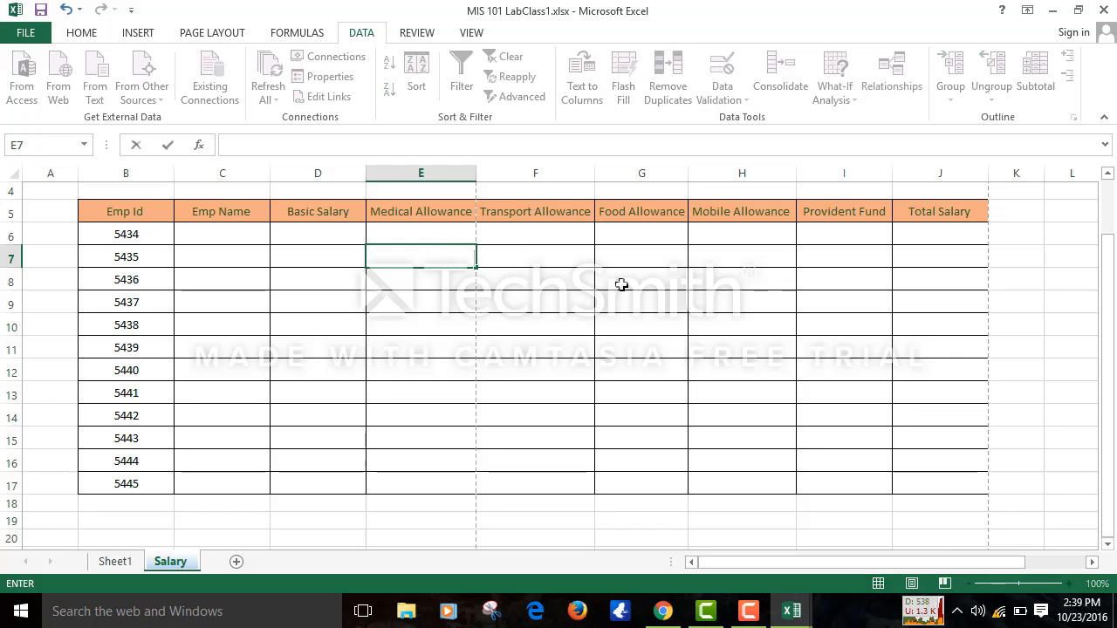
click(621, 285)
- Reapply the greater-than-5000 rule to all Medical Allowance cells sharing that setting
drag(442, 232, 428, 366)
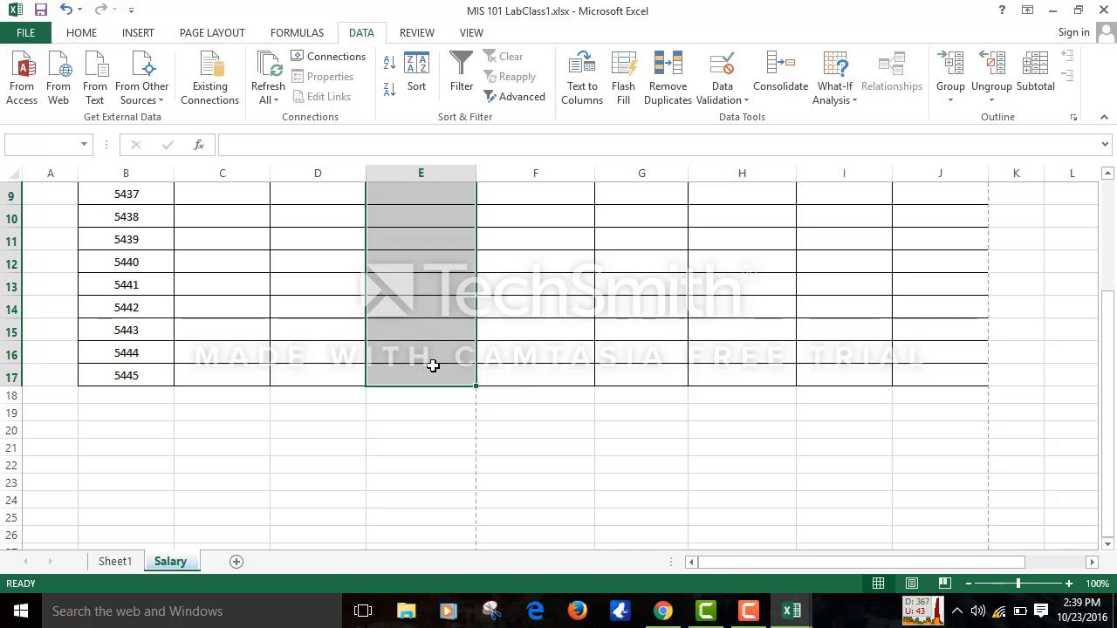
click(723, 77)
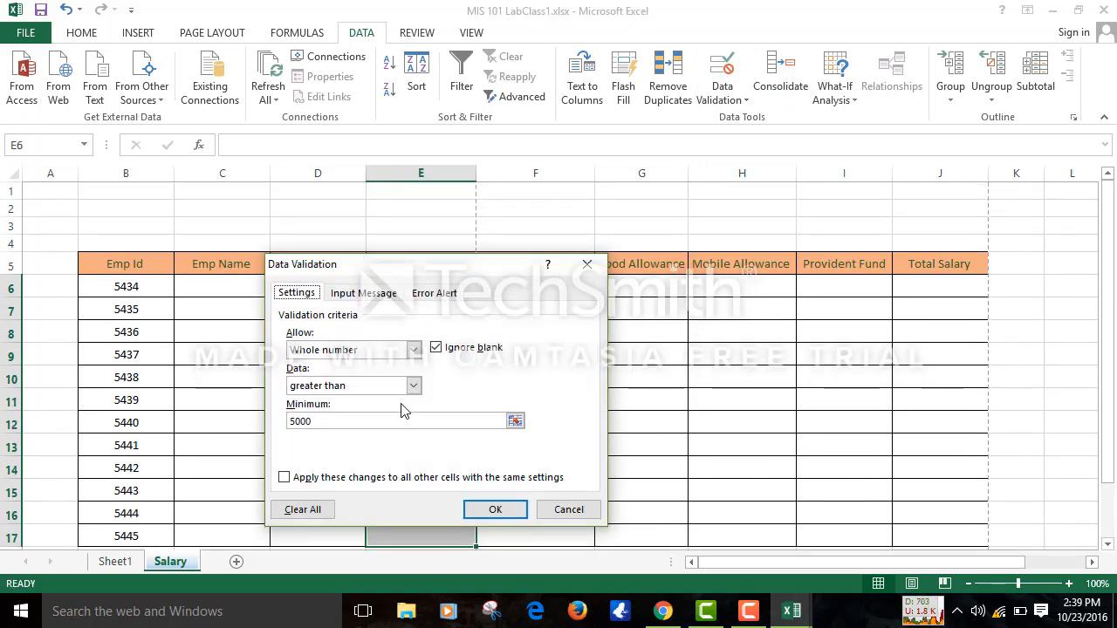
click(284, 477)
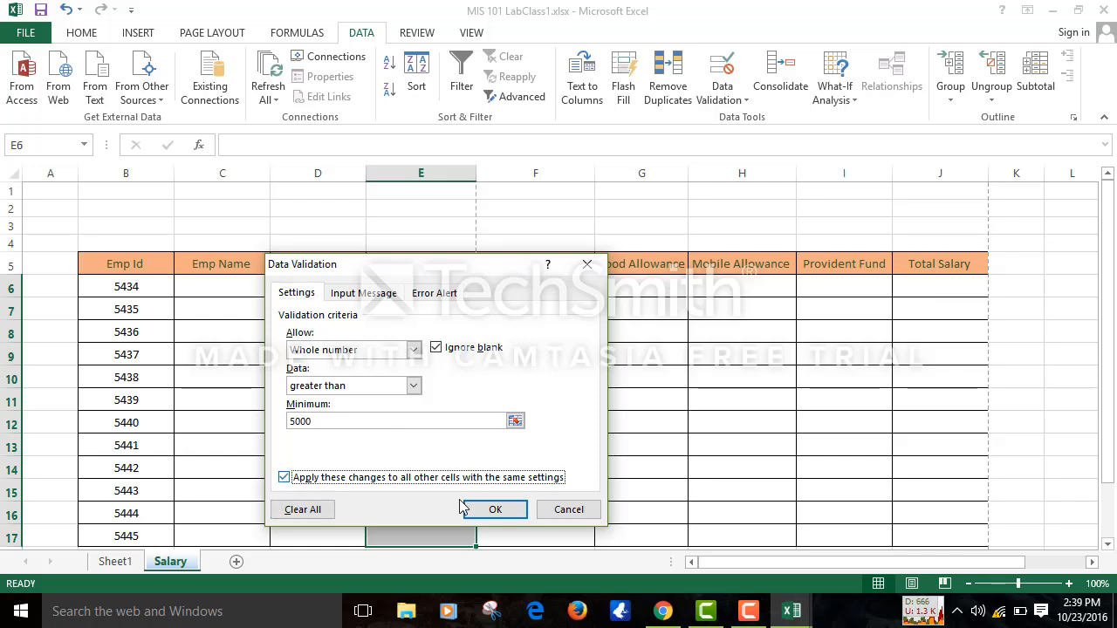
click(511, 521)
- Enter 543534 in E12 and reselect the Medical Allowance cells E6:E17
click(411, 412)
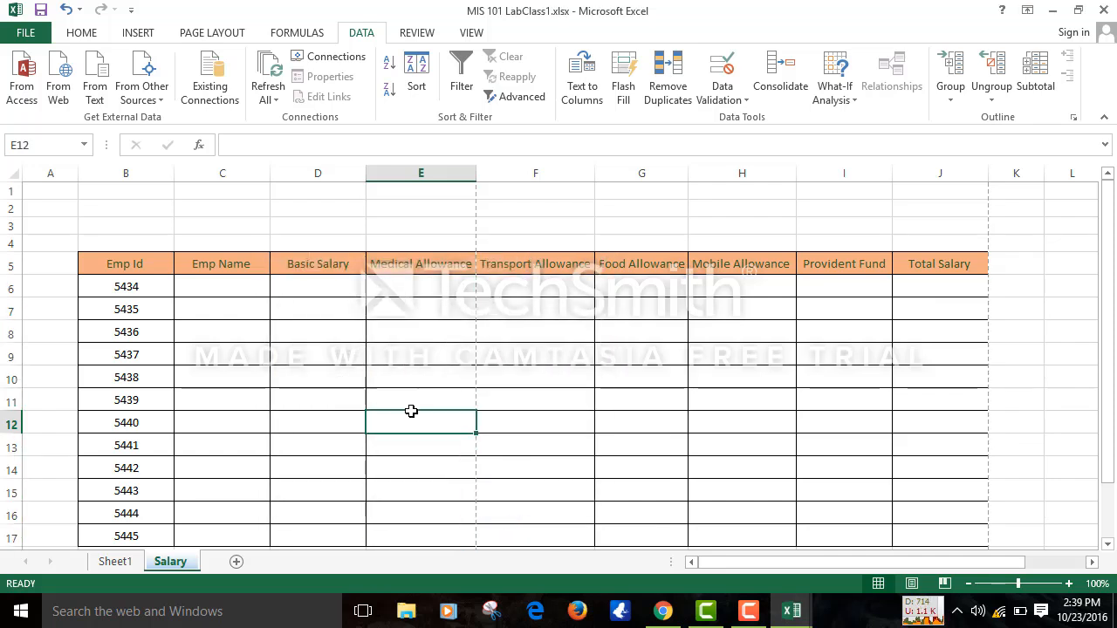
text(543534)
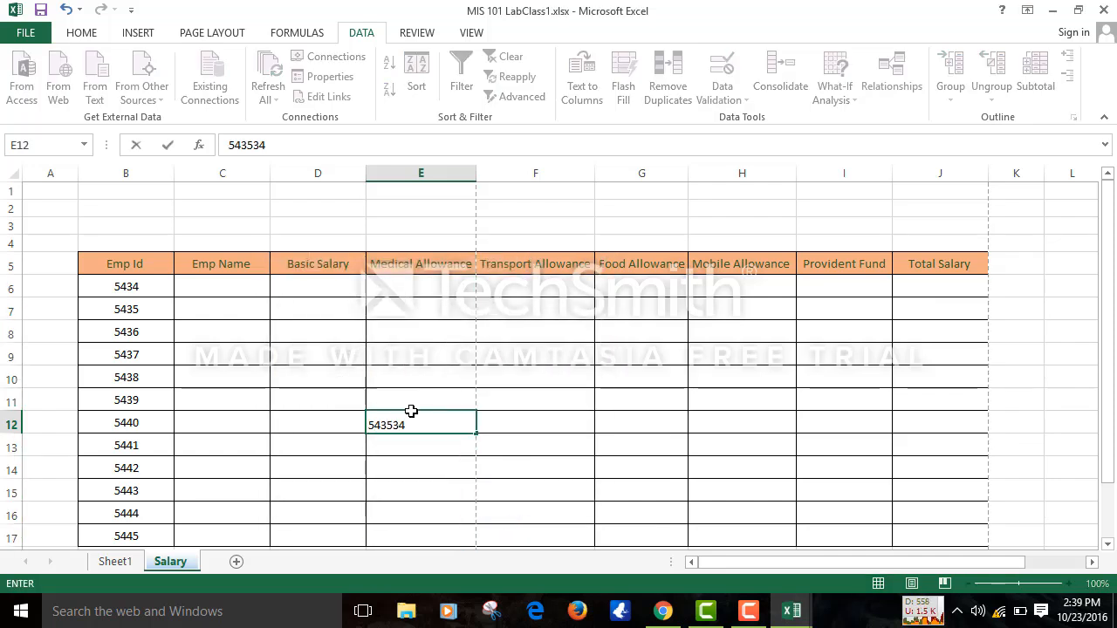
click(597, 438)
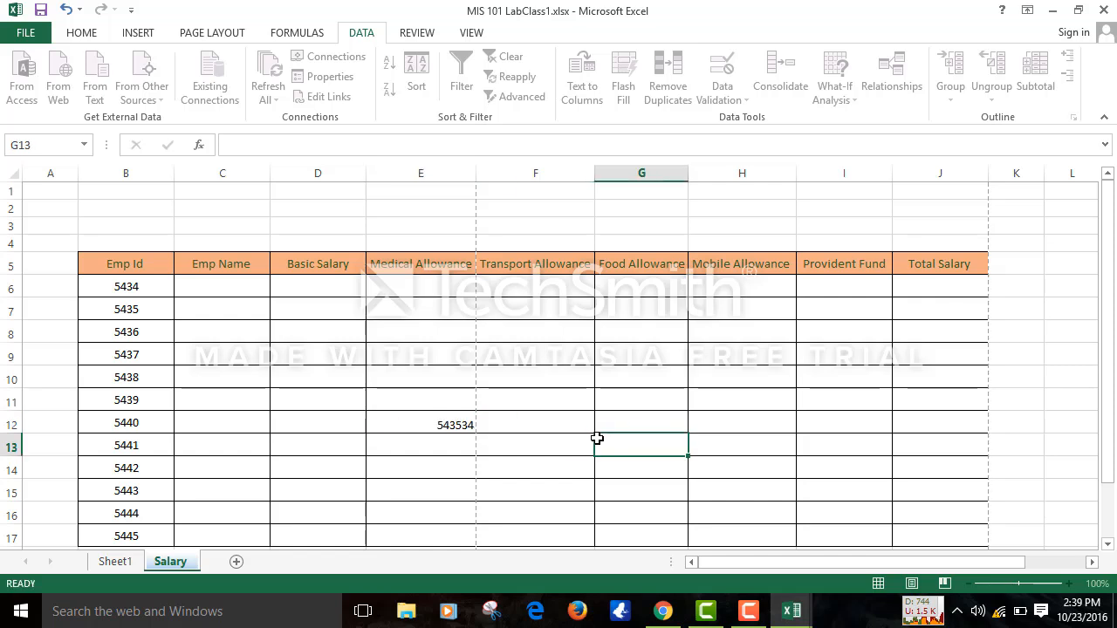
click(478, 433)
drag(411, 282, 416, 441)
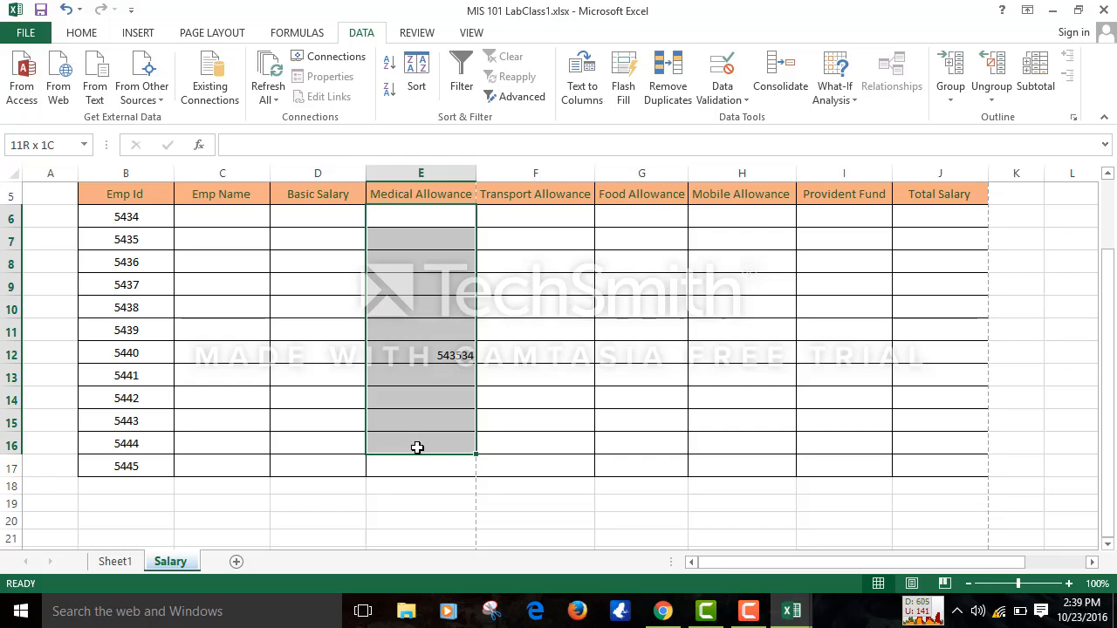
click(417, 446)
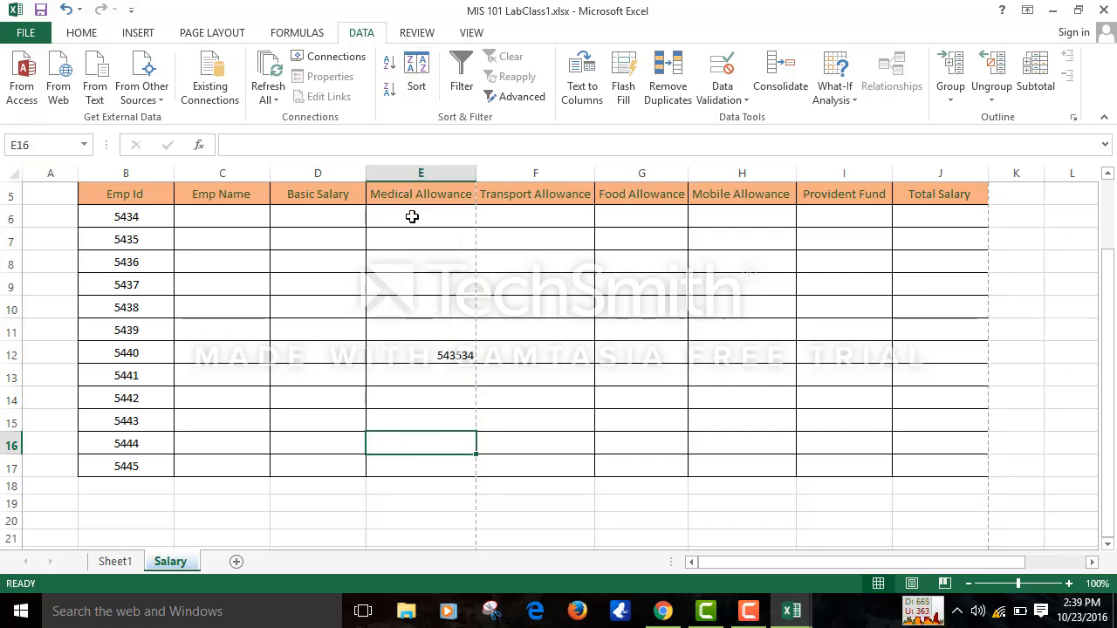
drag(411, 216, 410, 464)
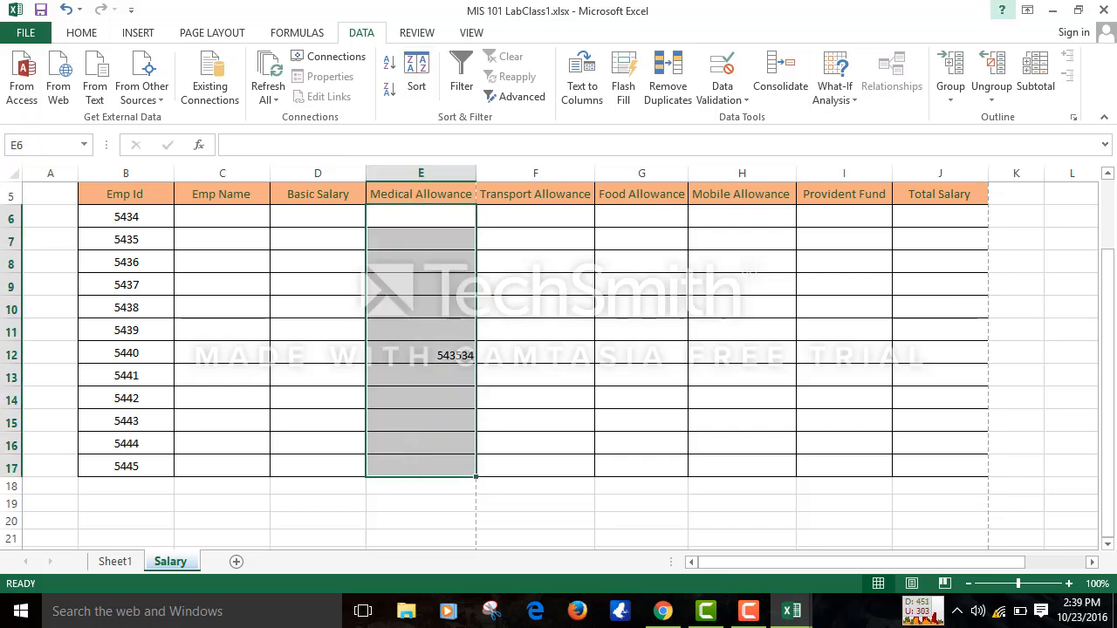
- Clear the old rule and set Medical Allowance to whole numbers from 1 to 5000, applied to all matching cells
click(742, 102)
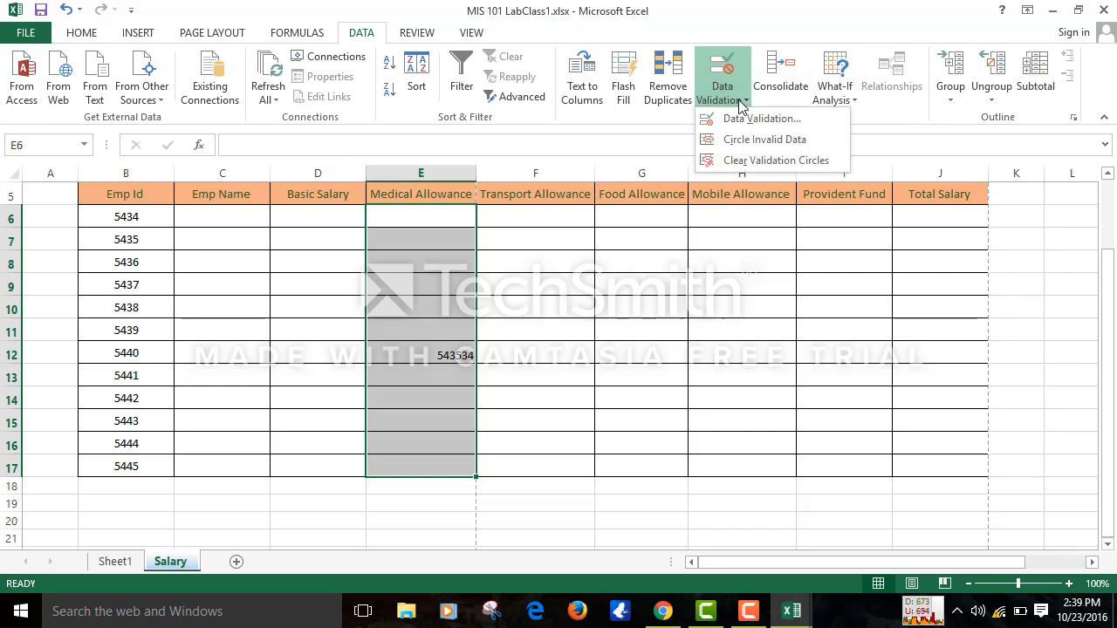
click(750, 119)
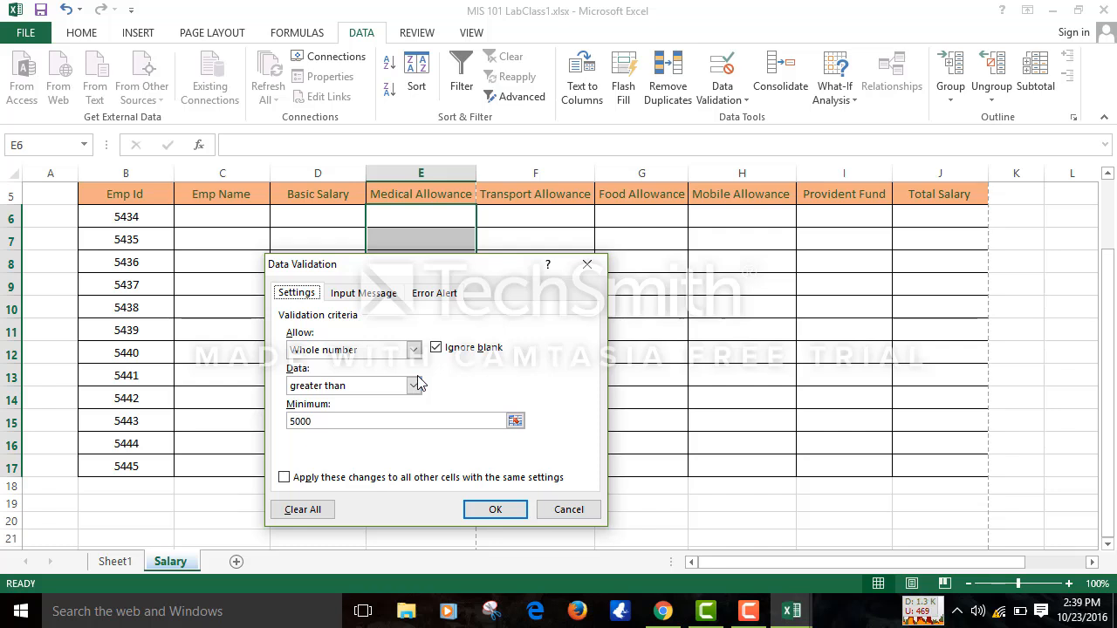
click(304, 509)
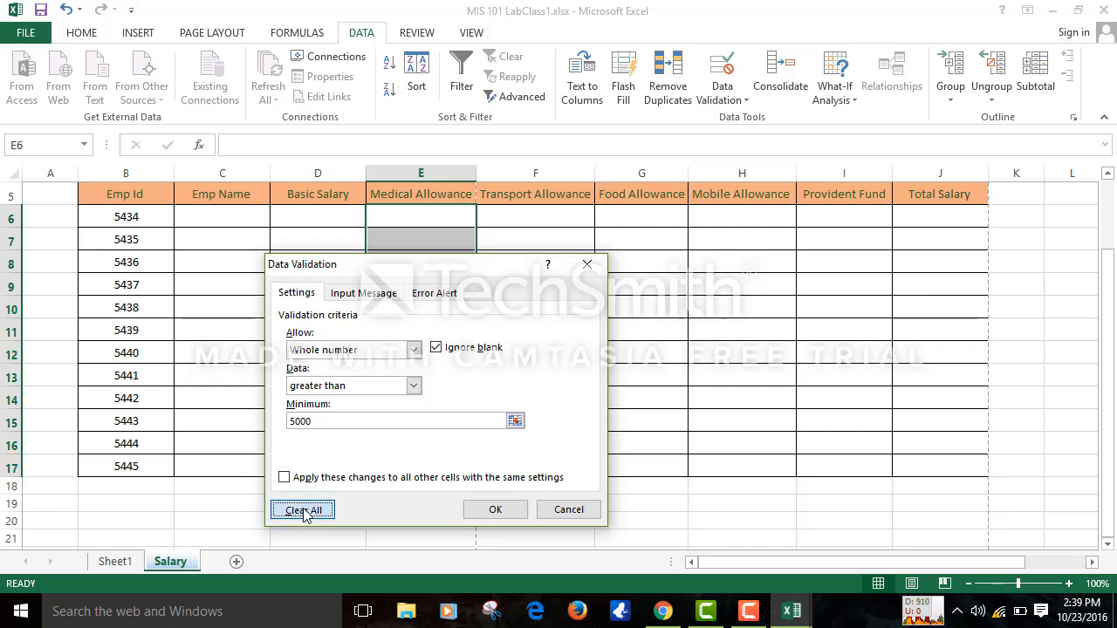
click(413, 349)
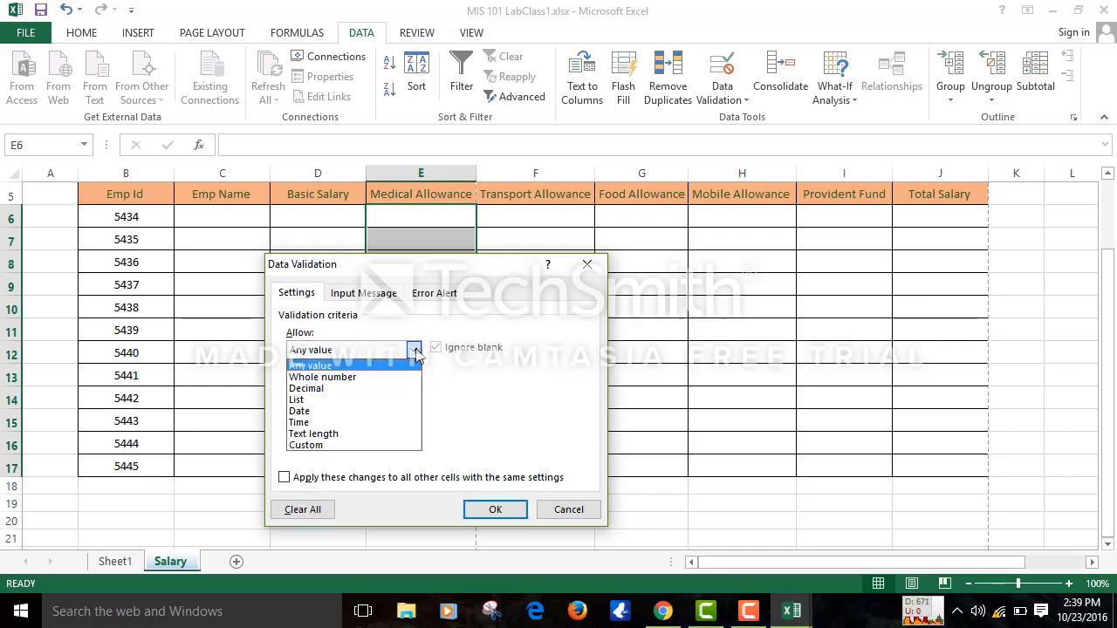
click(376, 377)
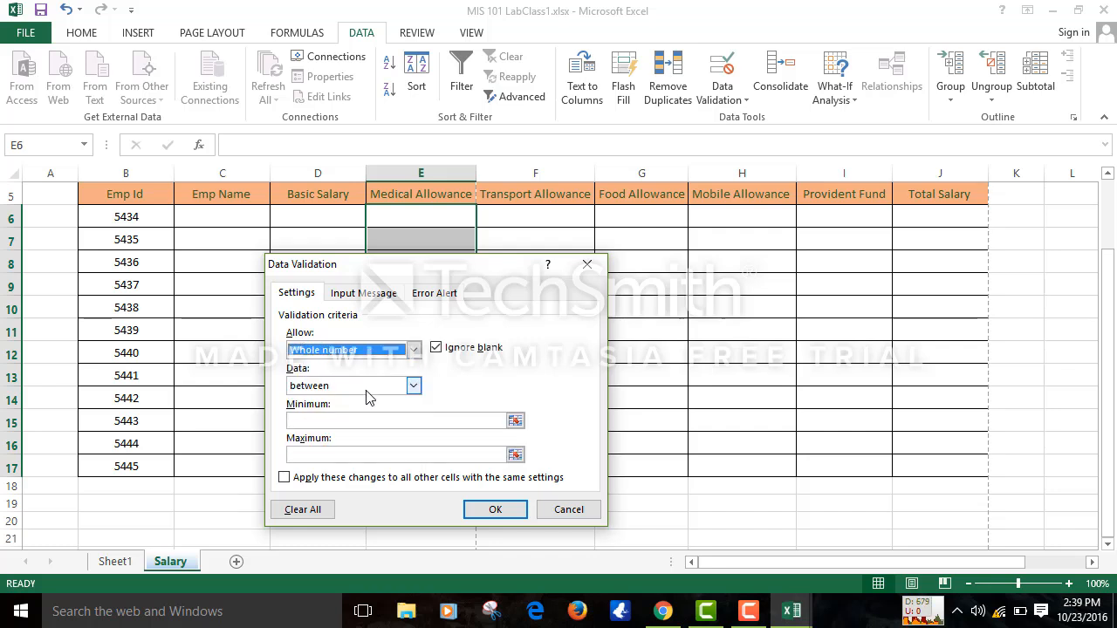
click(357, 421)
text(1)
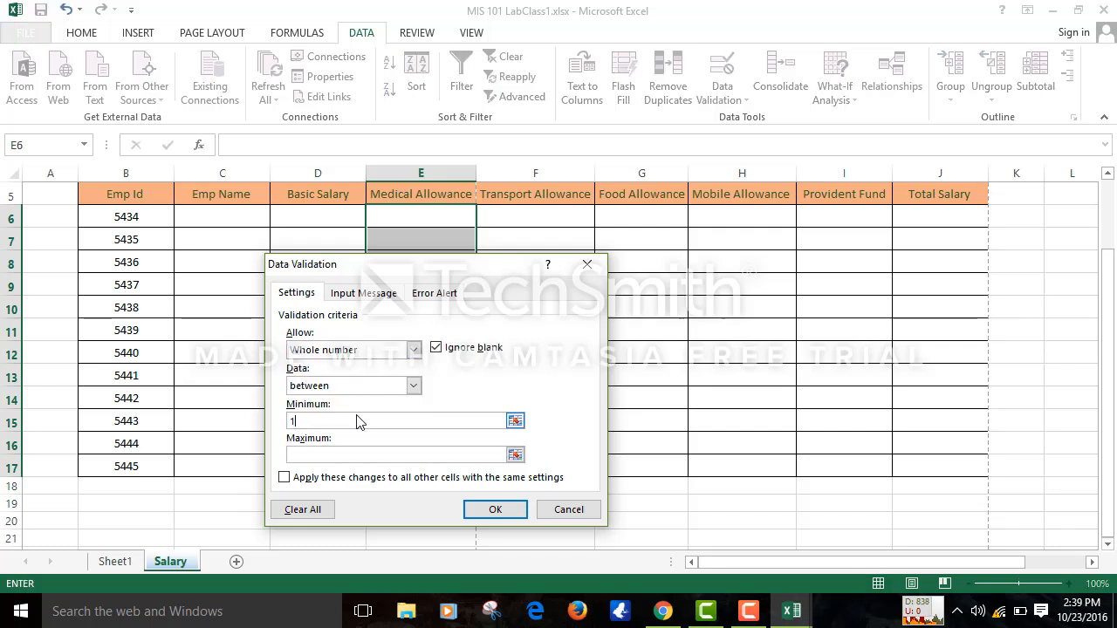
click(325, 455)
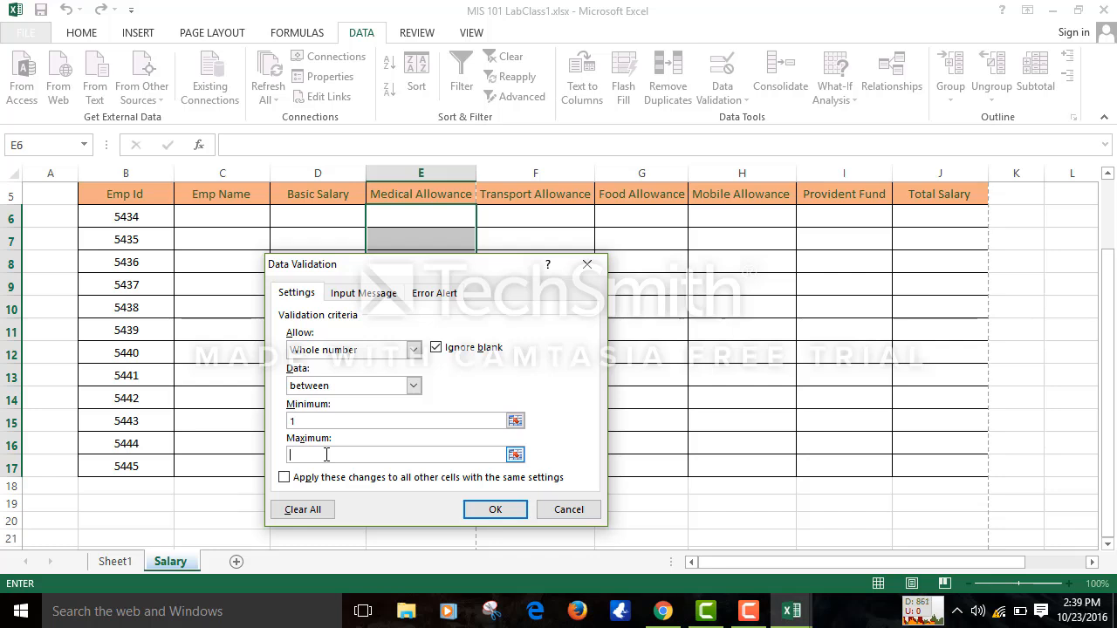
text(5000)
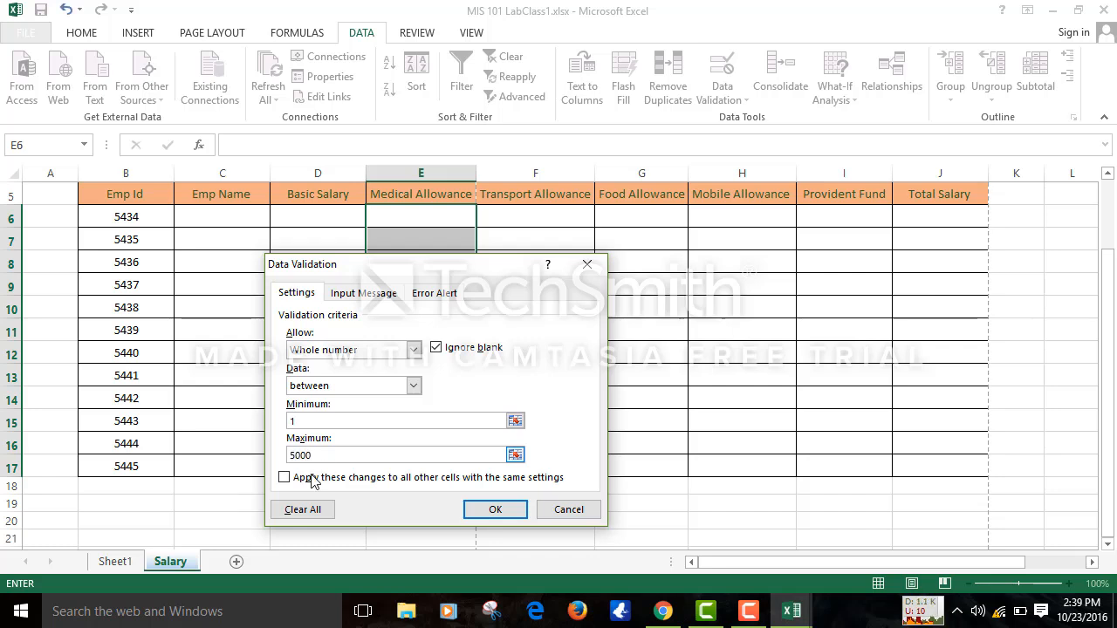
click(284, 480)
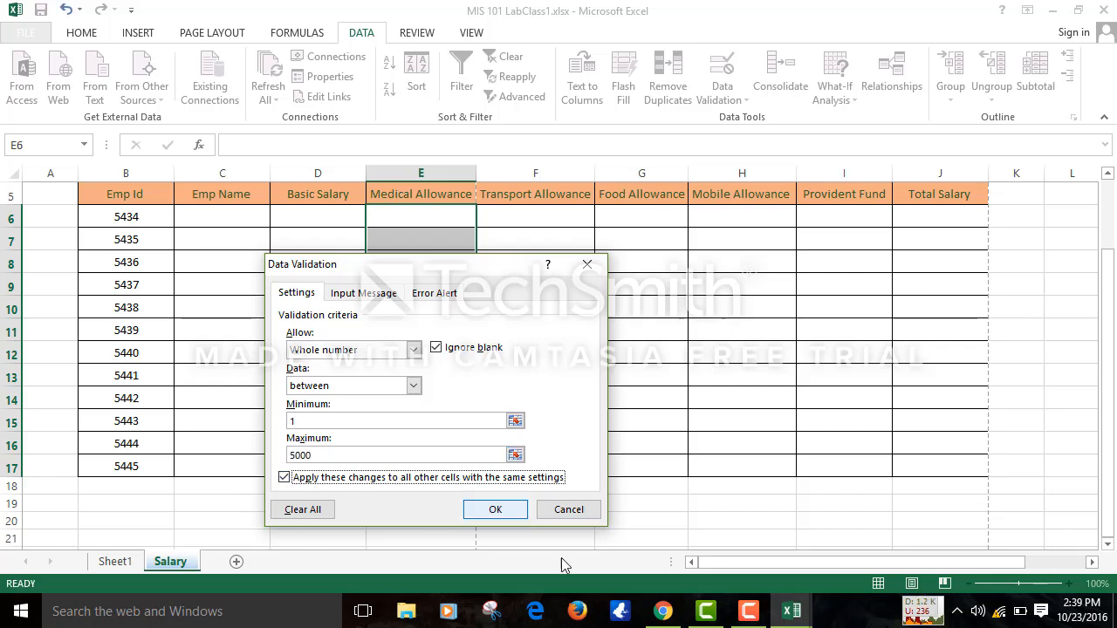
click(504, 510)
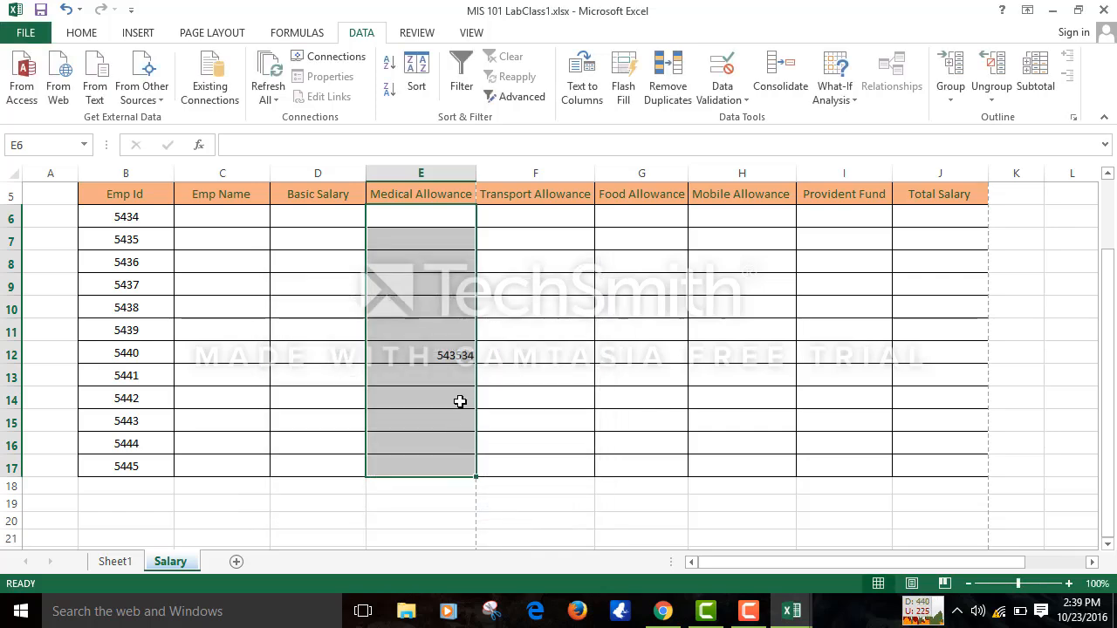
click(460, 401)
- Confirm 645324 is rejected in E12, then discard the entry and leave E12 empty
click(458, 371)
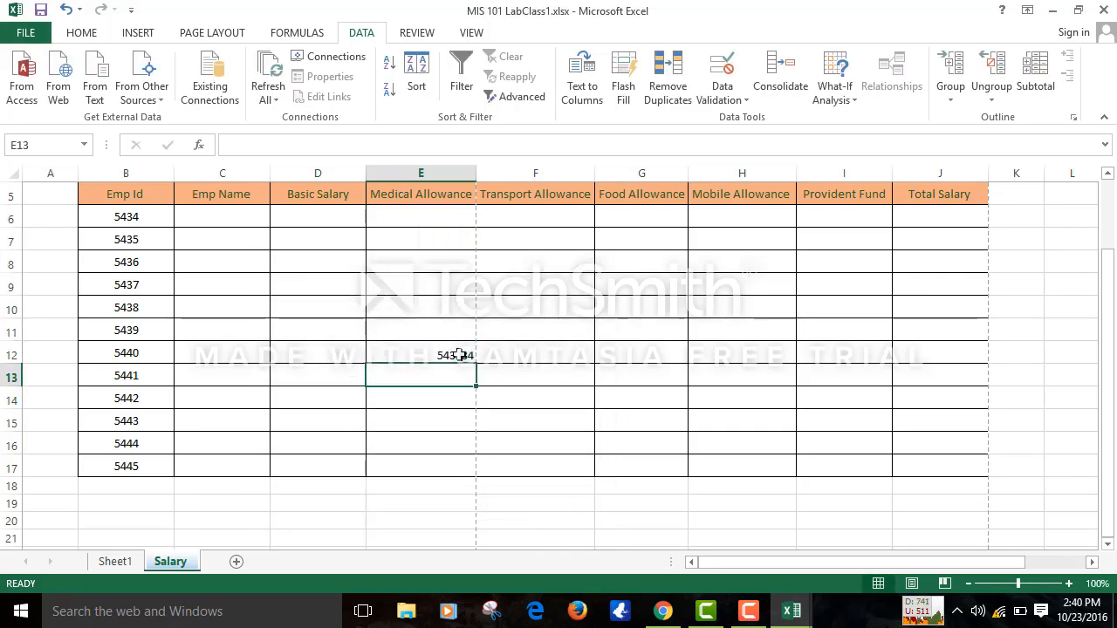
click(459, 355)
key(BackSpace)
text(6453)
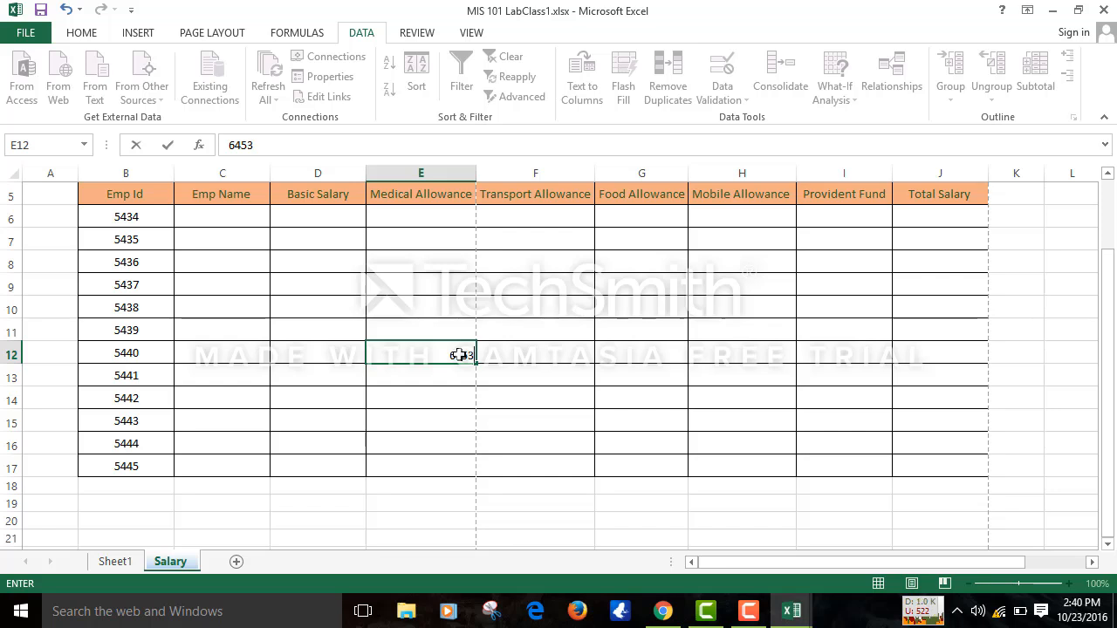
text(24)
click(553, 425)
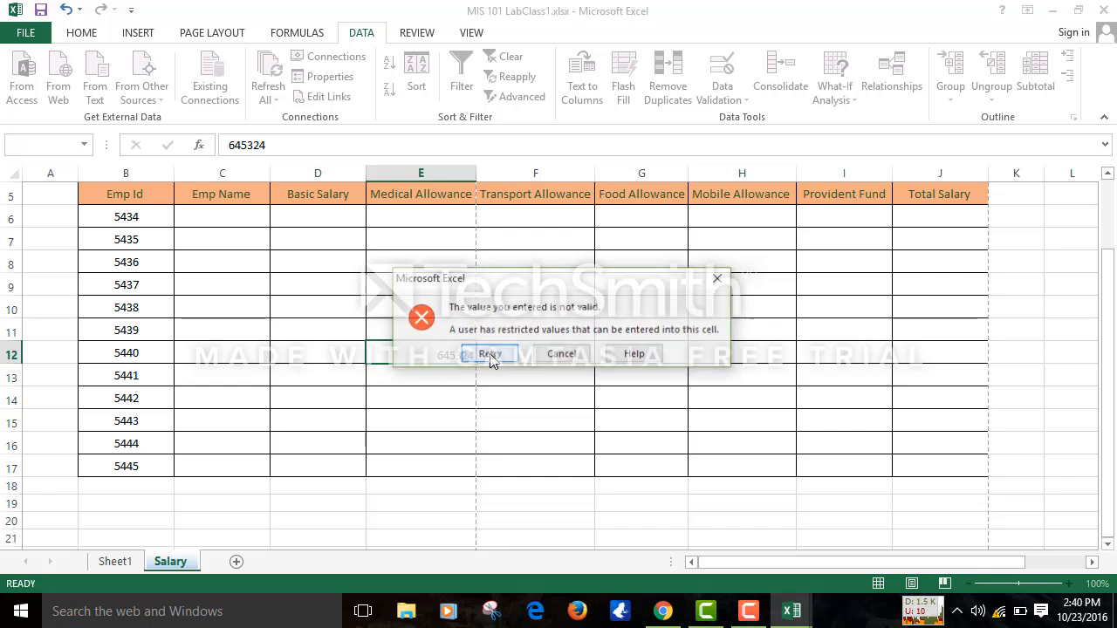
click(562, 356)
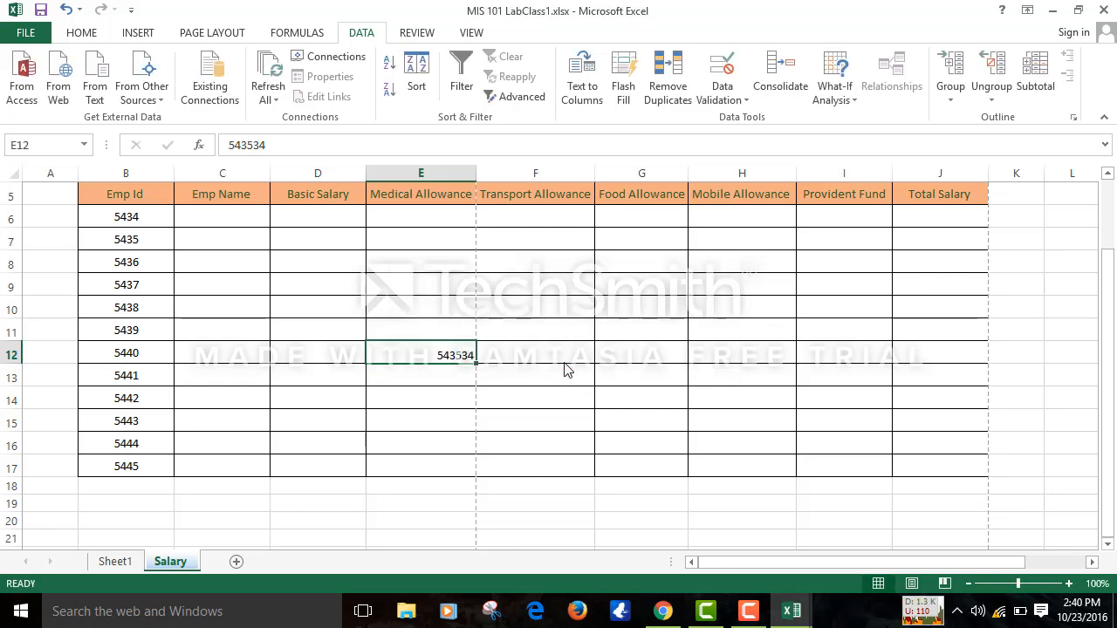
key(Escape)
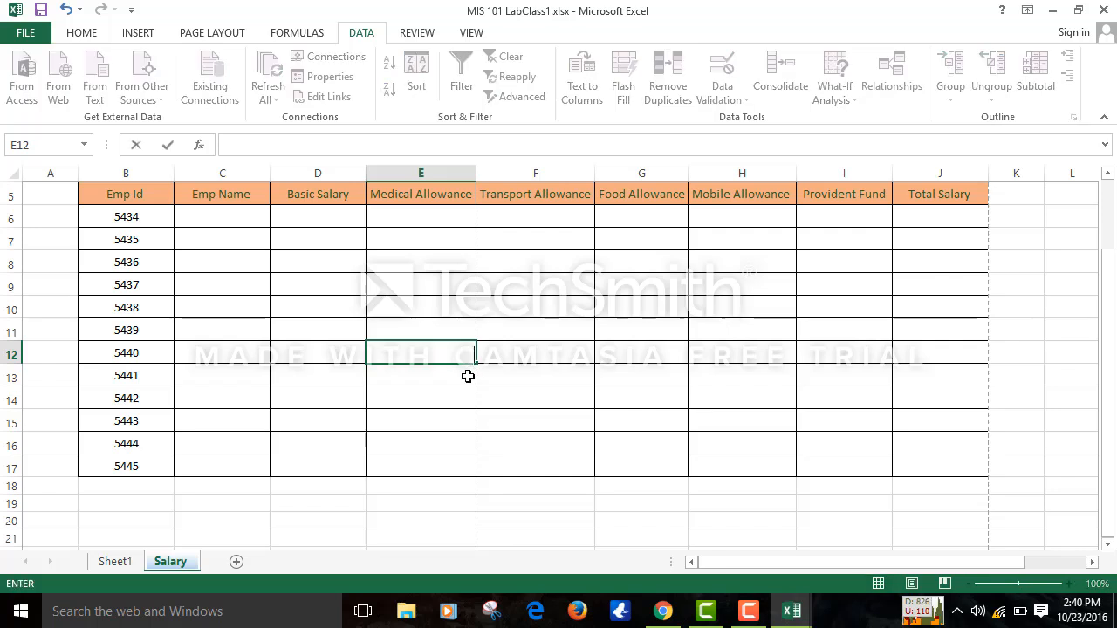
click(640, 279)
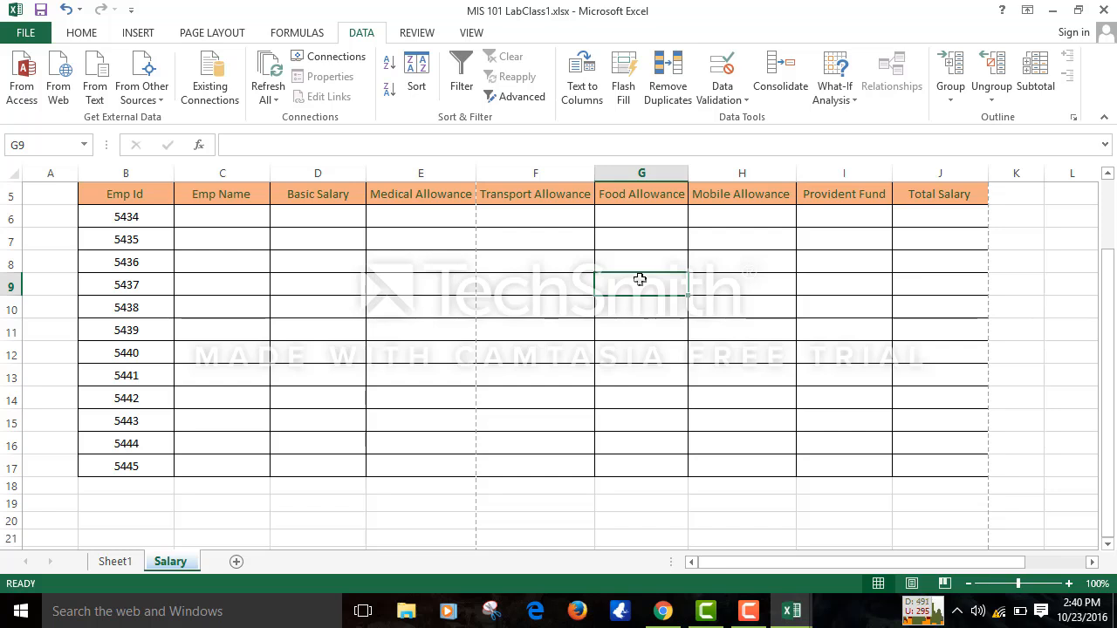
- Return to the top rows of the sheet and switch between the HOME and DATA ribbons
key(Up)
key(Up)
key(Up)
key(Up)
key(Up)
key(Up)
key(Up)
key(Up)
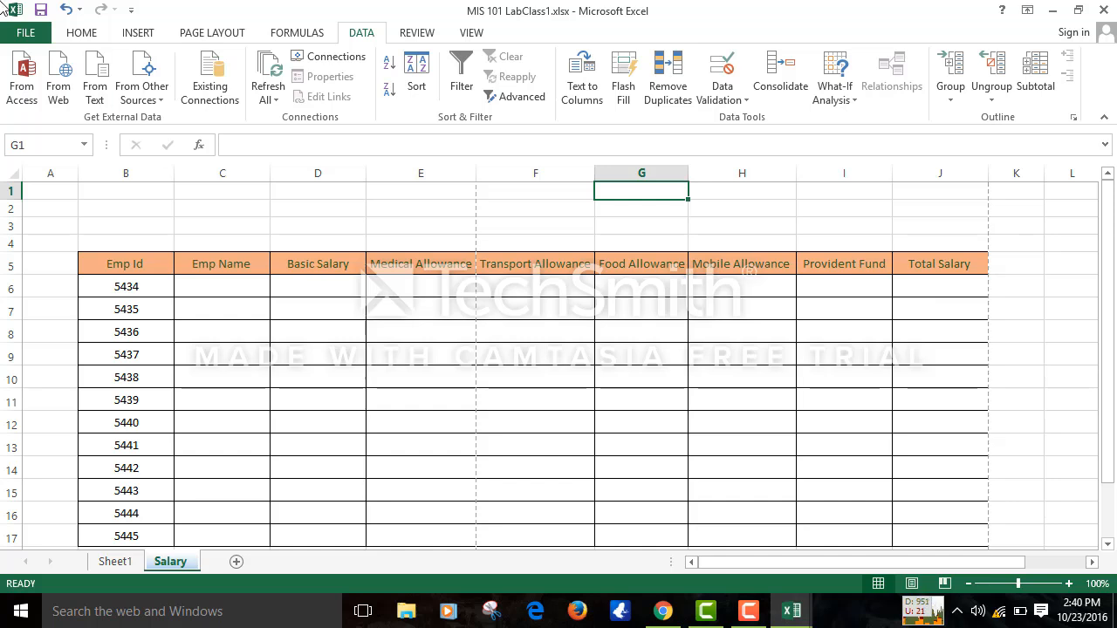
click(81, 34)
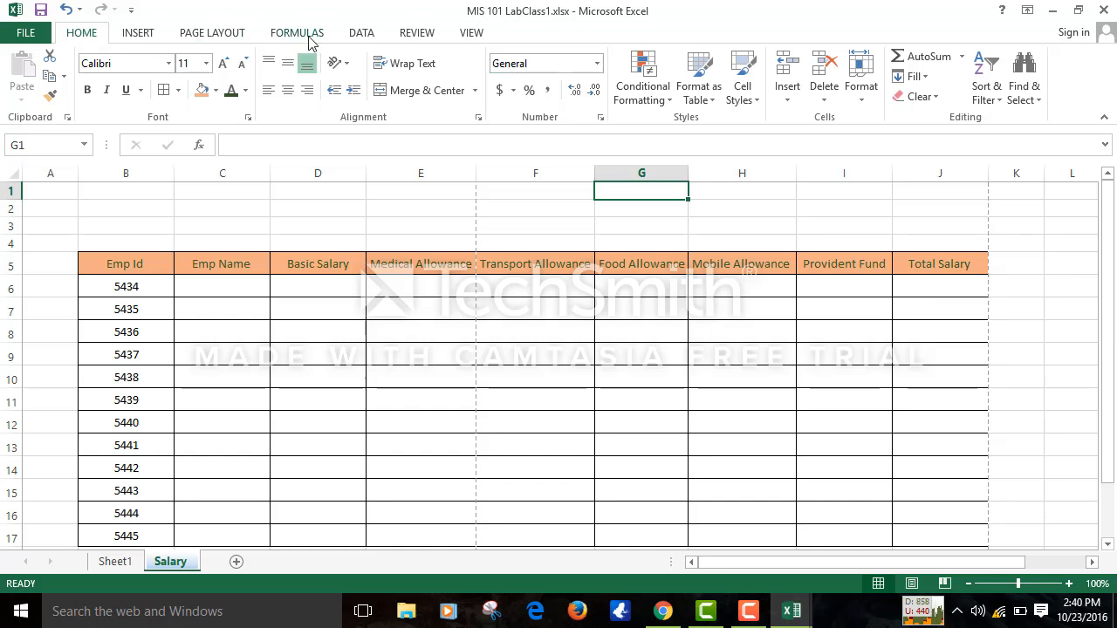
click(359, 33)
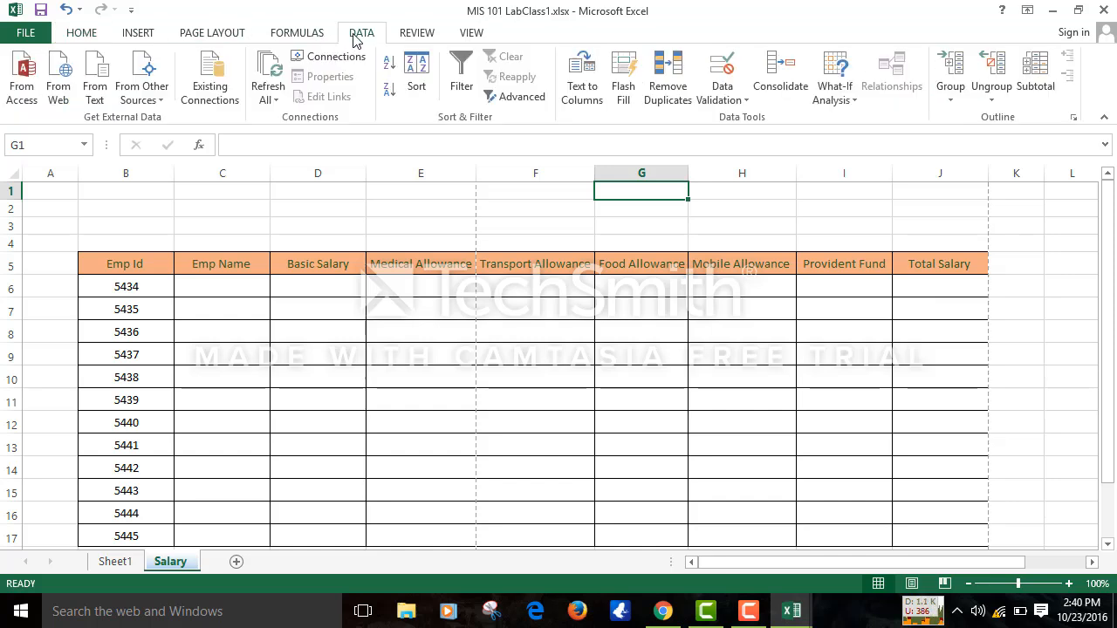
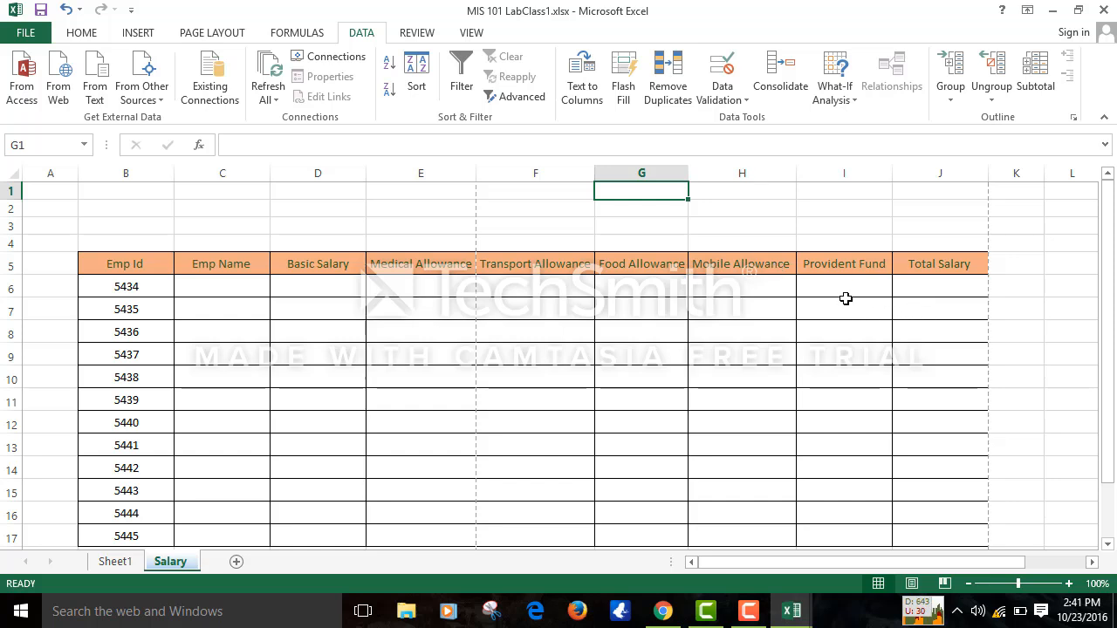
- Select the Provident Fund cells I6:I16 and then the Total Salary cells J6:J17
drag(840, 280, 830, 513)
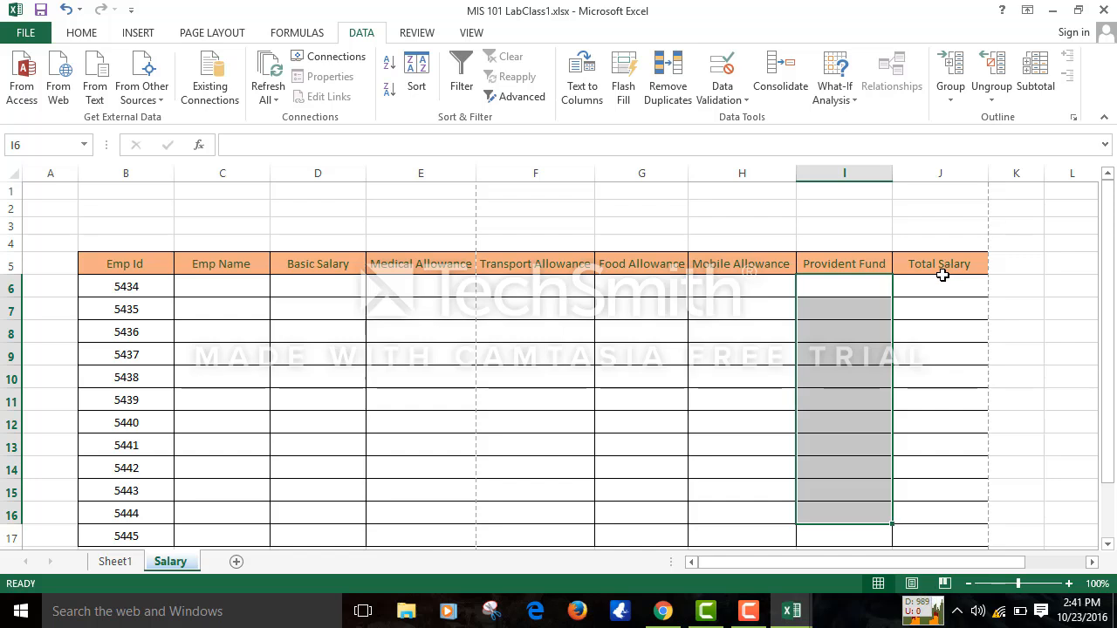
drag(943, 278, 932, 534)
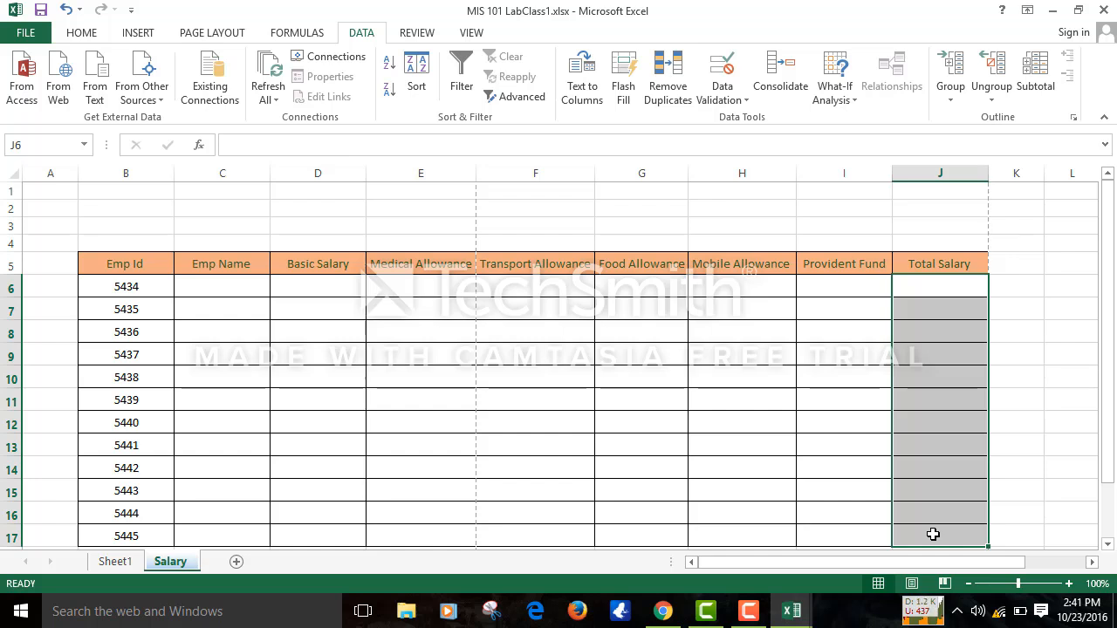
key(Down)
key(Down)
key(Down)
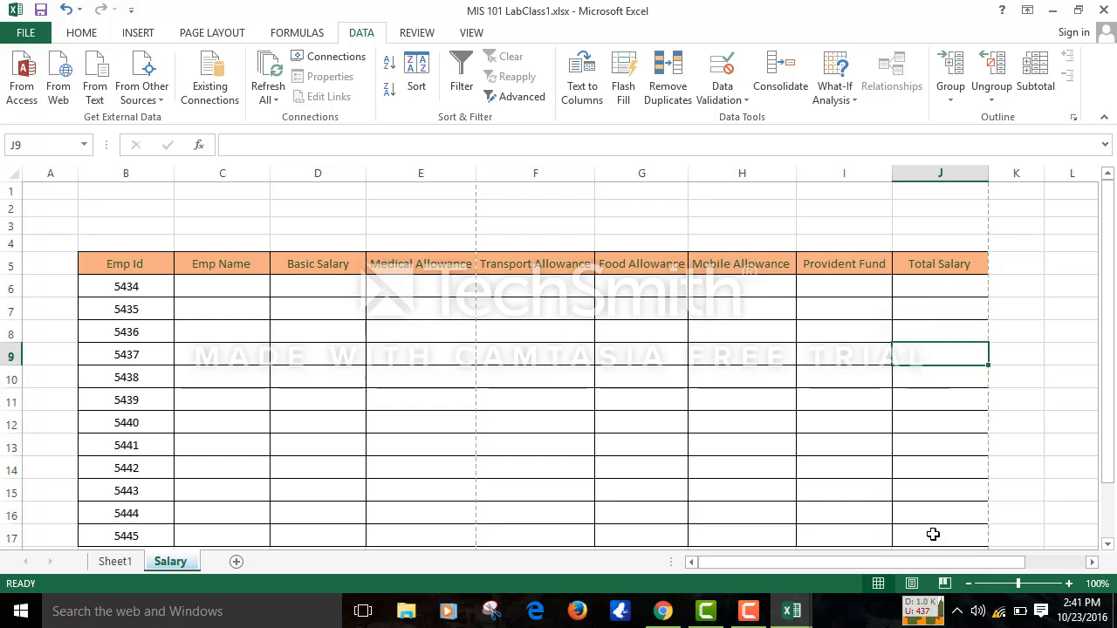
- Freeze panes above row 6 and arrow down and up to confirm the headings stay fixed
click(9, 286)
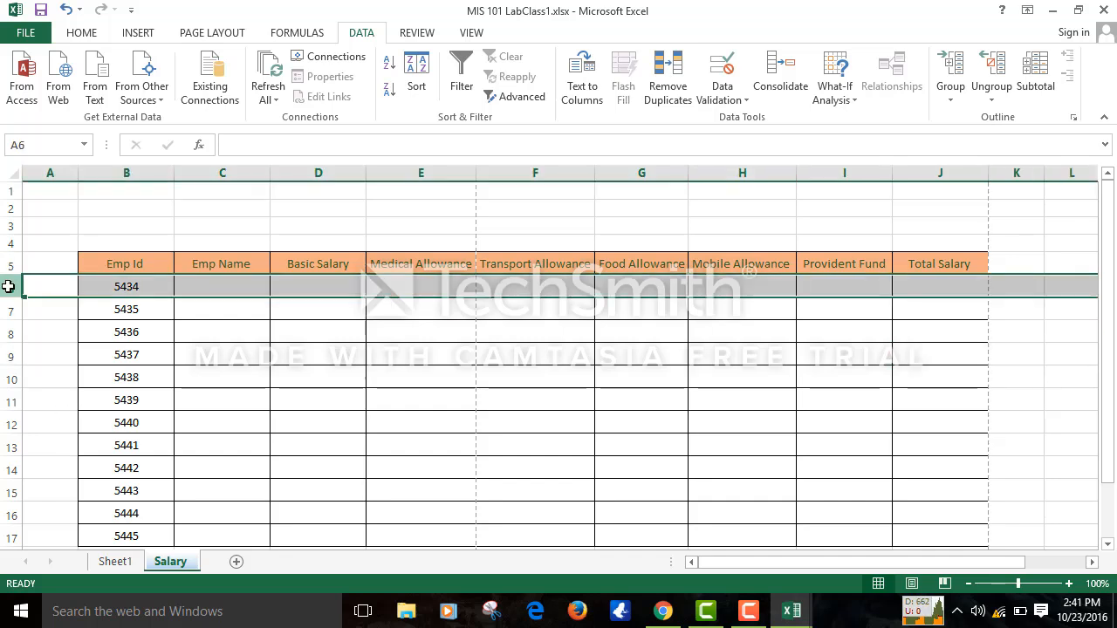
click(473, 32)
click(566, 66)
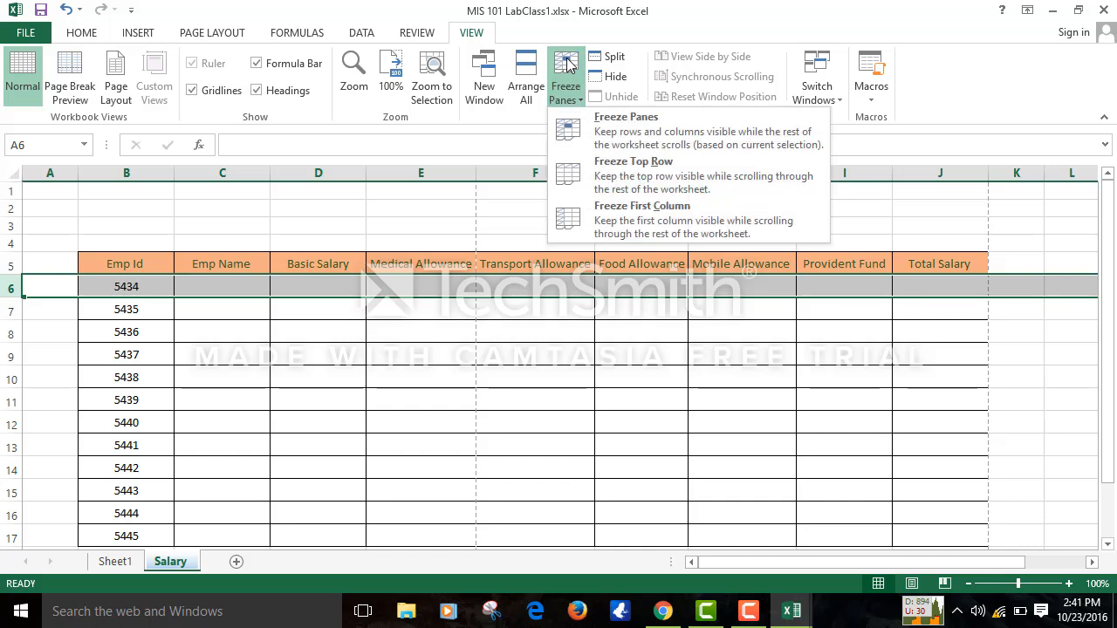
click(608, 133)
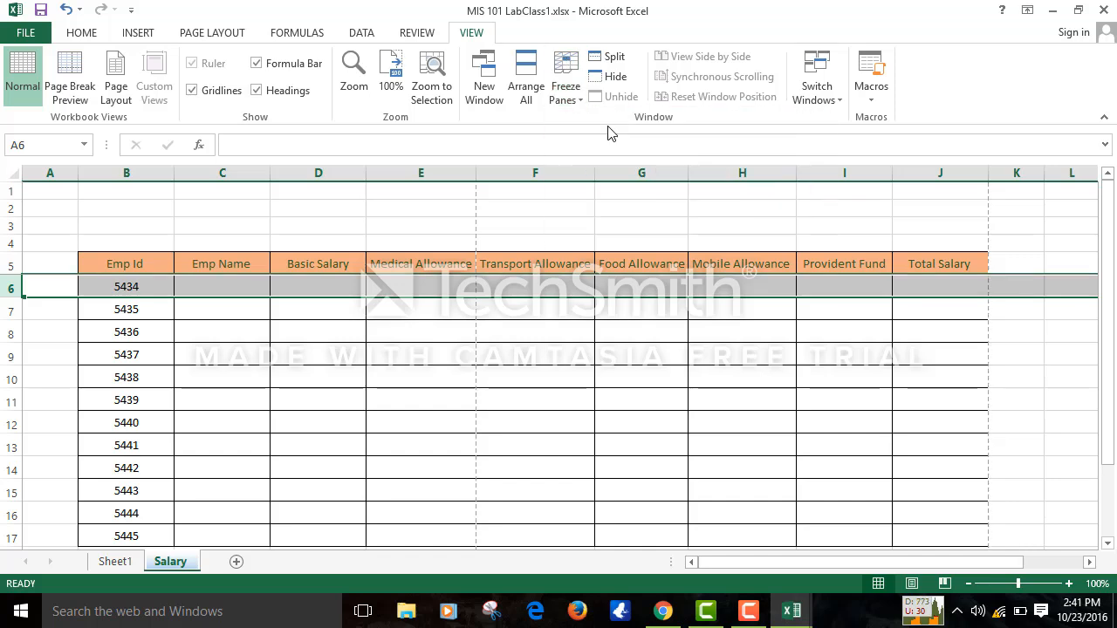
click(478, 438)
key(Down)
key(Down)
key(Down)
key(Down)
key(Down)
key(Down)
key(Down)
key(Down)
key(Down)
key(Down)
key(Down)
key(Down)
key(Down)
key(Down)
key(Down)
key(Down)
key(Down)
key(Down)
key(Down)
key(Down)
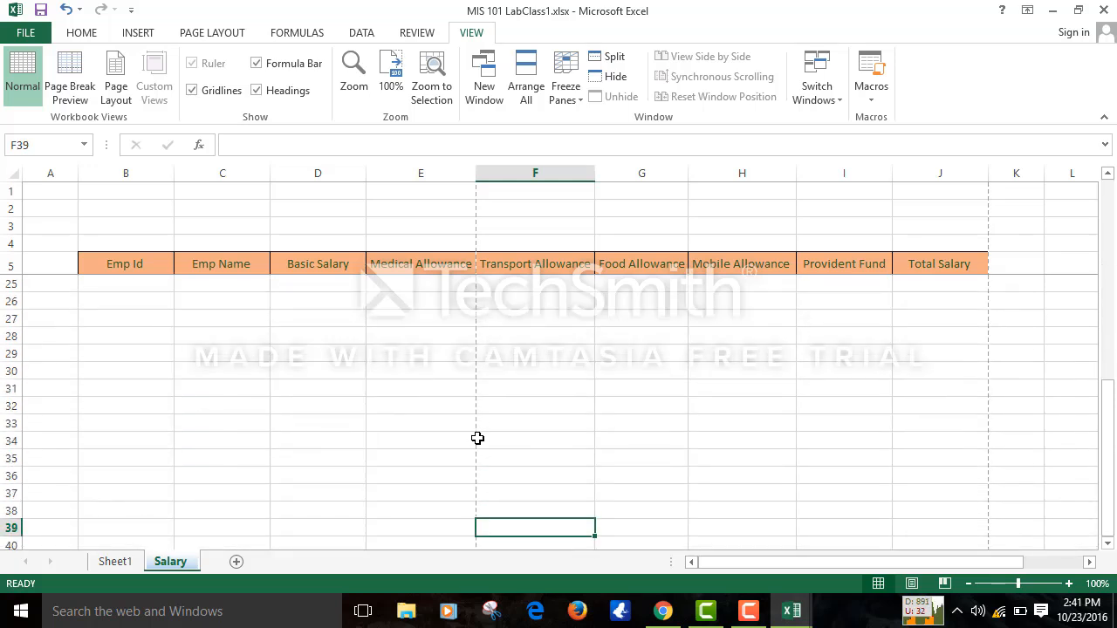
key(Up)
key(Up)
key(Up)
key(Up)
key(Up)
key(Up)
key(Up)
key(Up)
key(Up)
key(Up)
key(Up)
key(Up)
key(Up)
key(Up)
key(Up)
key(Up)
key(Up)
key(Up)
key(Up)
key(Up)
key(Up)
key(Up)
key(Up)
key(Up)
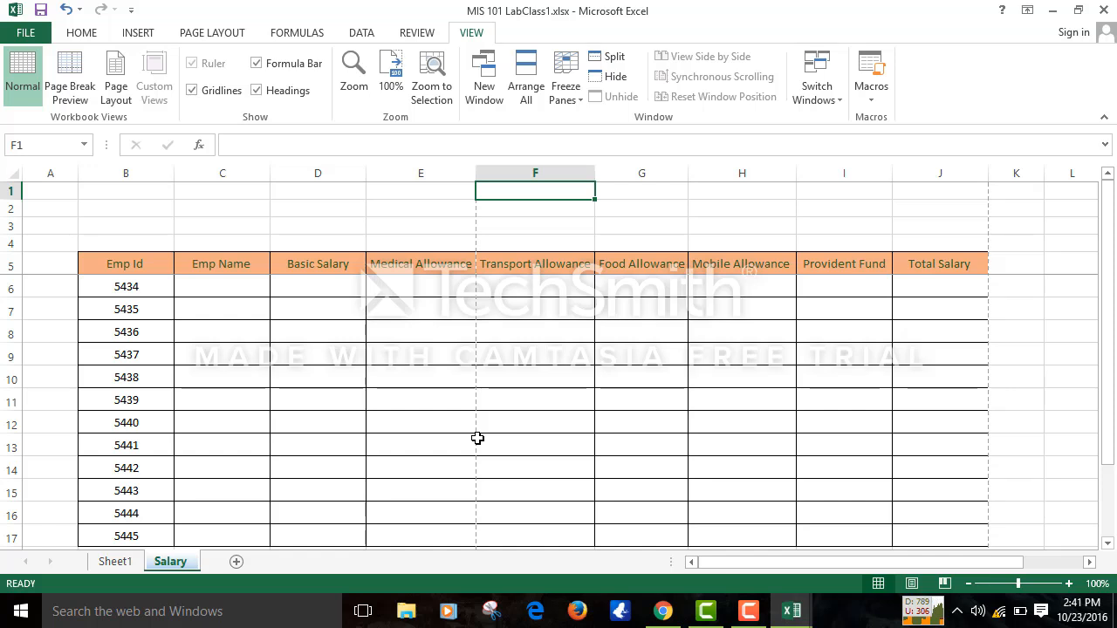
key(Down)
key(Down)
key(Down)
key(Down)
key(Down)
key(Down)
key(Down)
key(Down)
key(Down)
key(Down)
key(Down)
key(Down)
key(Down)
key(Down)
key(Down)
key(Down)
key(Down)
key(Down)
key(Down)
key(Down)
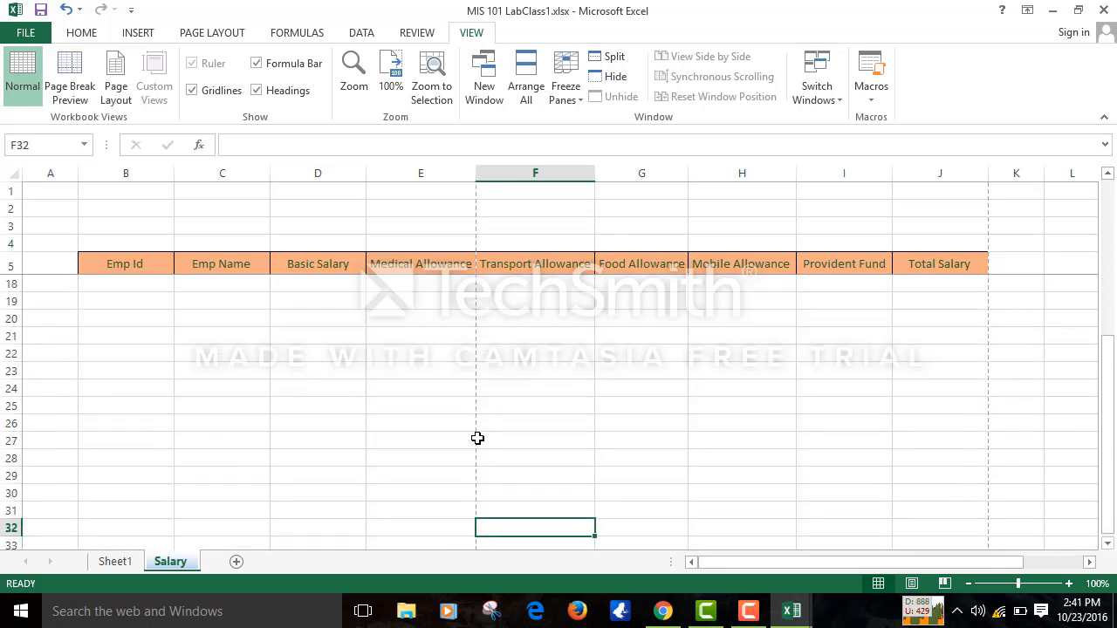
key(Up)
key(Up)
key(Up)
key(Up)
key(Up)
key(Up)
key(Up)
key(Up)
key(Up)
key(Up)
key(Up)
key(Up)
key(Up)
key(Up)
key(Up)
key(Up)
key(Up)
key(Up)
key(Up)
key(Up)
key(Up)
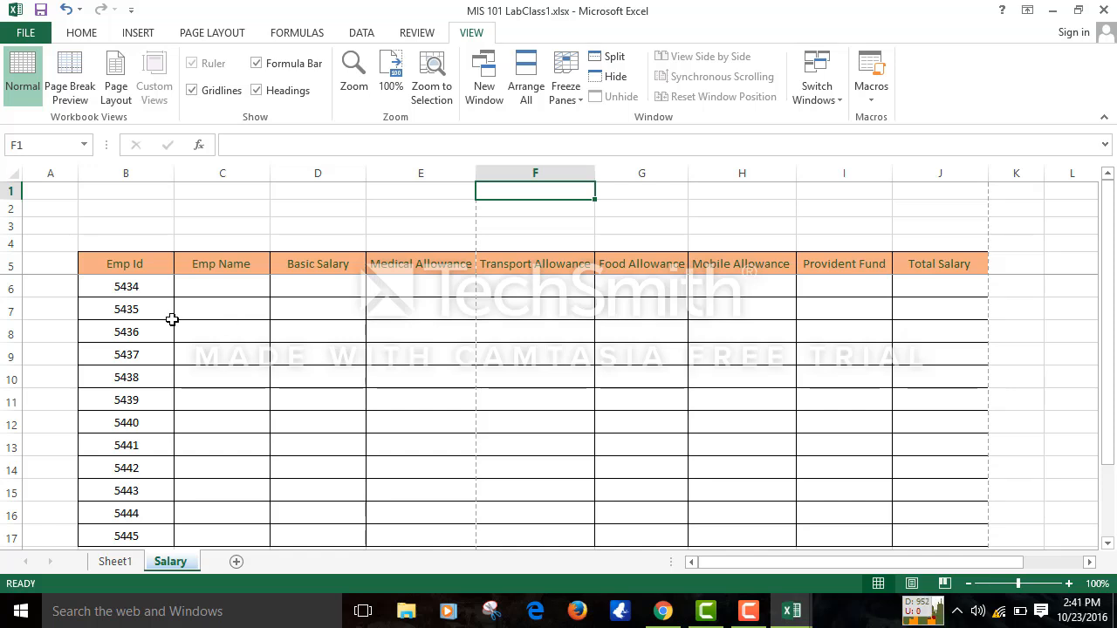
- Try Freeze Top Row instead and test it by arrowing down and back up
click(16, 210)
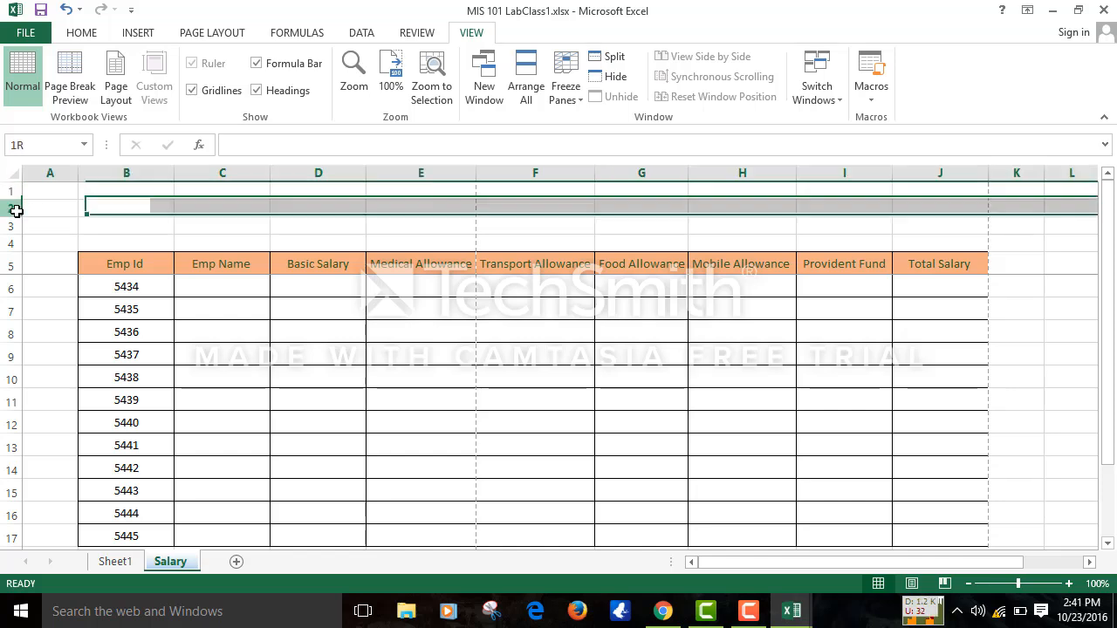
click(552, 75)
click(572, 158)
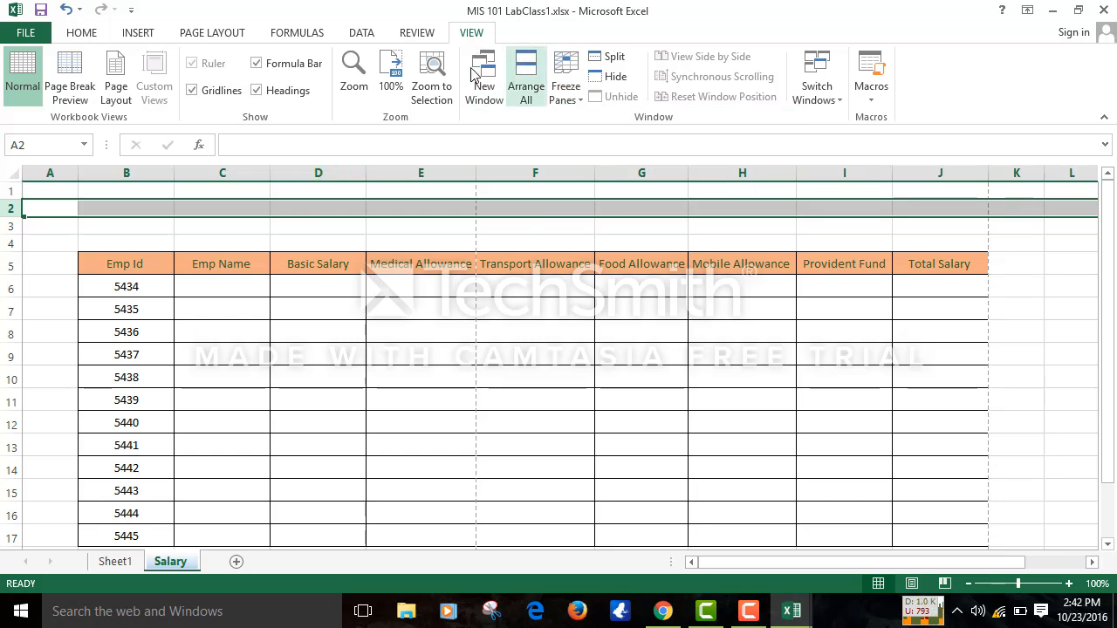
click(571, 84)
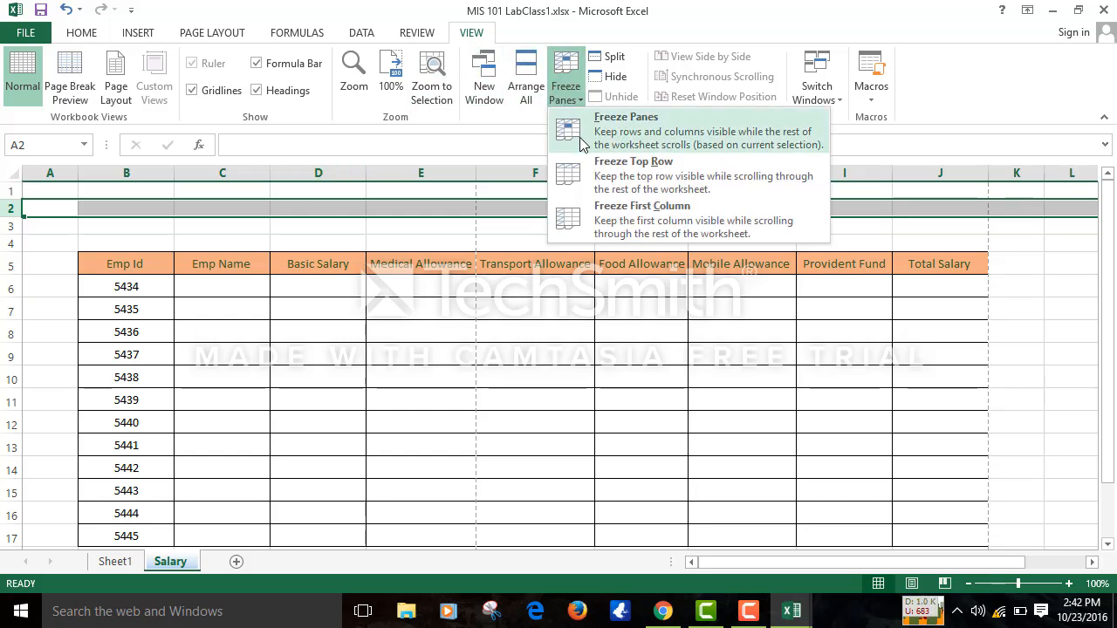
click(609, 177)
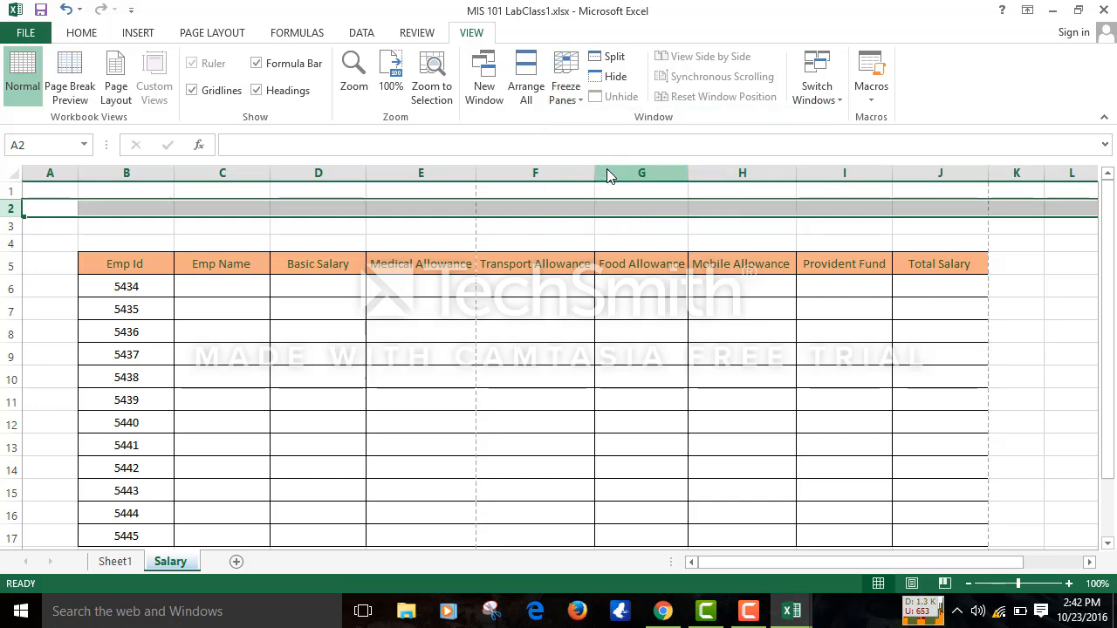
click(566, 442)
key(Down)
key(Down)
key(Down)
key(Down)
key(Down)
key(Down)
key(Down)
key(Down)
key(Down)
key(Down)
key(Down)
key(Down)
key(Down)
key(Down)
key(Down)
key(Down)
key(Down)
key(Down)
key(Down)
key(Down)
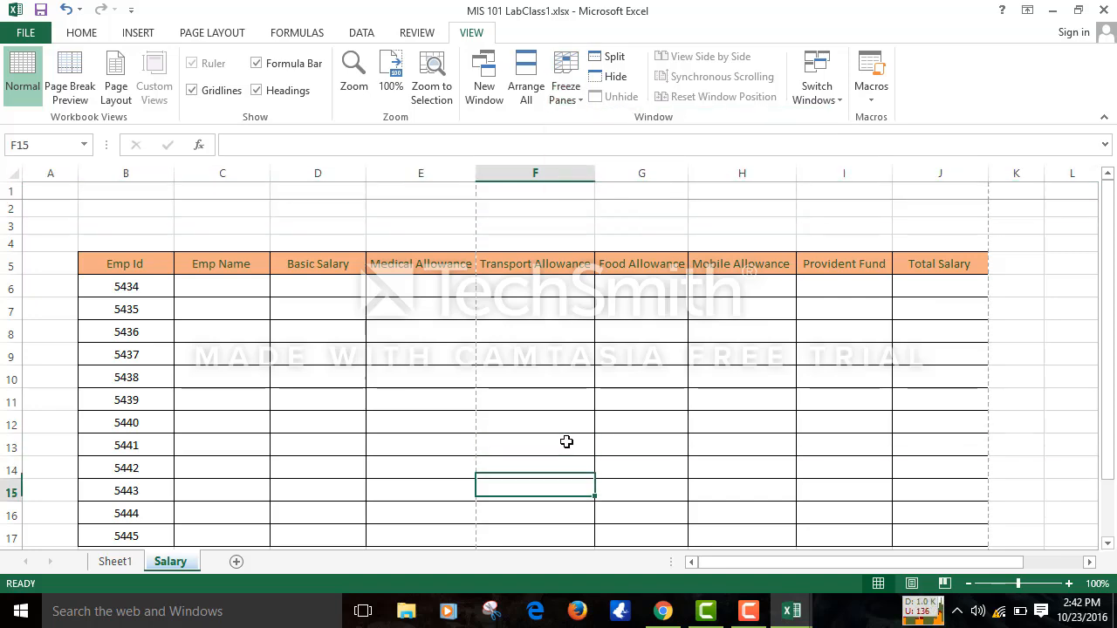
key(Up)
key(Up)
key(Up)
key(Up)
key(Up)
key(Up)
key(Up)
key(Up)
key(Up)
key(Up)
key(Up)
key(Up)
key(Up)
key(Up)
key(Up)
key(Up)
key(Up)
key(Up)
key(Up)
key(Up)
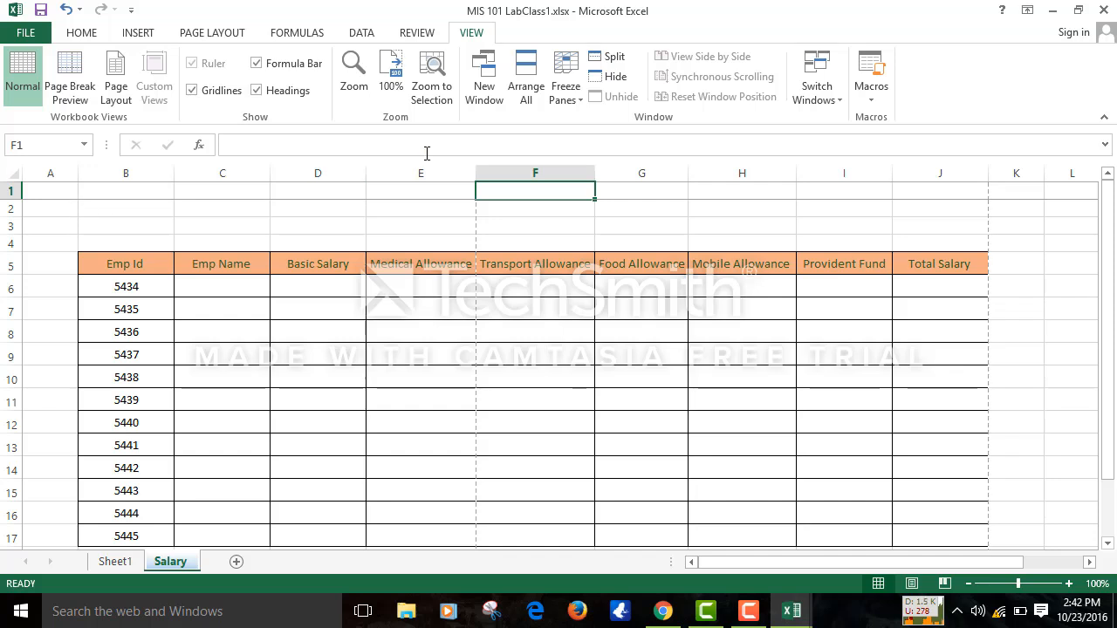
- Unfreeze all panes and select row 6
click(569, 84)
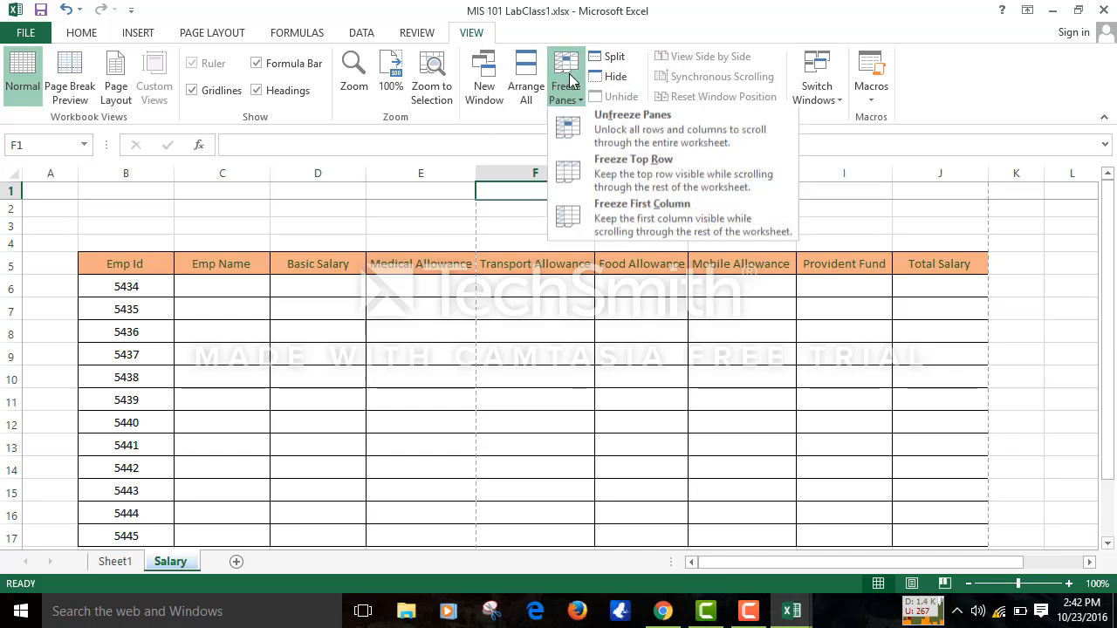
click(629, 129)
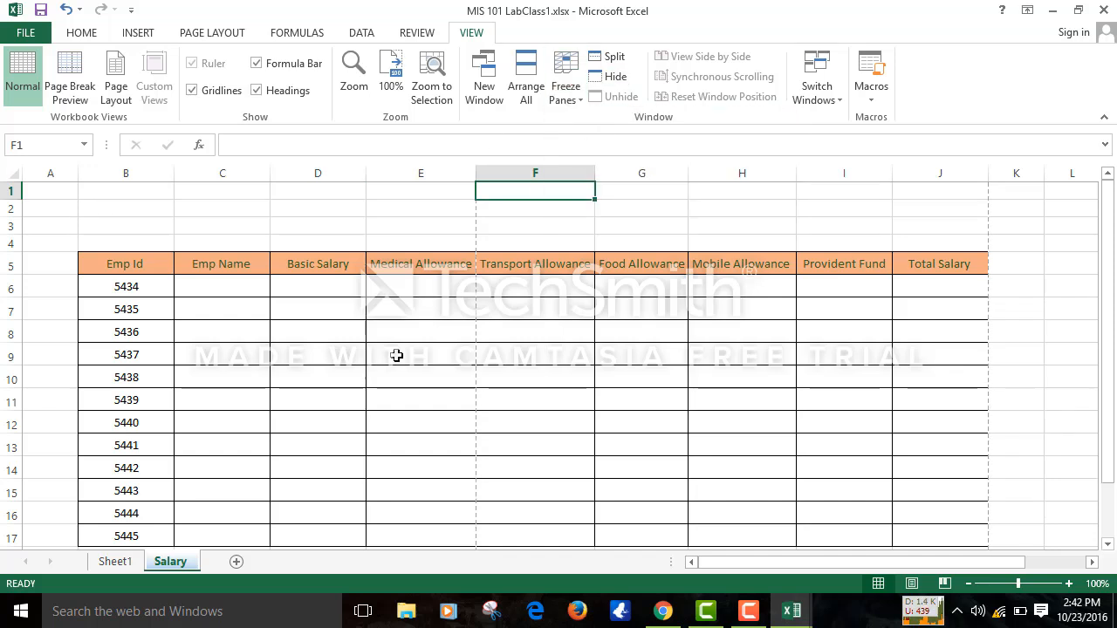
click(4, 287)
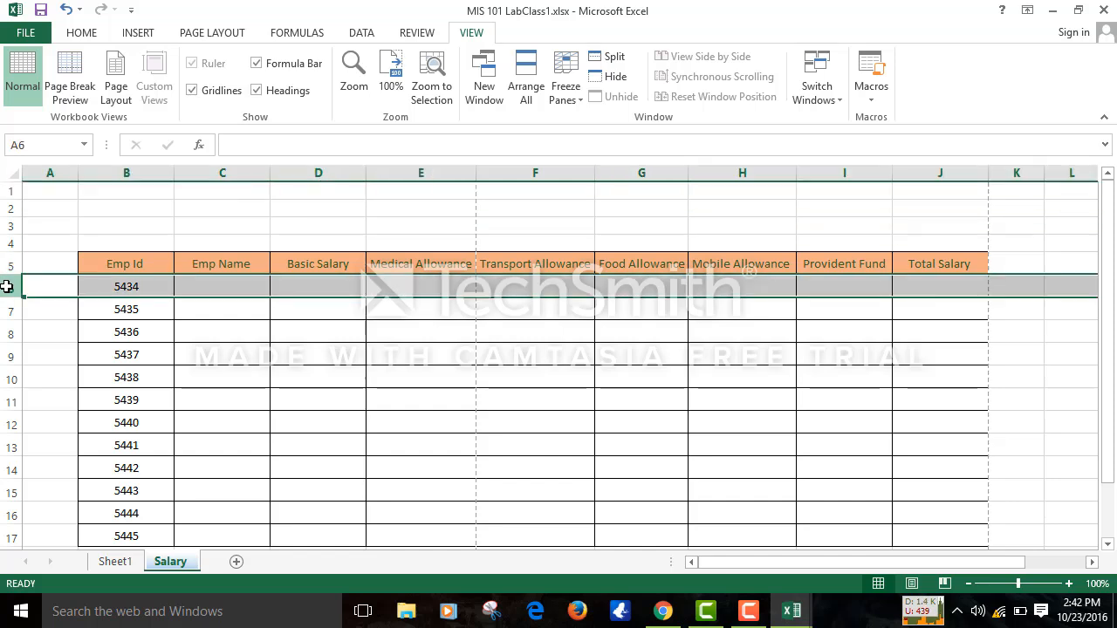
- Freeze panes at cell C4, locking rows 1–3 and columns A–B
click(567, 96)
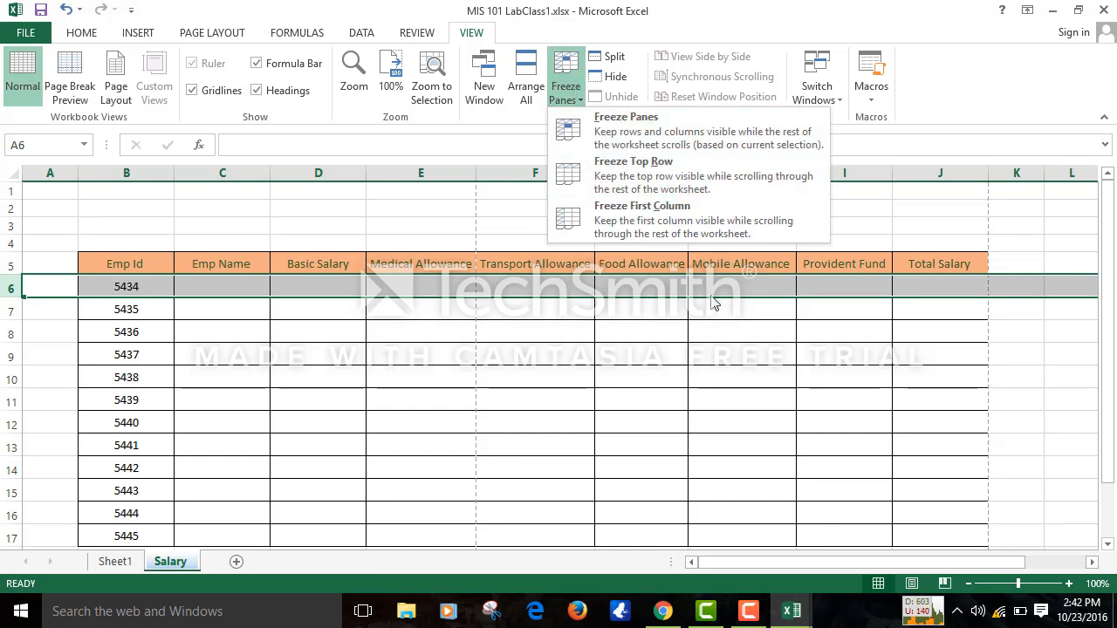
click(416, 374)
click(268, 249)
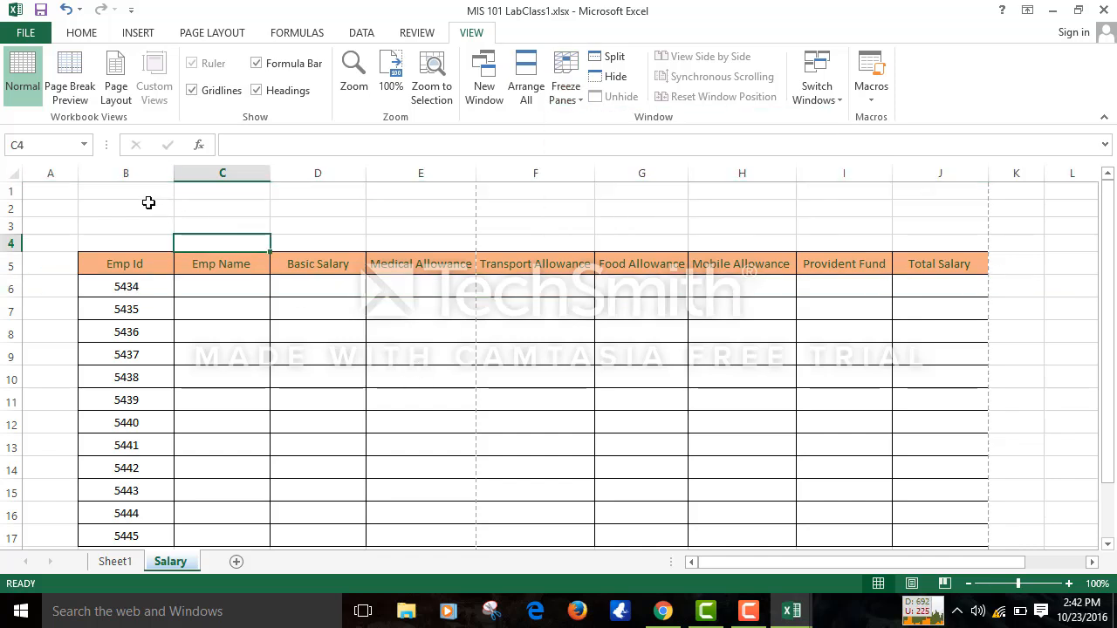
click(566, 85)
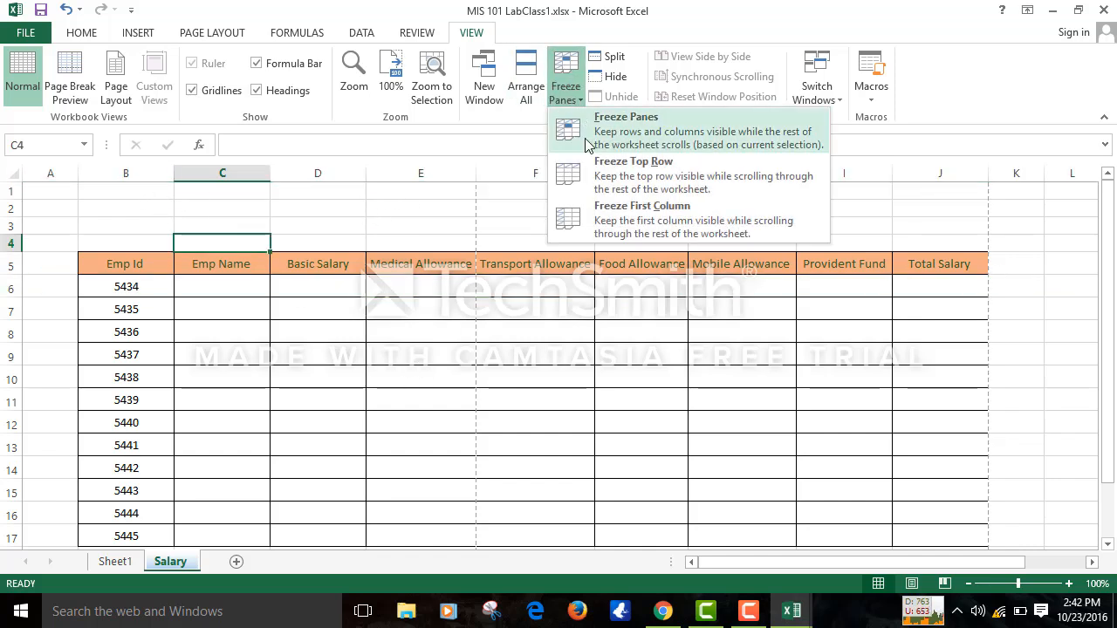
click(586, 150)
- Arrow down, up, left and right from C14 to verify the frozen rows and columns
click(270, 471)
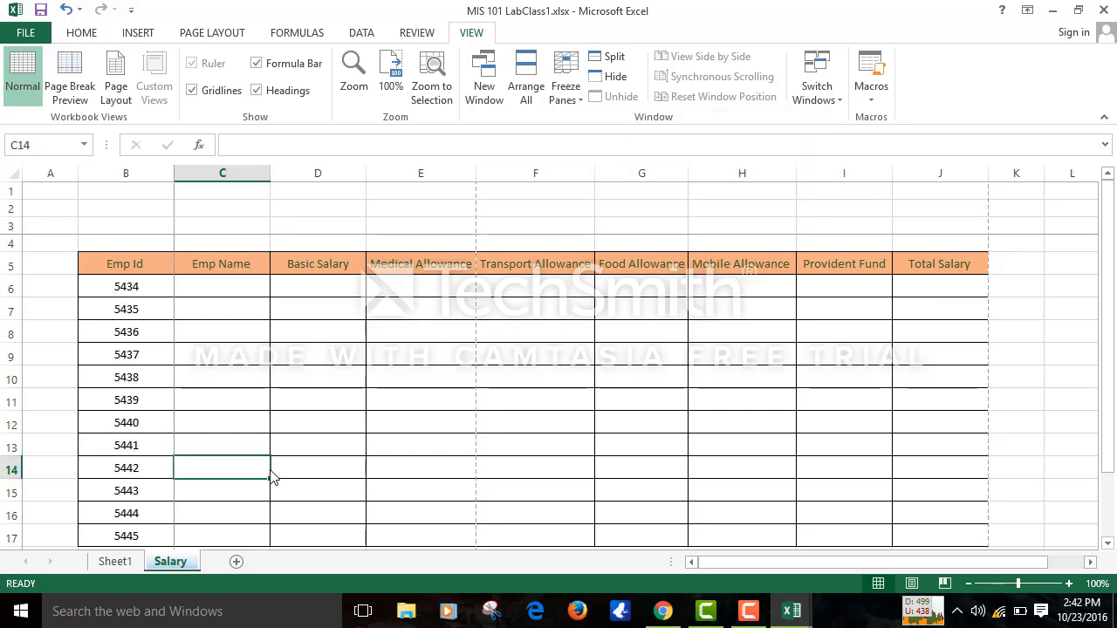
key(Down)
key(Down)
key(Down)
key(Down)
key(Down)
key(Down)
key(Down)
key(Down)
key(Down)
key(Down)
key(Down)
key(Down)
key(Down)
key(Down)
key(Down)
key(Down)
key(Down)
key(Down)
key(Down)
key(Down)
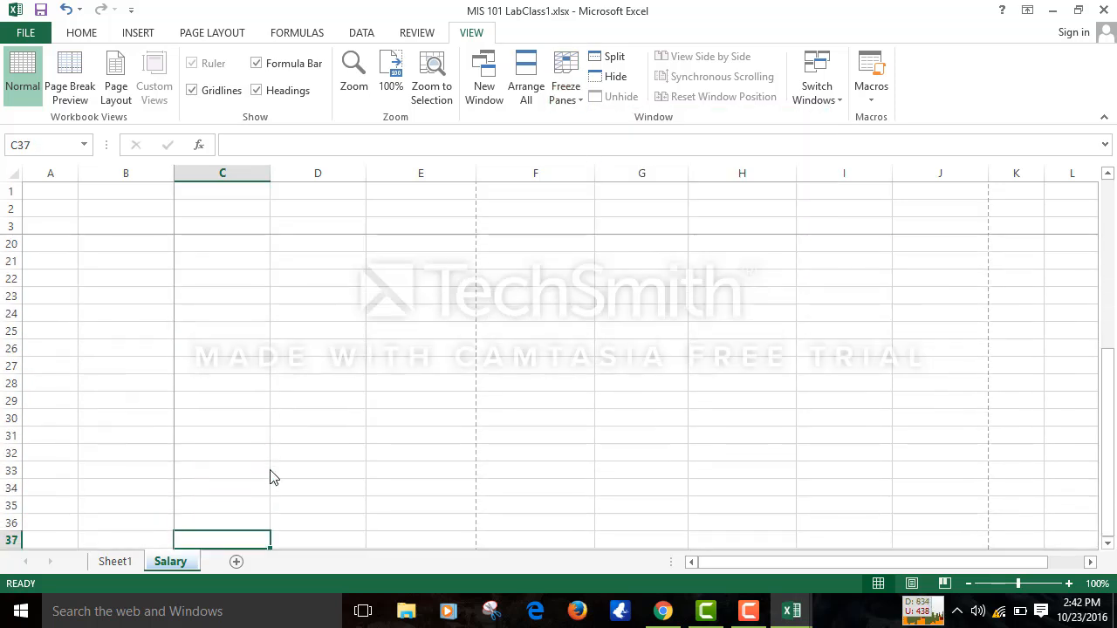
key(Left)
key(Left)
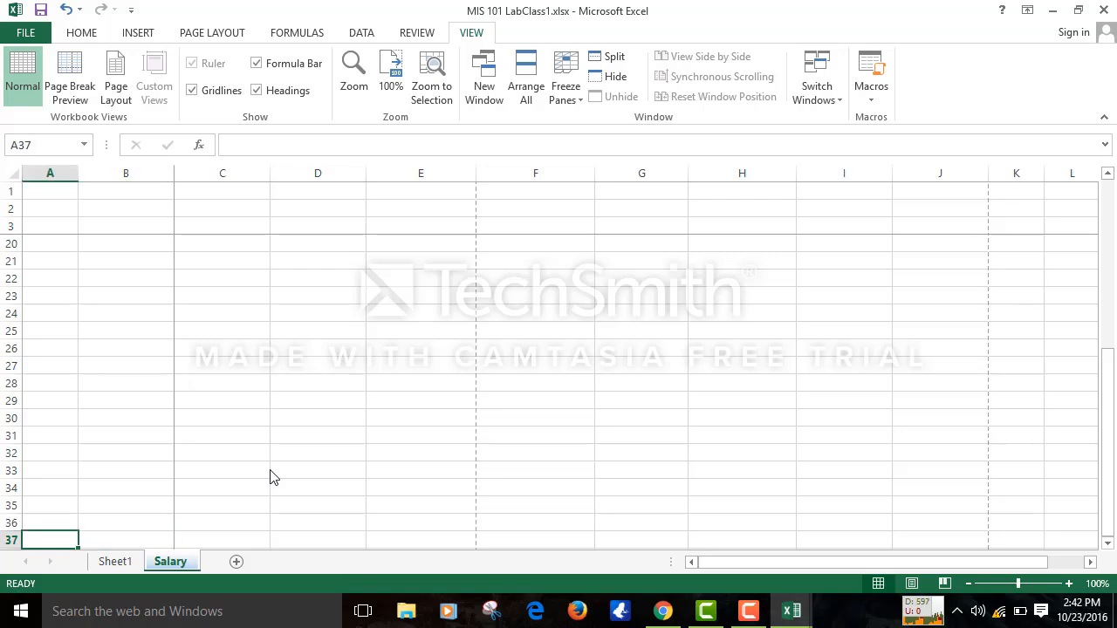
key(Up)
key(Up)
key(Up)
key(Up)
key(Up)
key(Up)
key(Up)
key(Up)
key(Up)
key(Up)
key(Up)
key(Up)
key(Up)
key(Up)
key(Up)
key(Up)
key(Up)
key(Up)
key(Up)
key(Up)
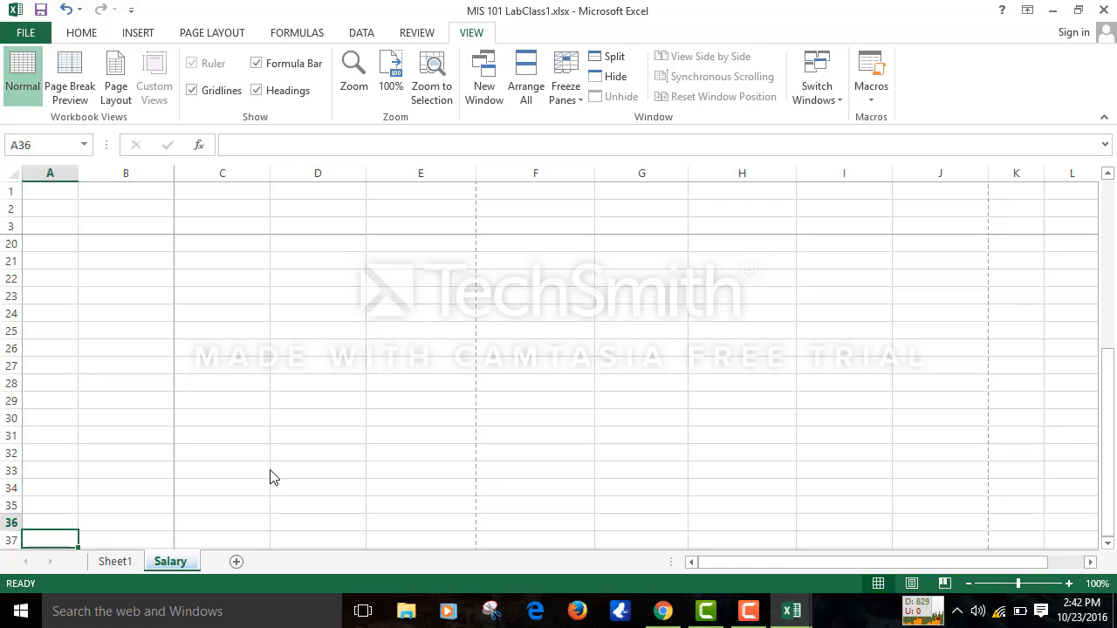
key(Down)
key(Down)
key(Down)
key(Down)
key(Down)
key(Down)
key(Down)
key(Down)
key(Down)
key(Down)
key(Down)
key(Down)
key(Down)
key(Down)
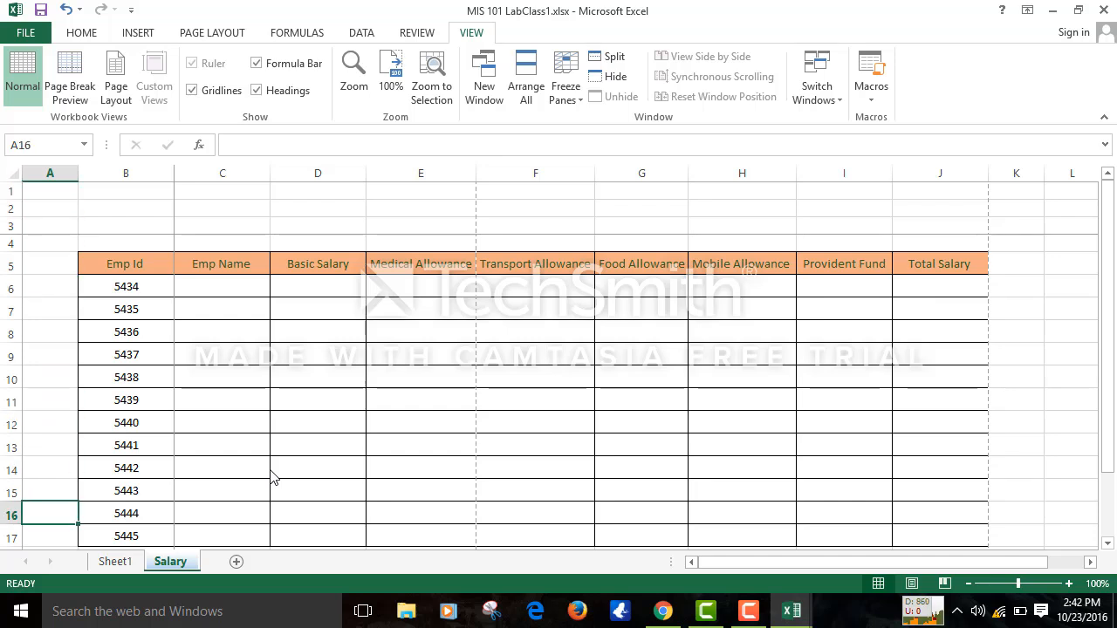
key(Right)
key(Right)
key(Right)
key(Right)
key(Right)
key(Right)
key(Right)
key(Right)
key(Right)
key(Right)
key(Right)
key(Right)
key(Right)
key(Right)
key(Right)
key(Right)
key(Right)
key(Right)
key(Right)
key(Right)
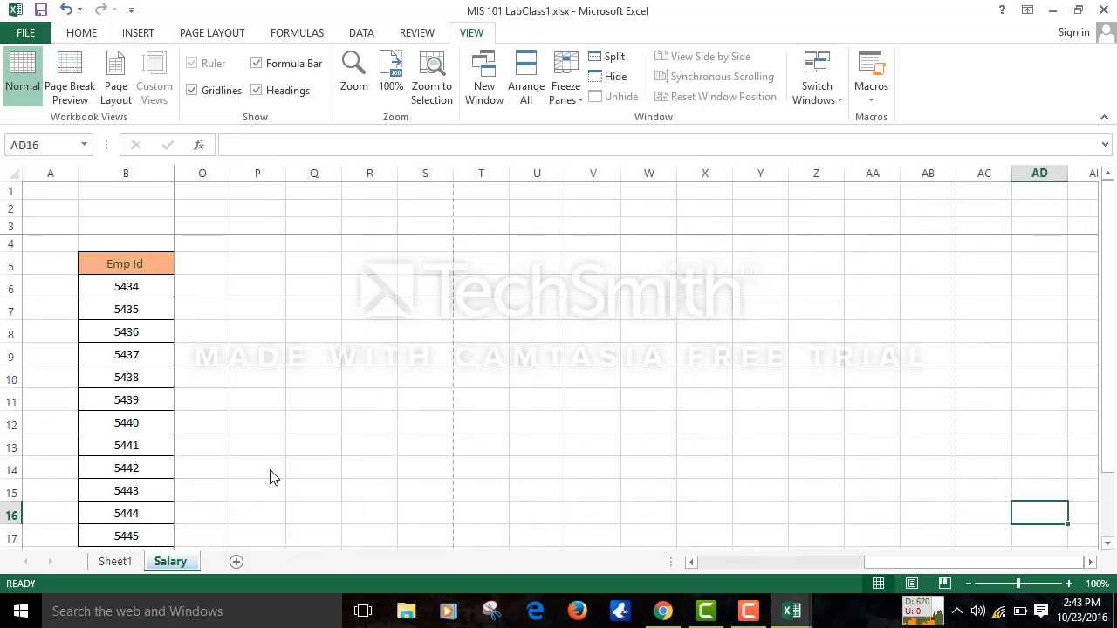
key(Left)
key(Left)
key(Left)
key(Left)
key(Left)
key(Left)
key(Left)
key(Left)
key(Left)
key(Left)
key(Left)
key(Left)
key(Left)
key(Left)
key(Left)
key(Left)
key(Left)
key(Left)
key(Left)
key(Left)
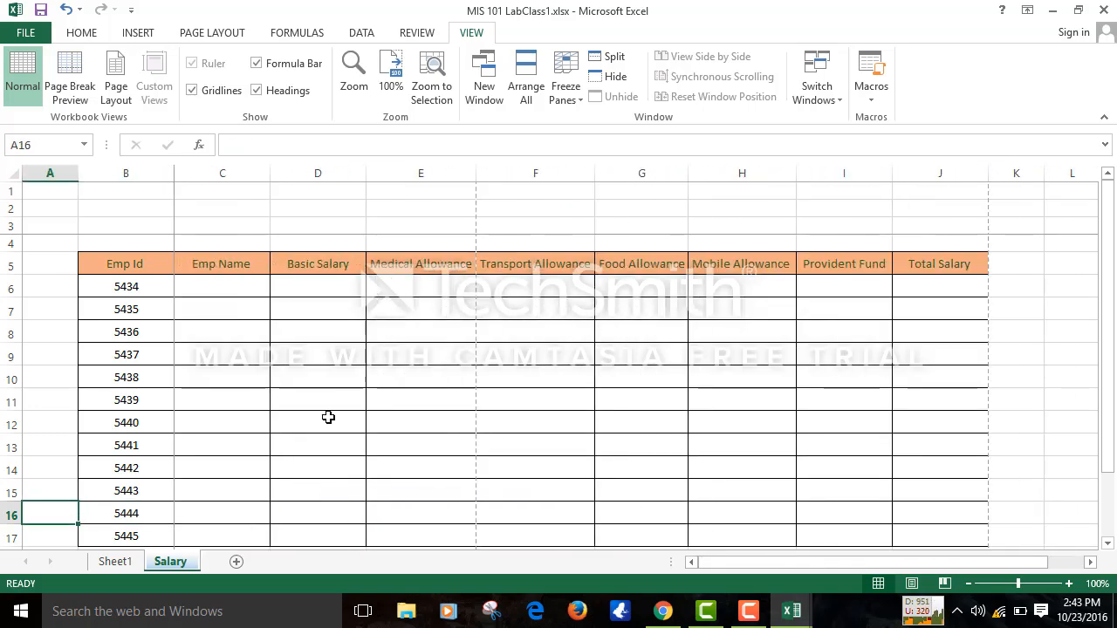
- Unfreeze the panes, then freeze everything above row 6 again
click(562, 82)
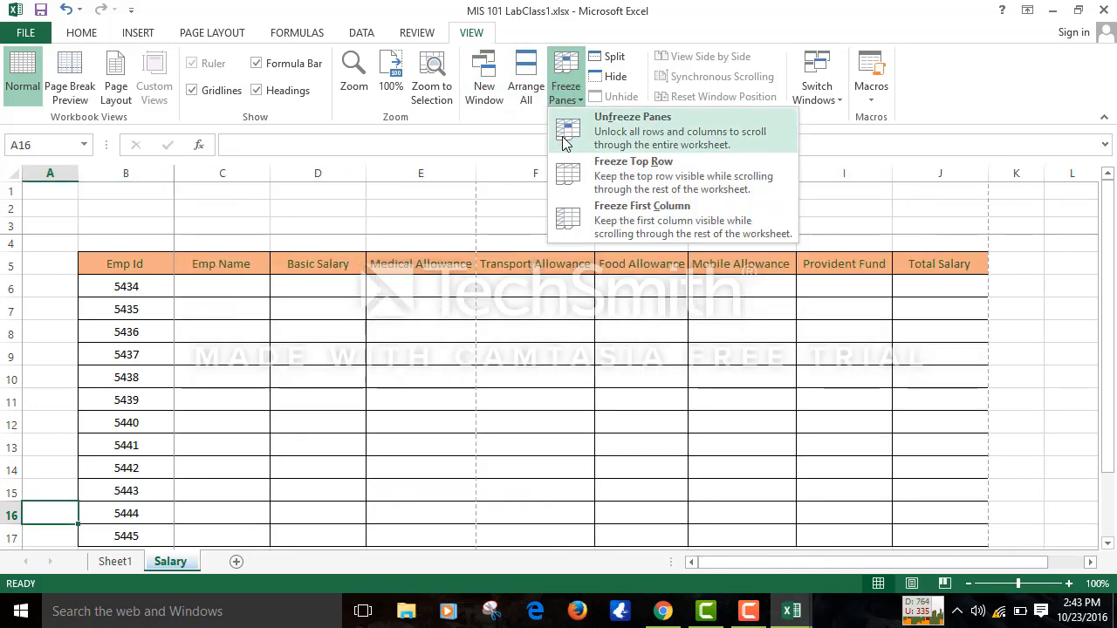
click(568, 117)
click(295, 499)
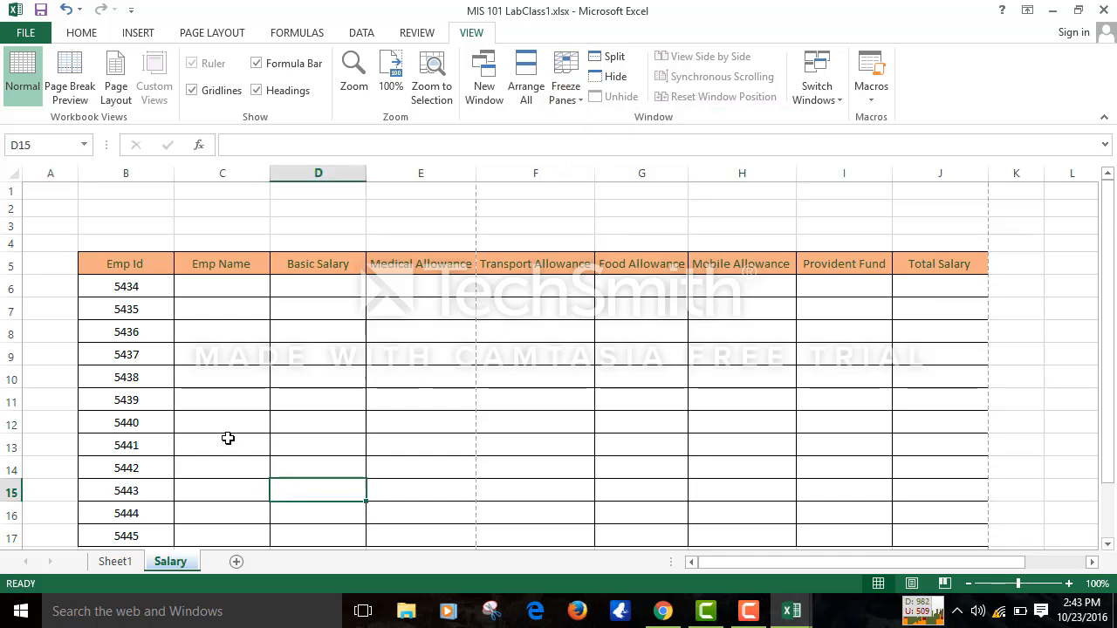
click(11, 286)
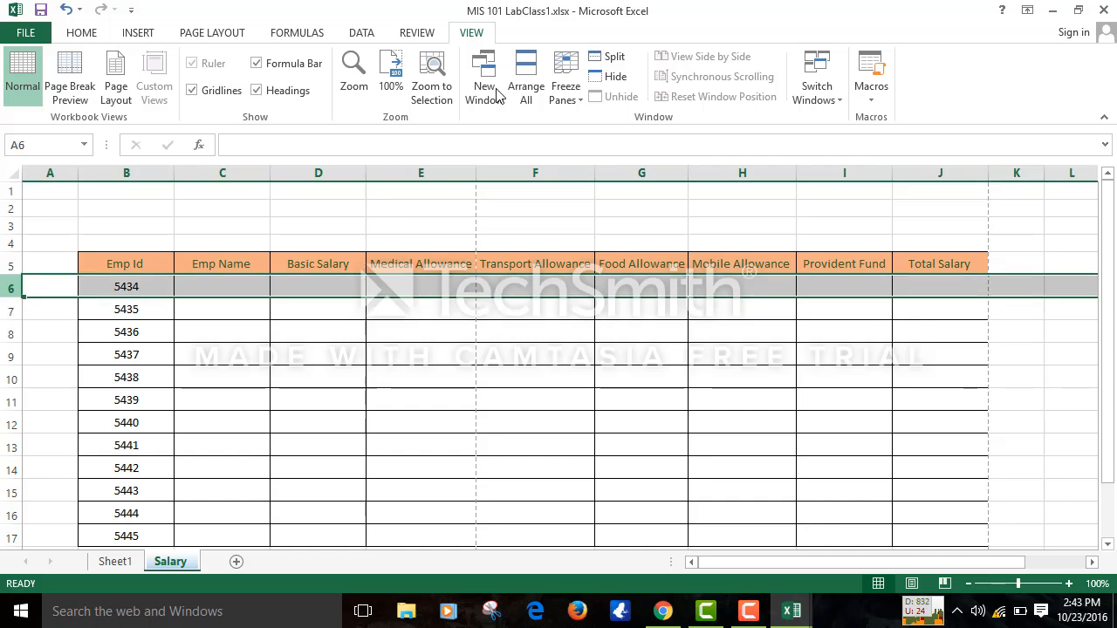
click(563, 83)
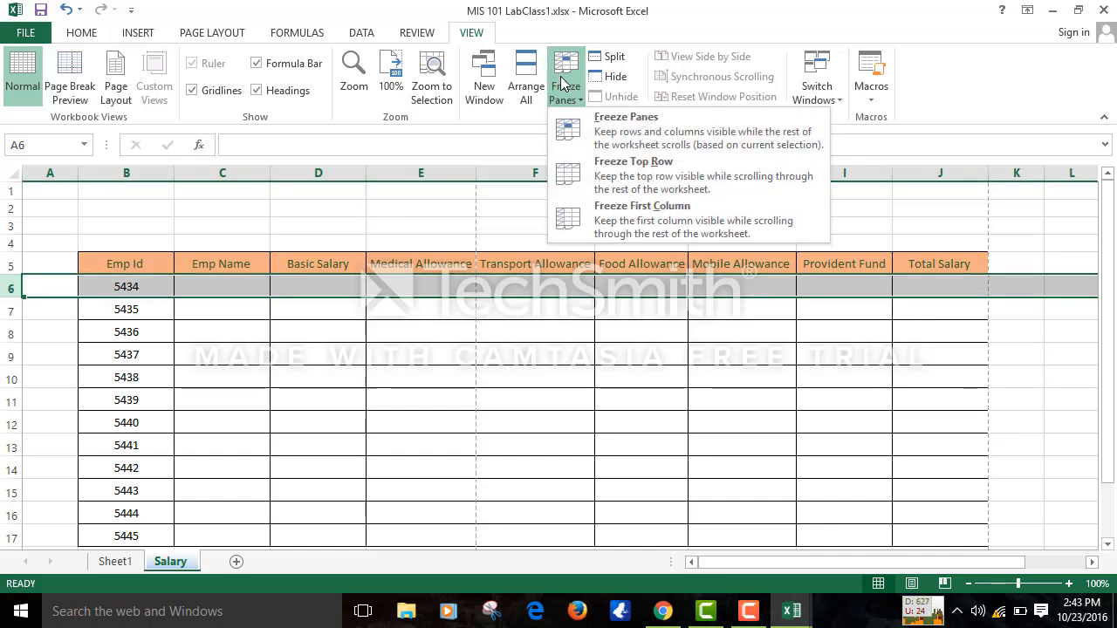
click(584, 141)
click(382, 469)
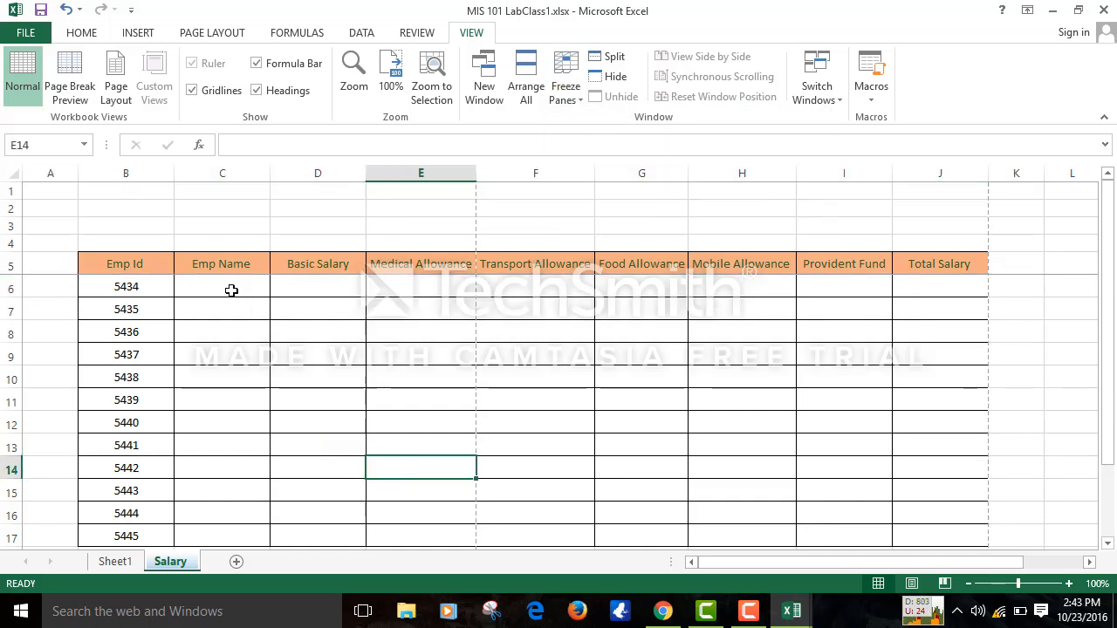
- Enter a test value 'ty' in C6, then clear it so C6 is empty
click(231, 291)
text(t)
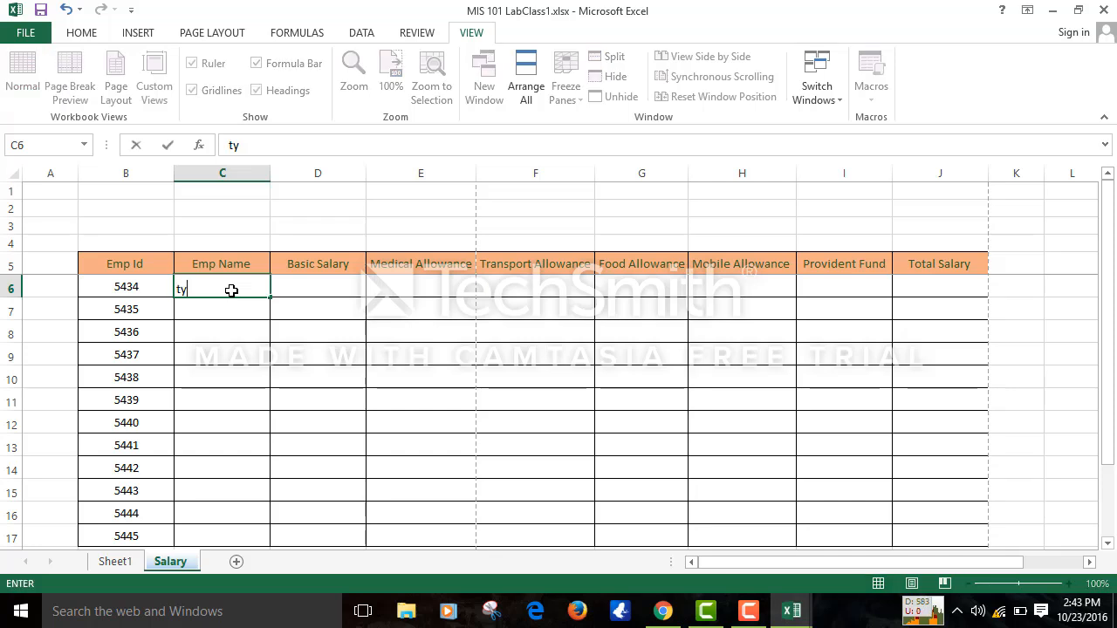
text(y)
key(Return)
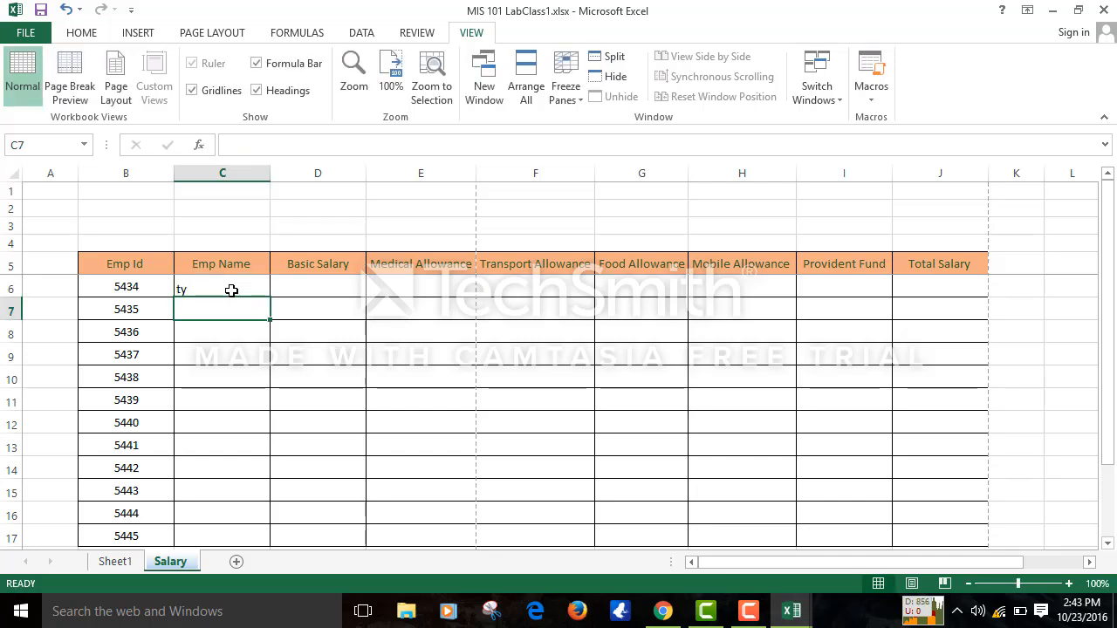
click(231, 291)
key(BackSpace)
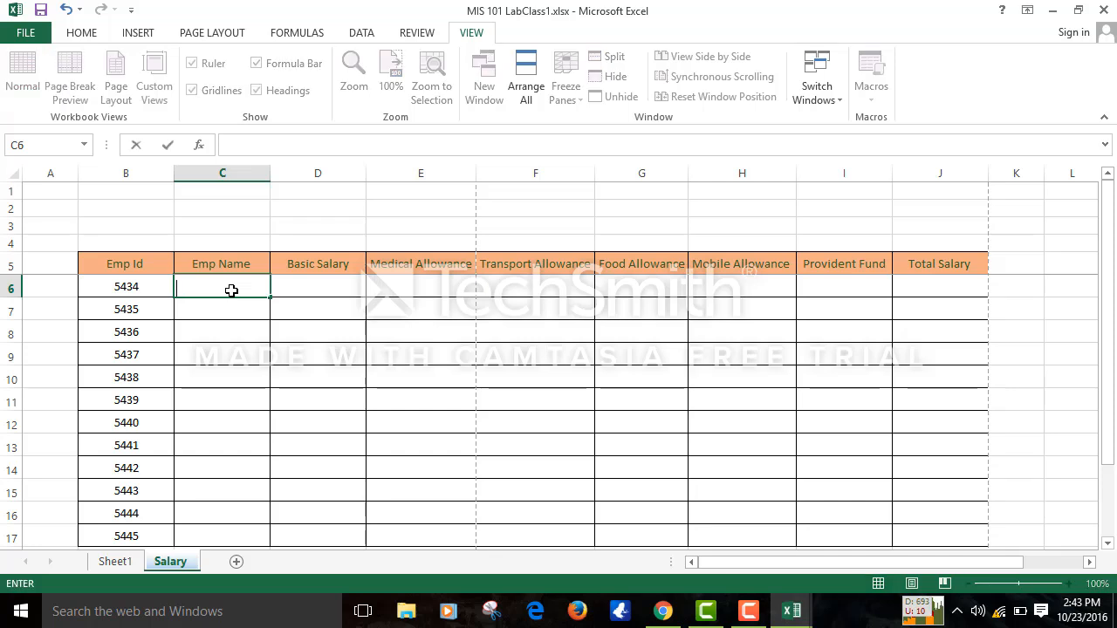
click(232, 258)
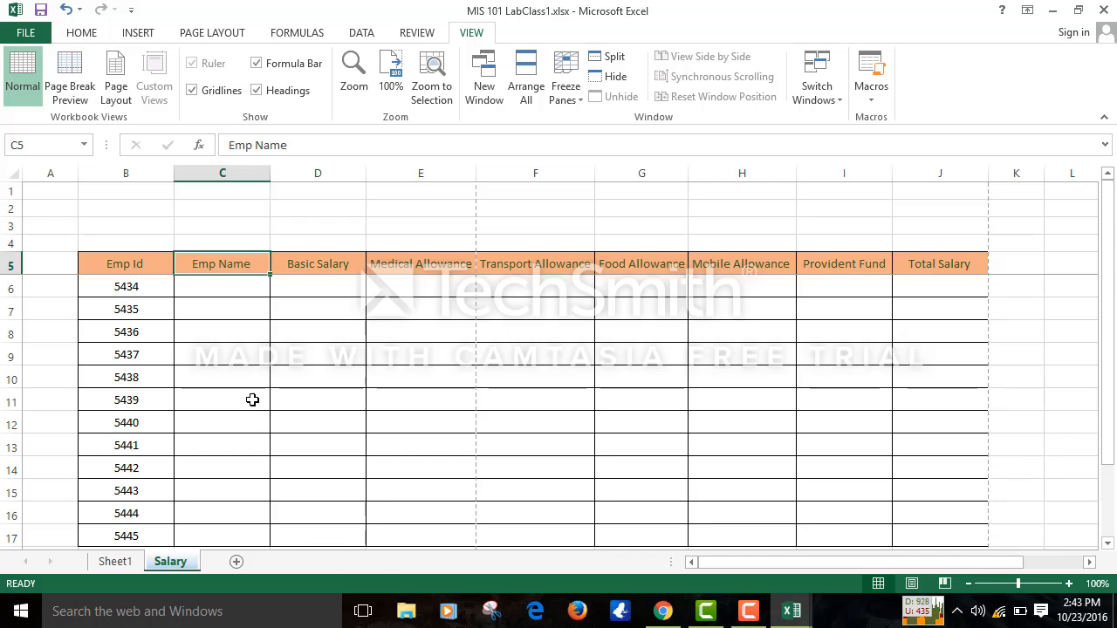
- Show the HOME ribbon, glance at INSERT, then return to HOME with cell C7 selected
click(82, 35)
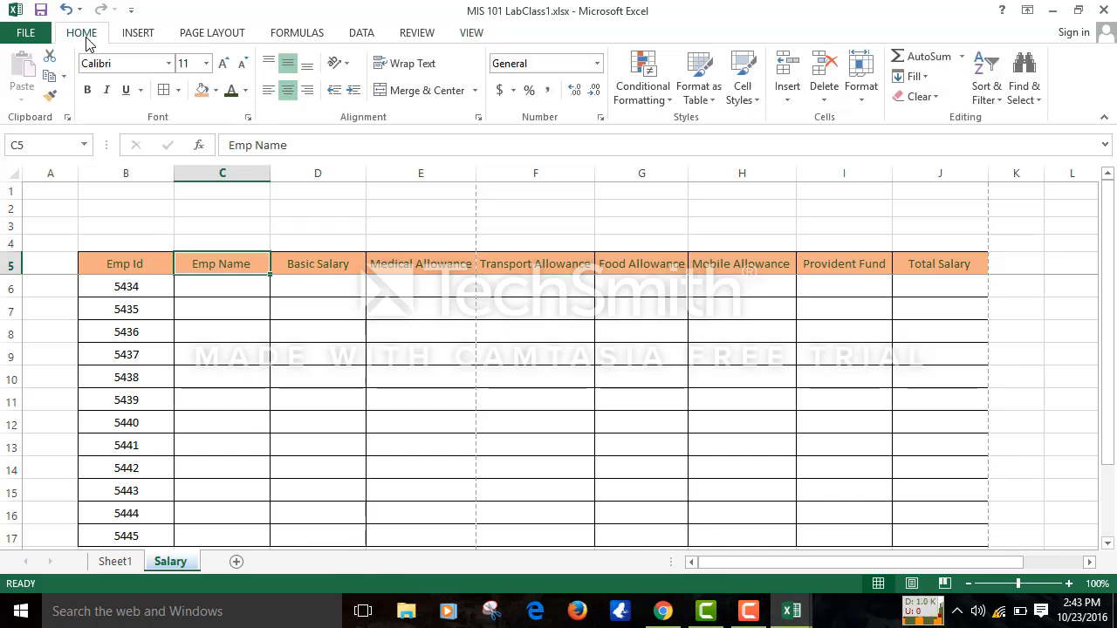
click(623, 284)
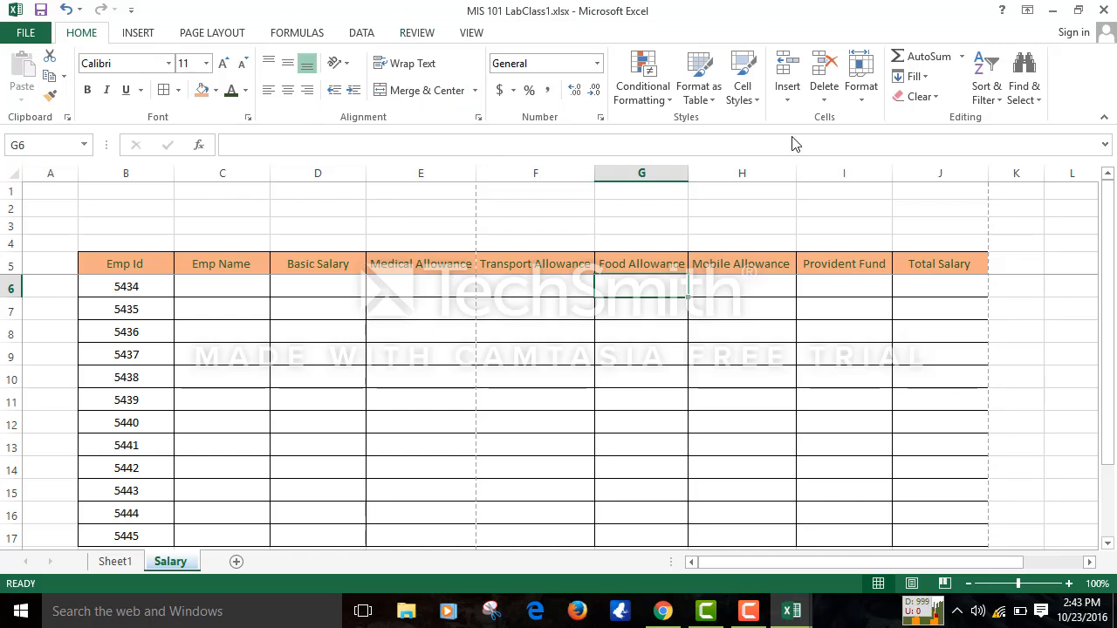
click(125, 31)
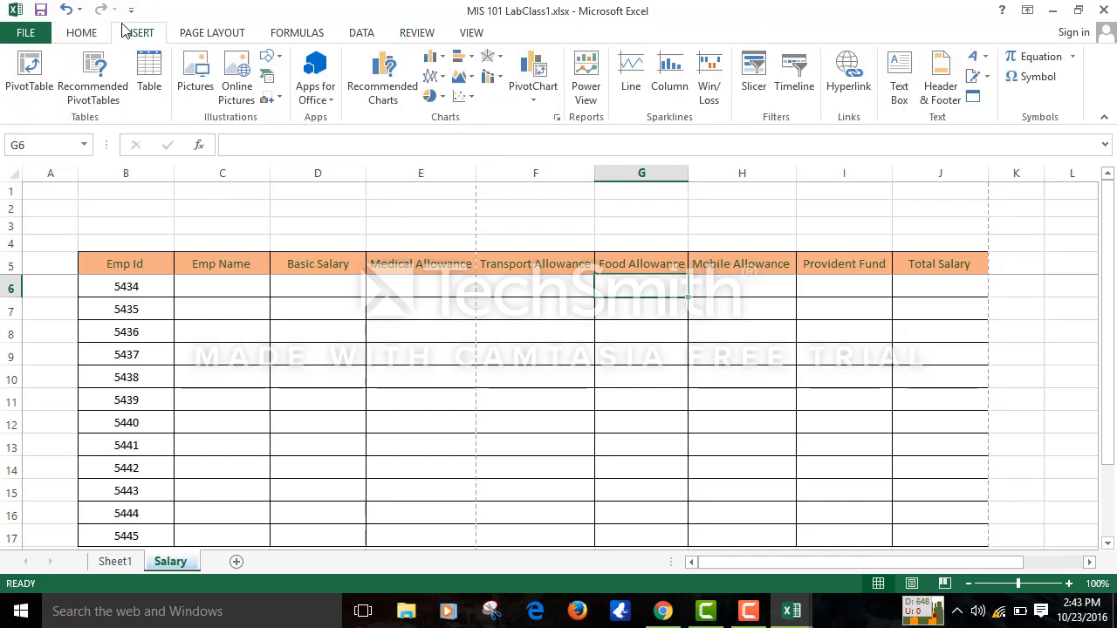
click(78, 37)
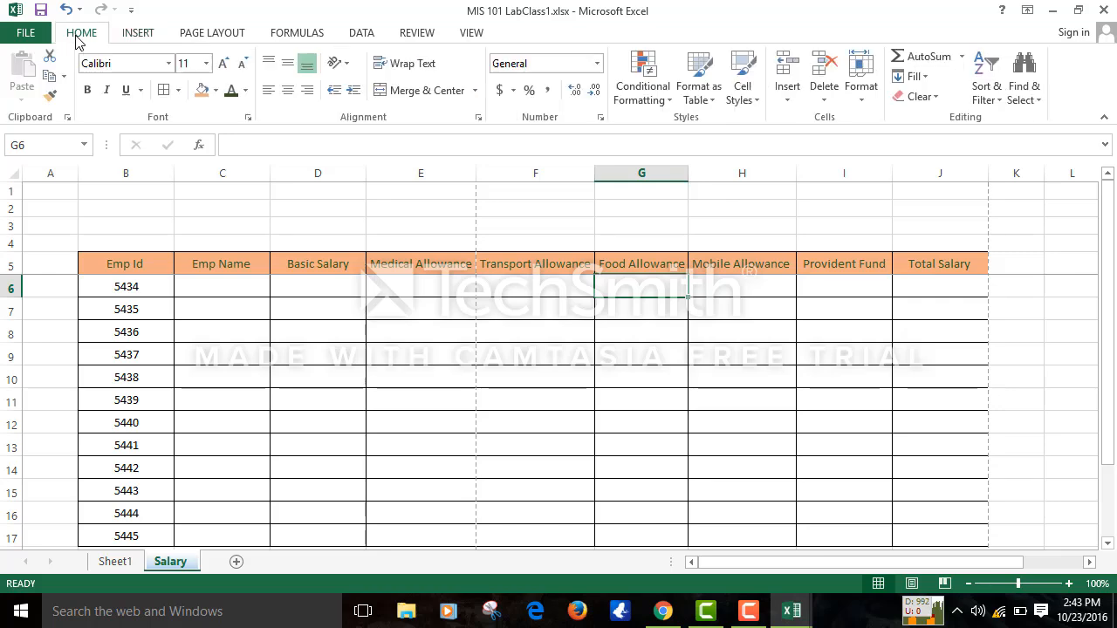
click(257, 312)
- Copy the F28:J36 number block on Sheet1 and pick F5 on the new Sheet3
click(114, 561)
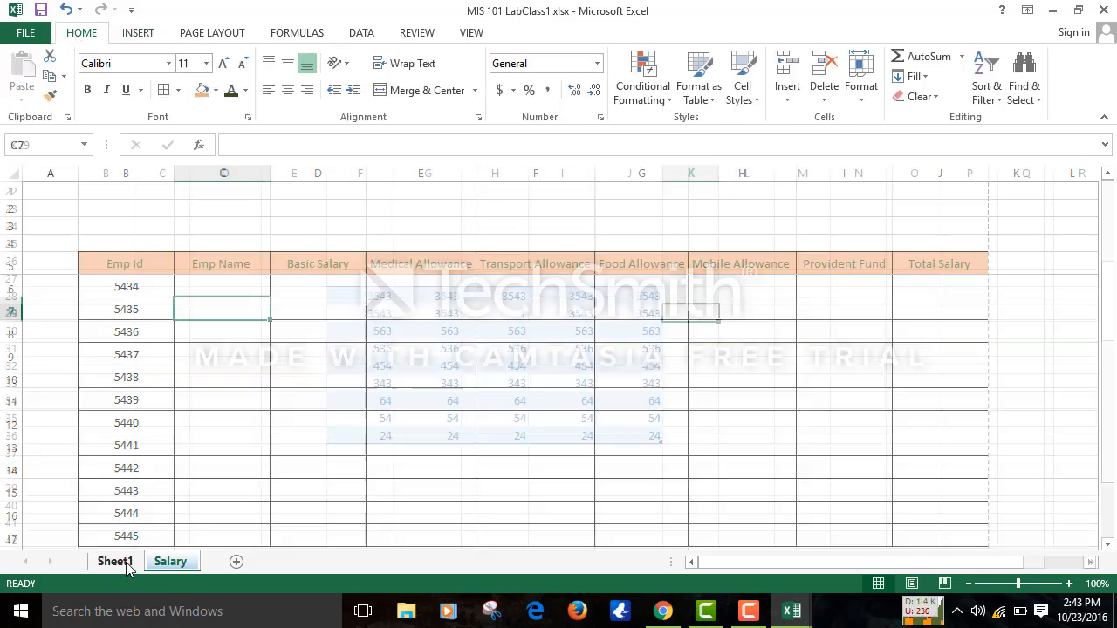
click(442, 294)
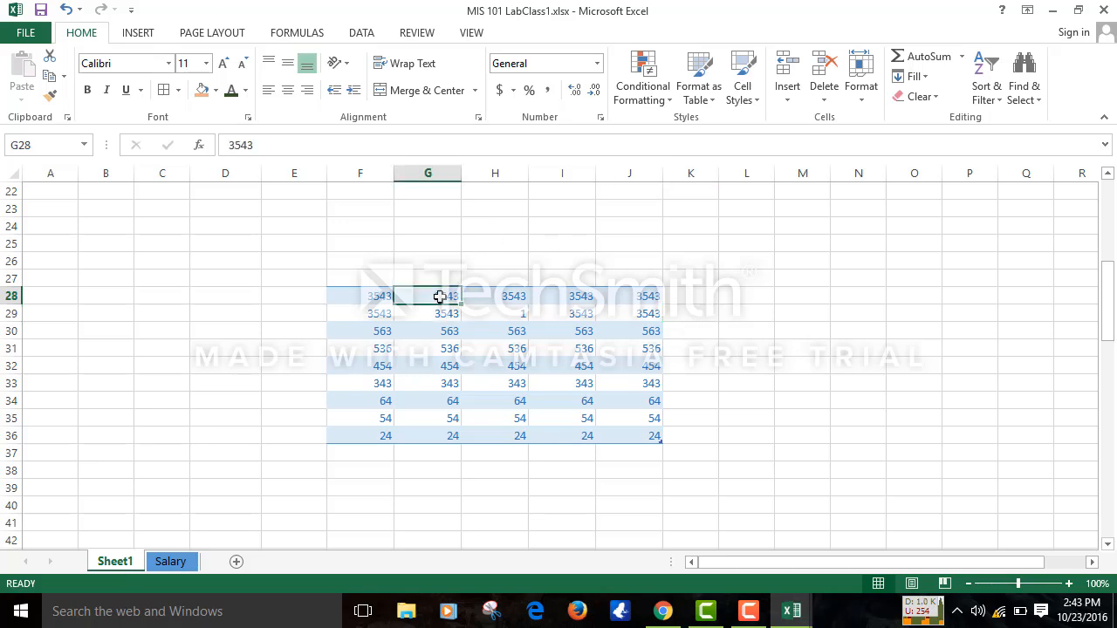
drag(369, 294, 646, 436)
right_click(645, 436)
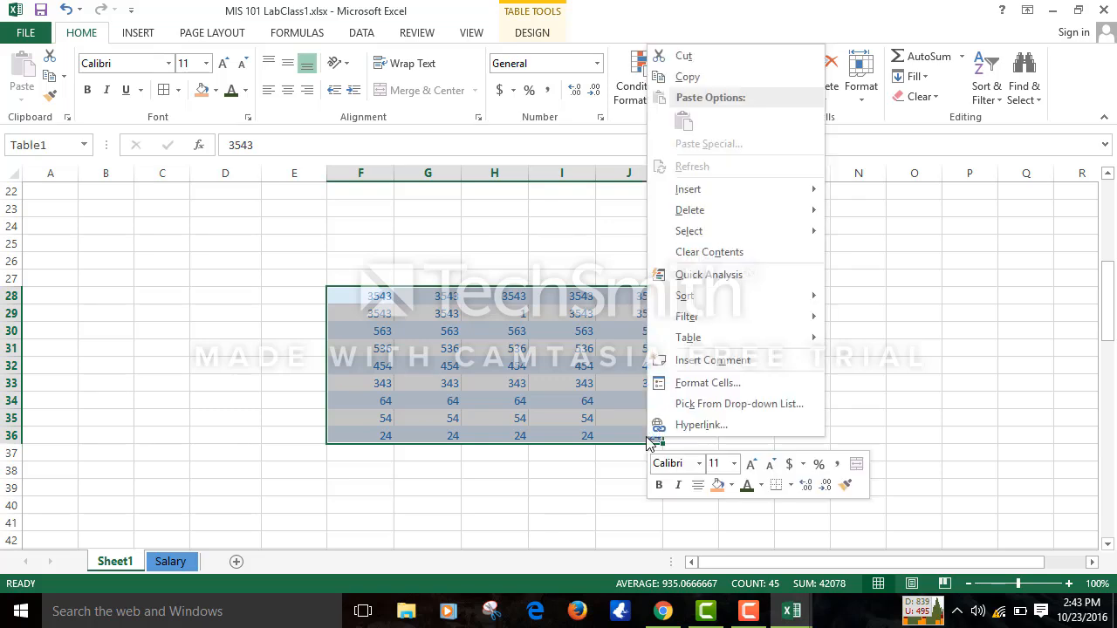
mouse_move(706, 222)
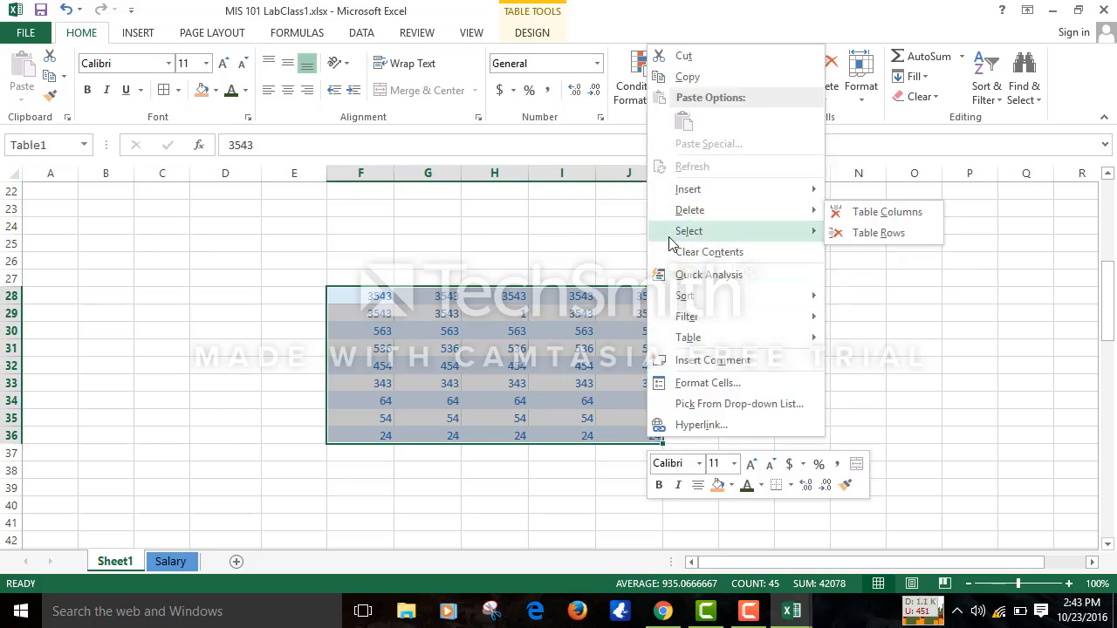
key(Escape)
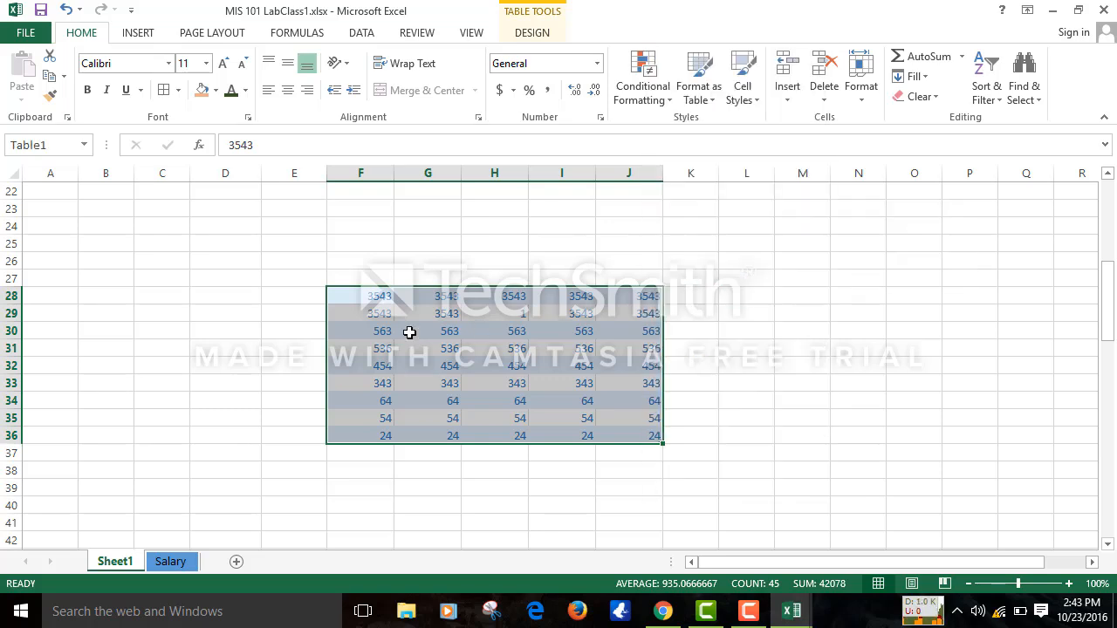
key(ctrl+c)
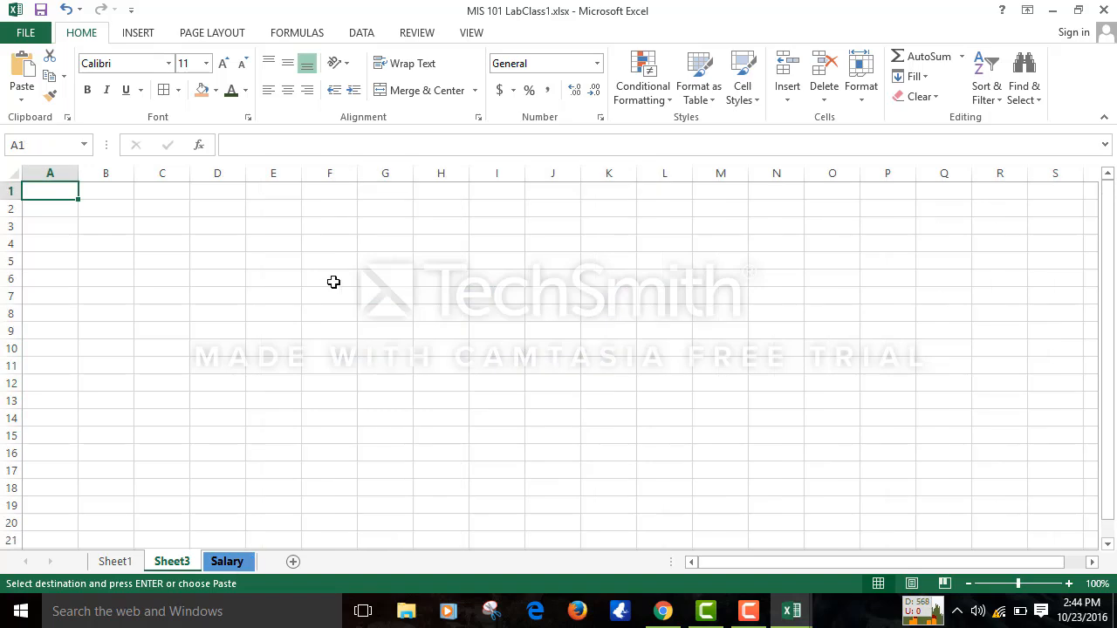
click(348, 255)
- Paste the copied numbers at F5 on Sheet3 and compare with Sheet1 and Salary
key(ctrl+v)
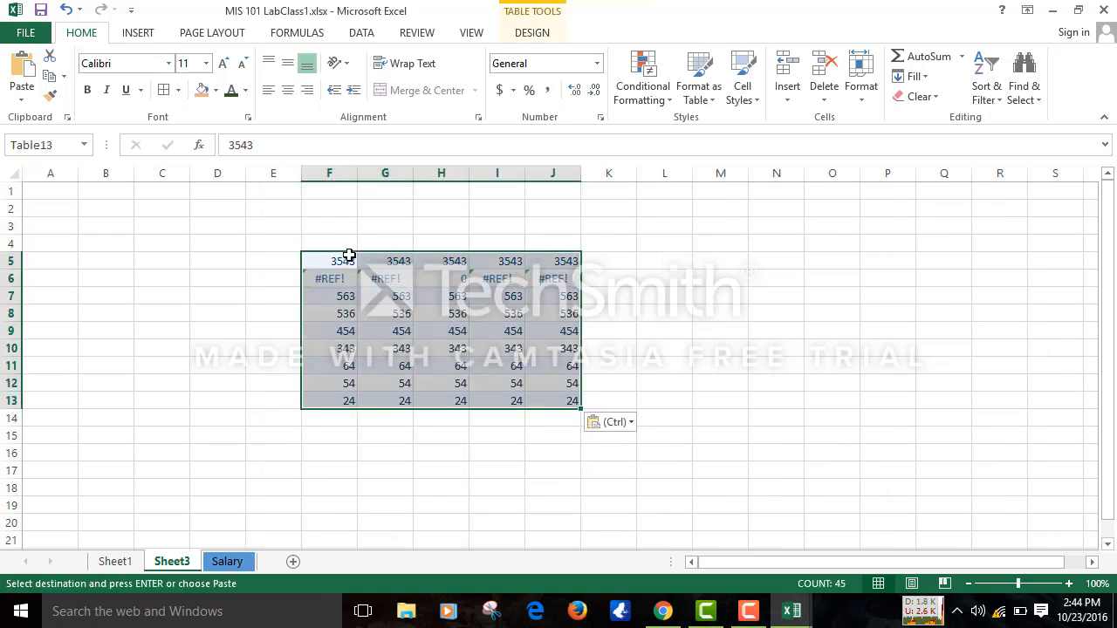
click(116, 570)
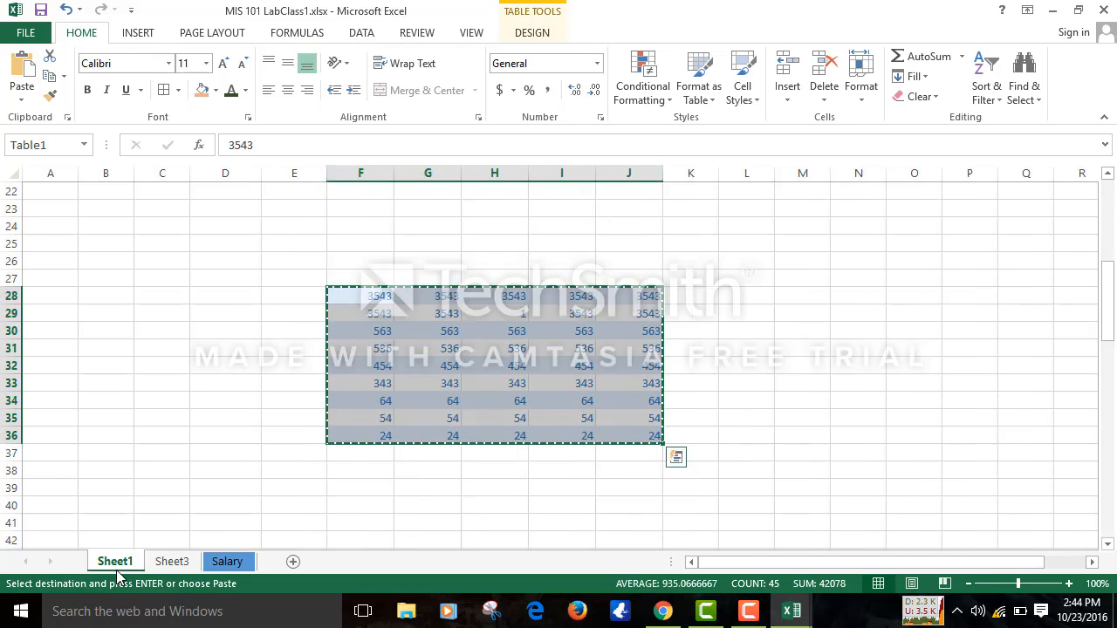
click(226, 562)
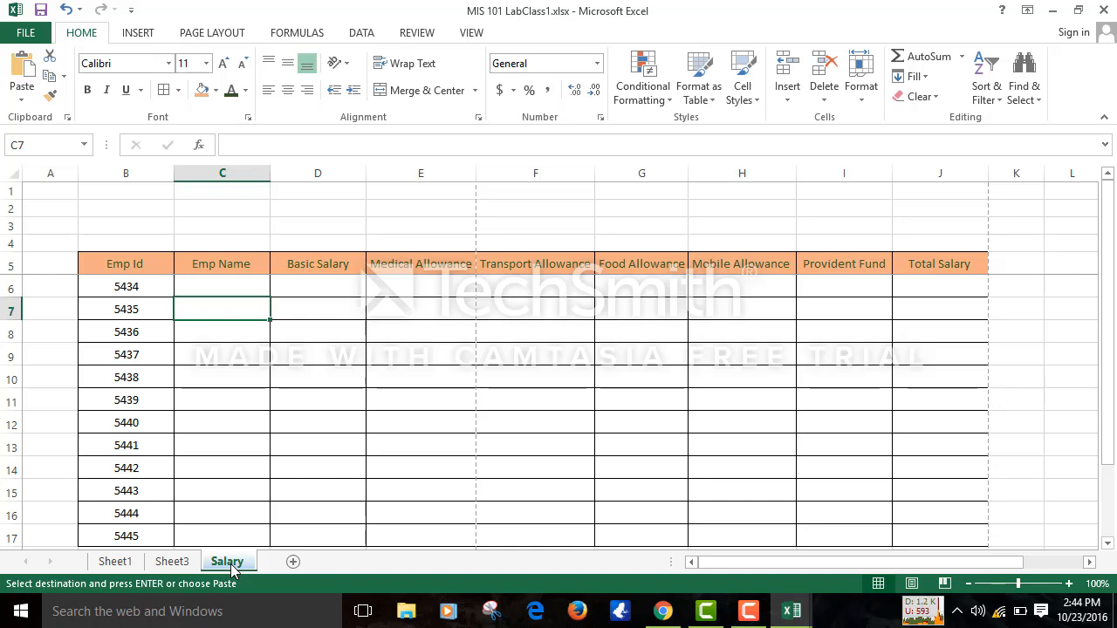
click(174, 562)
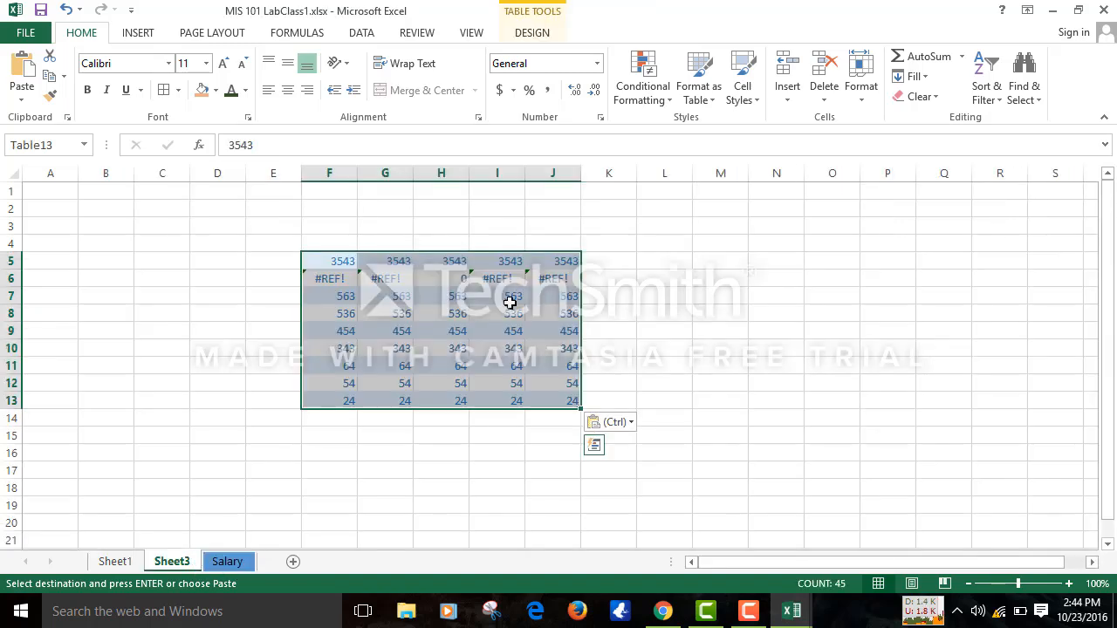
- Inspect the #REF! errors in F6:J6, then delete row 6
click(324, 277)
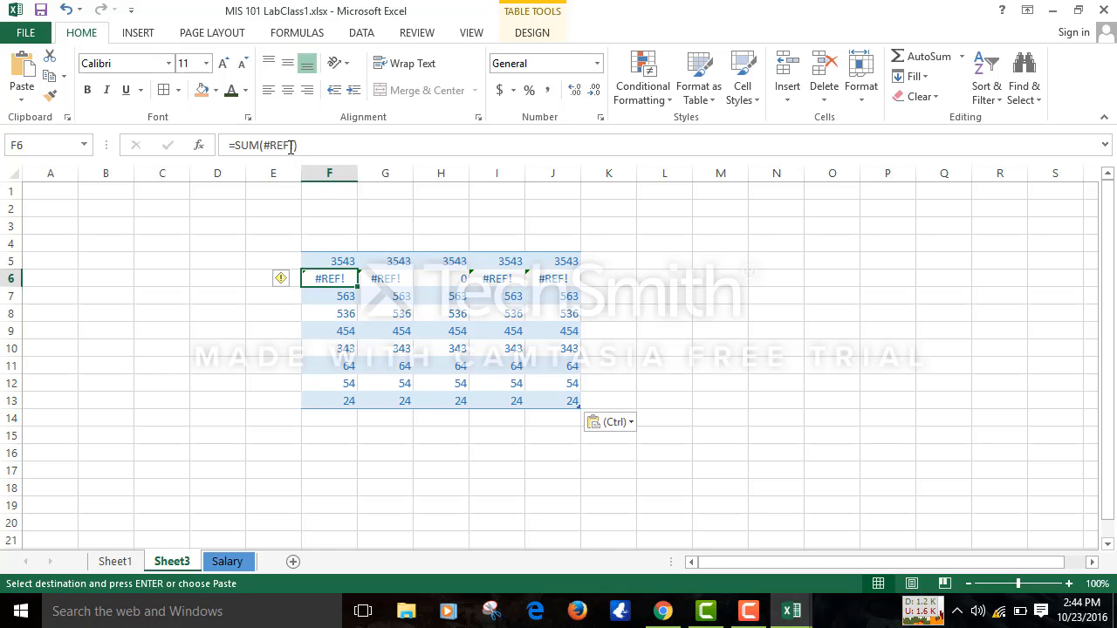
click(399, 278)
click(456, 283)
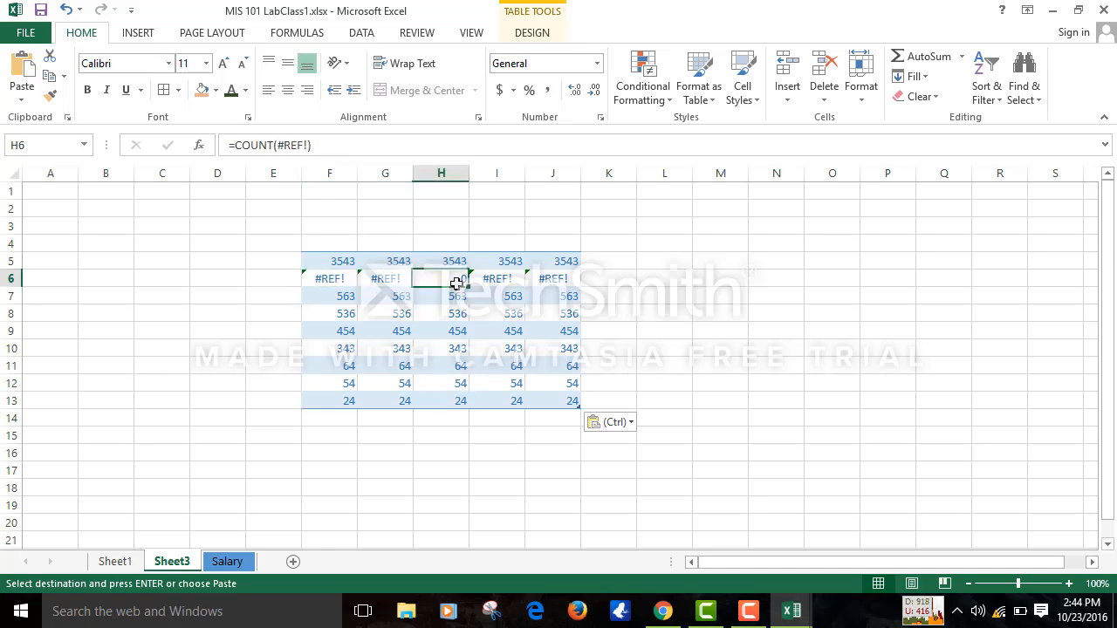
click(504, 289)
click(566, 280)
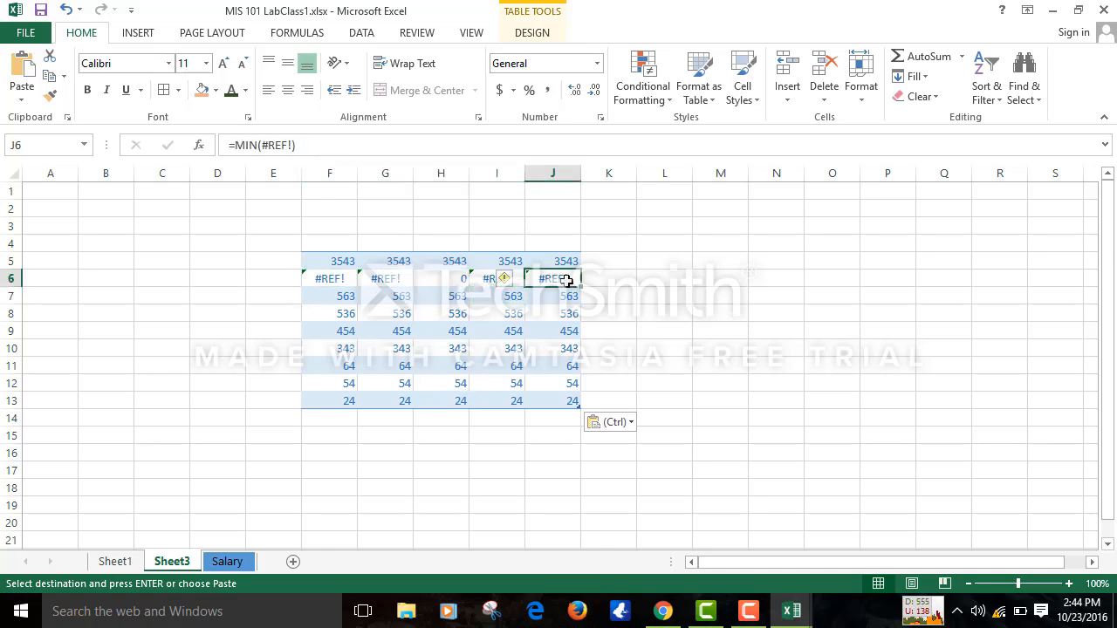
click(6, 277)
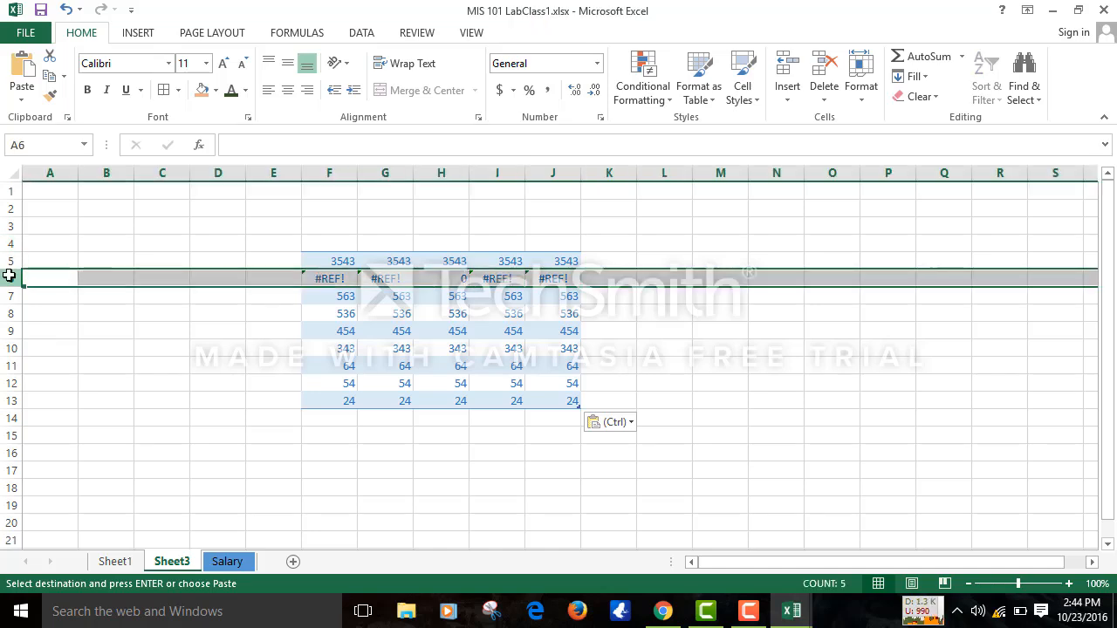
right_click(5, 278)
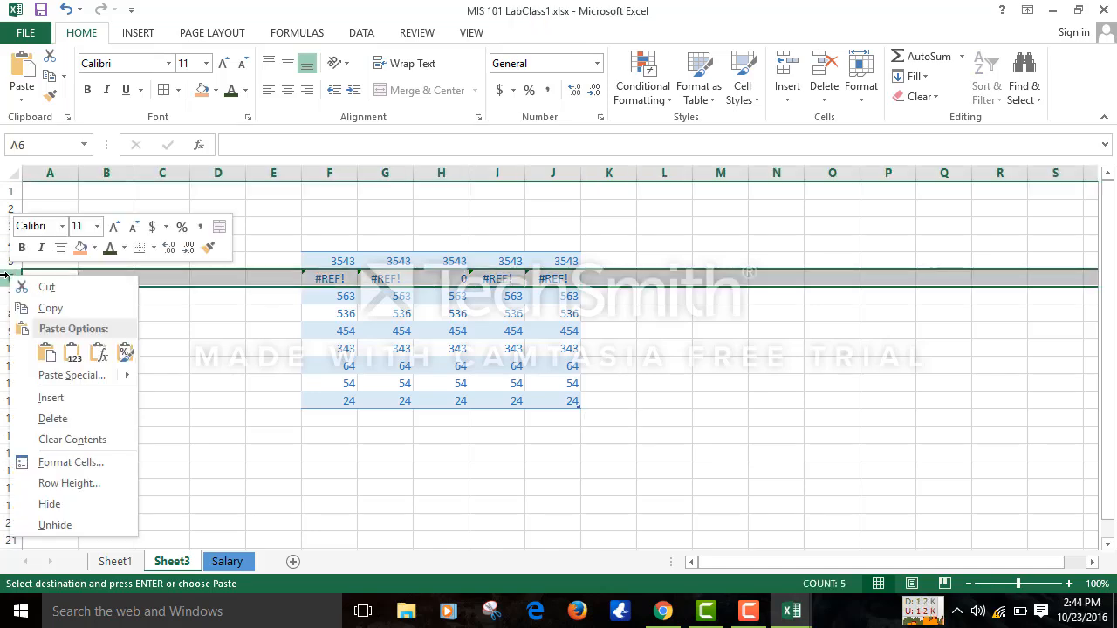
click(51, 420)
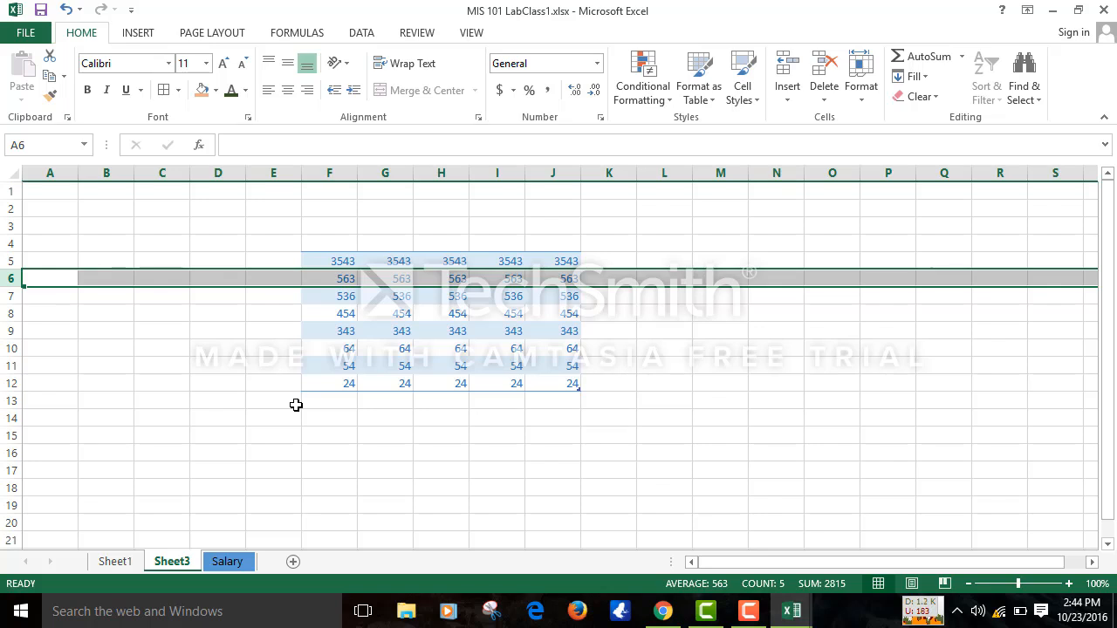
- Return to Sheet3 and select the cleaned F5:J12 number block
click(115, 561)
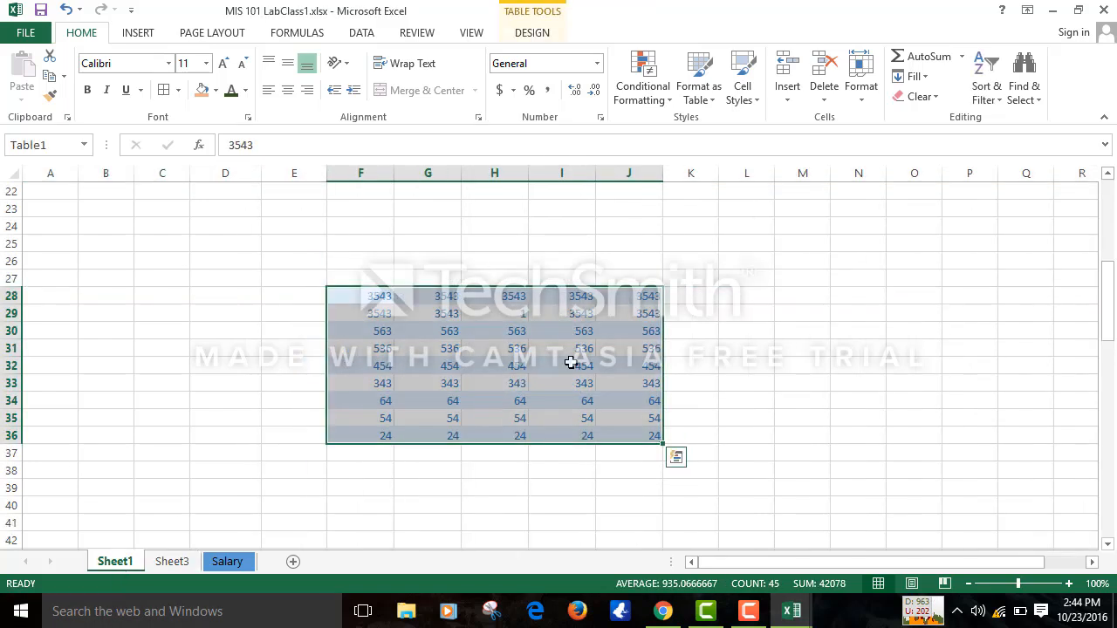
click(162, 563)
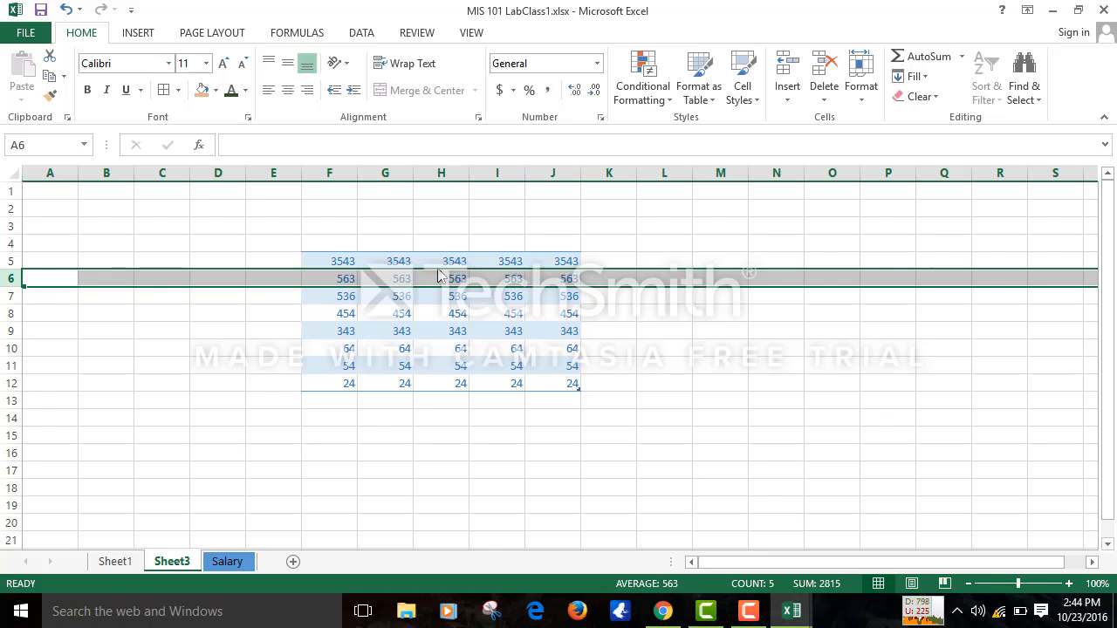
click(96, 375)
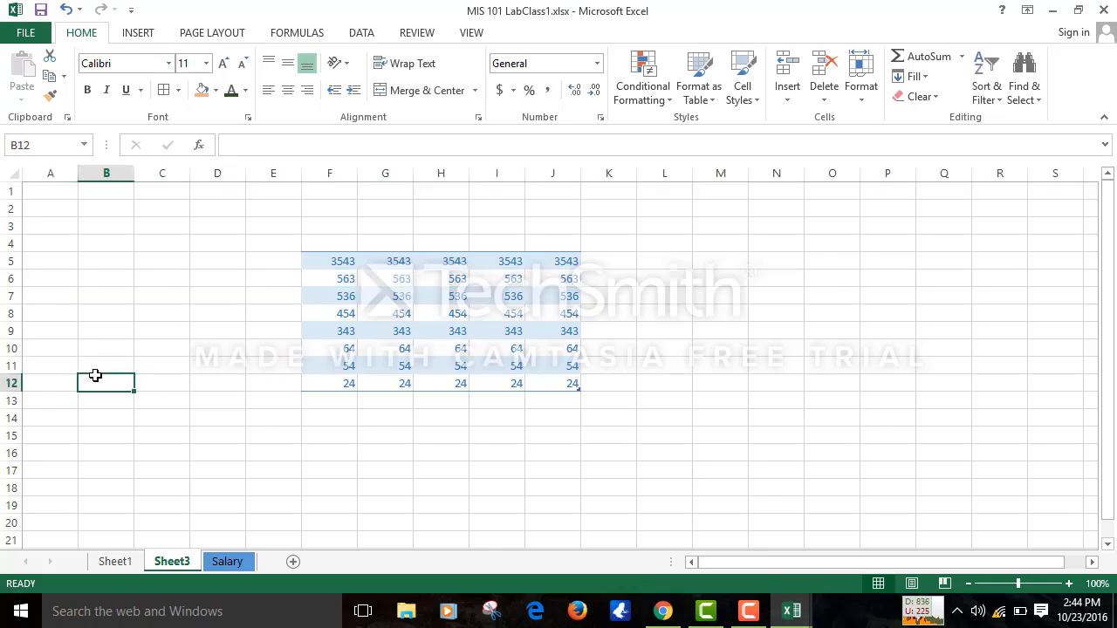
click(352, 264)
key(Down)
key(Down)
key(Down)
key(Down)
key(Down)
key(Down)
key(Down)
key(Down)
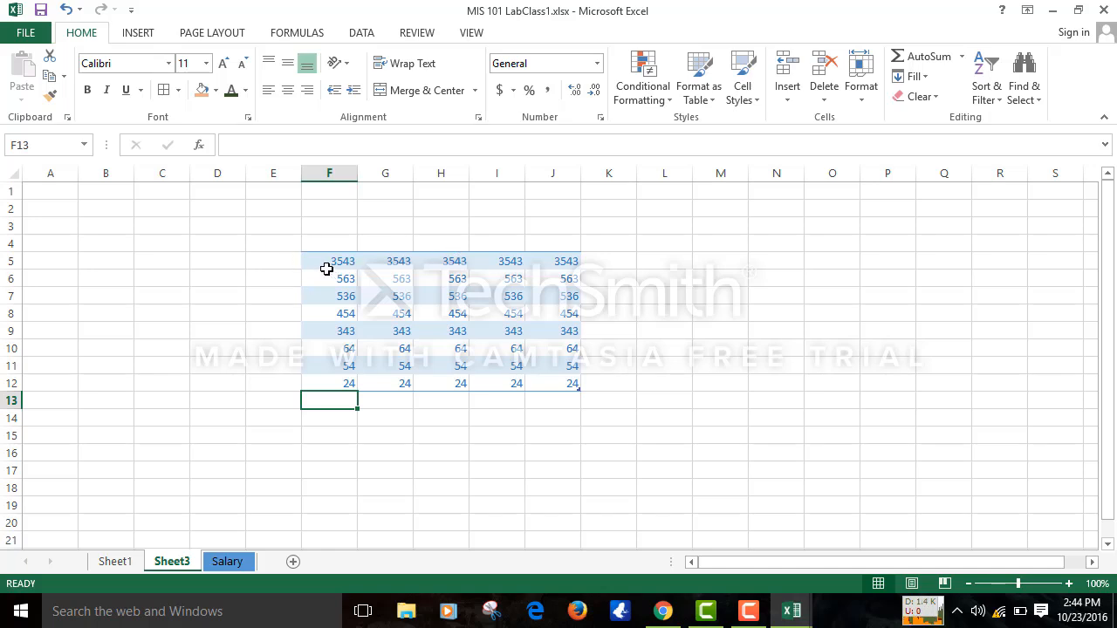
drag(324, 264, 558, 385)
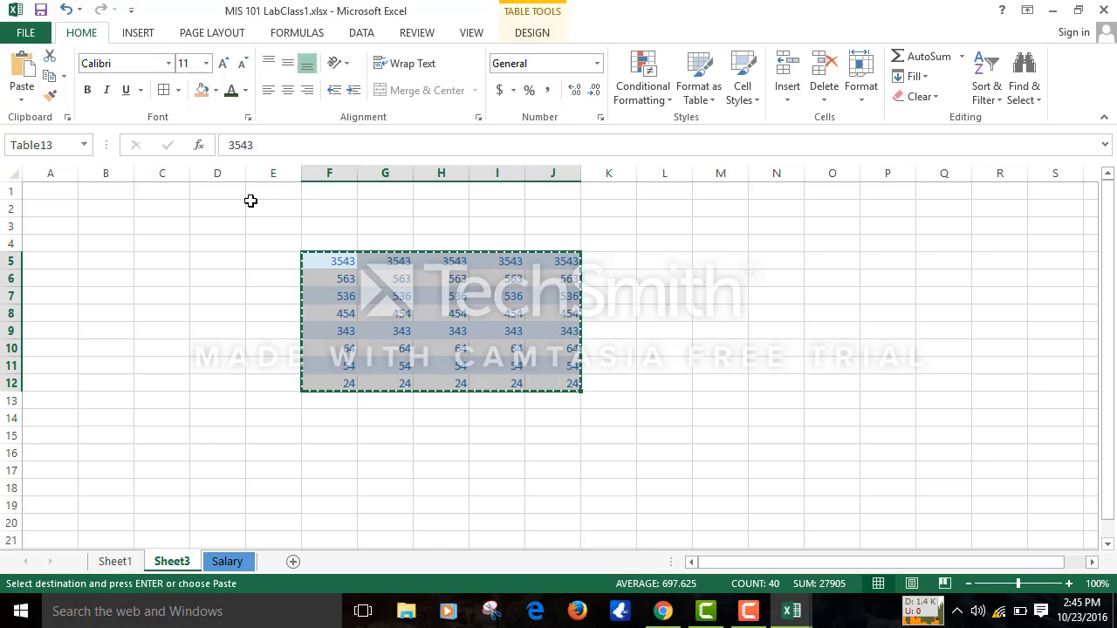
click(19, 101)
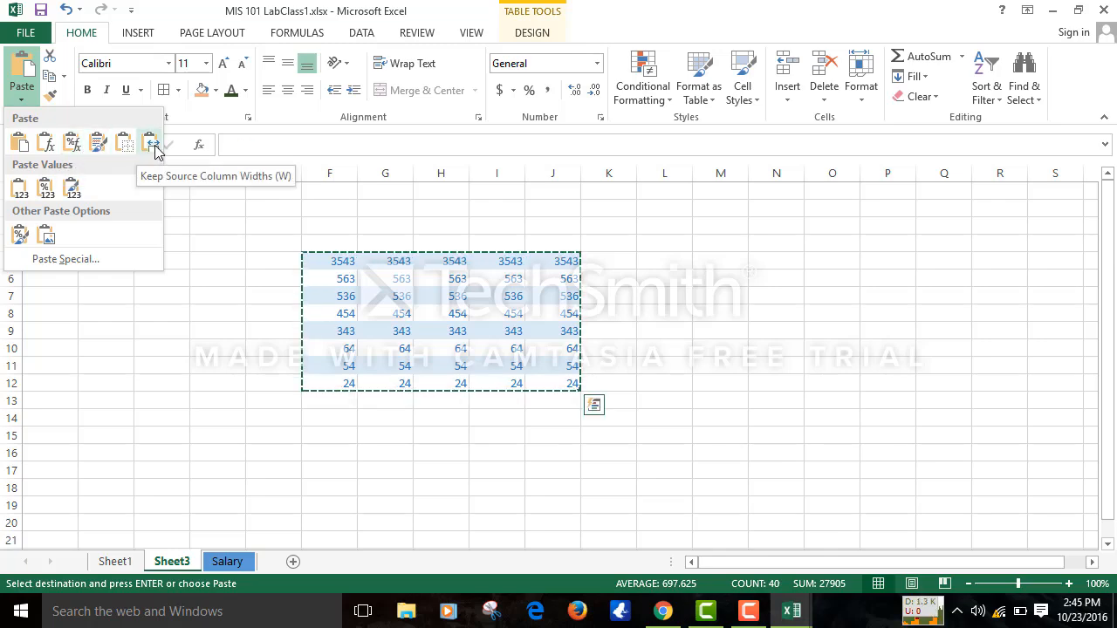
click(61, 259)
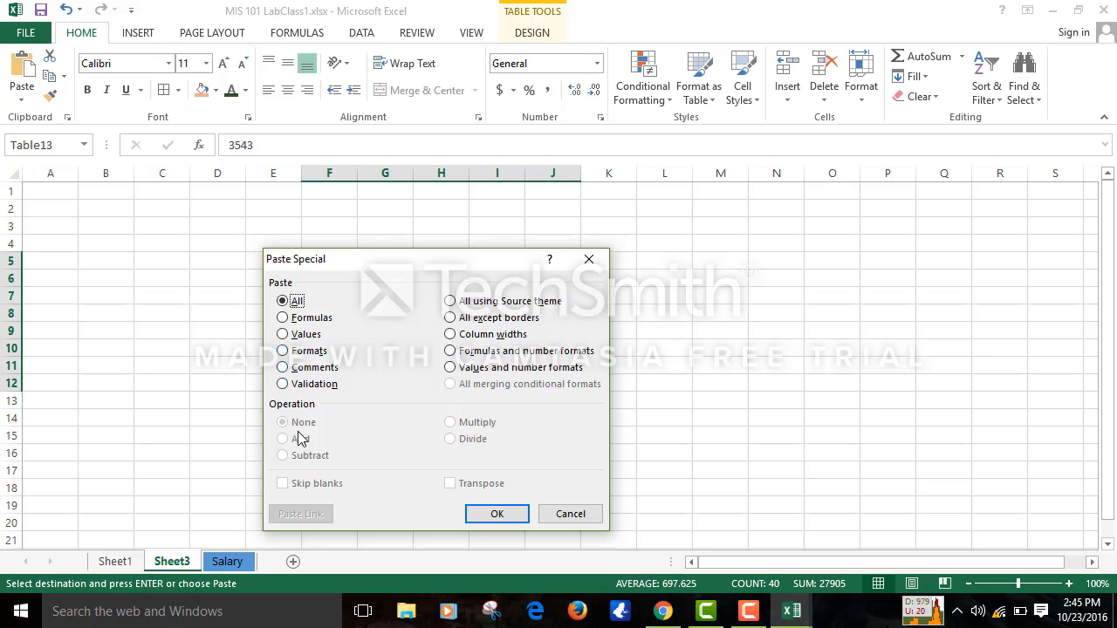
click(591, 260)
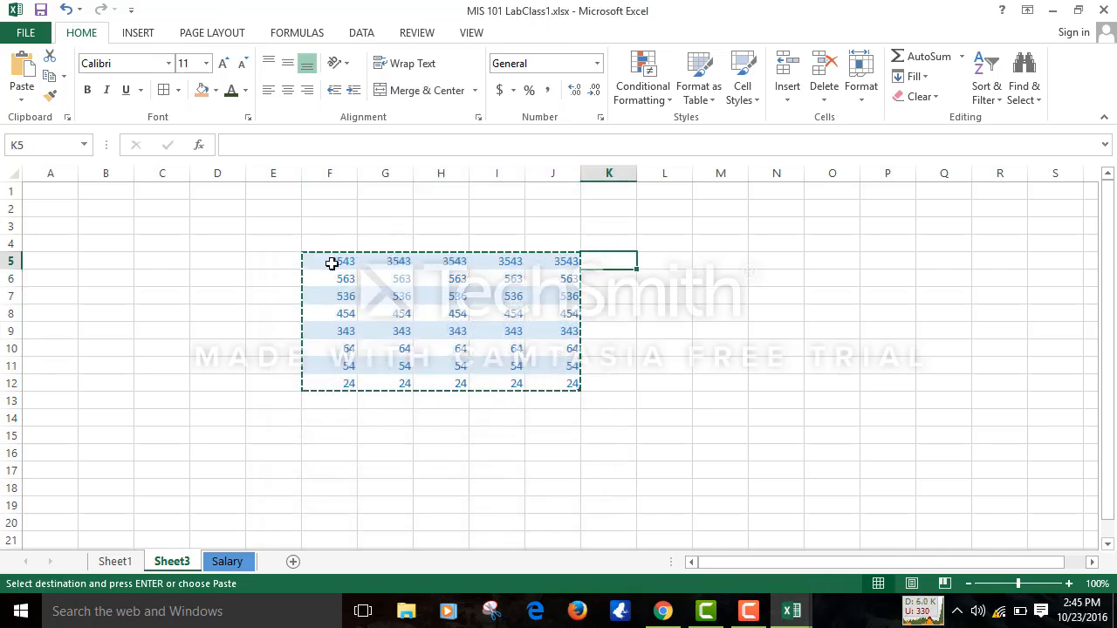
- Delete the numbers in F5:J12 on Sheet3 and select E5
drag(331, 263, 564, 381)
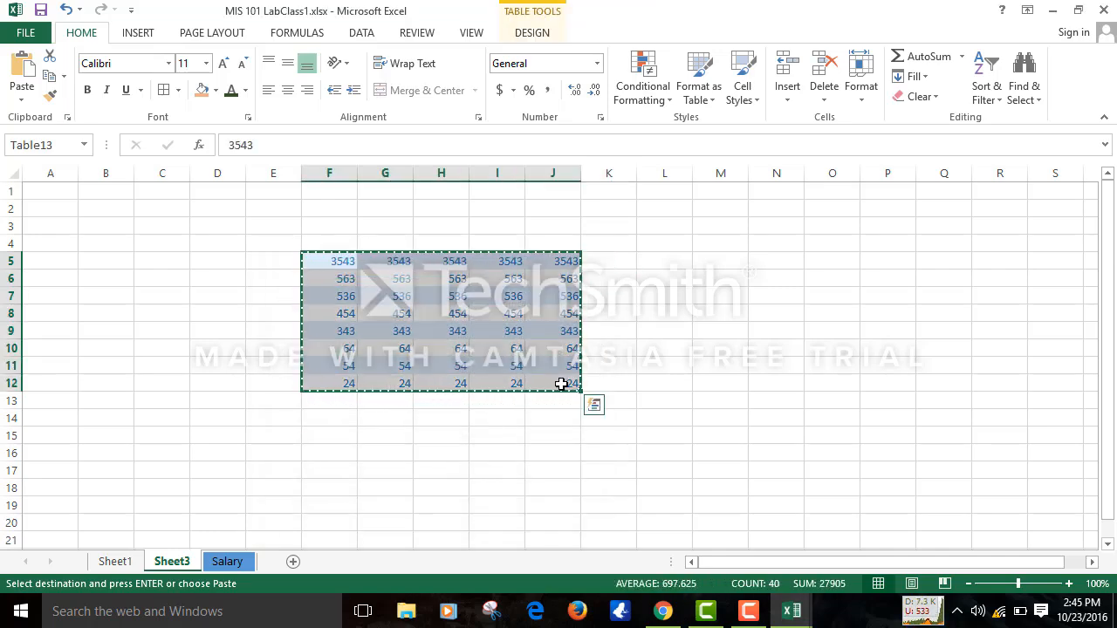
right_click(567, 391)
mouse_move(624, 363)
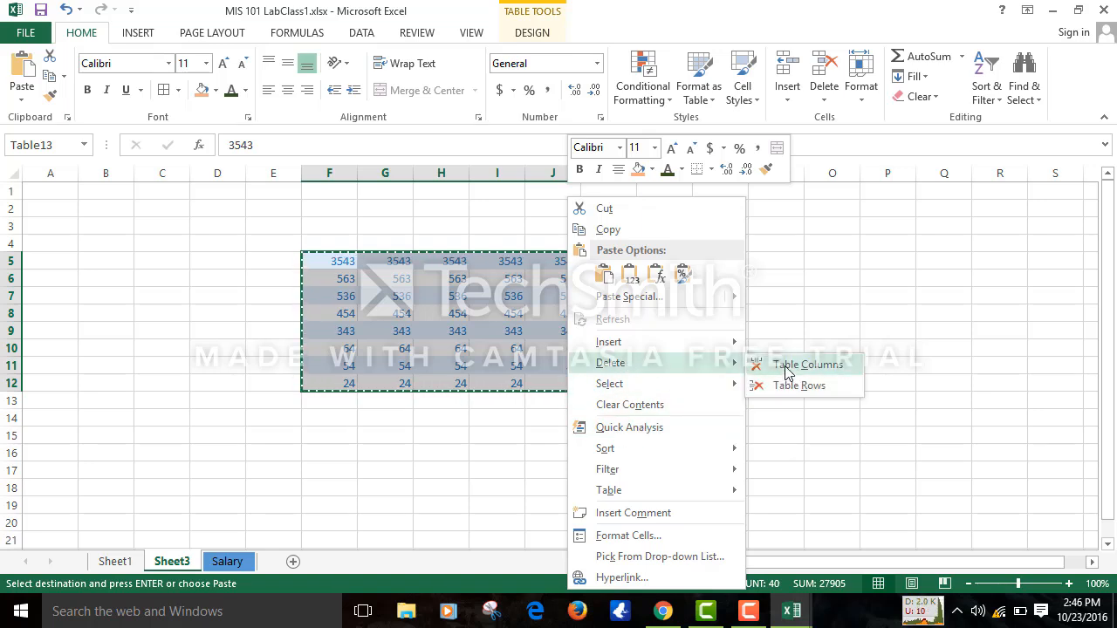
key(Escape)
key(Delete)
click(303, 295)
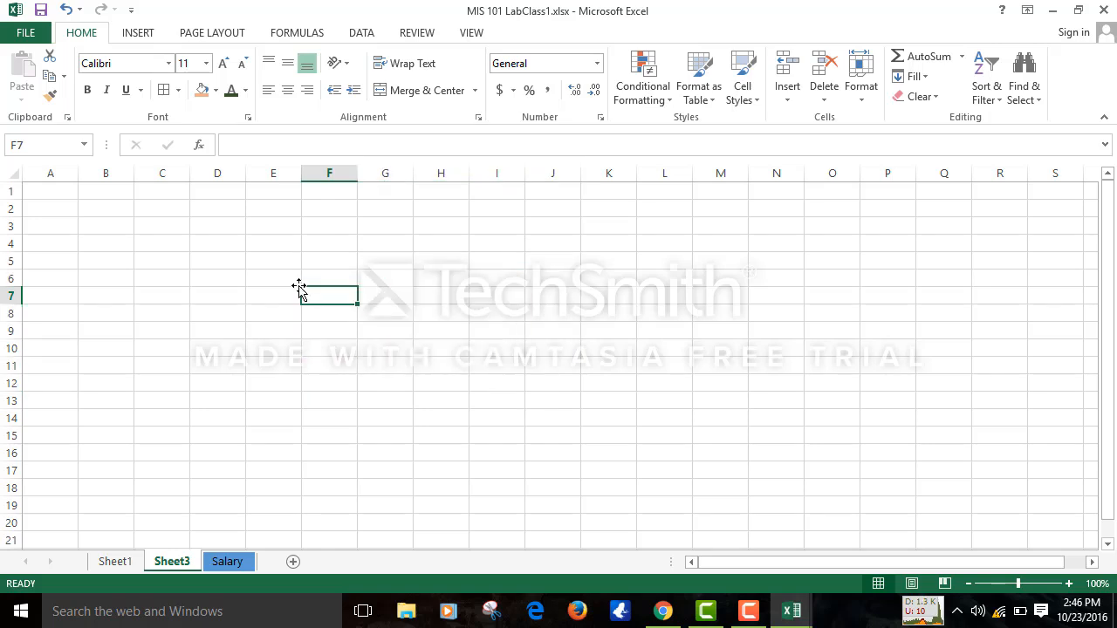
click(271, 257)
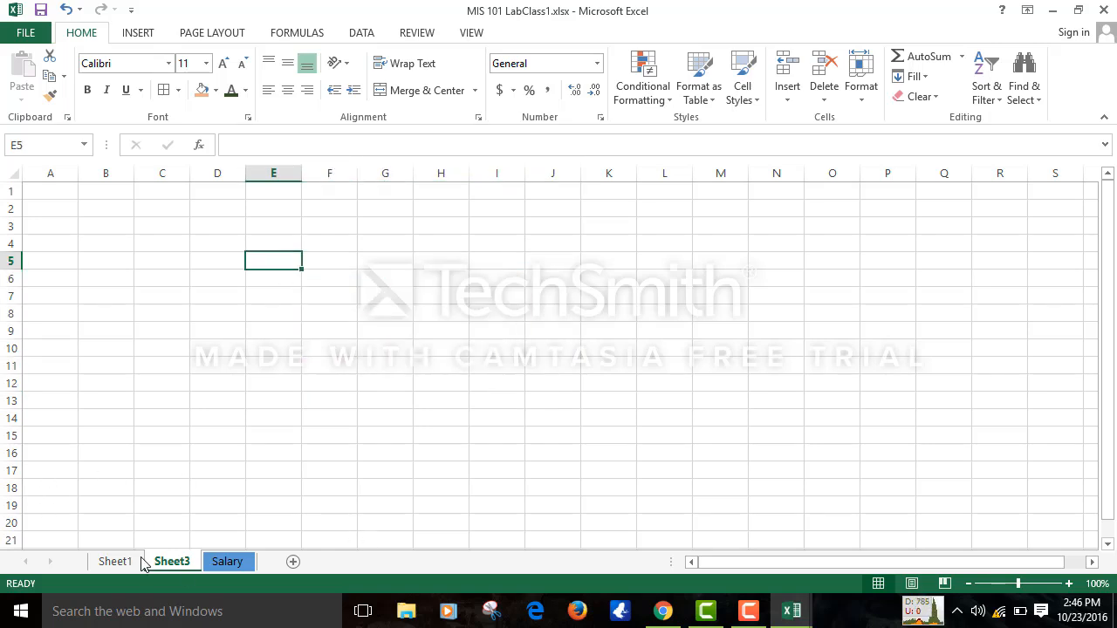
- Copy the Salary sheet headings B5:J5 and paste them on Sheet3 starting at E5
click(228, 562)
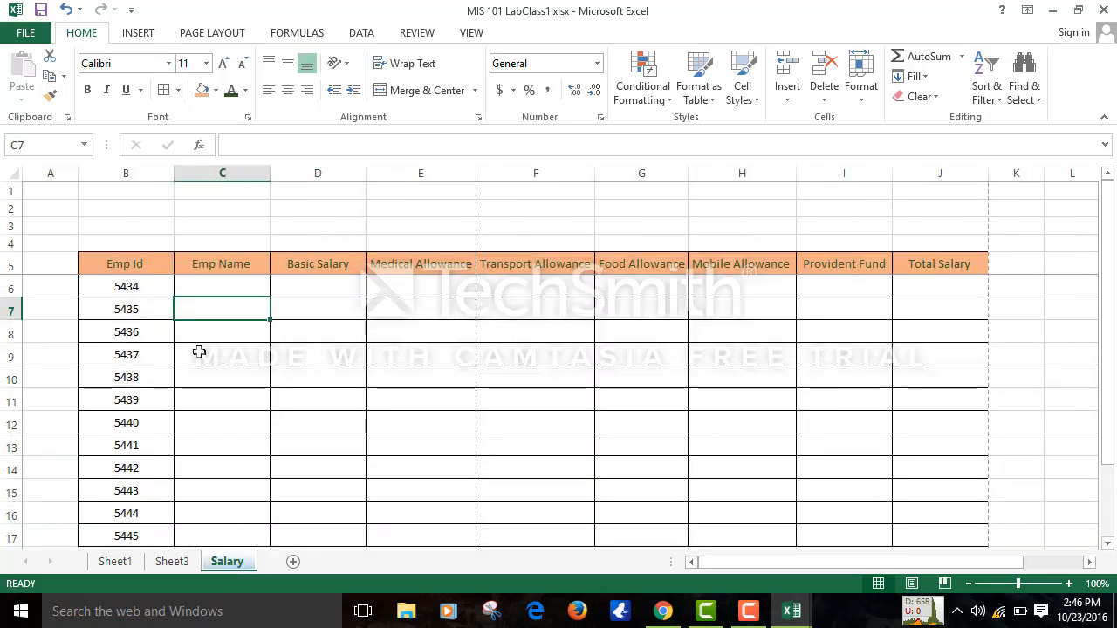
click(135, 262)
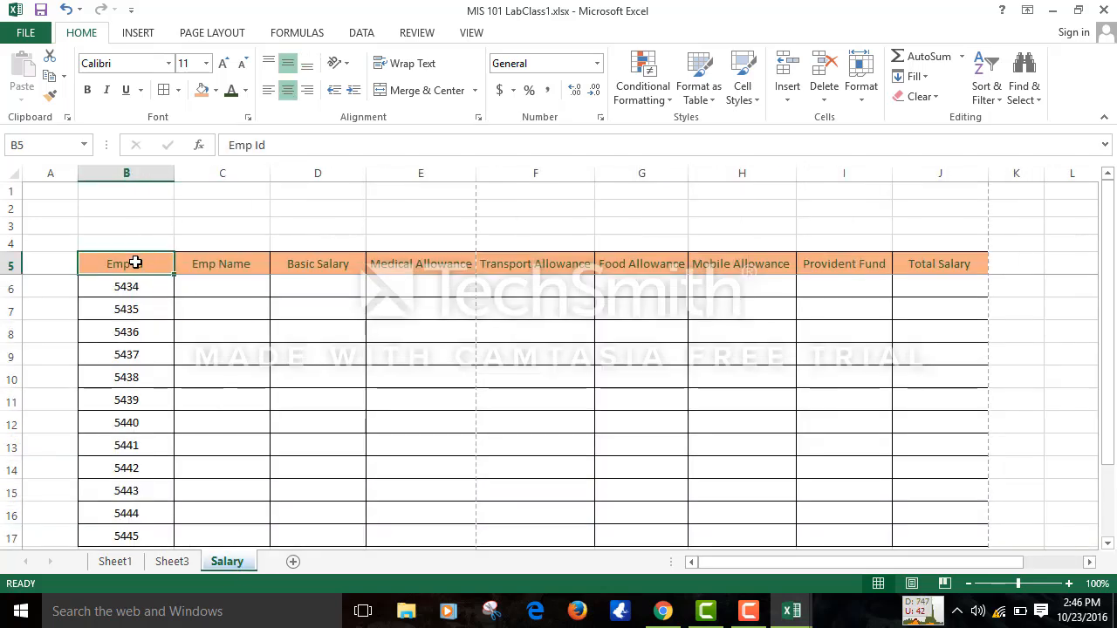
key(shift+Right)
key(shift+Right)
key(shift+Right)
key(shift+Right)
key(shift+Right)
key(shift+Right)
key(shift+Right)
key(shift+Right)
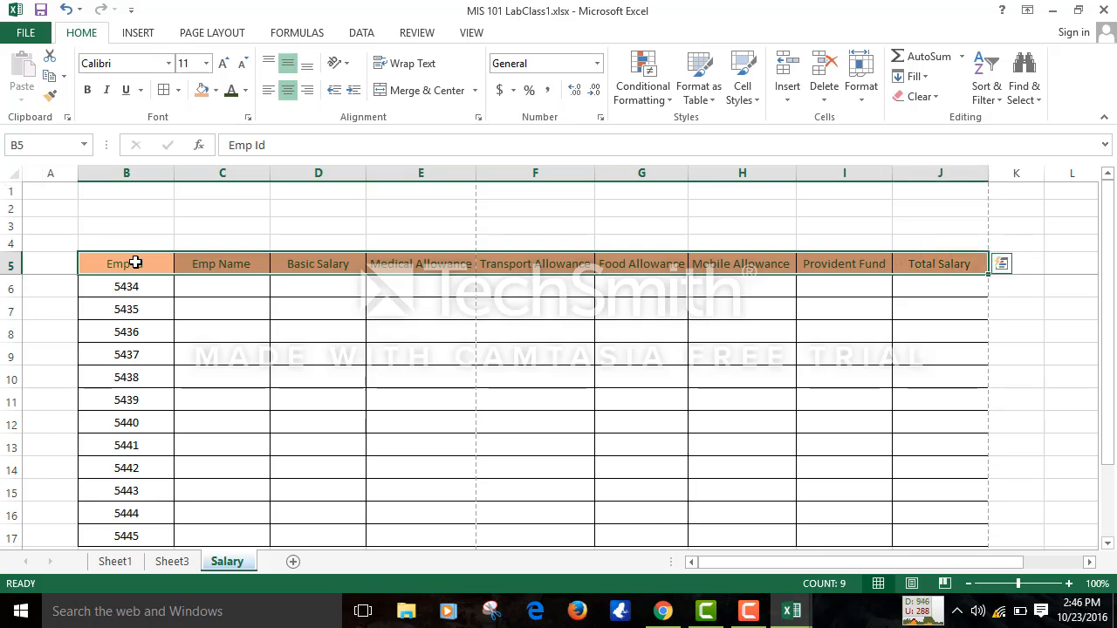
key(ctrl+c)
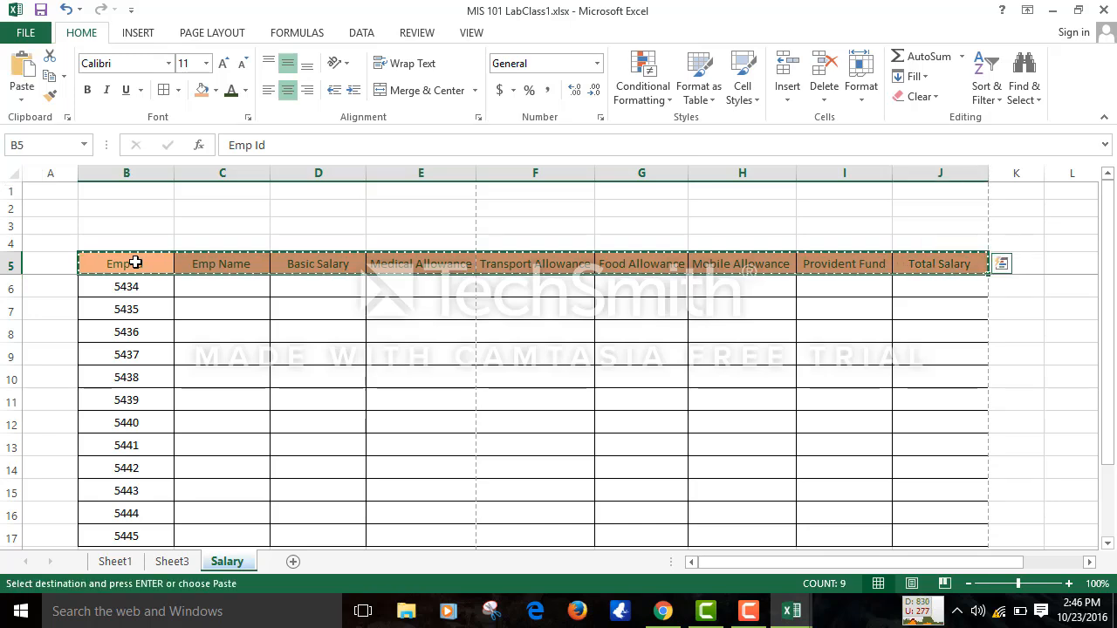
click(118, 563)
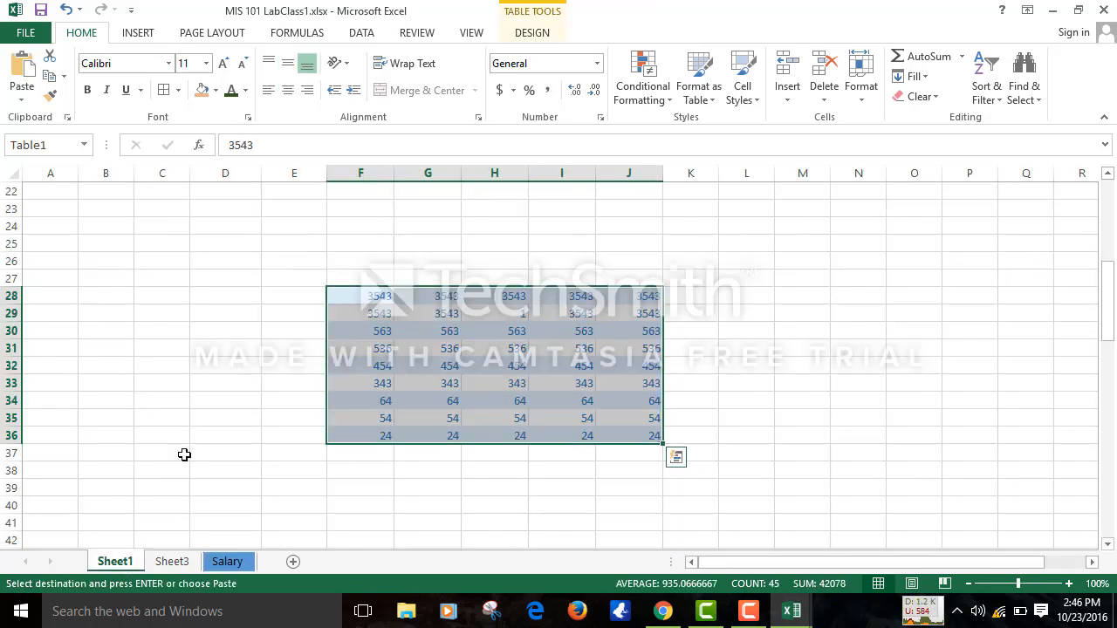
click(171, 562)
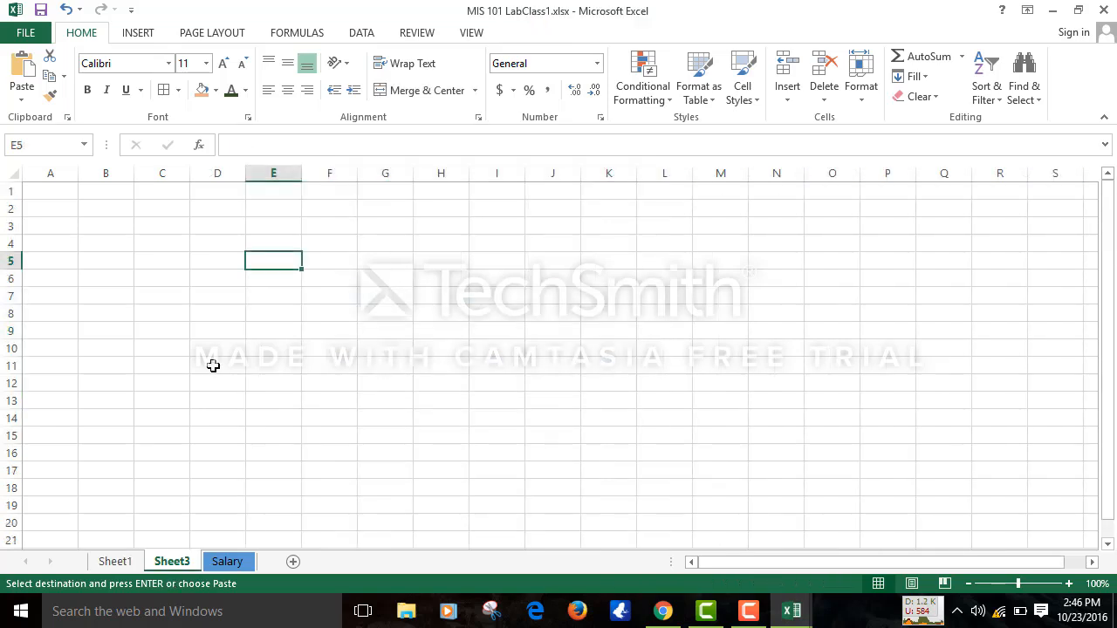
key(ctrl+v)
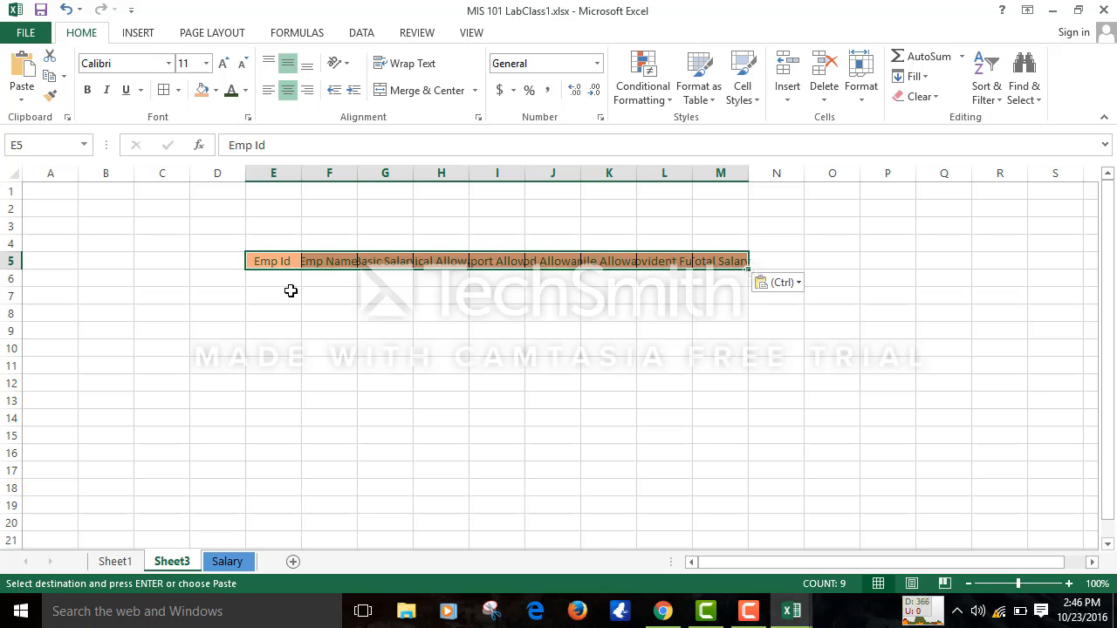
click(173, 300)
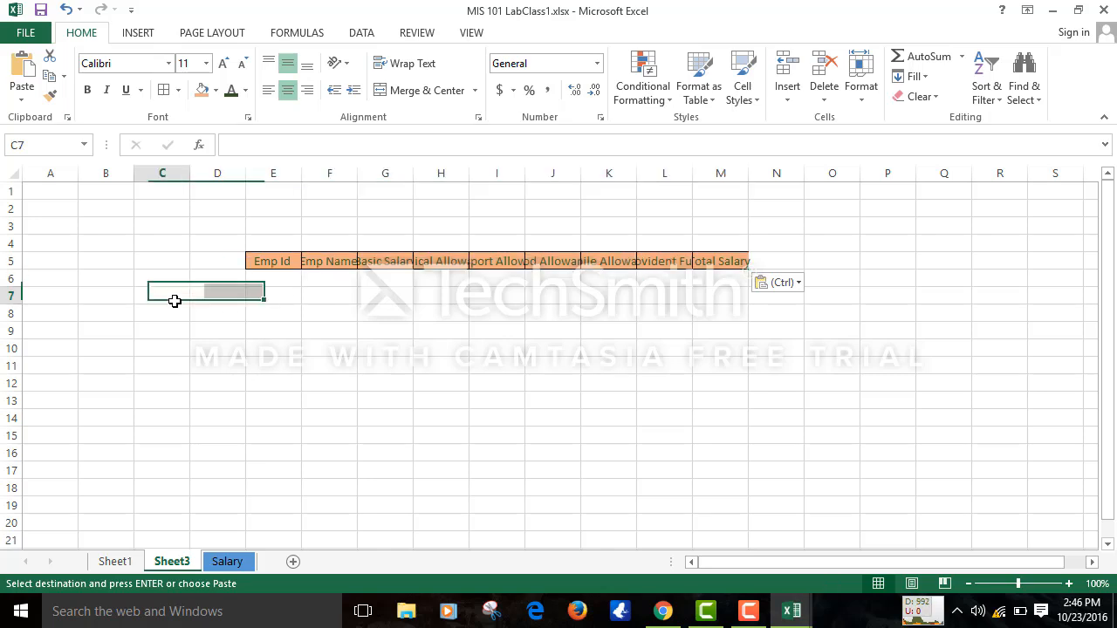
- Paste Special the headings with Transpose so they run down C7:C15
click(15, 101)
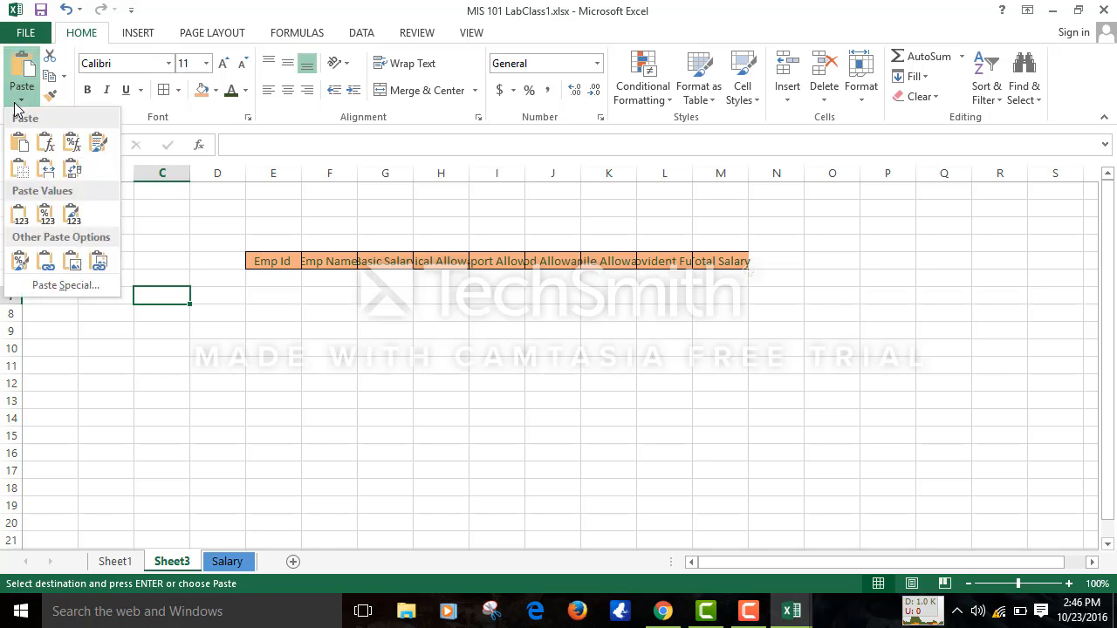
click(59, 286)
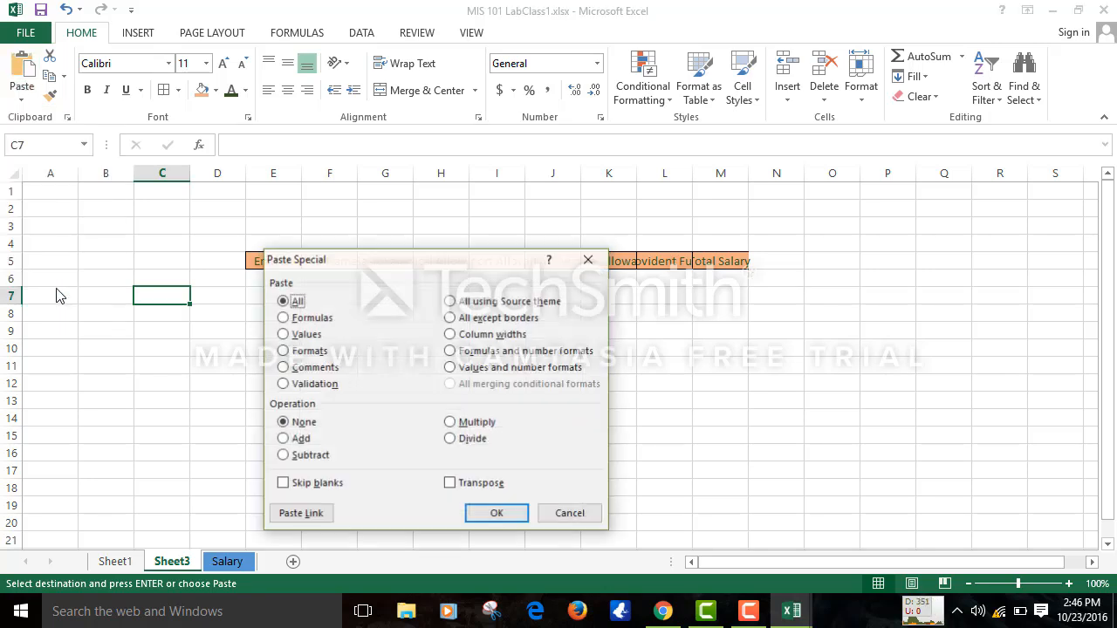
click(450, 485)
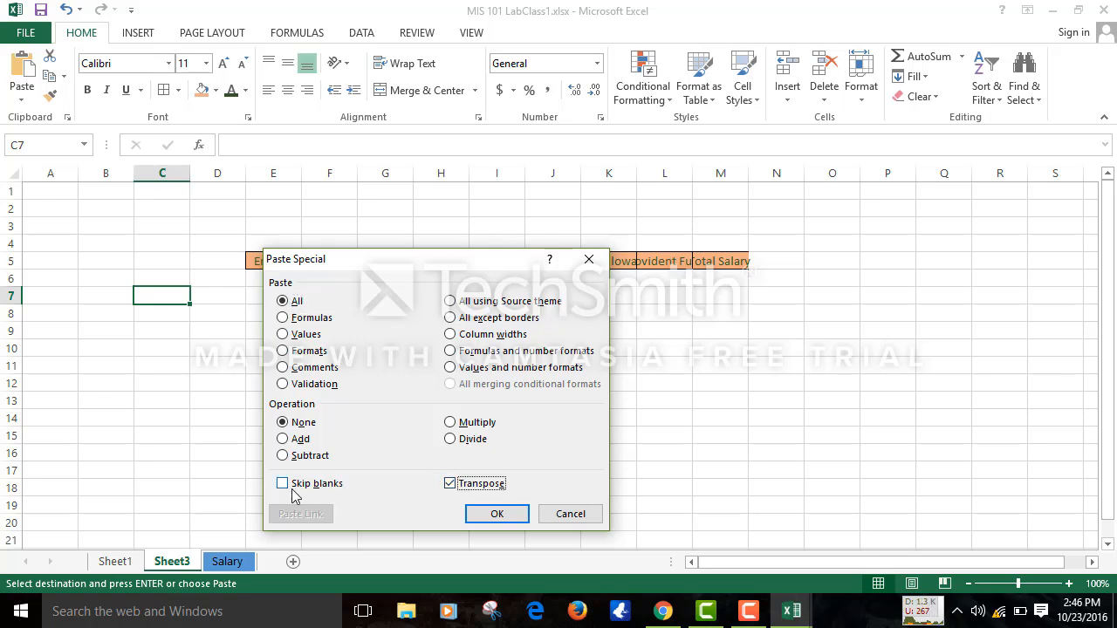
click(498, 514)
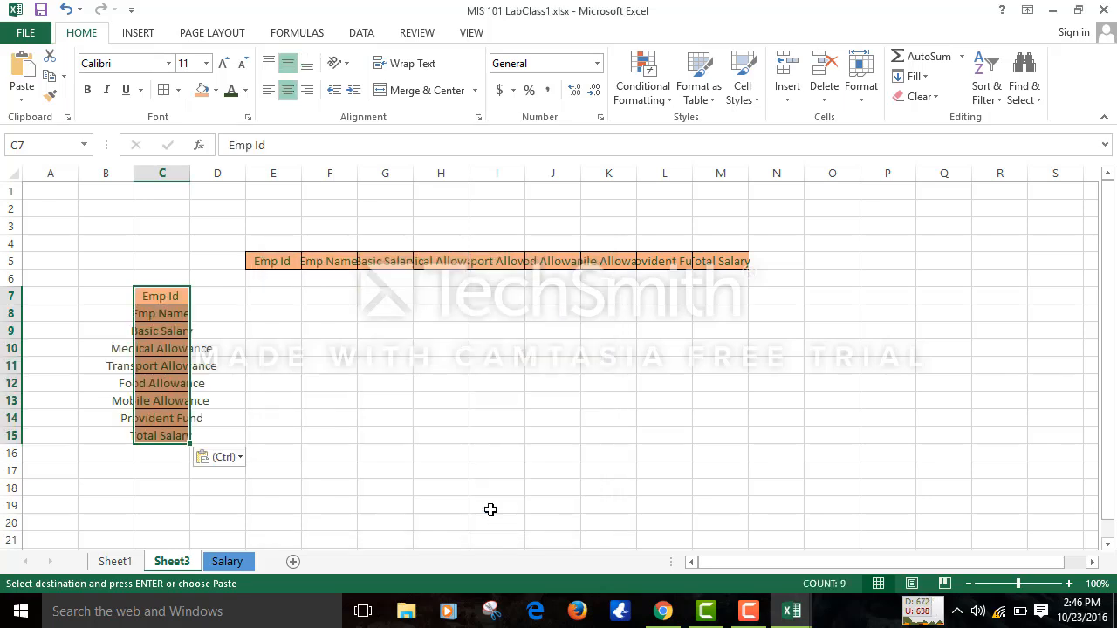
- Autofit and widen column C, and left-align the transposed headings
drag(189, 169, 189, 169)
double_click(189, 168)
click(189, 168)
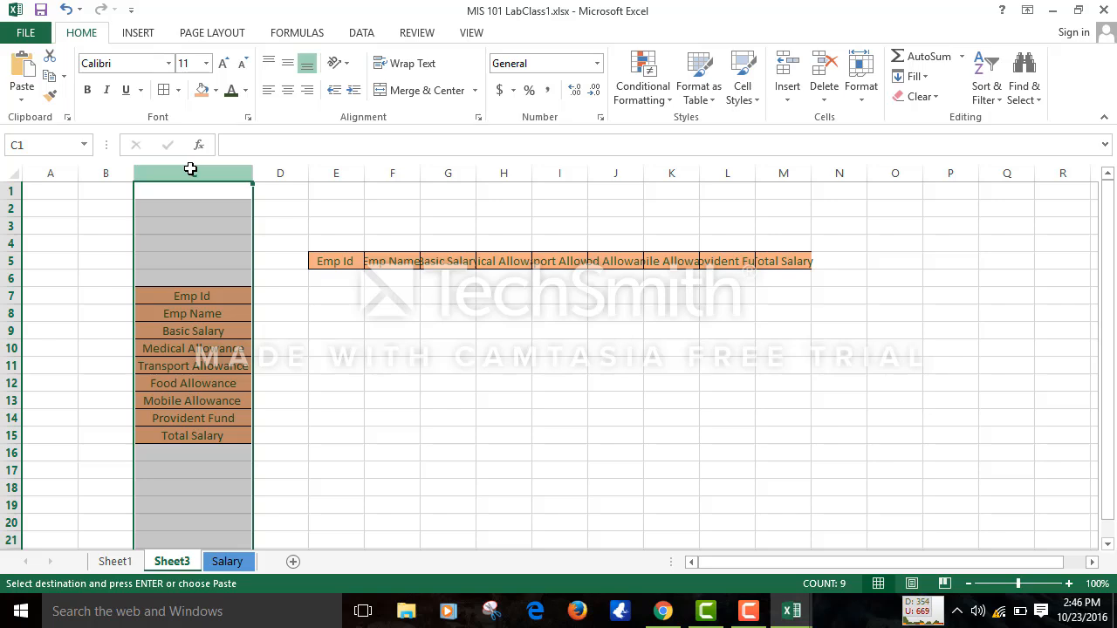
drag(254, 175, 293, 178)
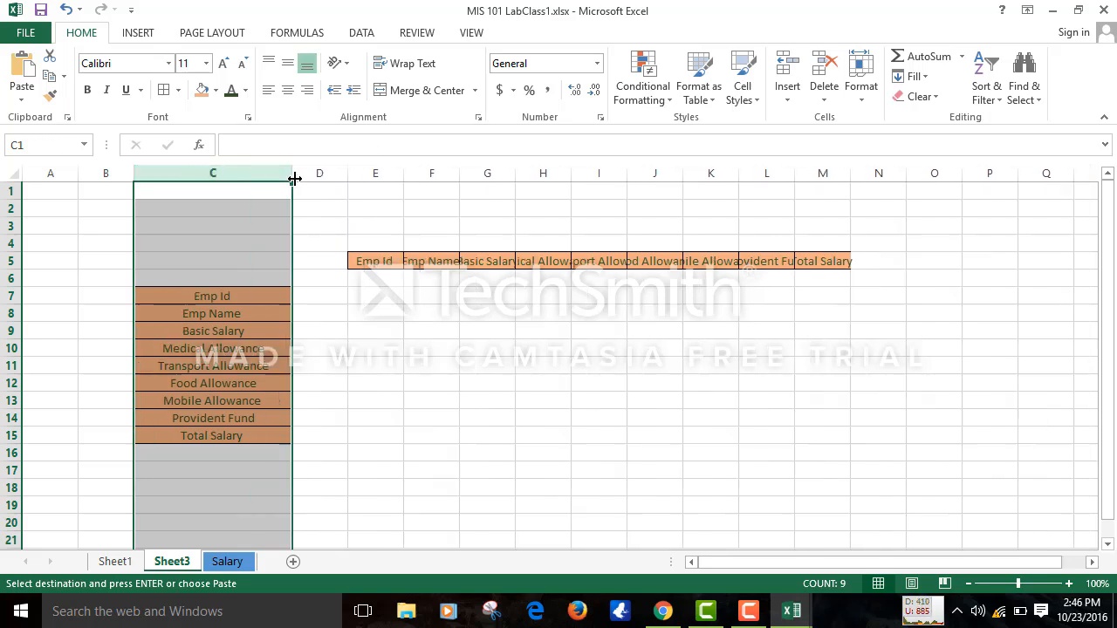
click(262, 91)
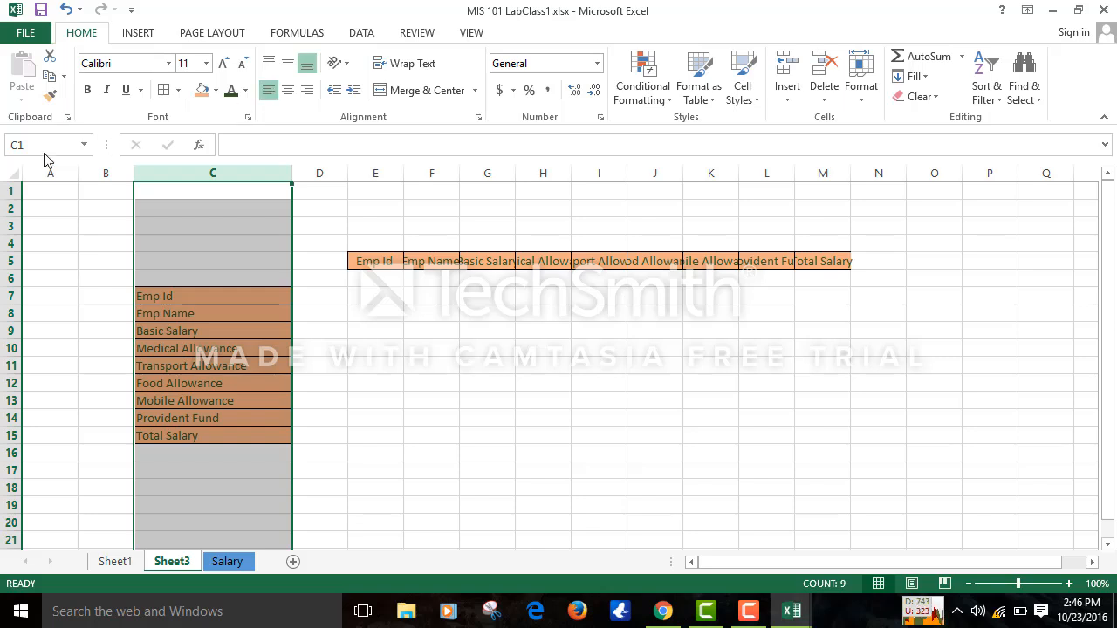
click(428, 453)
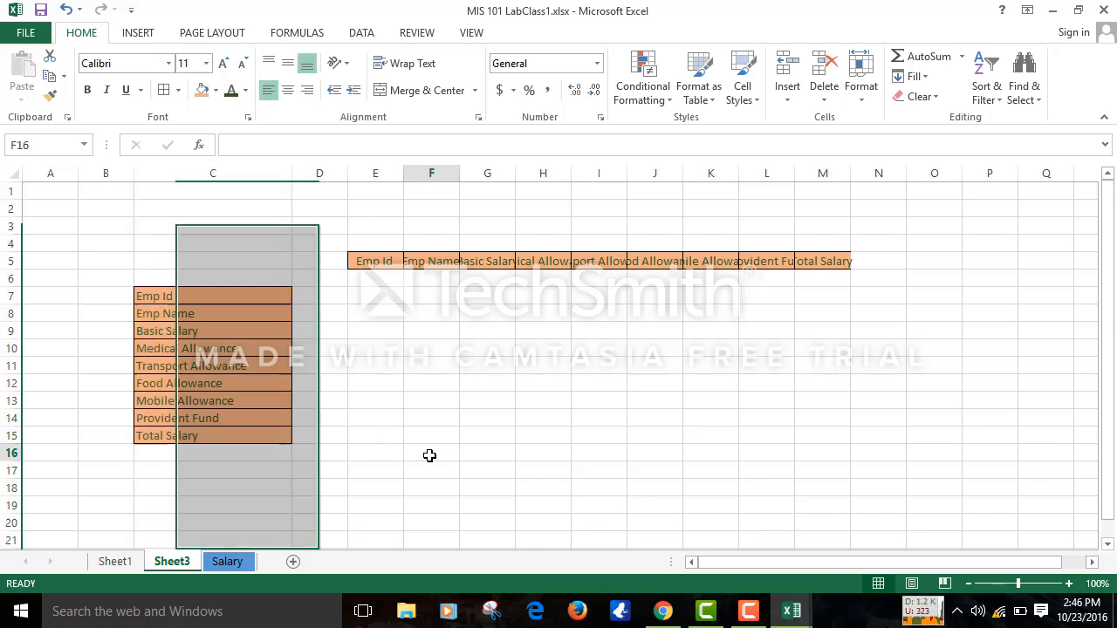
click(351, 325)
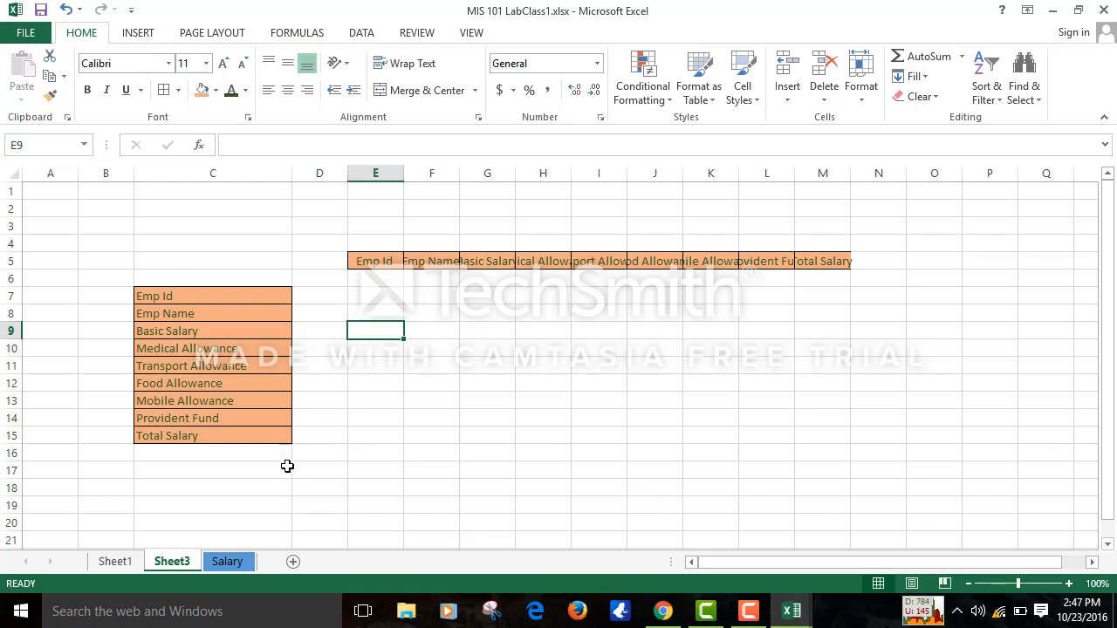
- Browse the Insert, Page Layout, Formulas, Data, Review and View ribbon tabs in turn
click(139, 33)
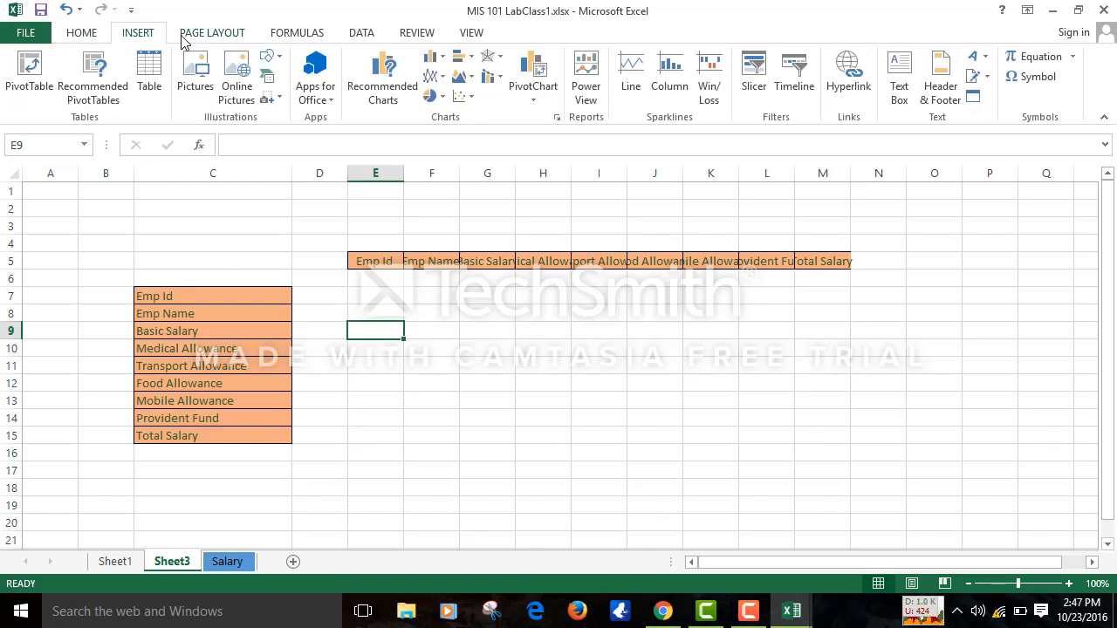
click(187, 40)
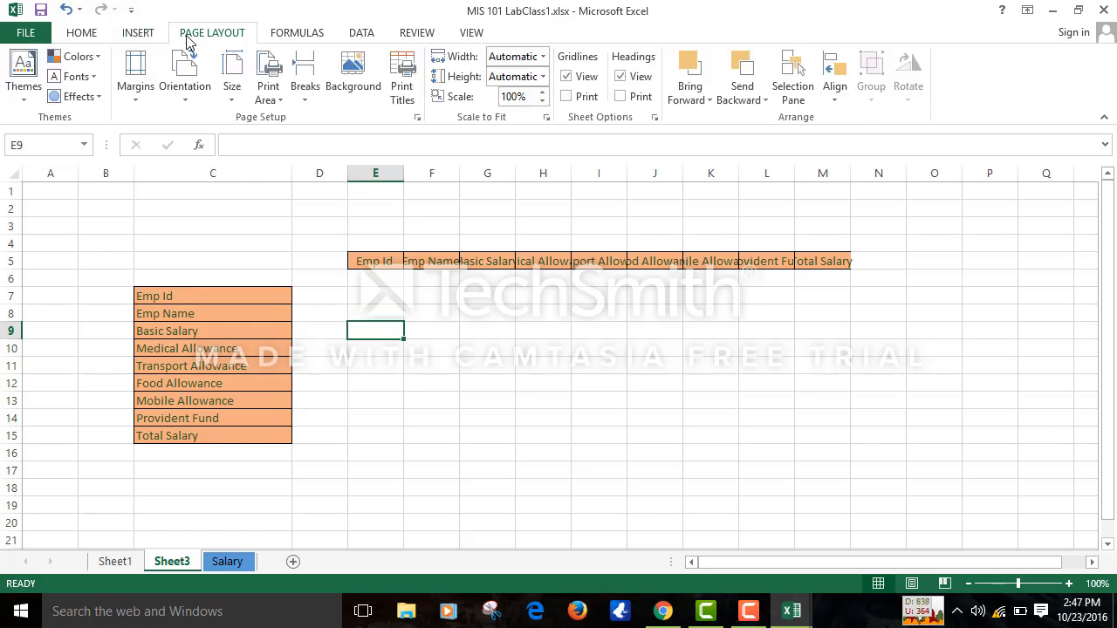
click(290, 29)
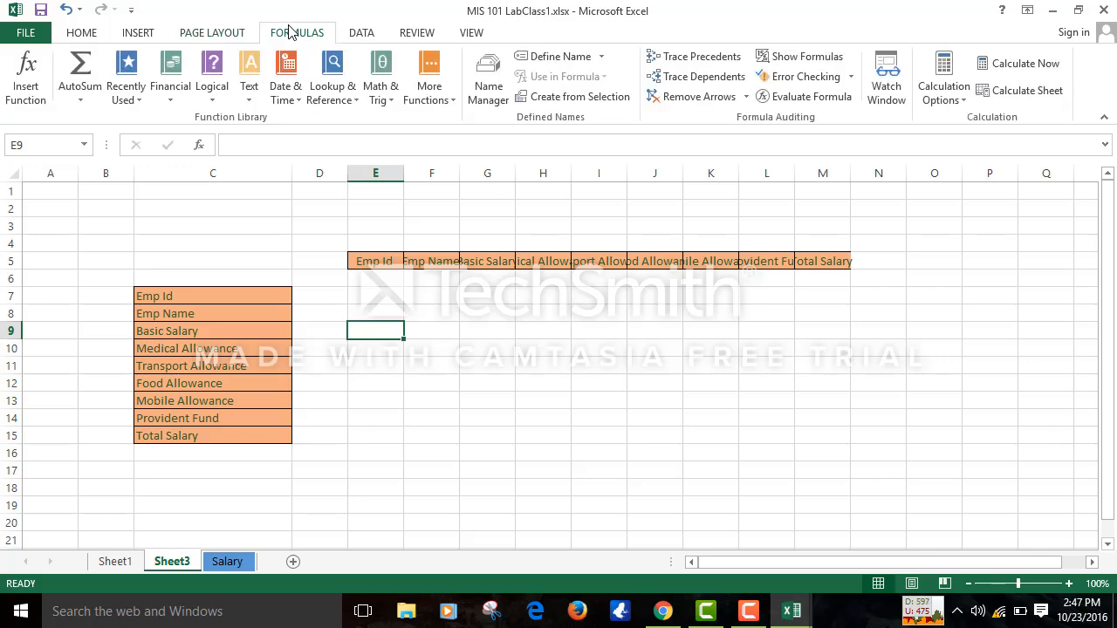
click(378, 34)
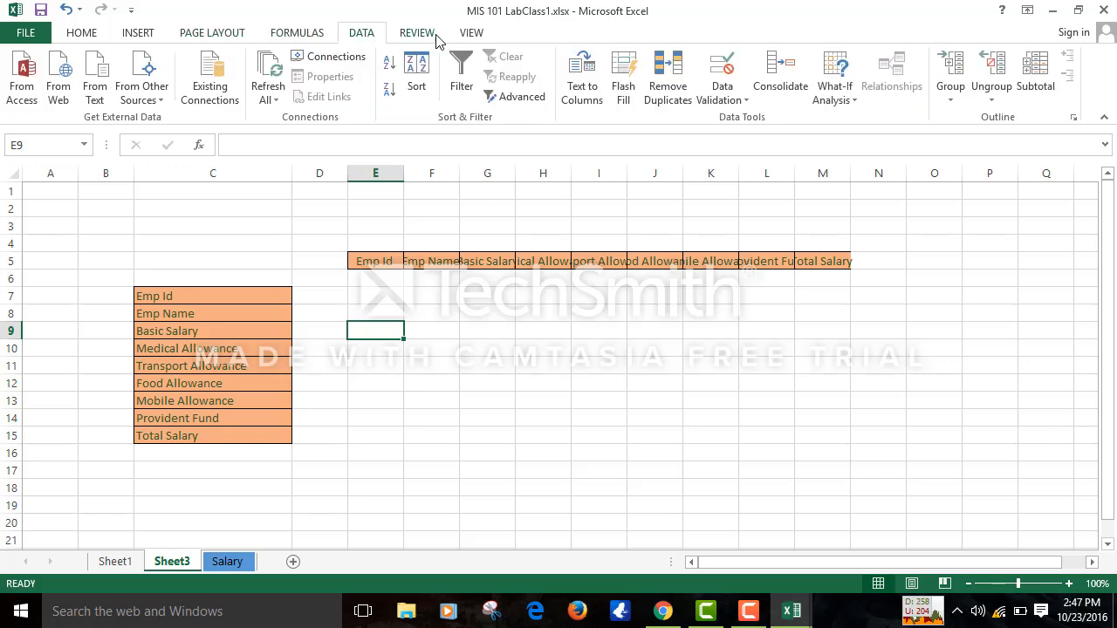
click(438, 36)
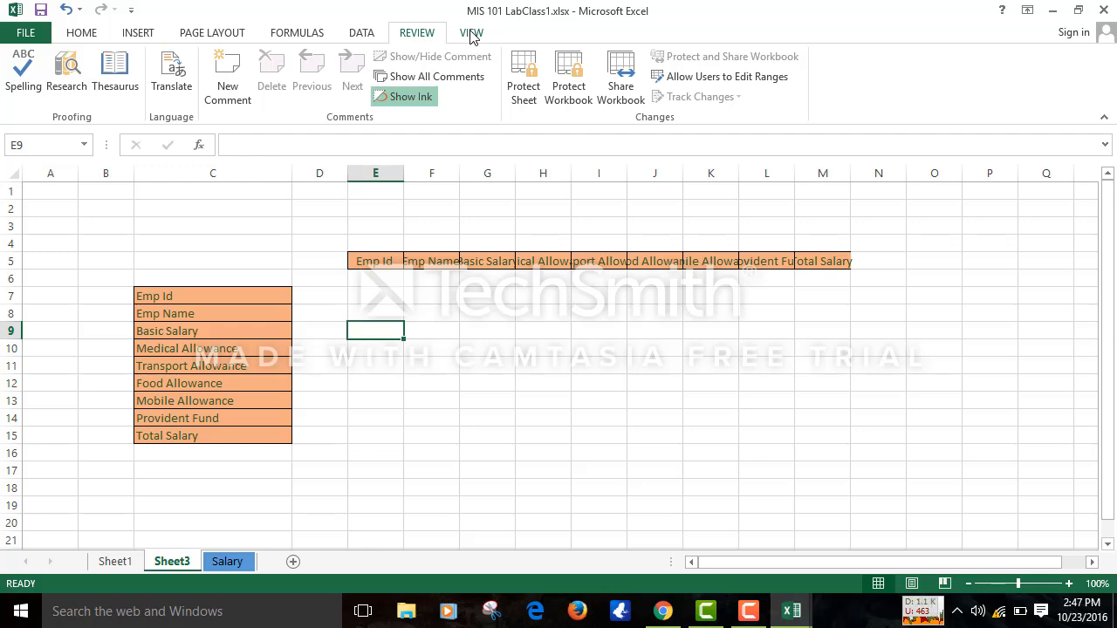
click(471, 33)
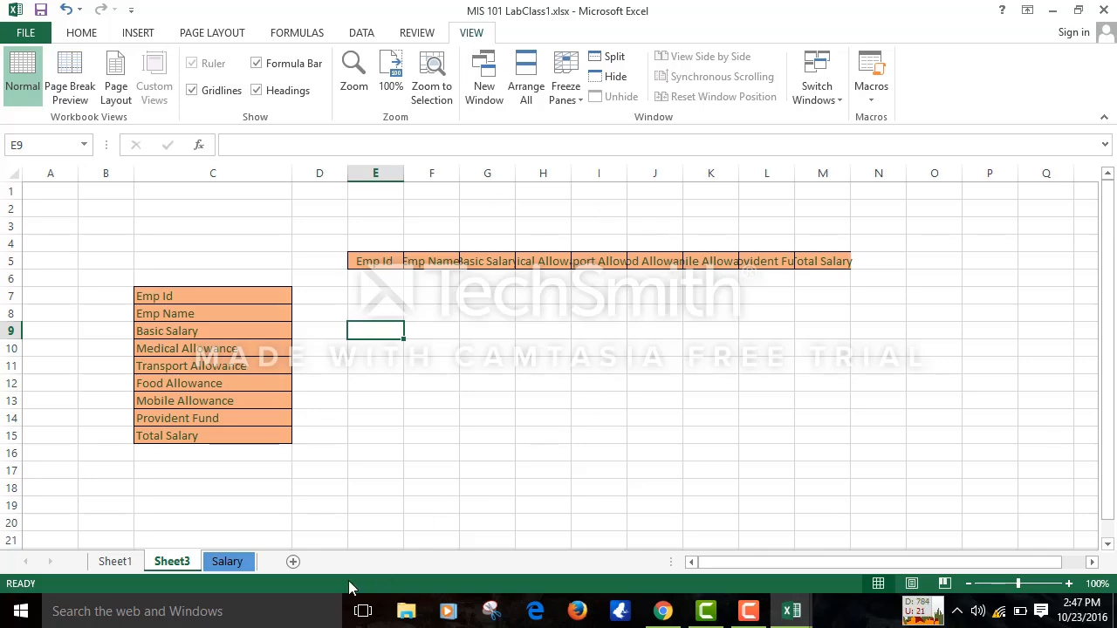
- Switch to the Salary sheet and enter a placeholder 'xYZ' in cell C6
click(229, 561)
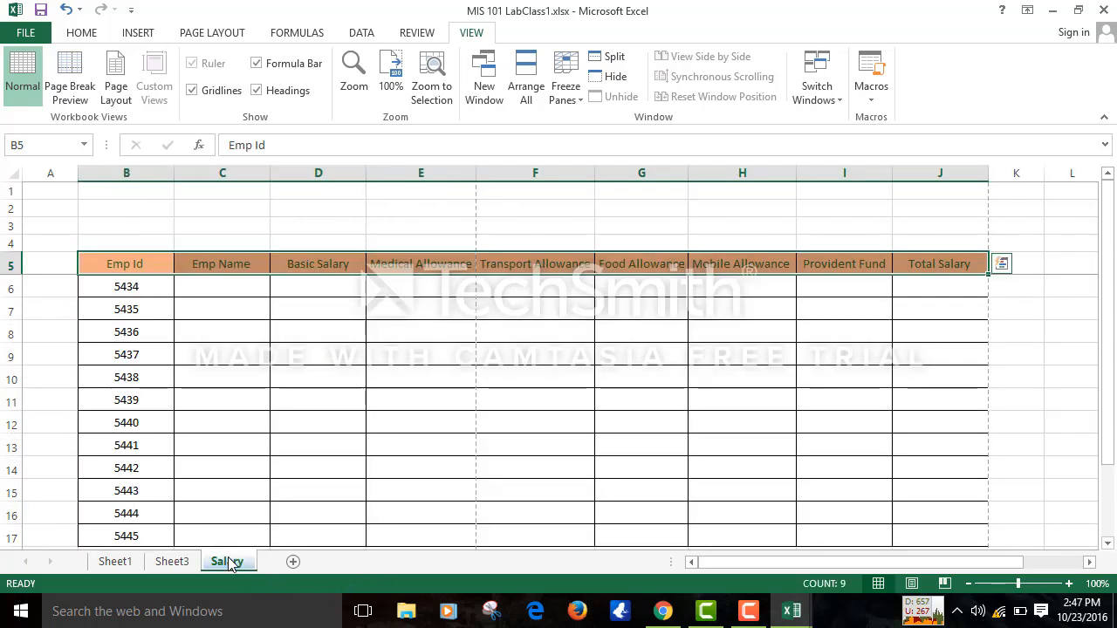
click(360, 354)
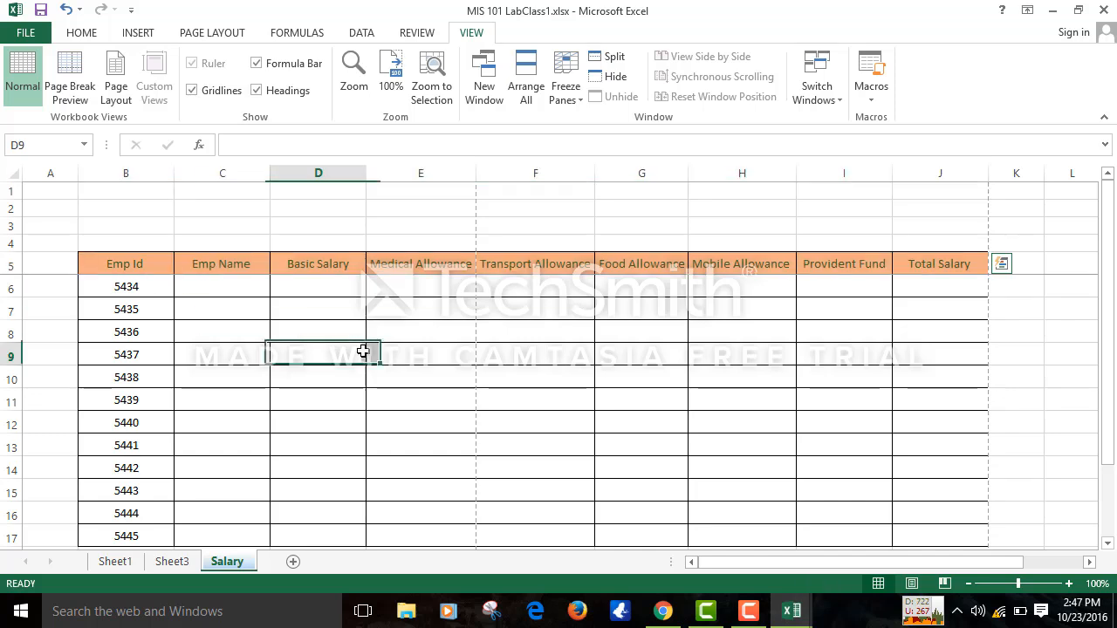
click(232, 281)
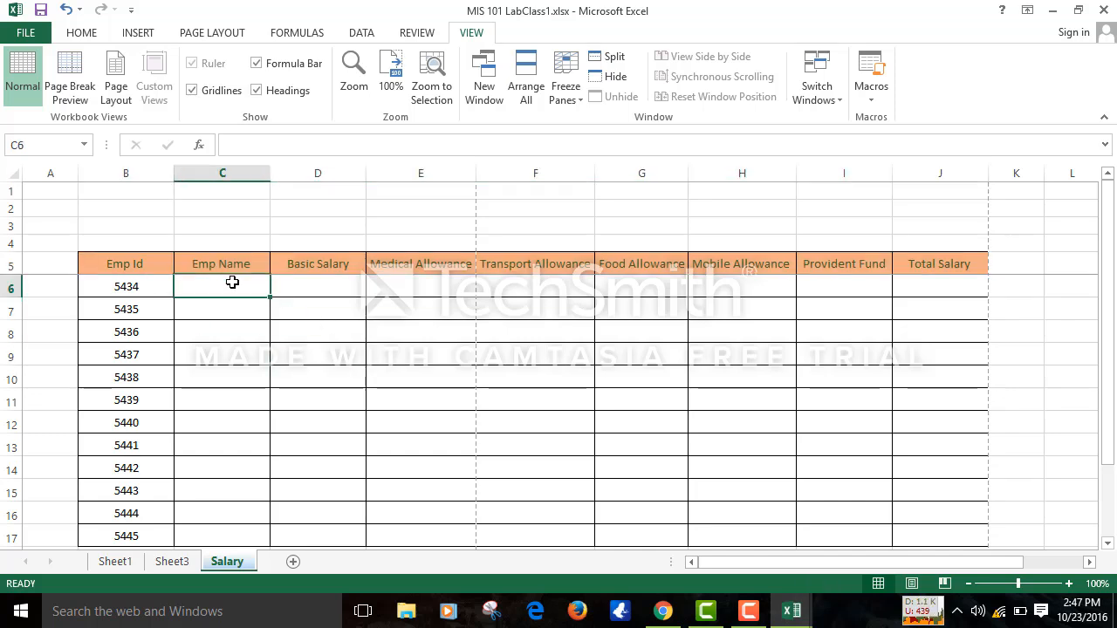
click(743, 614)
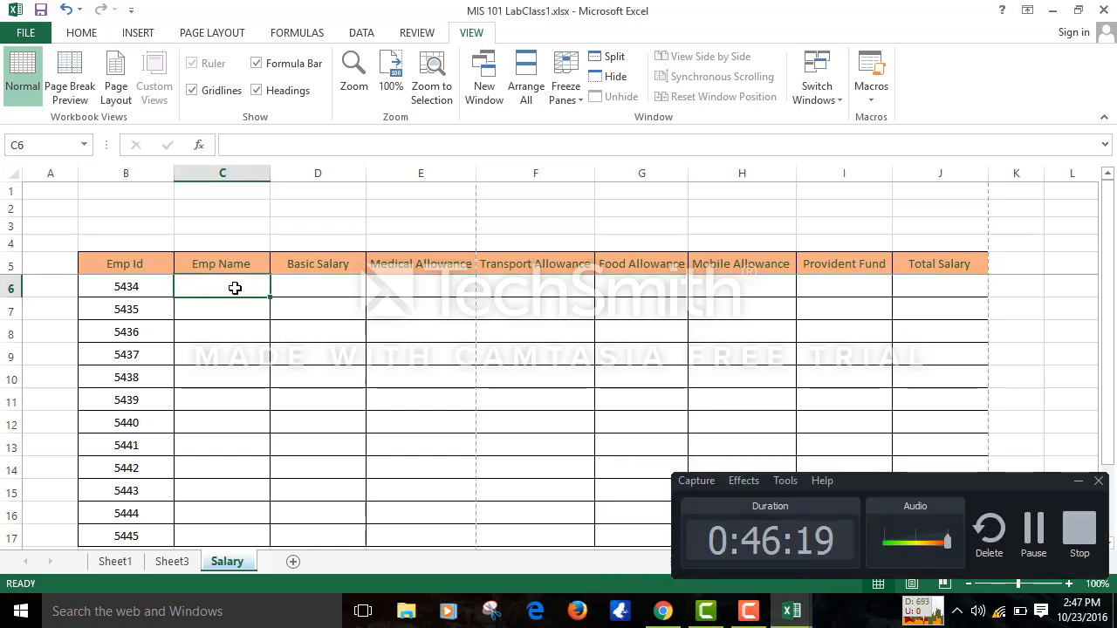
text(xYZ)
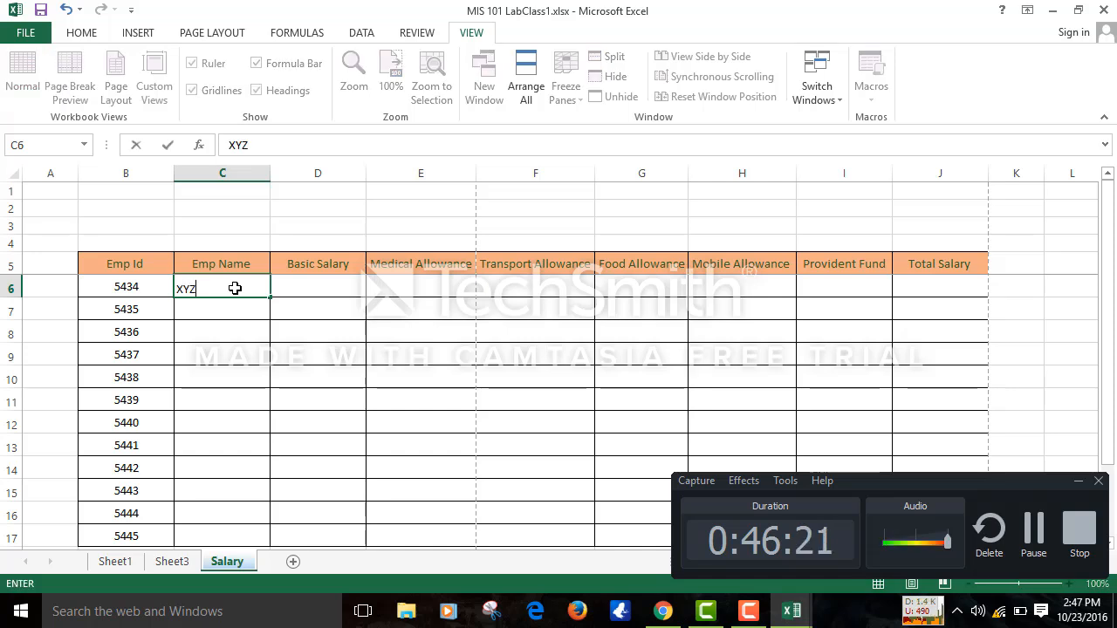
click(304, 280)
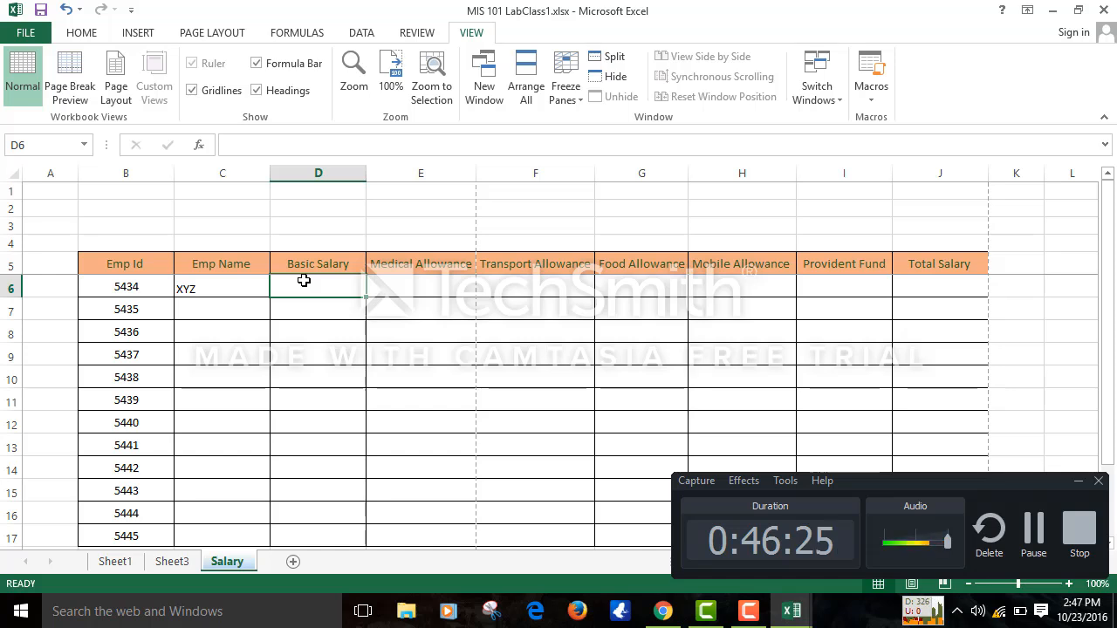
- Replace the placeholder in C6 with the employee's full name
click(245, 286)
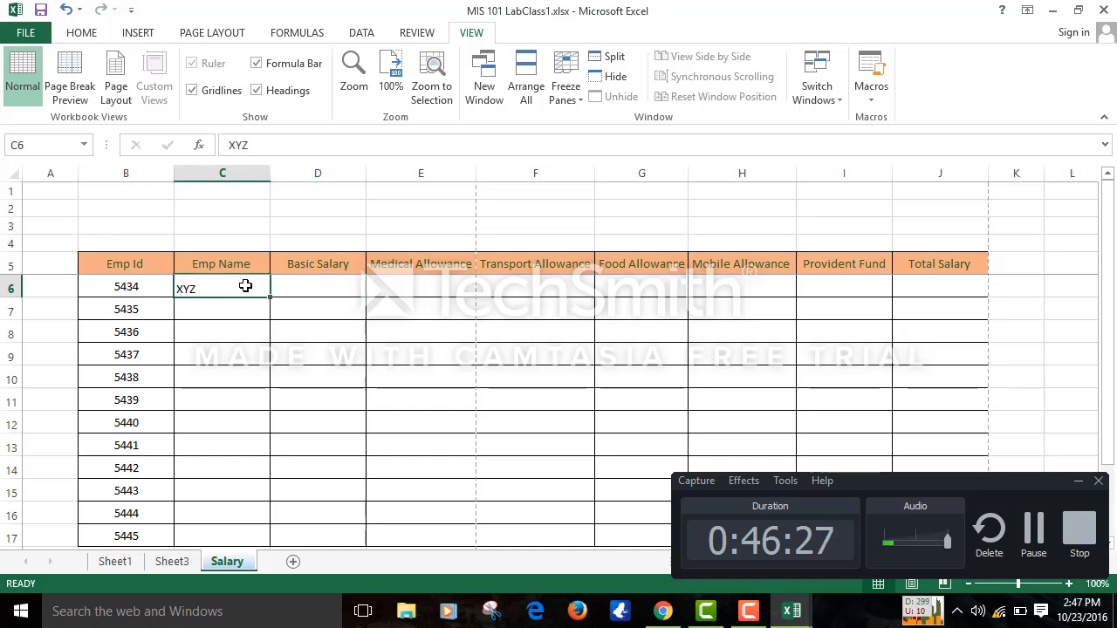
key(BackSpace)
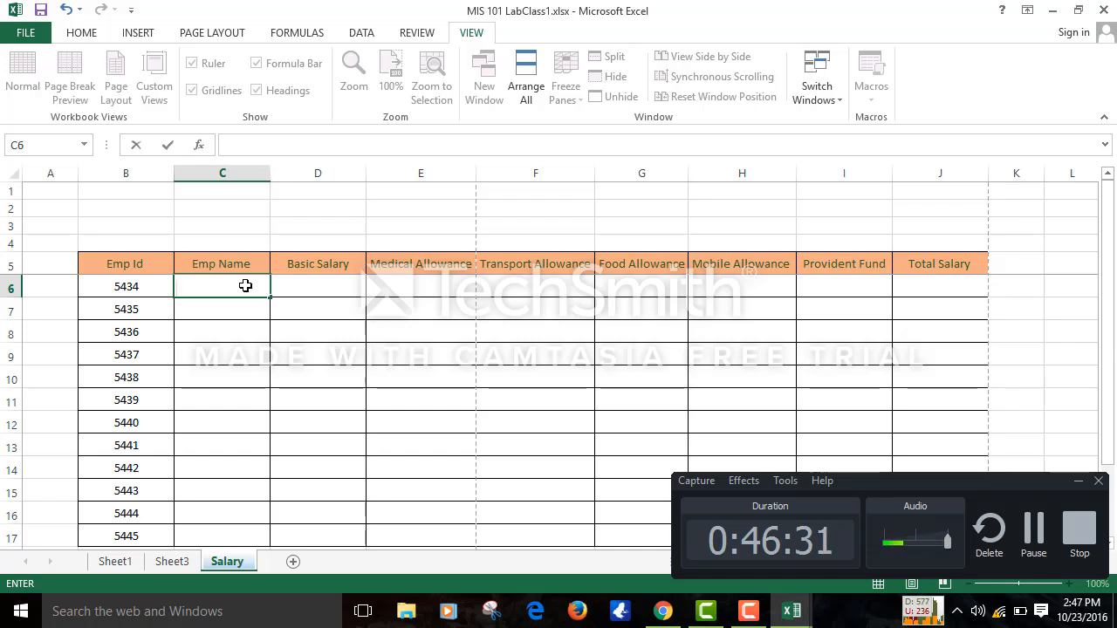
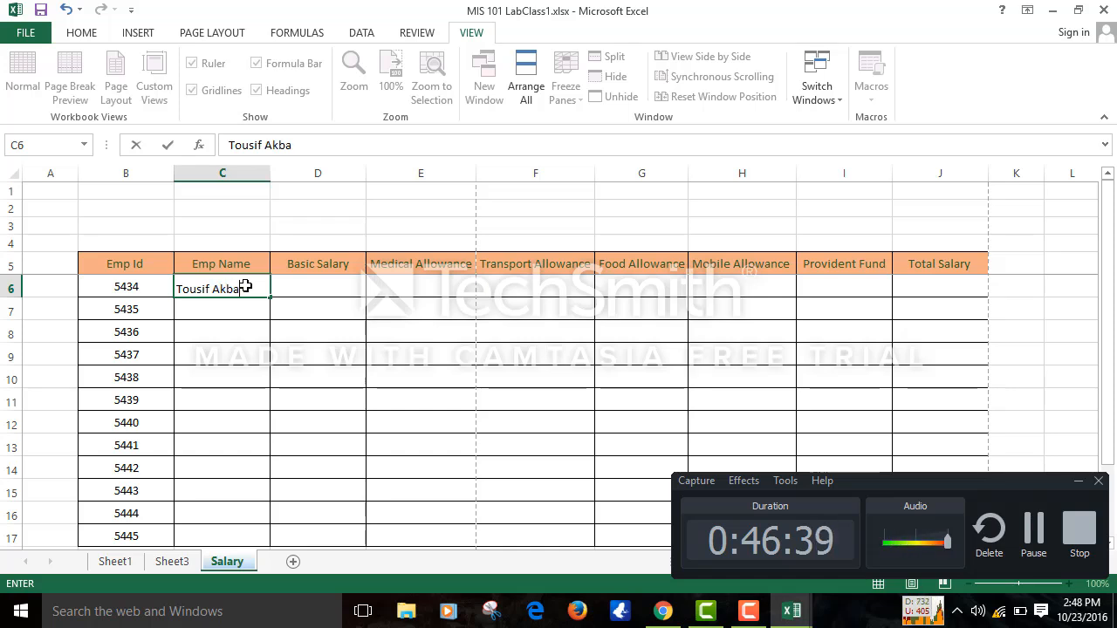
click(293, 280)
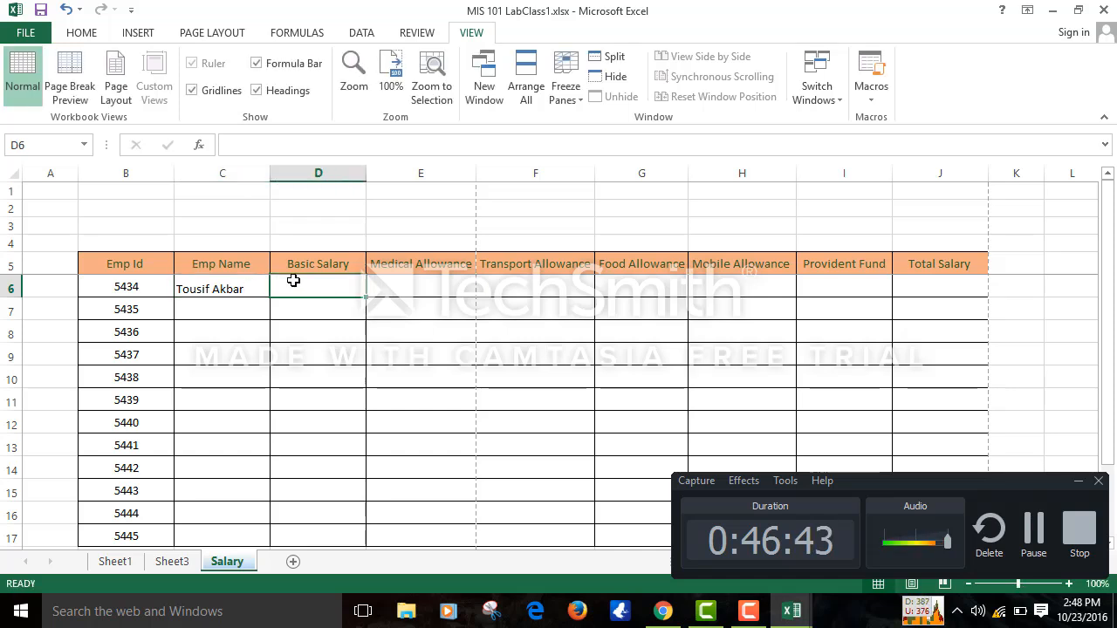
- Enter Basic Salary 50000 in D6 and medical allowance 4000 in E6
text(50000)
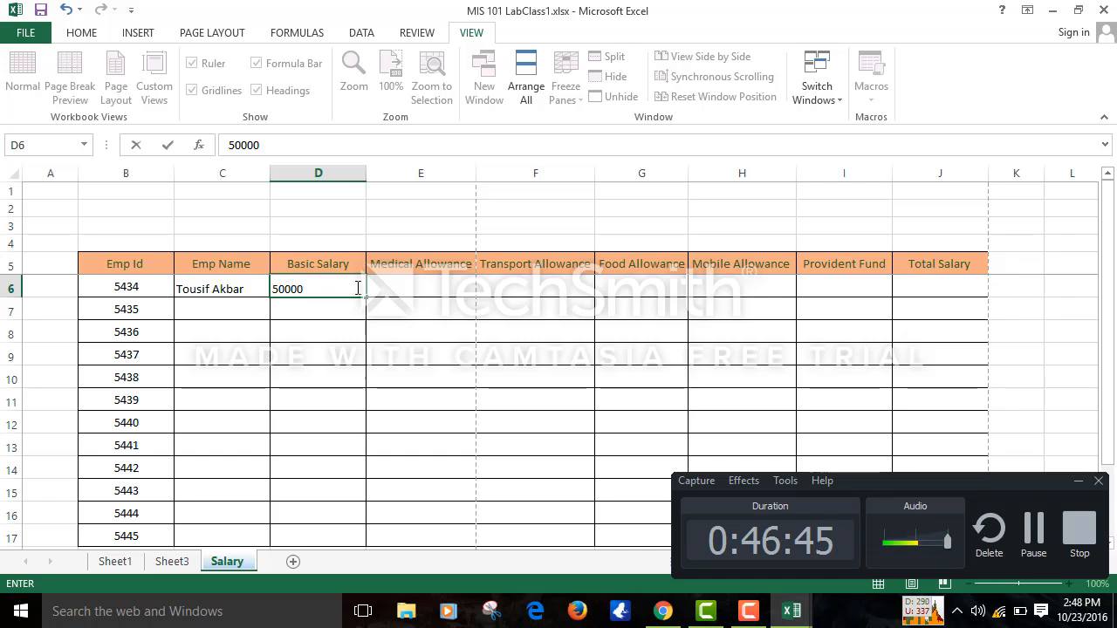
click(397, 284)
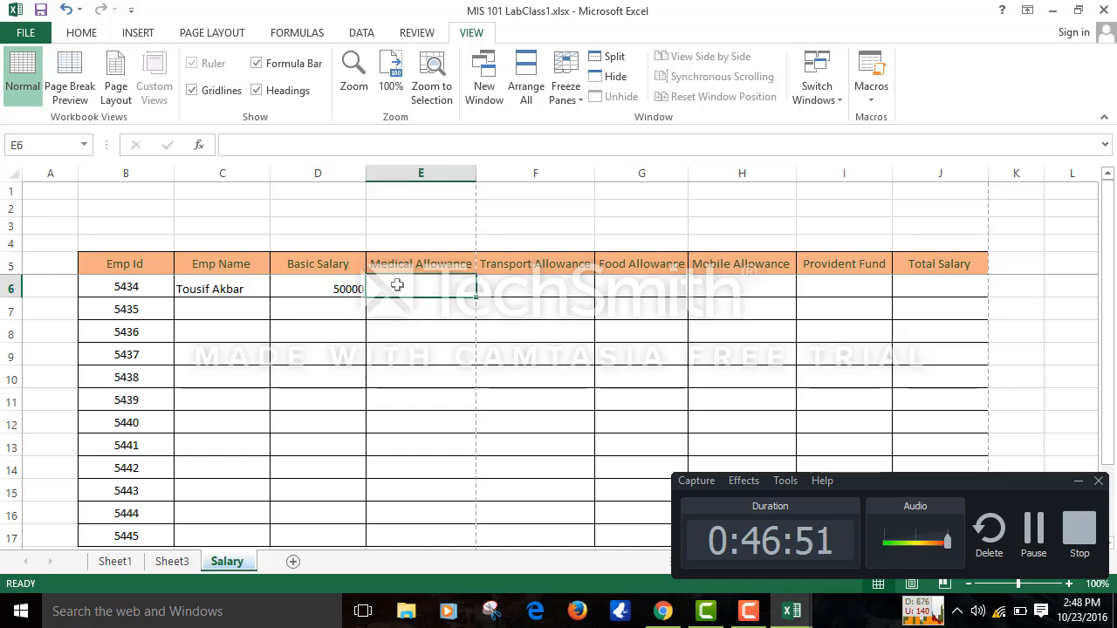
text(34)
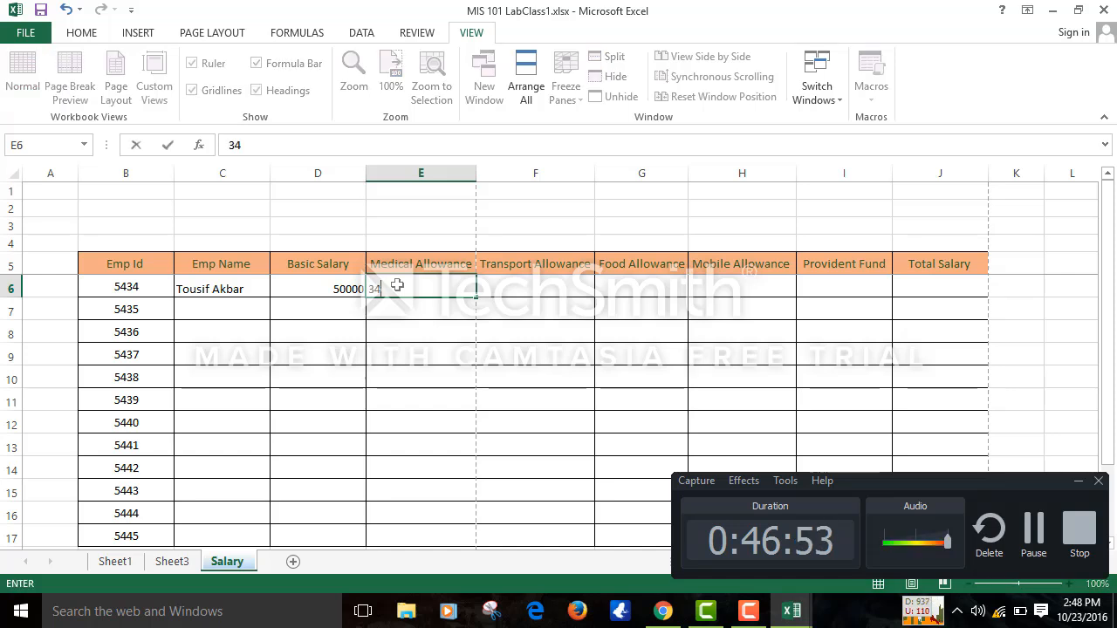
key(BackSpace)
key(BackSpace)
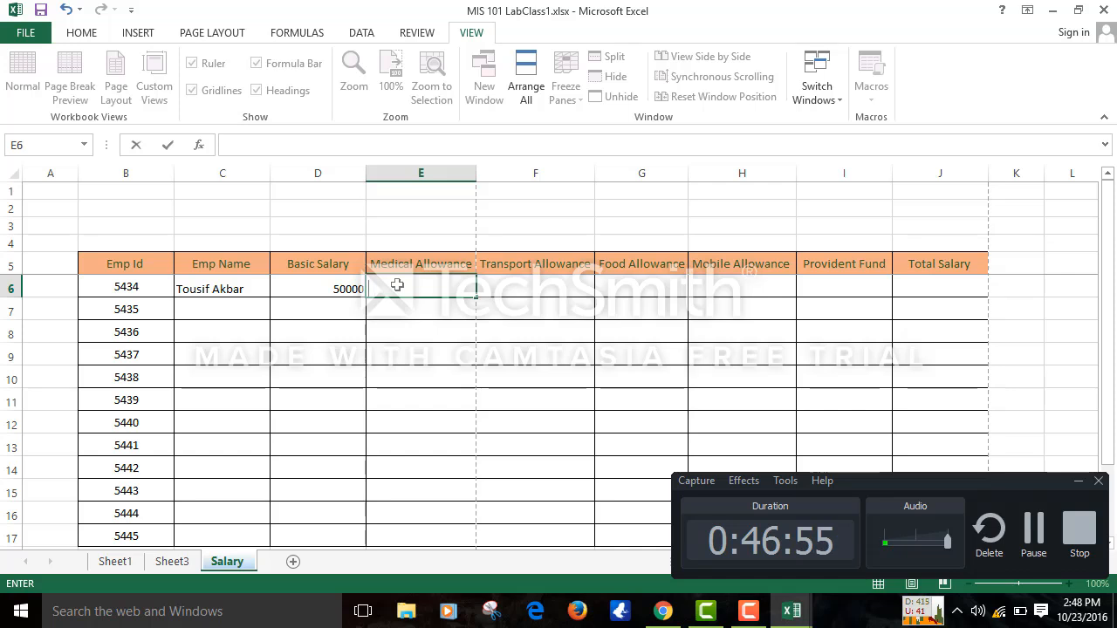
text(4000)
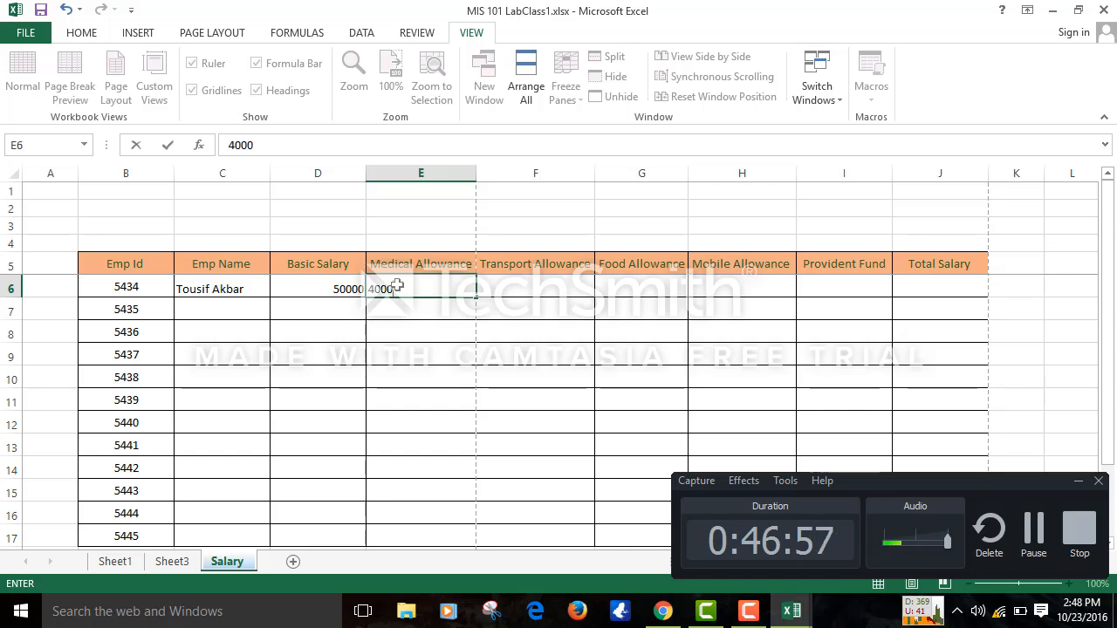
click(548, 300)
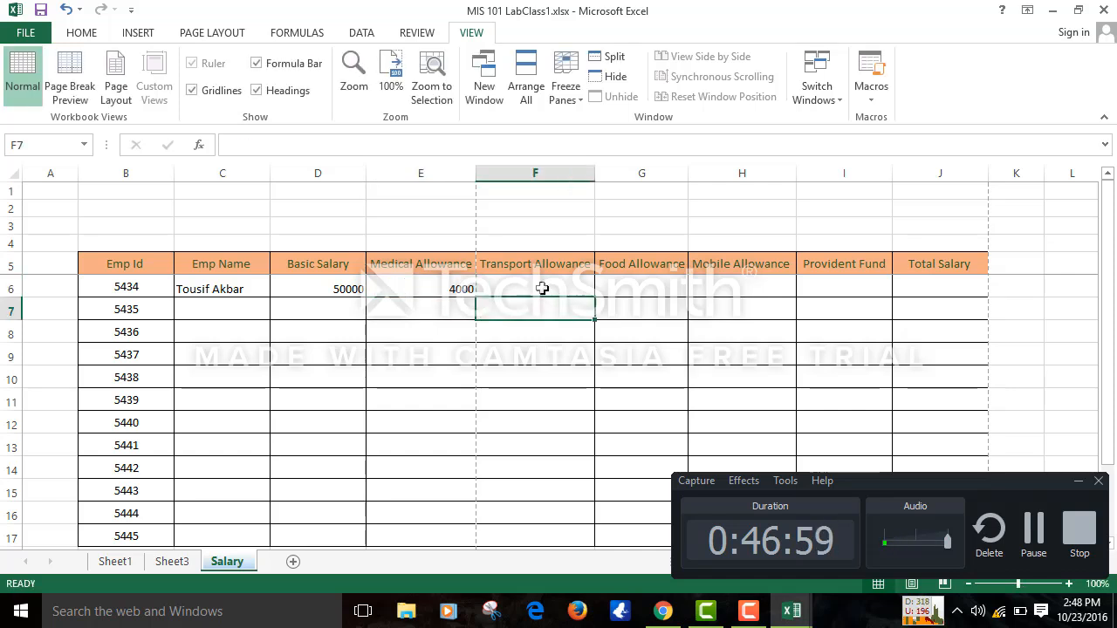
- Enter the remaining allowances 3000, 2300 and 100 in F6, G6 and H6
click(541, 288)
text(4)
key(BackSpace)
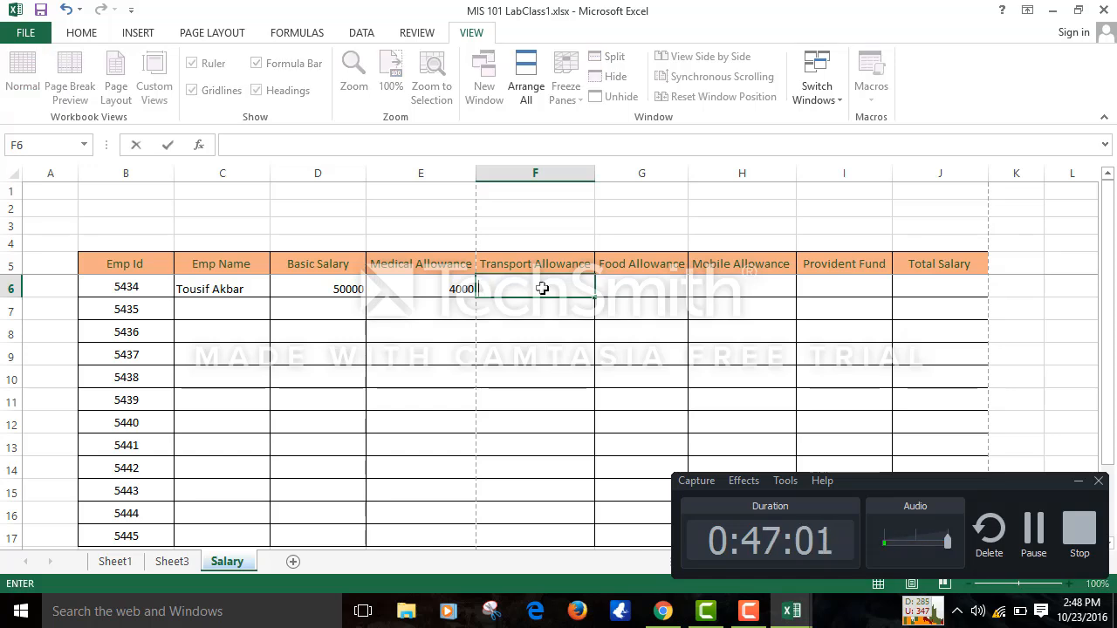
text(3000)
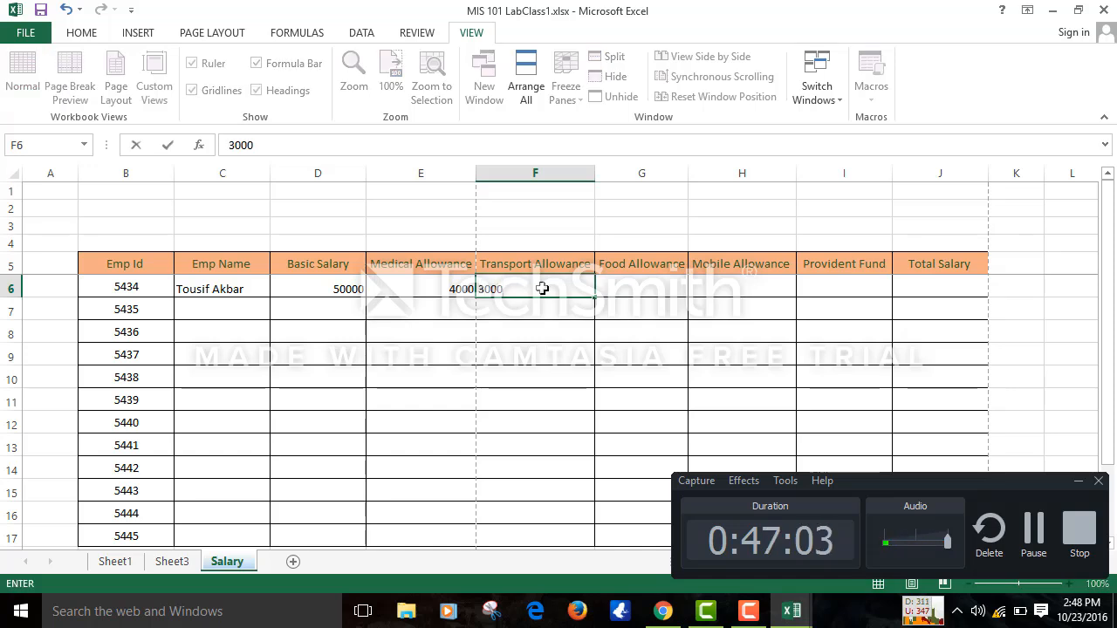
key(Return)
click(641, 278)
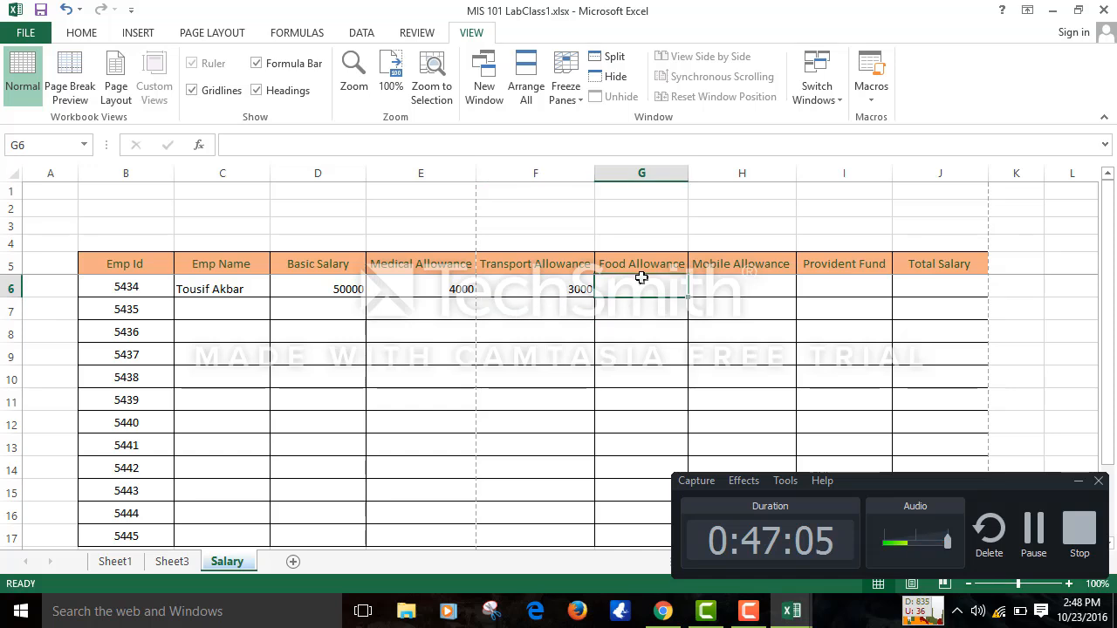
text(23)
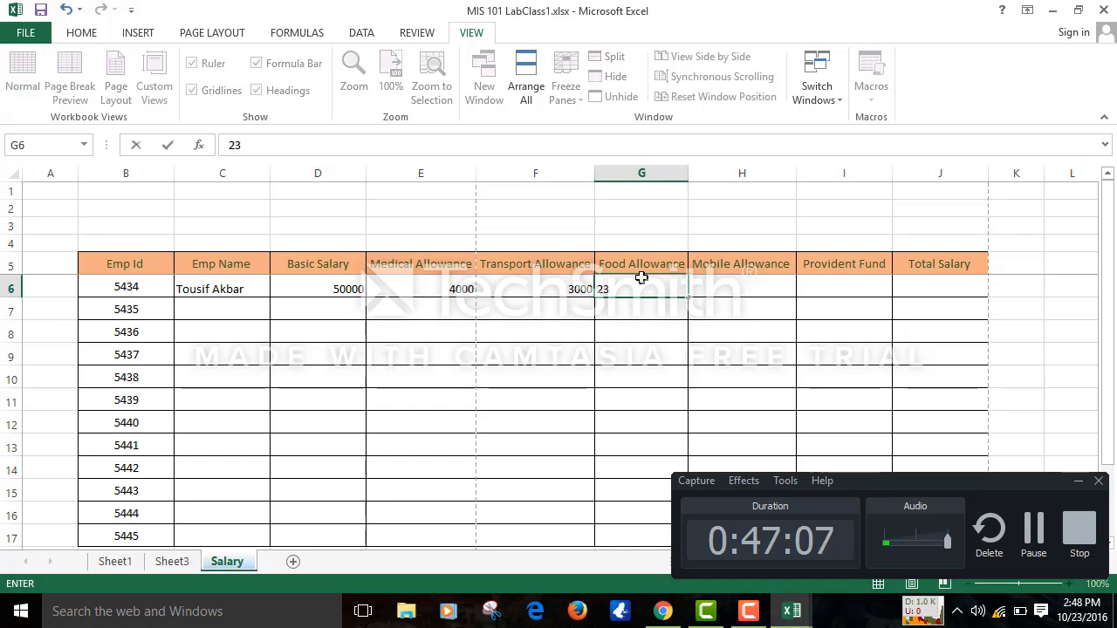
text(00)
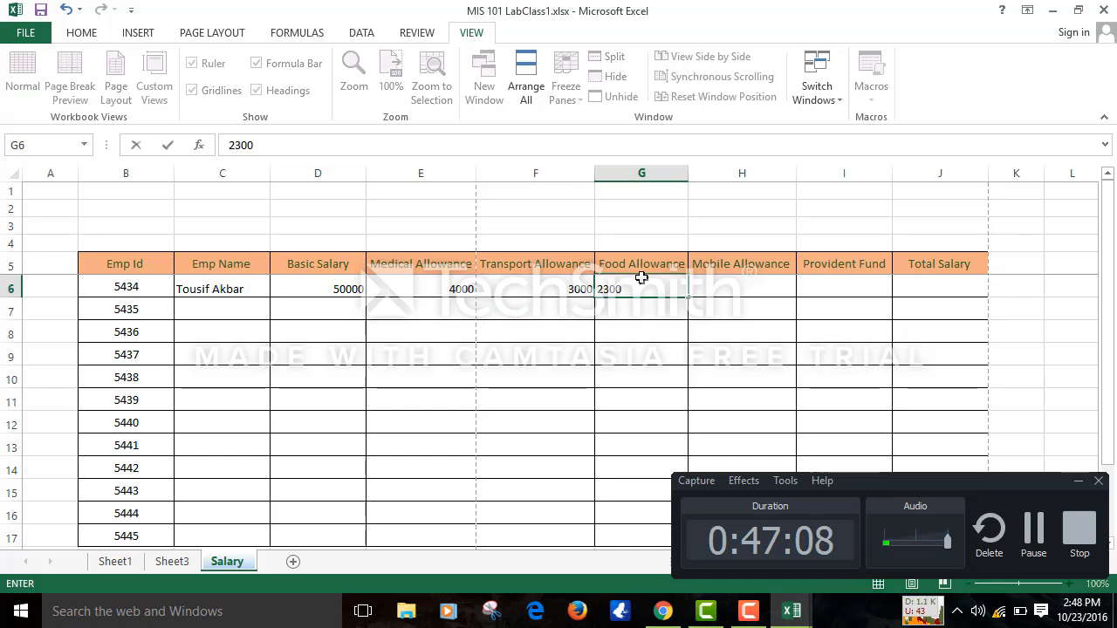
click(755, 288)
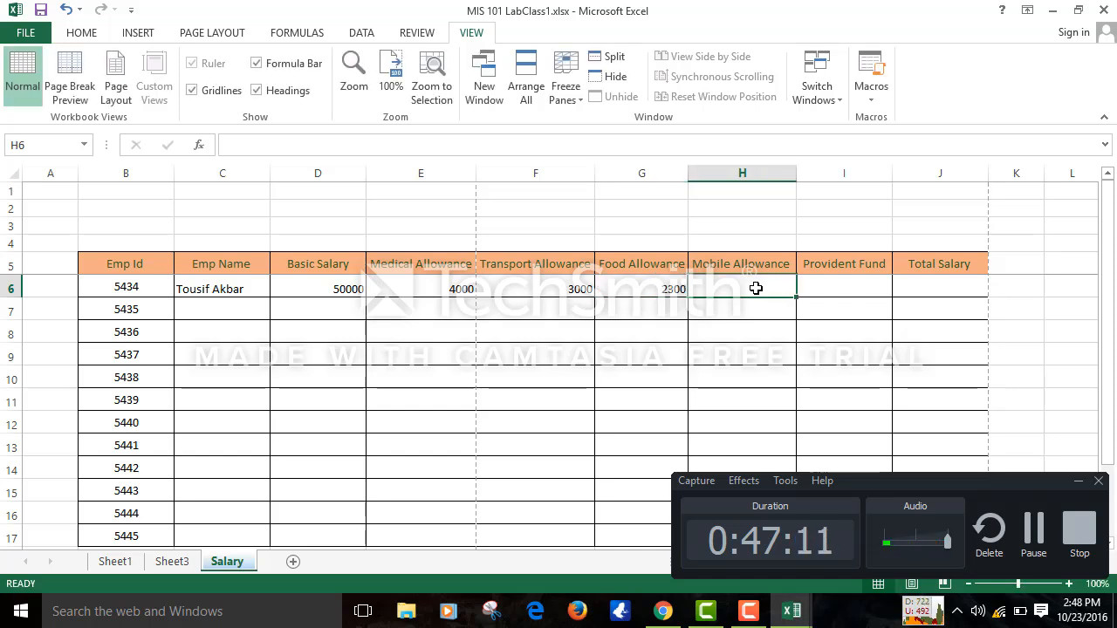
text(1)
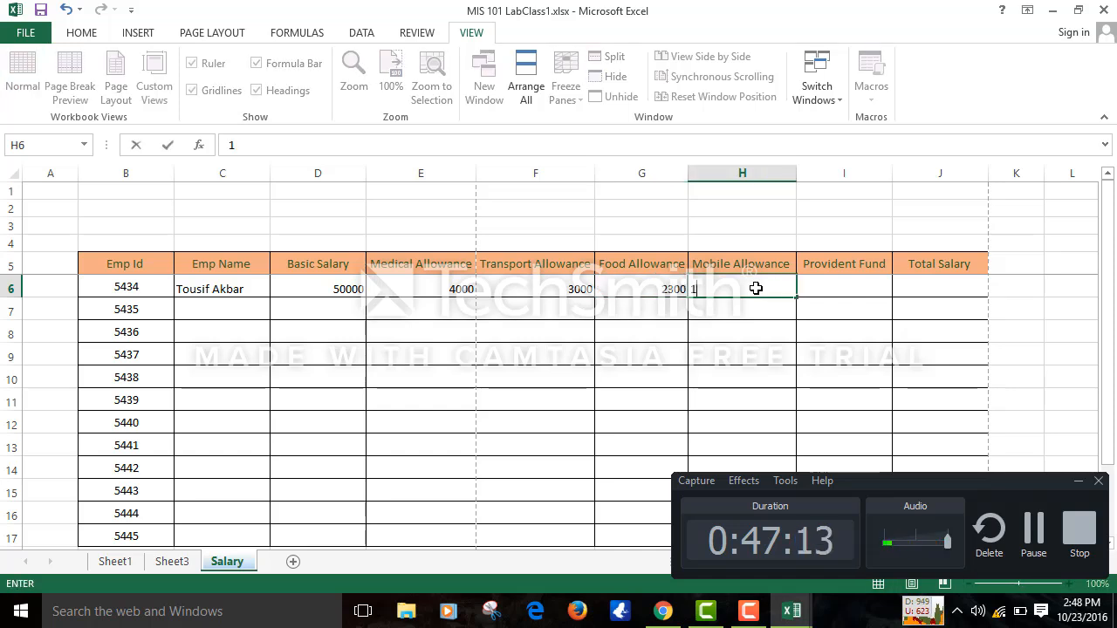
text(000)
key(BackSpace)
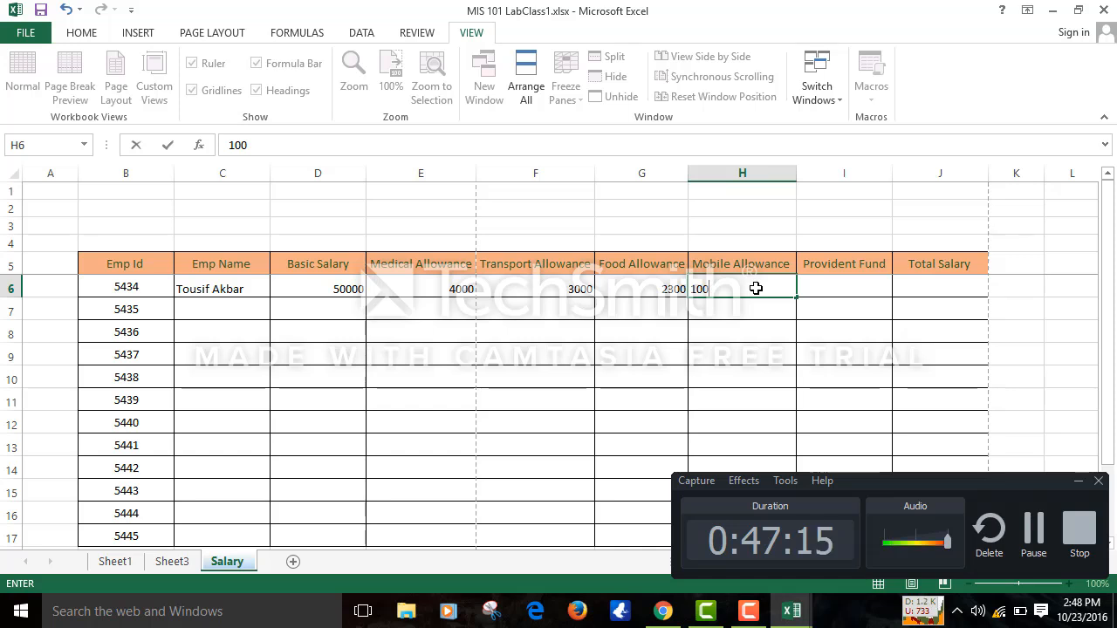
click(855, 285)
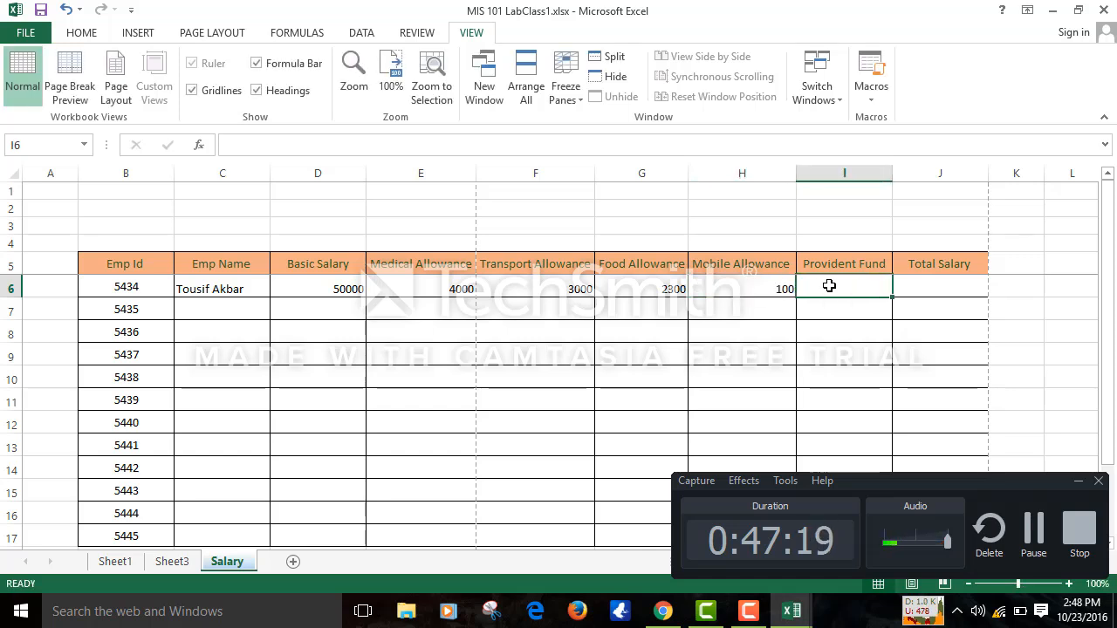
- Enter the Provident Fund formula =D6*10%, giving 5000
text(=)
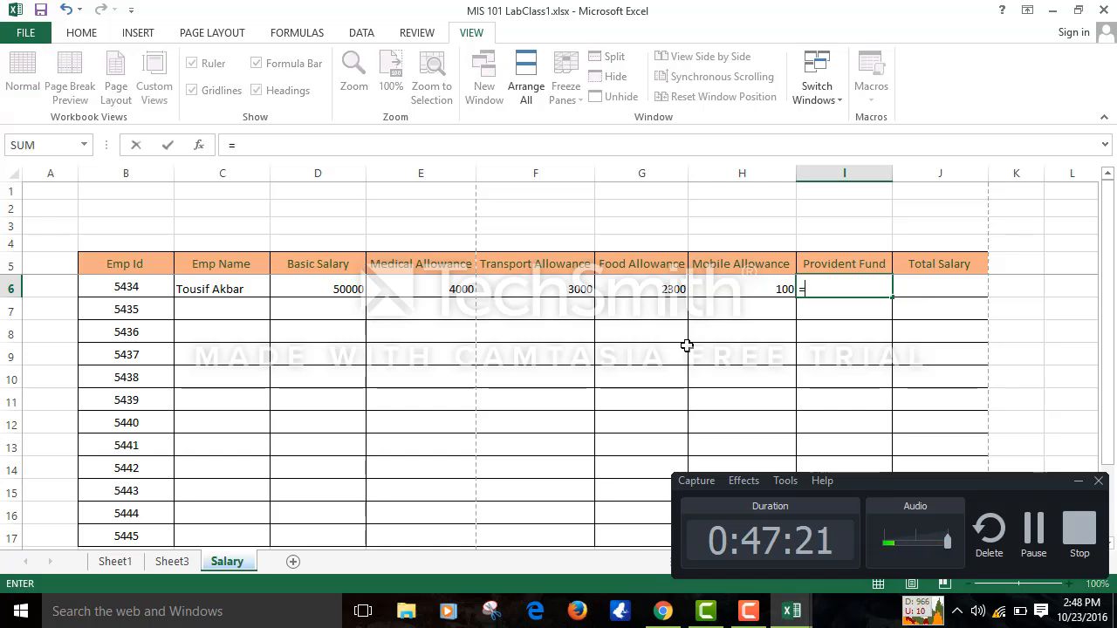
click(335, 287)
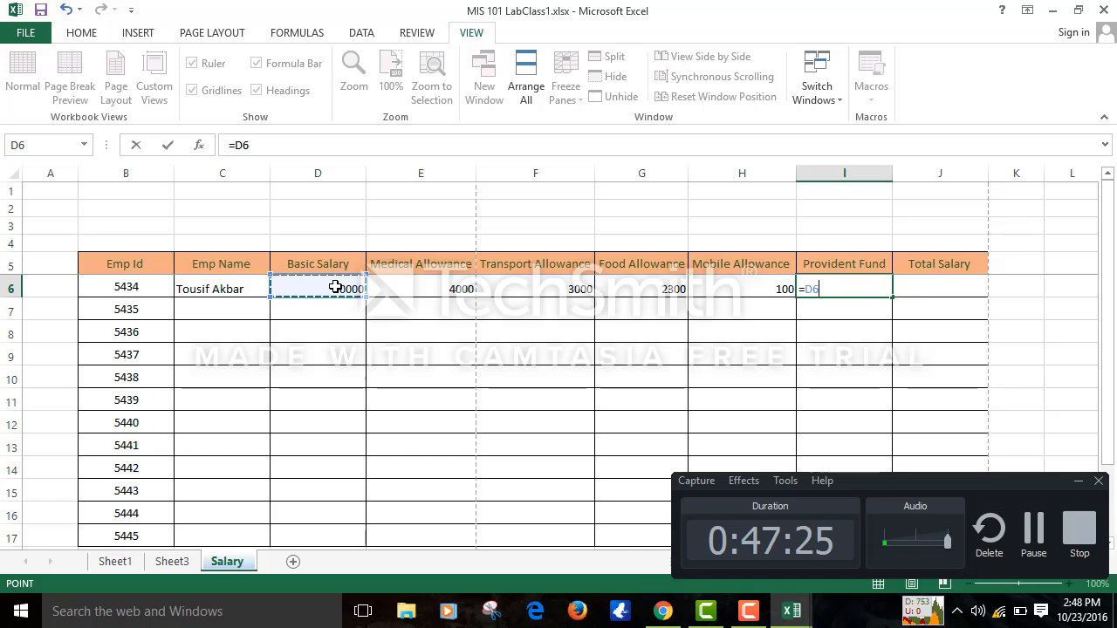
text(*)
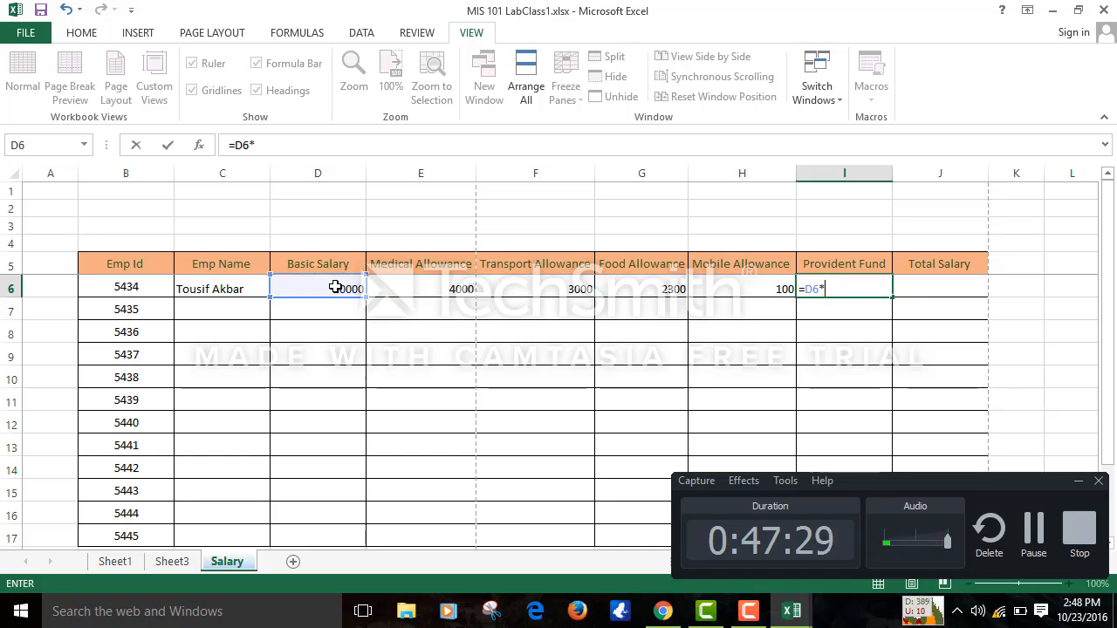
text(10)
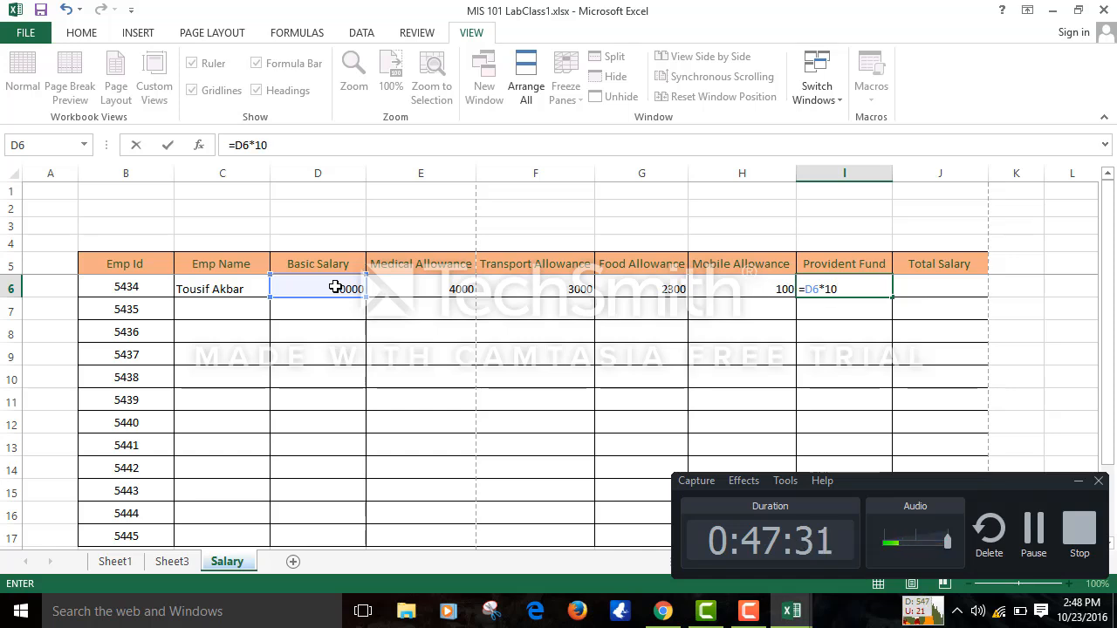
text(%)
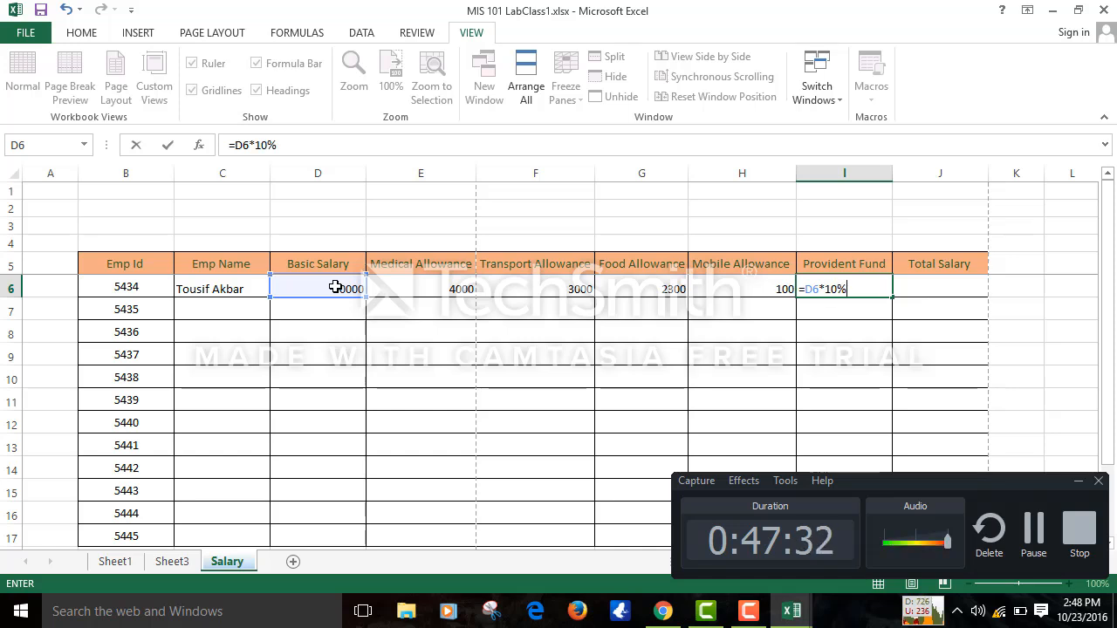
click(829, 381)
- Insert a blank column at E, before Medical Allowance
click(428, 174)
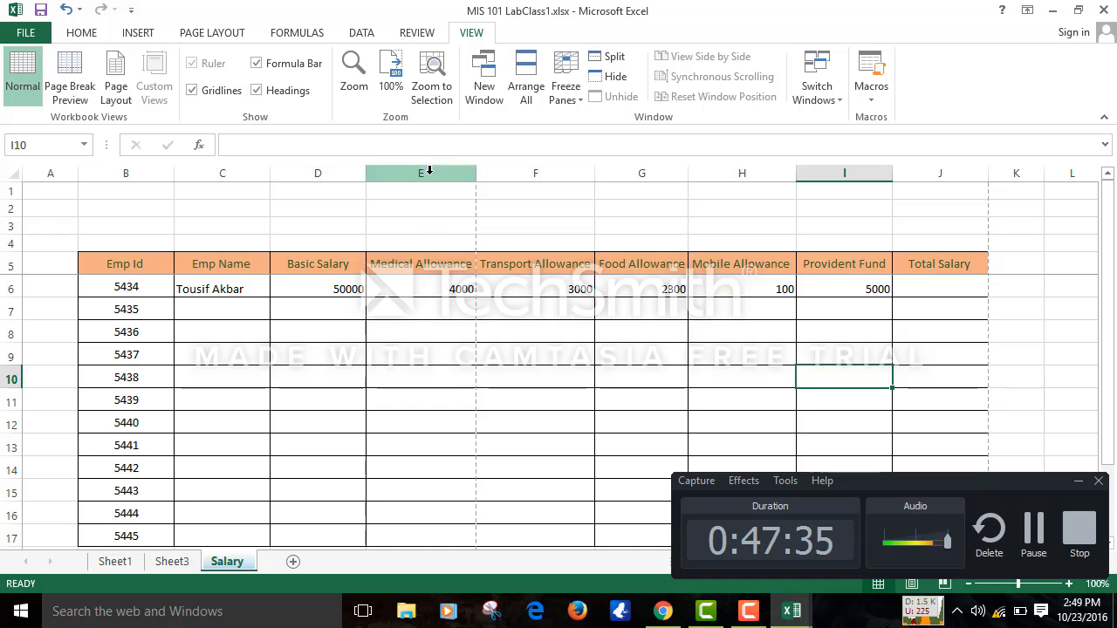
right_click(425, 173)
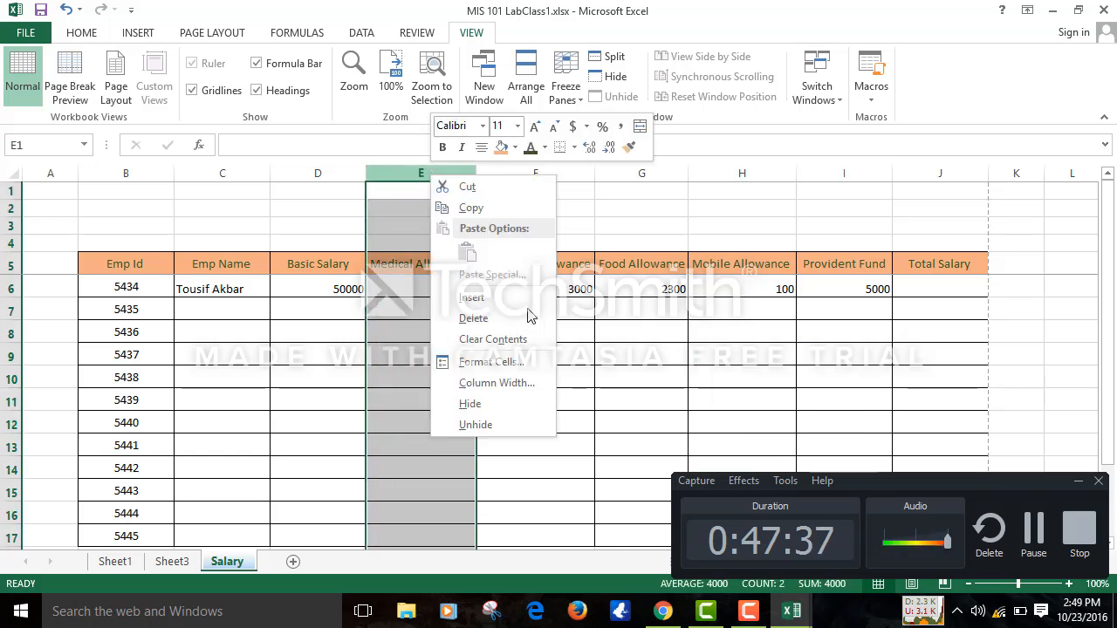
click(473, 298)
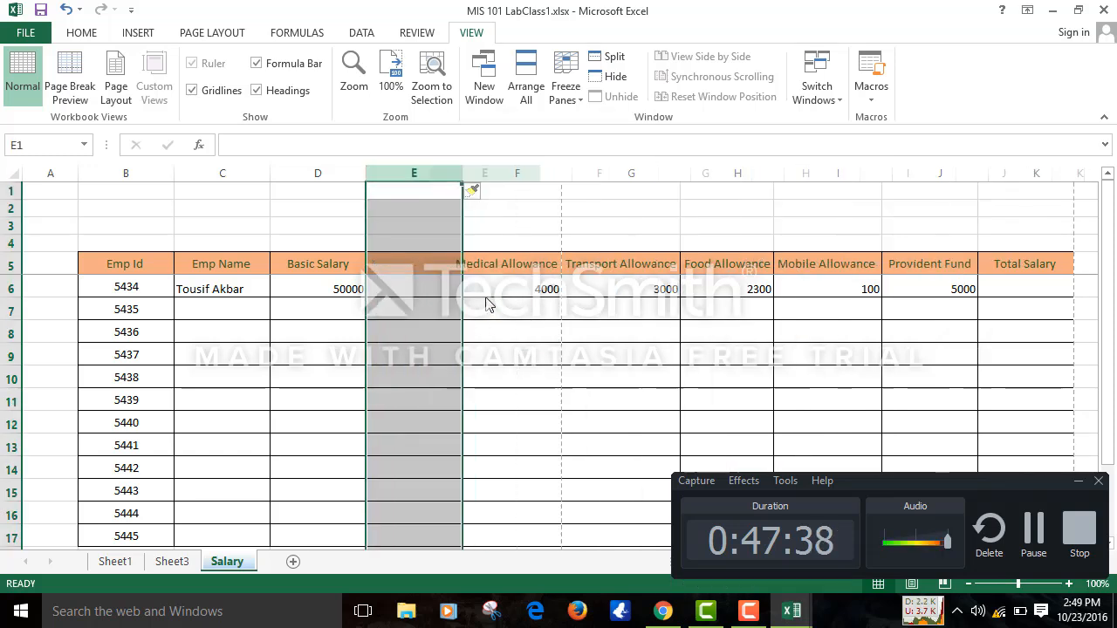
- Type the heading 'Hpuse Rent' in cell E5 of the new column
click(409, 263)
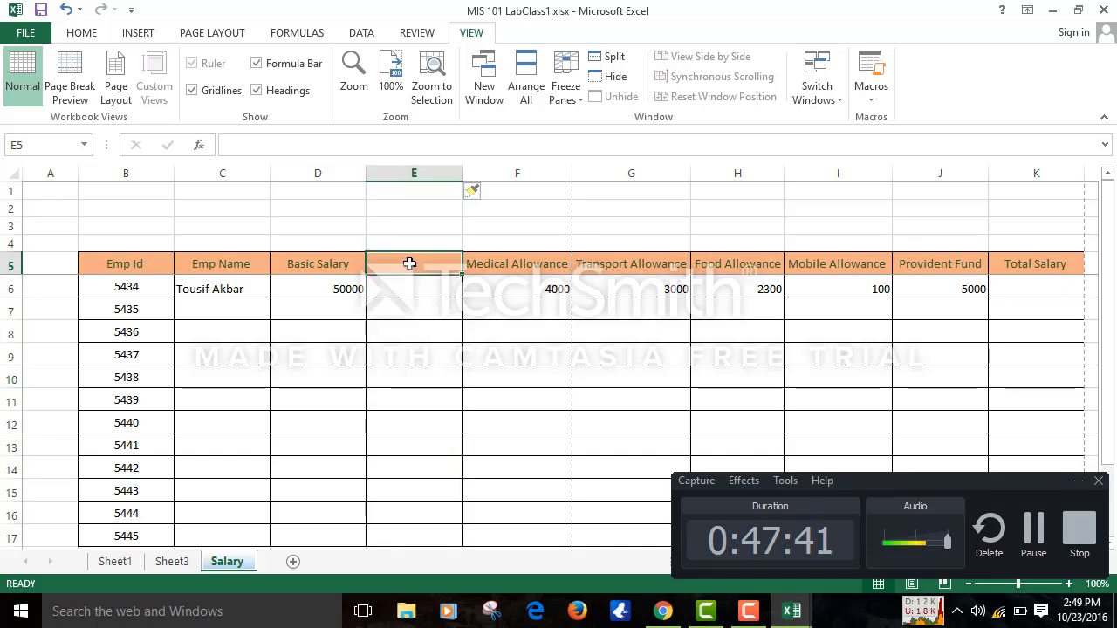
text(Hpuse)
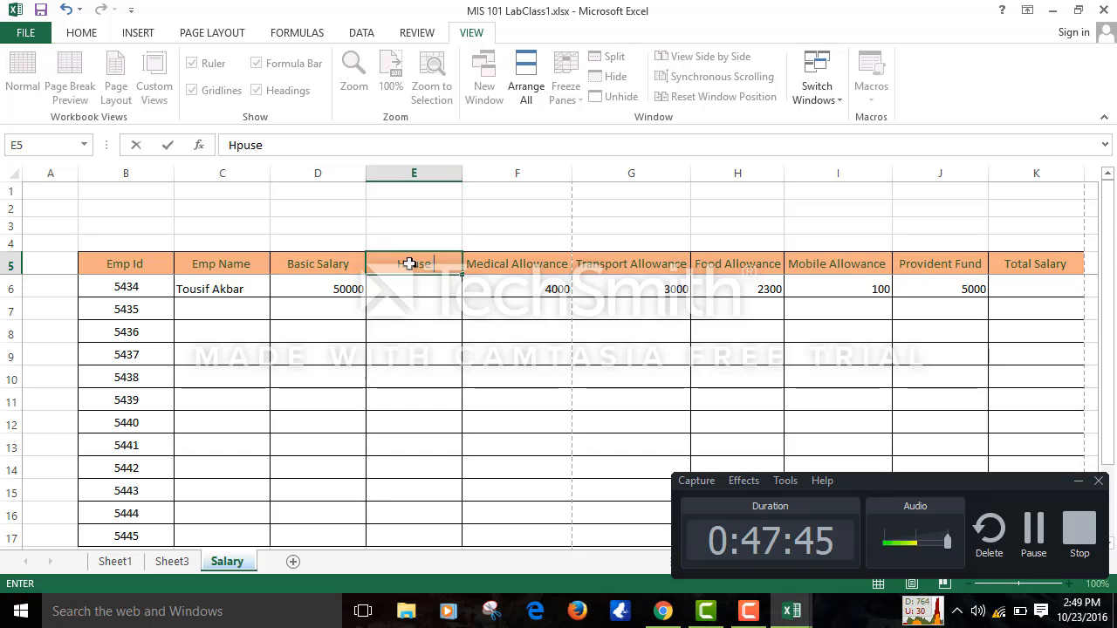
text( R3n)
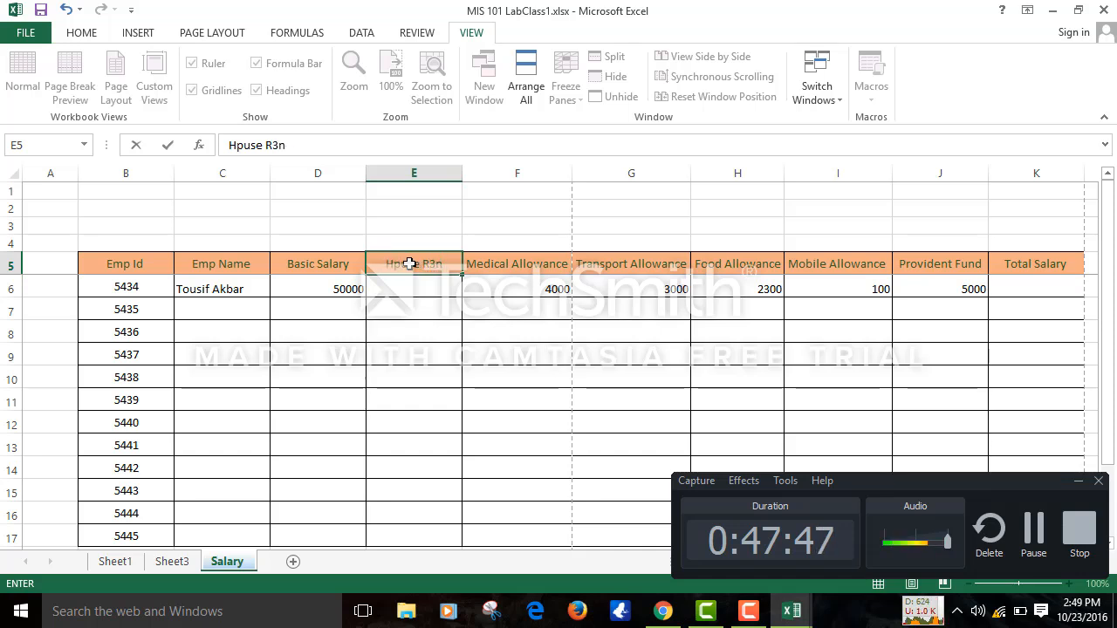
key(BackSpace)
key(BackSpace)
key(BackSpace)
text(Rent)
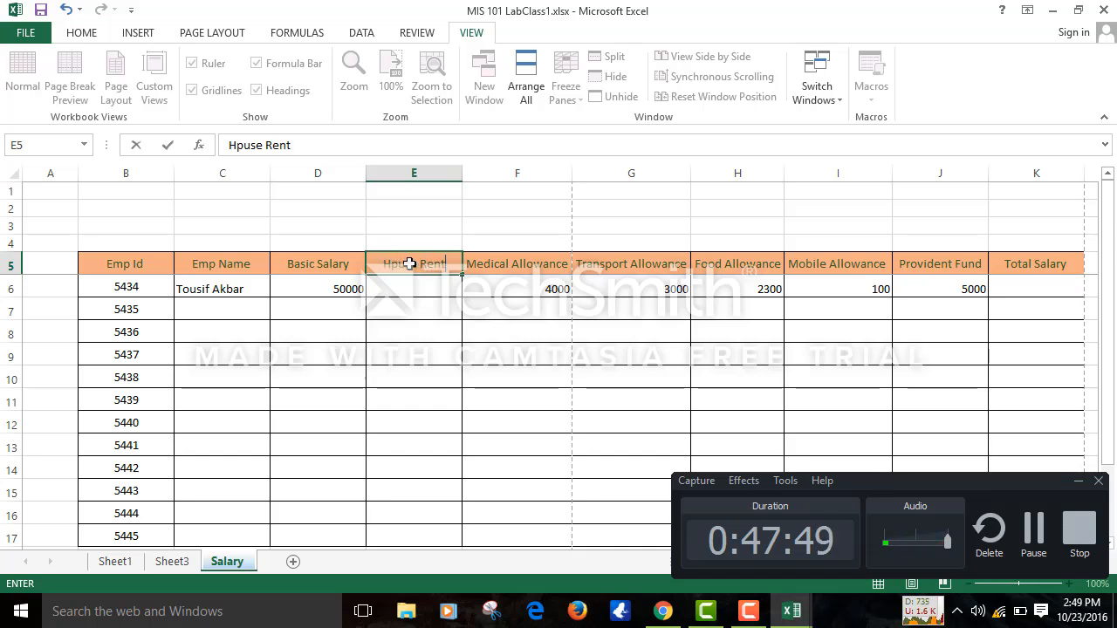
click(465, 344)
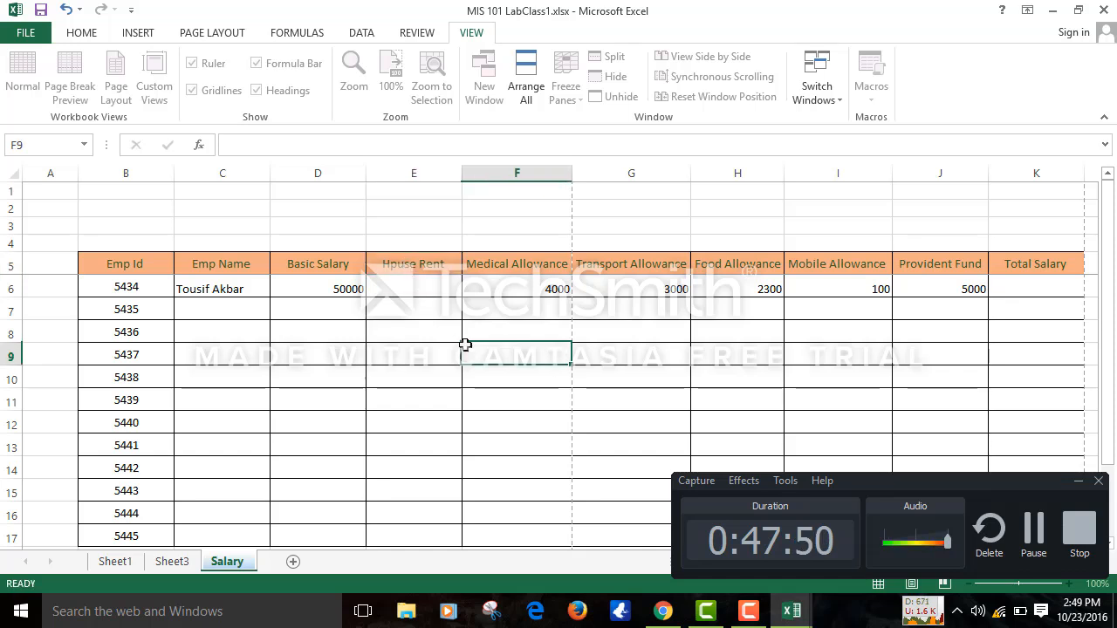
- Attach a comment reading 'House Rent 50%' to the E5 heading
click(433, 260)
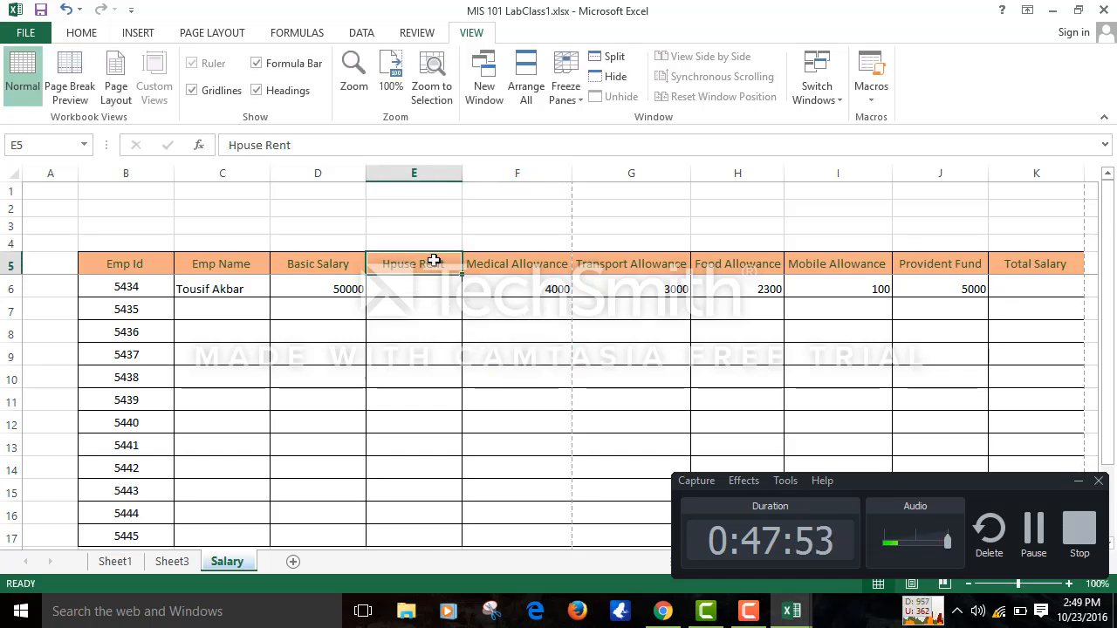
right_click(434, 260)
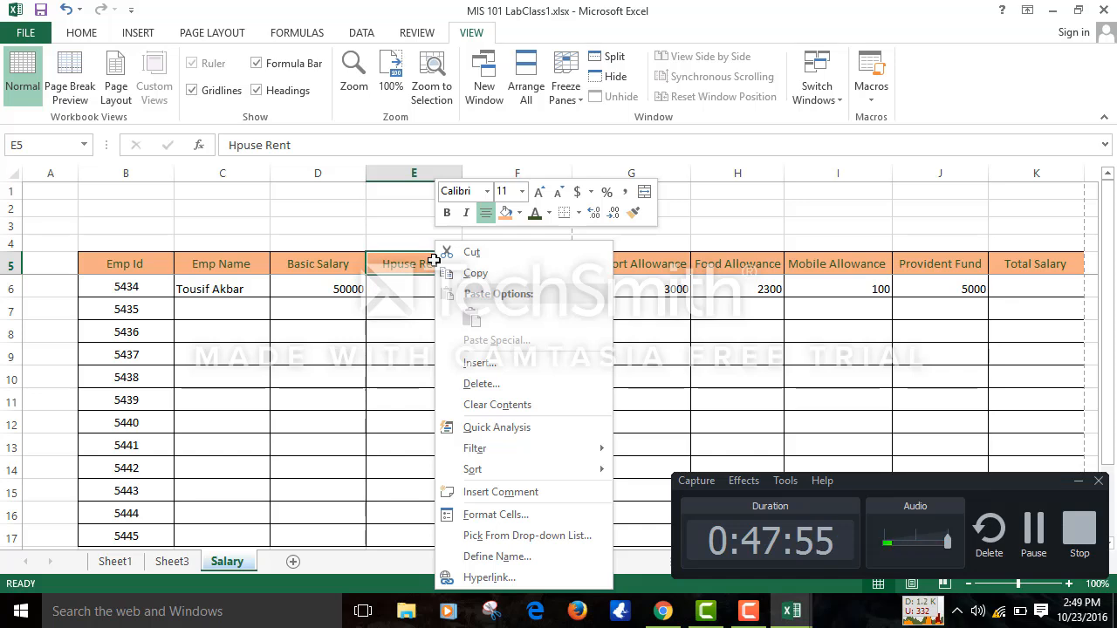
key(Escape)
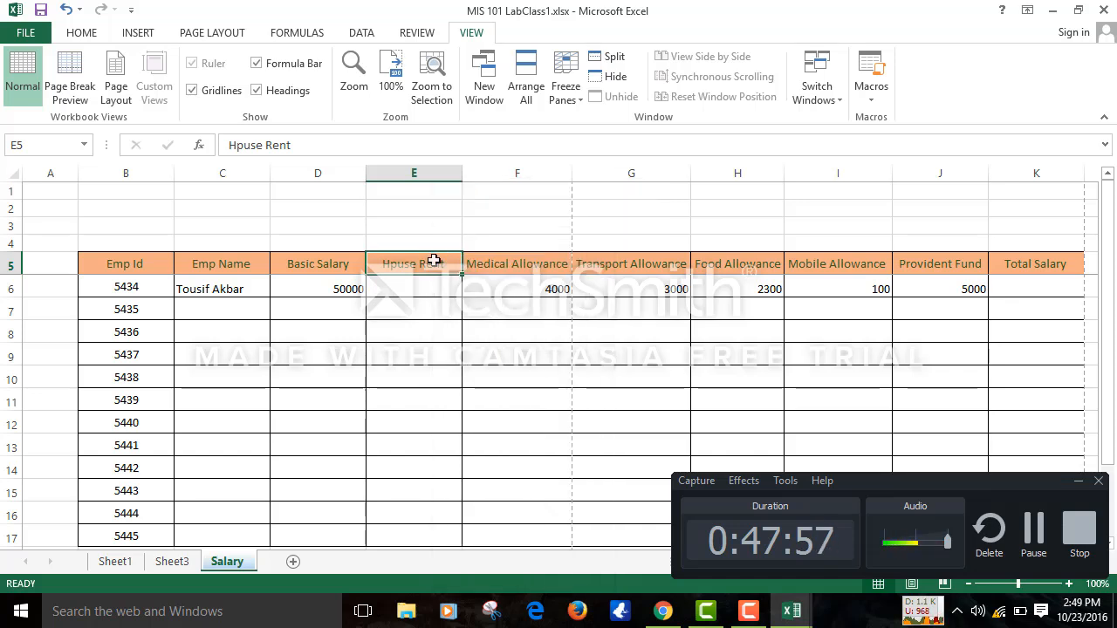
right_click(434, 260)
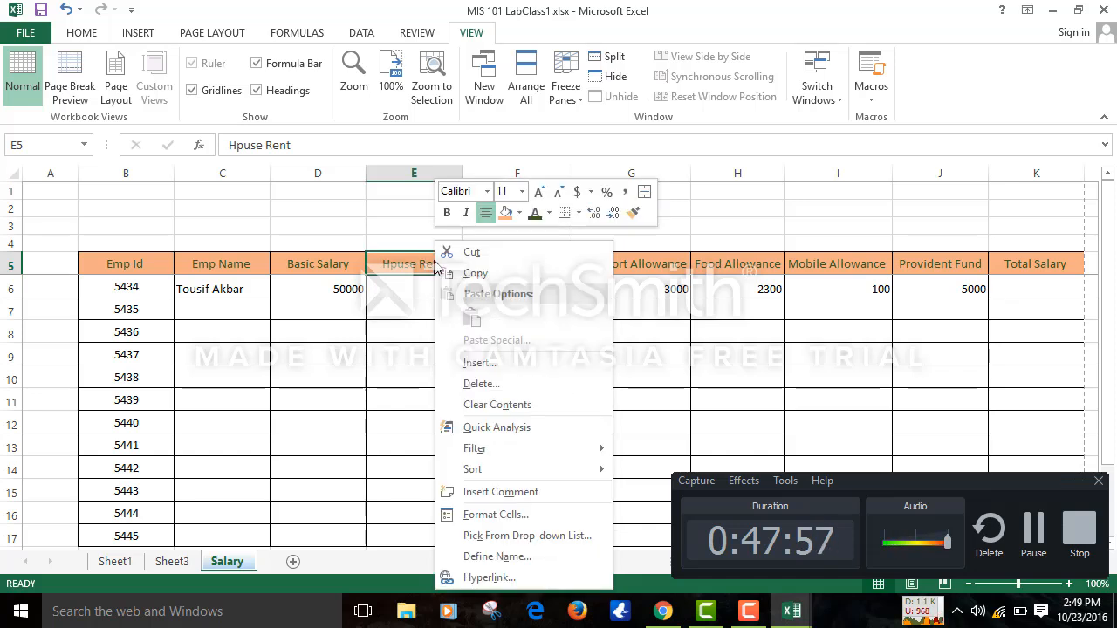
click(499, 493)
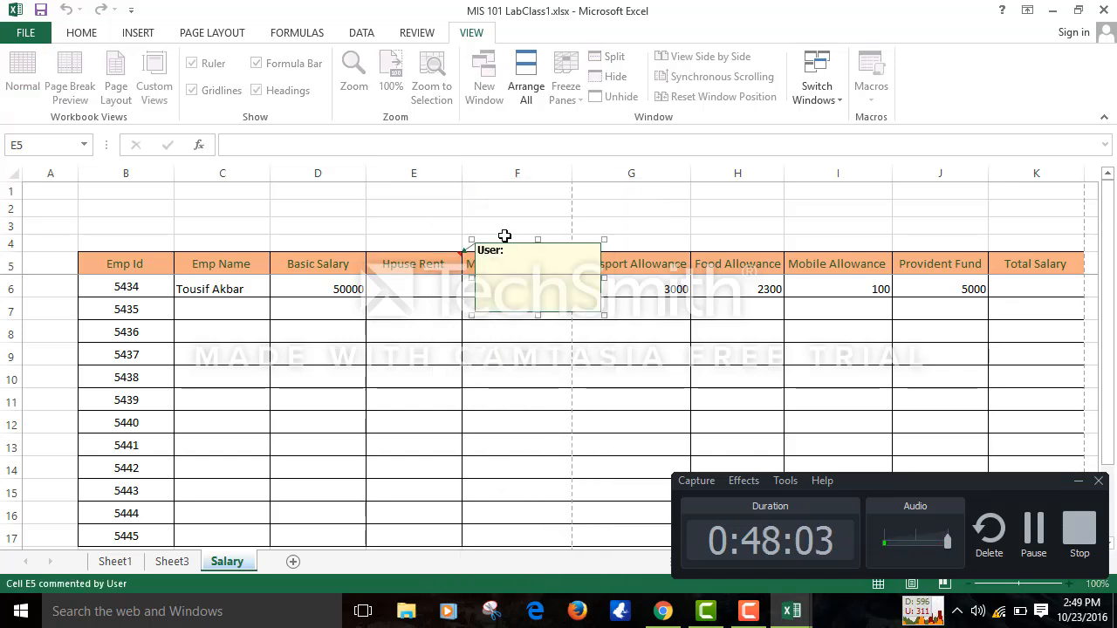
click(495, 272)
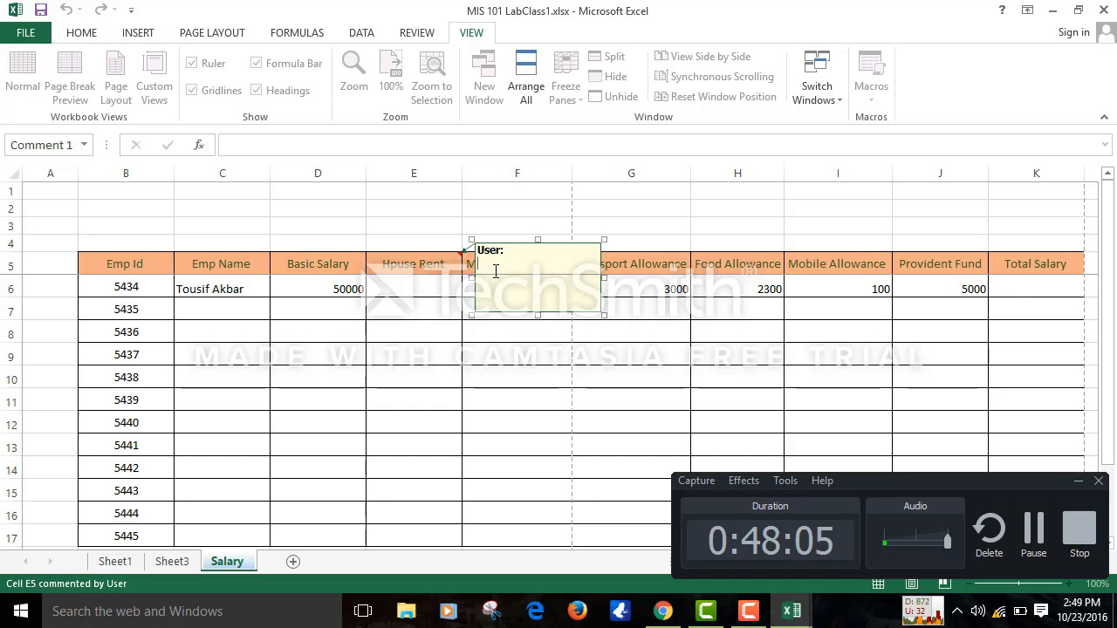
text(Hp)
key(BackSpace)
text(o)
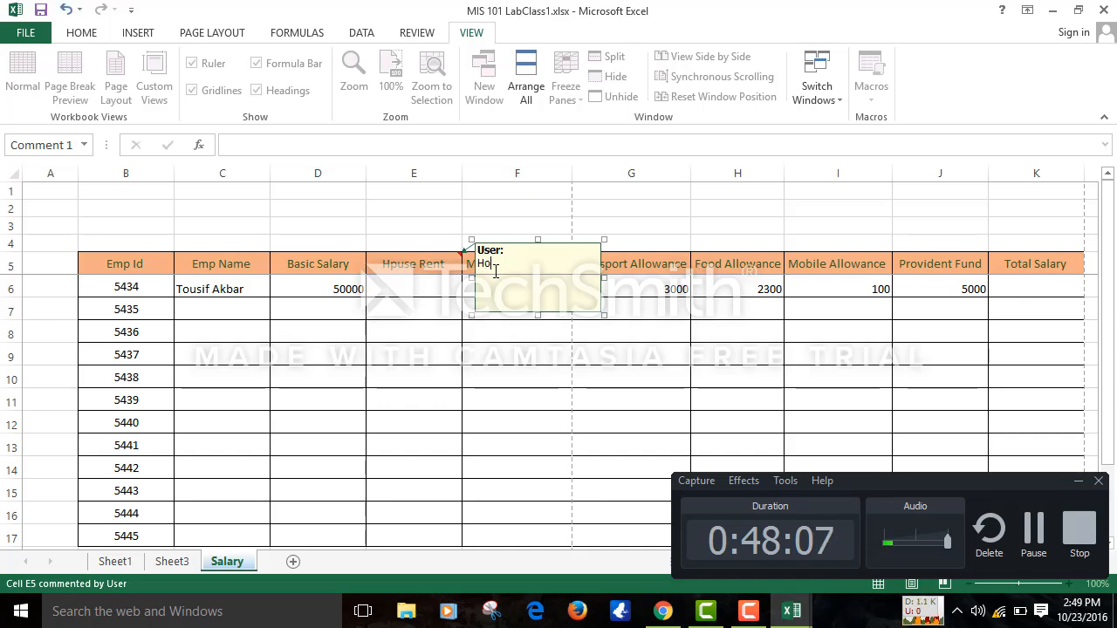
text(use Rent )
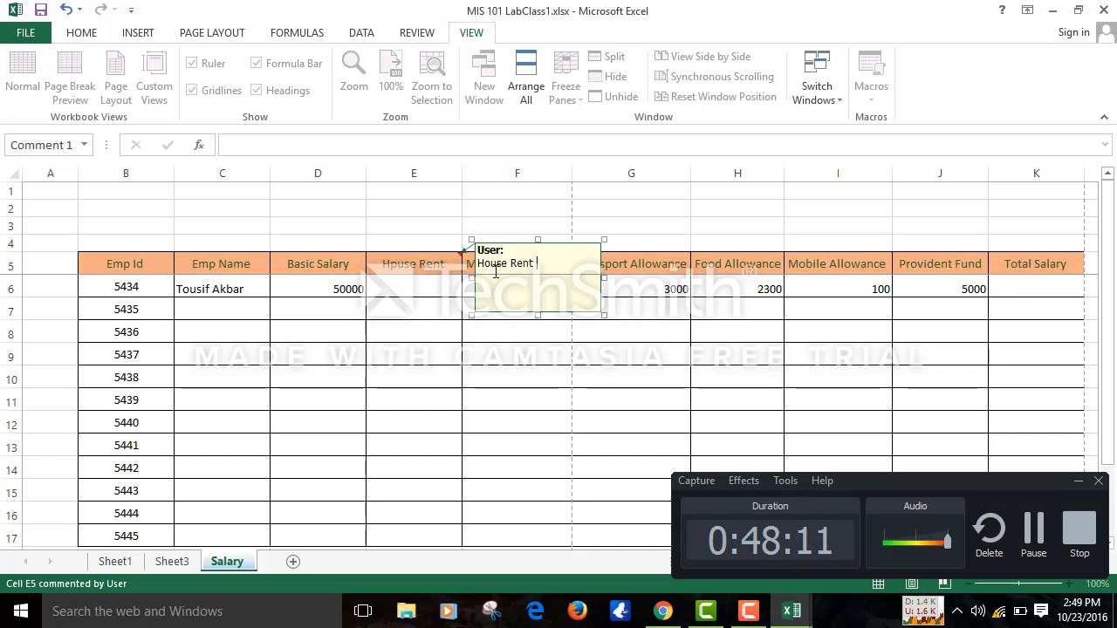
text(50)
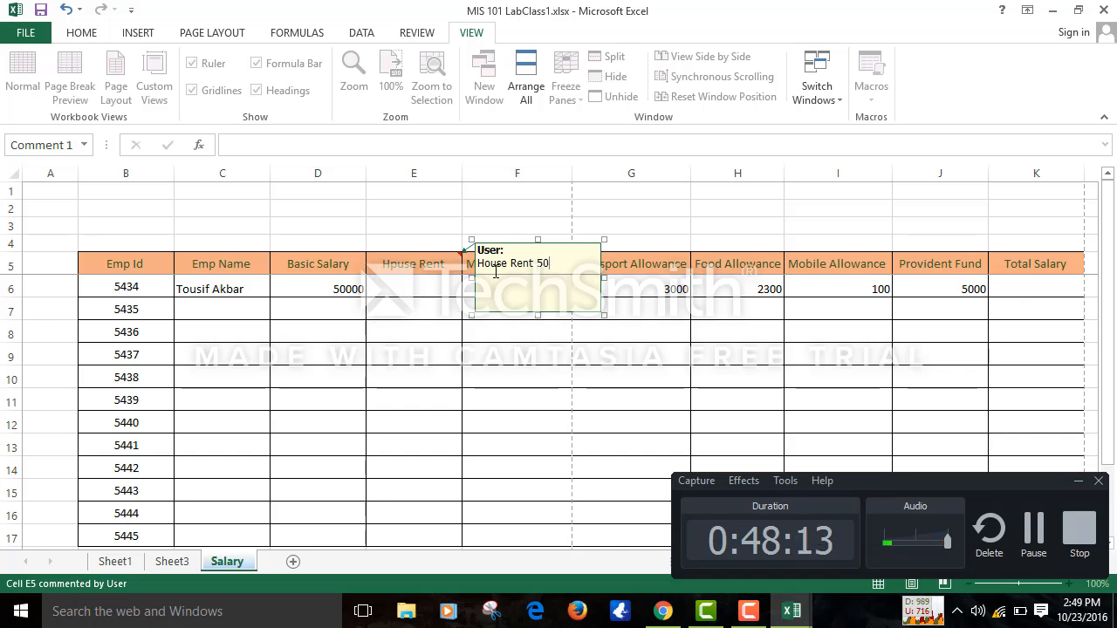
click(643, 354)
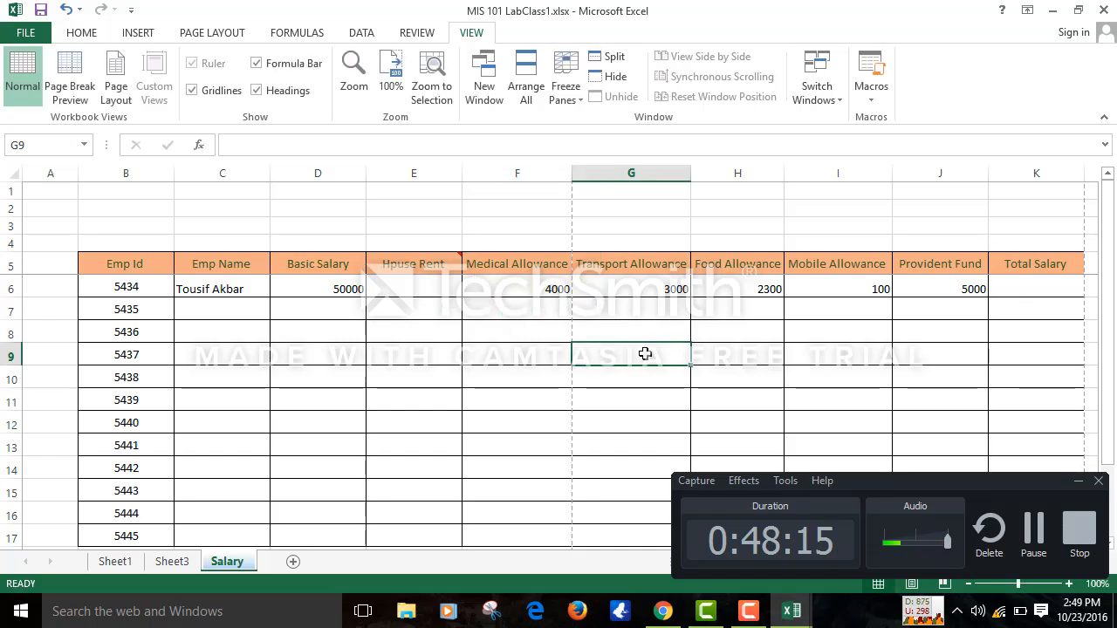
- Add the comment 'PF is 10% of BS' to the Provident Fund heading in J5
mouse_move(438, 267)
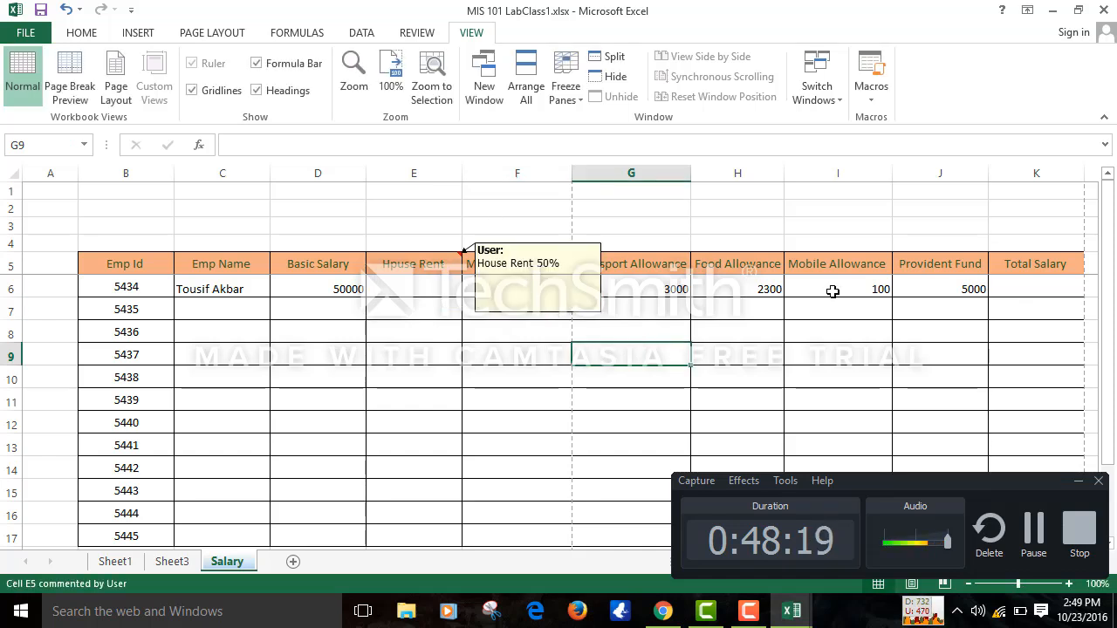
click(959, 287)
click(944, 264)
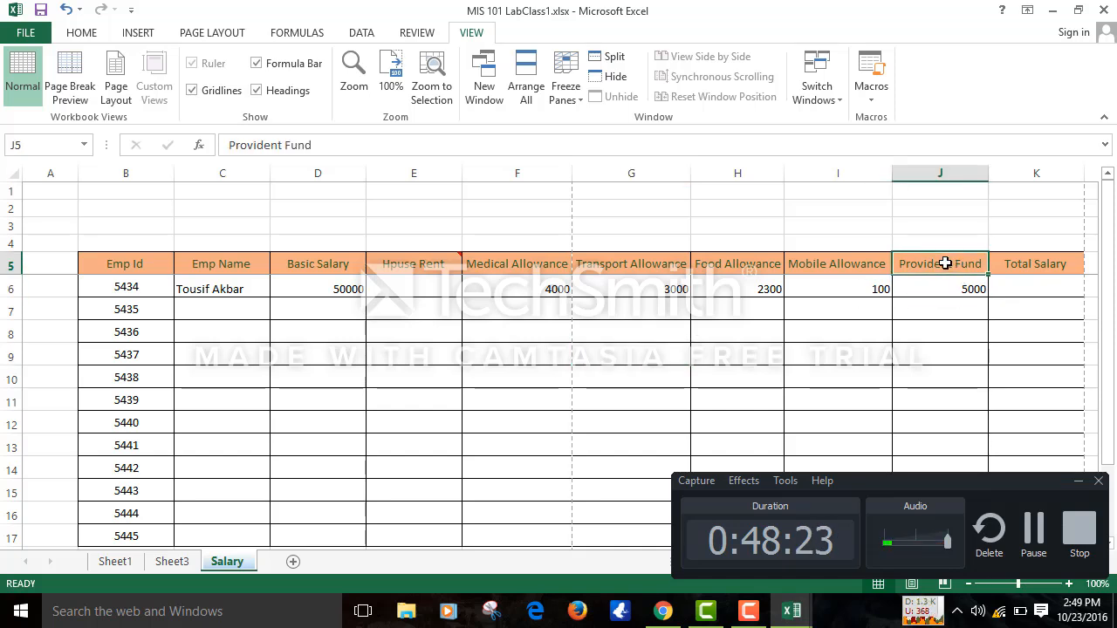
right_click(944, 262)
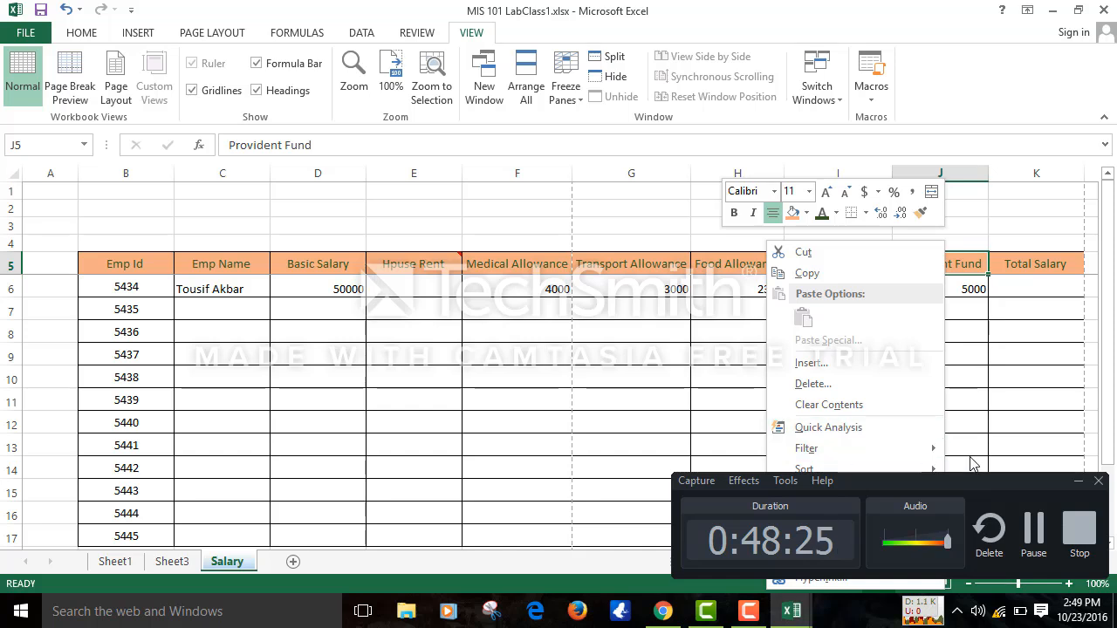
key(Escape)
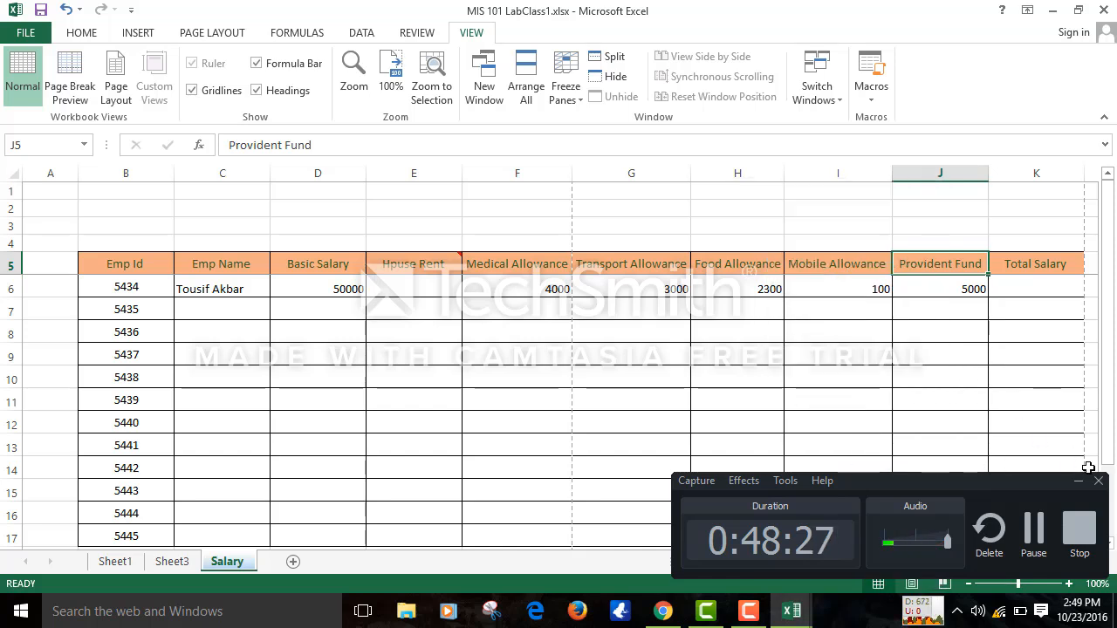
click(1079, 482)
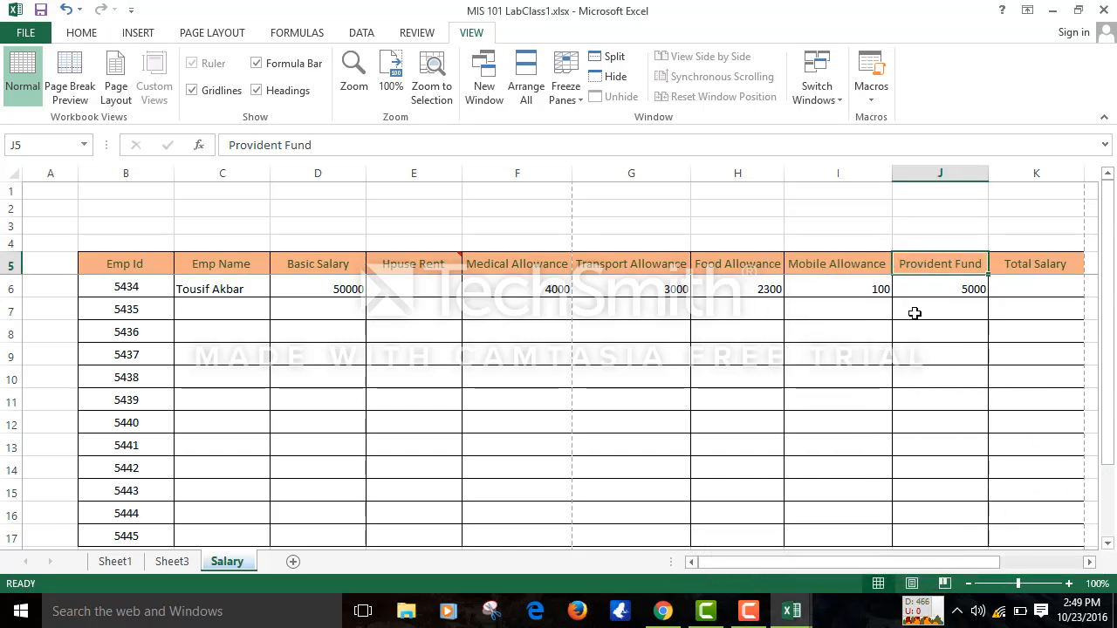
right_click(927, 263)
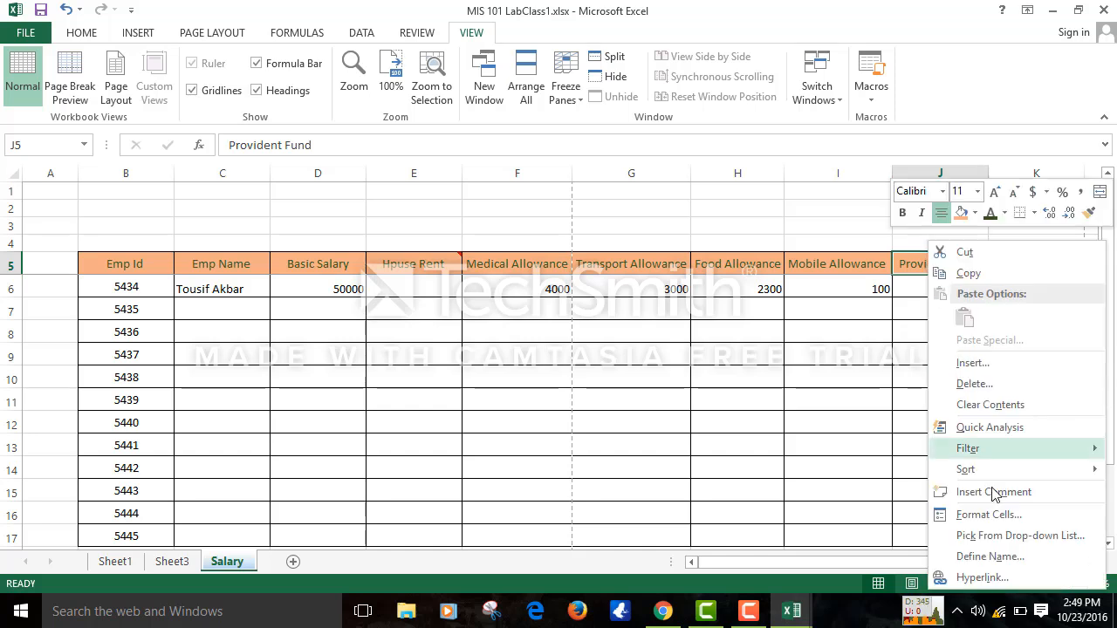
click(987, 492)
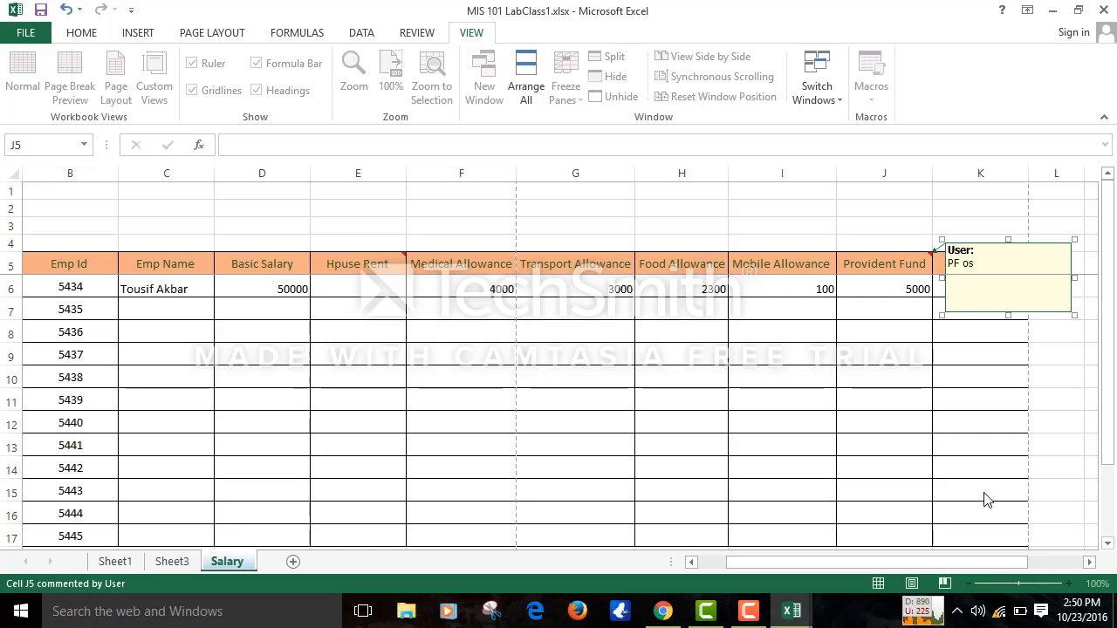
text(PF is 1)
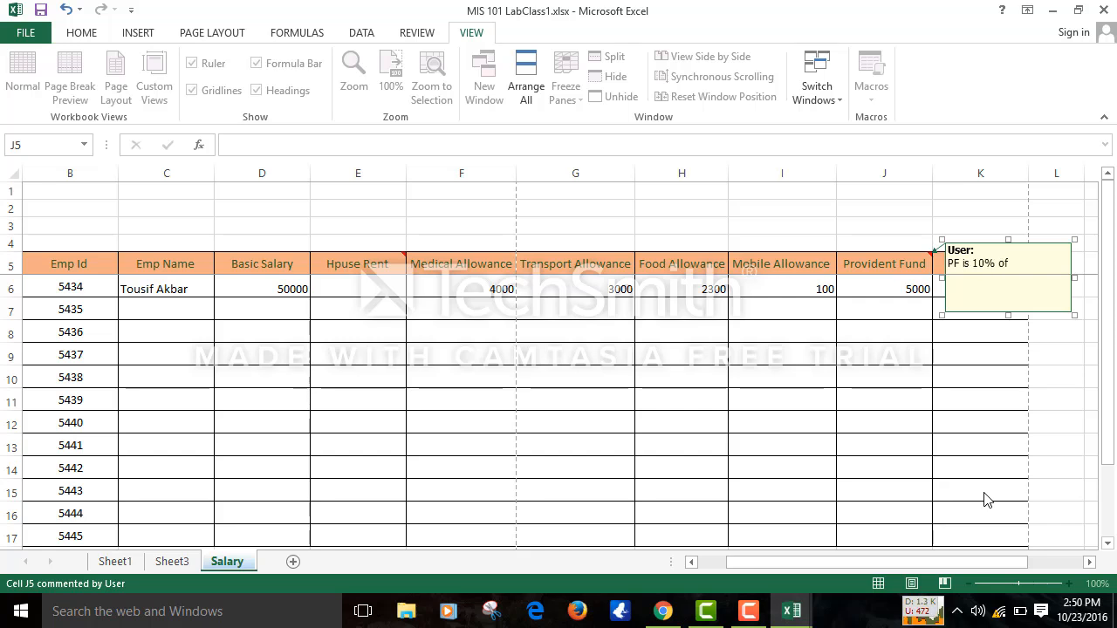
text(0% of BS)
click(731, 459)
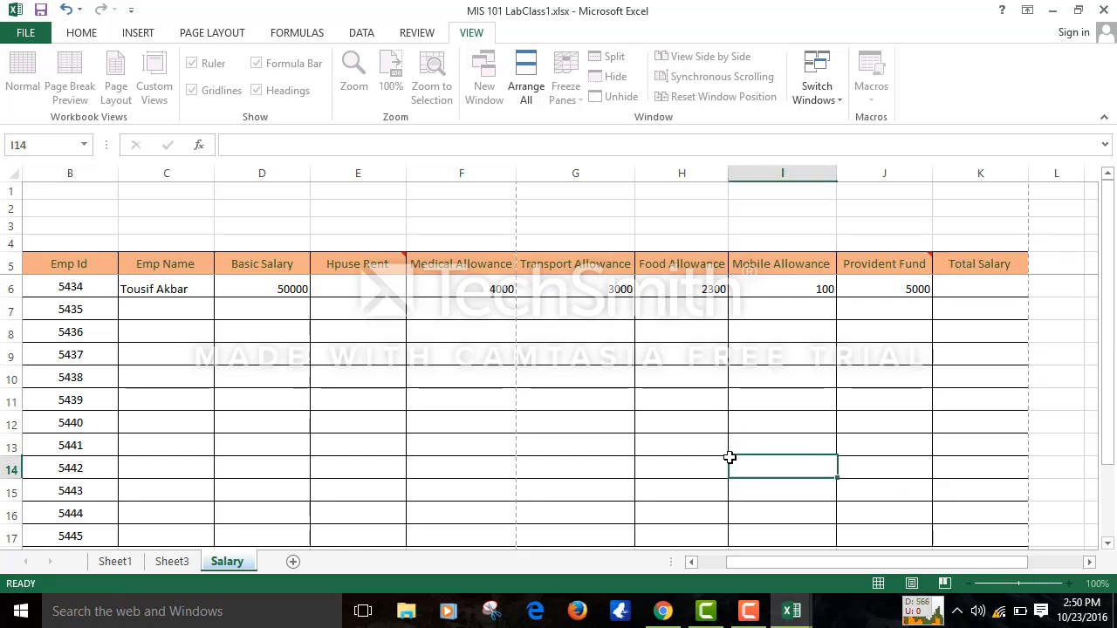
- Enter =D6*50% in E6 so the house rent shows 25000
click(345, 288)
text(=)
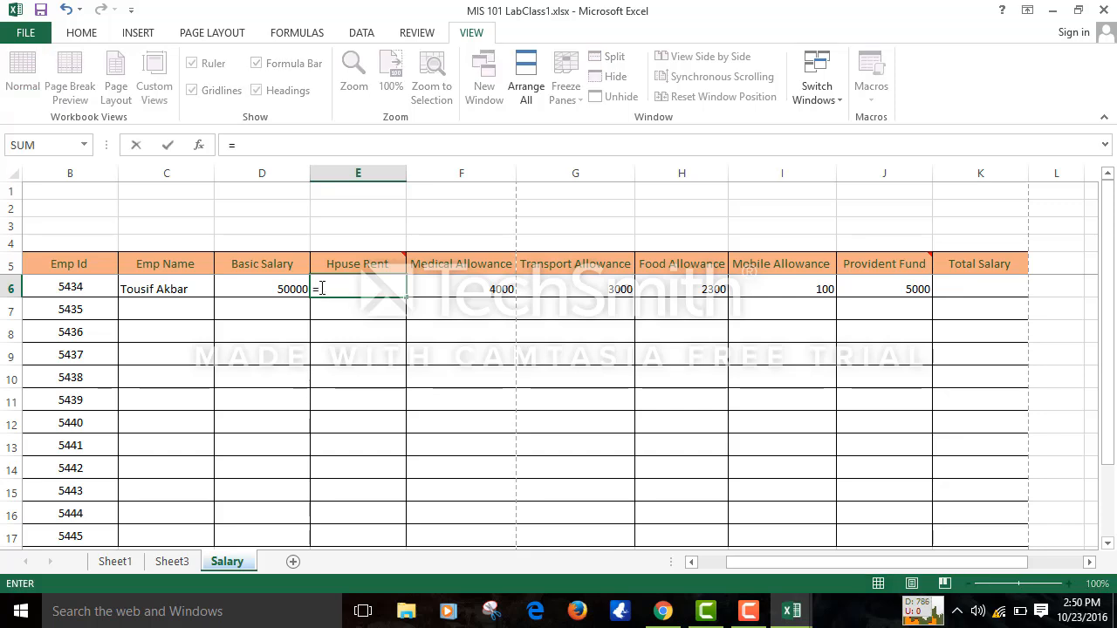
click(281, 287)
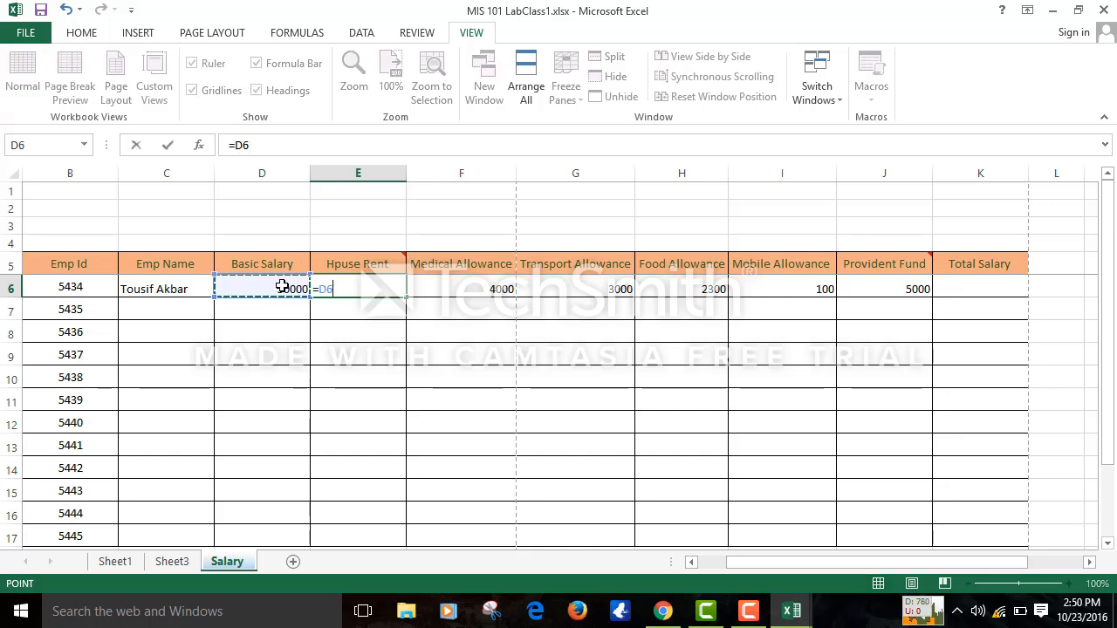
text(*10)
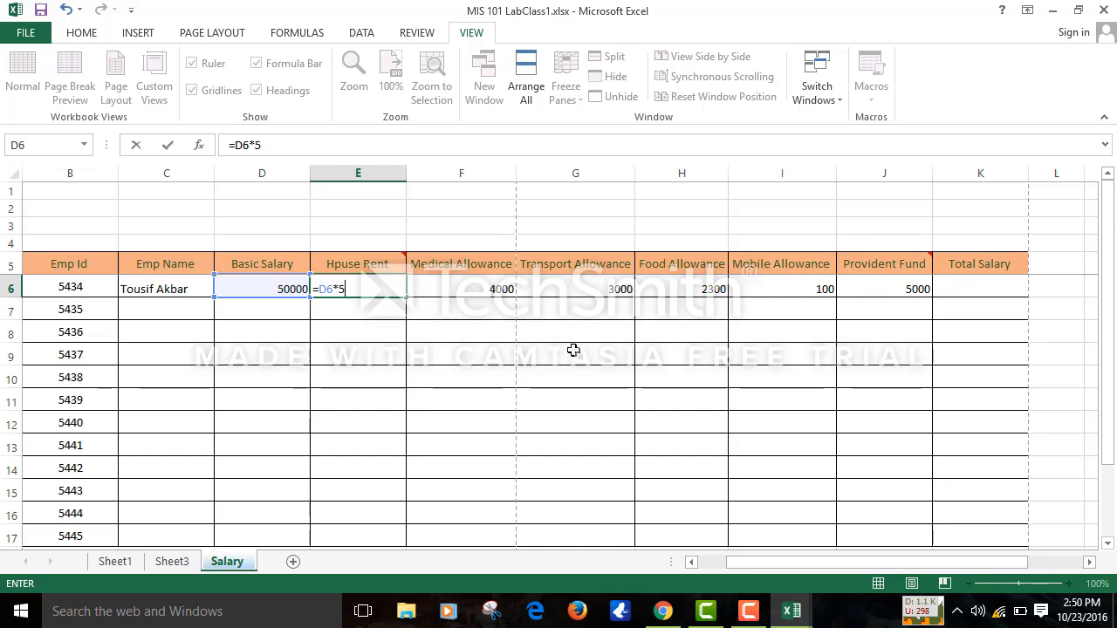
text(0%)
click(848, 337)
click(970, 292)
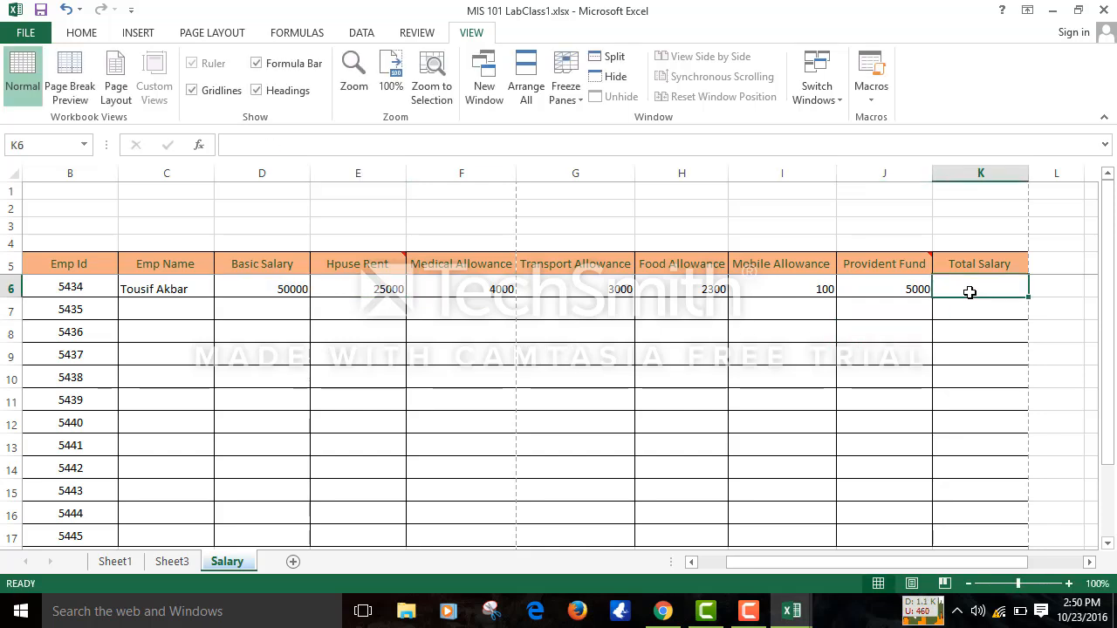
- AutoSum D6:J6 into the Total Salary cell K6
click(95, 31)
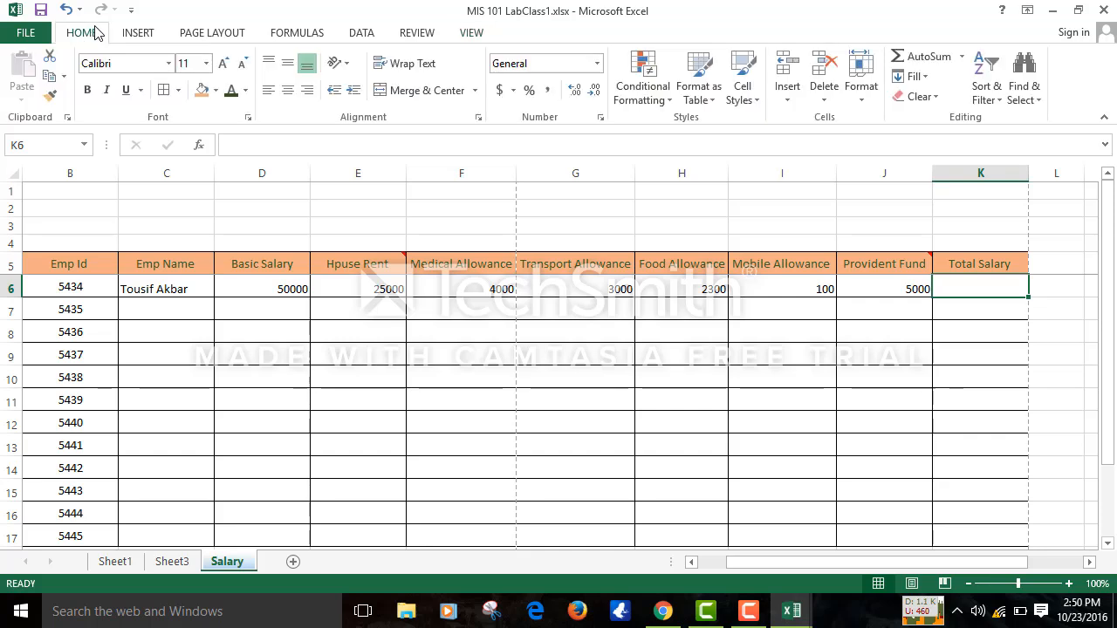
click(927, 56)
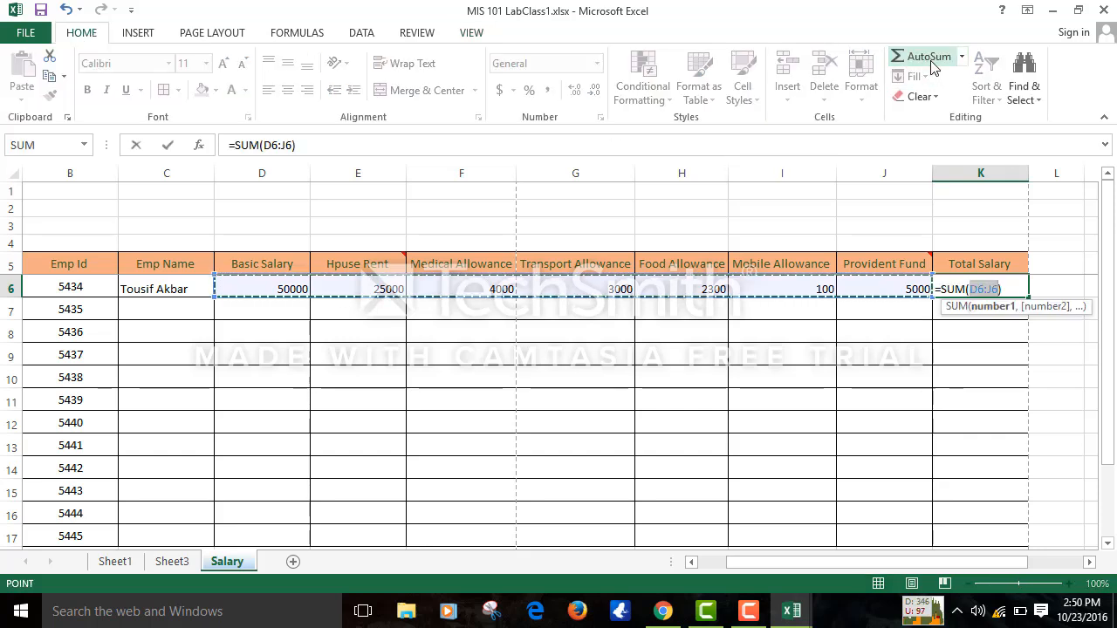
key(Return)
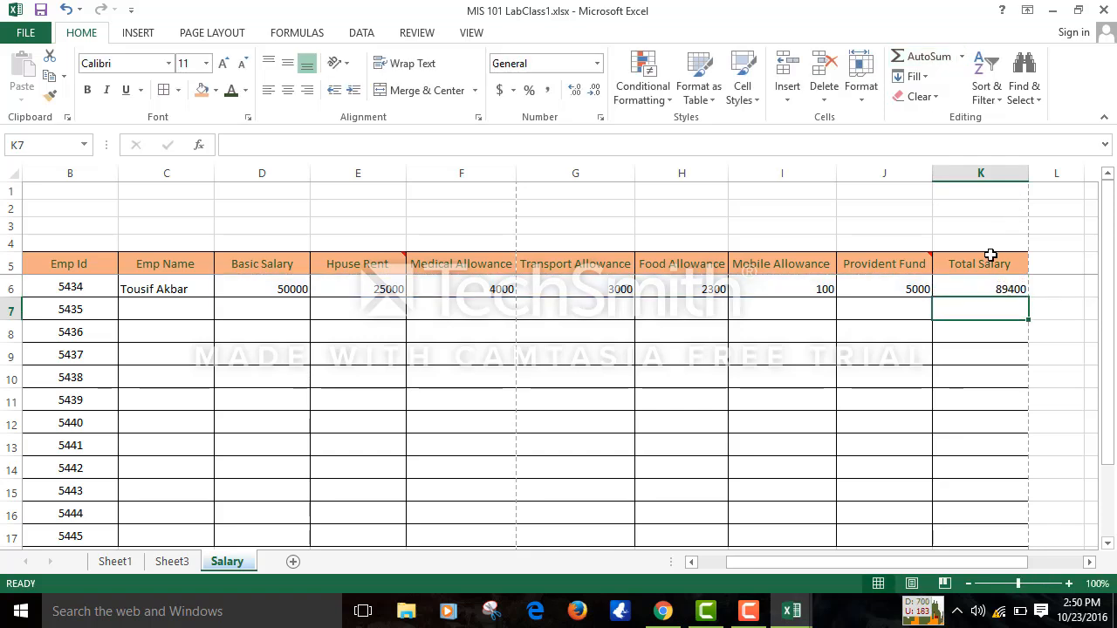
- Change K6 to =SUM(D6:J6)-J6*2 so Total Salary shows 79400
click(983, 288)
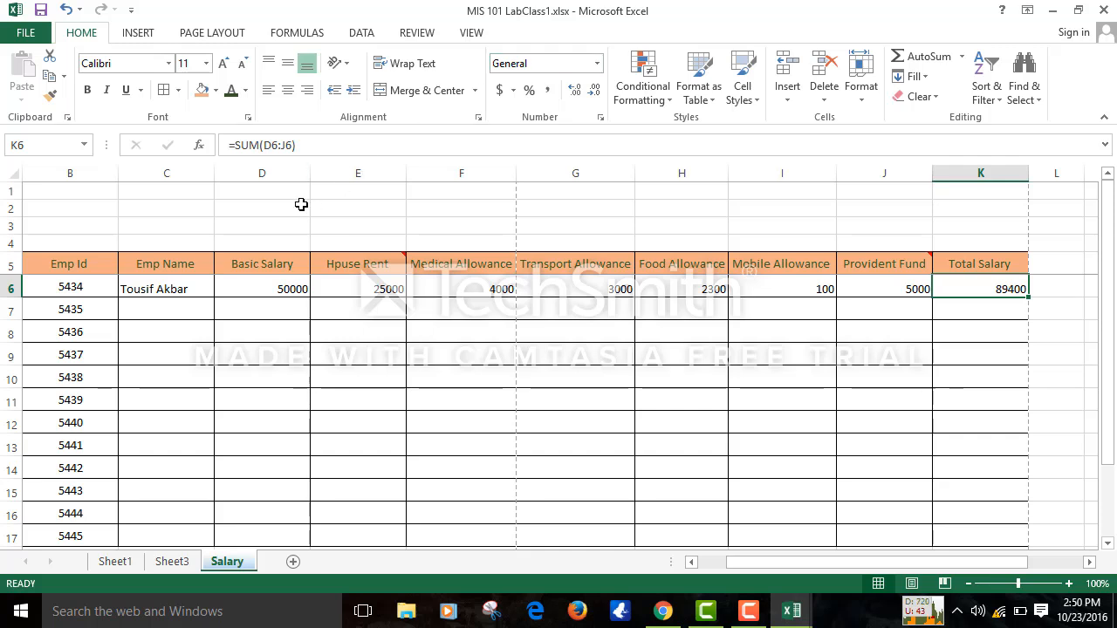
click(314, 148)
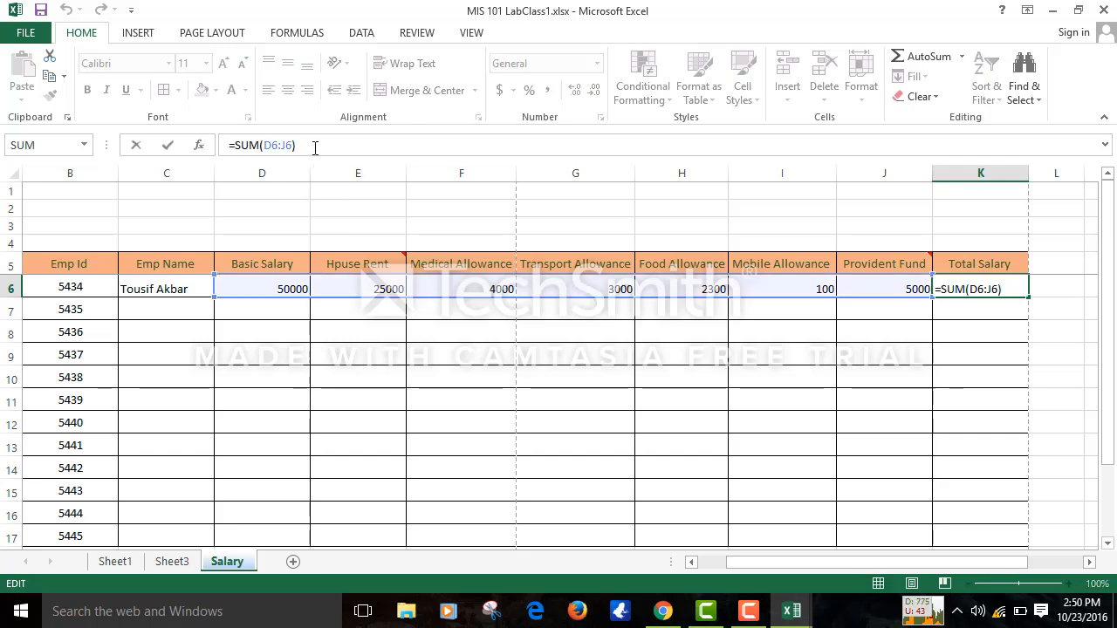
text(-)
click(872, 288)
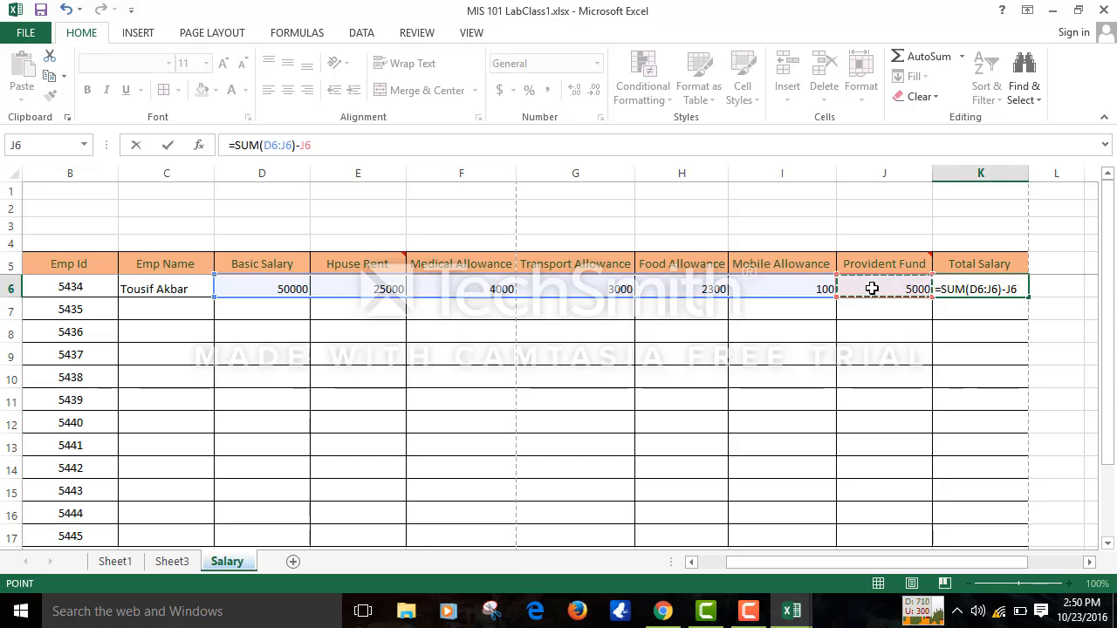
text(*2)
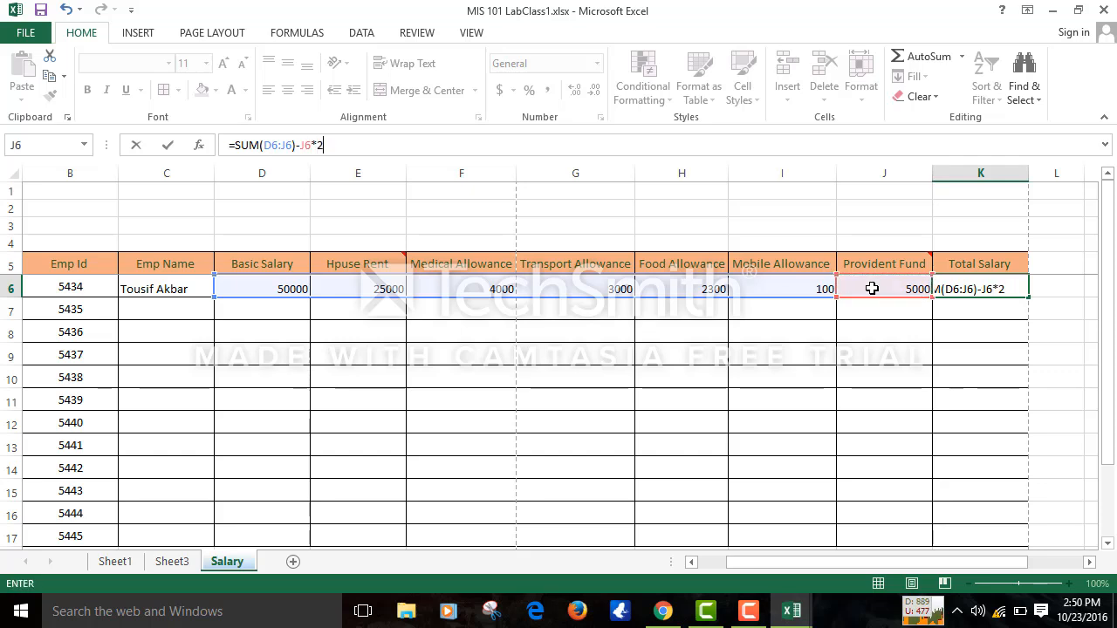
key(Return)
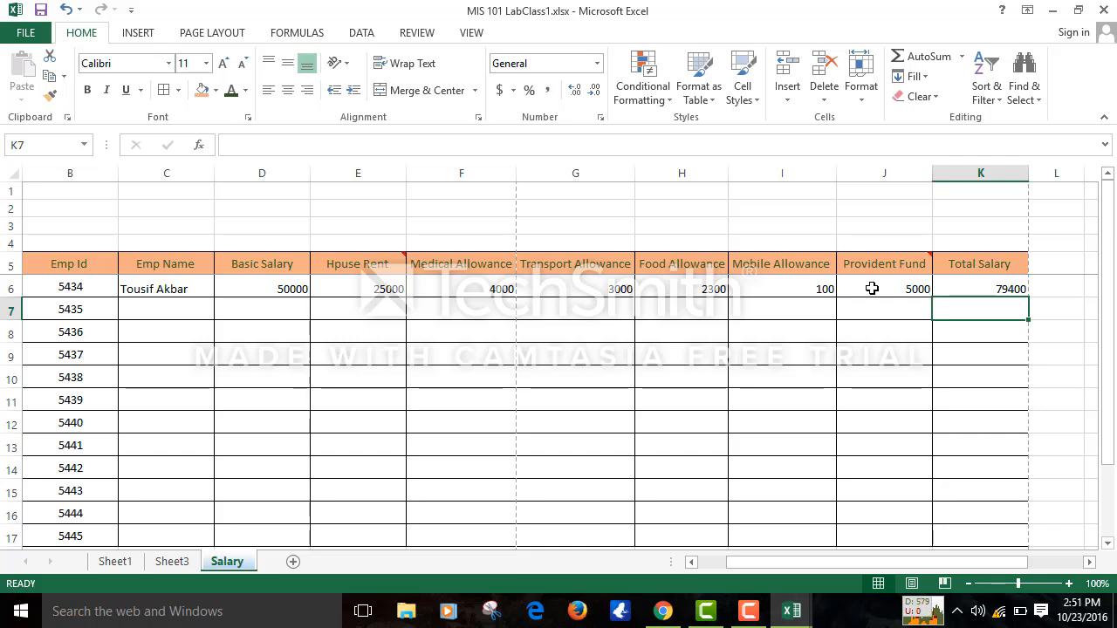
click(747, 615)
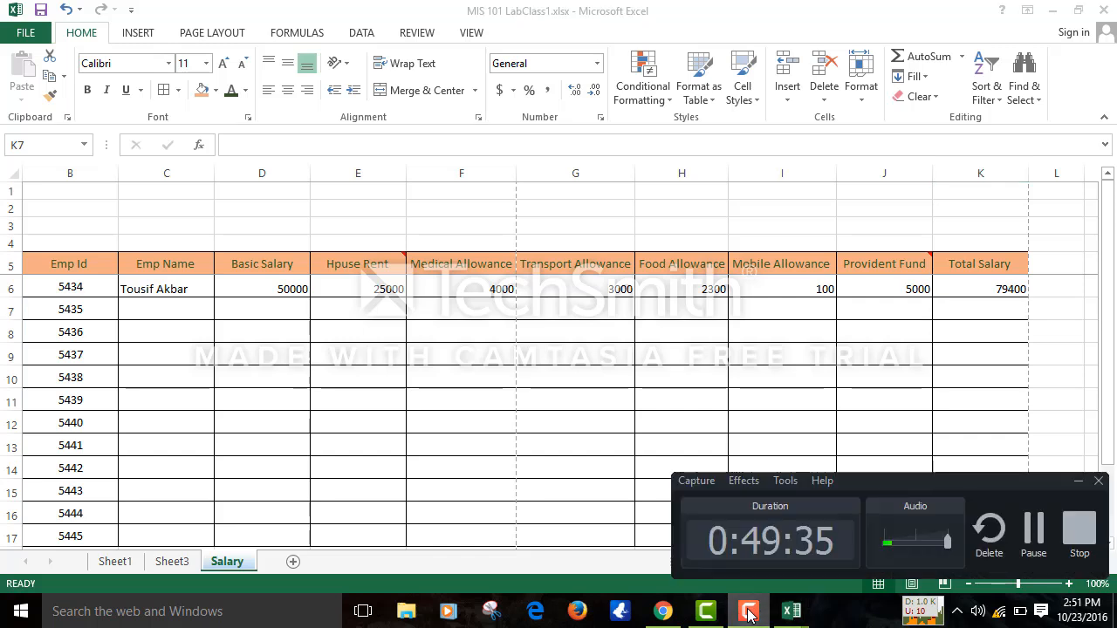
- Merge and centre E2:G2 and enter the title 'Fahim Corporation'
click(1033, 529)
click(1033, 528)
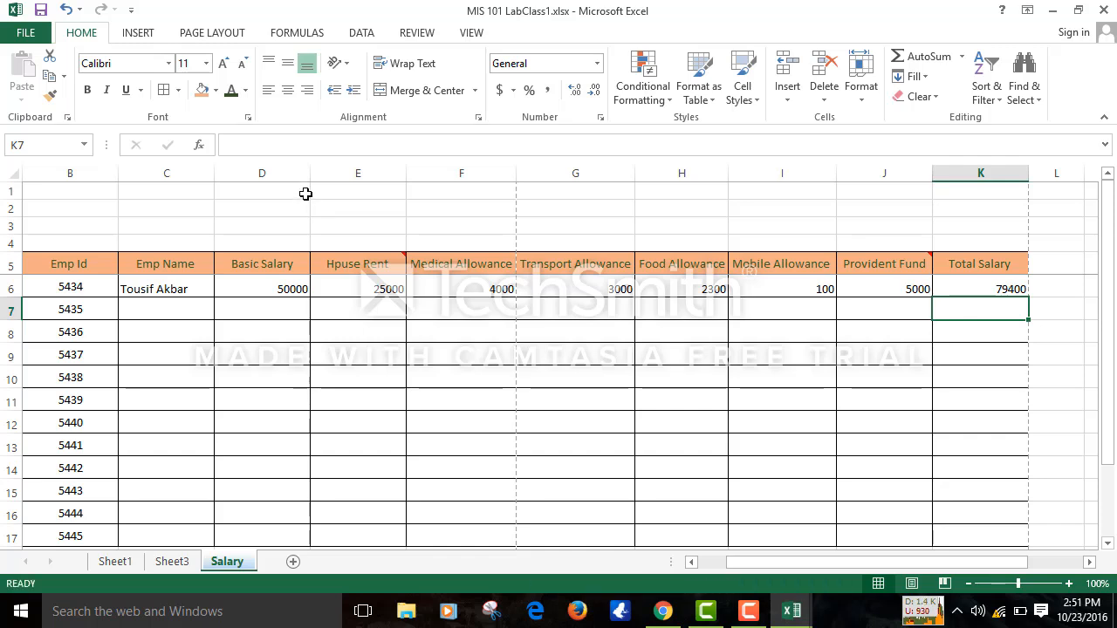
drag(305, 193, 686, 226)
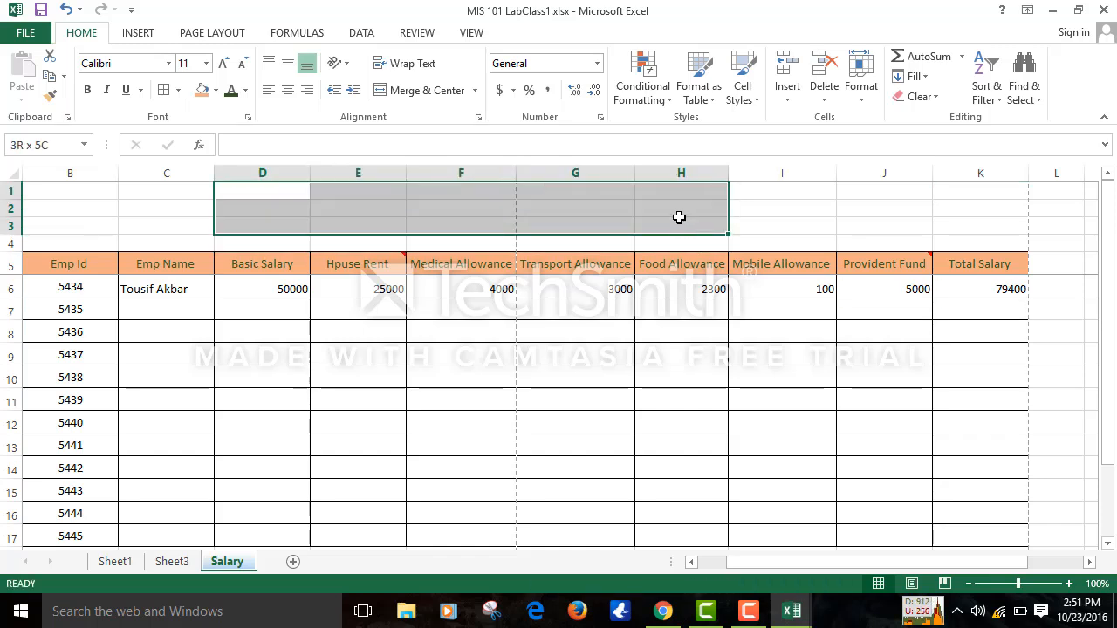
drag(364, 209, 606, 213)
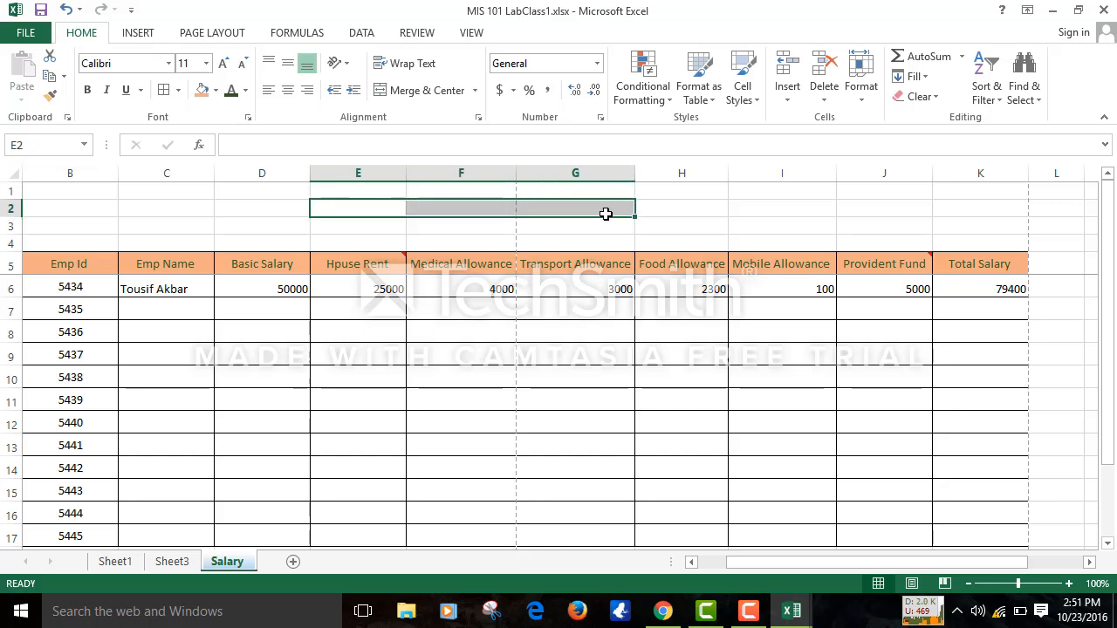
click(429, 90)
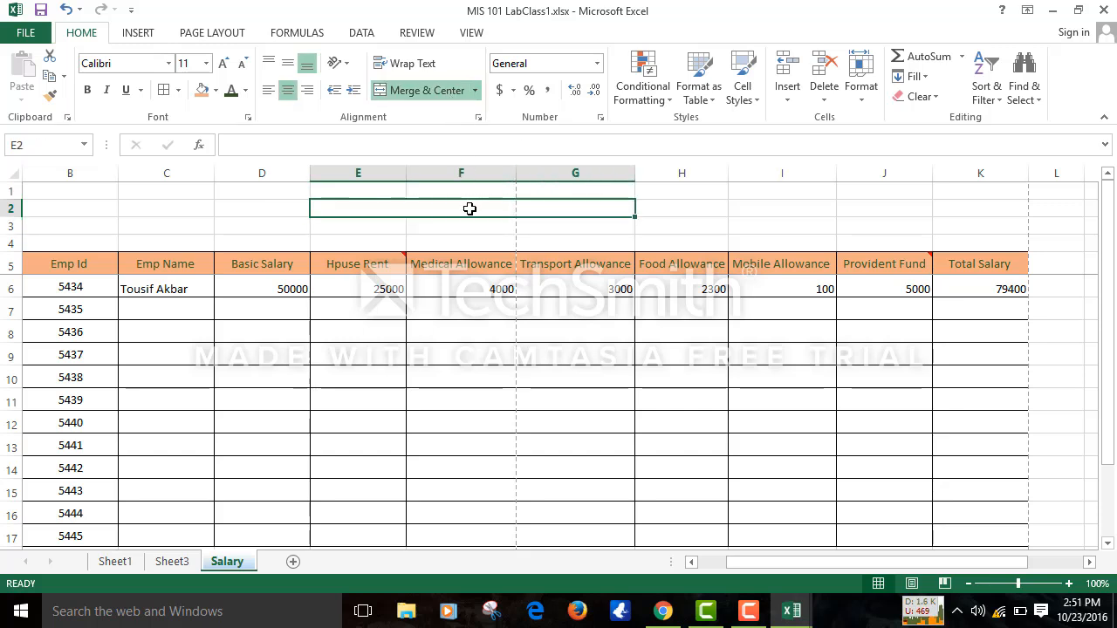
text(XY)
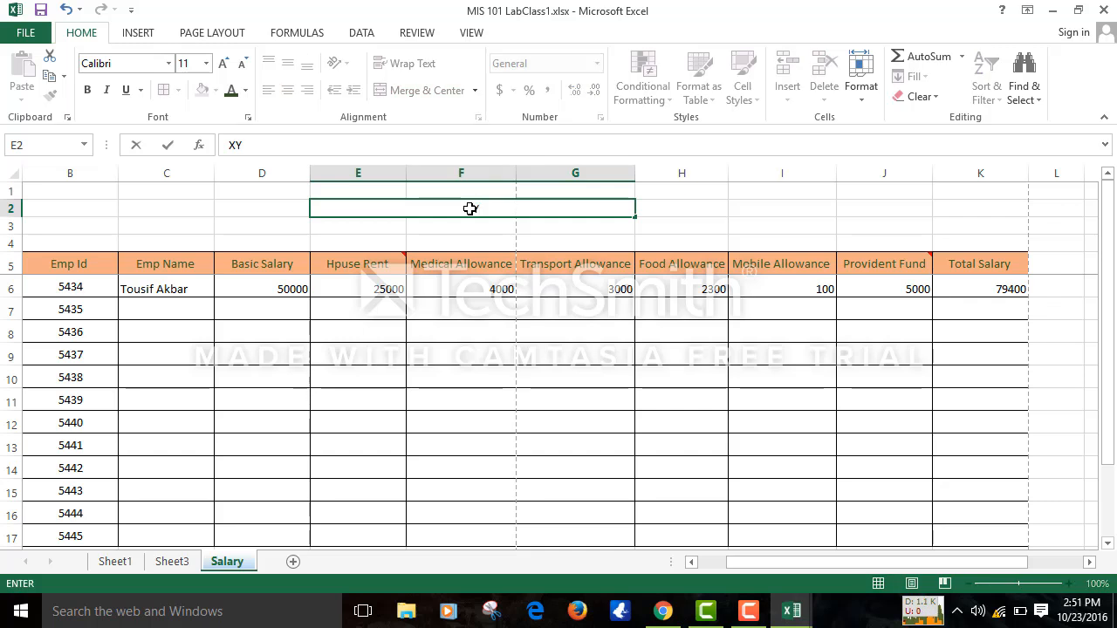
key(BackSpace)
key(BackSpace)
text(Tousif Xor)
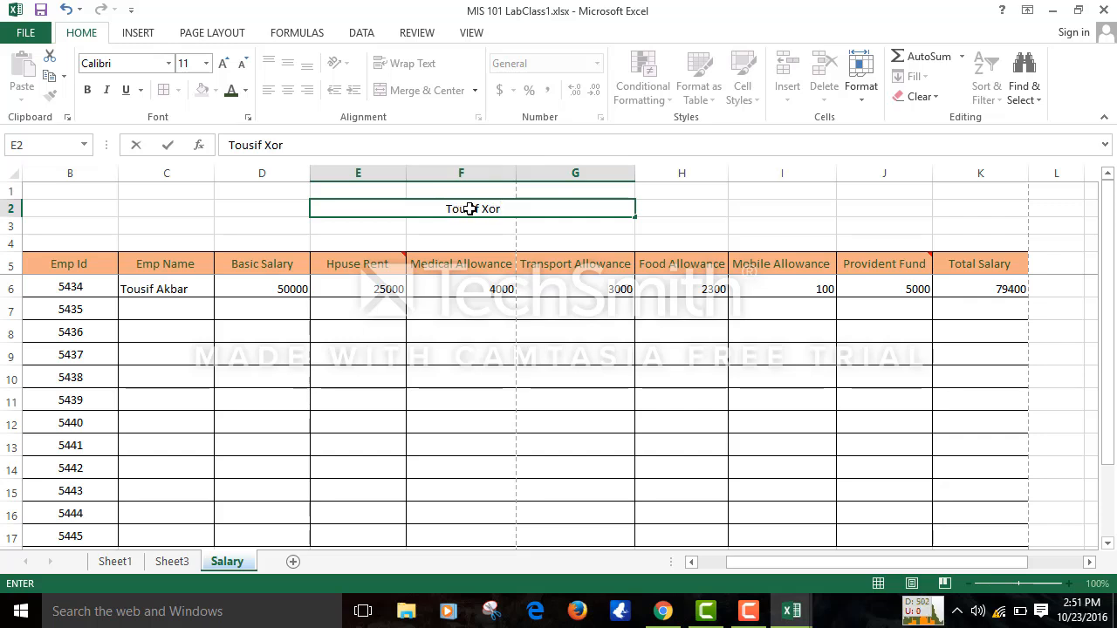
key(BackSpace)
key(BackSpace)
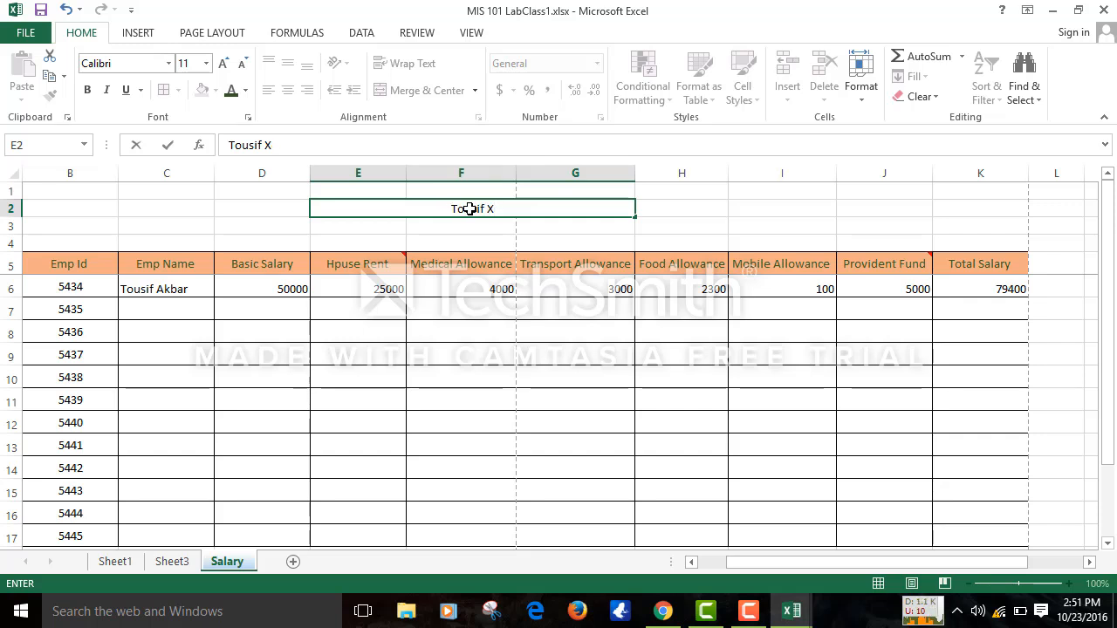
key(BackSpace)
key(BackSpace)
text(Fahim Cor)
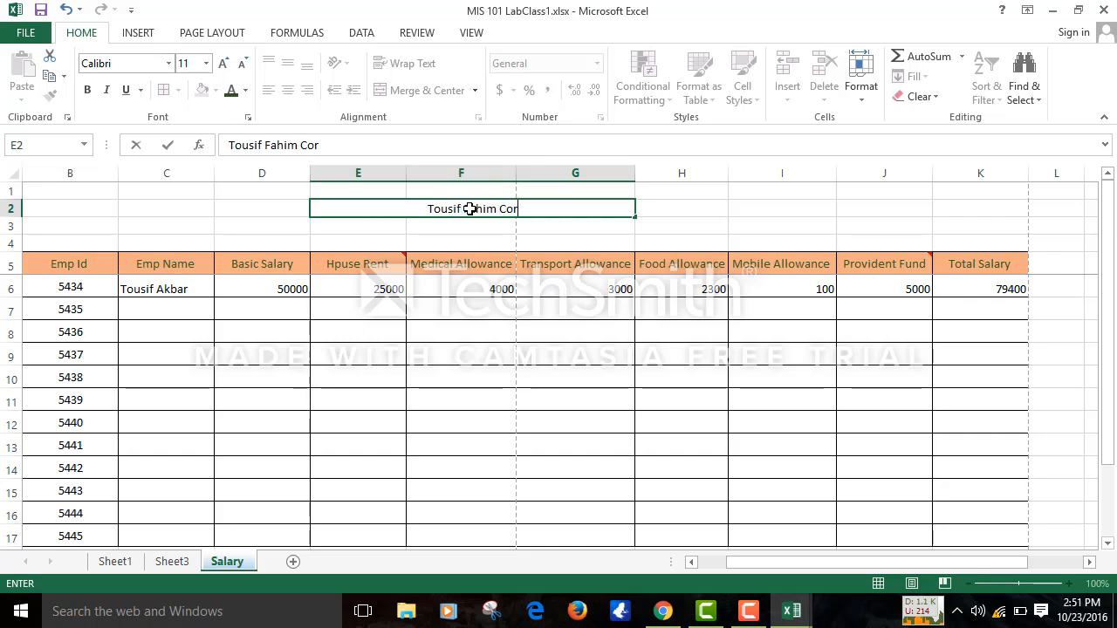
text(poration)
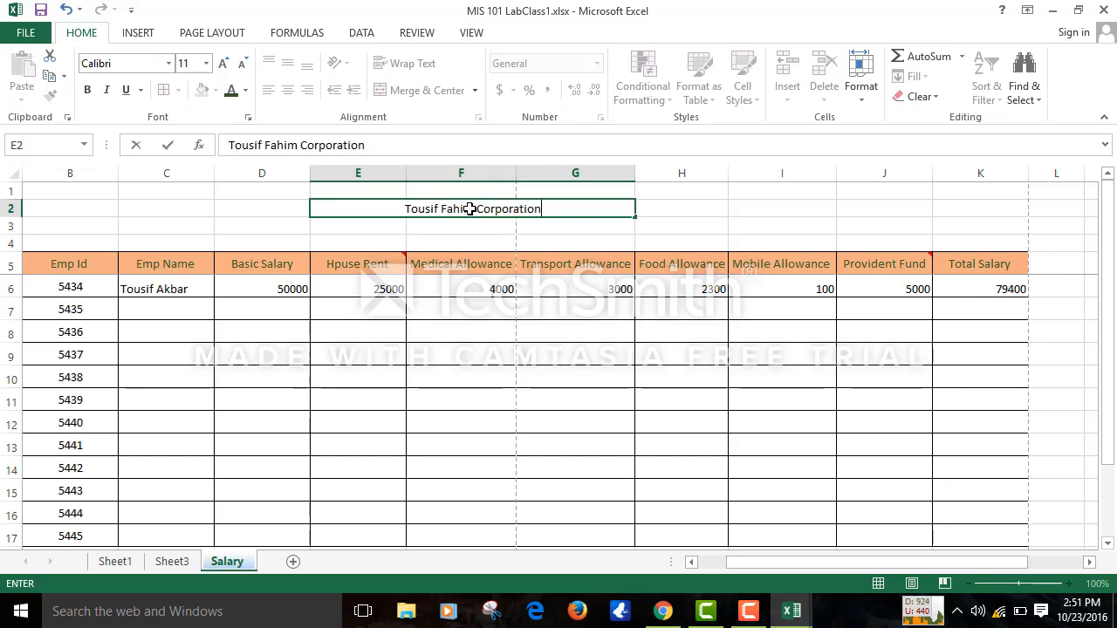
key(Return)
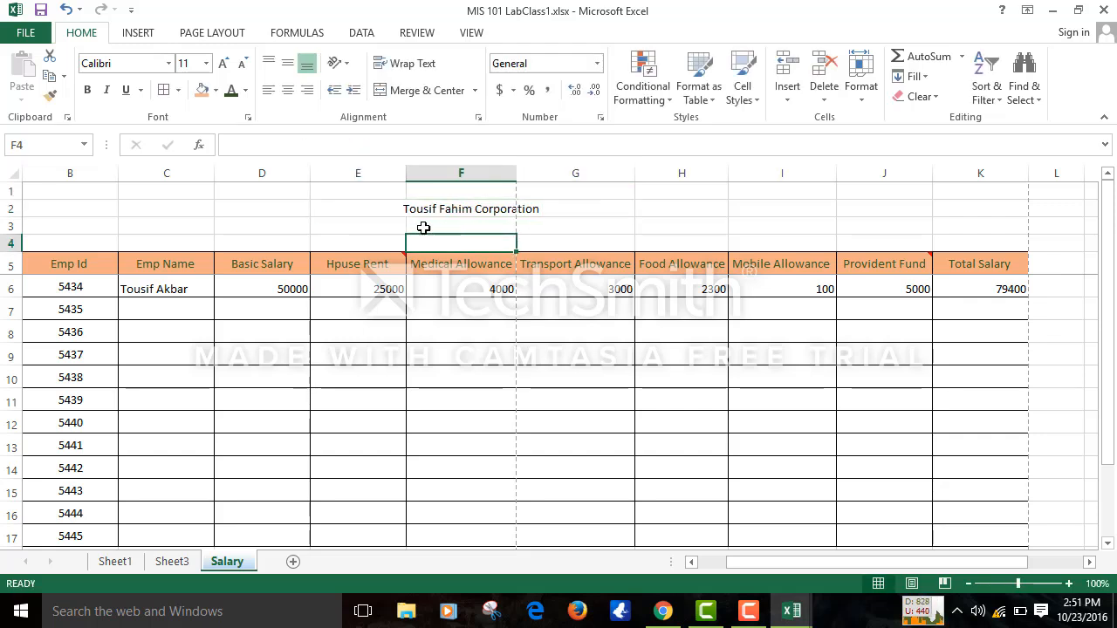
- Merge and centre E3:G3 with the subtitle 'Salary Sheet'
drag(393, 228, 604, 219)
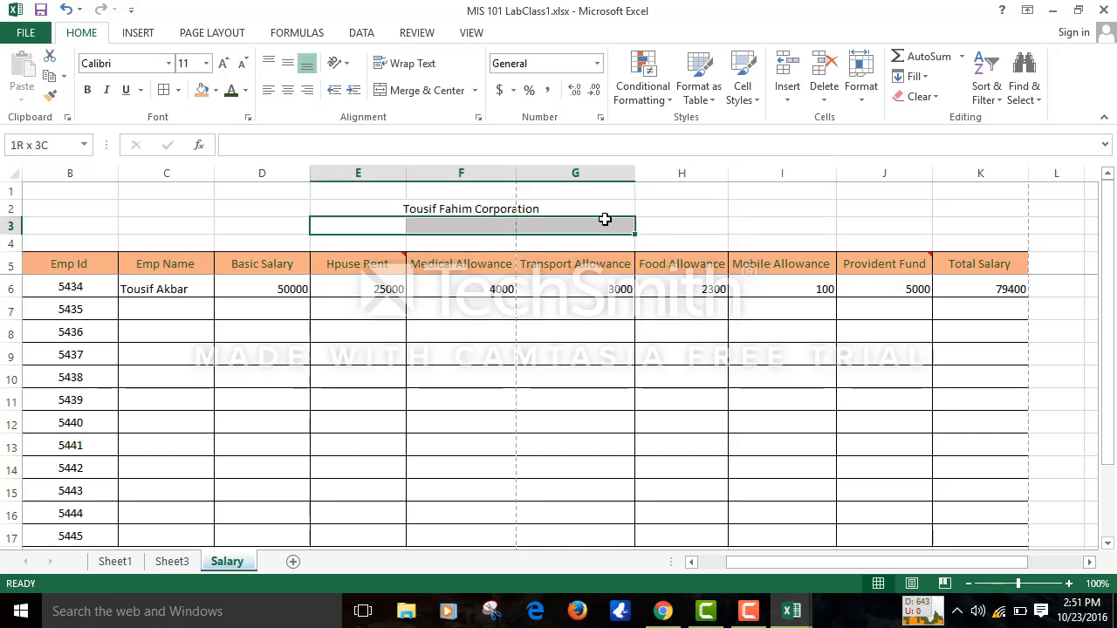
click(407, 91)
text(la)
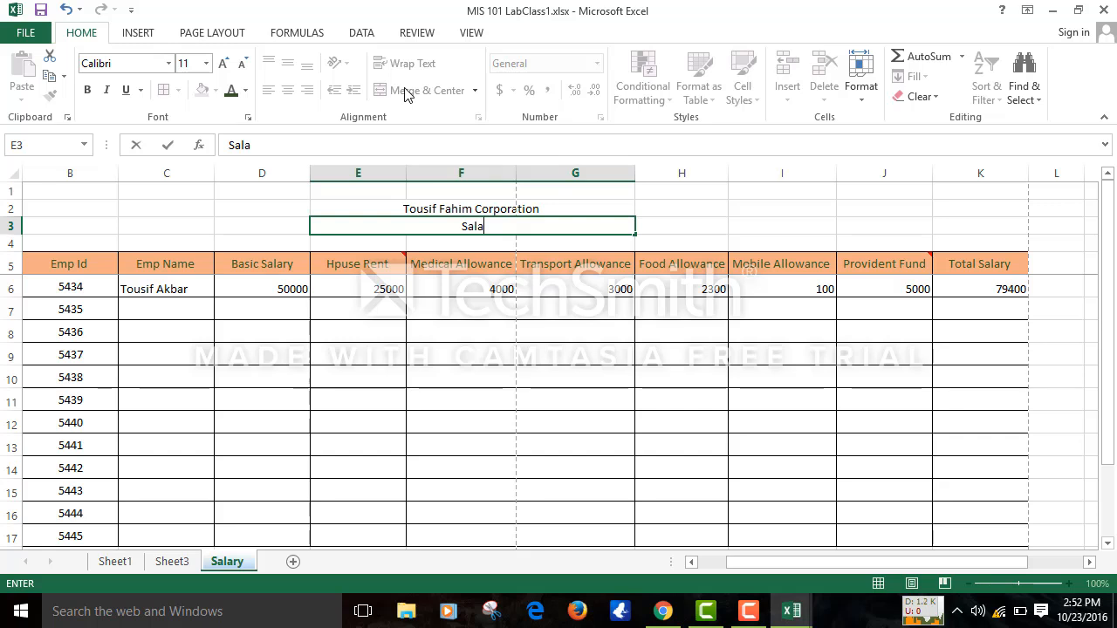
text(ry Sheet)
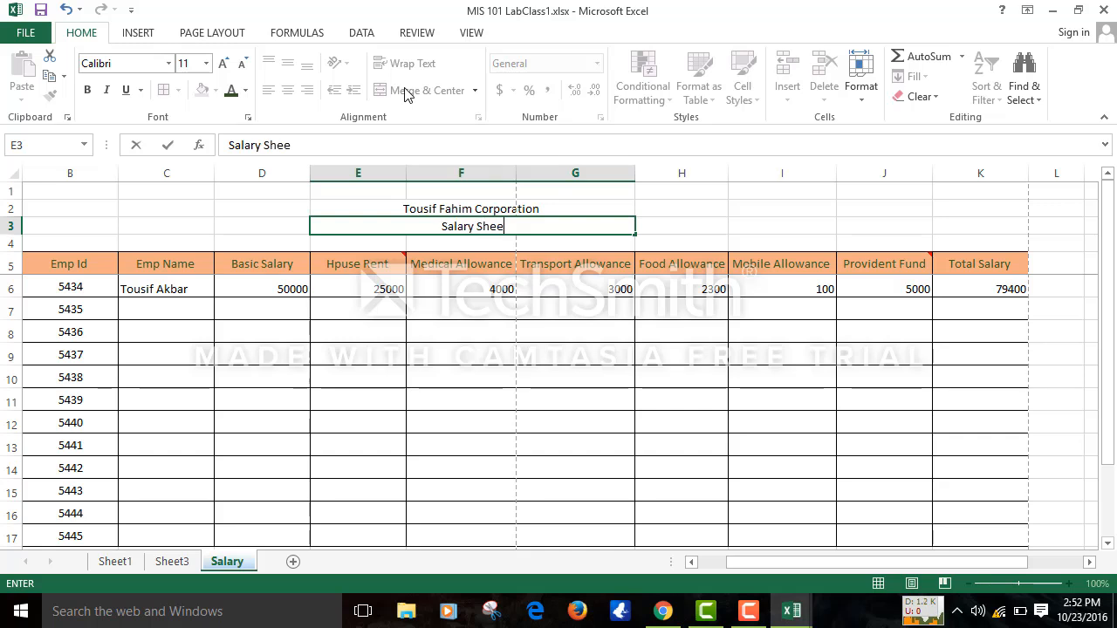
click(675, 238)
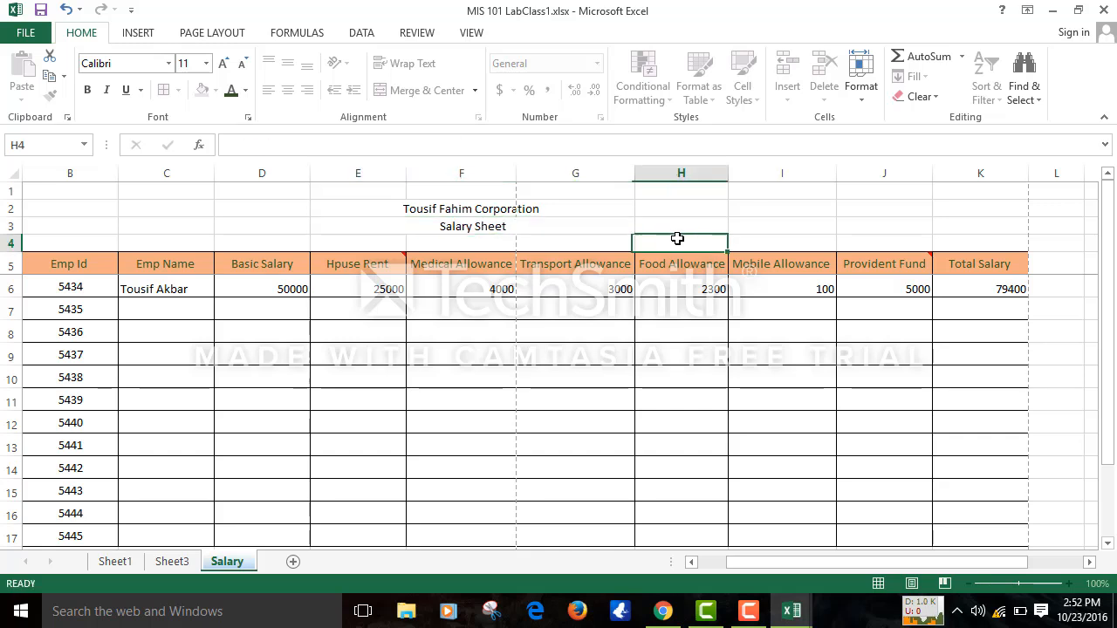
- Merge and centre E4:G4 and enter the date 10/23/2016
drag(366, 238, 593, 242)
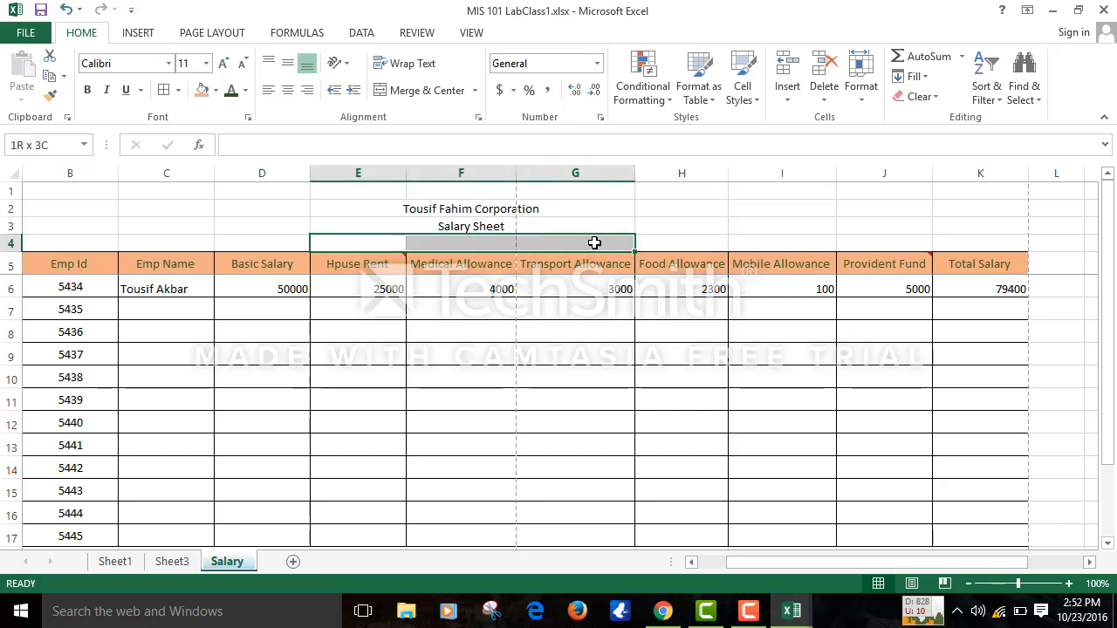
click(424, 90)
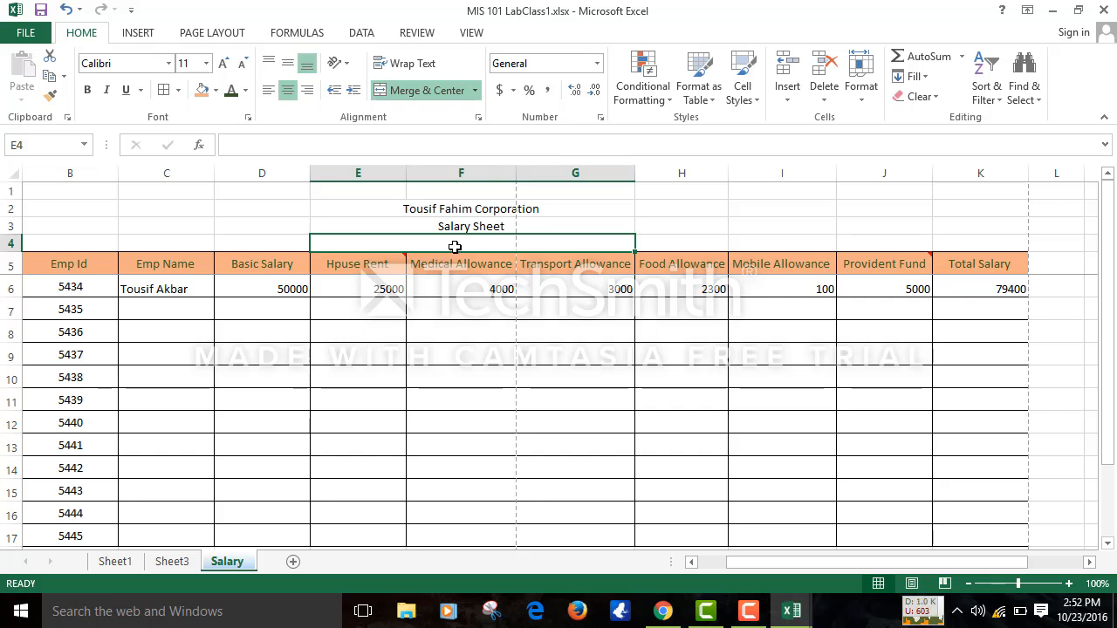
text(31st)
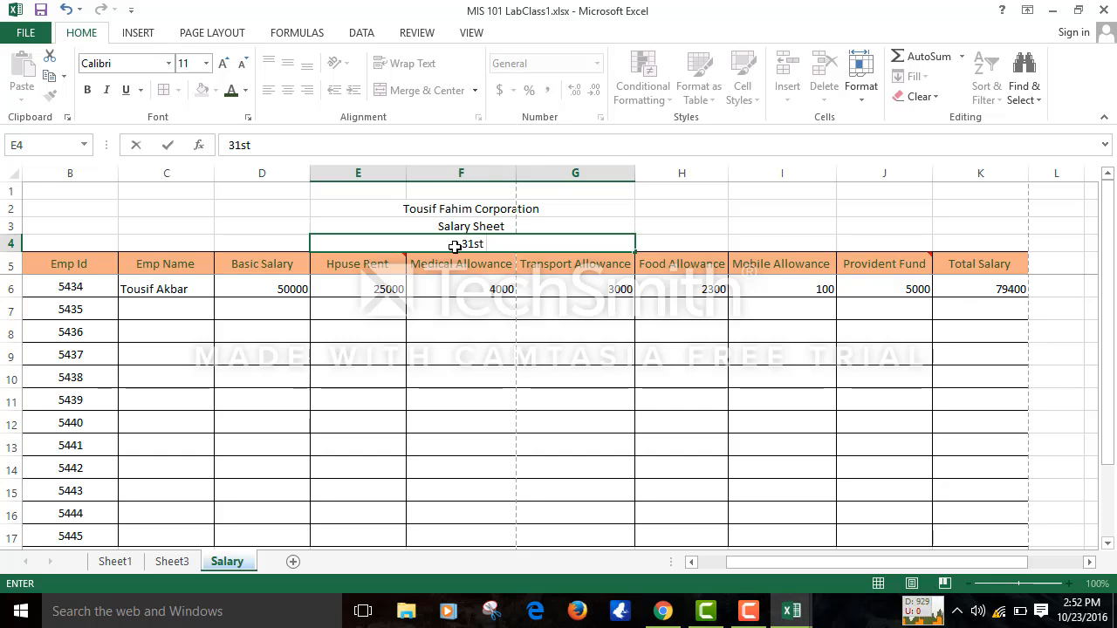
key(BackSpace)
key(BackSpace)
key(BackSpace)
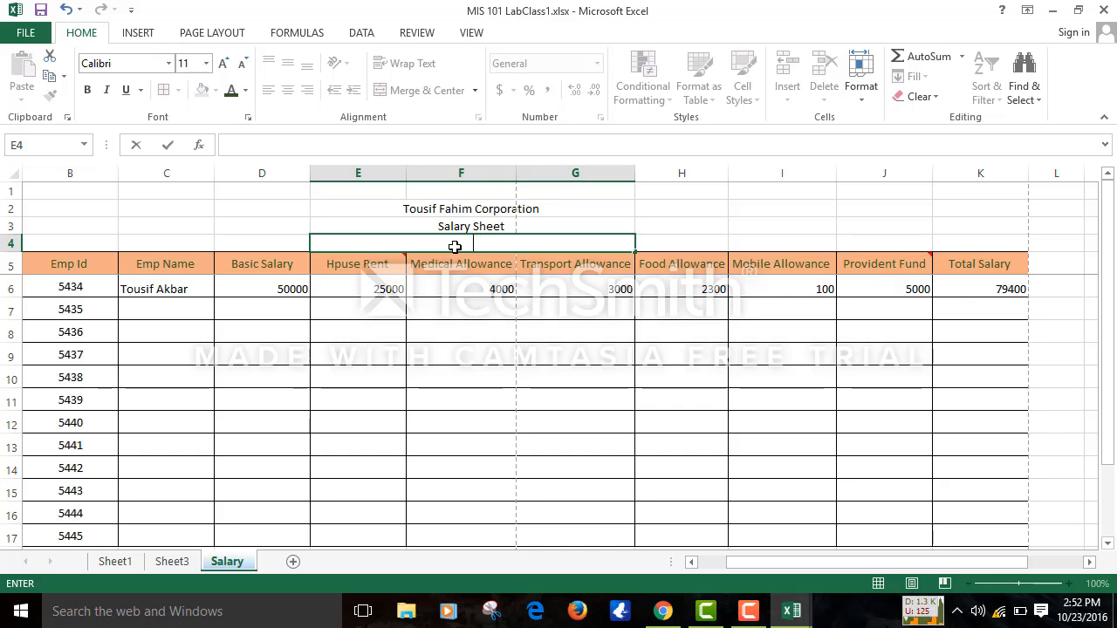
text(10)
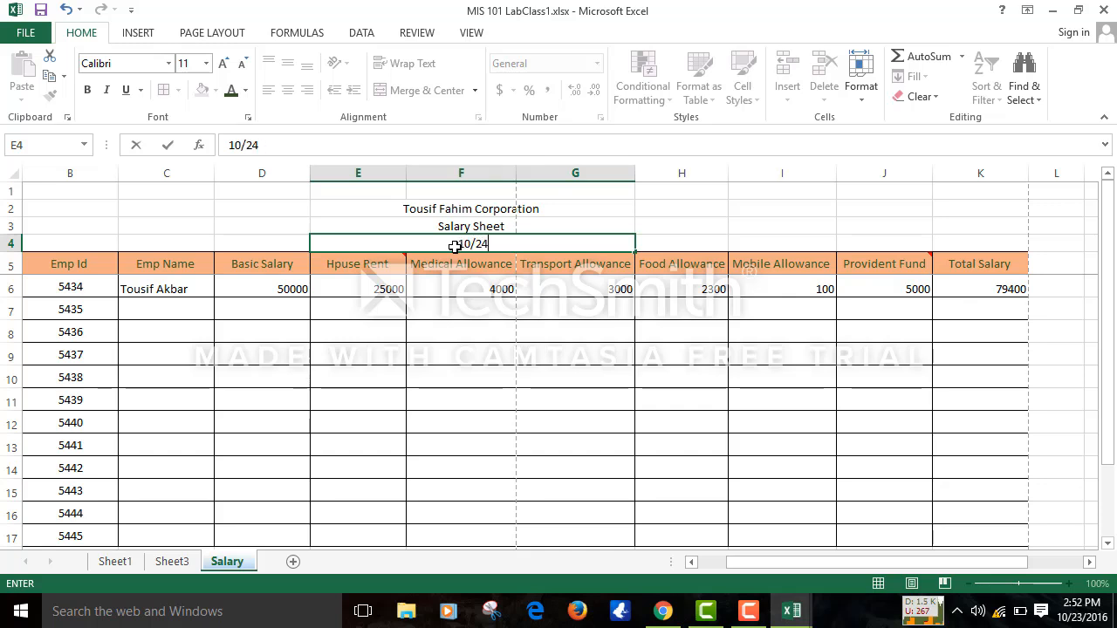
text(/23/201)
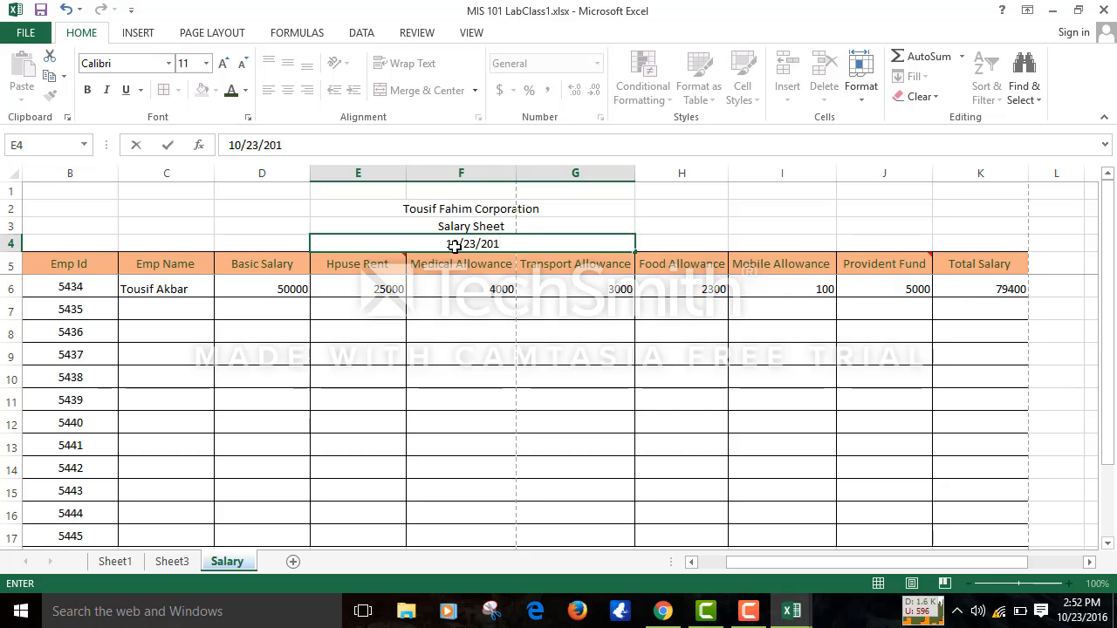
text(6)
- Confirm the 10/23/2016 date entry and give the merged date cell a Date number format
click(520, 265)
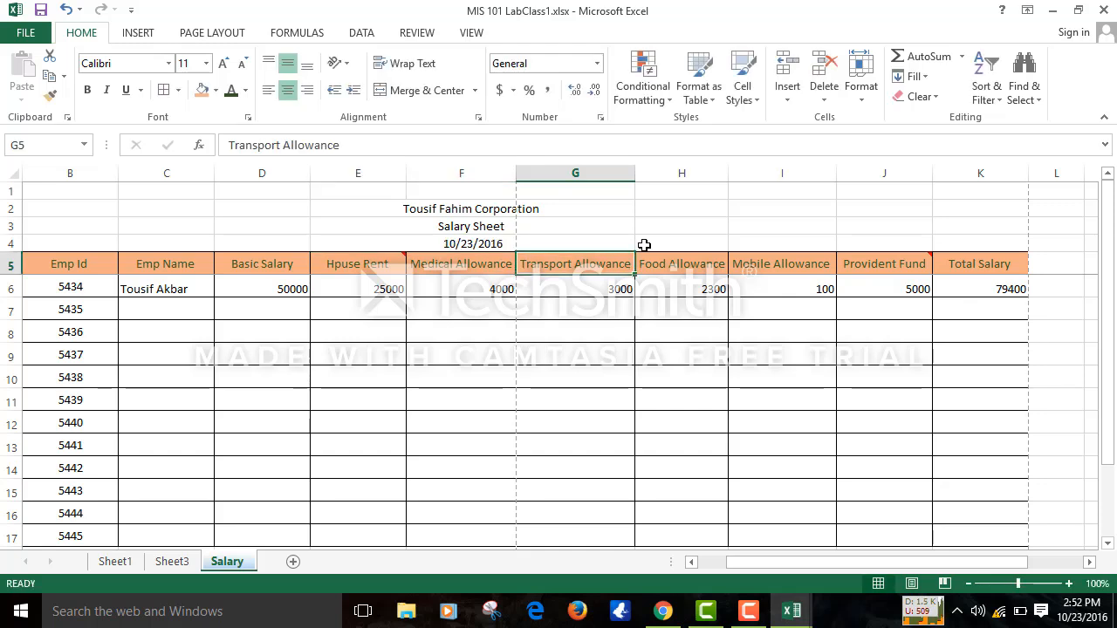
click(541, 244)
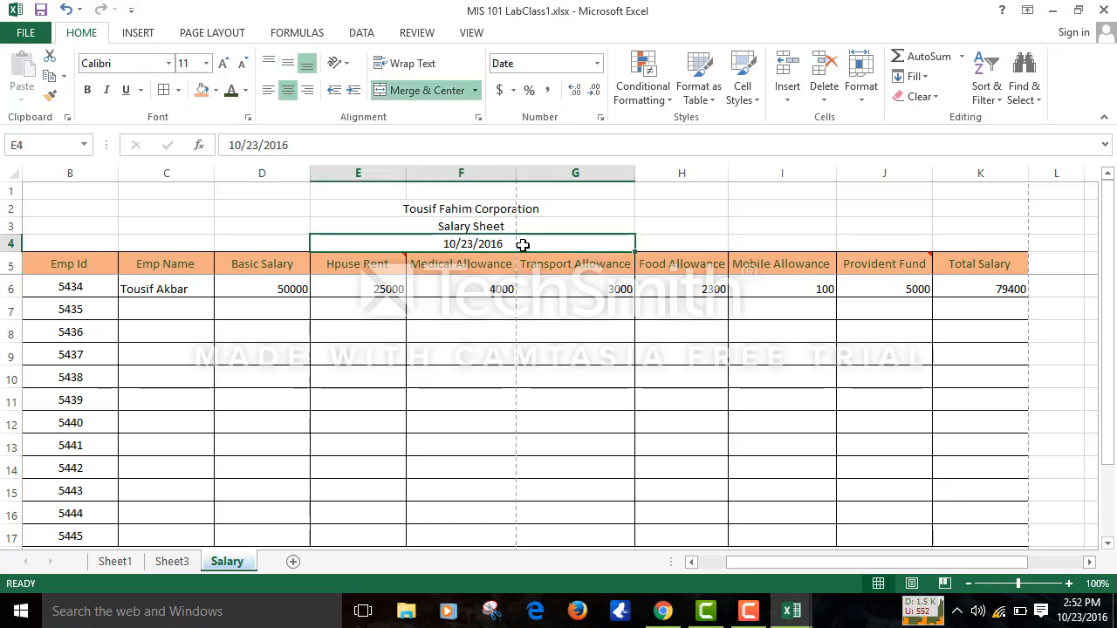
click(601, 119)
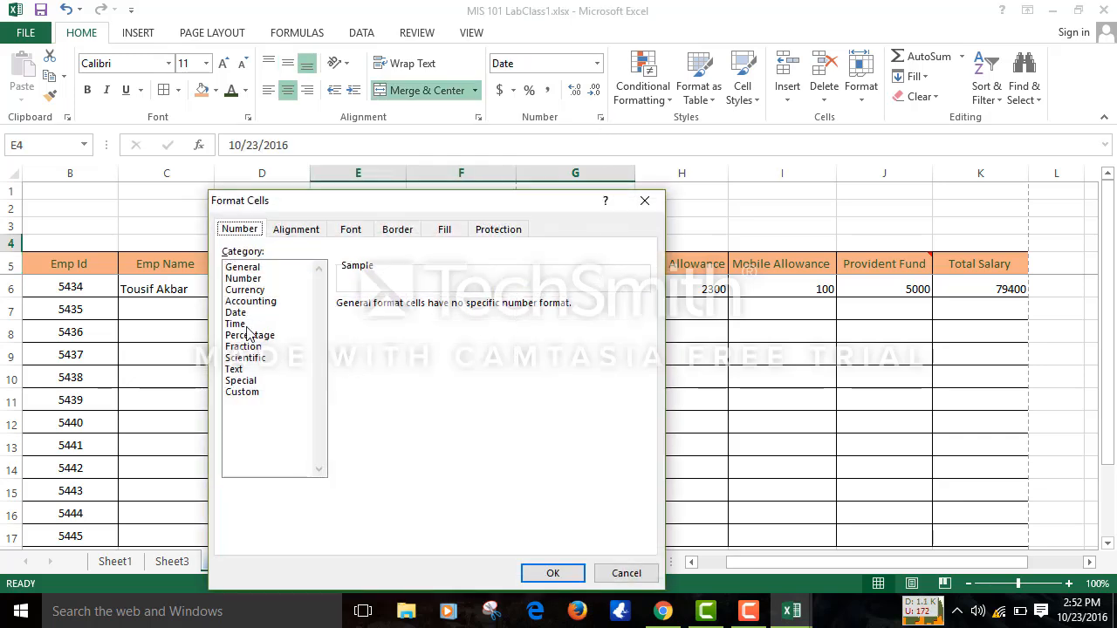
click(235, 312)
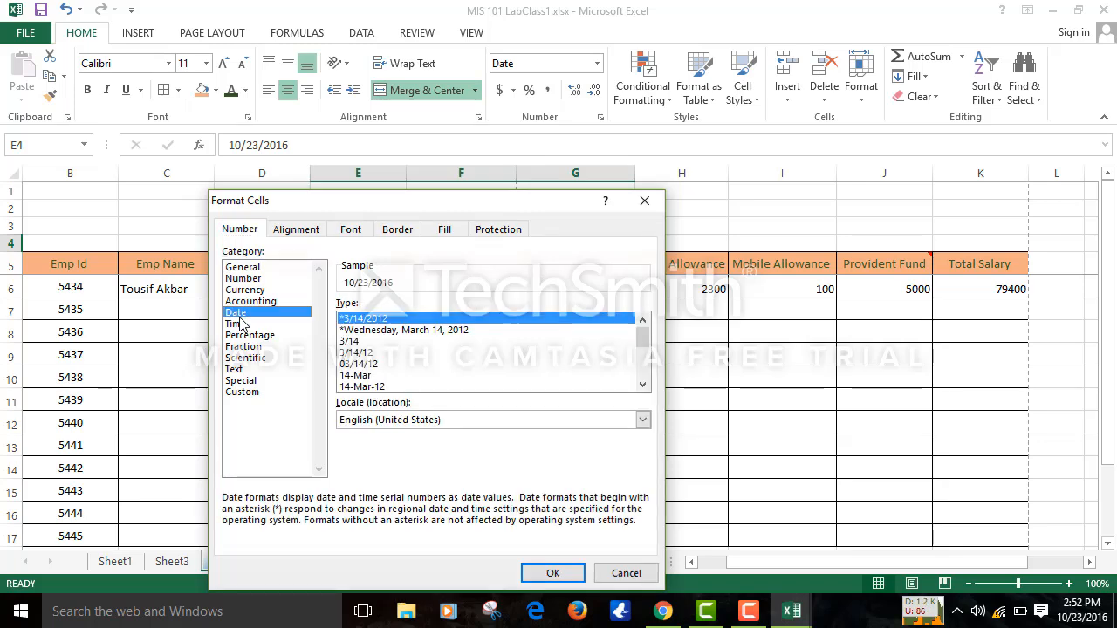
key(Return)
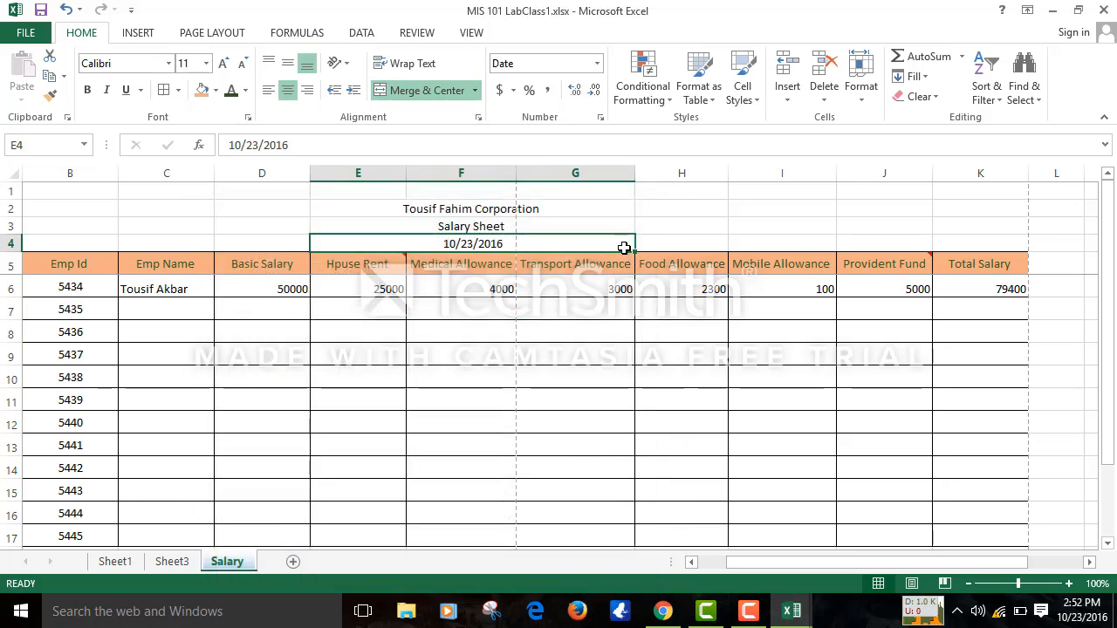
- Change the heading date to the 'March 14, 2012' long format so it reads October 23, 2016
click(599, 118)
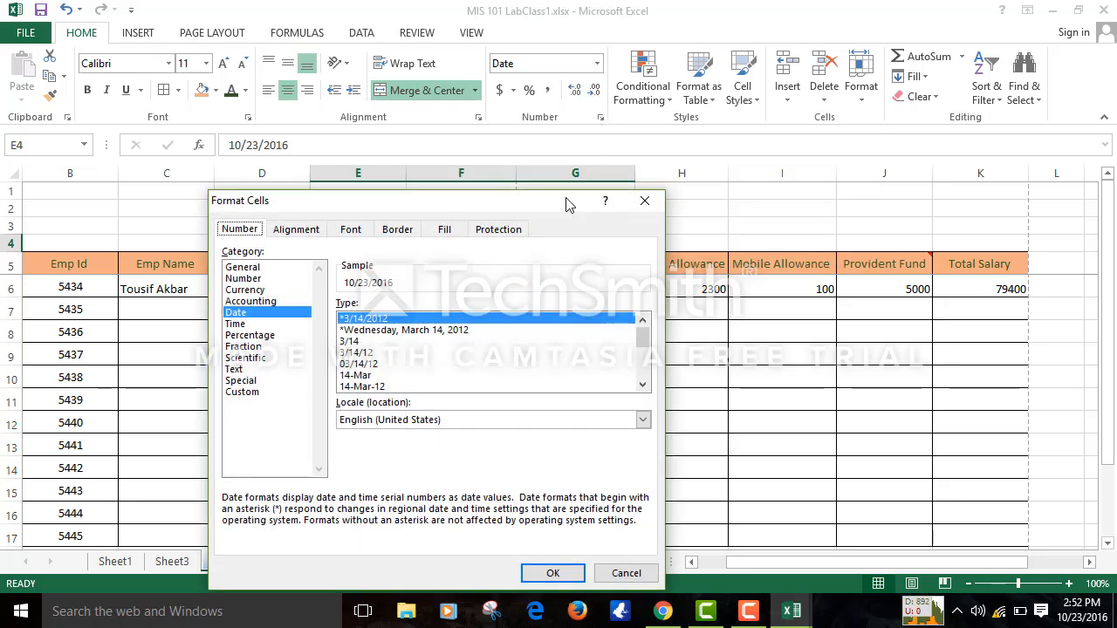
double_click(642, 387)
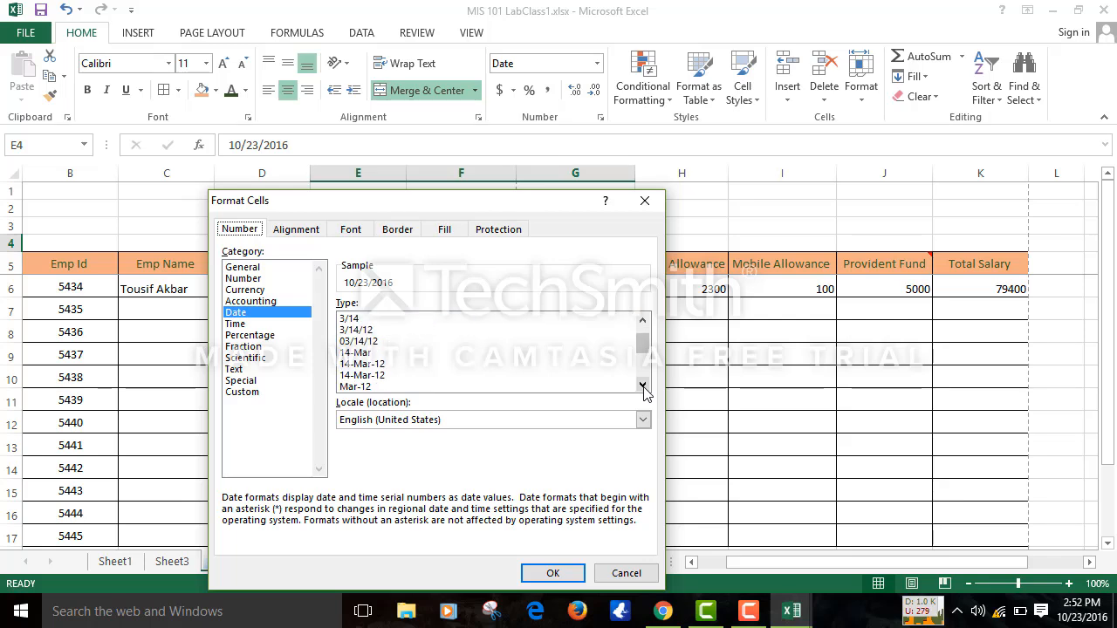
click(642, 388)
double_click(642, 387)
click(642, 387)
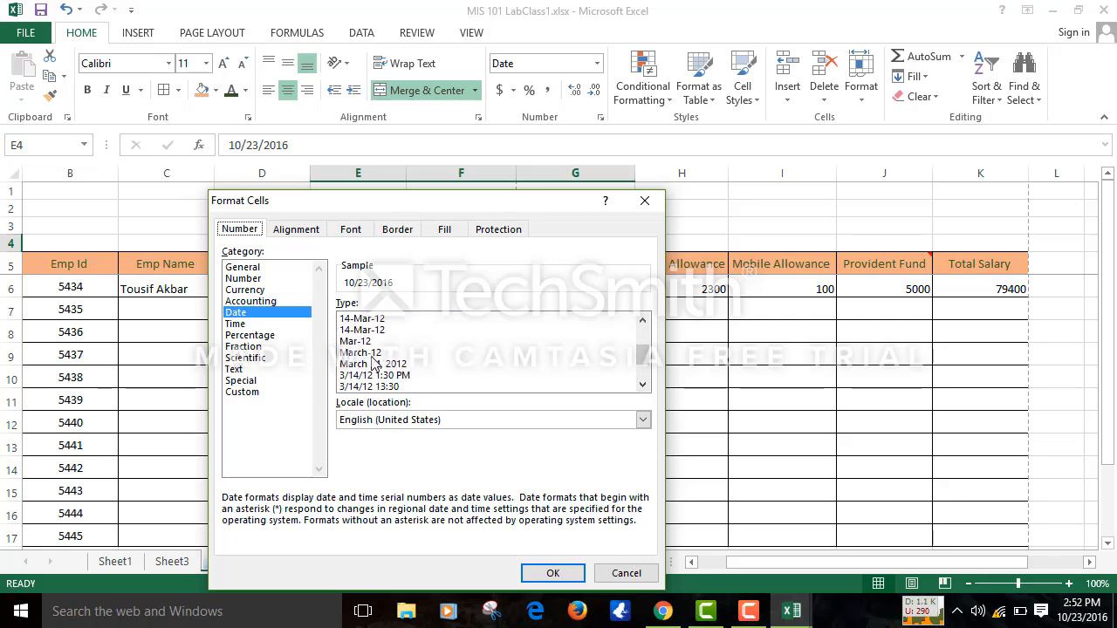
double_click(373, 364)
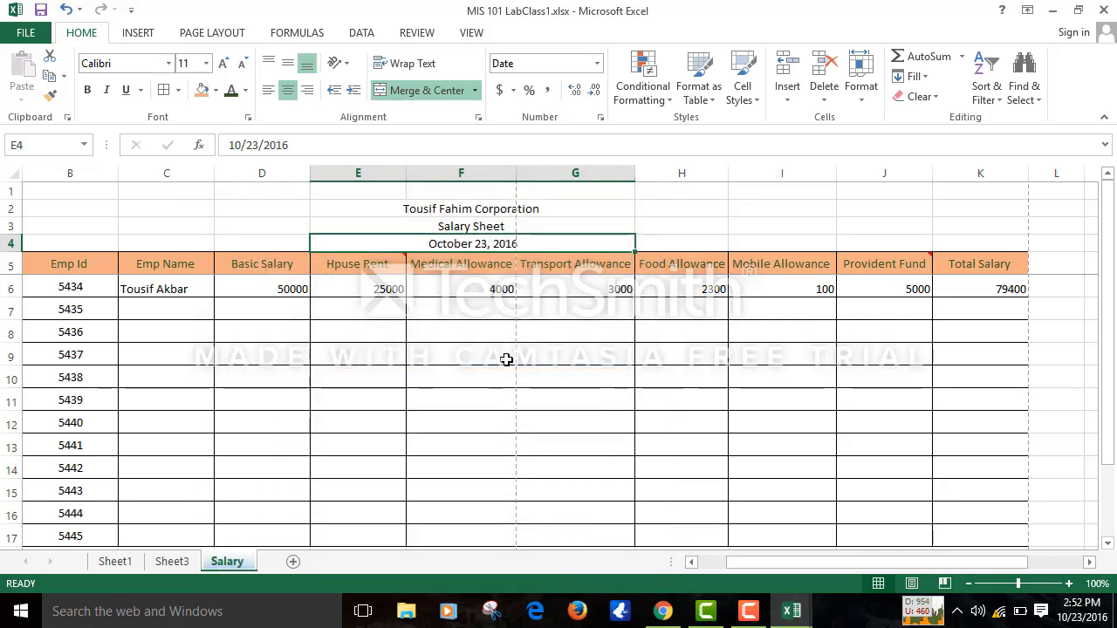
click(506, 360)
drag(506, 359, 322, 323)
click(322, 324)
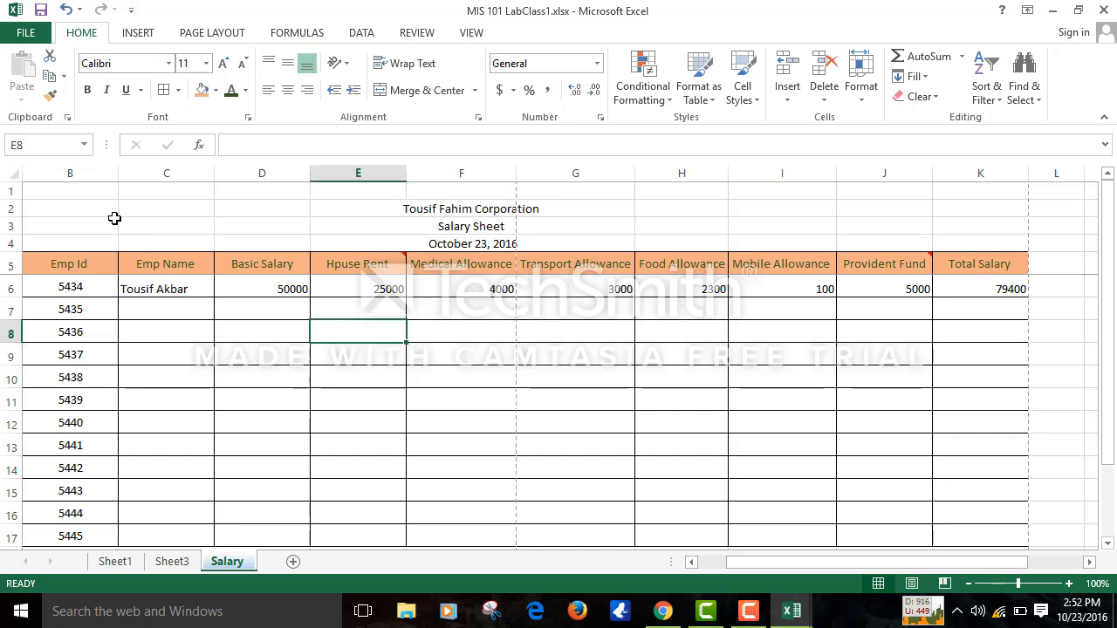
- Enter the =Now() formula in cell C2
click(142, 212)
text(=)
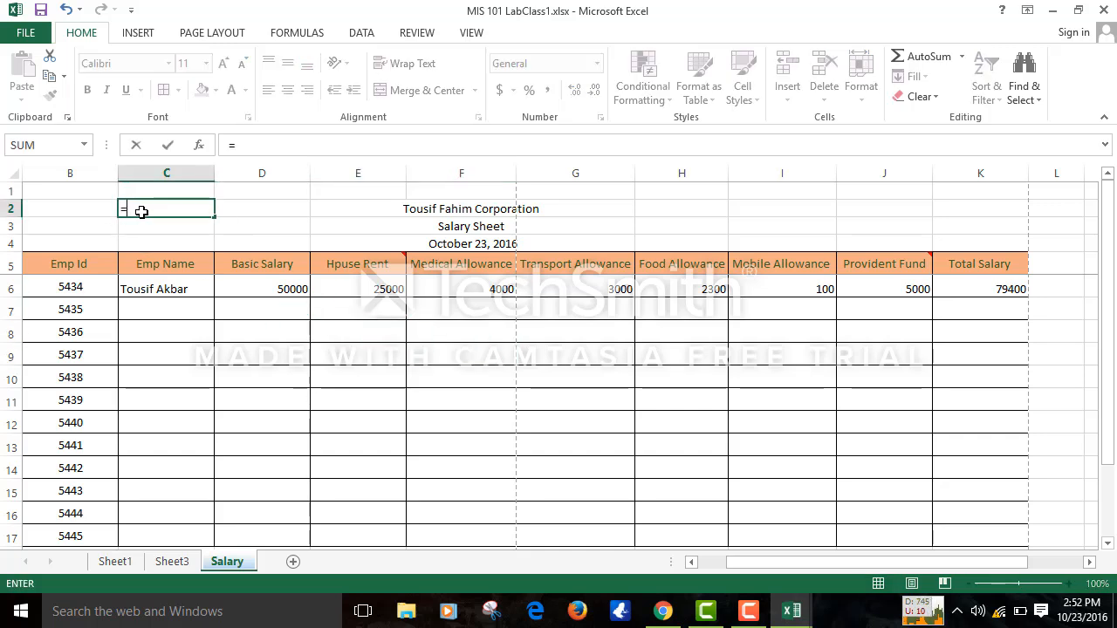
text(Now)
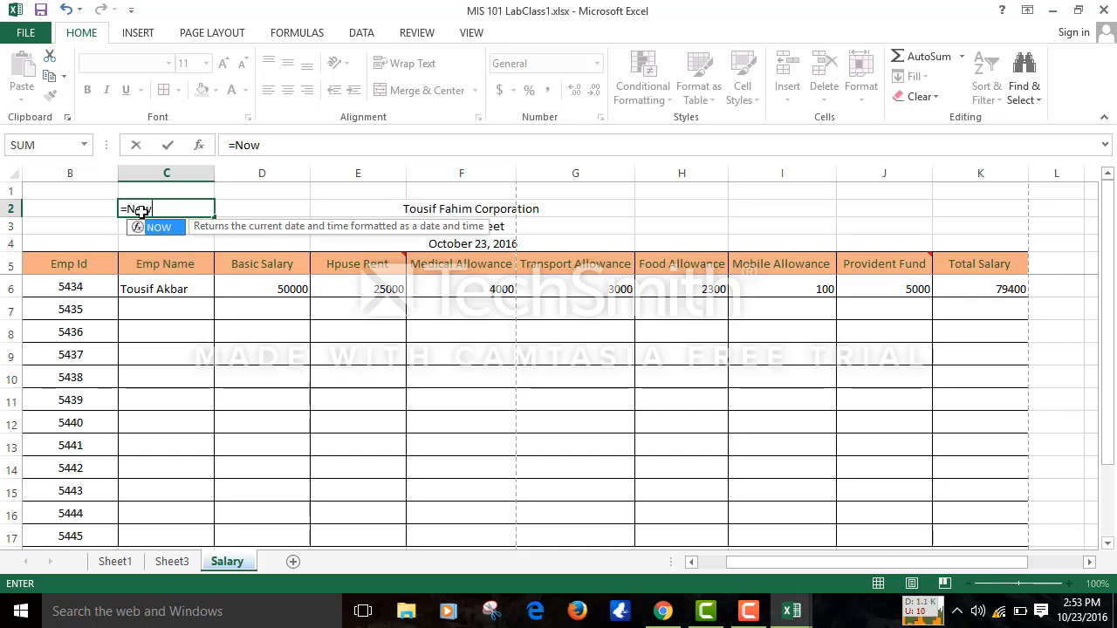
text(()
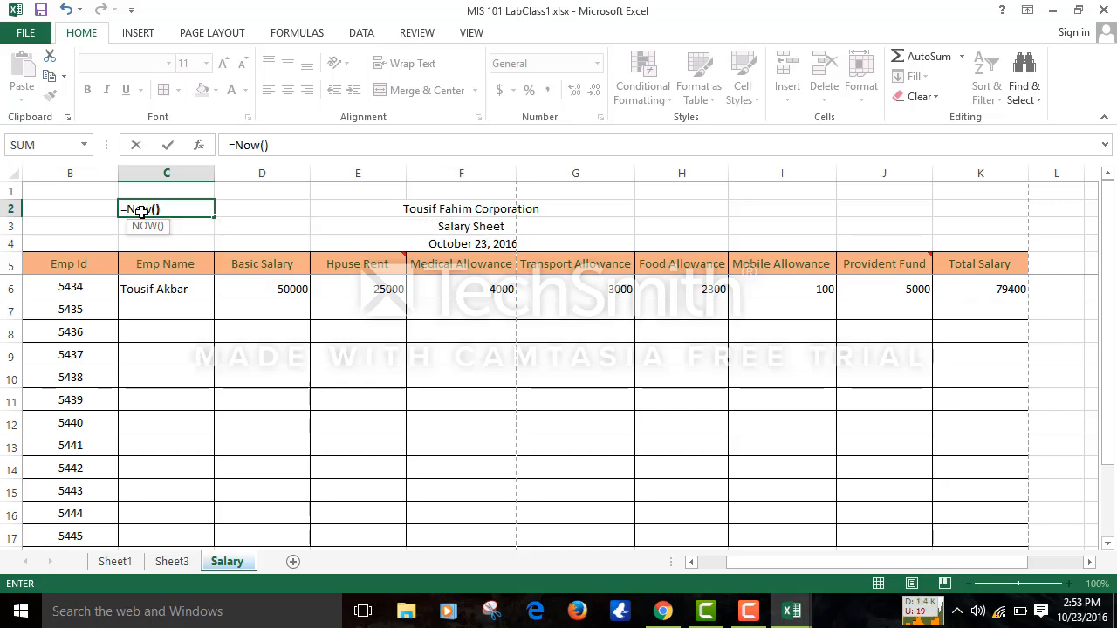
key(Return)
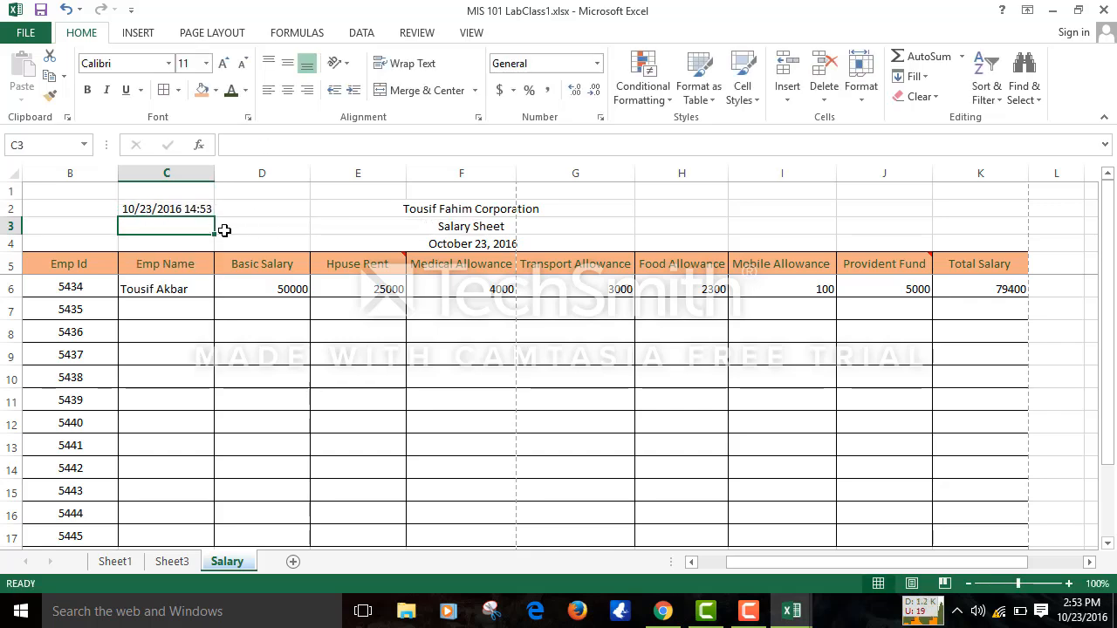
- Format C2 with the h:mm time format so it shows only 14:53
click(600, 119)
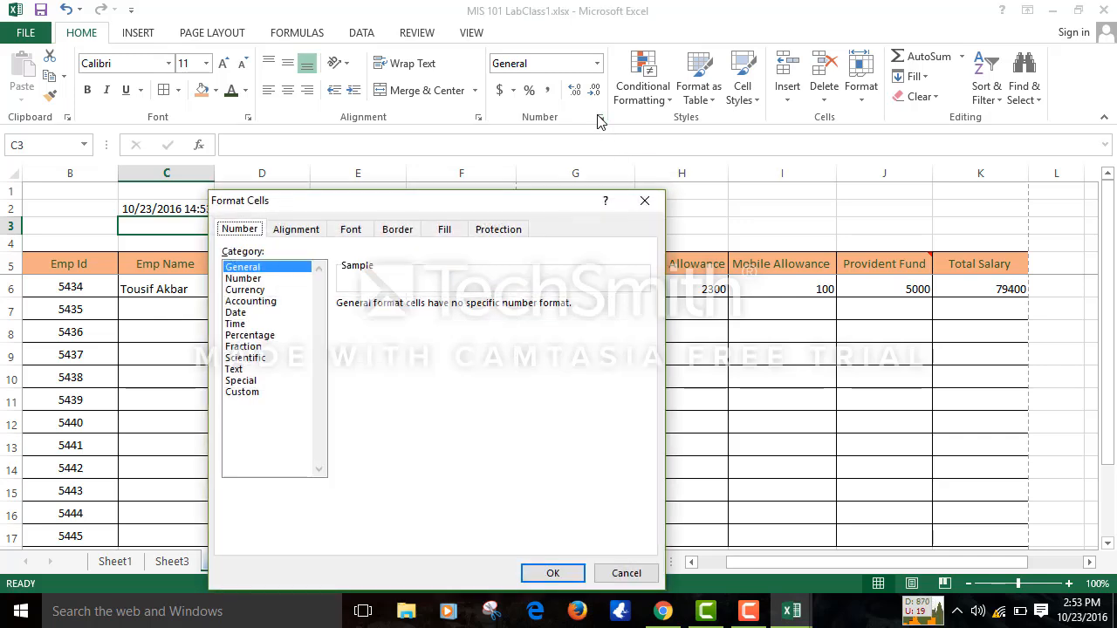
click(234, 325)
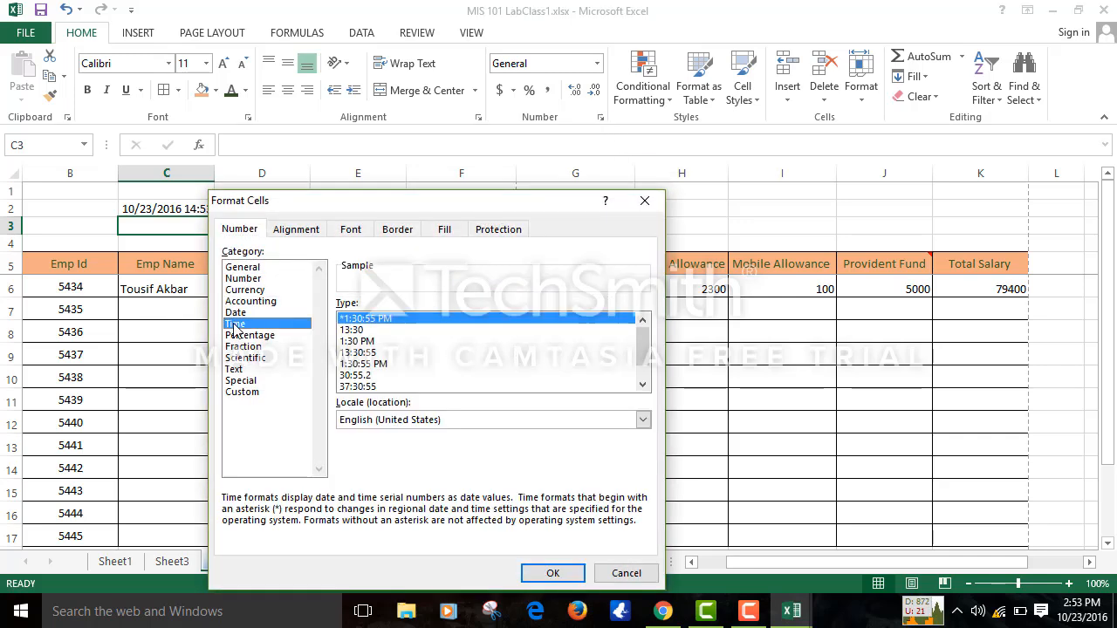
click(351, 330)
key(Return)
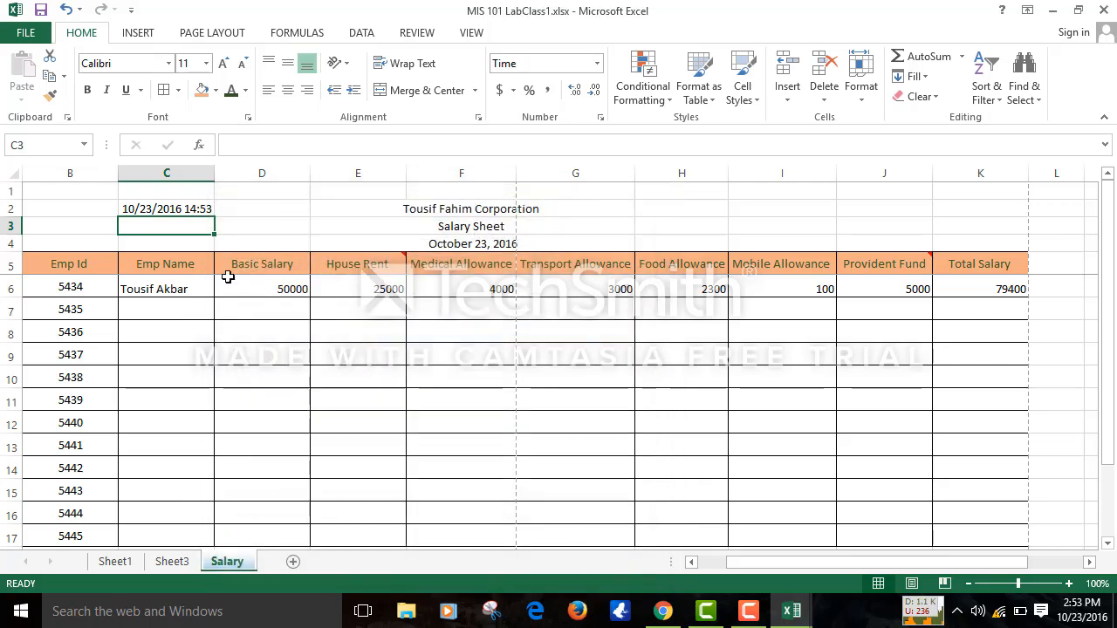
click(178, 207)
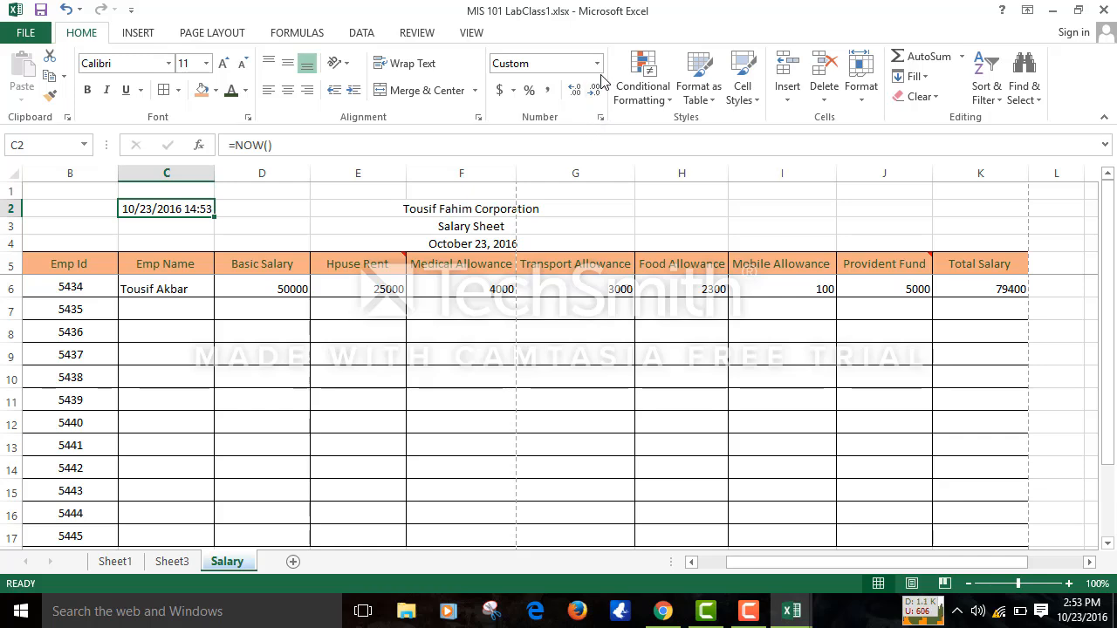
click(601, 117)
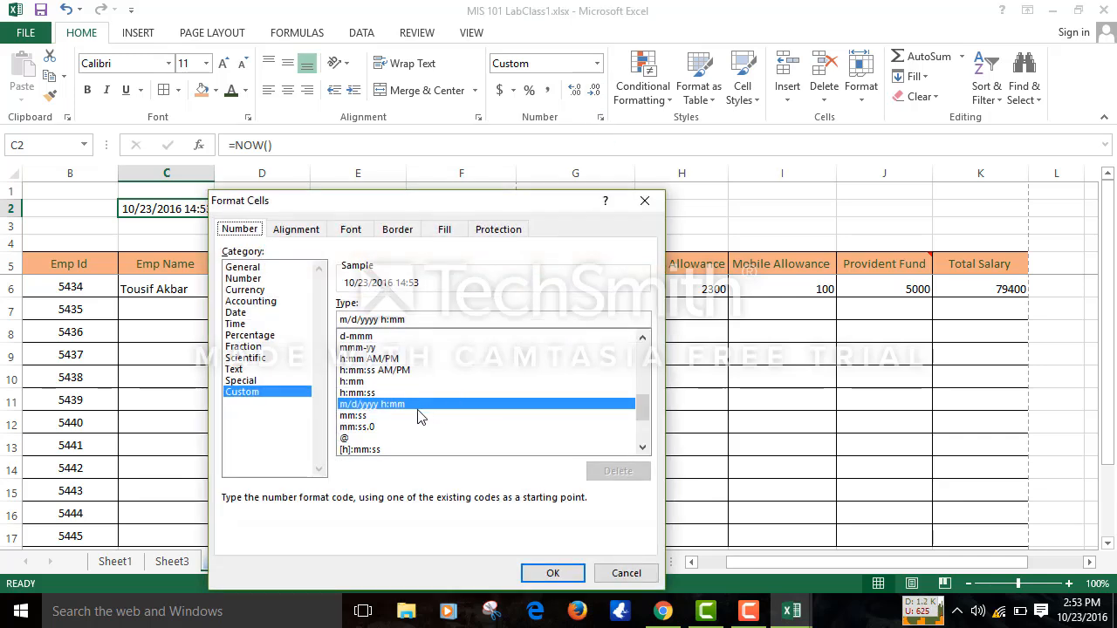
double_click(353, 382)
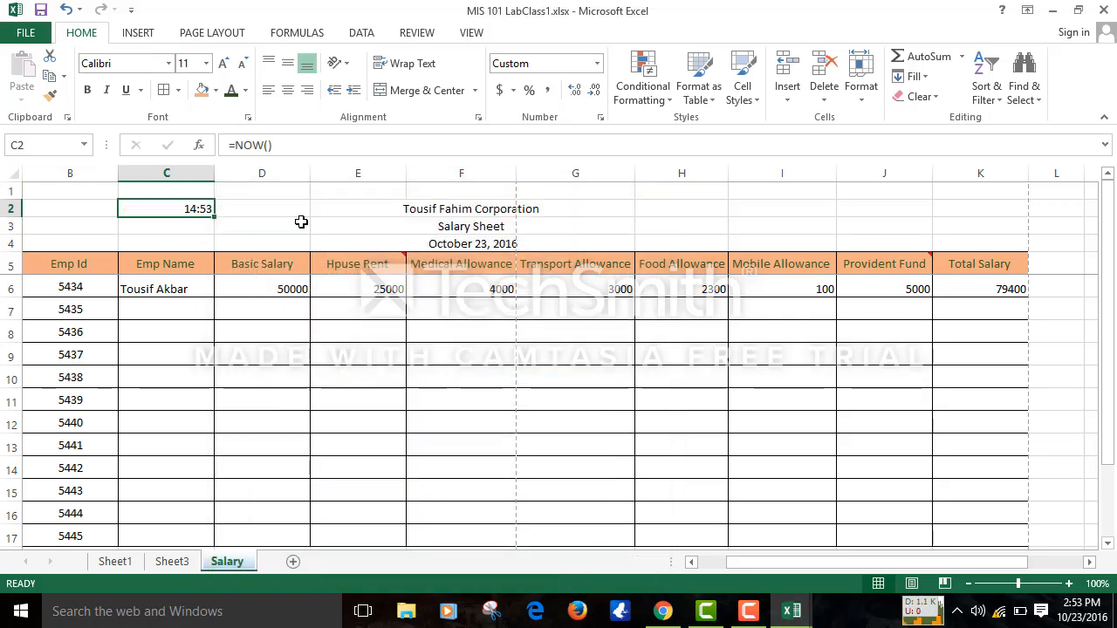
click(301, 223)
- Set column A's font colour and fill colour to white
key(Left)
key(Left)
key(Left)
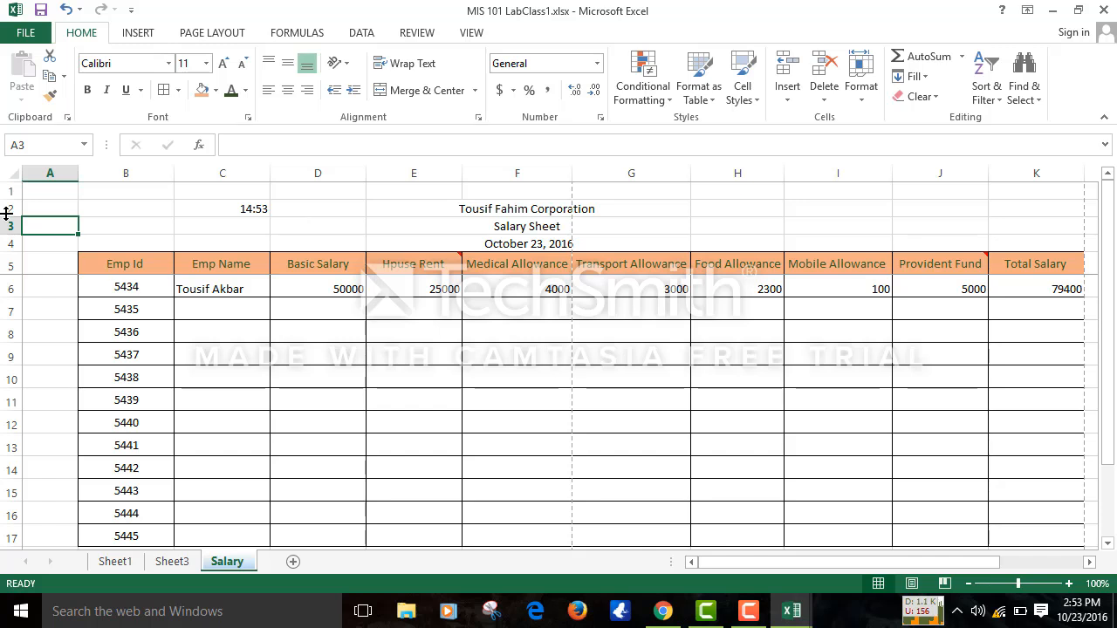
click(43, 173)
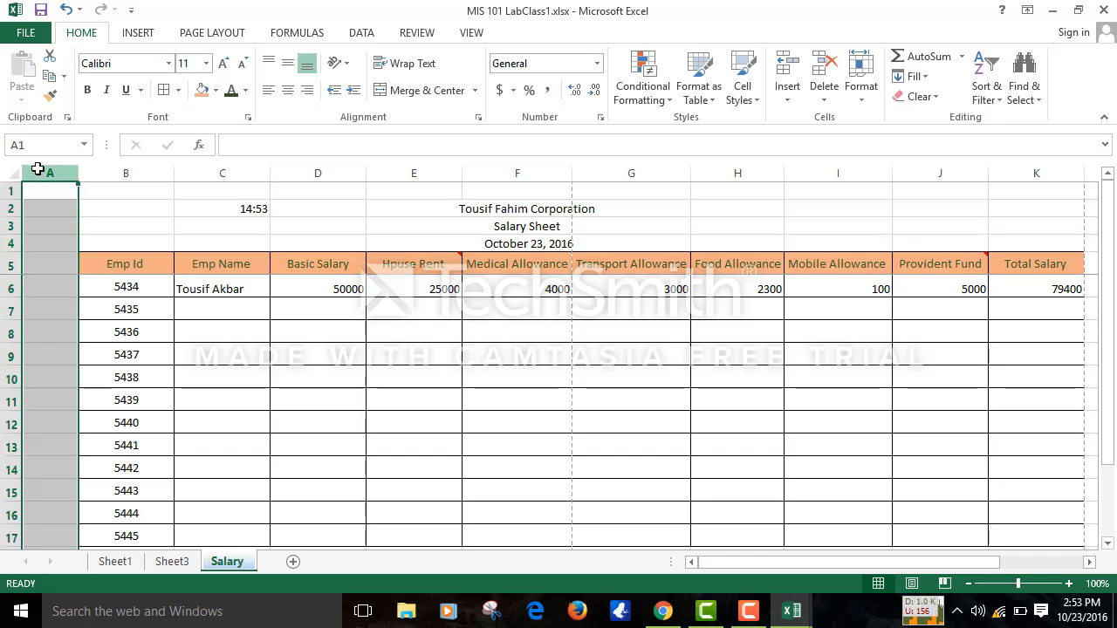
click(245, 91)
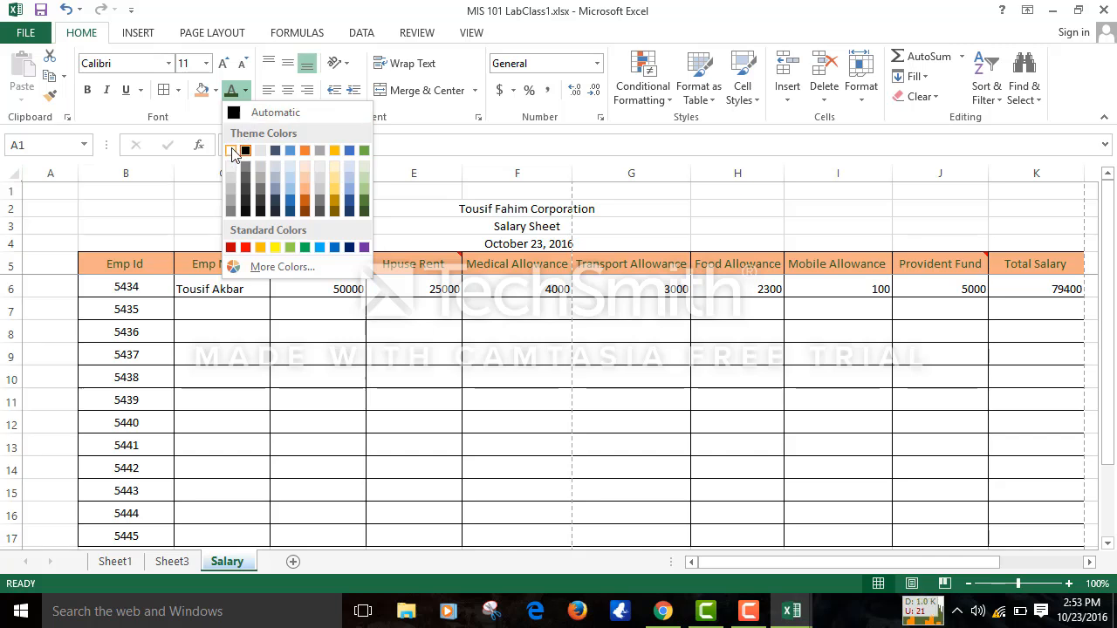
click(231, 151)
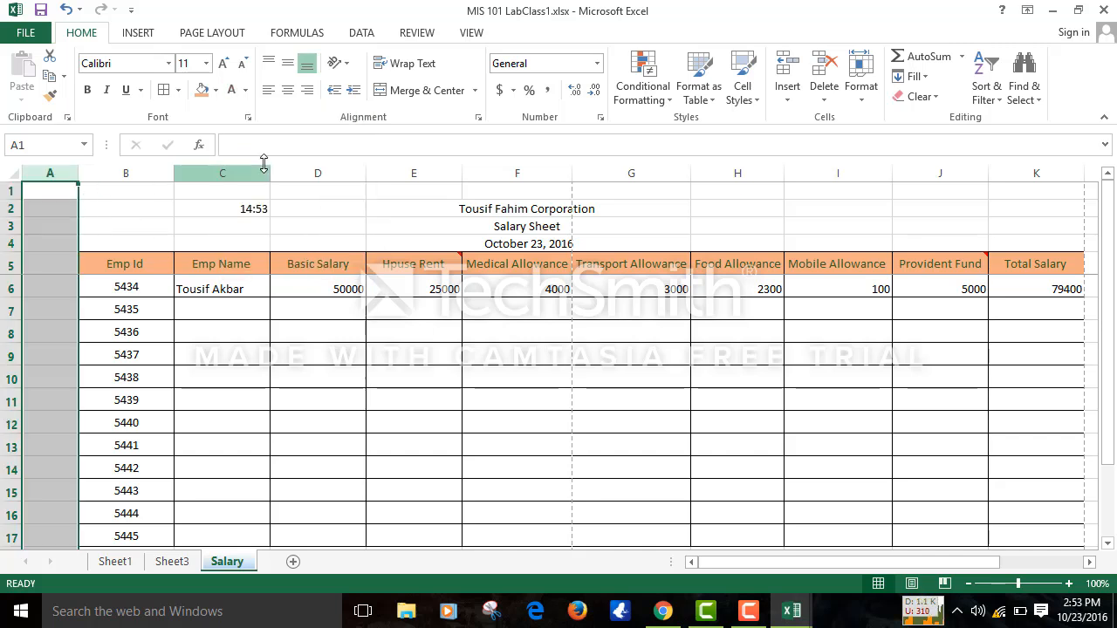
click(215, 90)
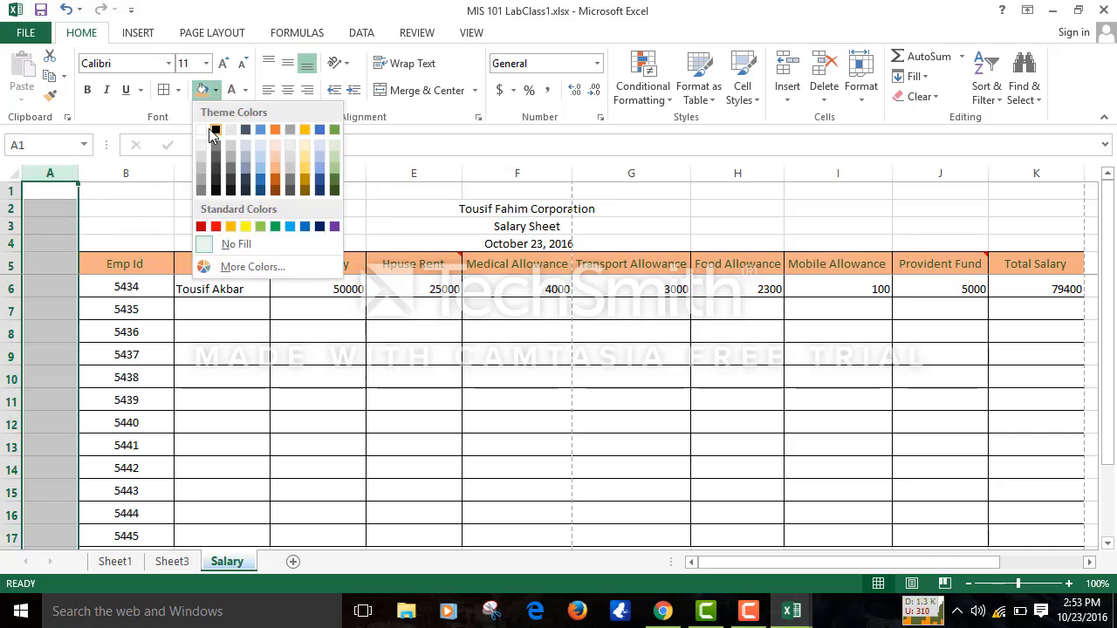
click(203, 133)
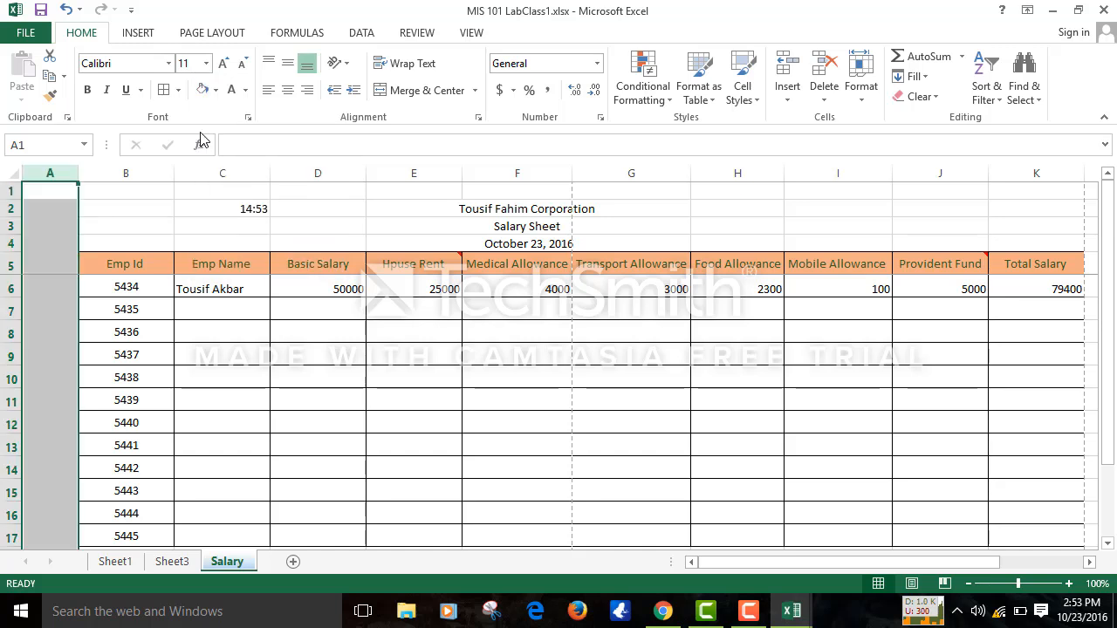
- Right-align the title lines in rows 1 to 4
click(192, 209)
drag(7, 191, 21, 242)
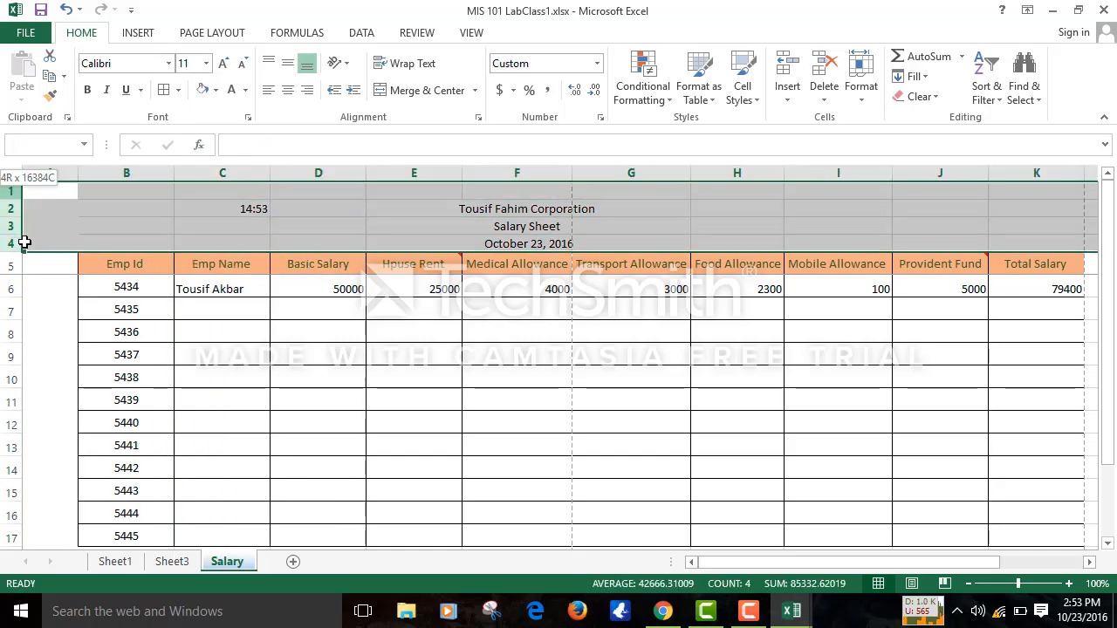
click(307, 89)
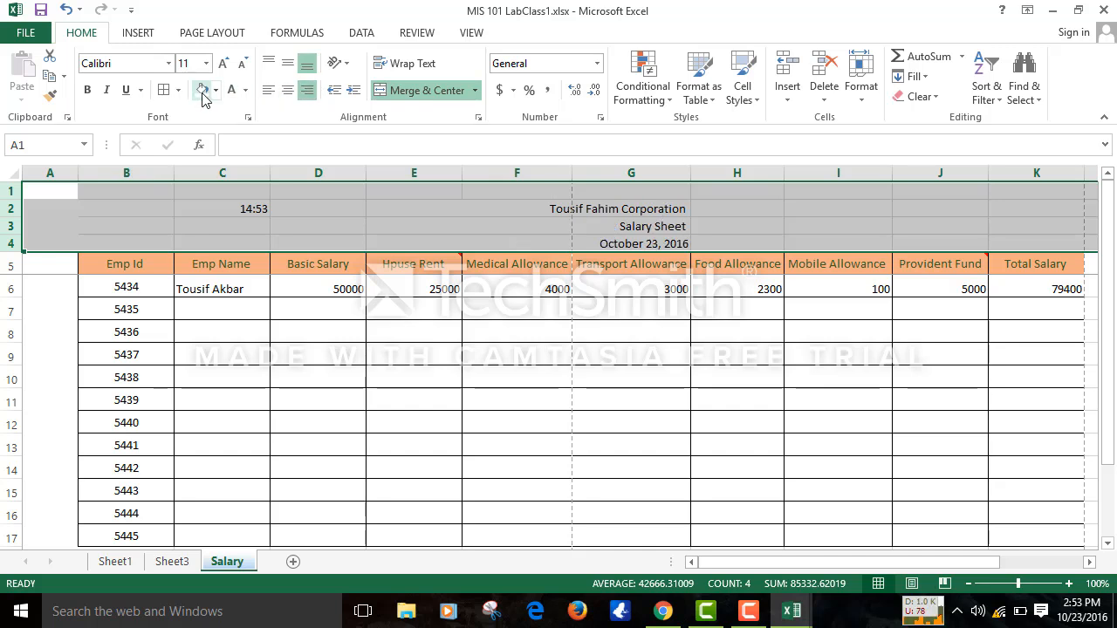
- Hide rows 21 through the sheet's last row below the payroll table
click(449, 302)
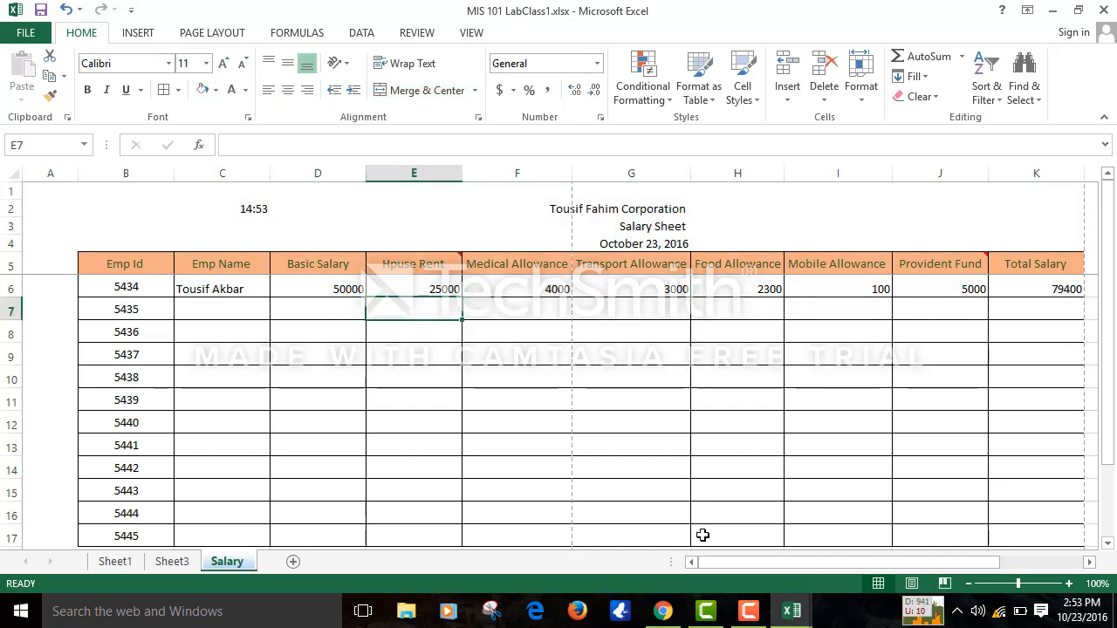
click(1114, 521)
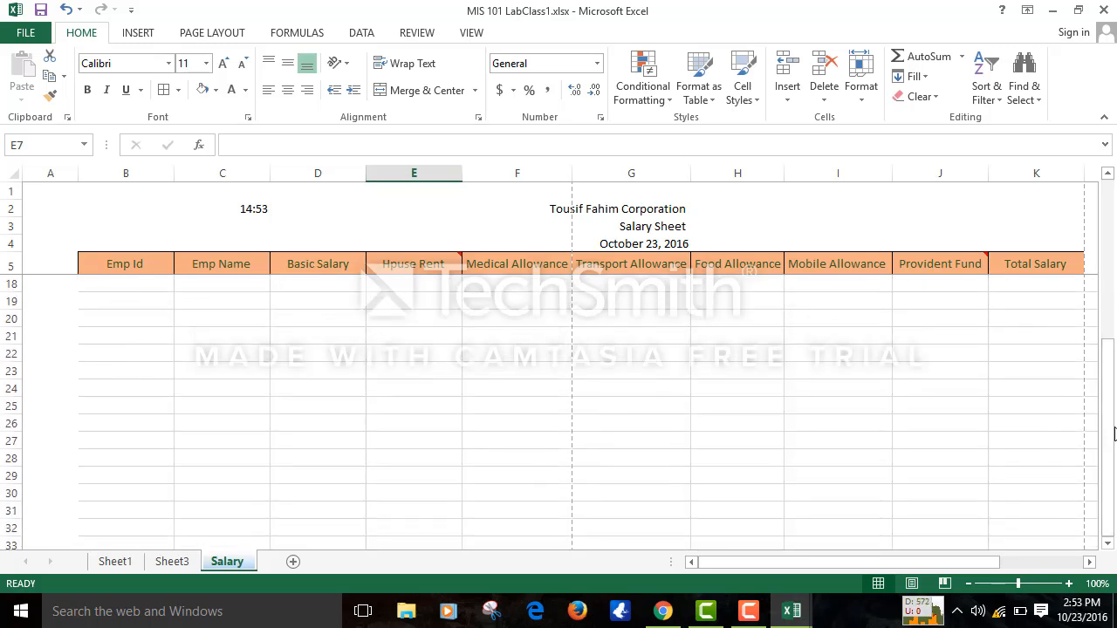
drag(1113, 434, 1110, 375)
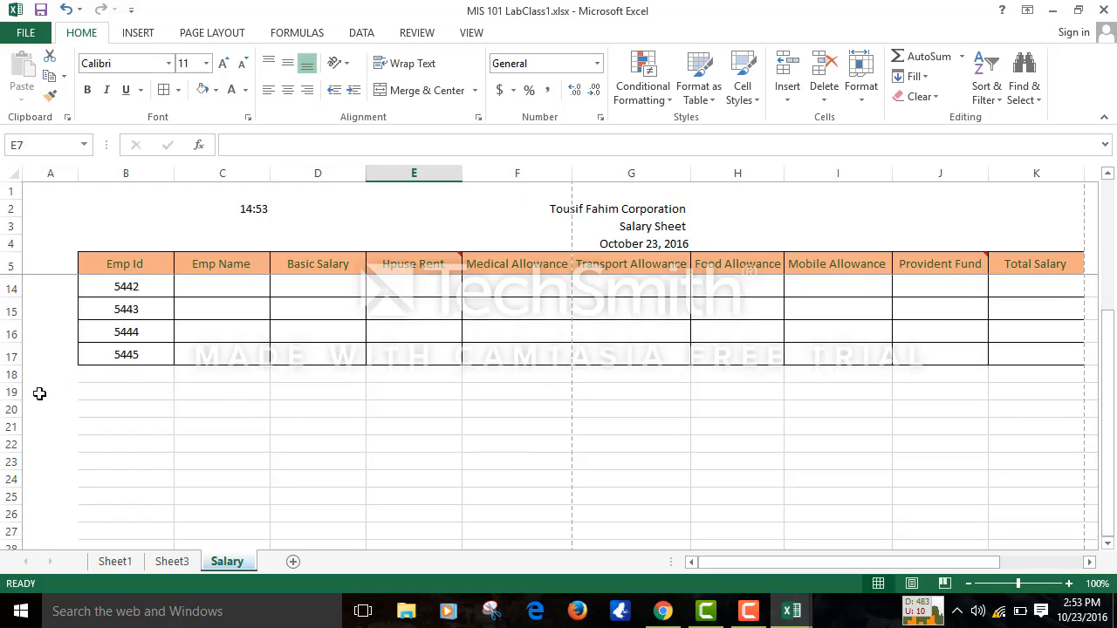
click(5, 426)
key(ctrl+shift+Down)
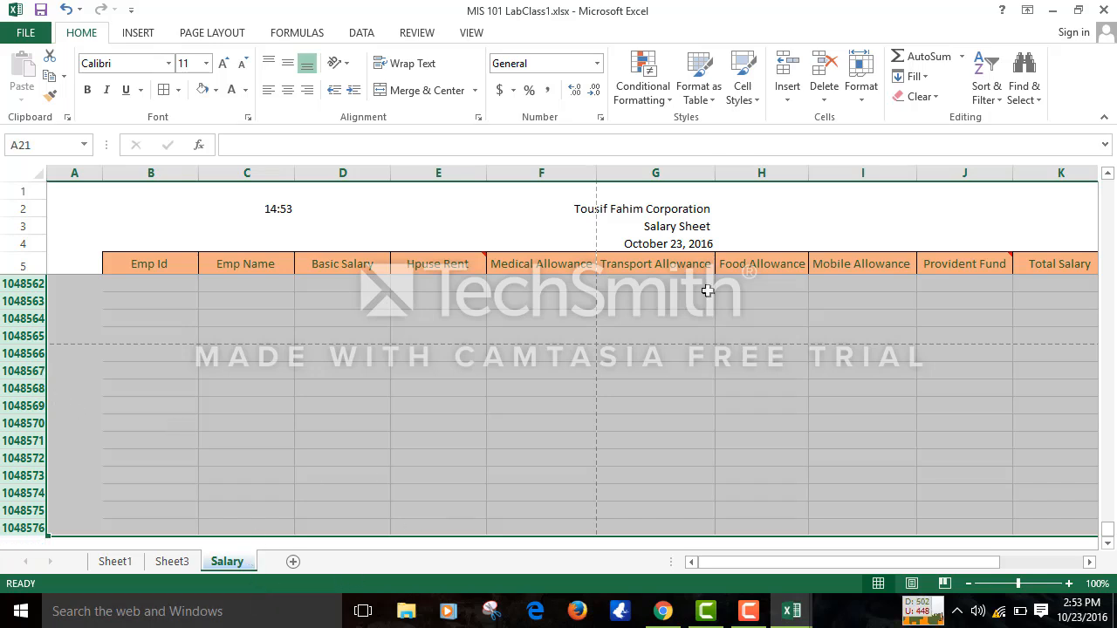
right_click(306, 418)
click(349, 386)
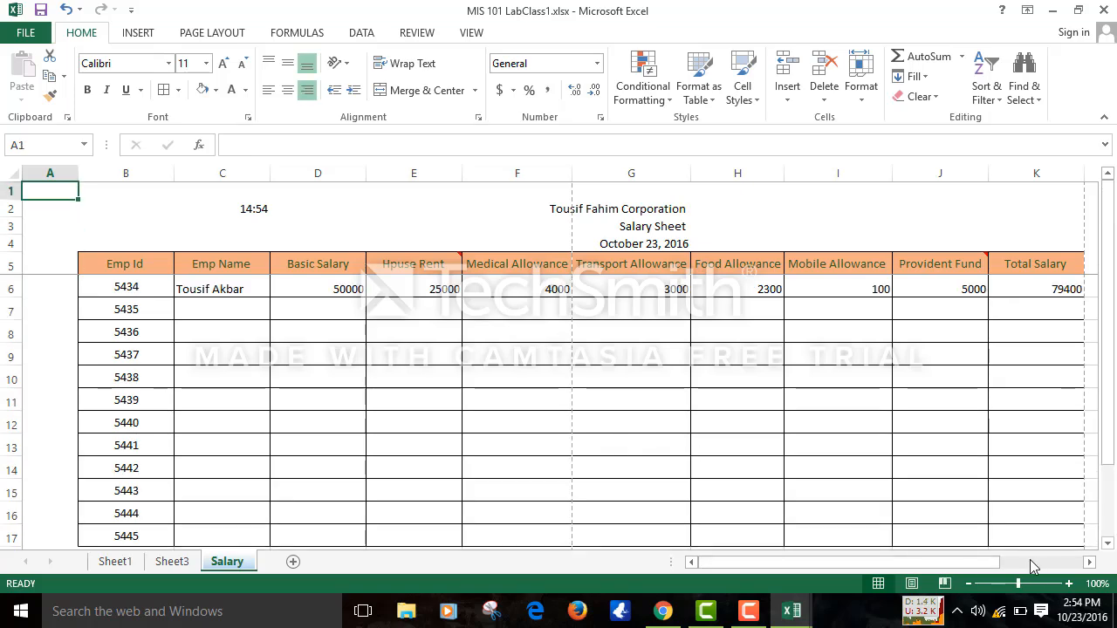
- Attempt to hide columns L through the last column, then dismiss the cannot-shift-objects warning
click(1089, 562)
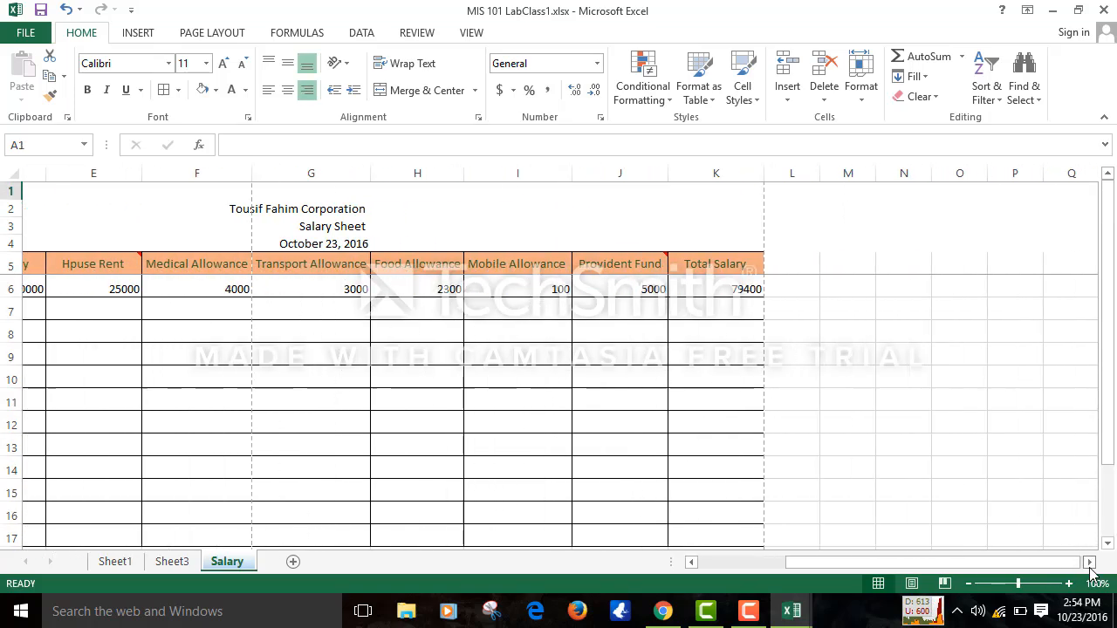
click(442, 166)
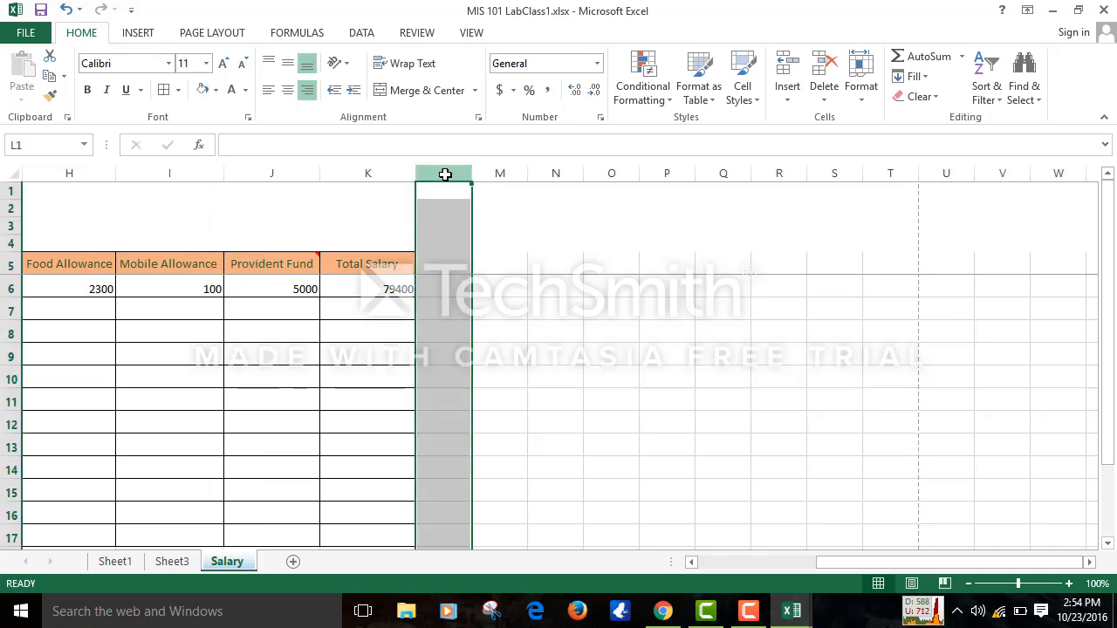
key(ctrl+shift+Right)
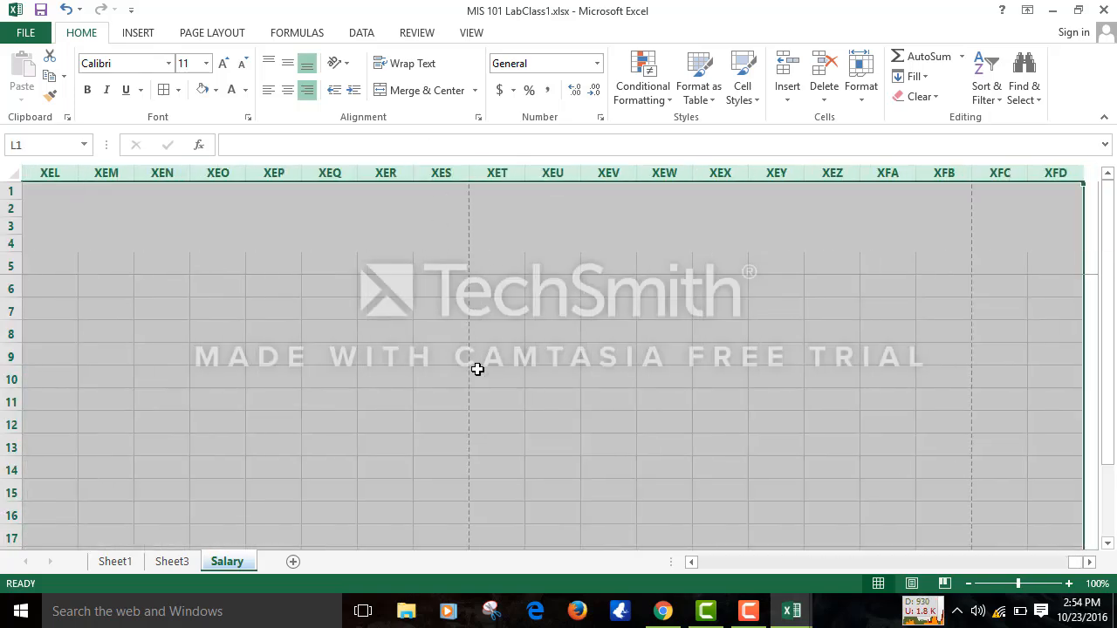
right_click(466, 367)
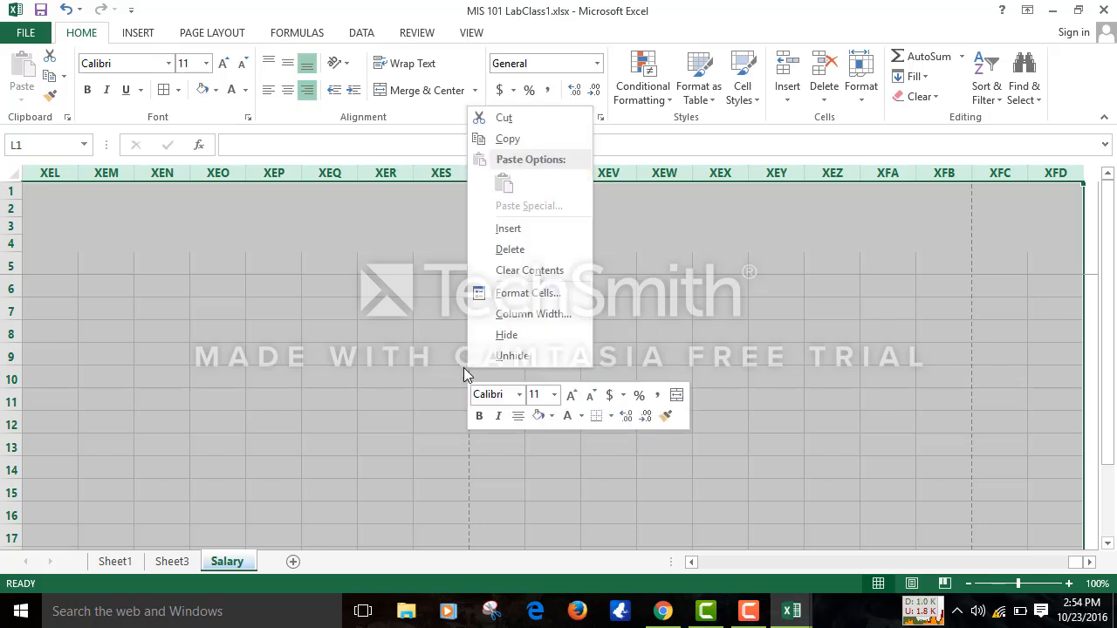
click(505, 337)
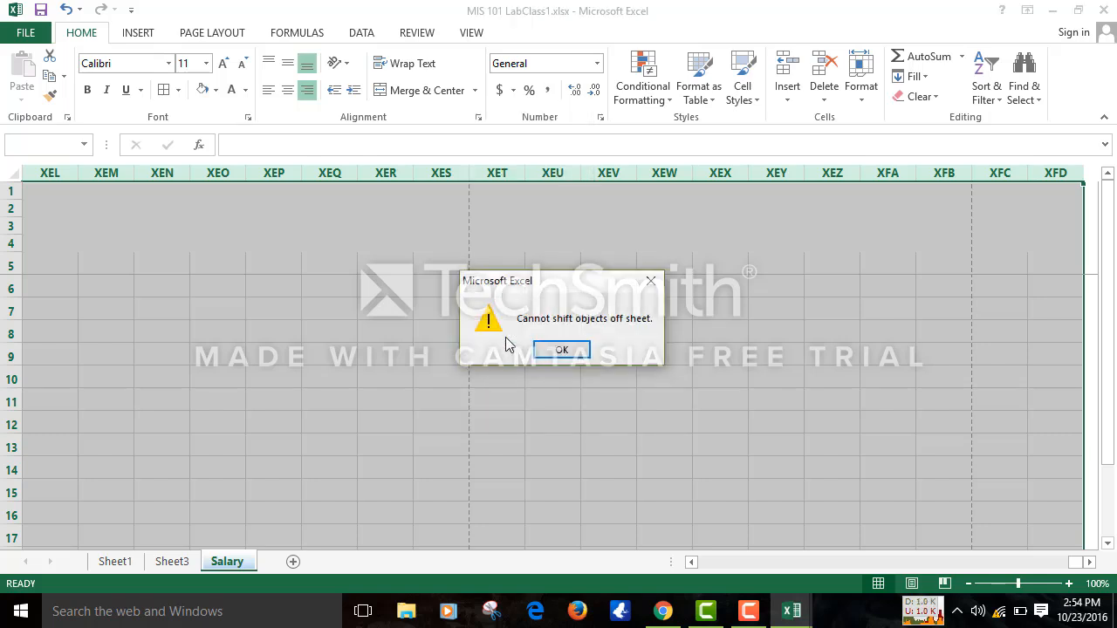
click(562, 350)
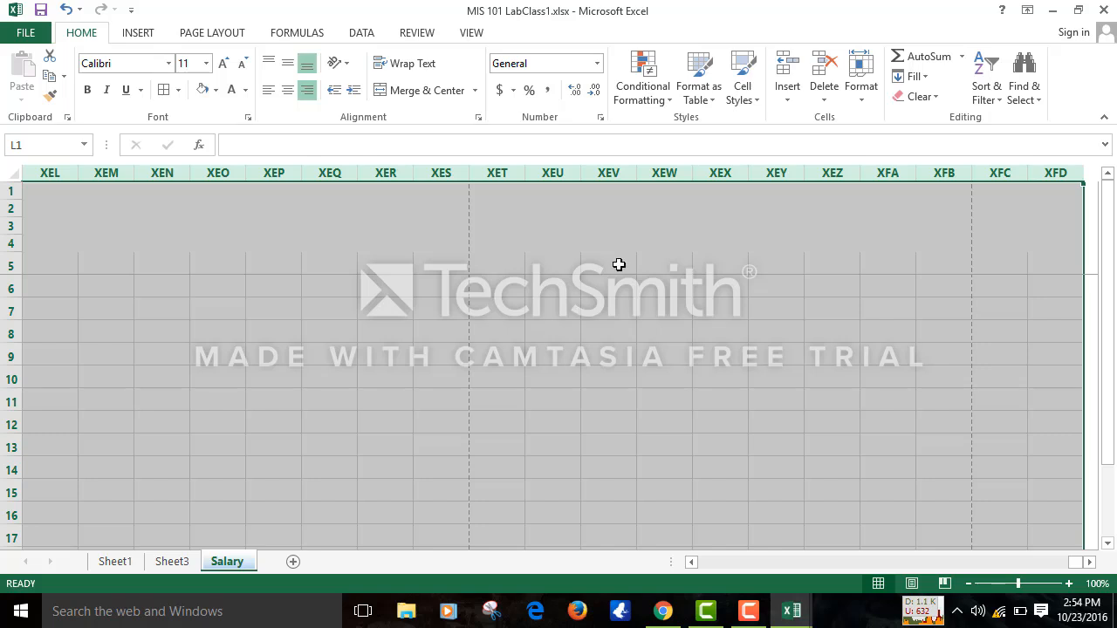
- Select a single cell and scroll back left to the salary table's columns
click(322, 349)
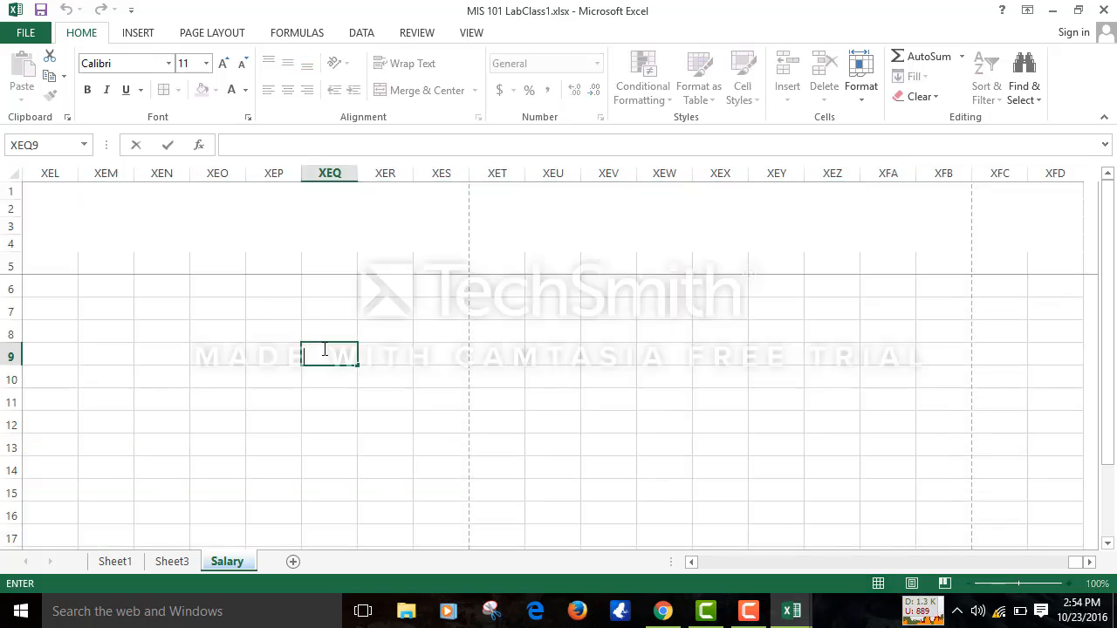
key(Left)
key(Left)
key(Left)
key(Left)
key(Left)
key(Left)
key(Left)
key(Left)
key(Left)
key(Left)
key(Left)
key(Left)
key(Left)
key(Left)
key(Left)
key(Left)
key(Left)
key(Left)
key(Left)
key(Left)
key(Left)
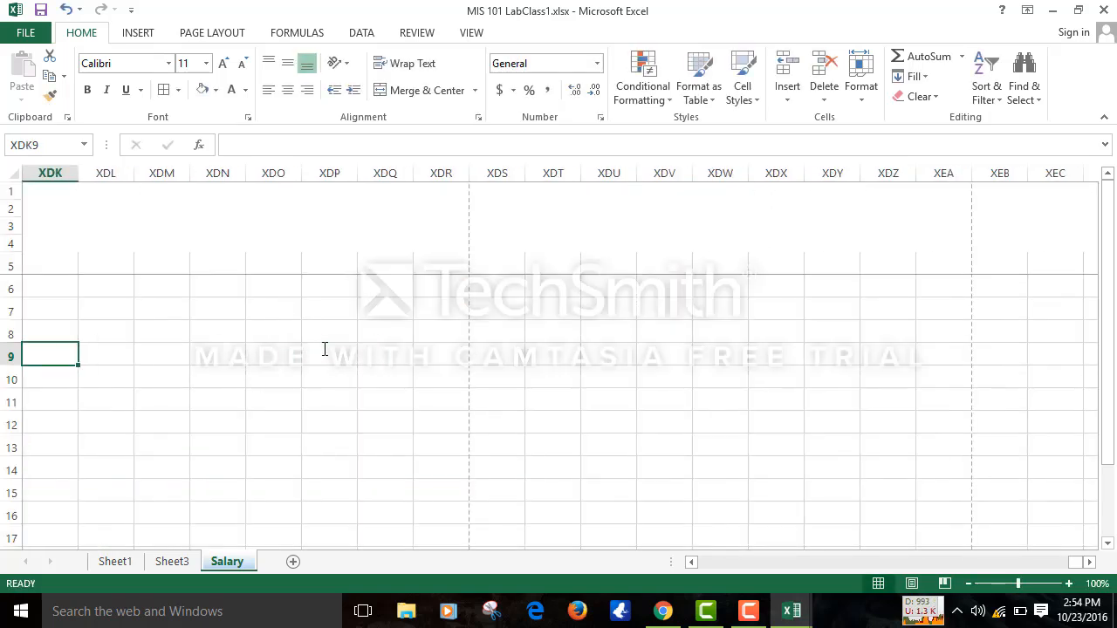
key(Left)
key(Left)
key(Left)
key(Left)
key(Left)
key(Left)
key(Left)
key(Left)
key(Left)
key(Left)
key(Left)
key(Left)
key(Left)
key(Left)
key(Left)
key(Left)
key(Left)
key(Left)
key(Left)
key(Left)
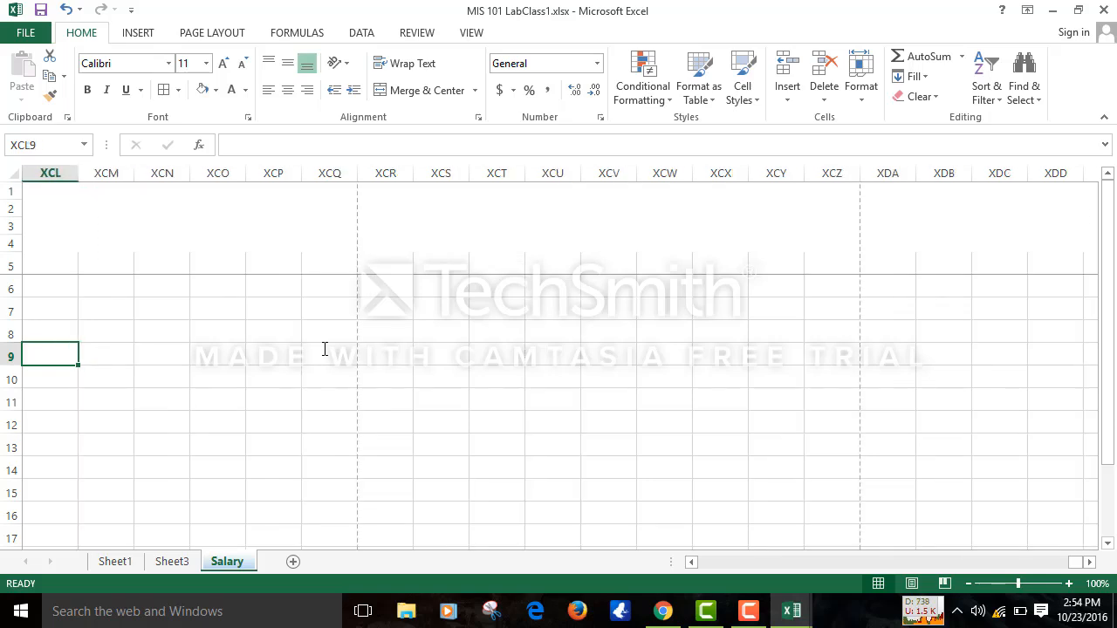
key(Left)
key(Left)
key(Left)
key(Left)
key(Left)
key(Left)
key(Left)
key(Left)
key(Left)
key(Left)
key(Left)
key(Left)
key(Left)
key(Left)
key(Left)
key(Left)
key(Left)
key(Left)
key(Left)
key(Left)
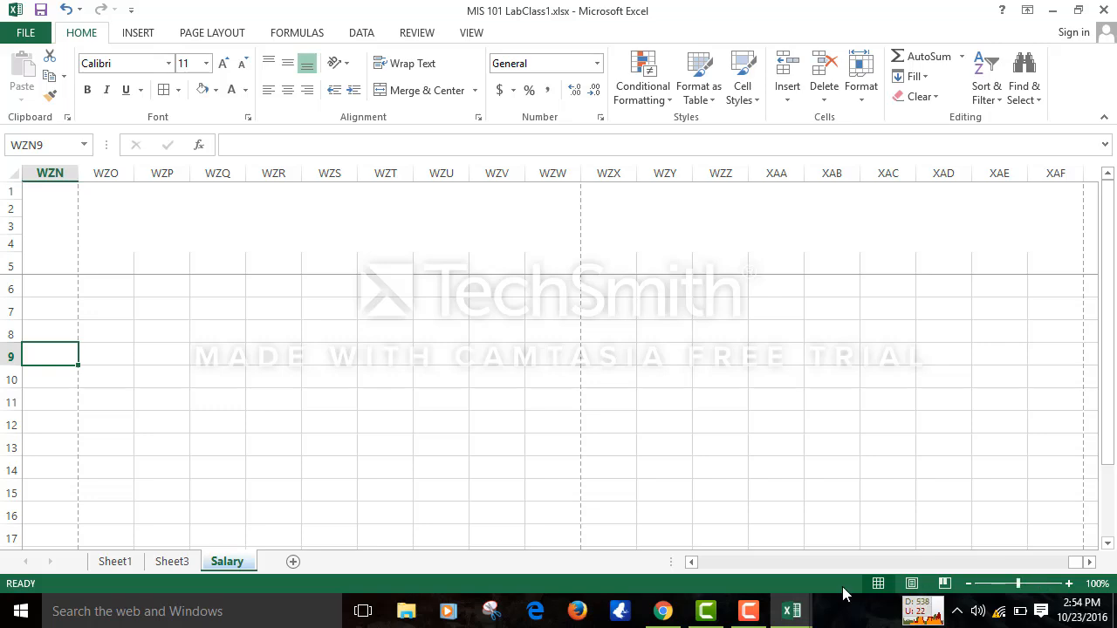
click(708, 563)
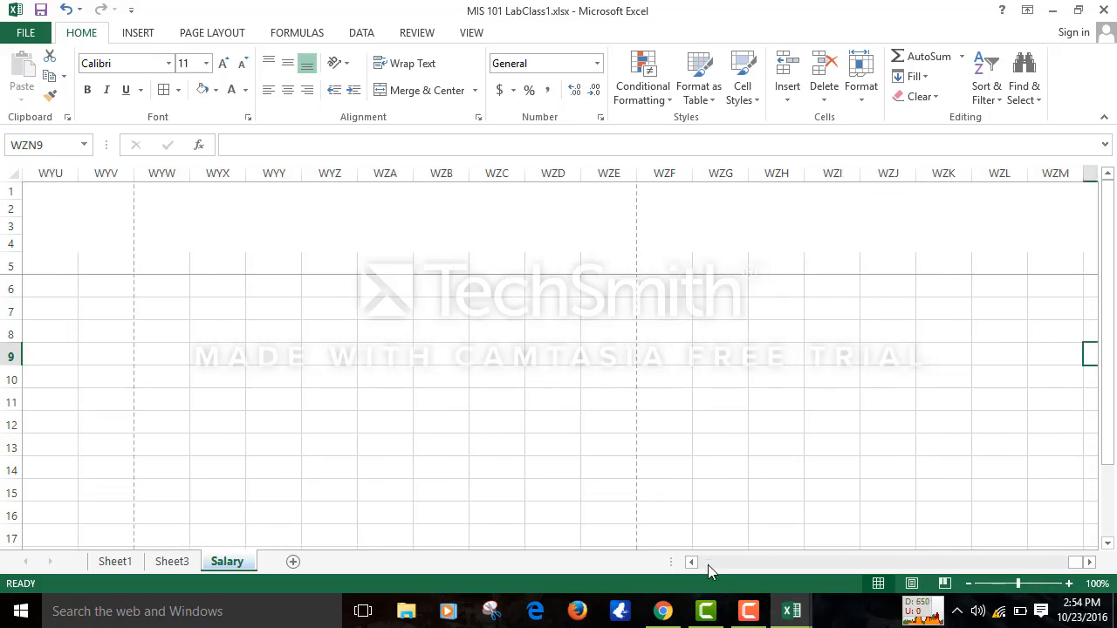
drag(1078, 563, 838, 555)
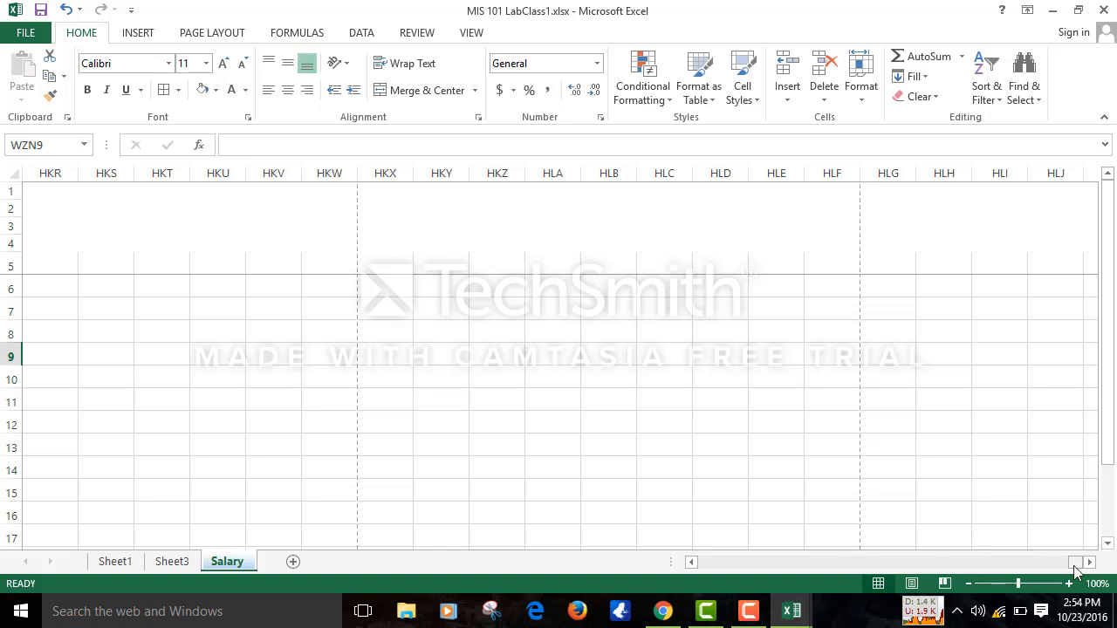
drag(1076, 563, 797, 561)
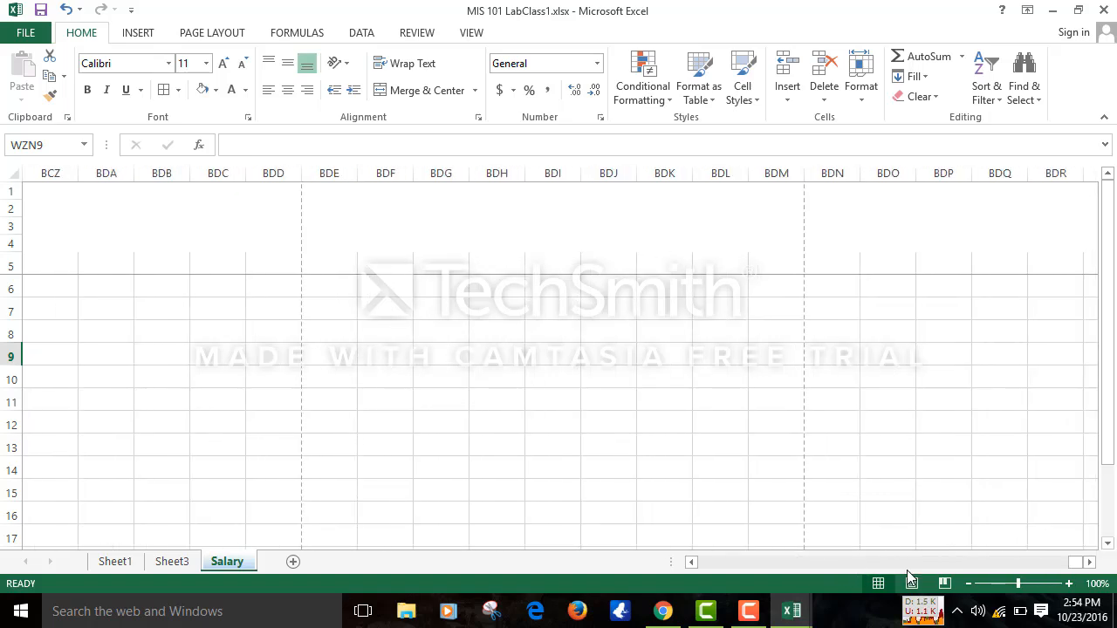
drag(1079, 564, 700, 560)
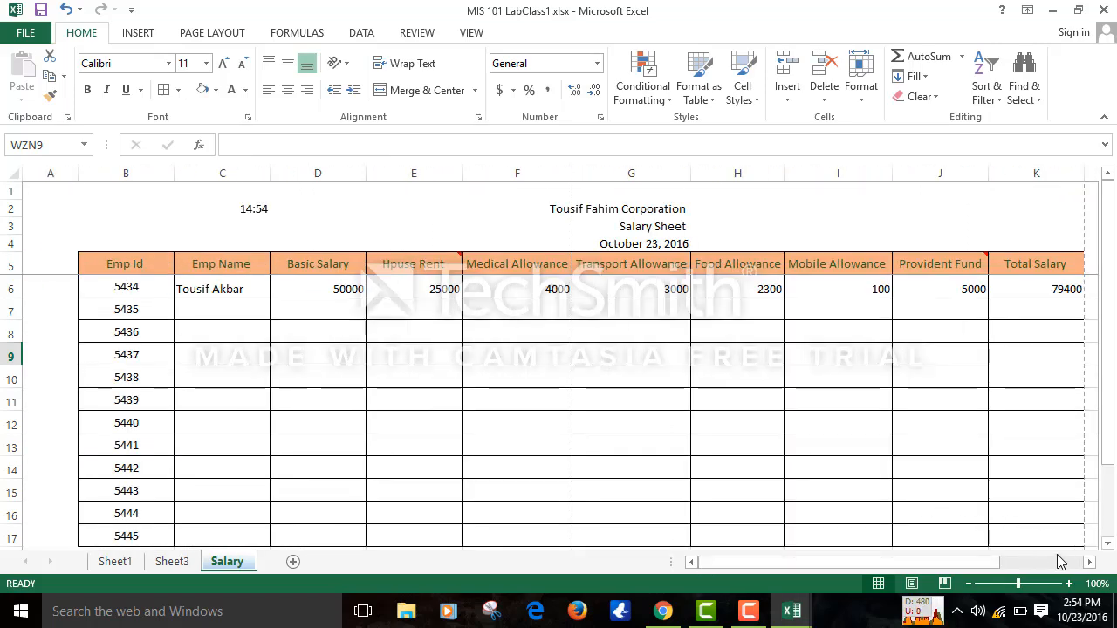
- Select columns M through the sheet's last column, then clear the selection
click(1089, 561)
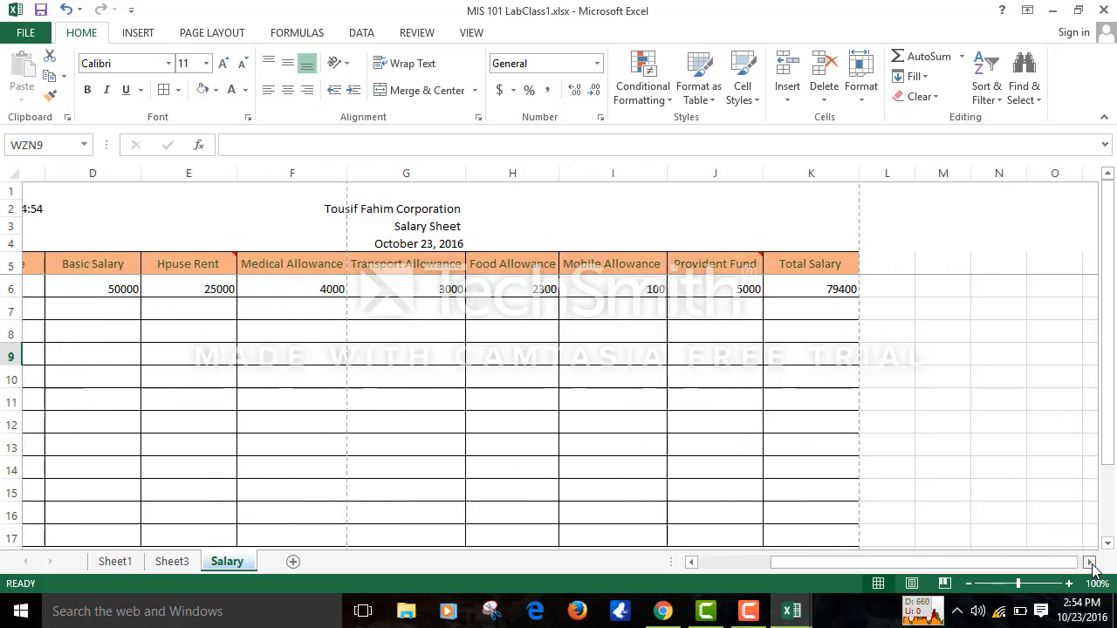
drag(574, 171, 609, 165)
click(609, 166)
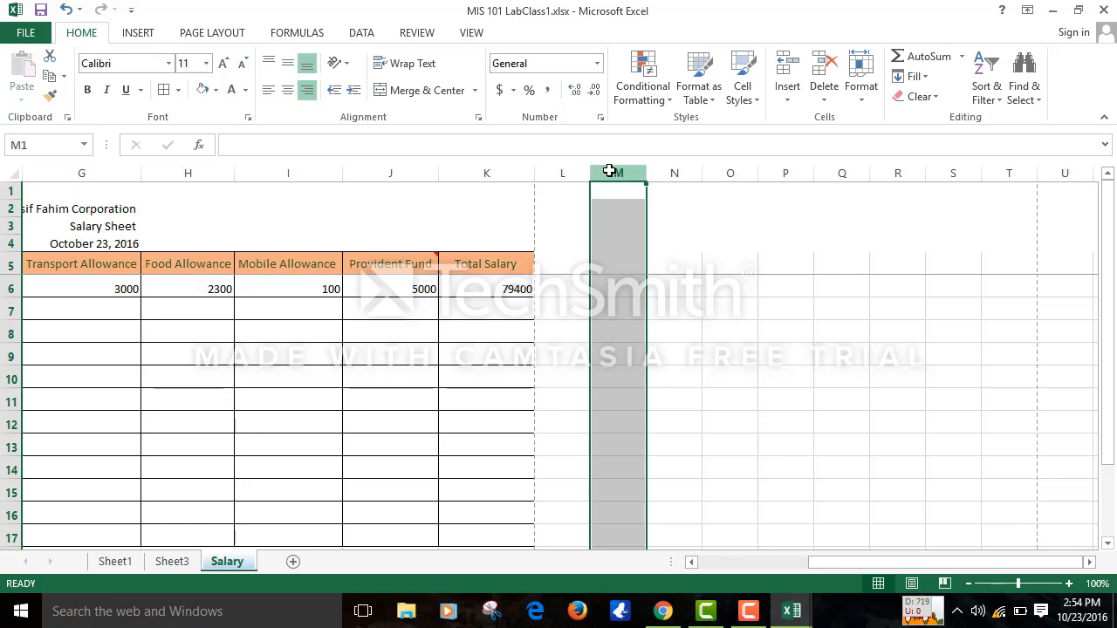
key(ctrl+shift+Right)
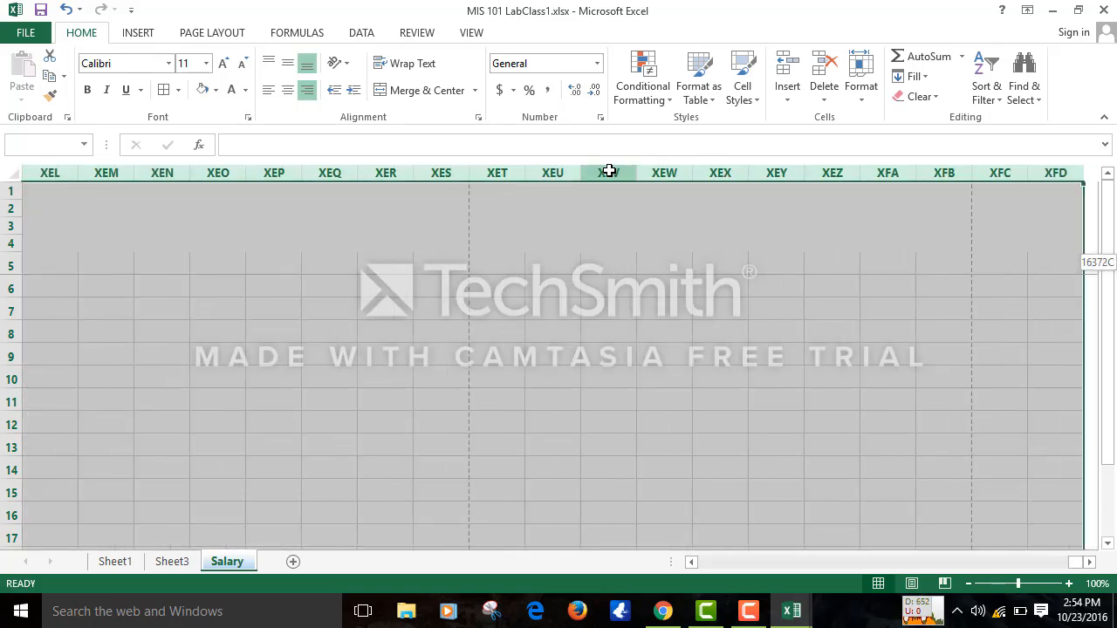
click(367, 464)
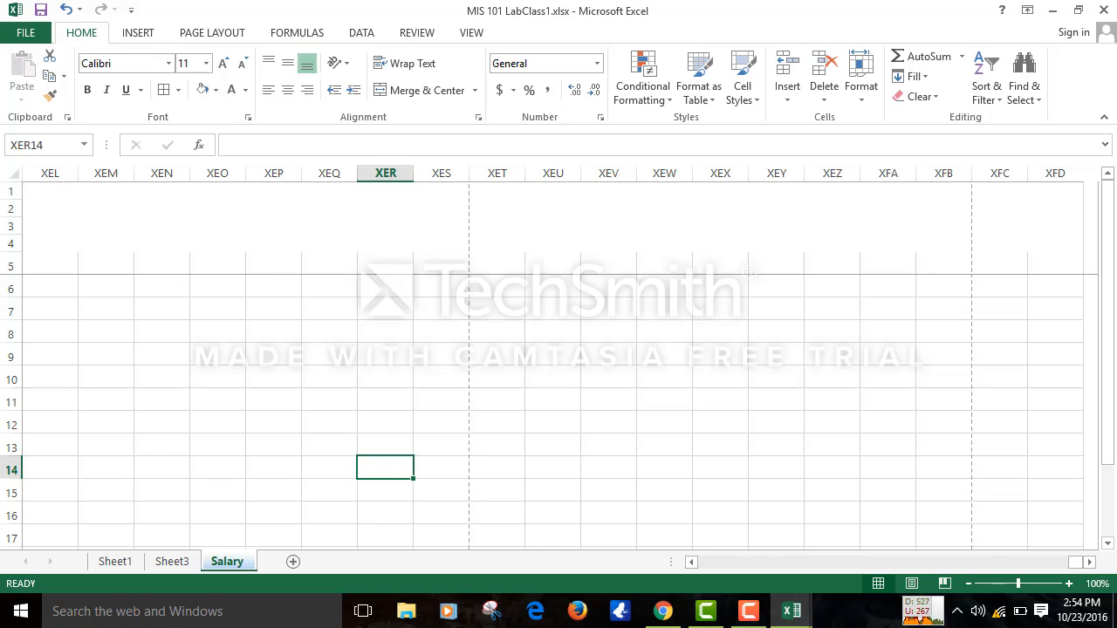
- Scroll back to the table and hide every column from M to the sheet's end
click(694, 564)
drag(695, 568, 710, 561)
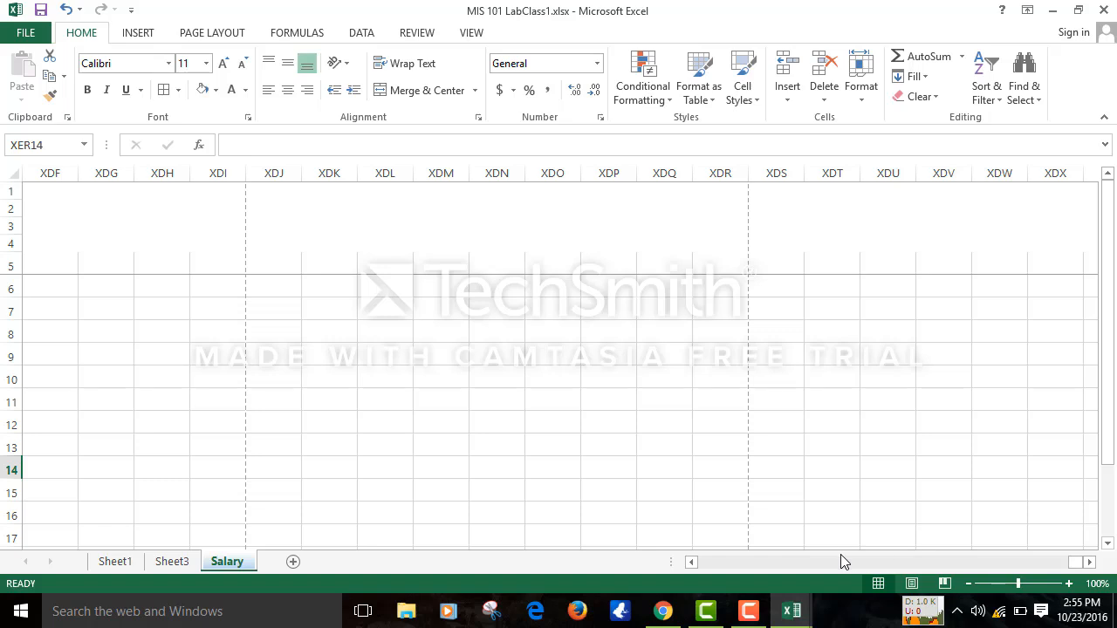
drag(691, 567, 691, 568)
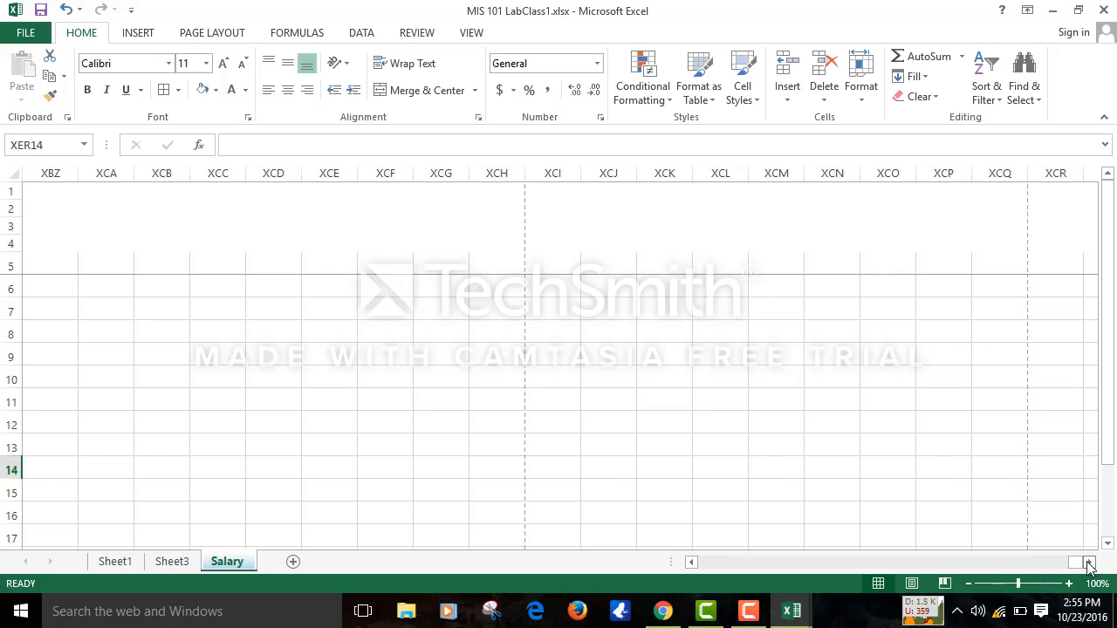
drag(1075, 562, 774, 565)
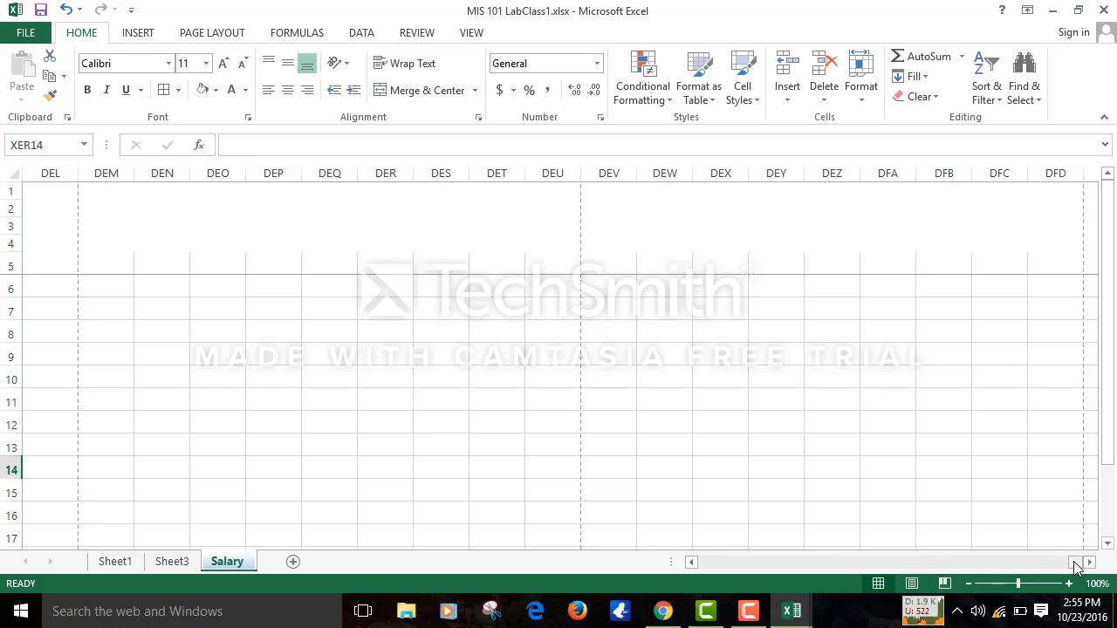
drag(1074, 562, 741, 572)
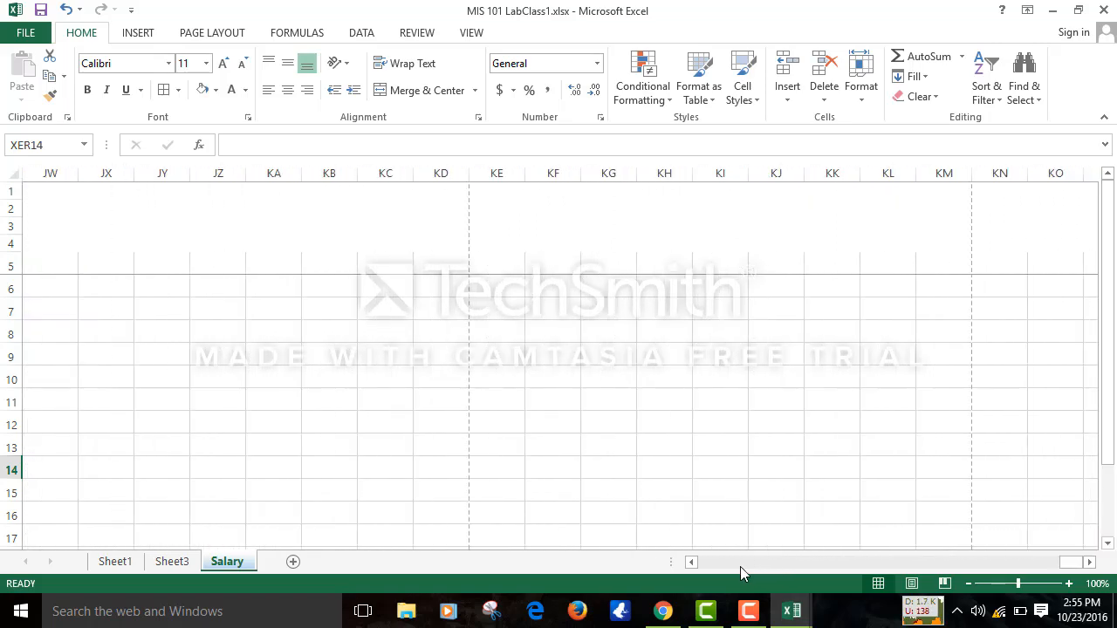
drag(1072, 566, 709, 565)
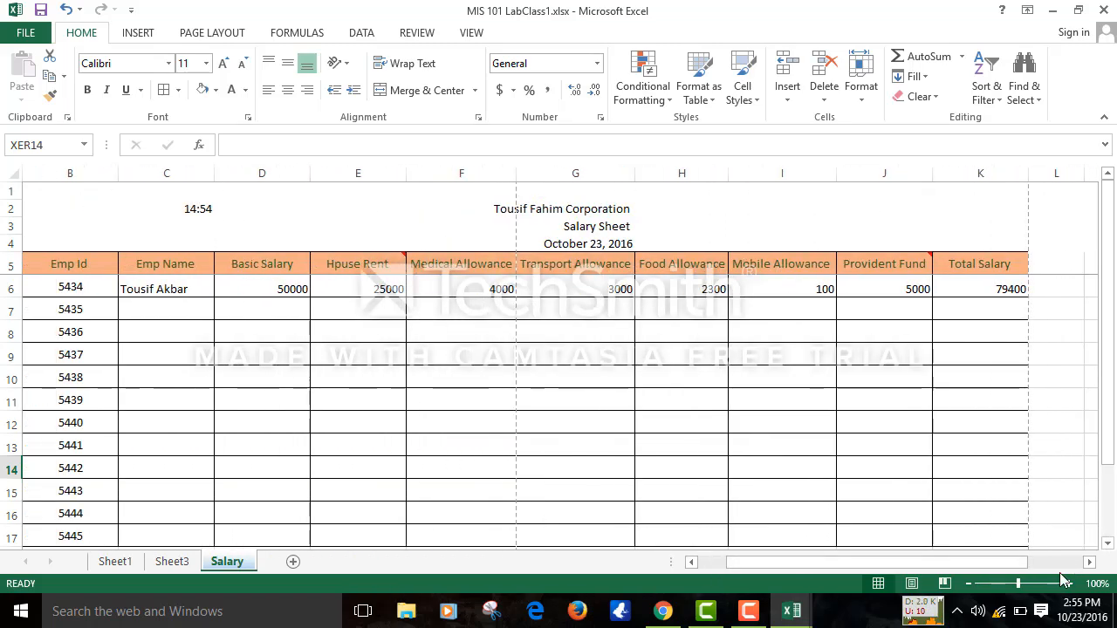
click(1089, 563)
click(1090, 563)
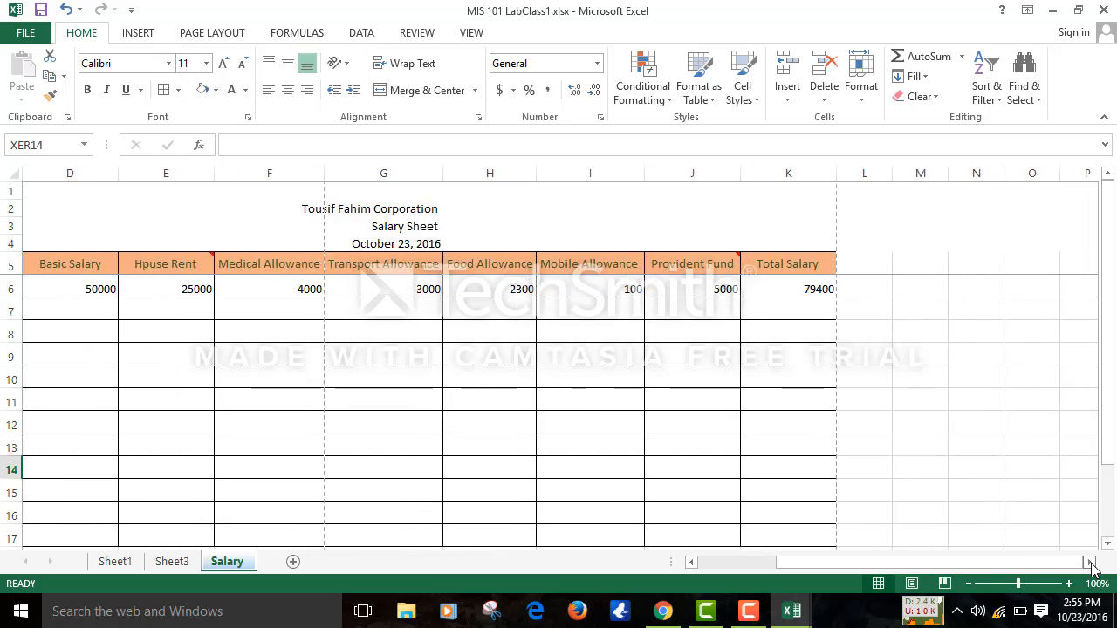
click(1089, 563)
click(825, 173)
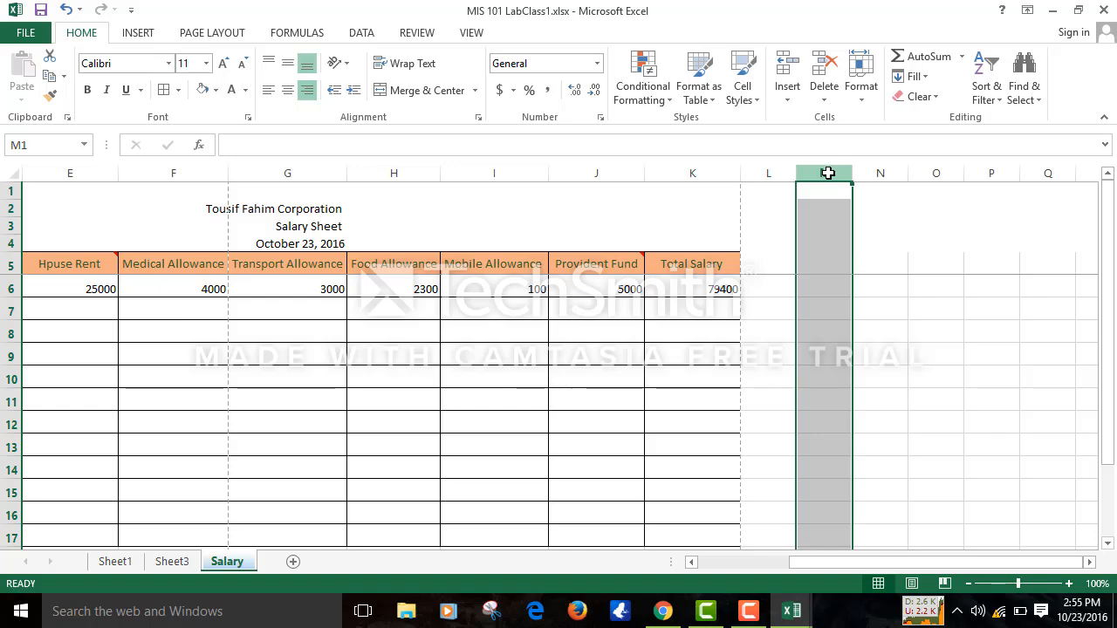
key(ctrl+shift+Right)
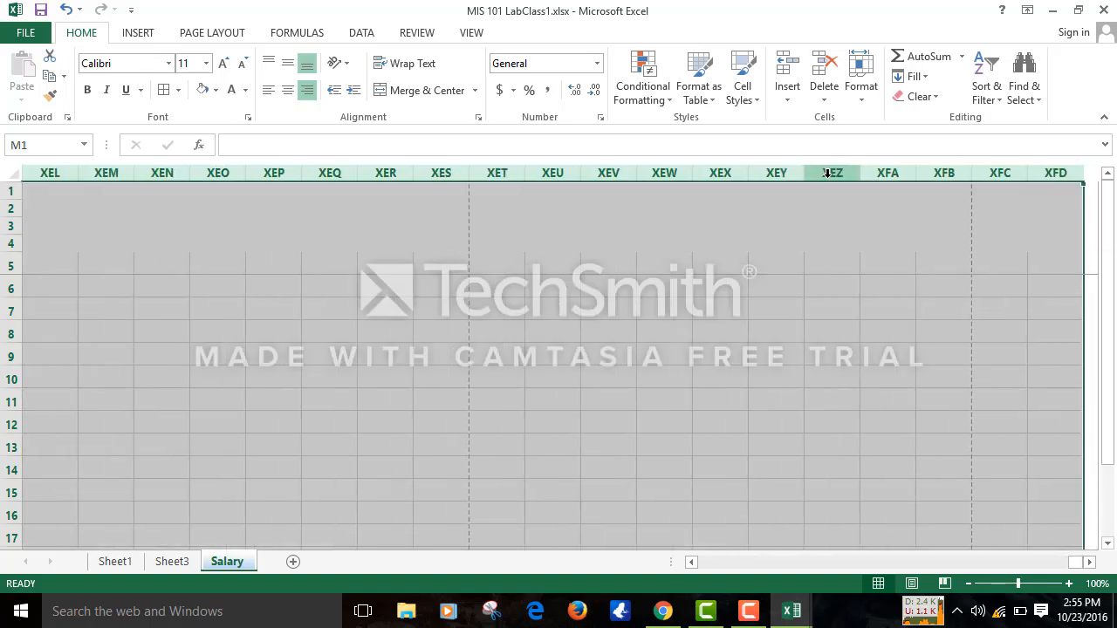
right_click(827, 173)
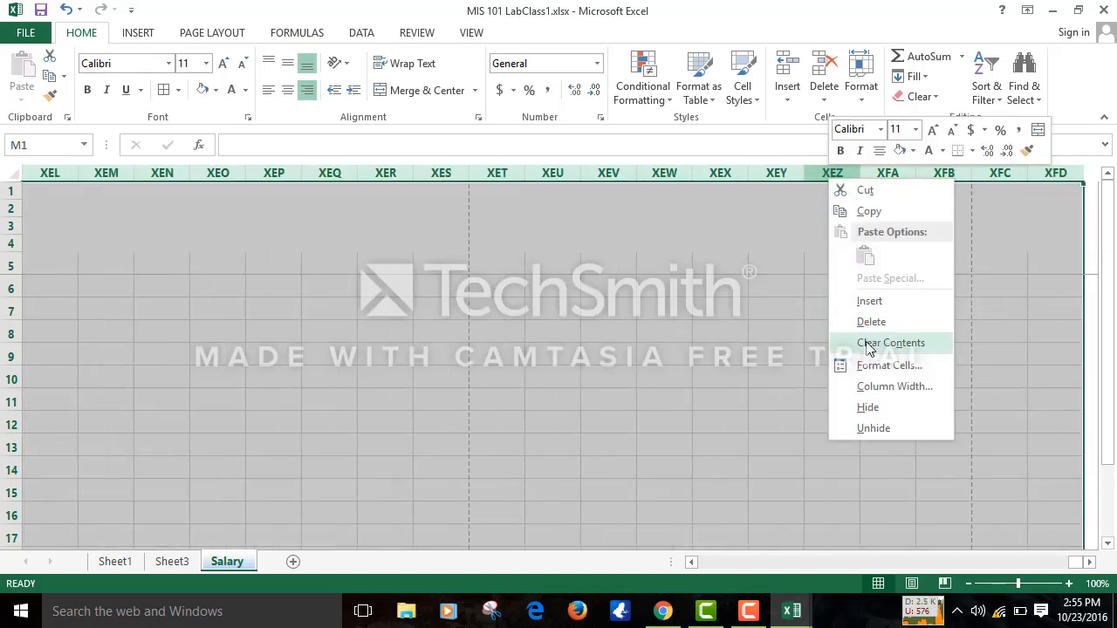
click(864, 407)
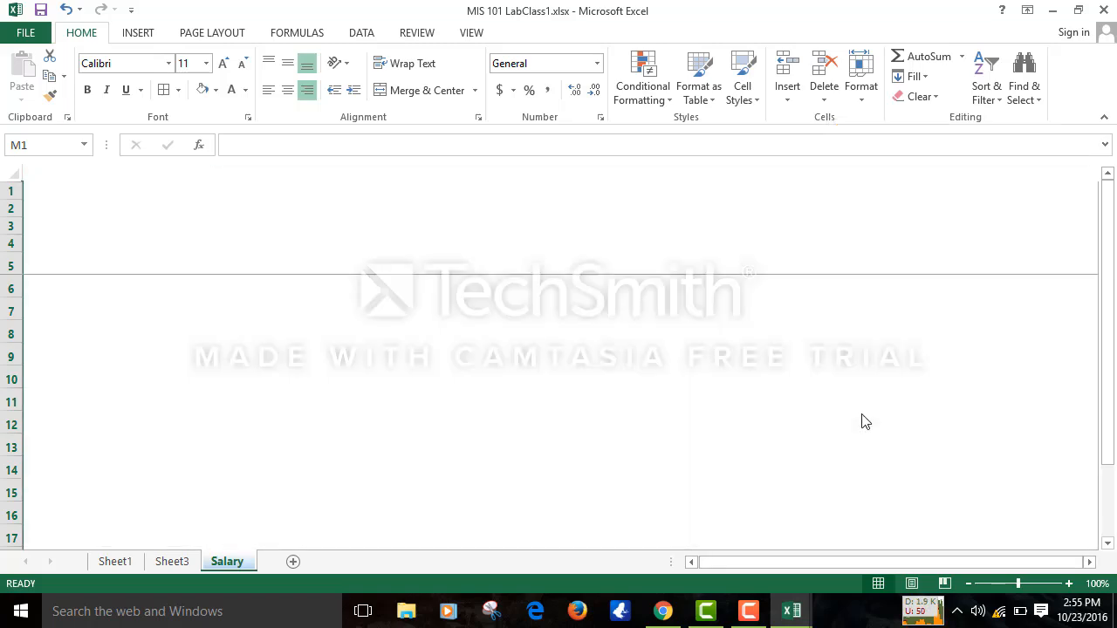
key(Left)
key(Left)
key(Left)
key(Left)
key(Left)
key(Left)
key(Left)
key(Left)
key(Left)
key(Left)
key(Left)
key(Left)
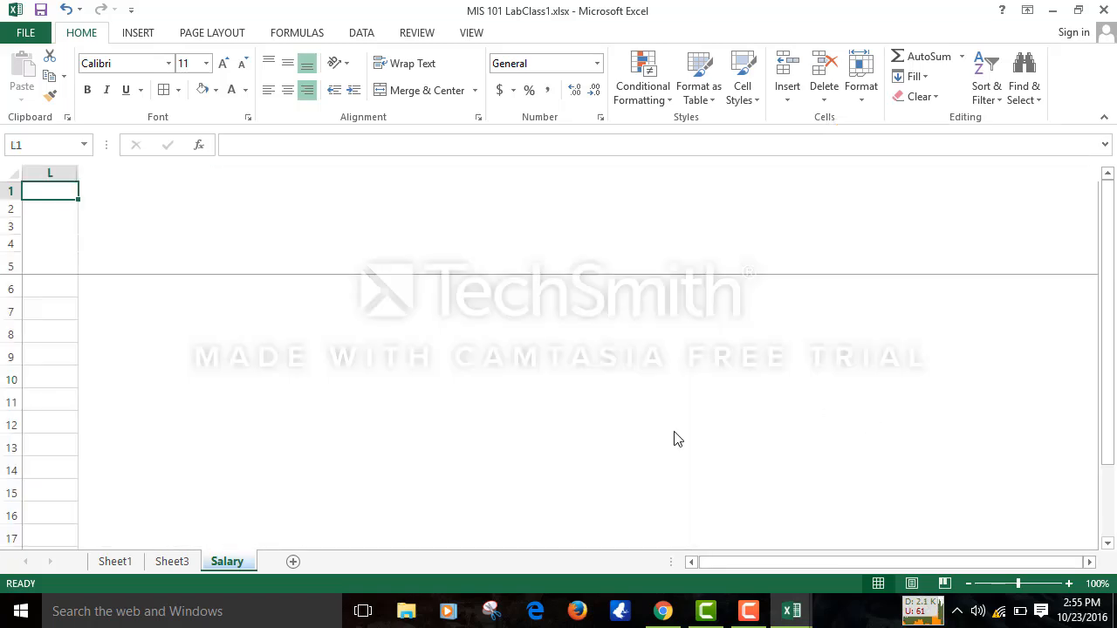
- Select rows 18 to 20 under the payroll table and apply a white fill colour
key(Down)
key(Down)
key(Down)
key(Down)
key(Down)
key(Down)
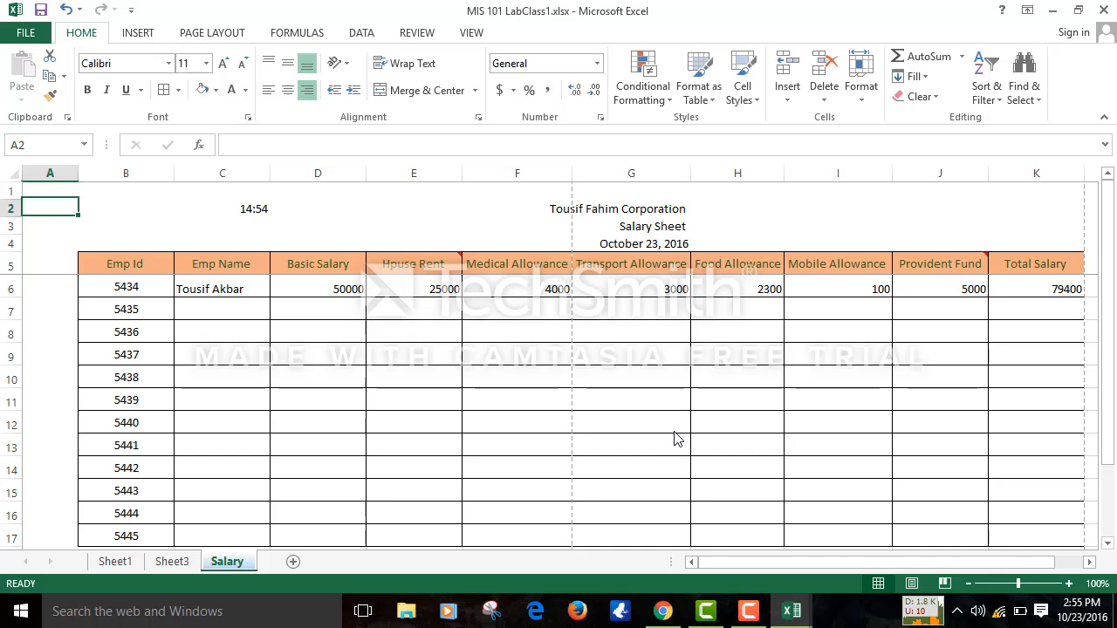
key(Down)
key(Down)
key(Down)
key(Down)
key(Down)
key(Down)
key(Down)
key(Down)
key(Down)
key(Down)
key(Down)
key(Down)
key(Down)
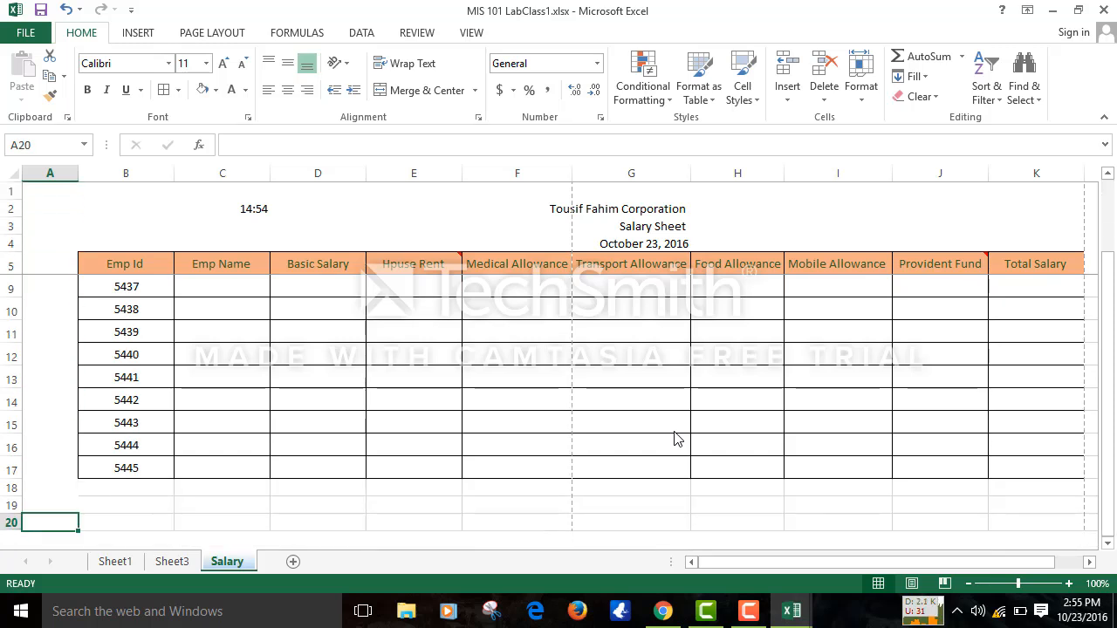
click(8, 486)
drag(9, 486, 11, 528)
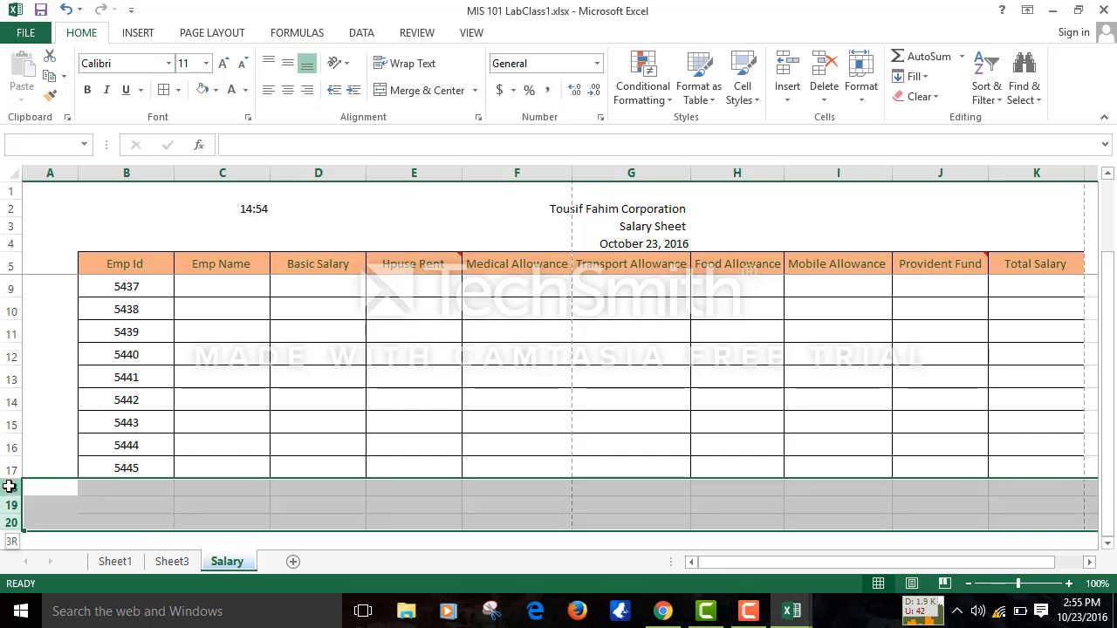
click(201, 90)
click(444, 365)
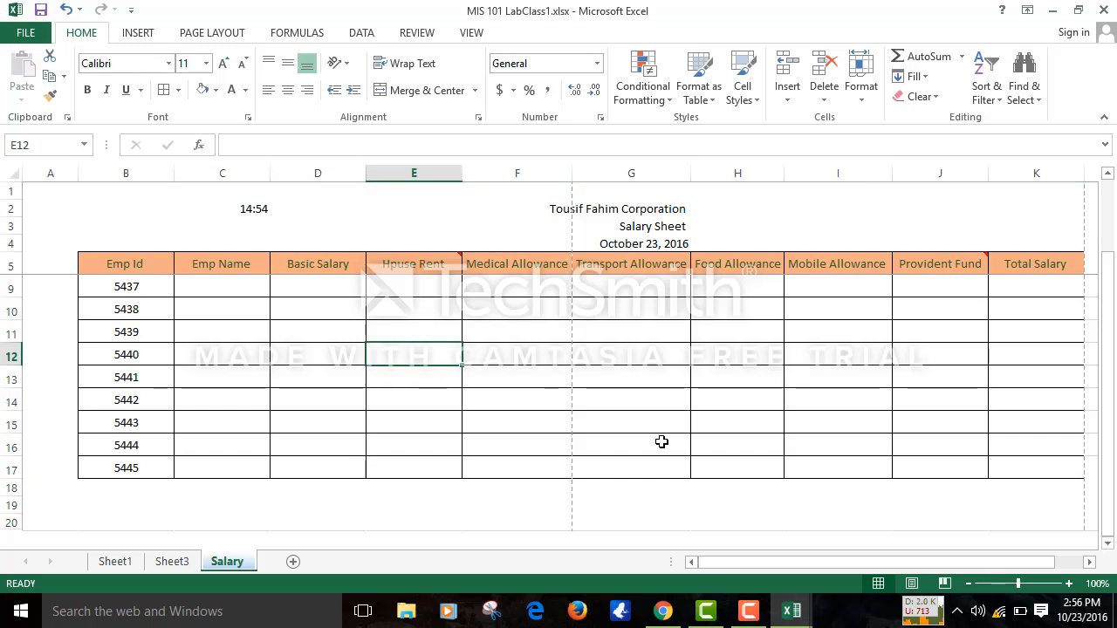
click(747, 620)
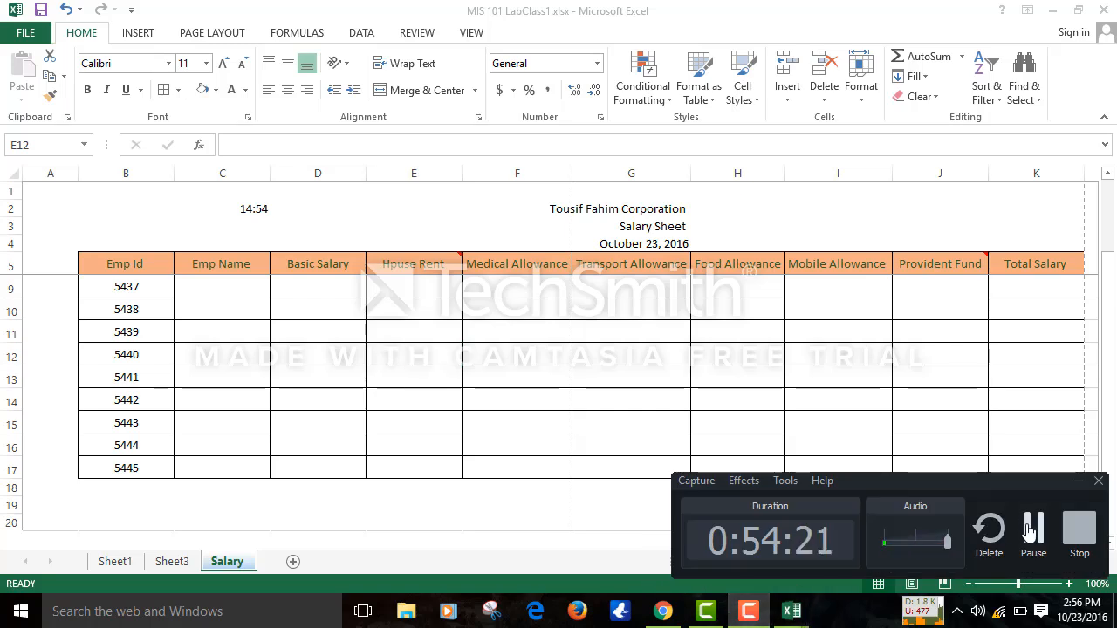